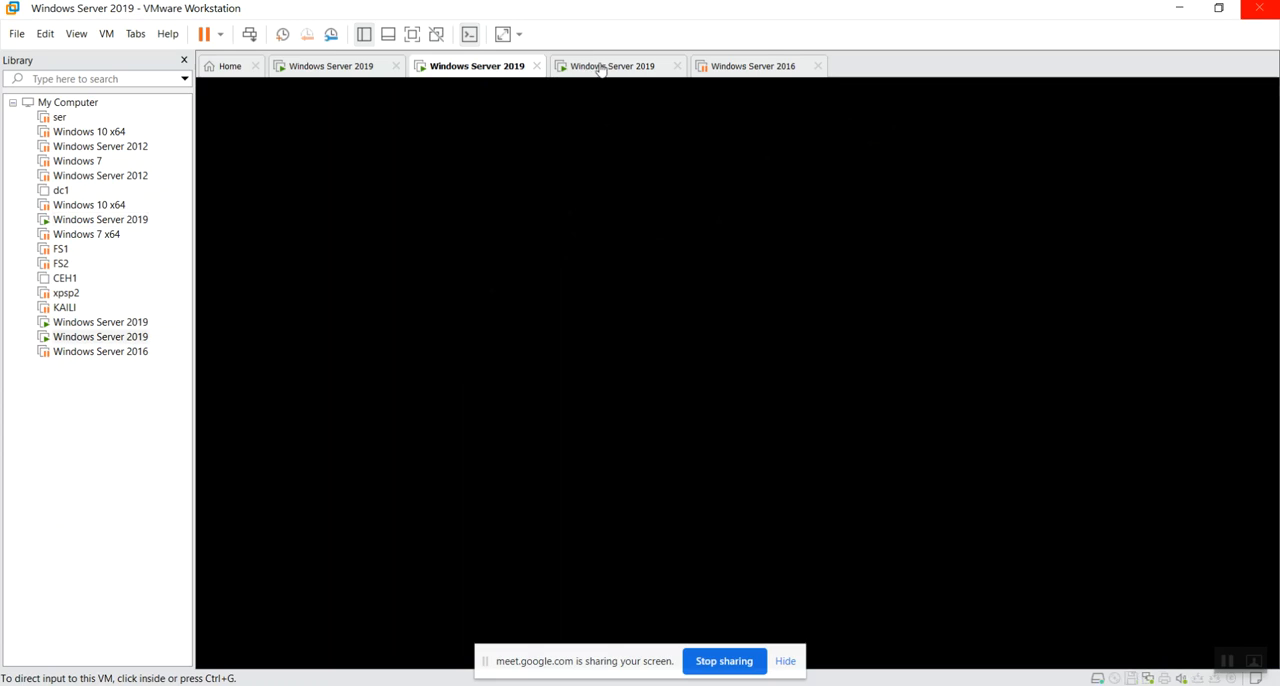
Rename the first open Windows Server 2019 virtual machine to DC in its general settings.
left_click(312, 70)
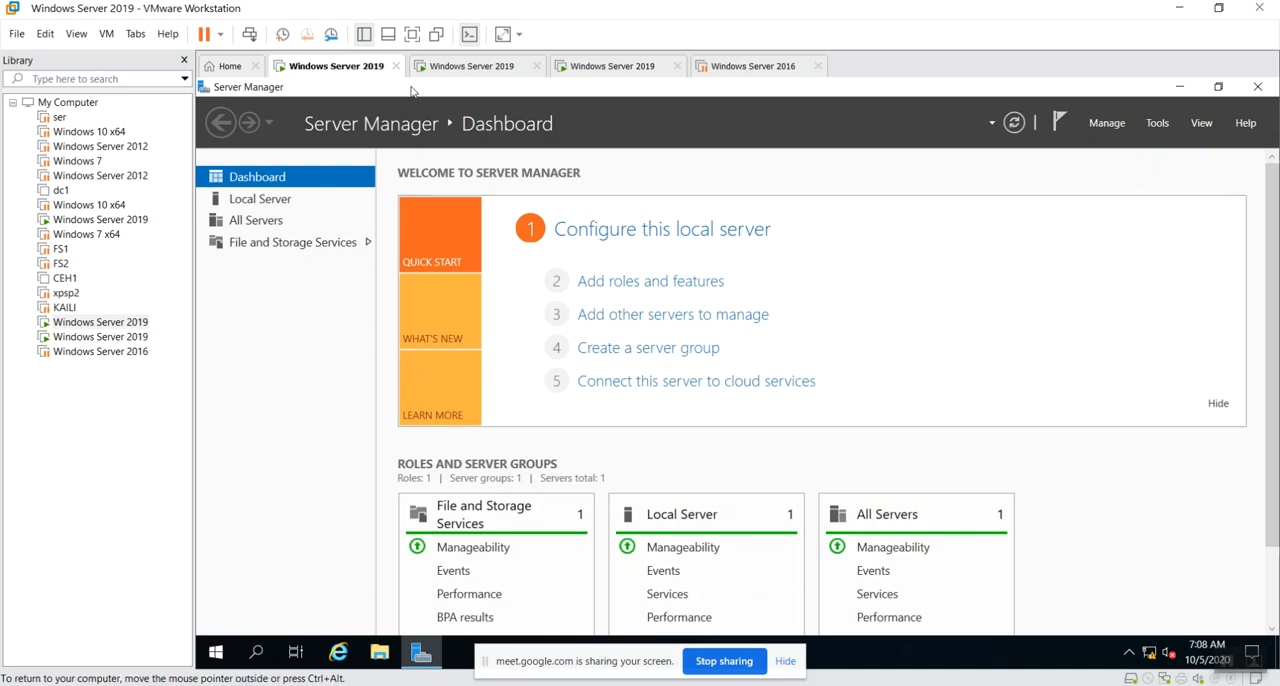
right_click(338, 70)
left_click(384, 270)
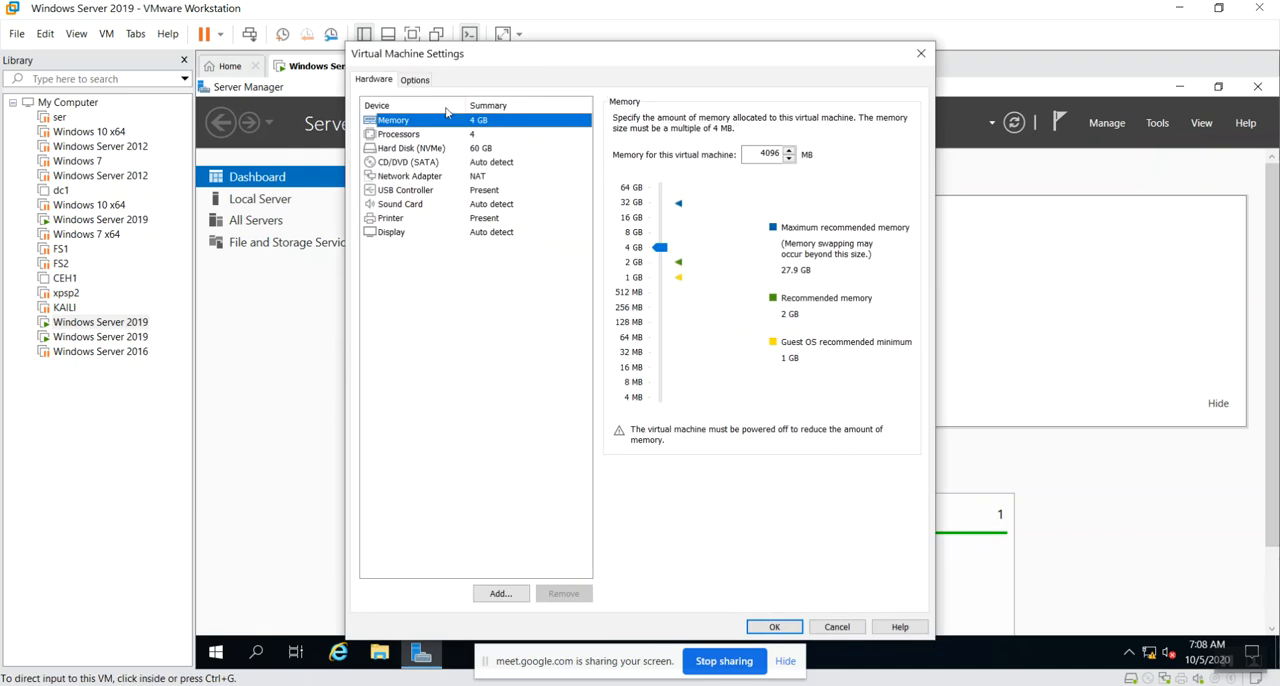
left_click(424, 82)
left_click_drag(774, 120, 419, 119)
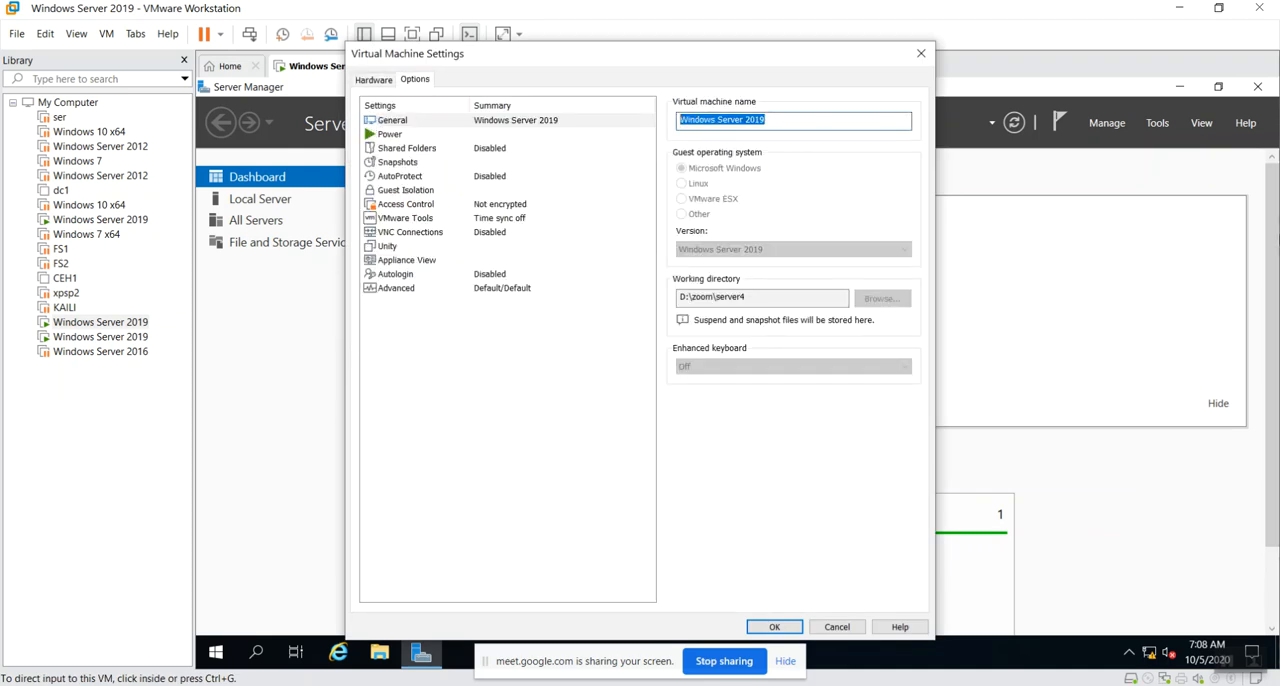
type("DC")
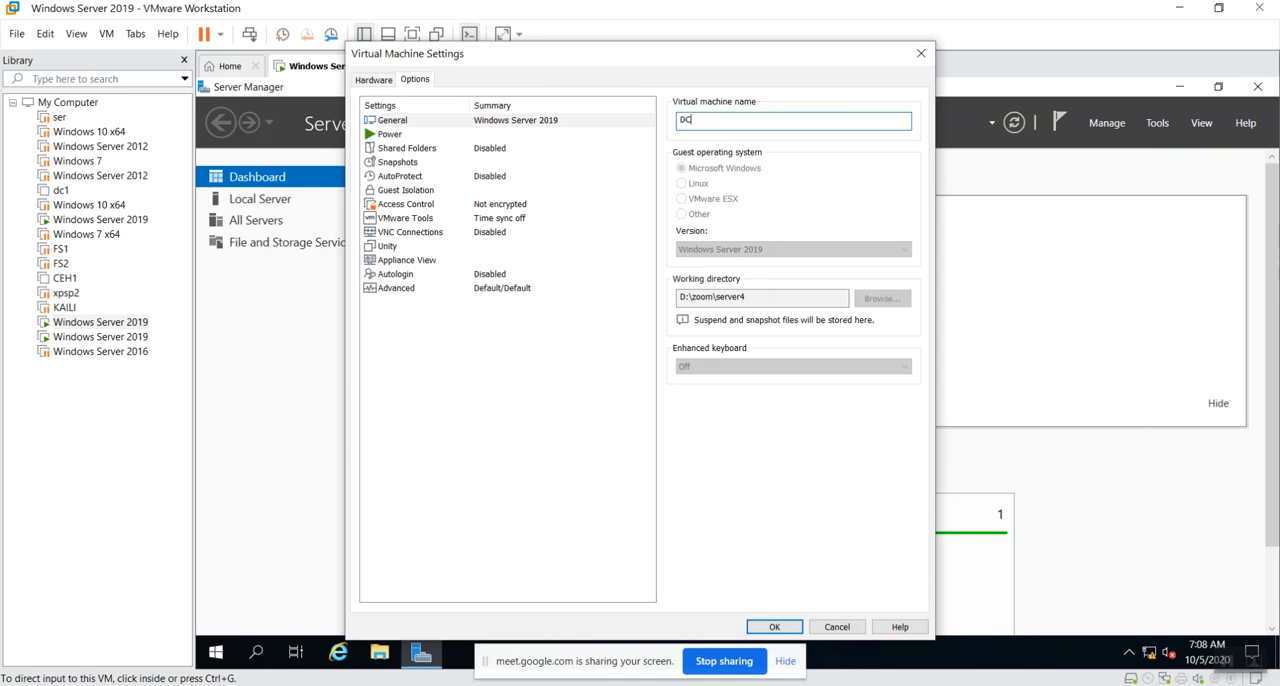
left_click(772, 626)
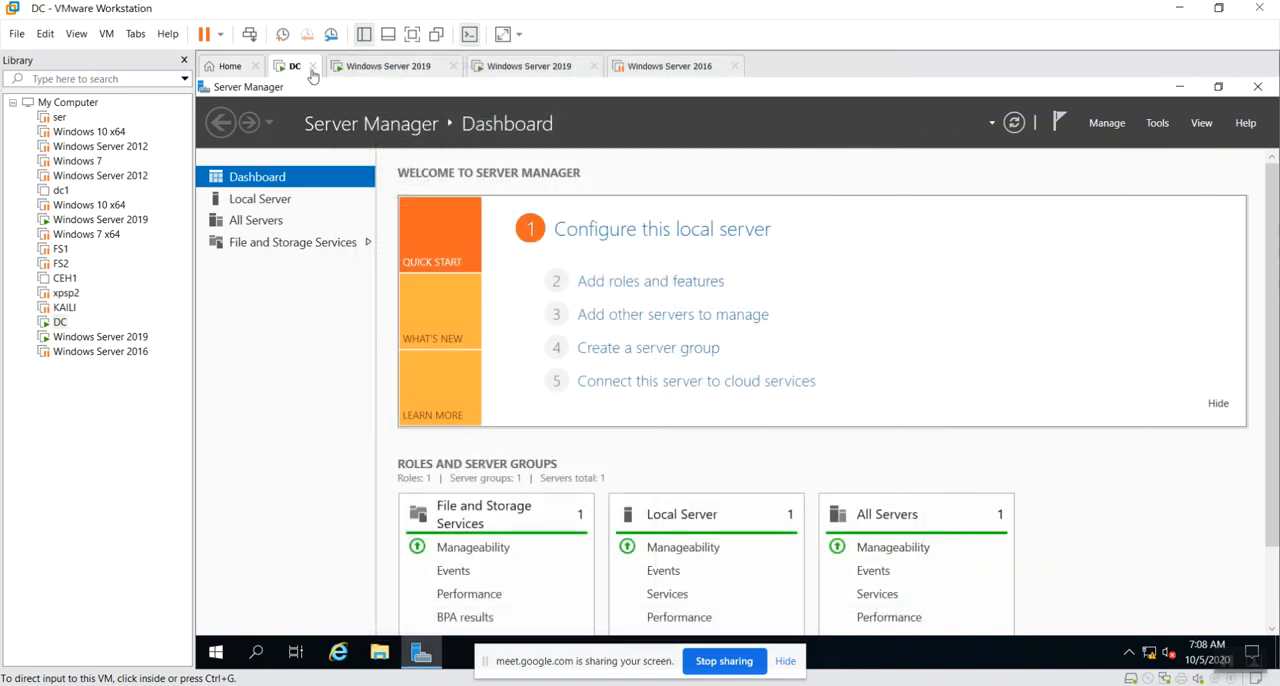
Rename the Windows Server 2019 virtual machine next to DC as DHCP1 in its general settings.
left_click(393, 66)
right_click(395, 66)
left_click(420, 258)
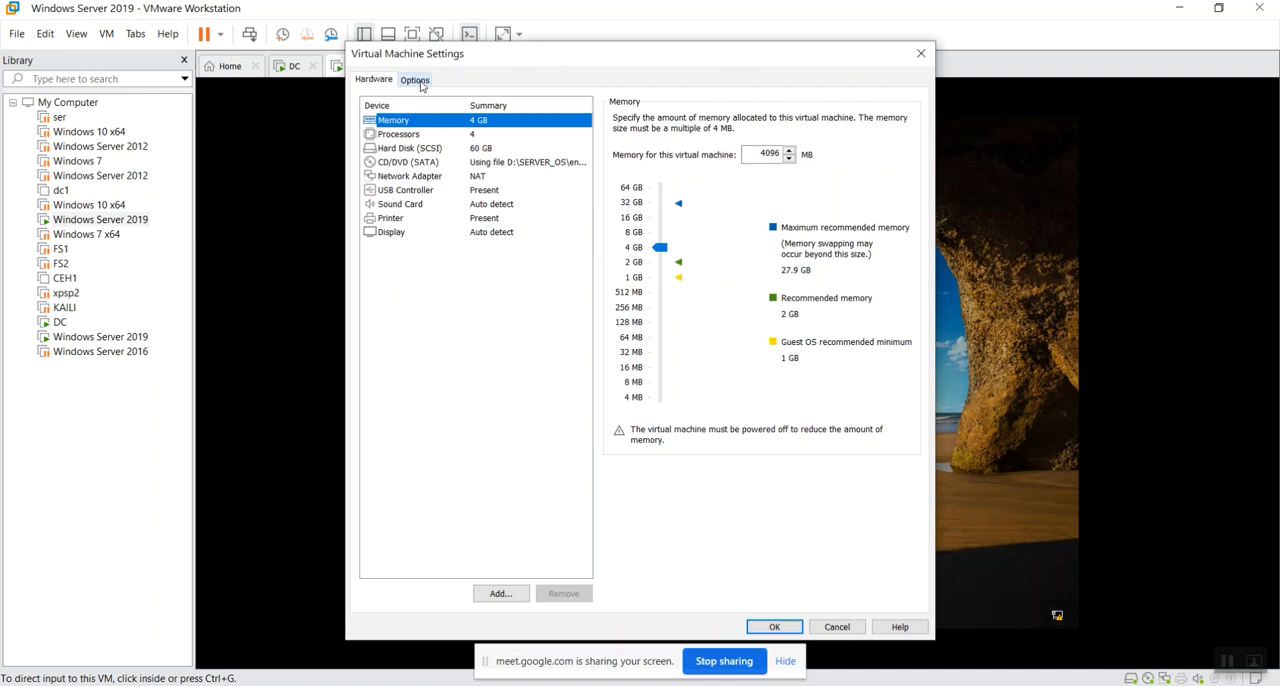
left_click(419, 82)
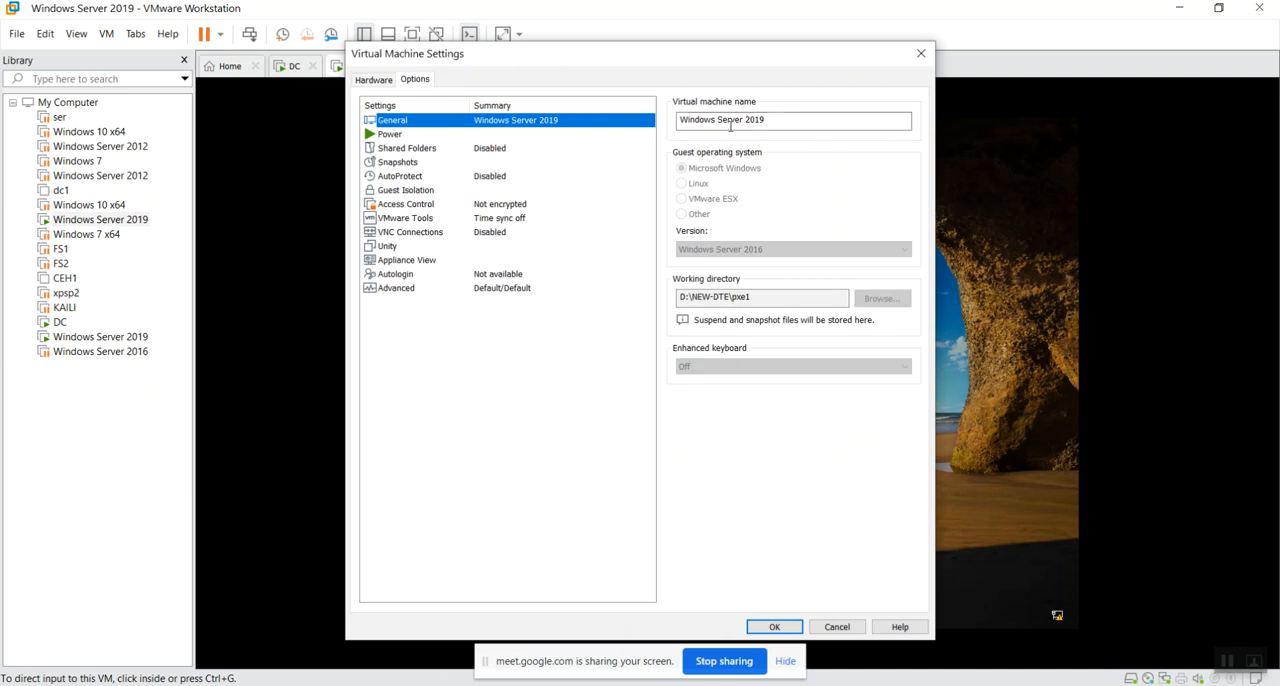
key("Tab")
type("D")
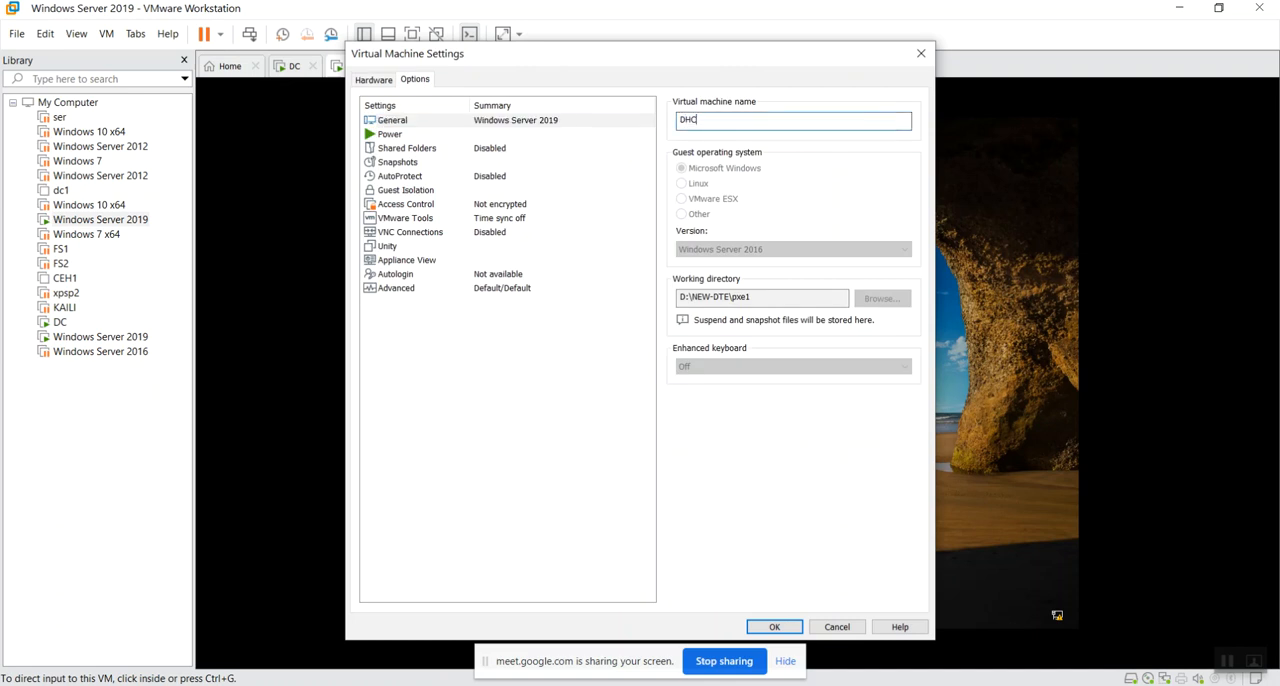
type("HCP1")
left_click(785, 627)
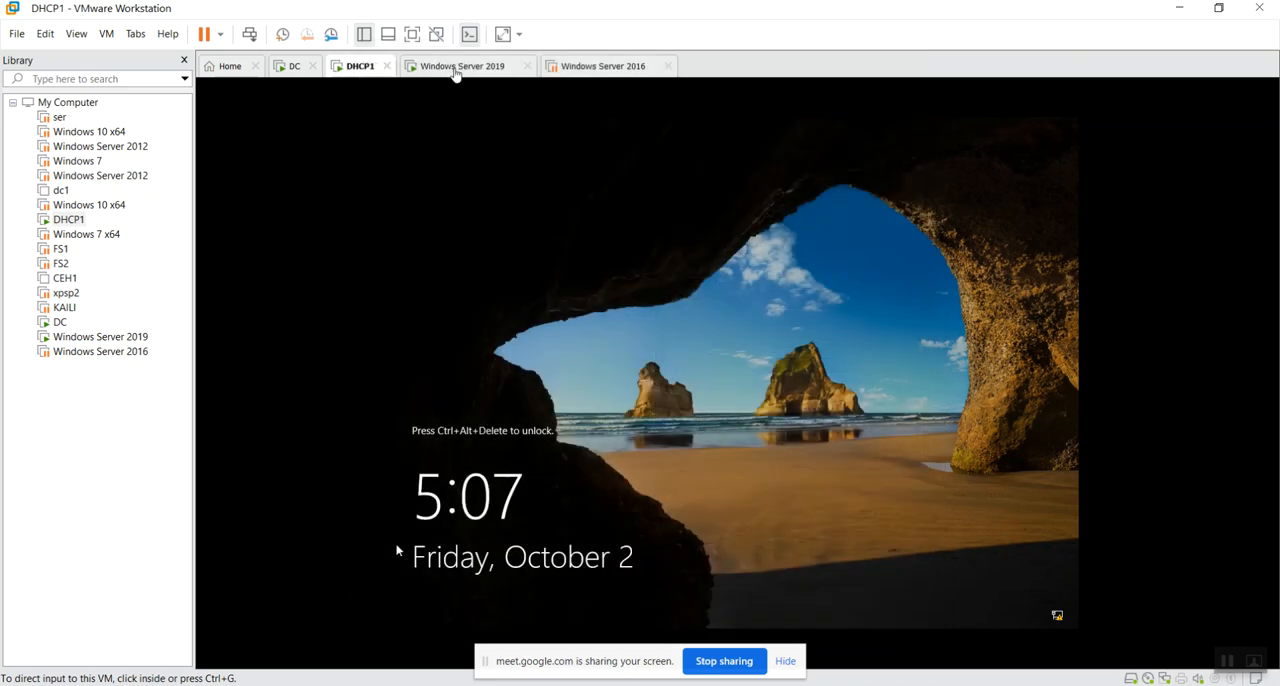
Rename the remaining open Windows Server 2019 virtual machine to DHCP2 in its general settings.
right_click(445, 68)
left_click(560, 269)
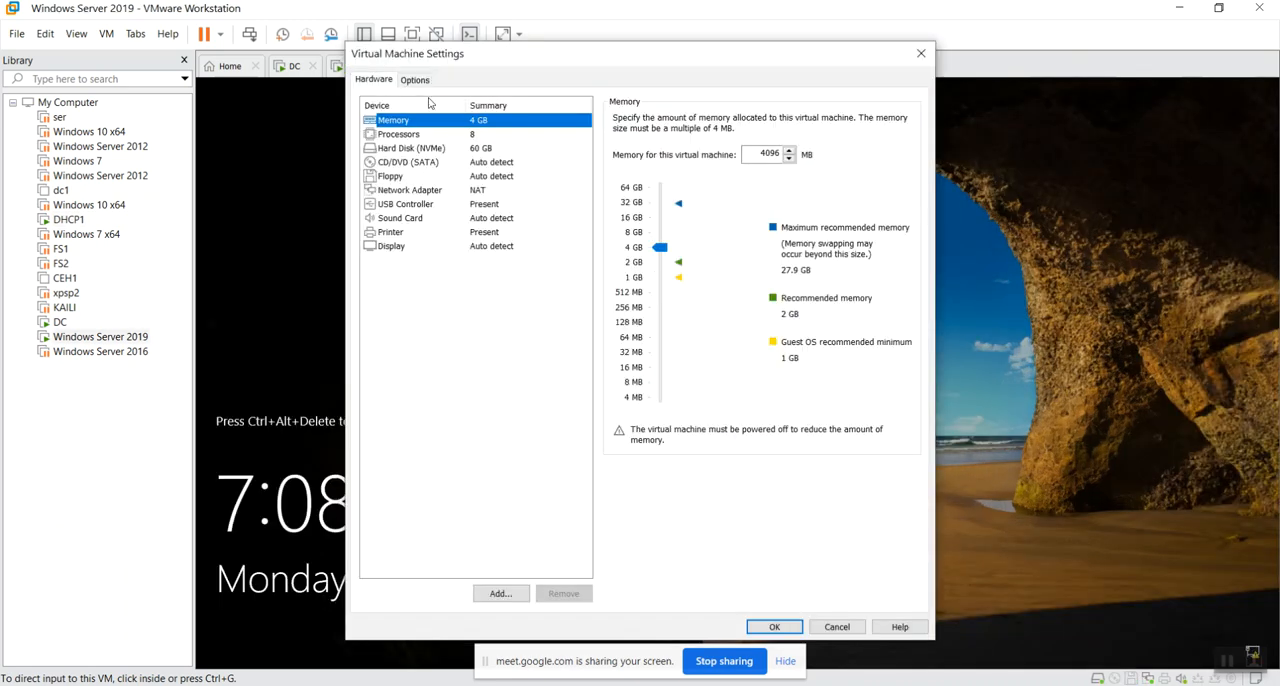
left_click(414, 80)
left_click_drag(766, 120, 653, 131)
type("DHCP2")
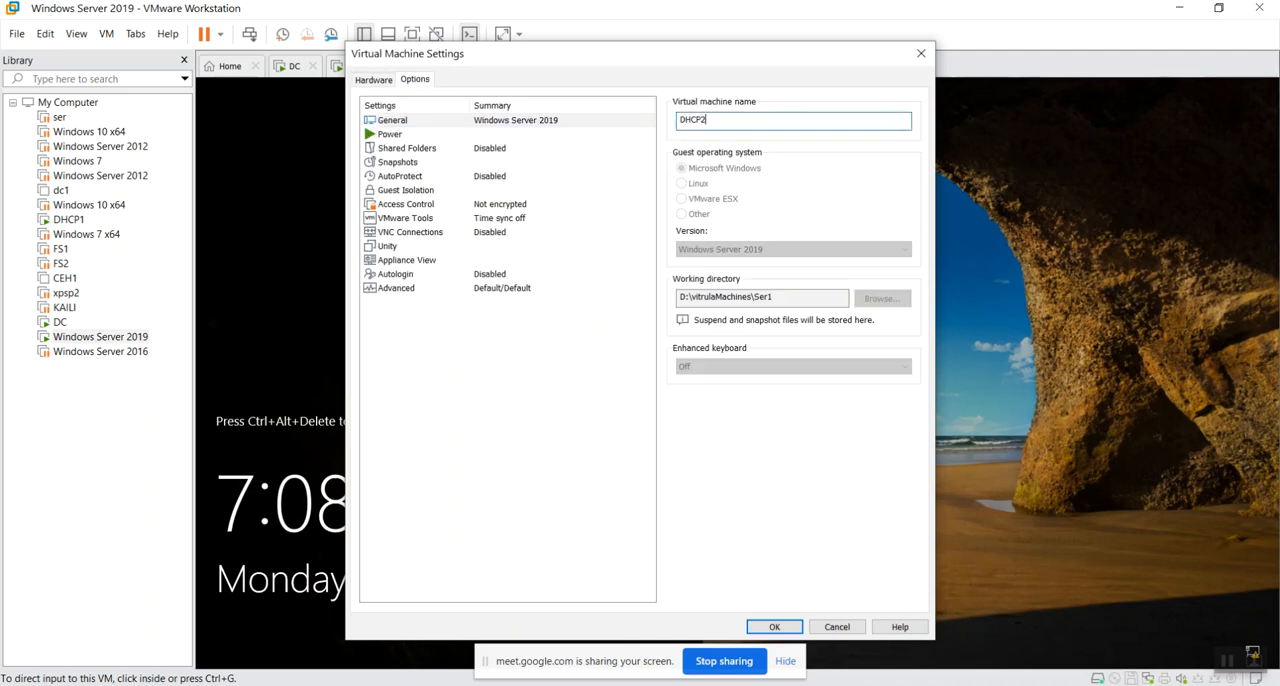
left_click(774, 626)
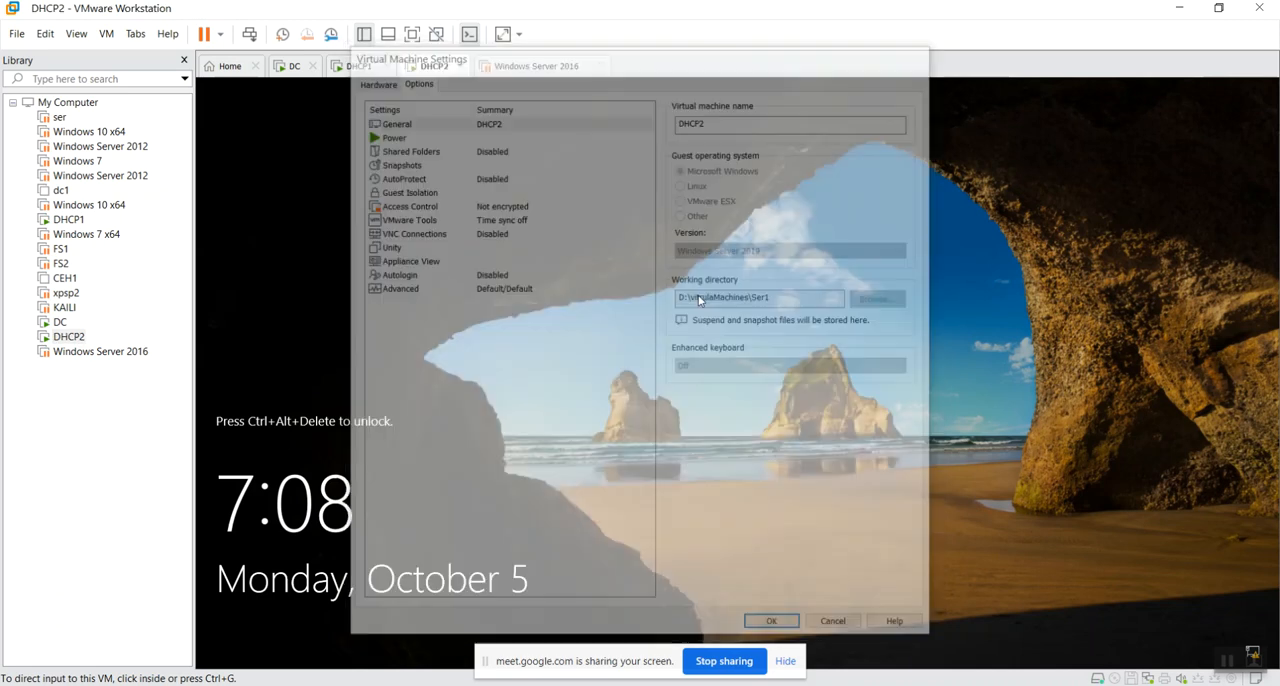
Show the DC virtual machine full screen and open its Network Connections with ncpa.cpl.
left_click(293, 66)
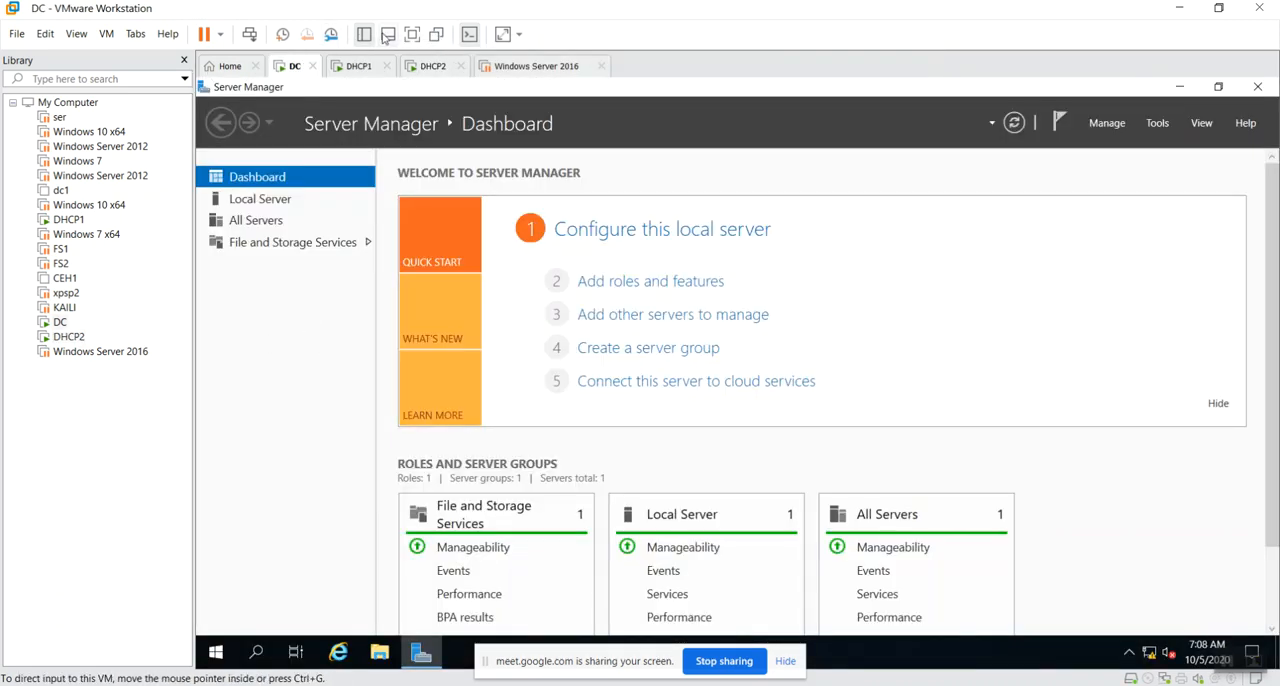
left_click(409, 38)
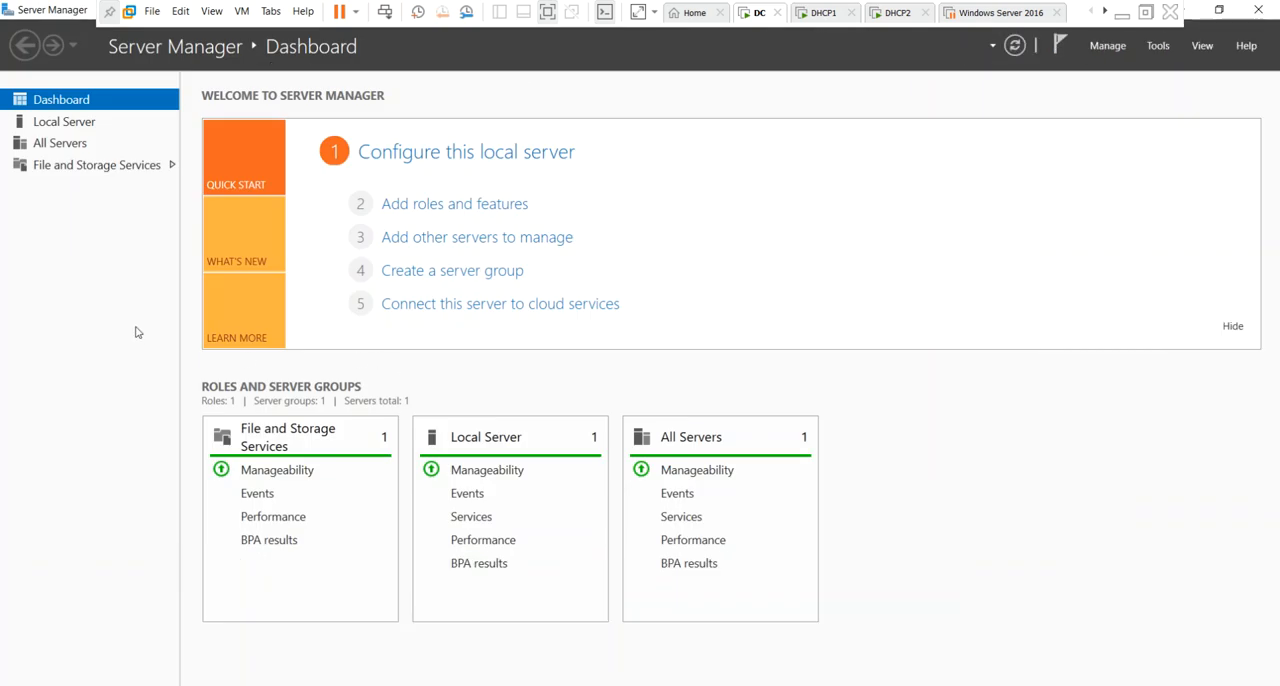
key("super+r")
type("ncpa.c")
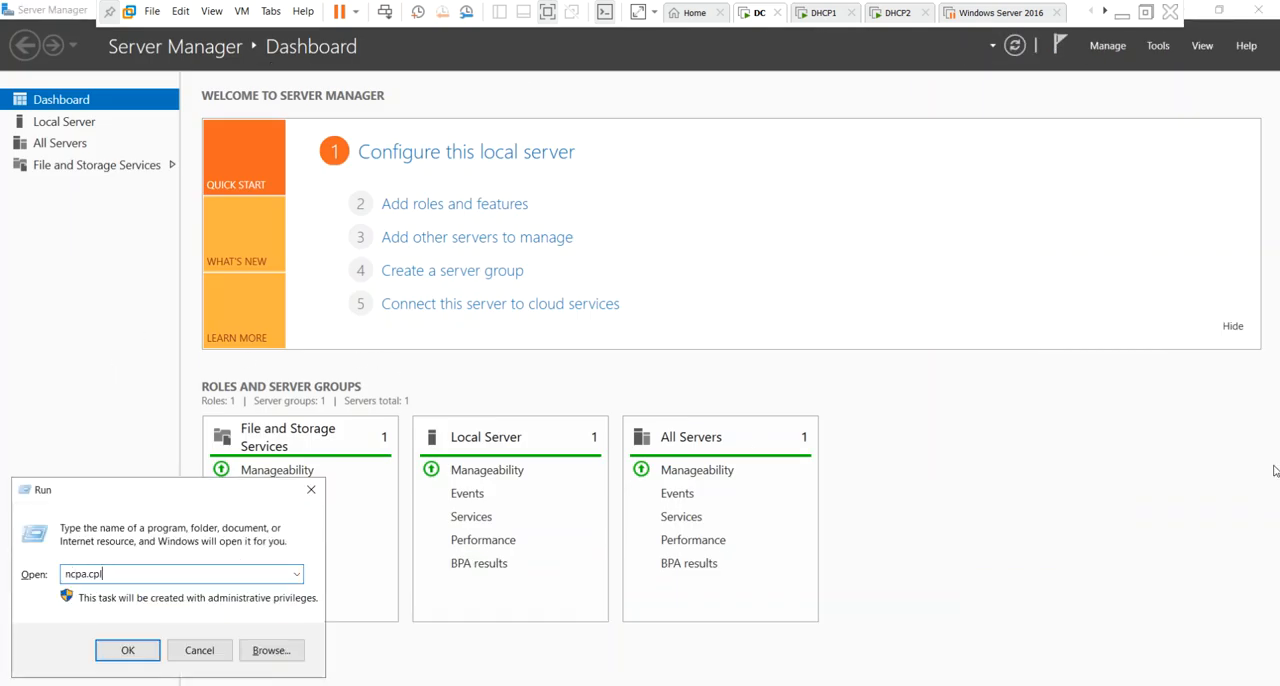
key("Return")
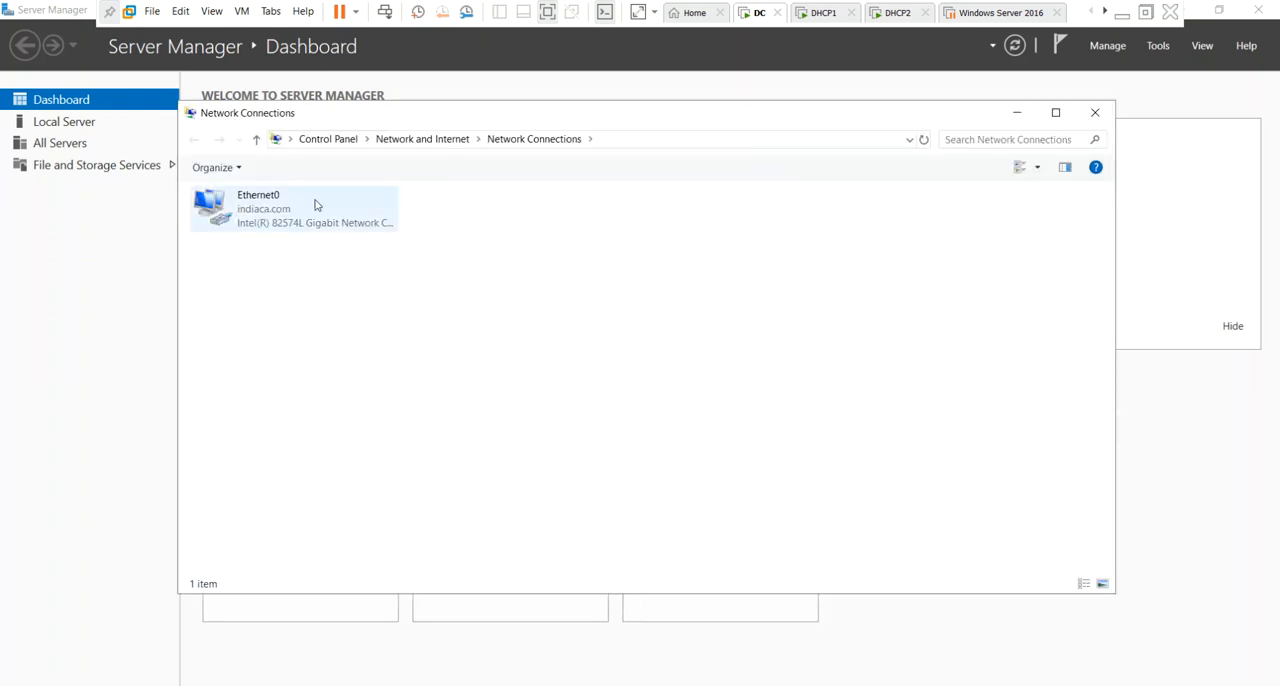
Examine the network connection details of the Ethernet0 adapter.
left_click(344, 215)
key("Return")
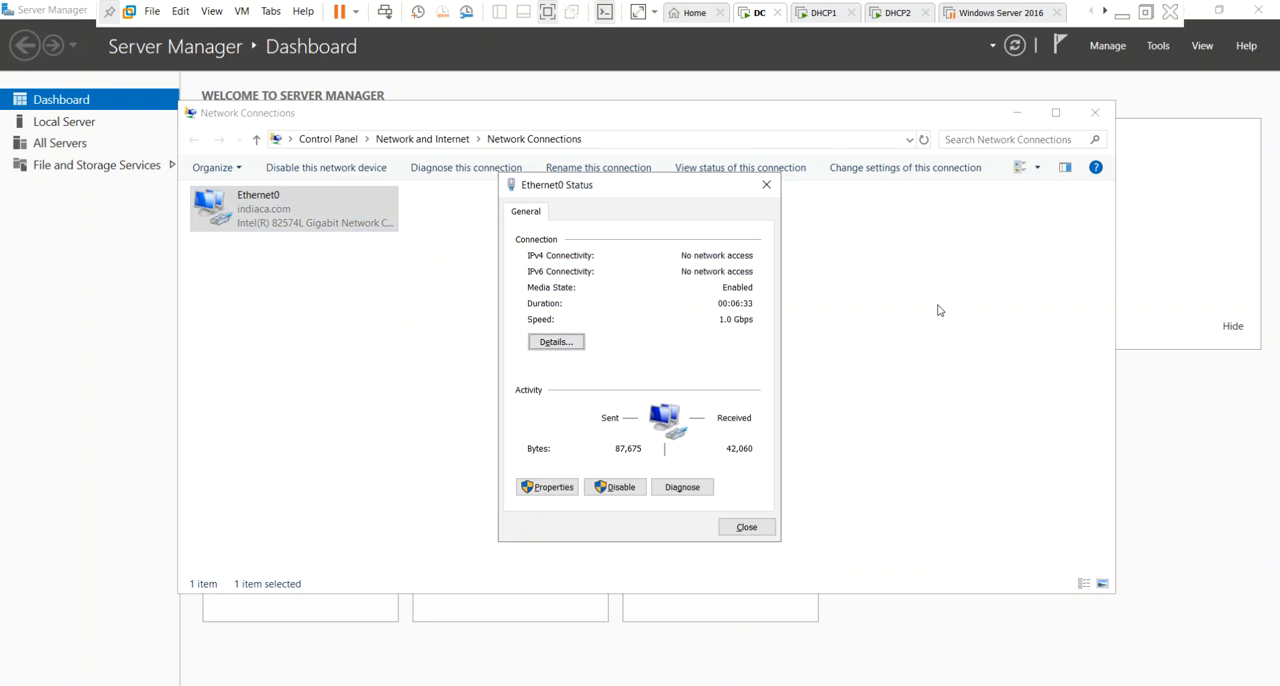
key("Return")
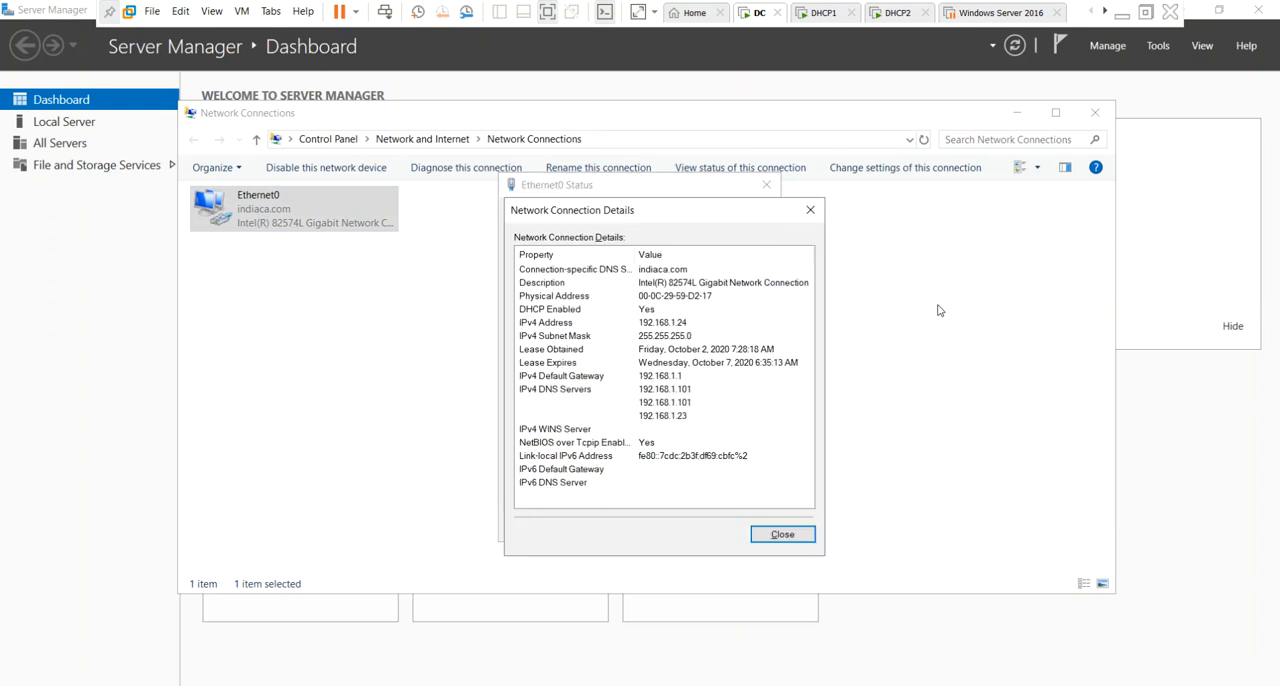
key("Escape")
Give Ethernet0 the static IPv4 address 192.168.1.2 in its TCP/IPv4 properties.
key("alt+p")
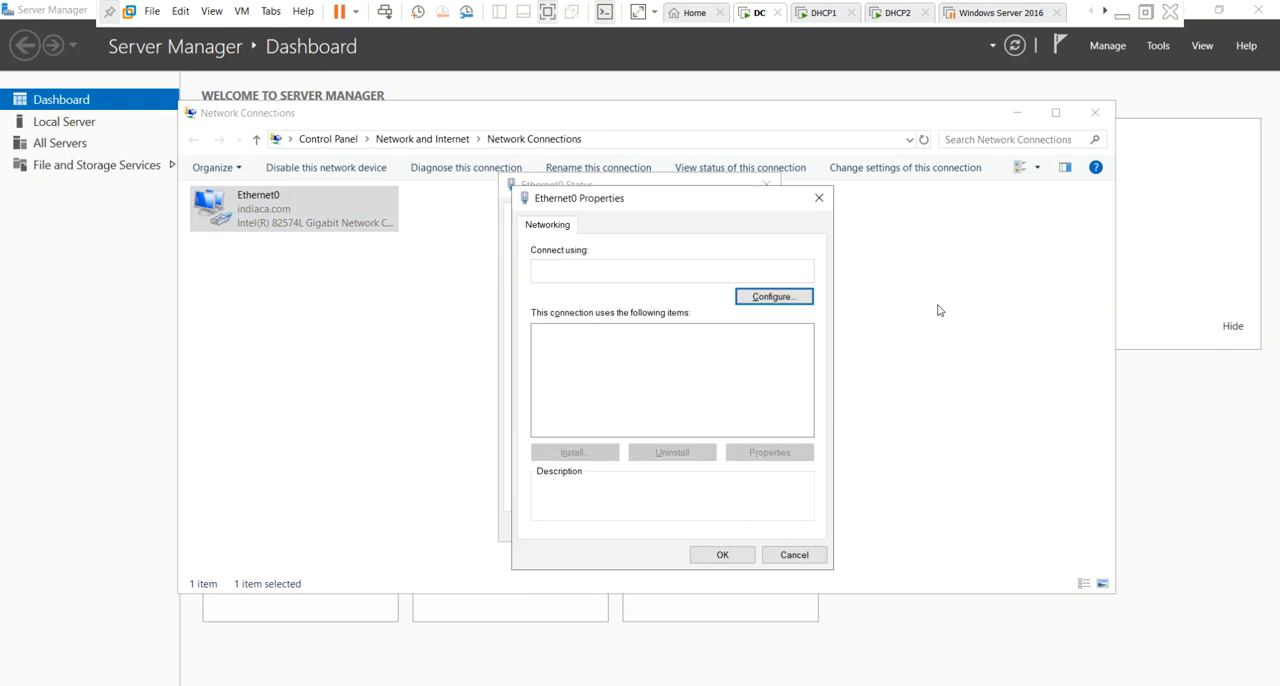
key("Up")
key("Up")
key("alt+r")
key("alt+s")
key("Tab")
type("192 . 1")
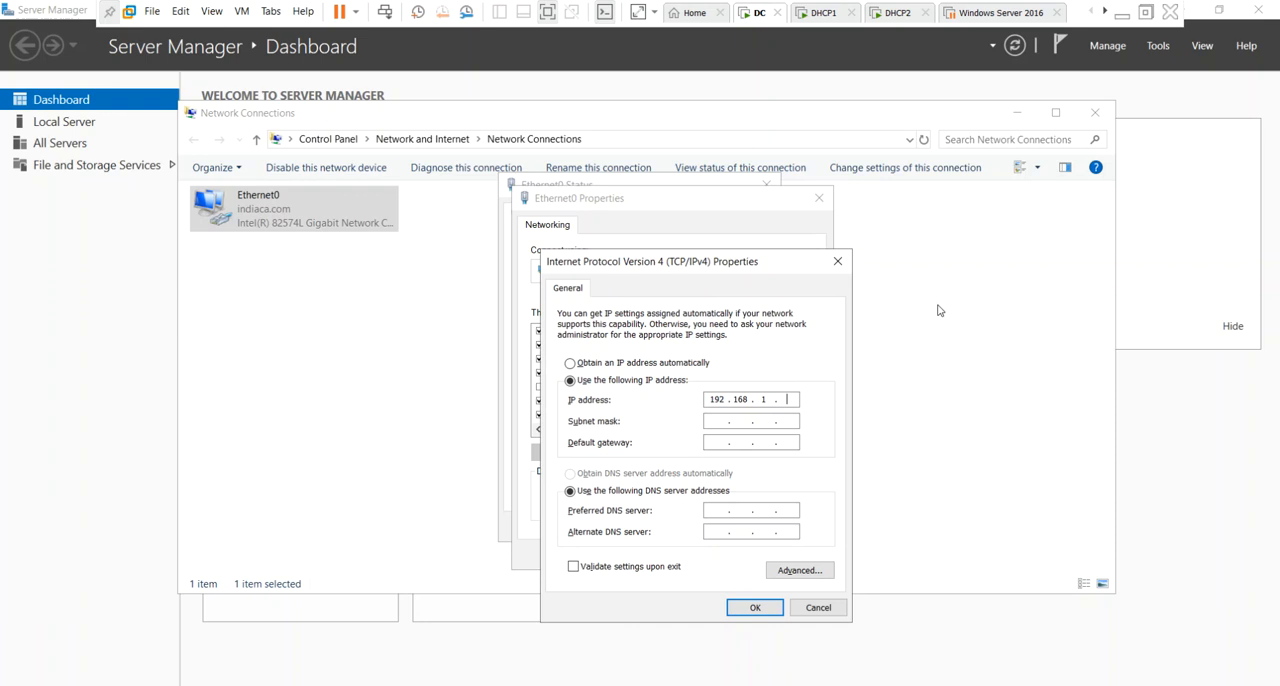
type("68 . 1 . 2")
Set subnet mask 255.255.255.0, gateway 192.168.1.1 and DNS servers 192.168.1.2 and 127.0.0.1, then save and close the network windows.
key("Tab")
key("Tab")
key("Tab")
key("Tab")
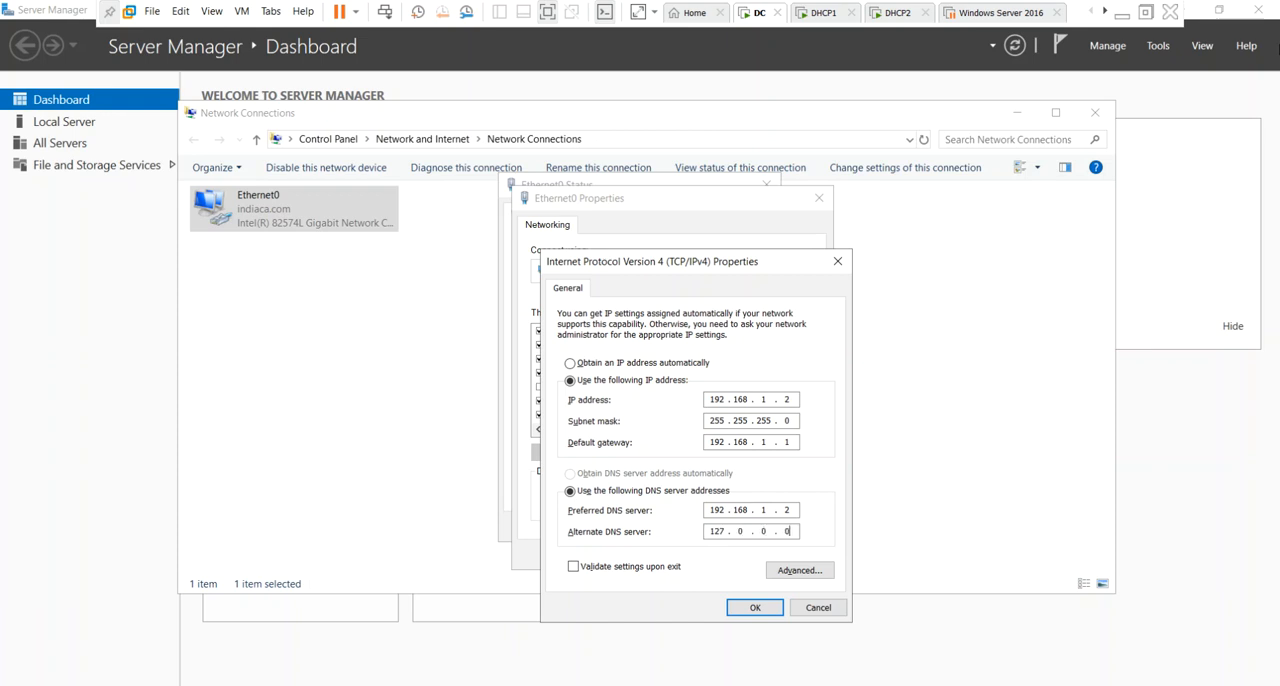
left_click(768, 604)
left_click(721, 555)
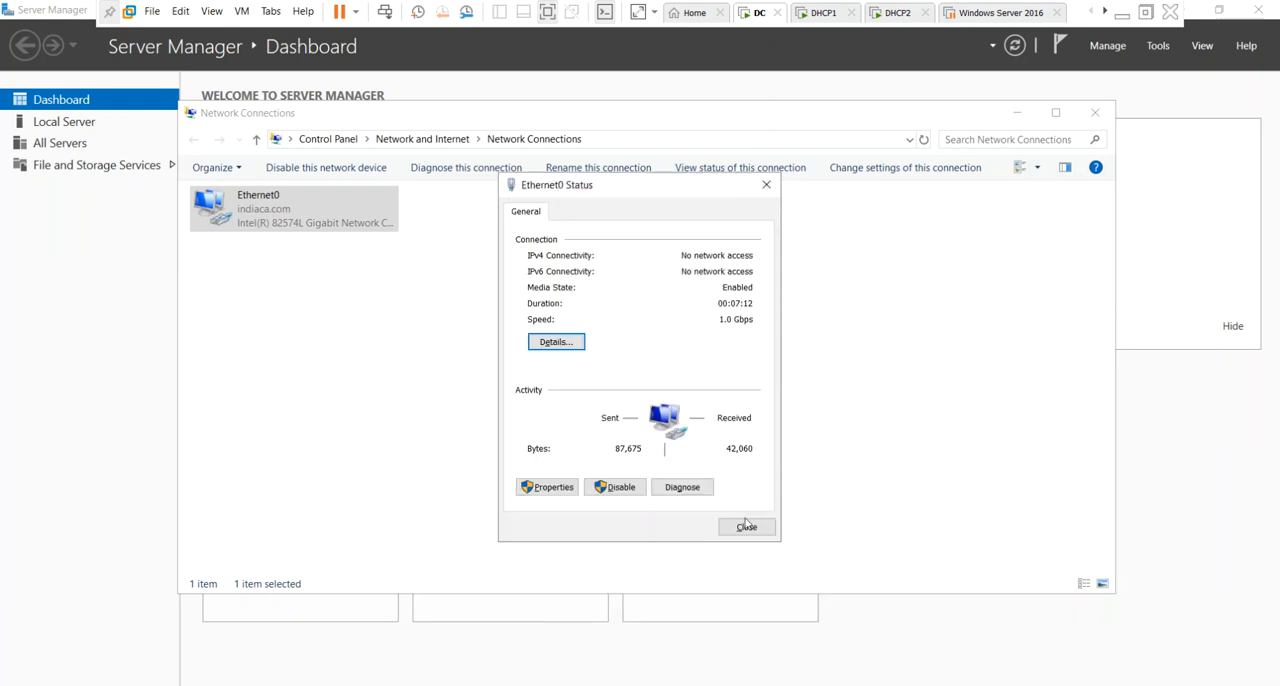
left_click(746, 523)
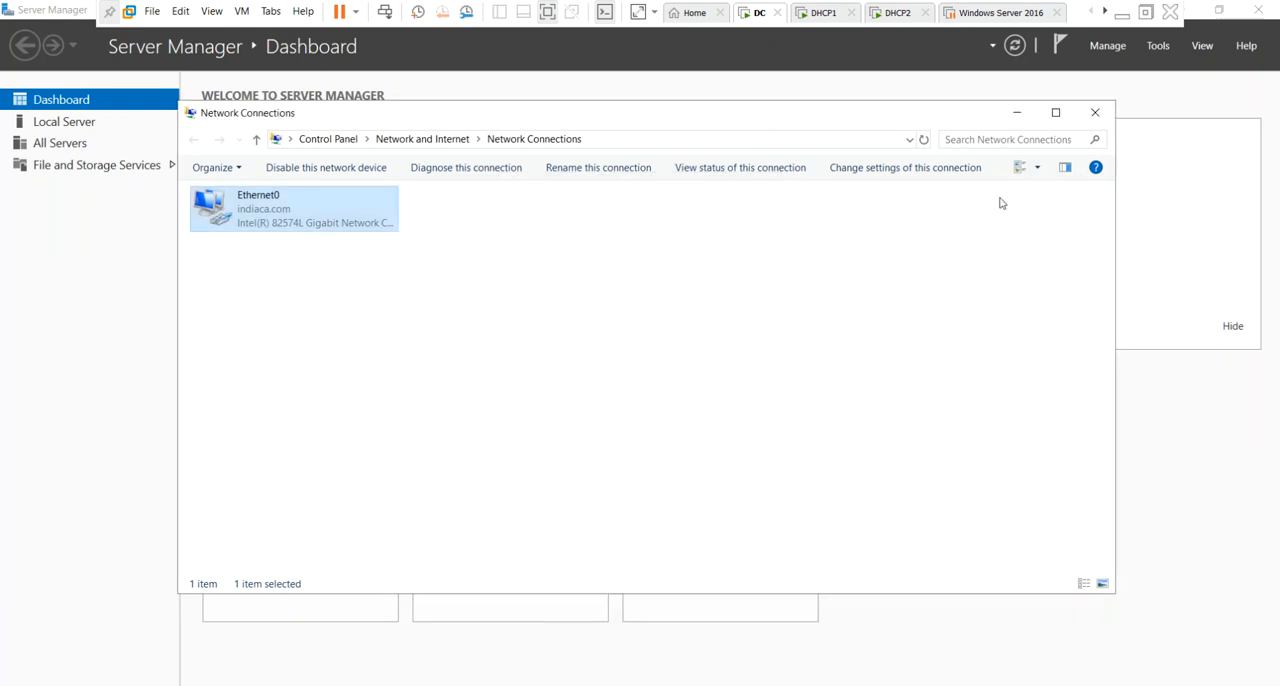
left_click(1095, 112)
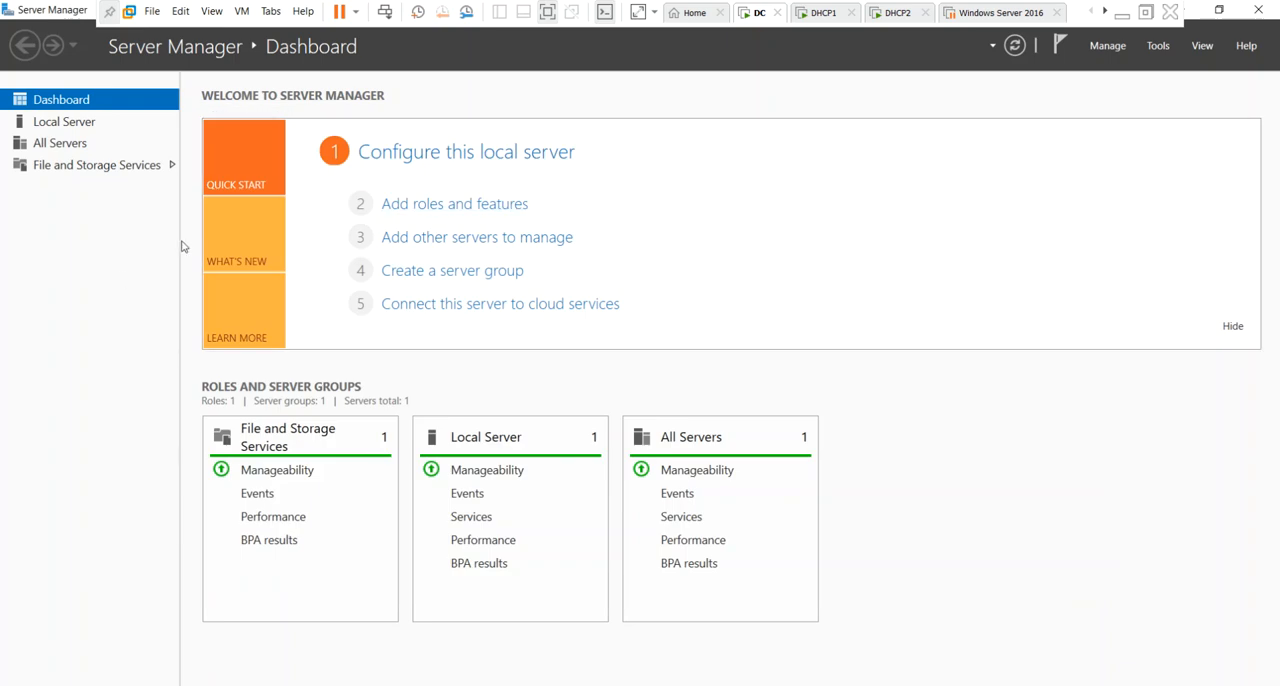
Open the local server's computer name settings and enter DC100 as the computer name.
left_click(86, 123)
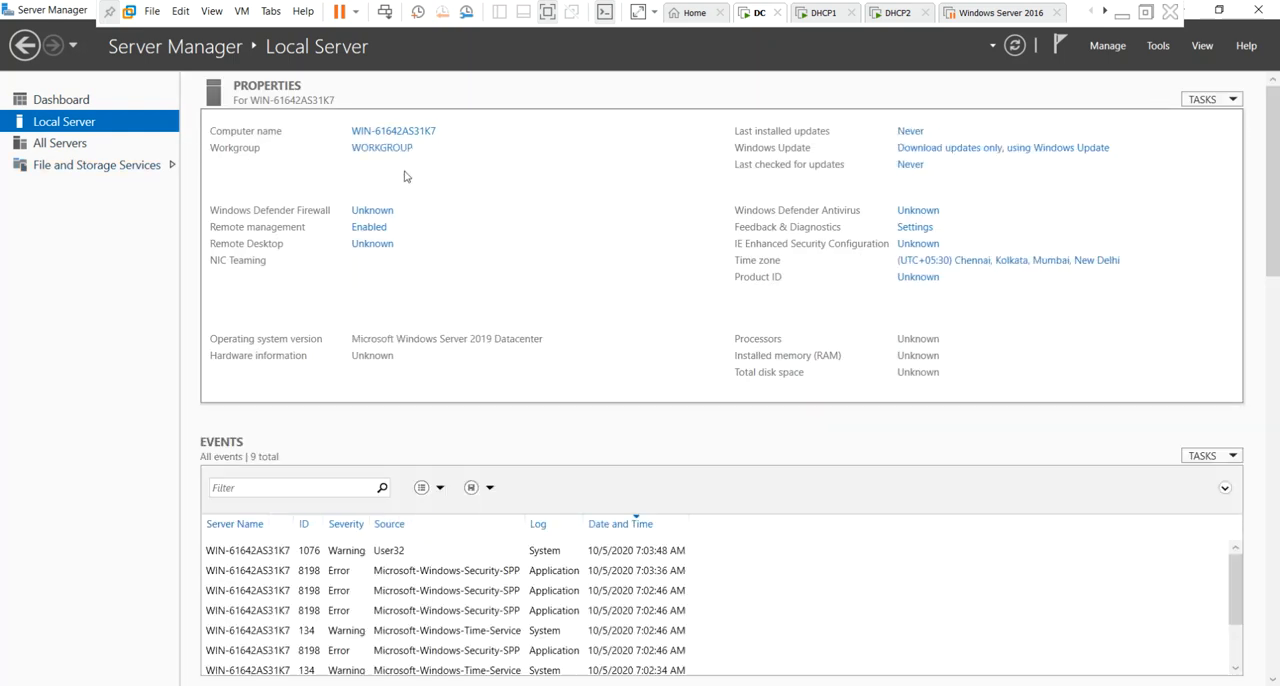
left_click(418, 136)
left_click(390, 304)
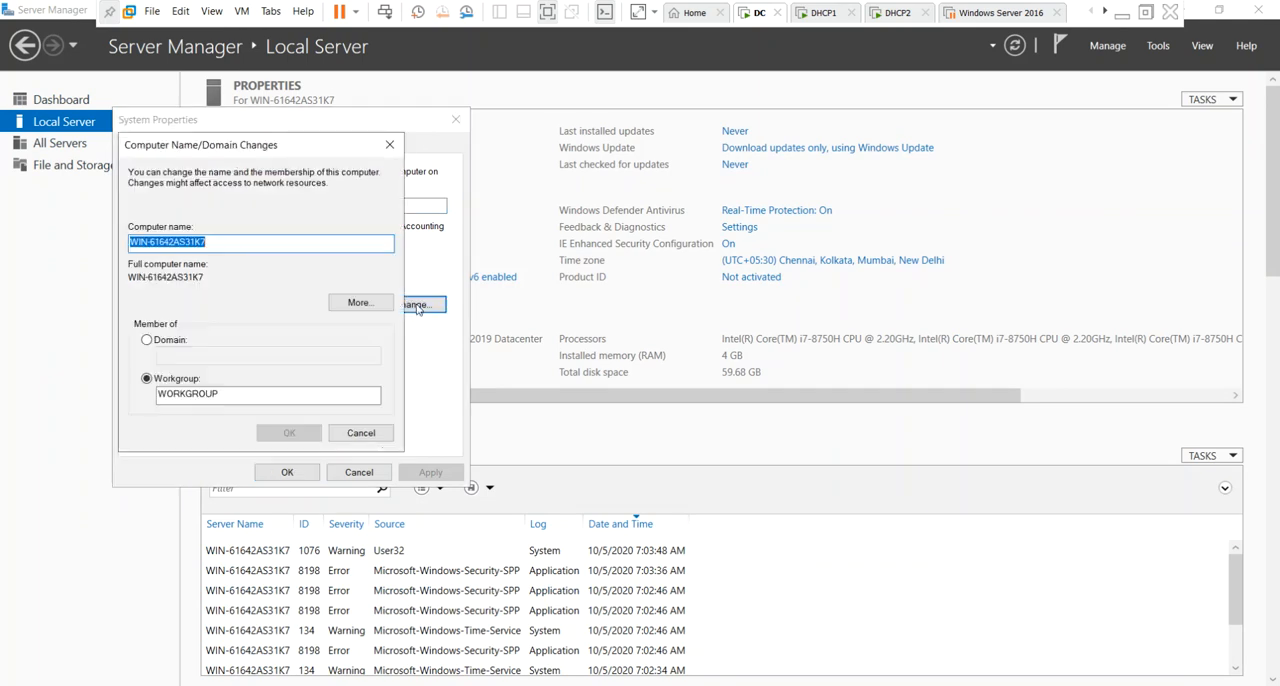
key("BackSpace")
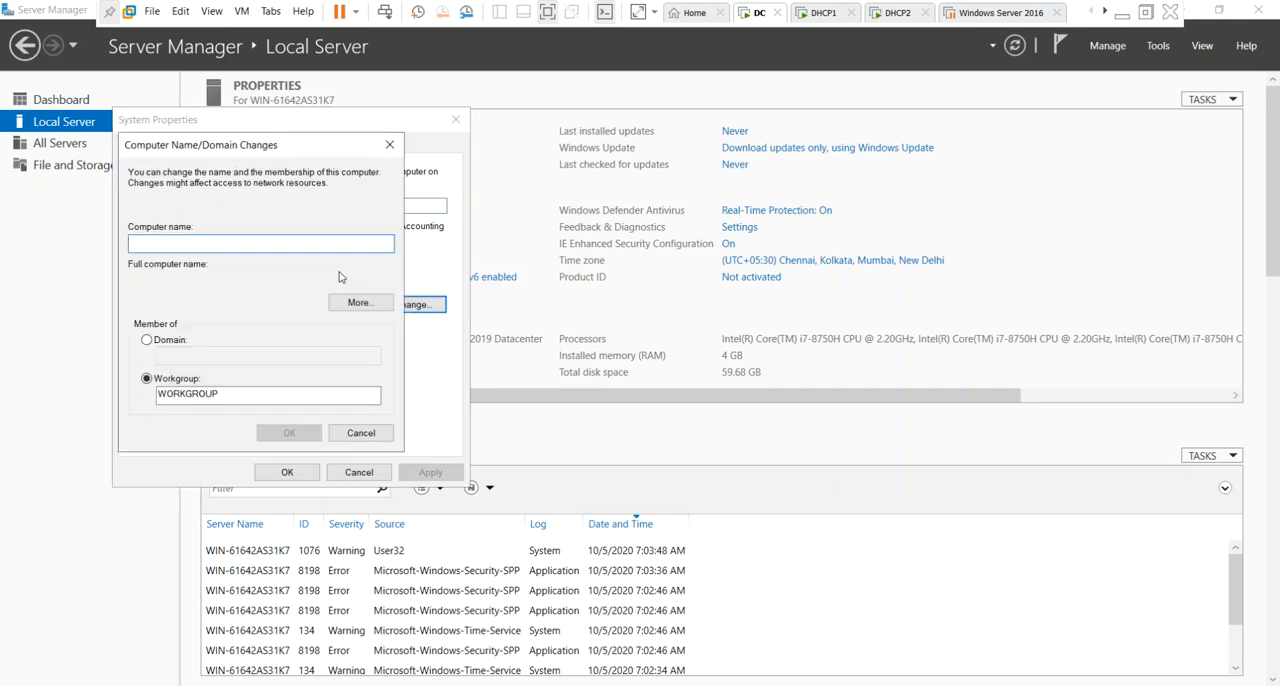
type("DC100")
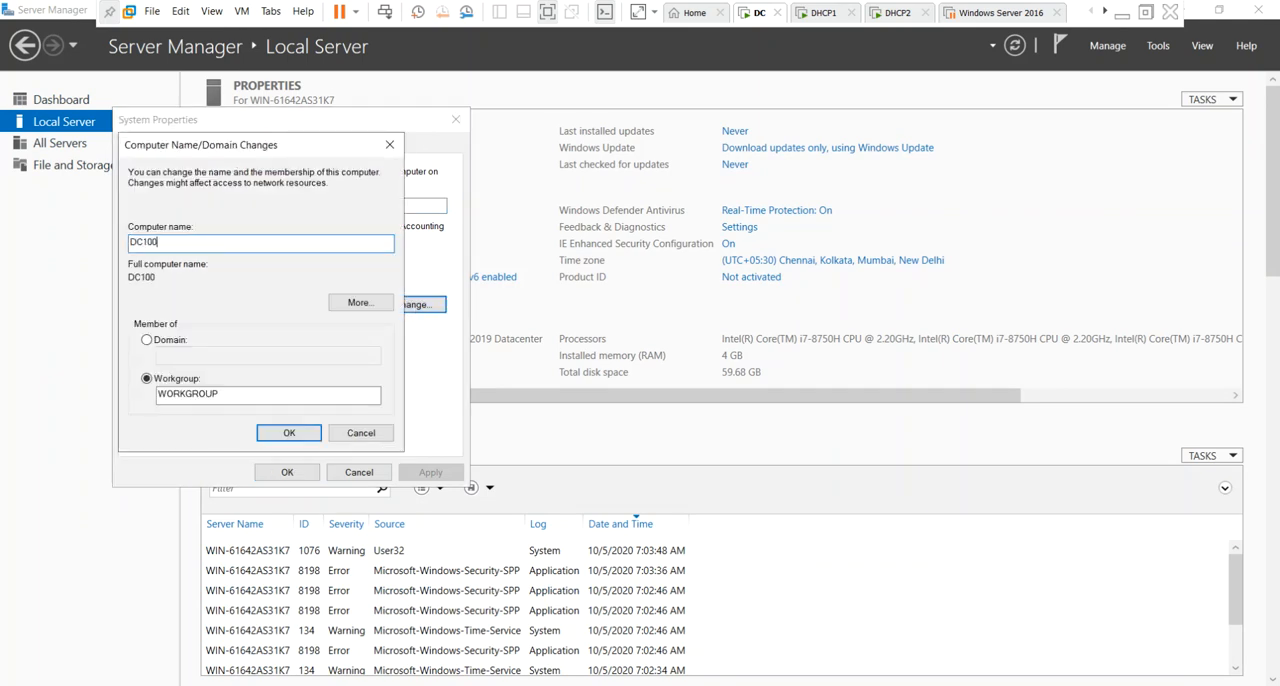
Apply the computer name change with membership kept in the workgroup WORKGROUP, and restart the server.
left_click(178, 343)
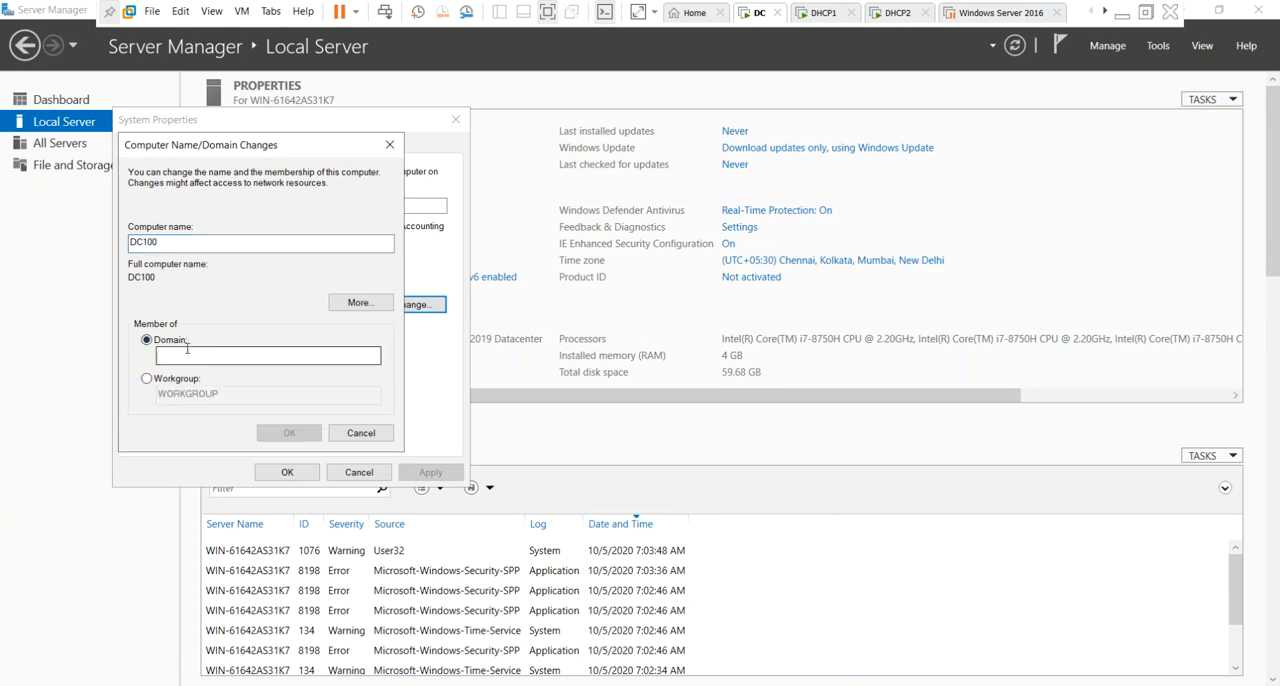
left_click(158, 381)
left_click(284, 437)
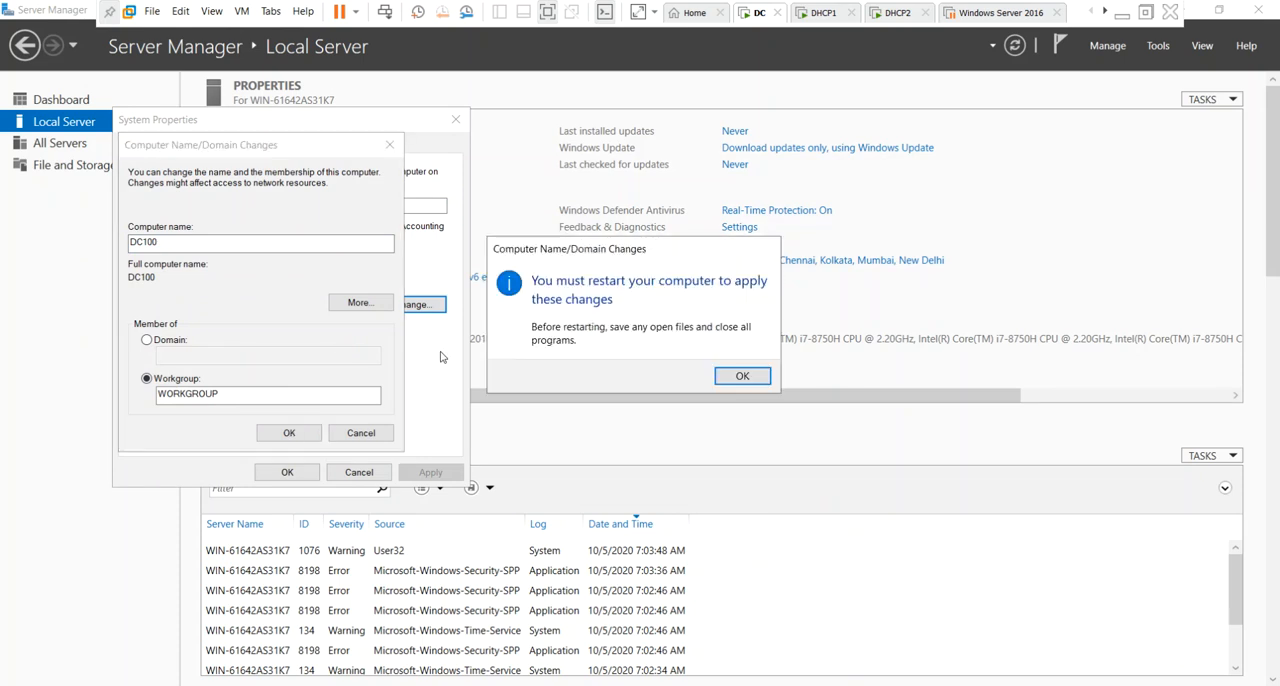
left_click(761, 383)
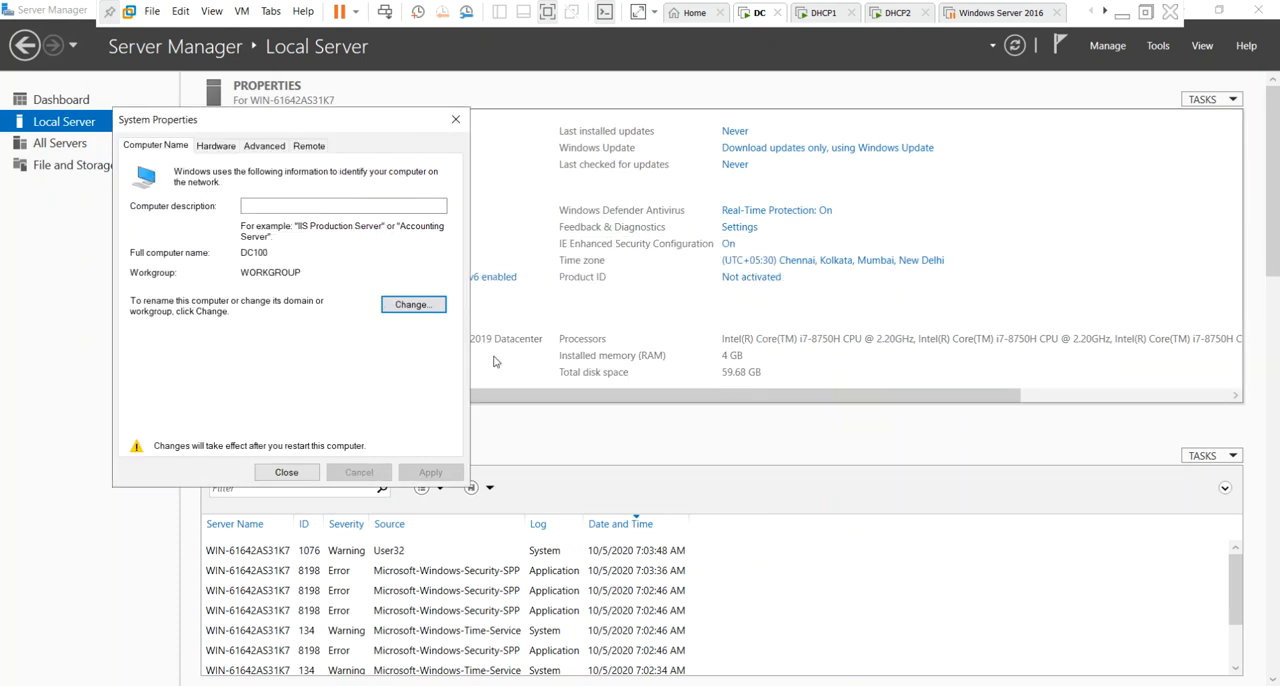
left_click(286, 470)
left_click(645, 372)
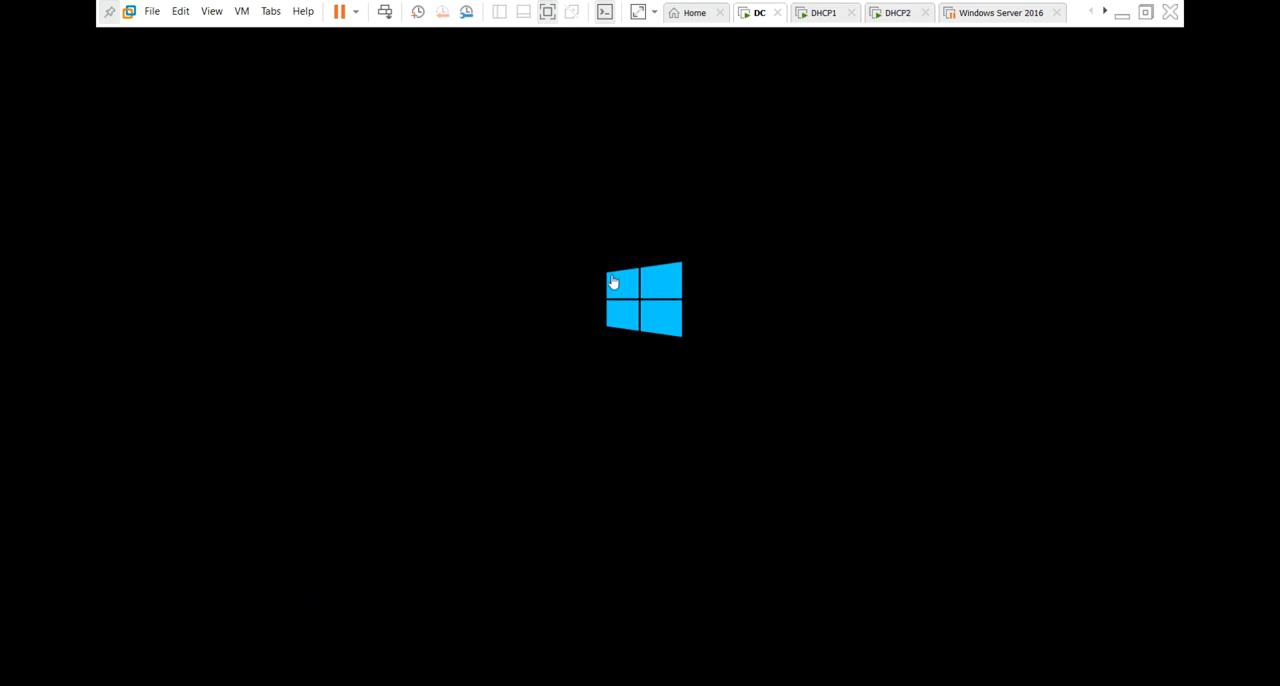
Switch to the DHCP1 virtual machine and sign in as Administrator with the account password.
left_click(824, 14)
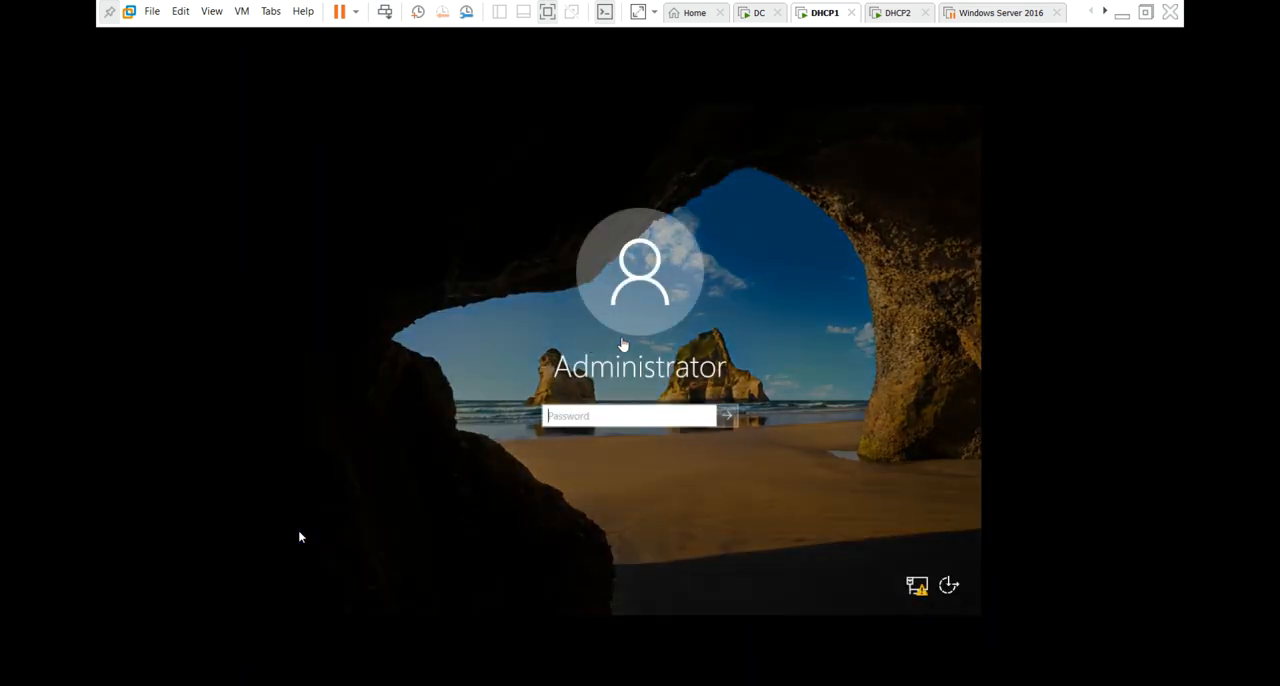
left_click(660, 419)
type("*****")
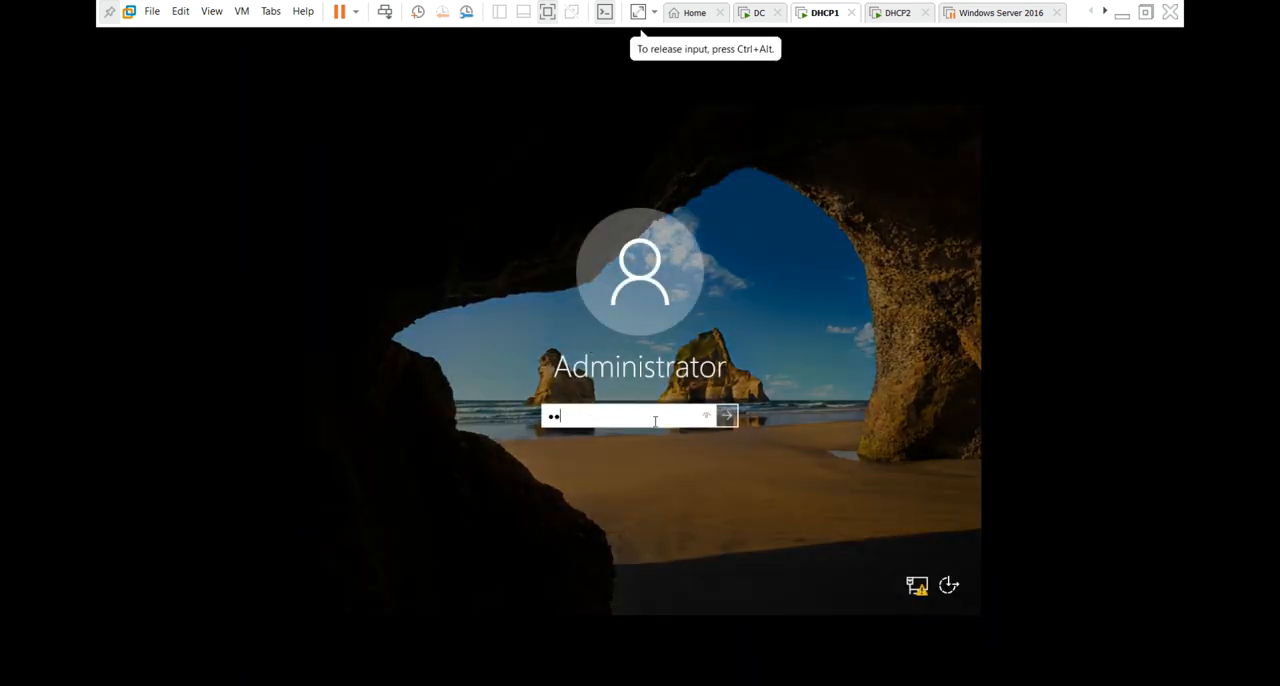
type("**")
key("Return")
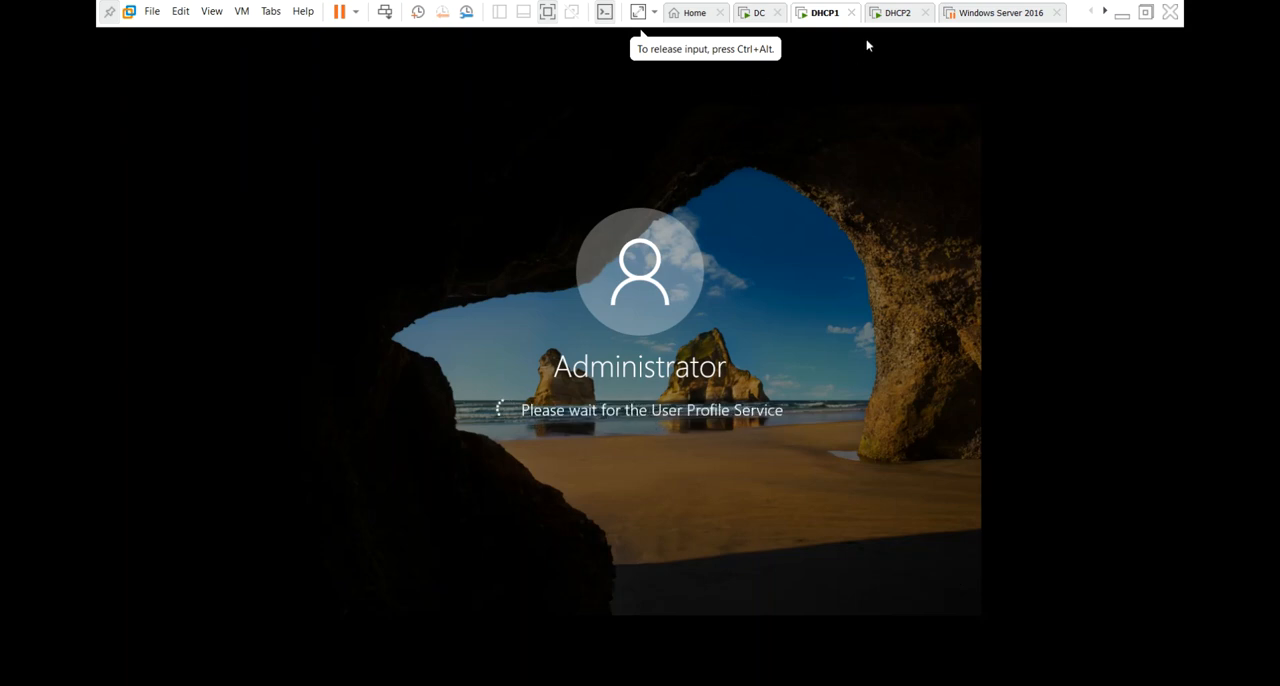
Switch to the DHCP2 virtual machine and sign in as Administrator with the account password.
left_click(893, 13)
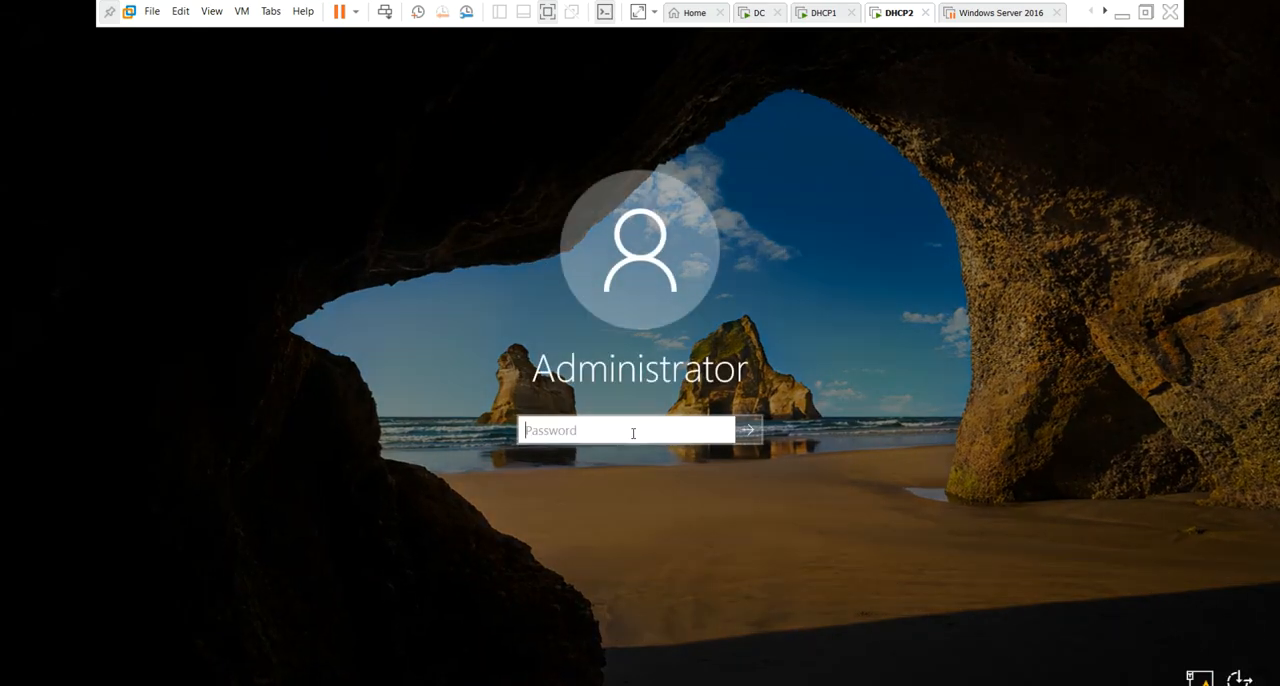
type("Password1")
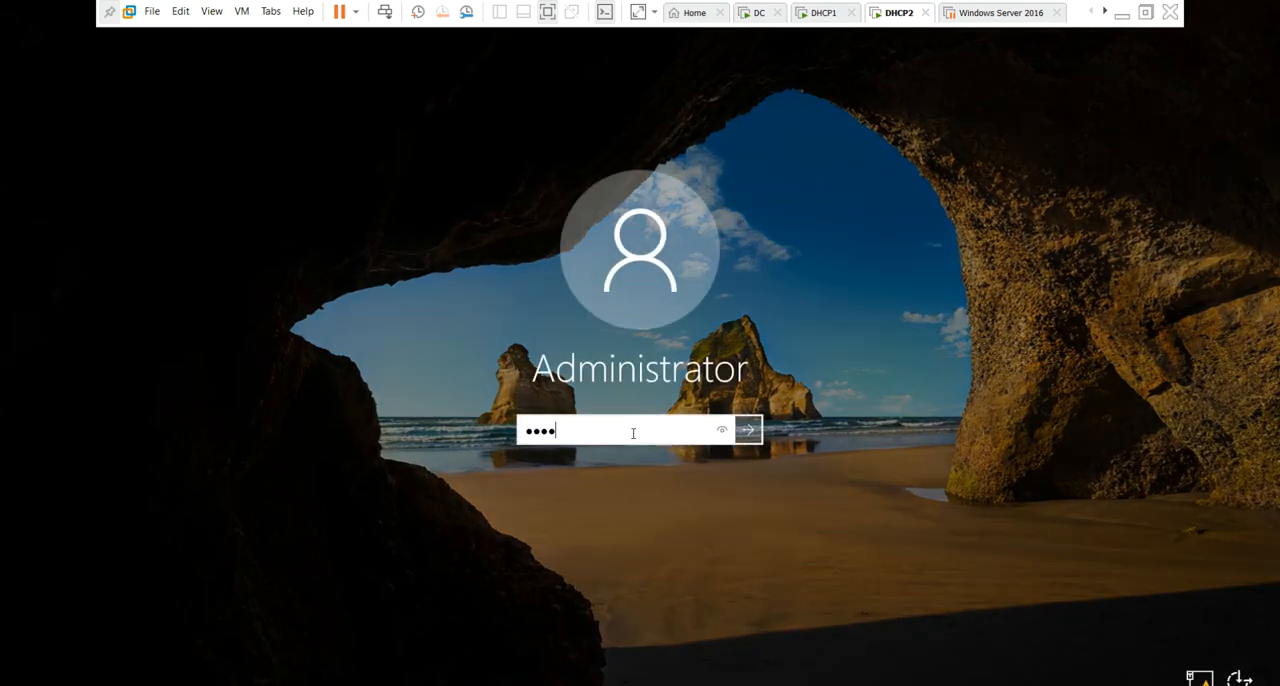
key("Return")
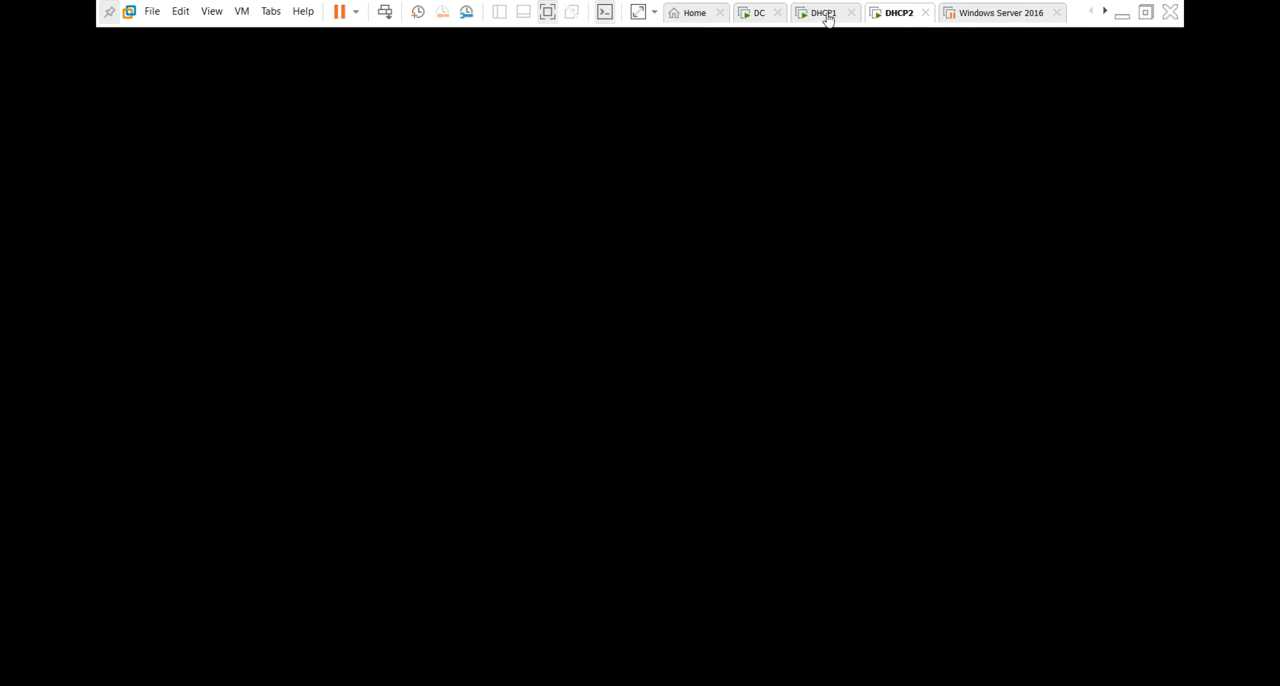
left_click(825, 14)
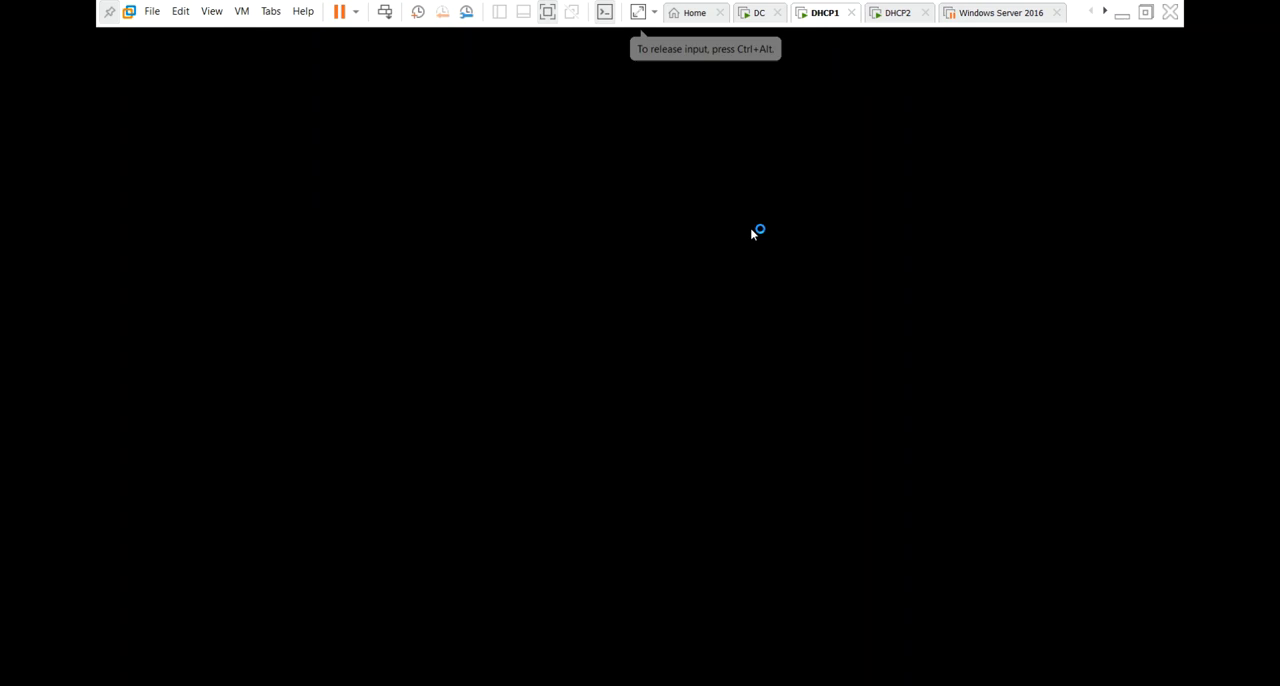
left_click(759, 14)
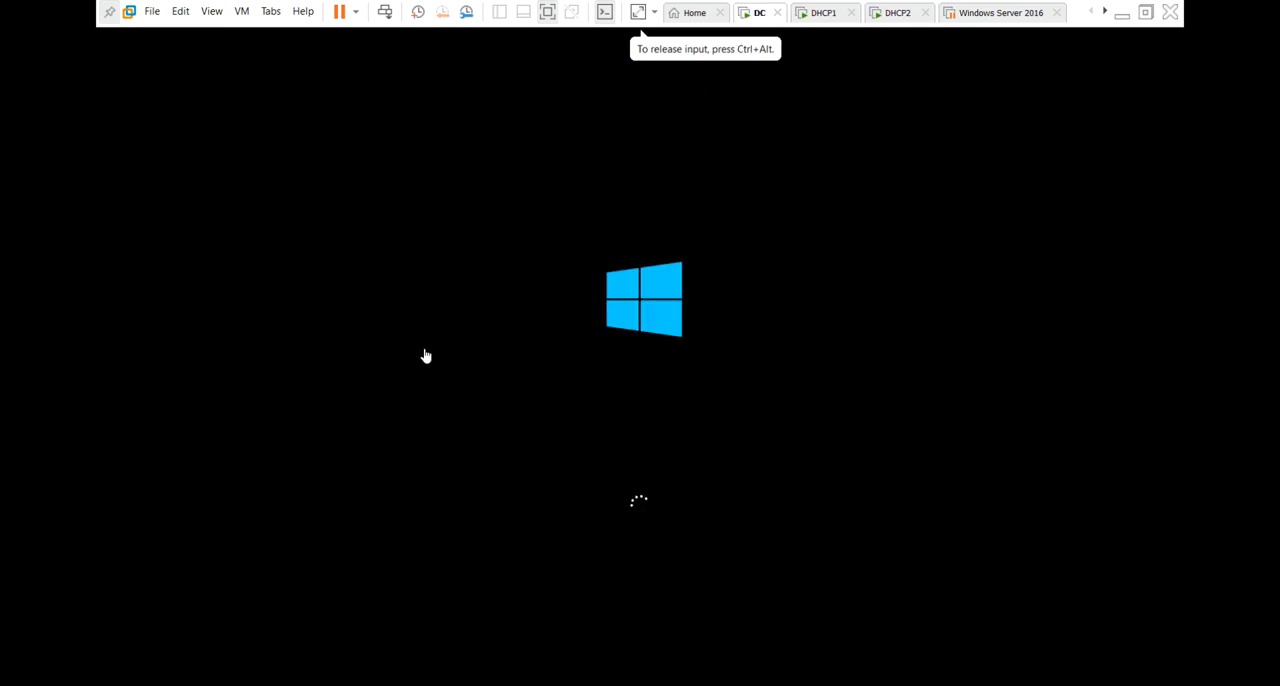
left_click(826, 14)
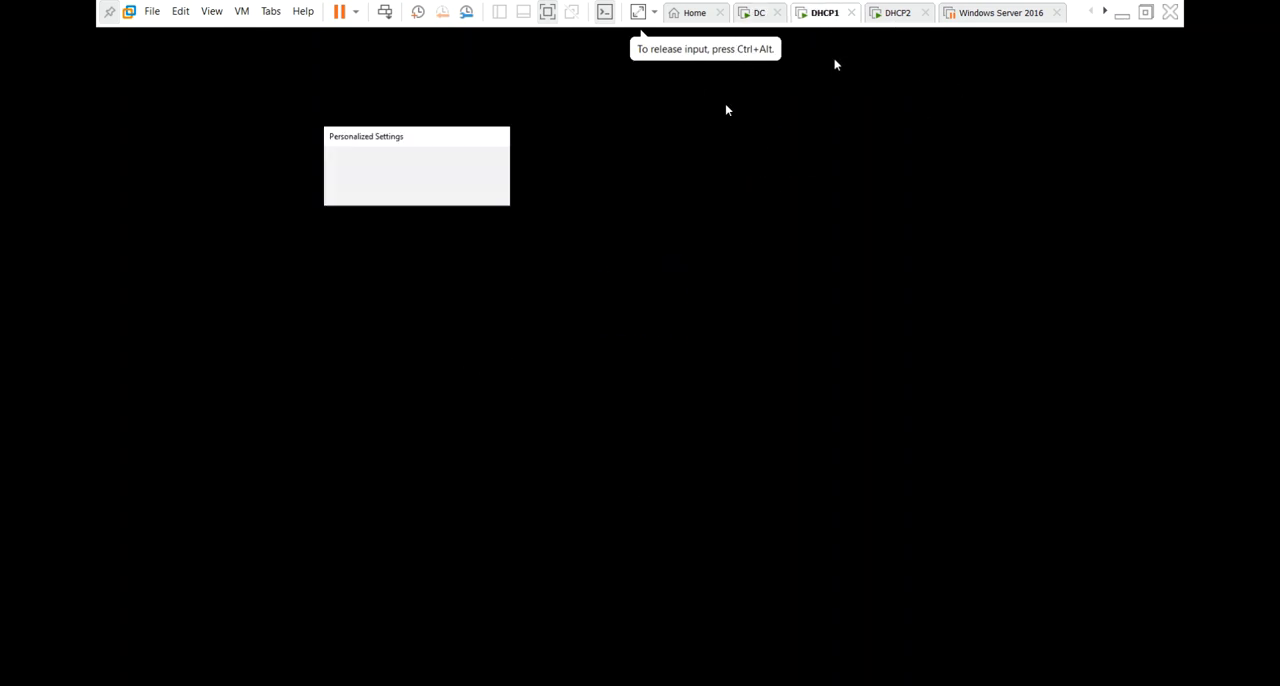
left_click(900, 14)
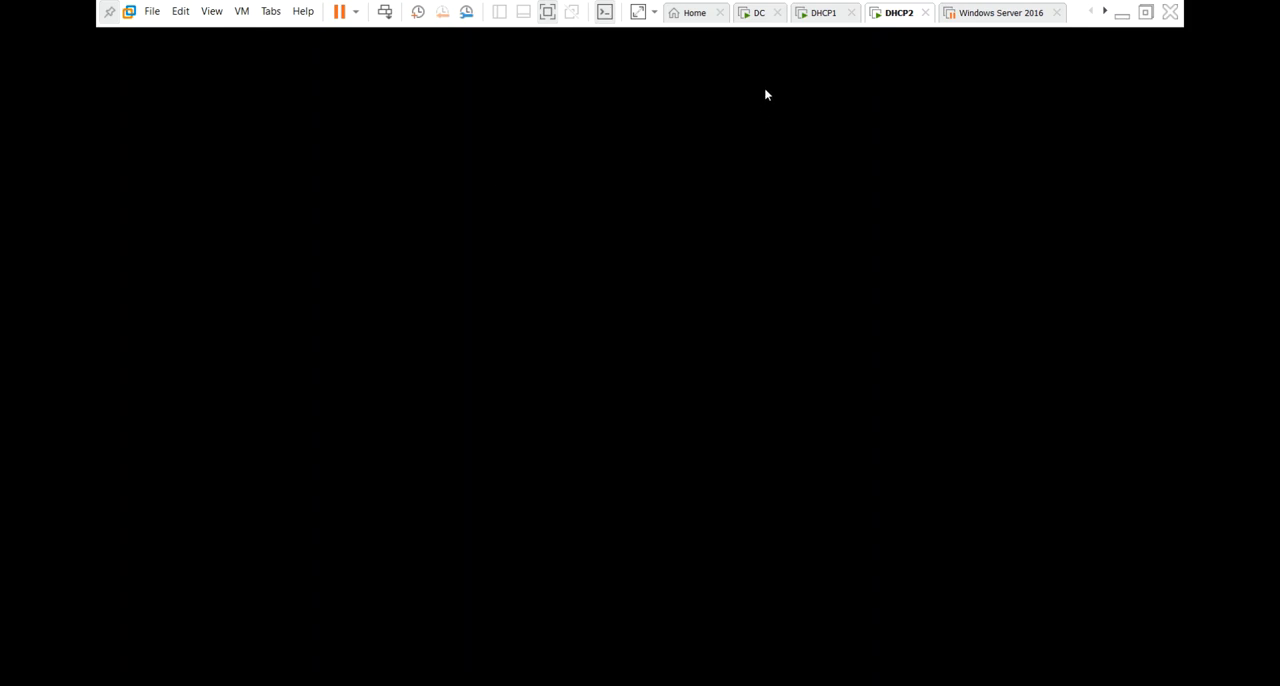
left_click(760, 13)
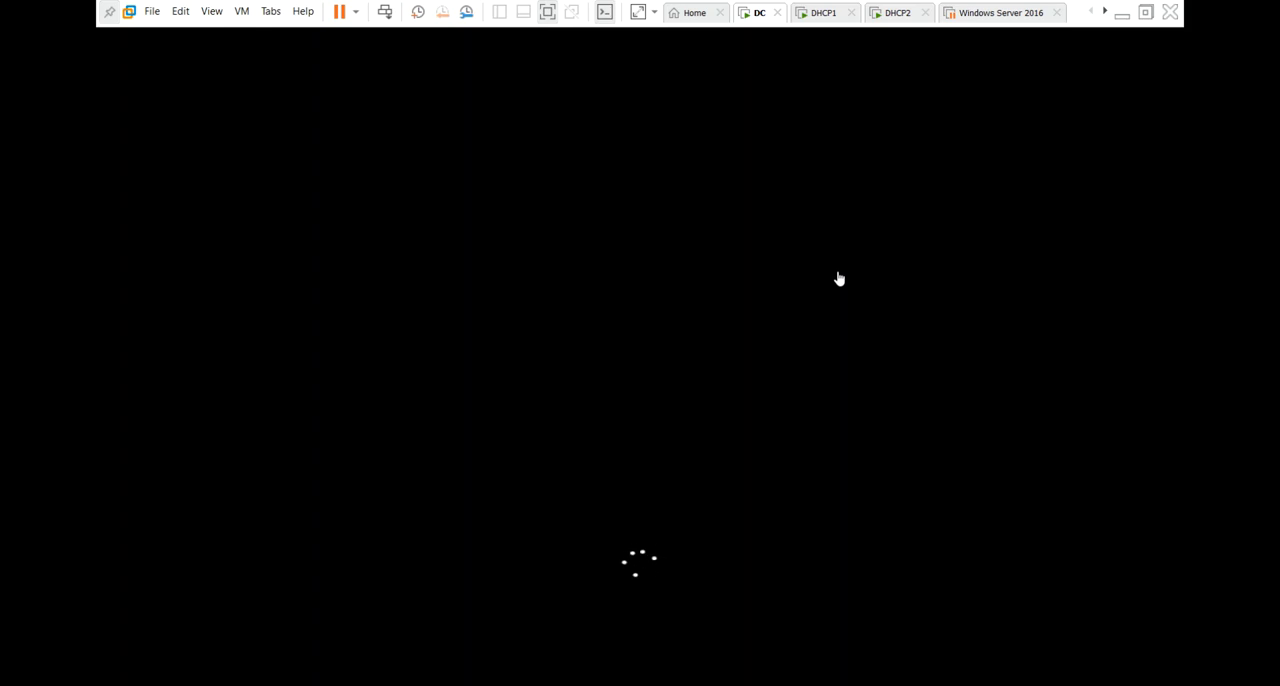
left_click(823, 13)
left_click(727, 110)
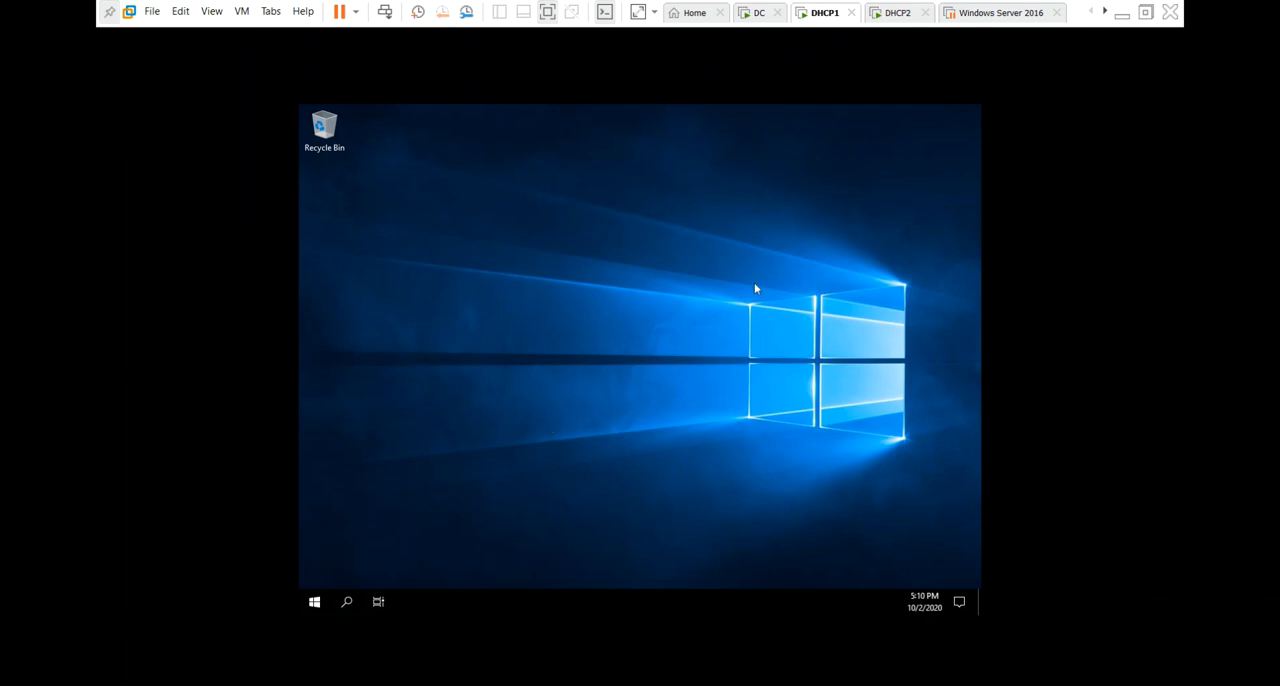
left_click(898, 14)
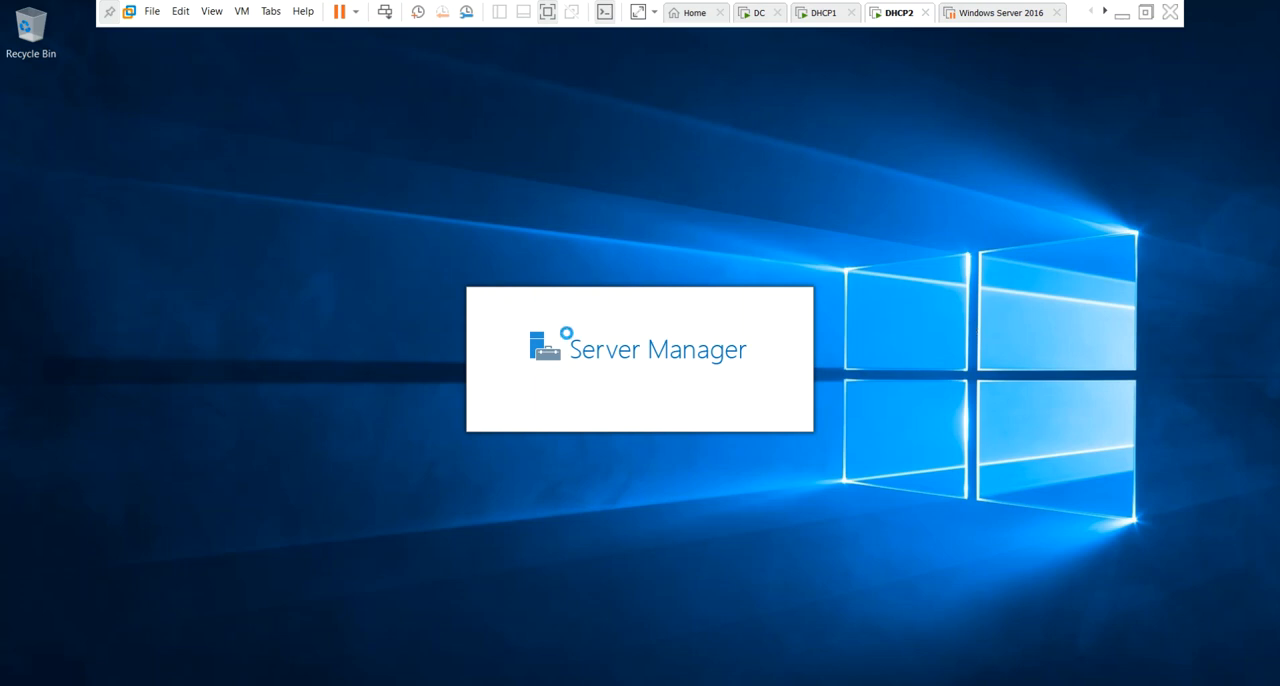
left_click(806, 22)
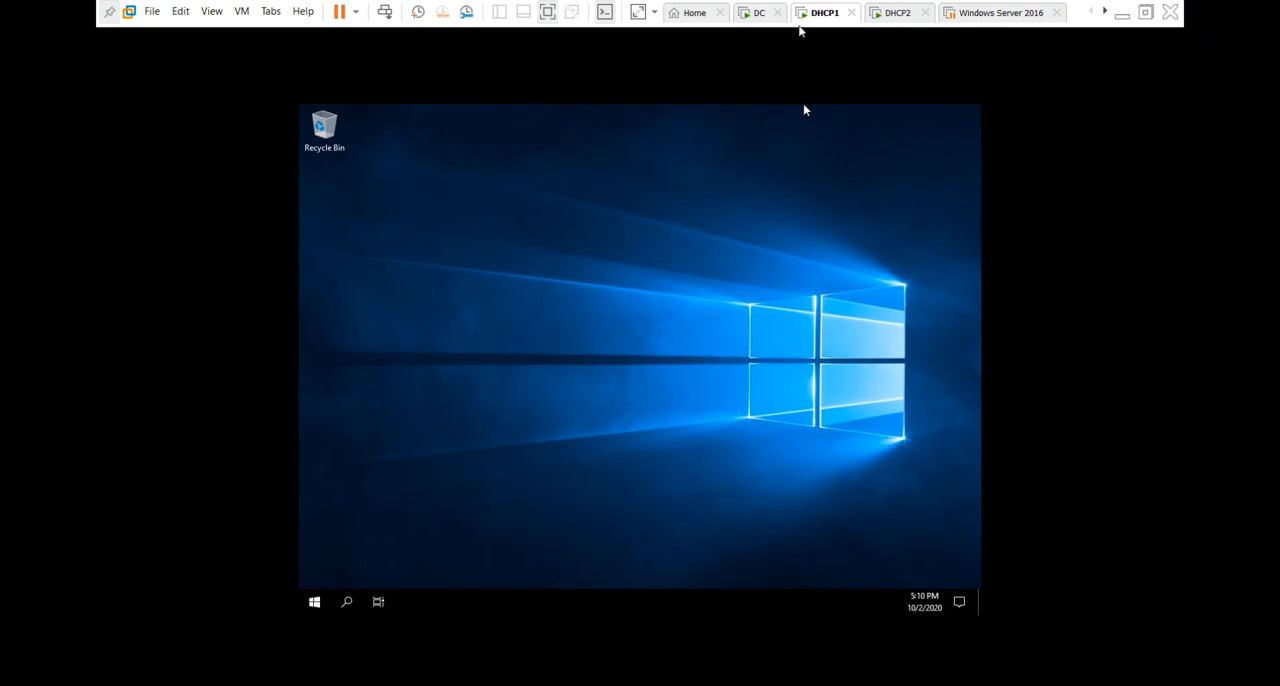
left_click(757, 24)
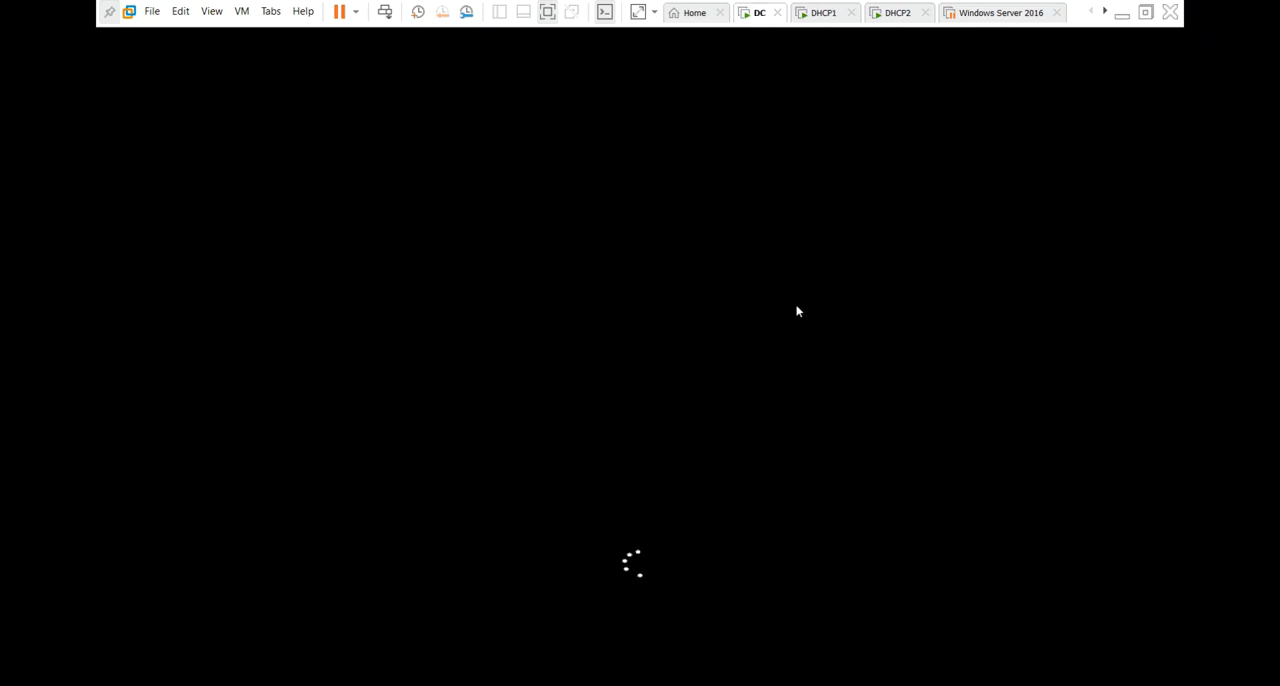
Switch to the DHCP1 virtual machine and open its System Properties by running sysdm.cpl.
left_click(821, 24)
left_click(803, 103)
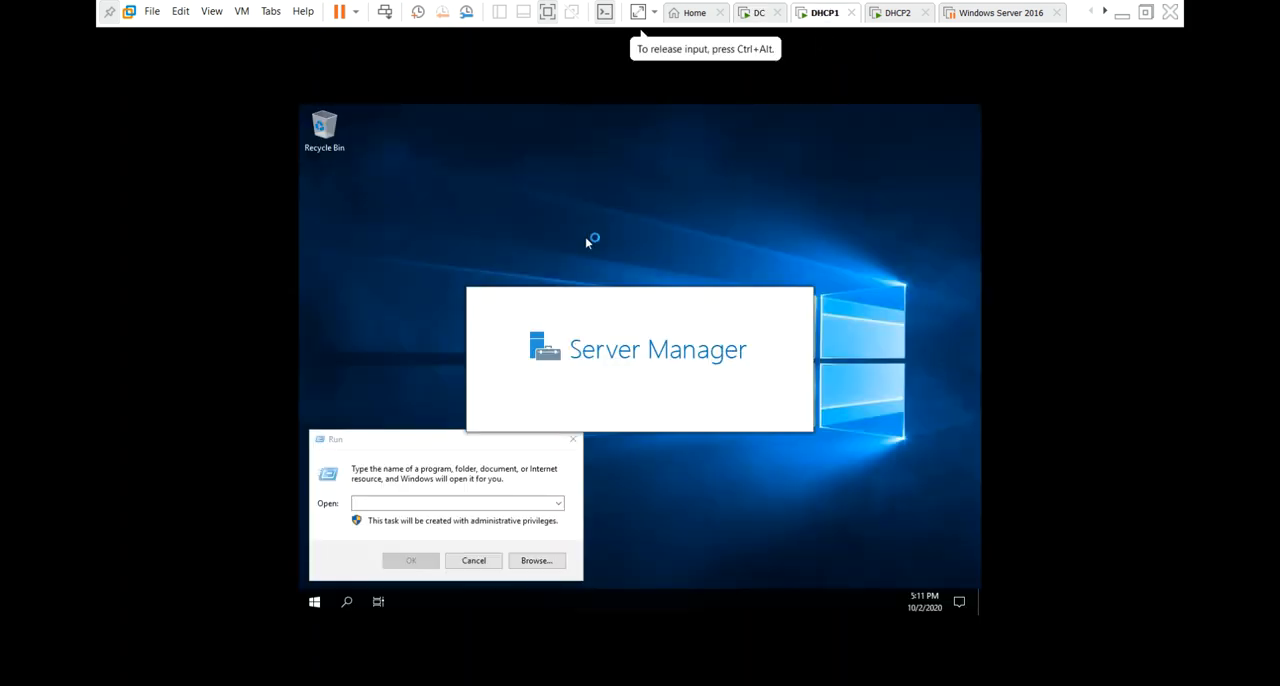
left_click(421, 503)
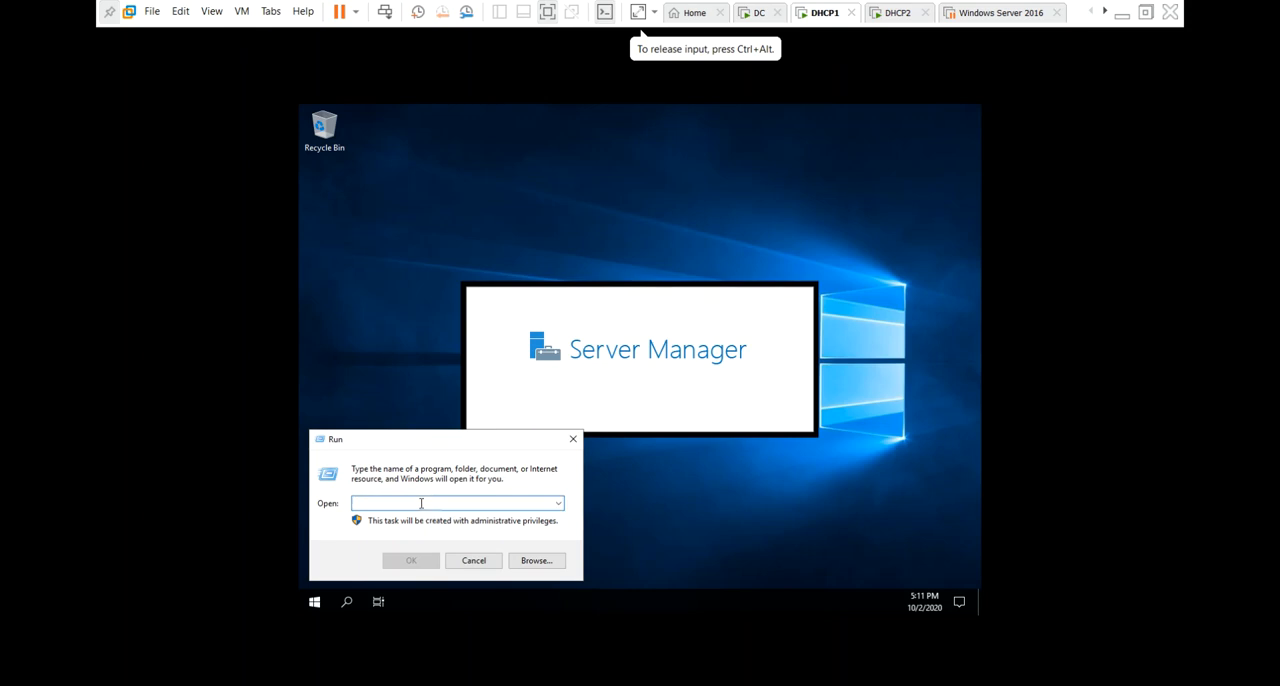
type("sy")
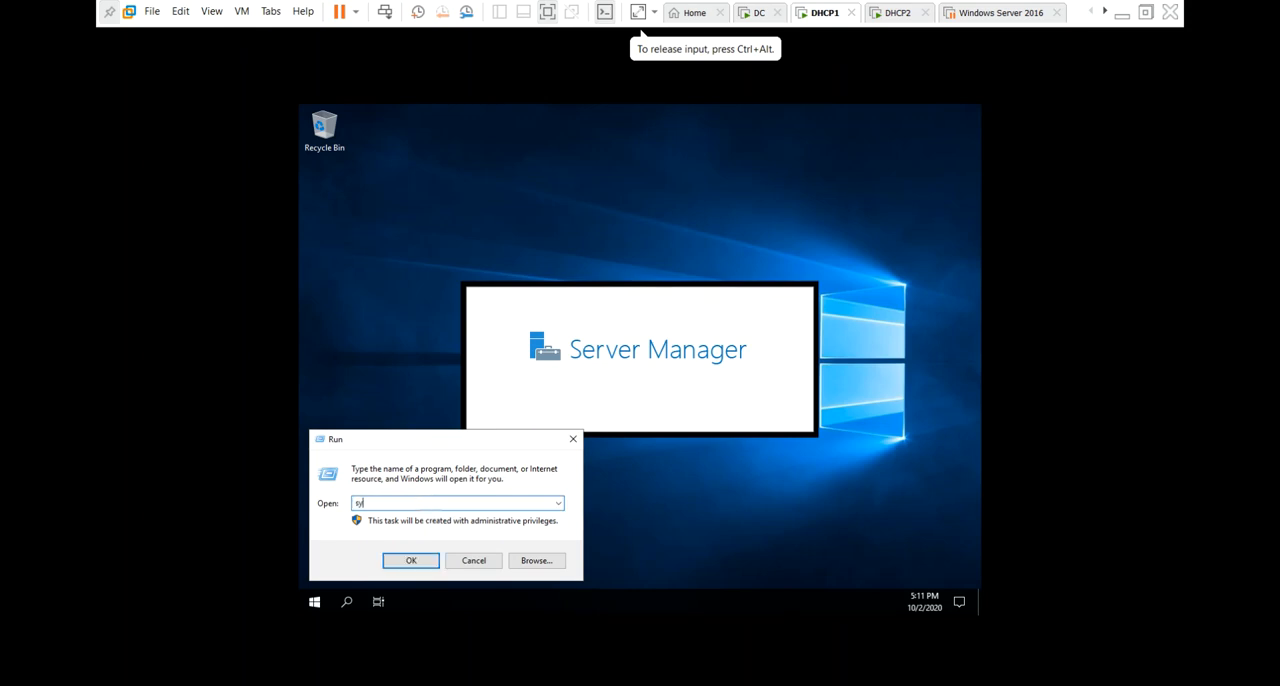
type("sdm.cpl")
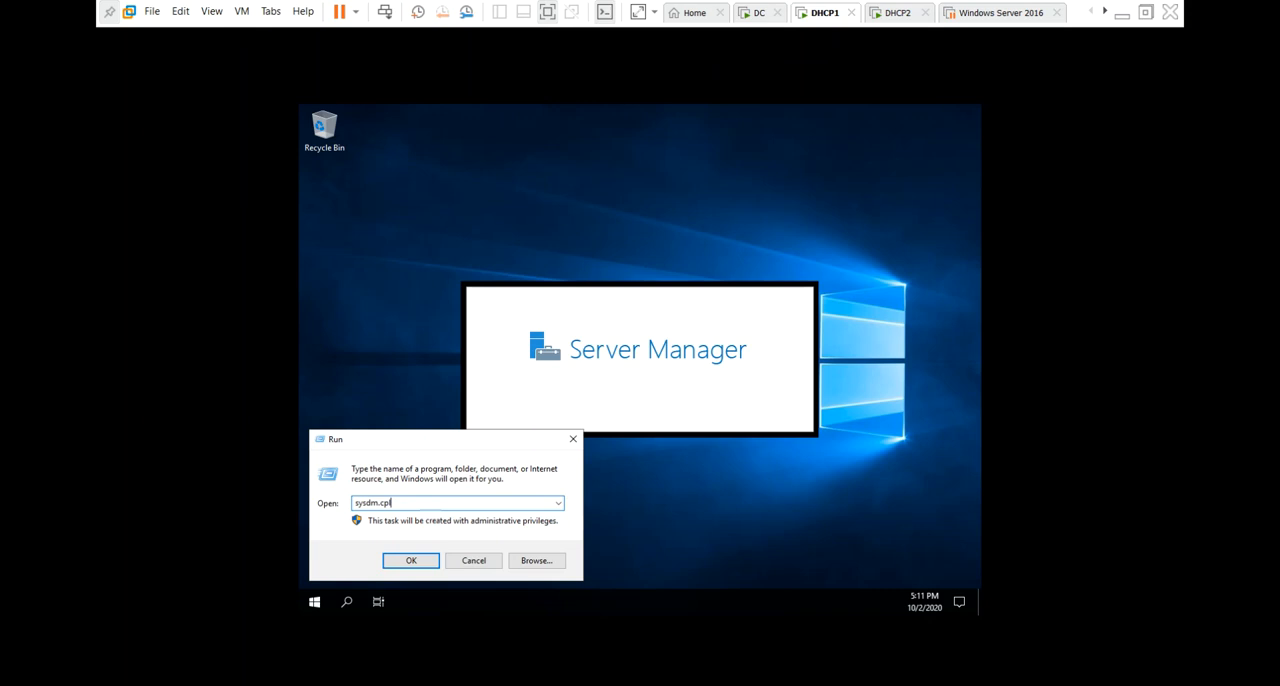
key("Return")
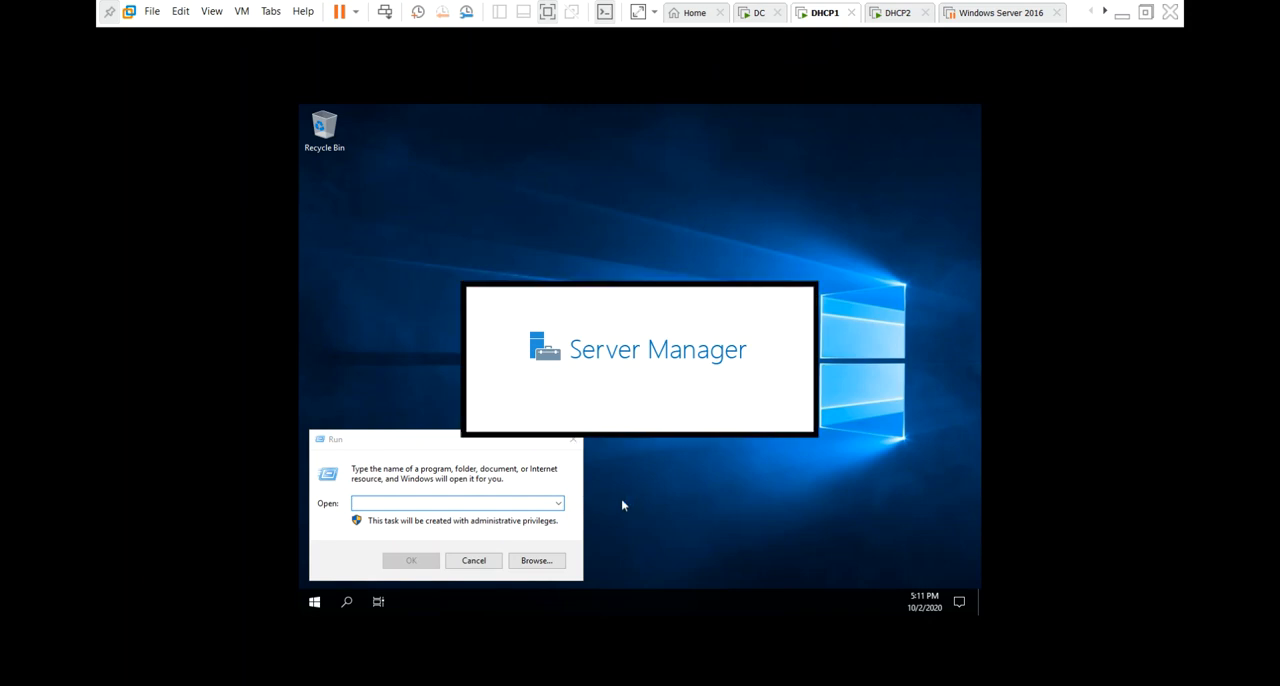
Rename the computer to DHCP1, keeping it in the workgroup WORKGROUP, and restart the server to apply the change.
left_click(532, 284)
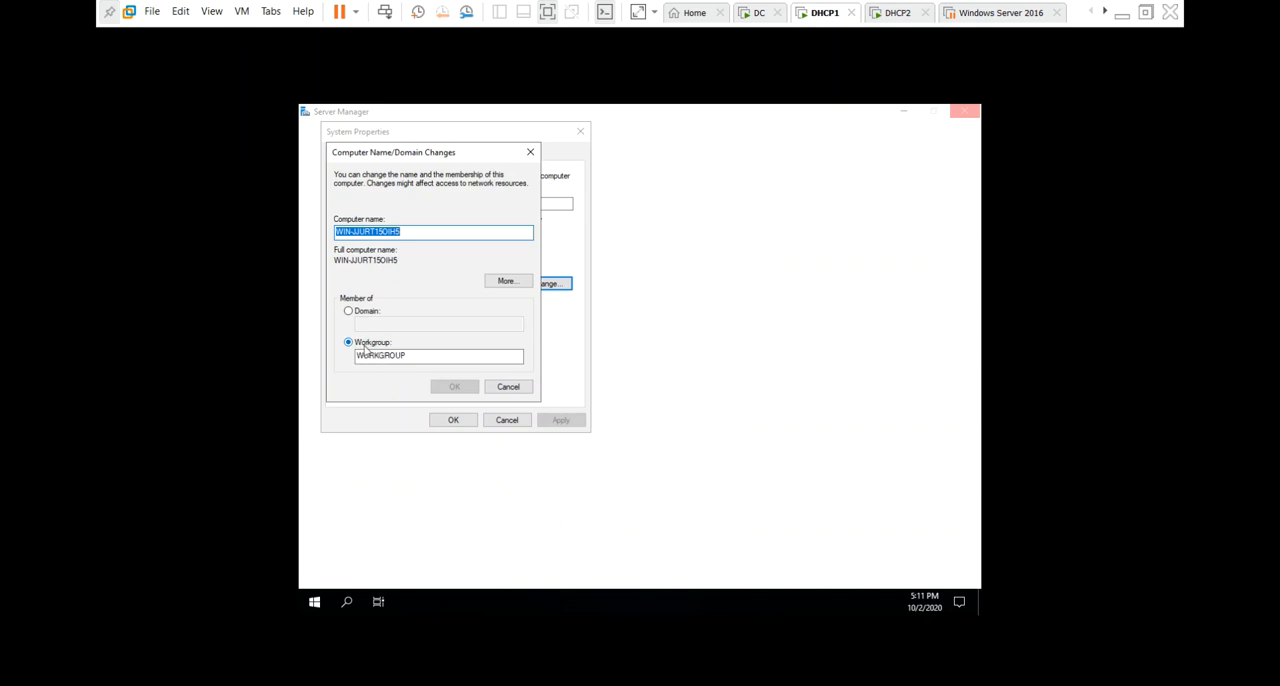
key("BackSpace")
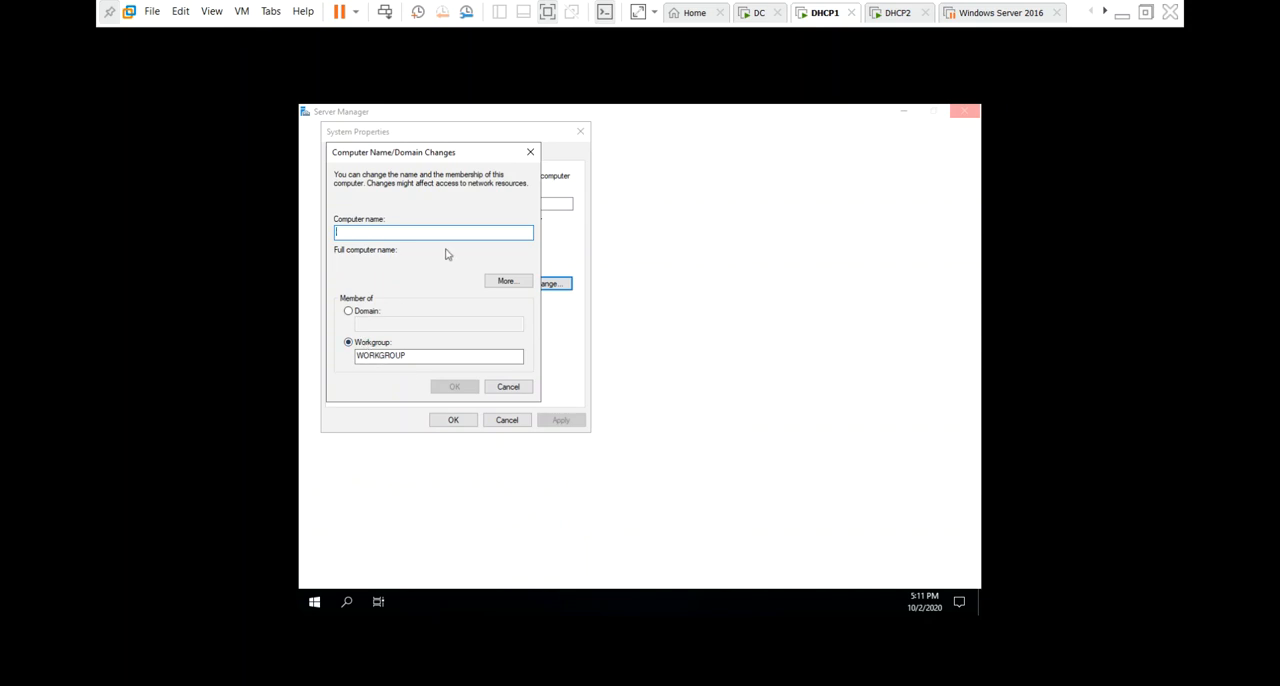
type("D")
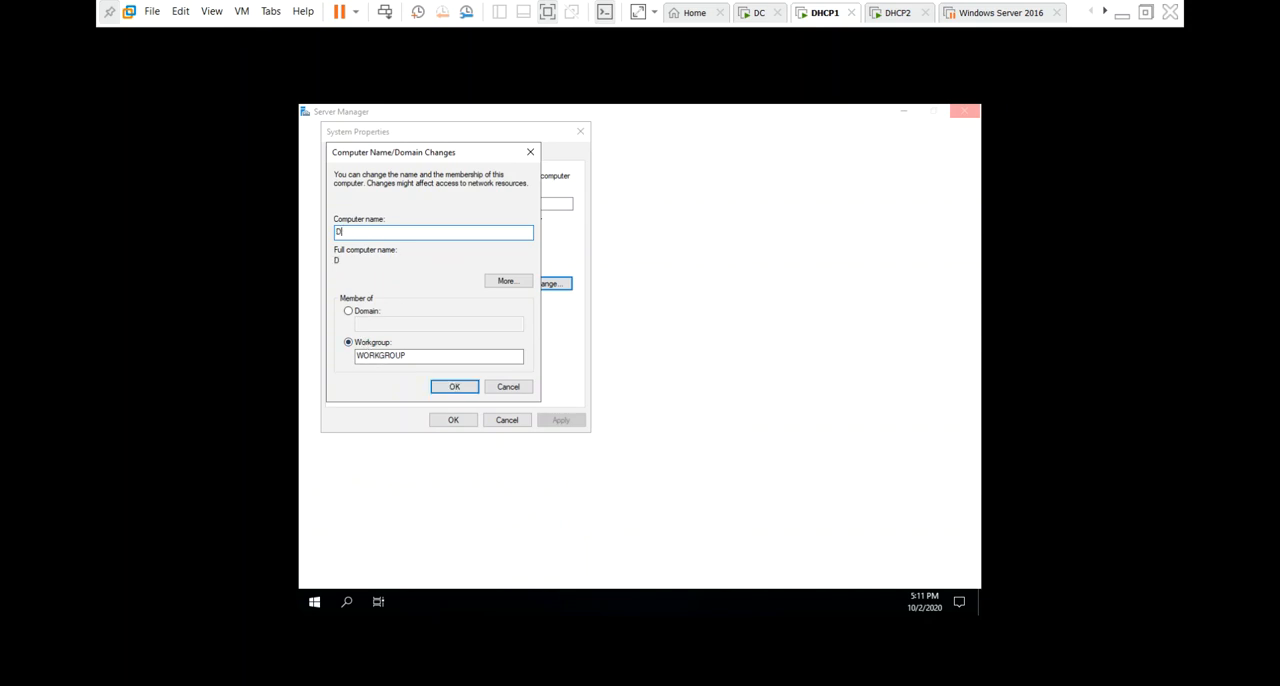
type("HCP1")
left_click(452, 386)
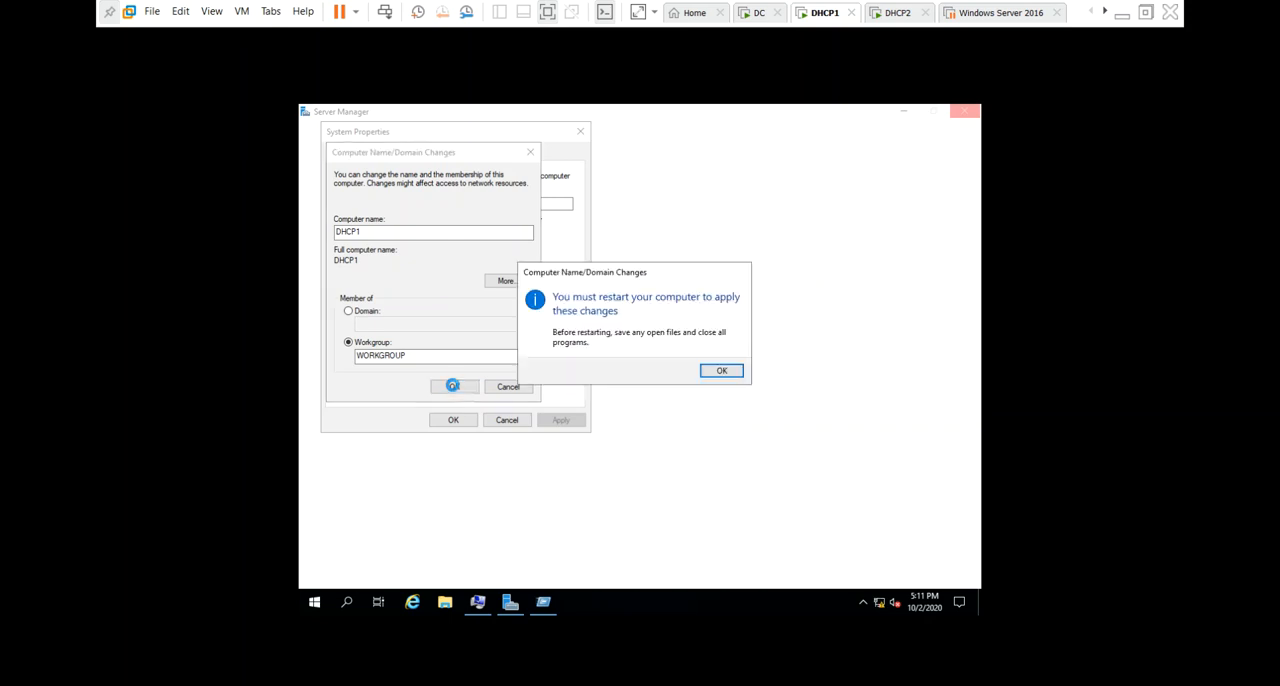
left_click(736, 371)
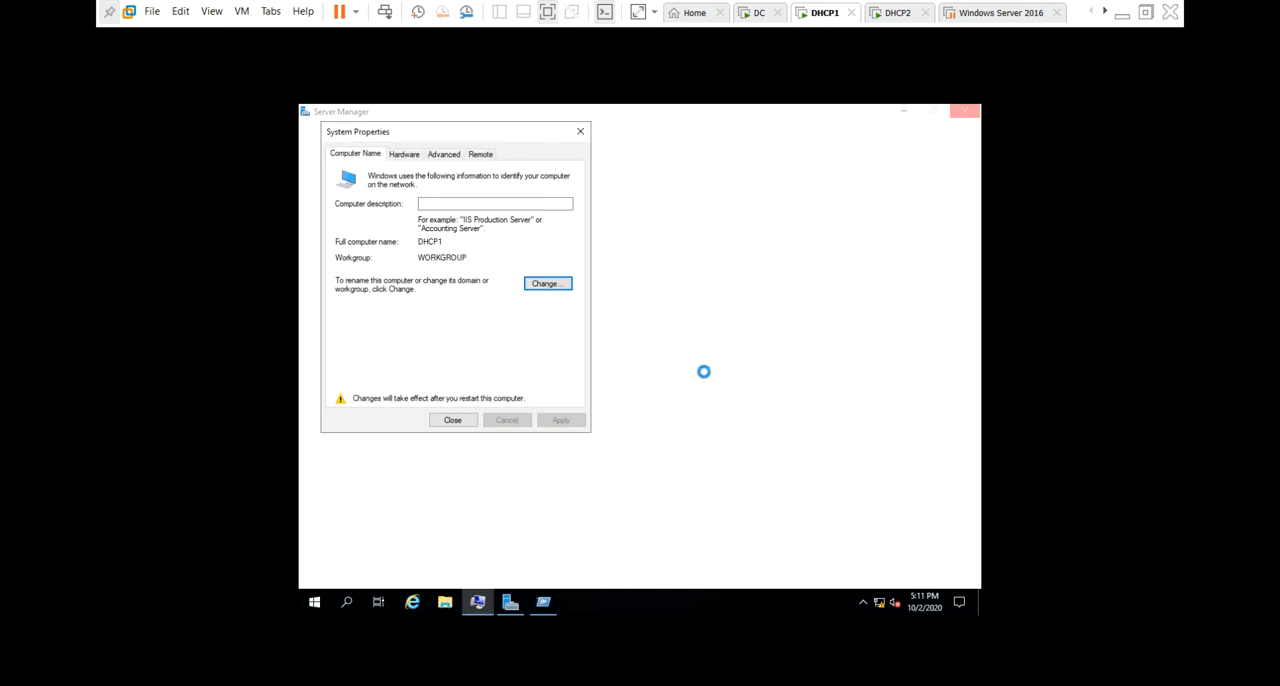
left_click(452, 420)
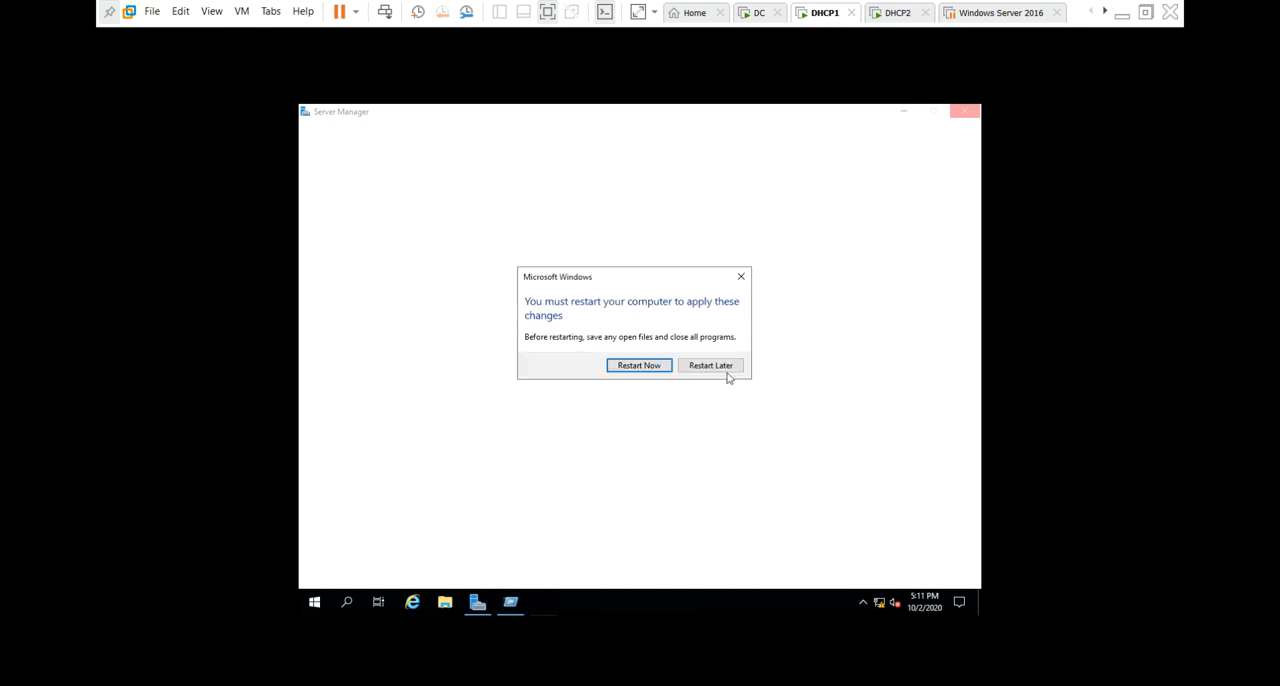
left_click(664, 366)
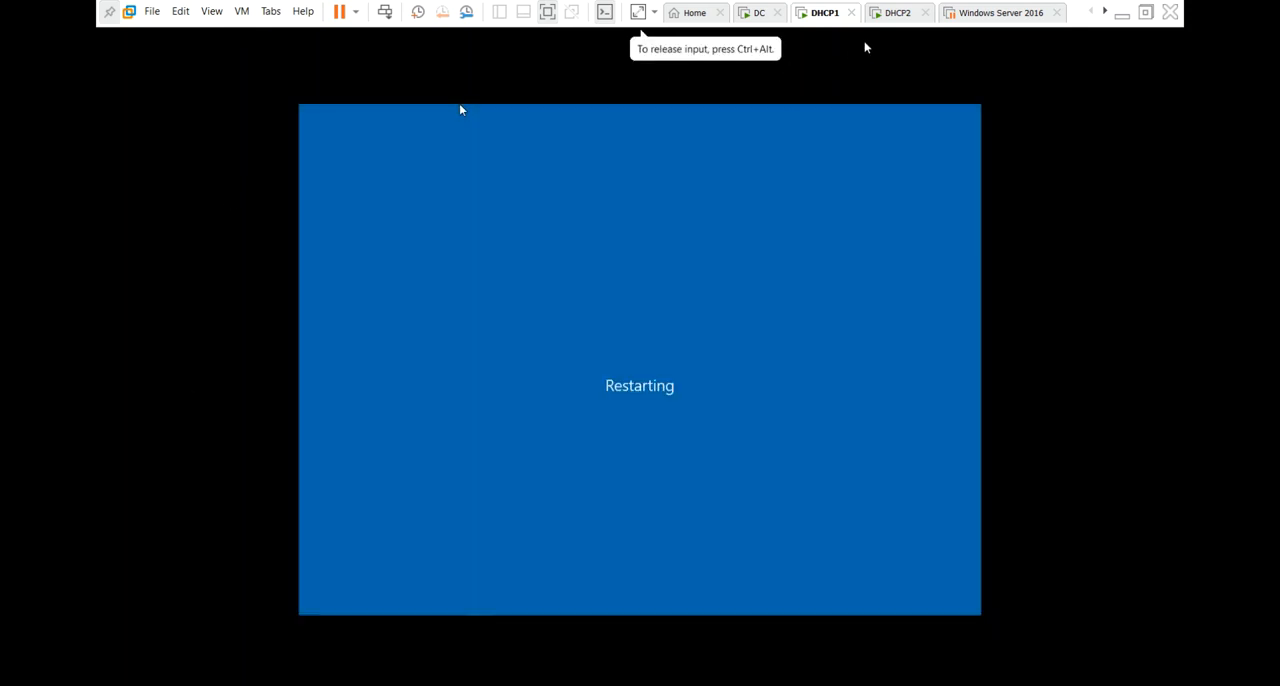
On the DHCP2 virtual machine, dismiss the Windows Admin Center message and open System Properties by running sysdm.cpl.
left_click(896, 14)
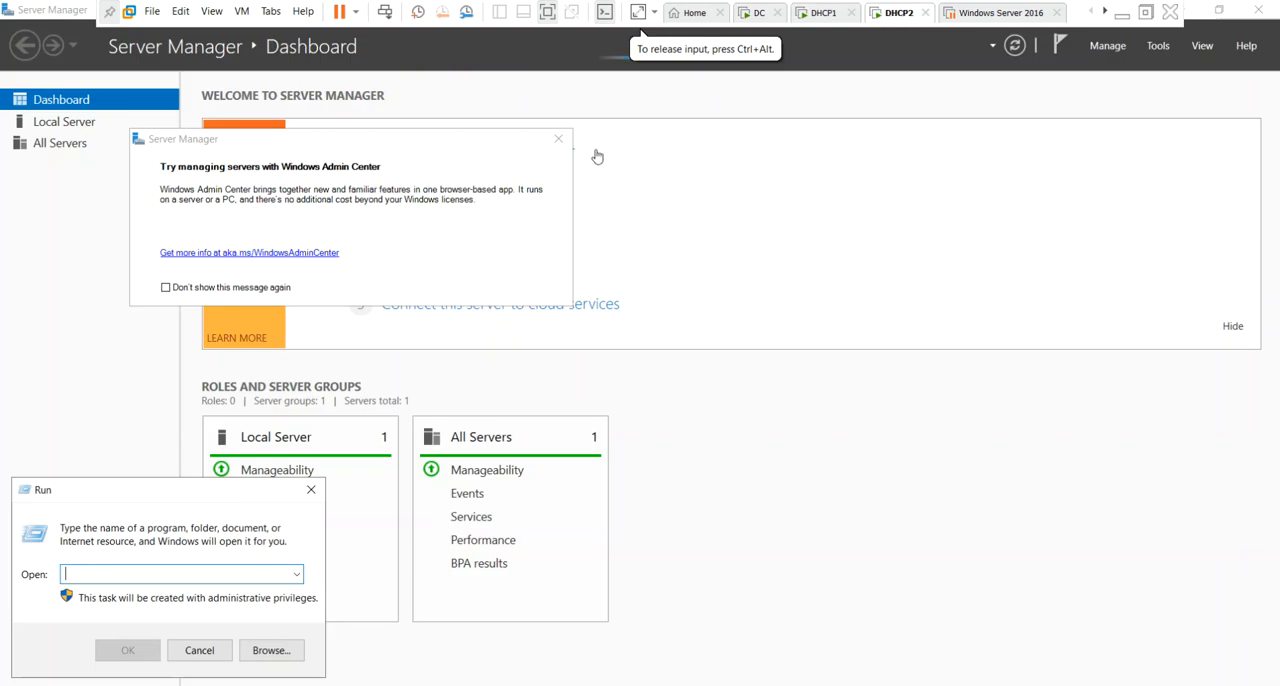
left_click(558, 138)
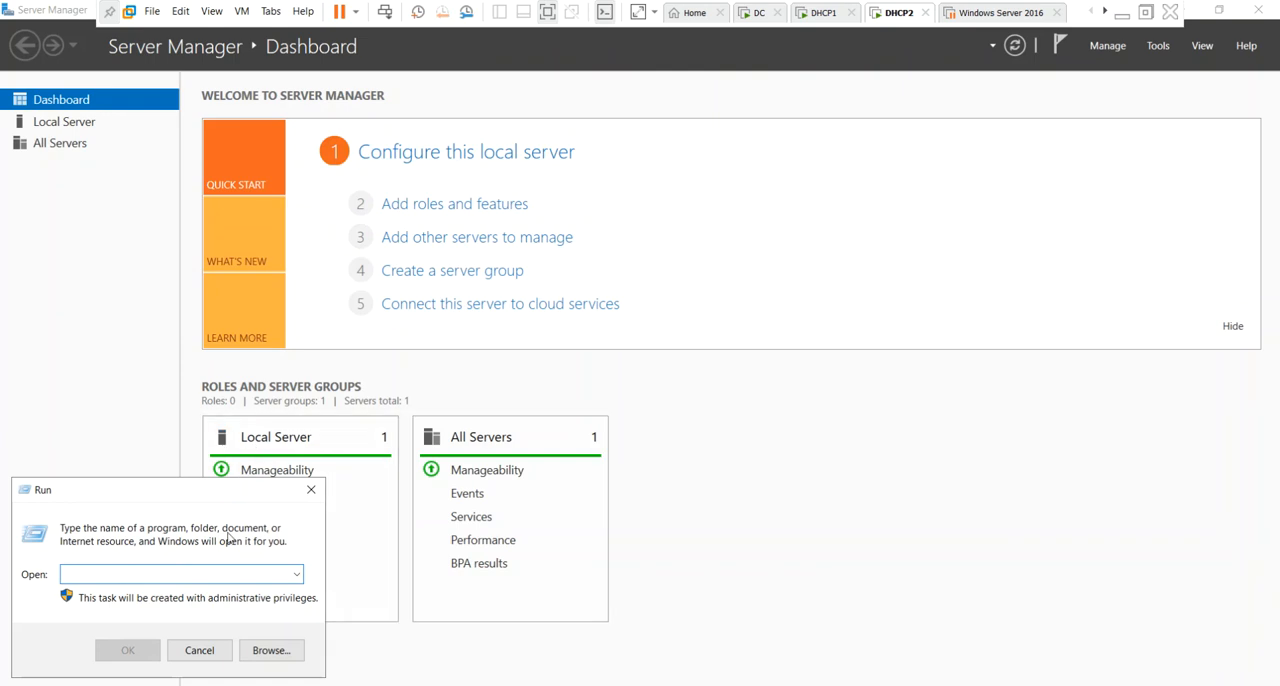
type("sysdm.cpl")
key("Return")
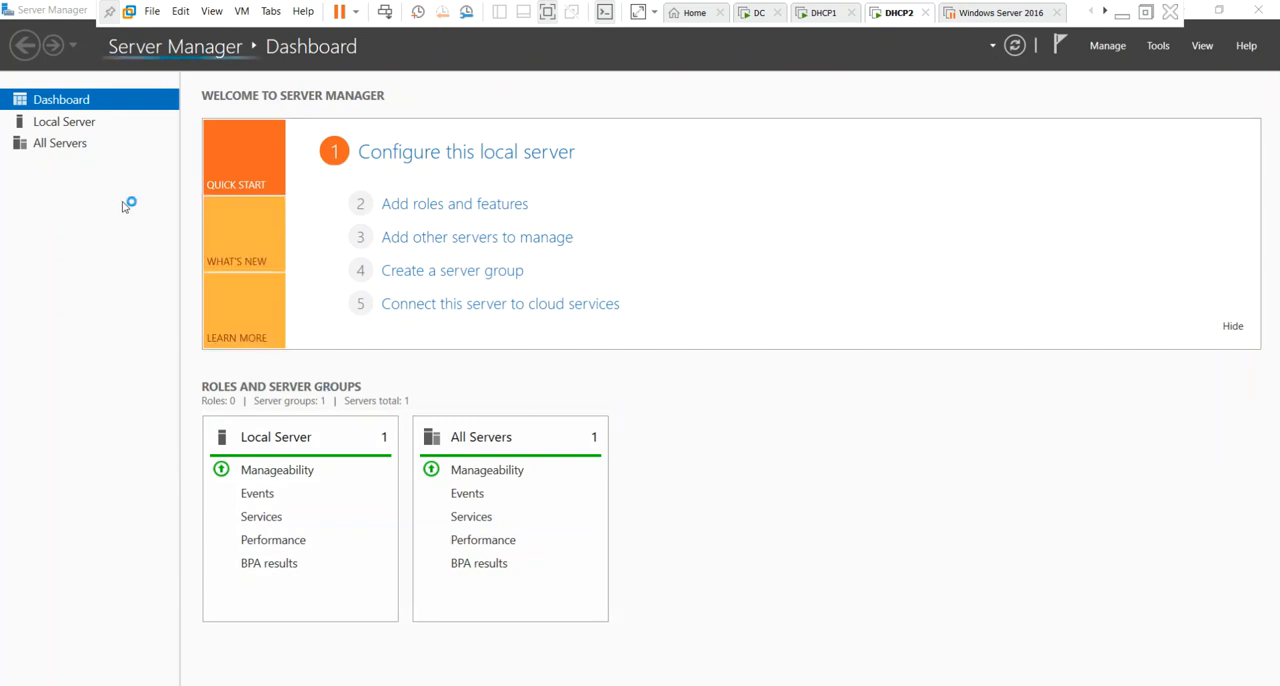
Rename the computer to DHCP2, keeping it in the workgroup WORKGROUP, and restart the server to apply the change.
left_click(338, 241)
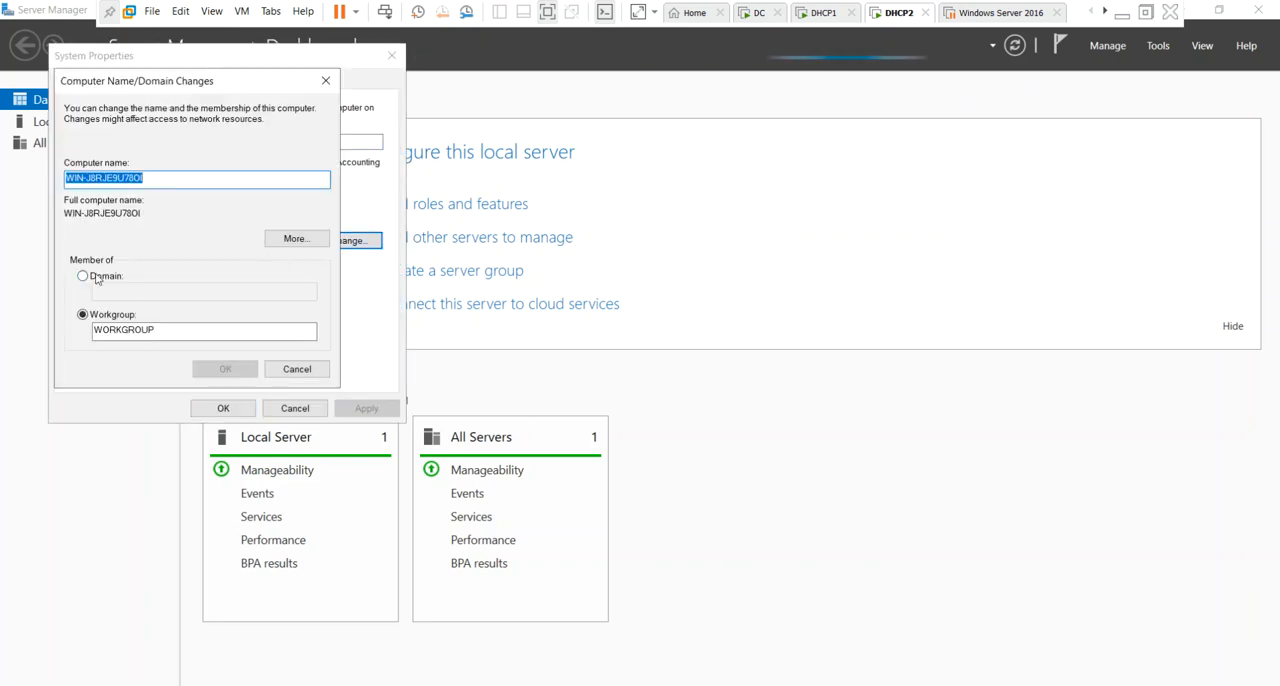
key("BackSpace")
type("DHCP2")
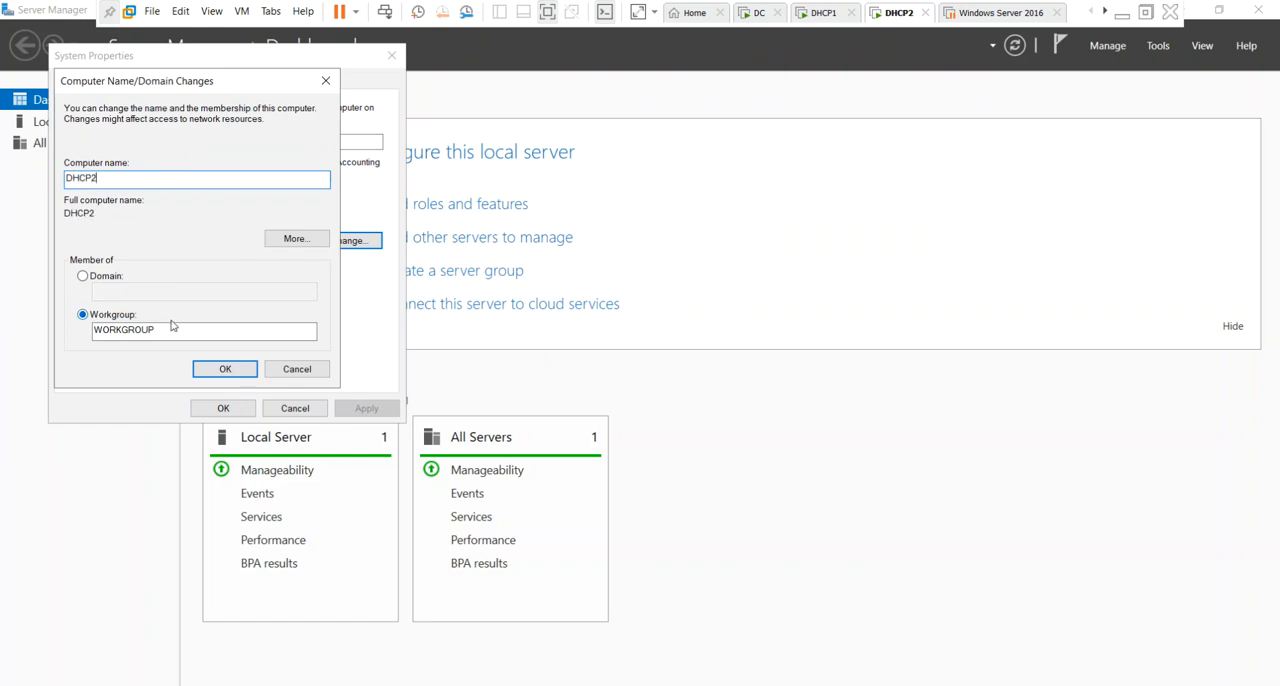
left_click(224, 367)
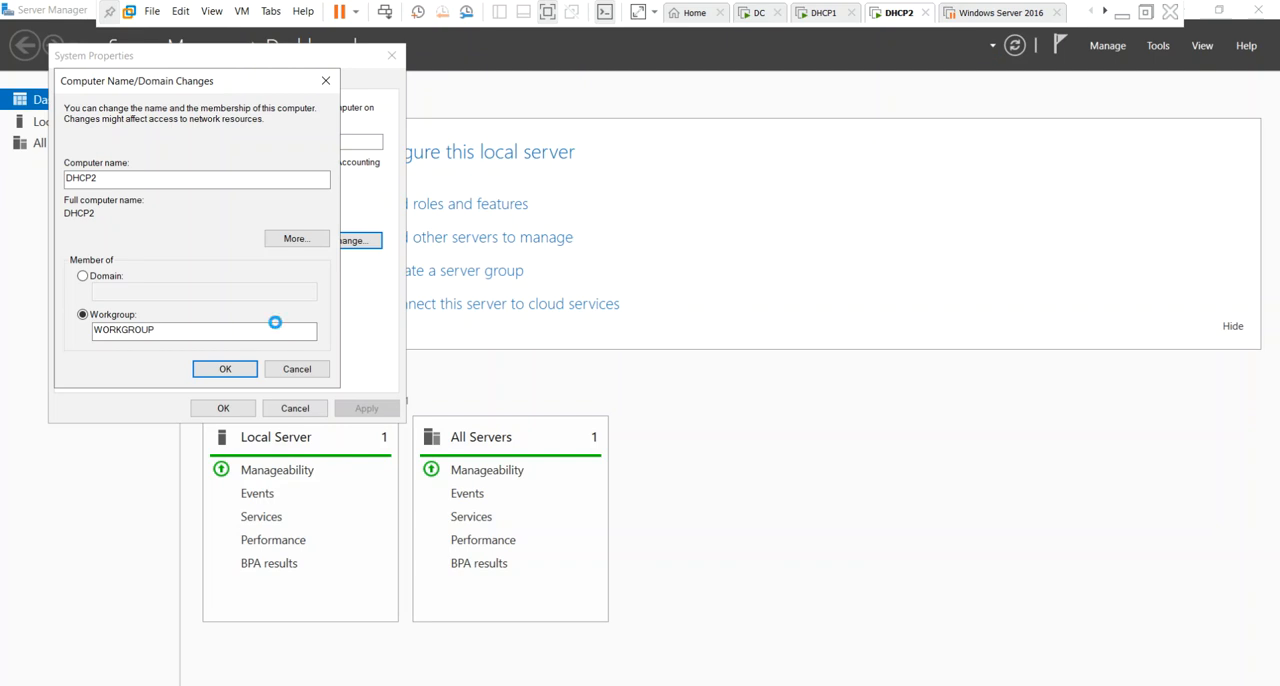
left_click(727, 375)
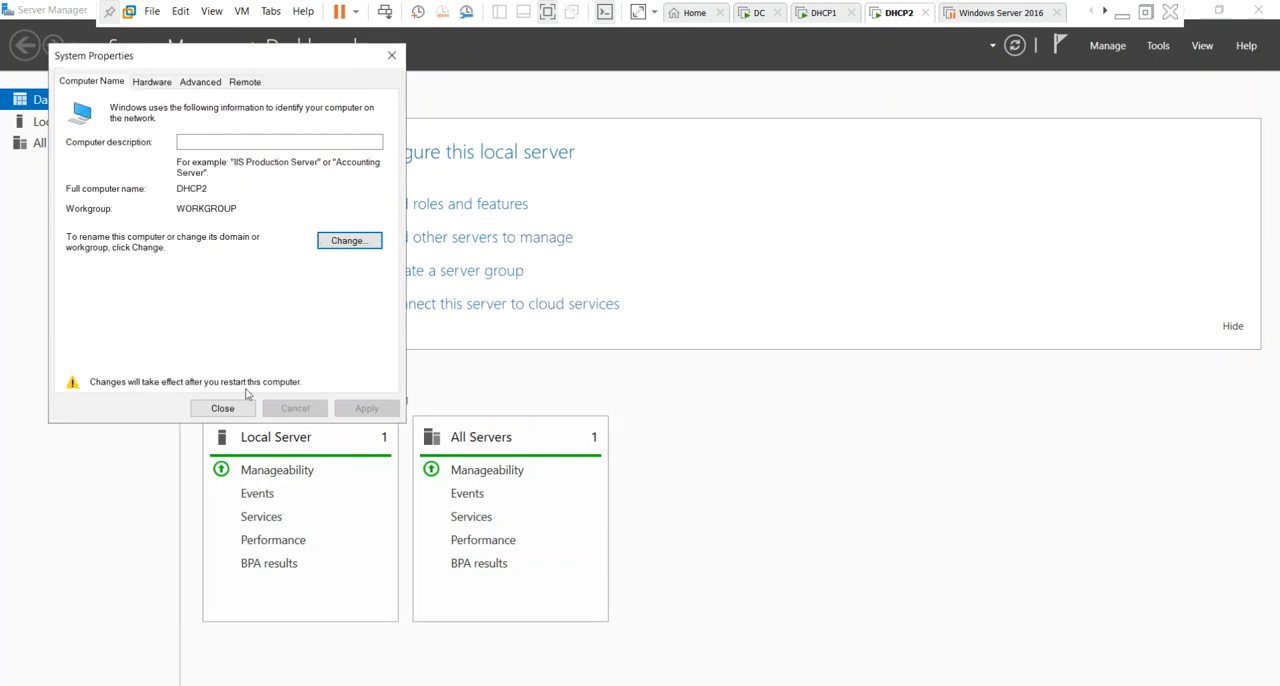
left_click(222, 408)
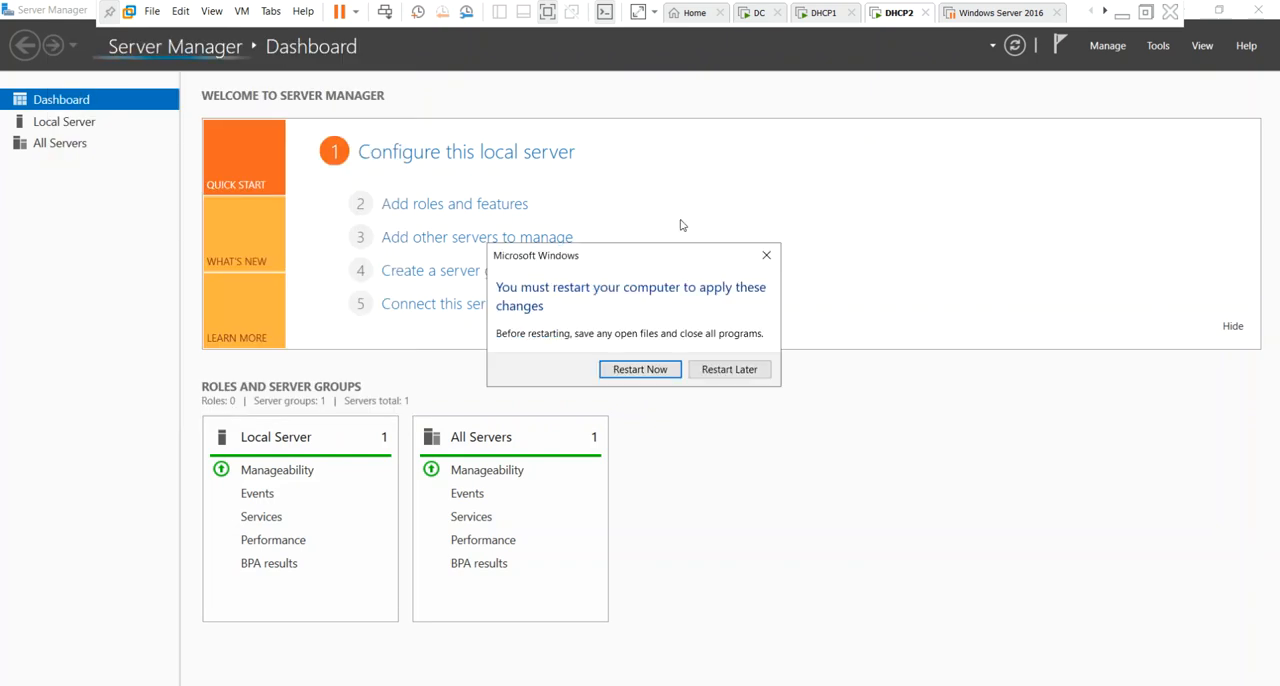
left_click(658, 370)
Sign in to the DC virtual machine as Administrator with the account password and switch to the DHCP1 virtual machine.
left_click(757, 13)
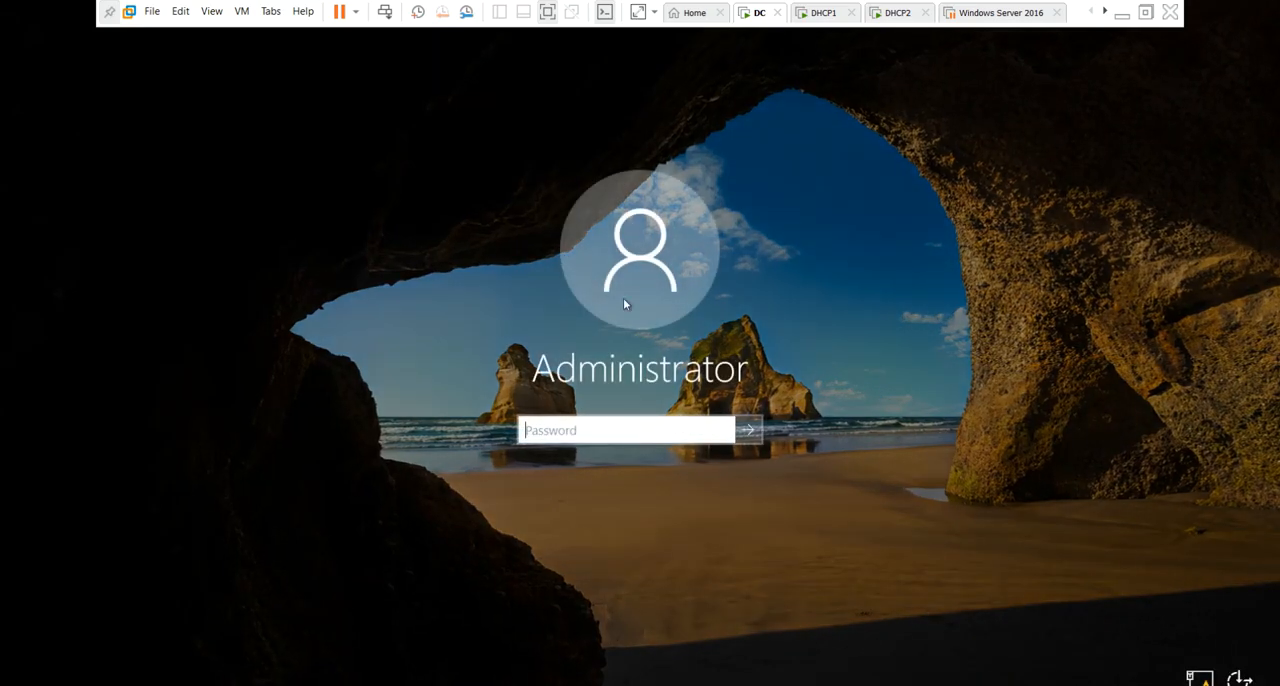
type("Password123")
key("Return")
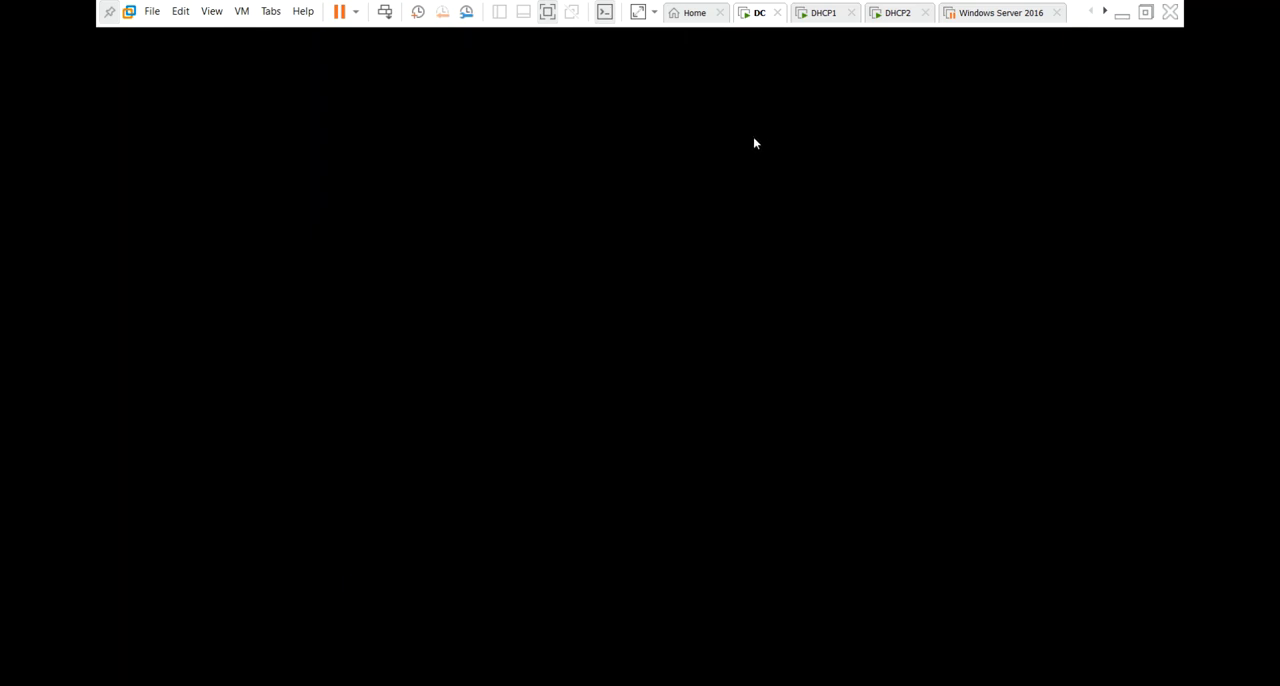
left_click(826, 14)
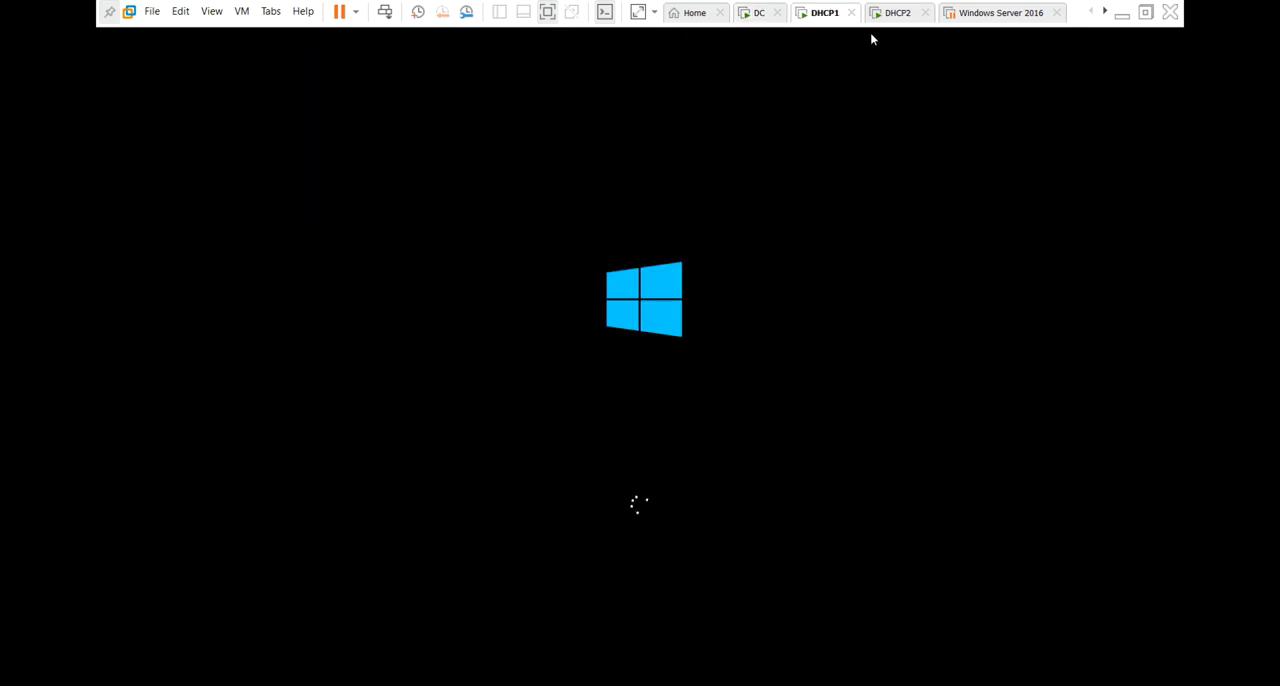
Return to the DC virtual machine and check its computer name in System Properties by running sysdm.cpl.
left_click(897, 13)
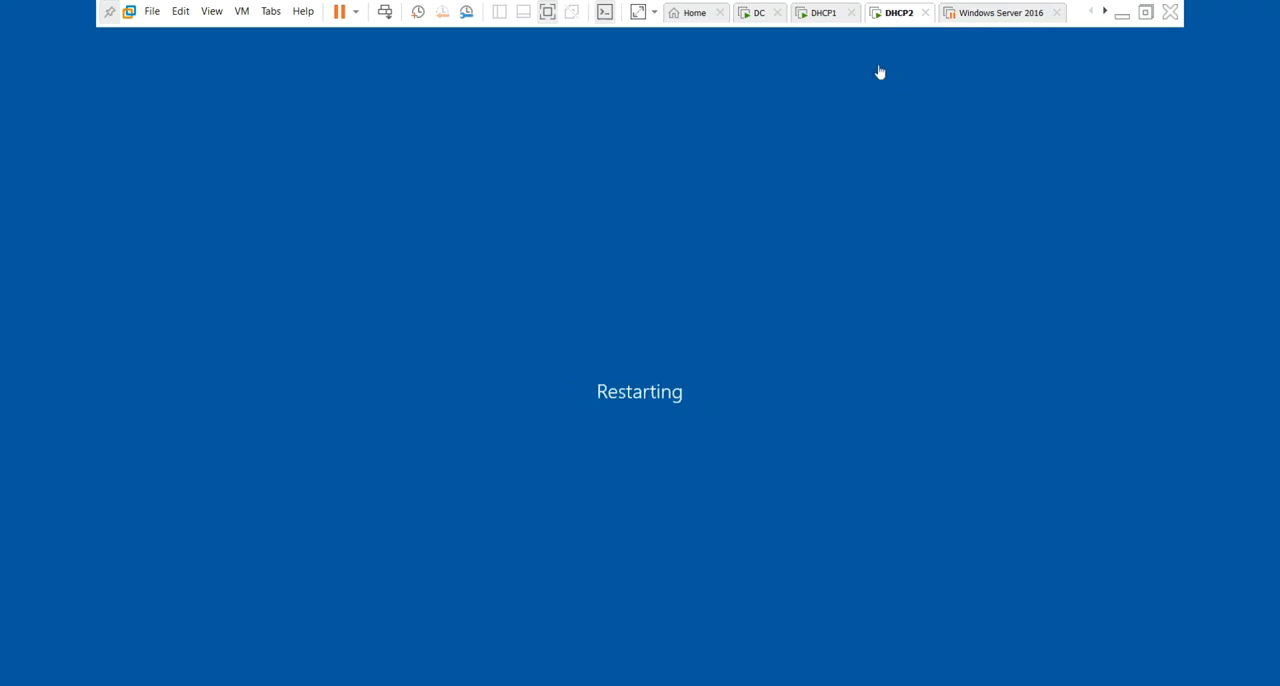
left_click(823, 12)
left_click(758, 14)
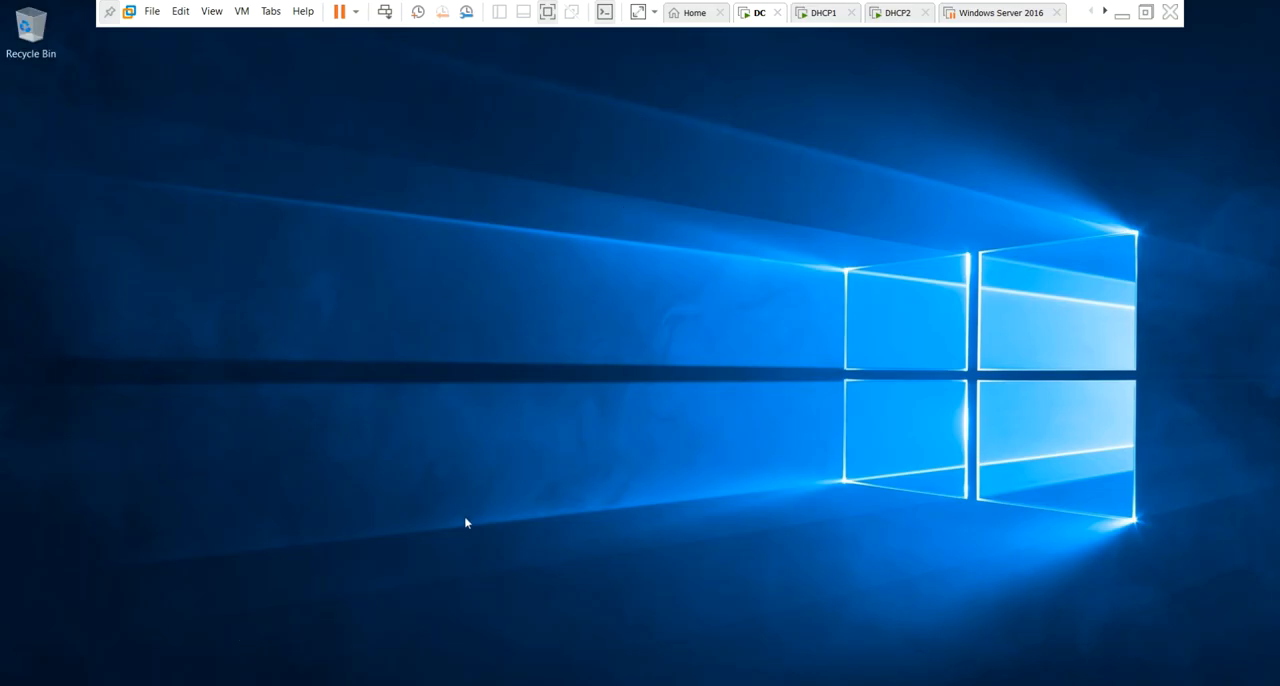
key("super+r")
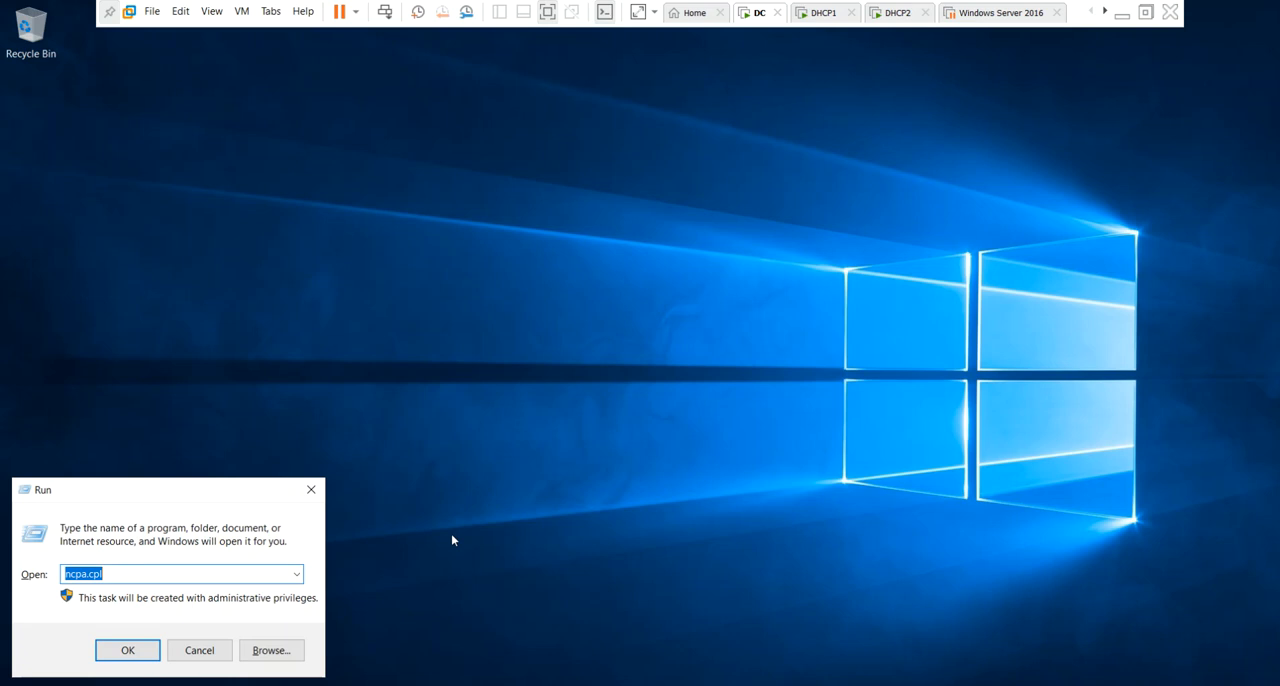
key("BackSpace")
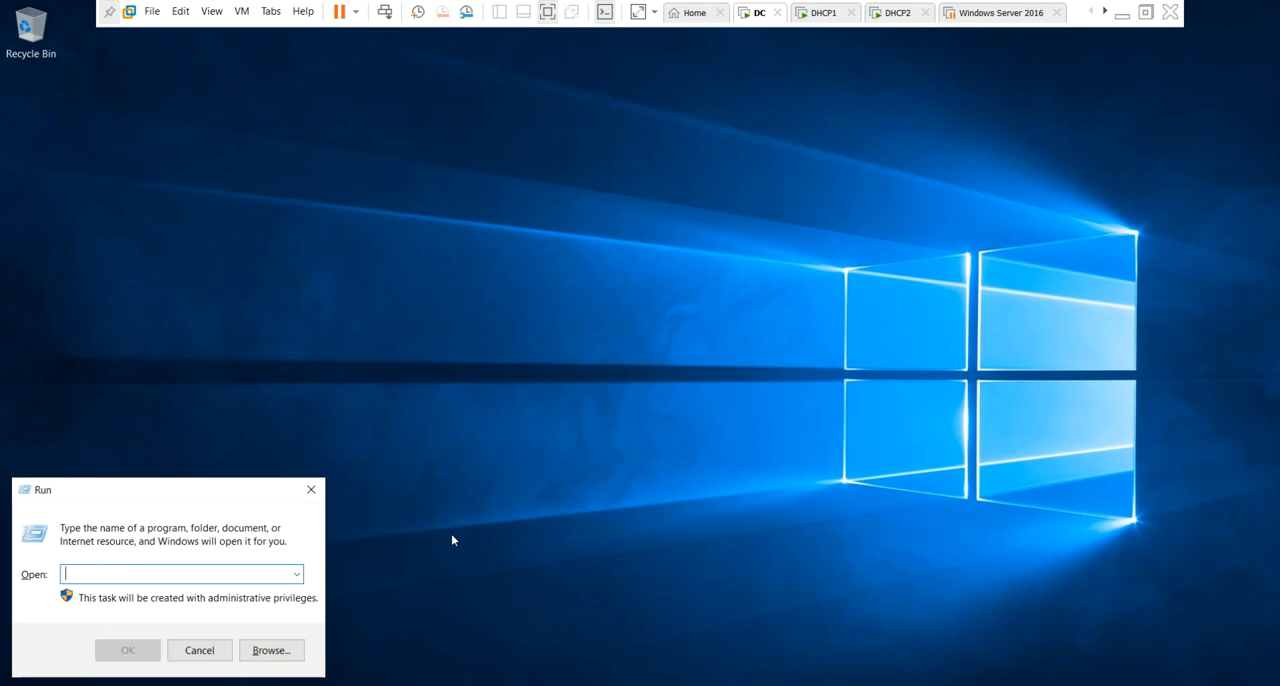
type("sys")
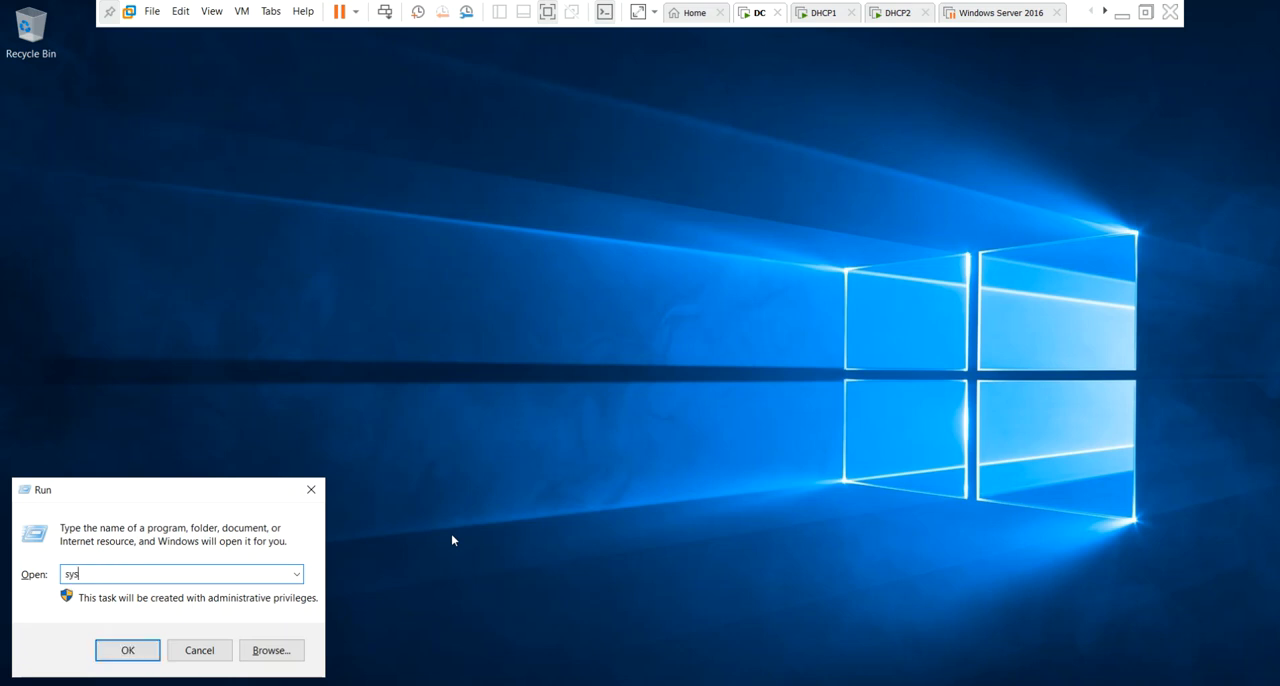
type("dm.cpl")
key("Return")
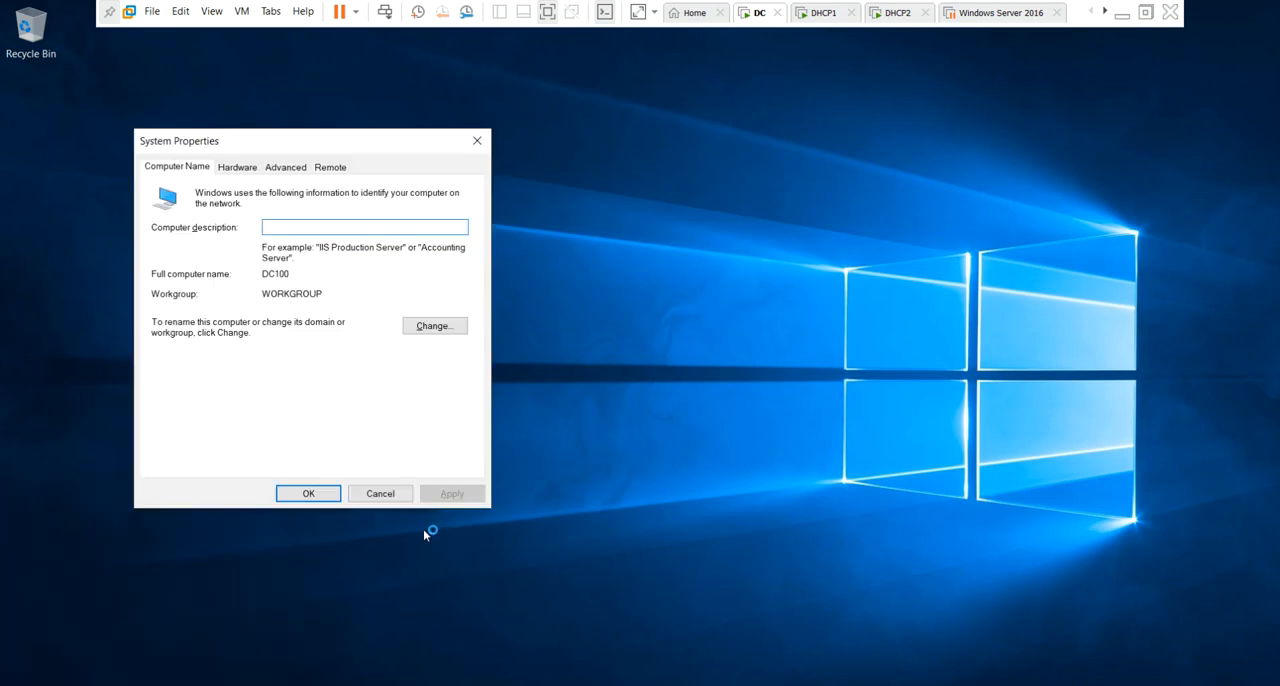
key("Escape")
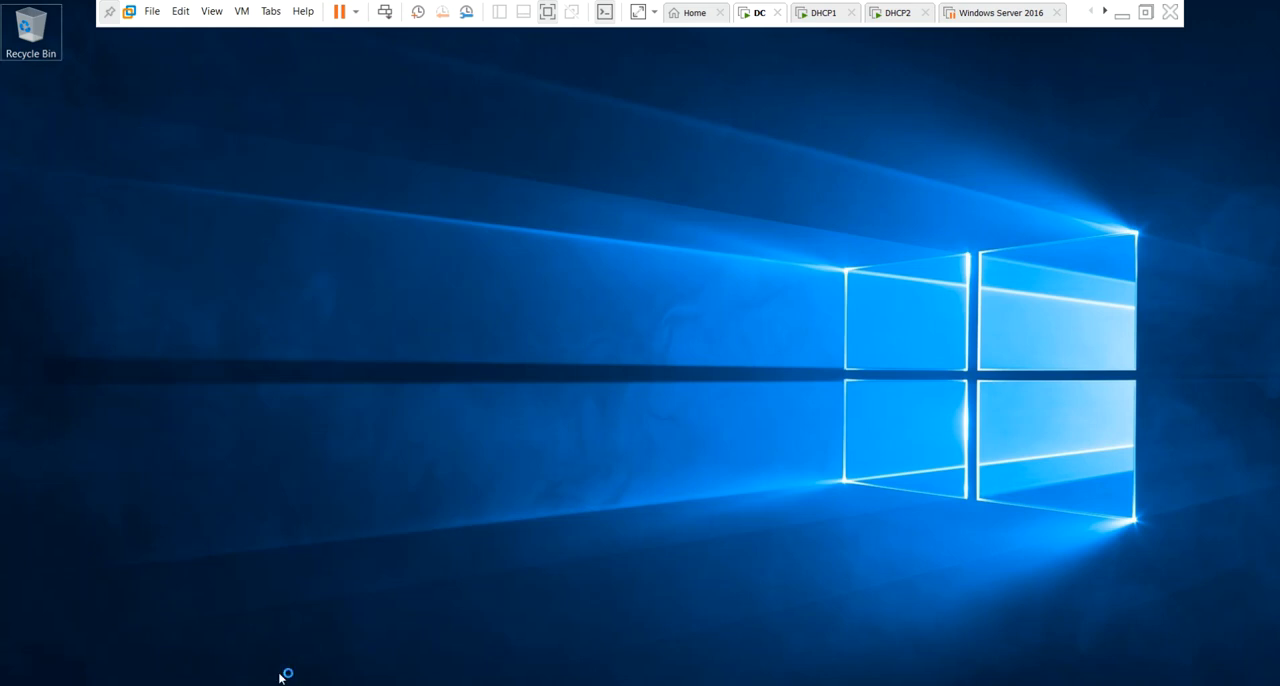
Open Server Manager on the DC virtual machine.
left_click(222, 685)
key("super")
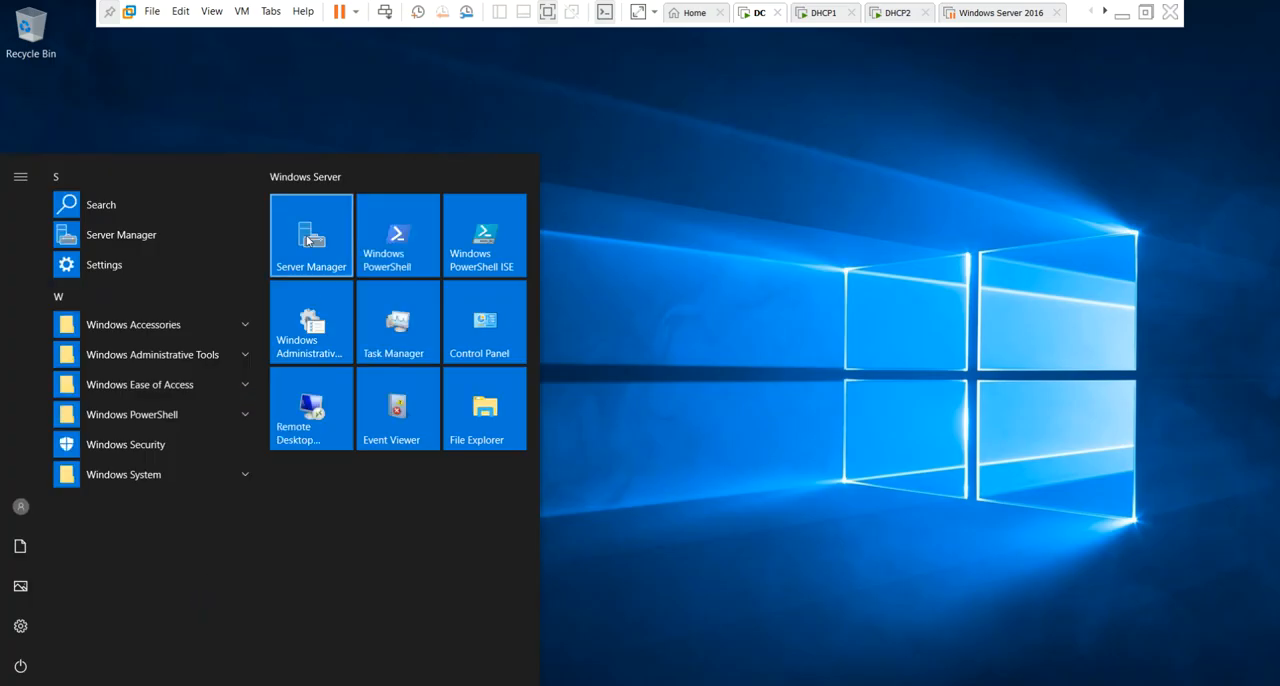
left_click(308, 240)
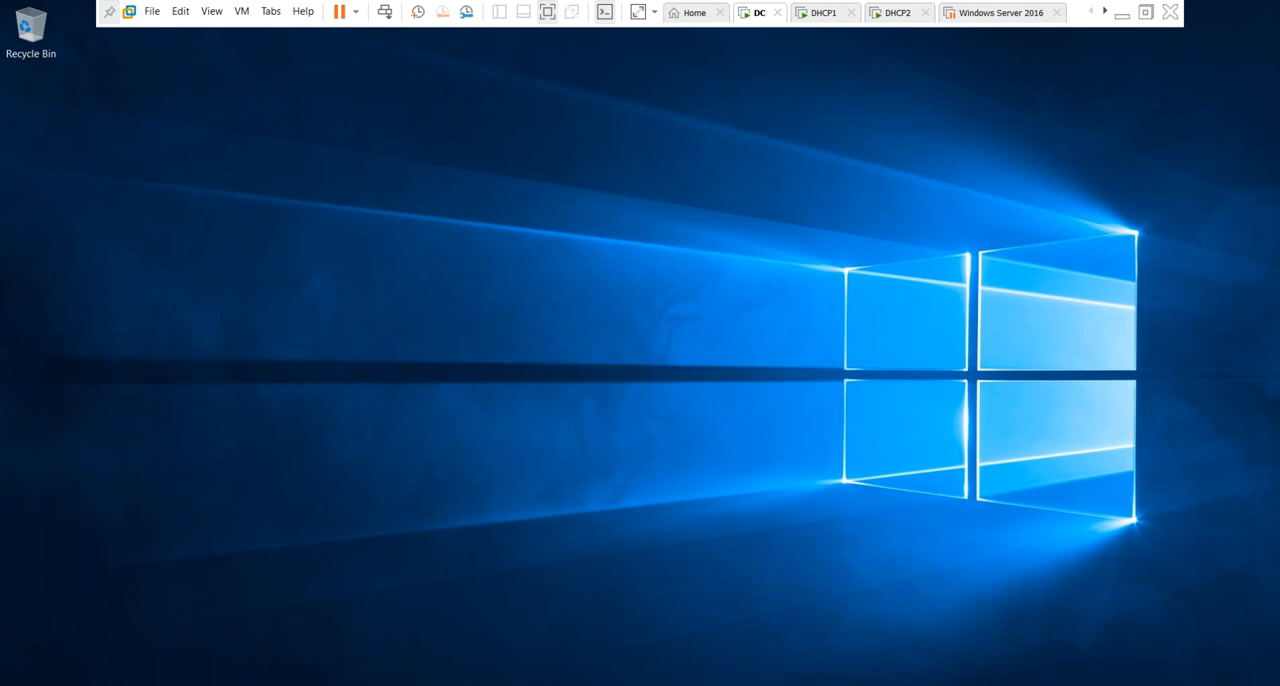
left_click(18, 684)
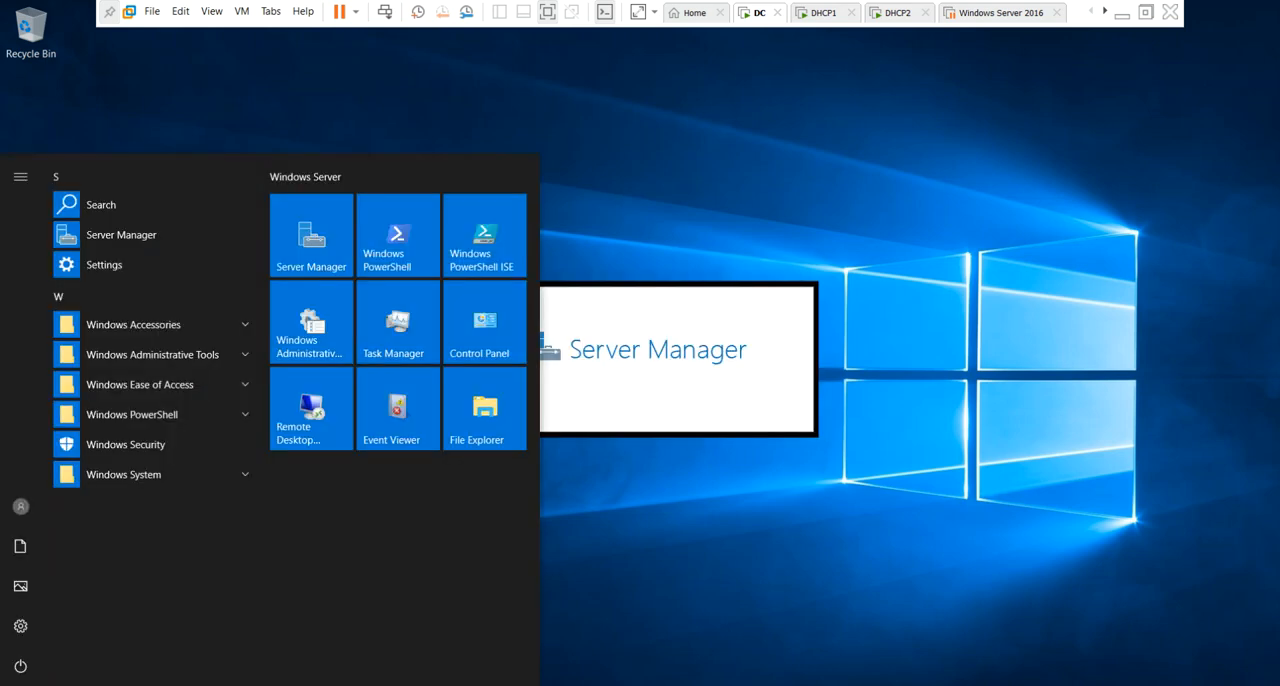
left_click(603, 555)
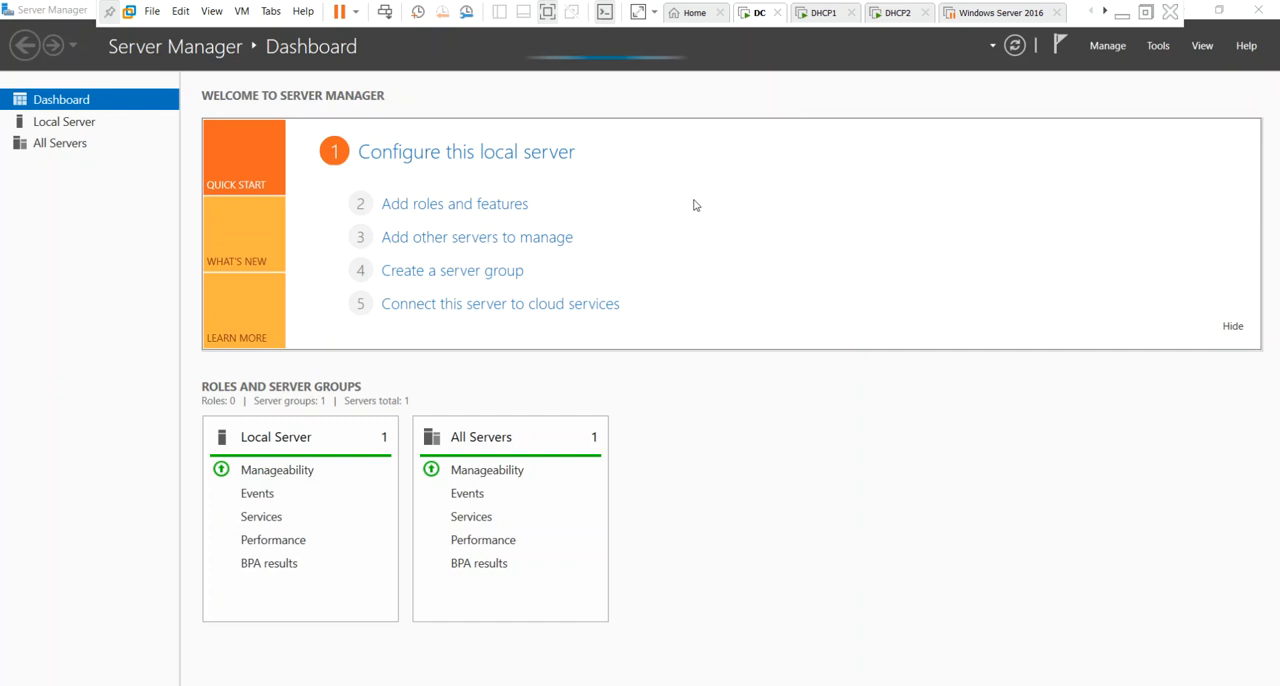
Try to start the Add Roles and Features Wizard from the Server Manager dashboard.
left_click(488, 207)
left_click(761, 411)
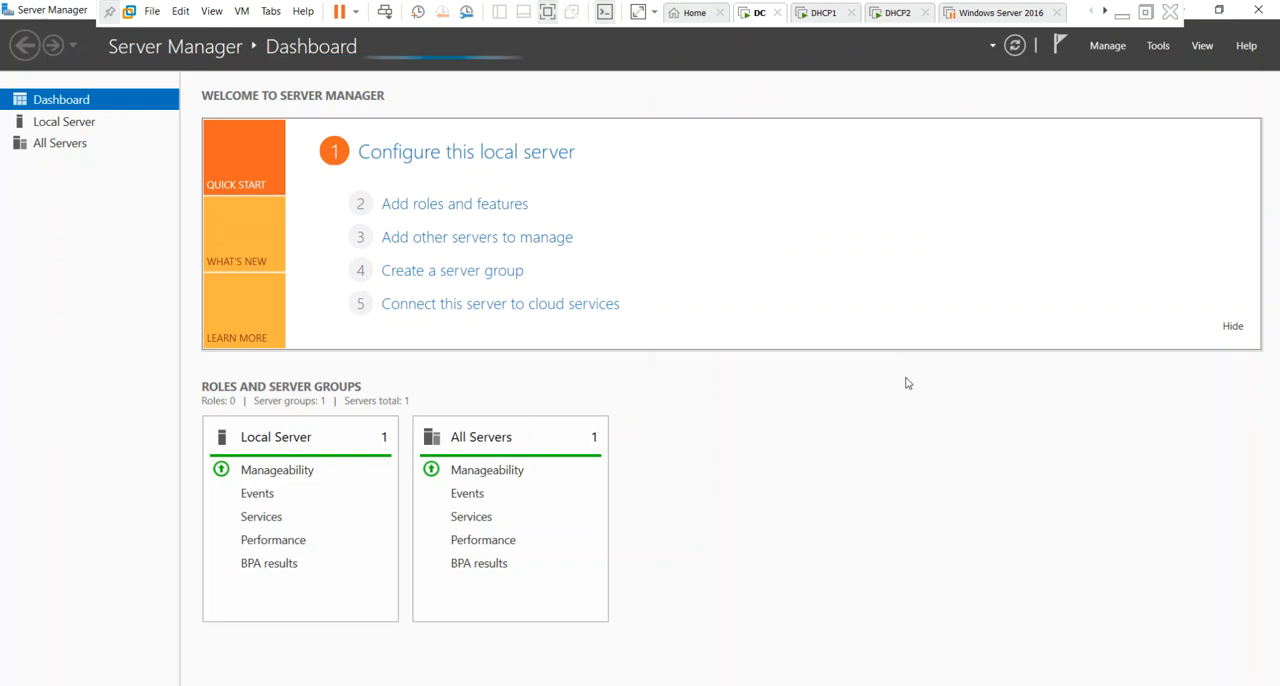
left_click(506, 206)
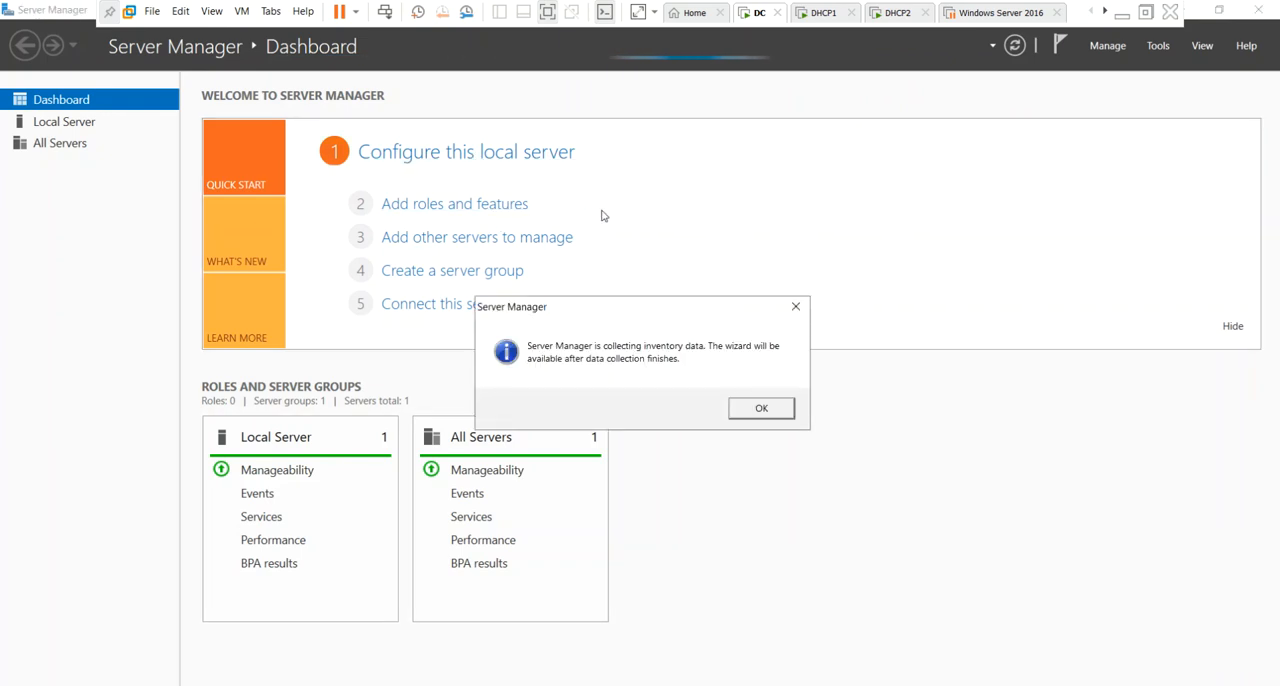
left_click(753, 406)
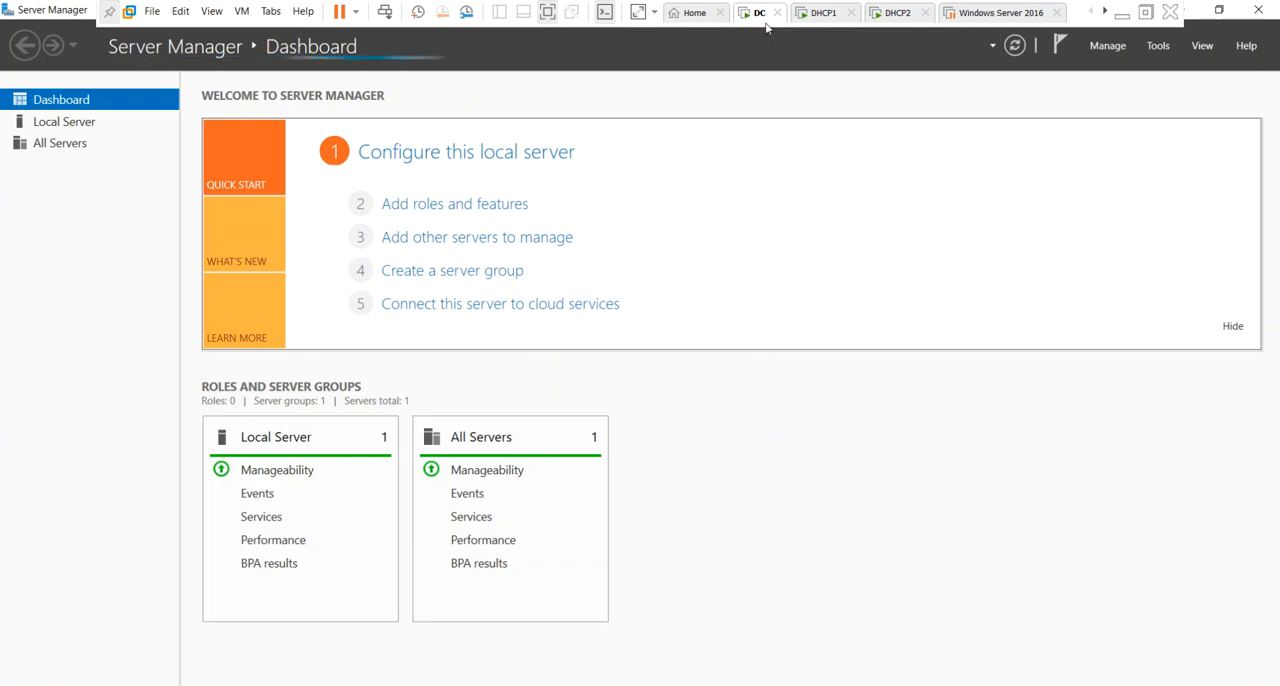
Increase the DC virtual machine's memory to 8 GB (8192 MB) in its virtual machine settings.
left_click(820, 12)
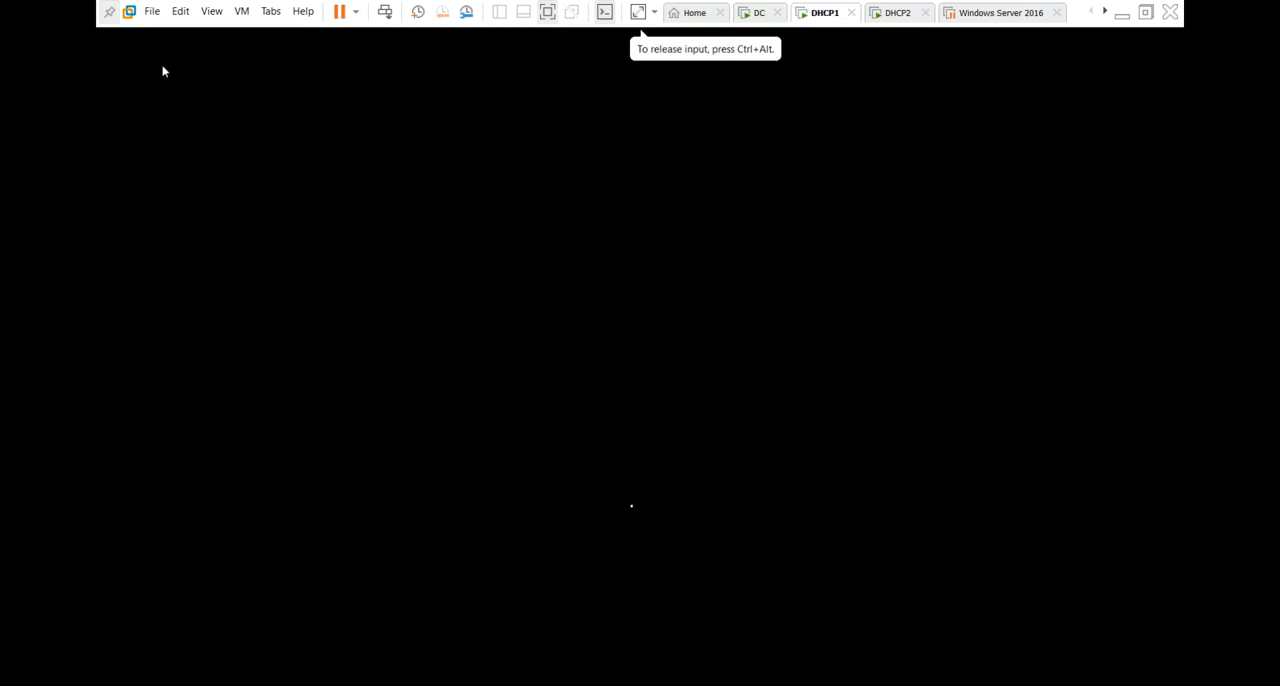
left_click(759, 16)
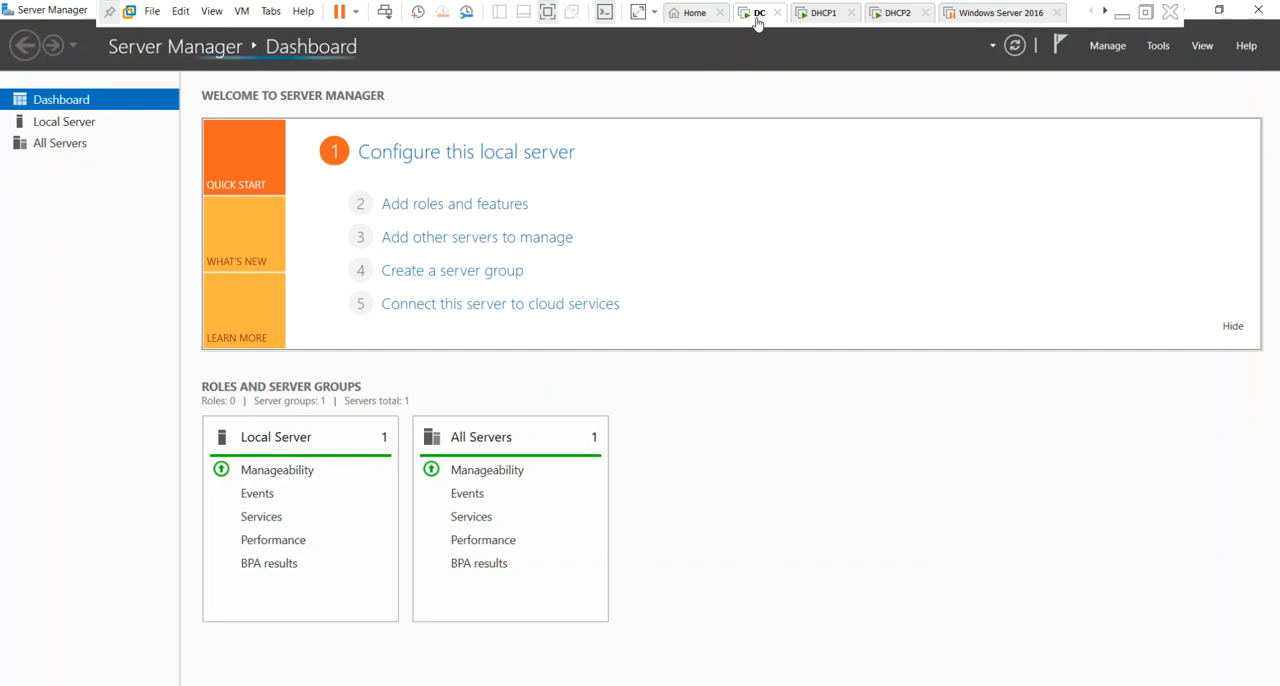
right_click(758, 20)
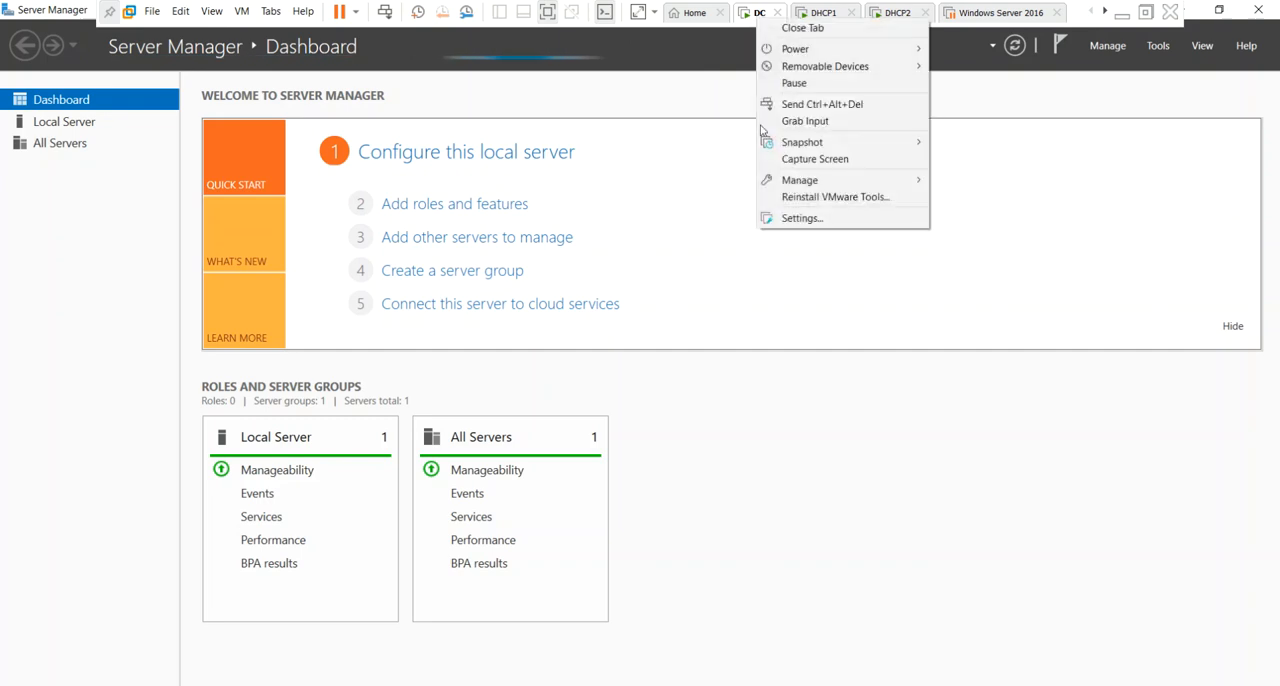
left_click(791, 219)
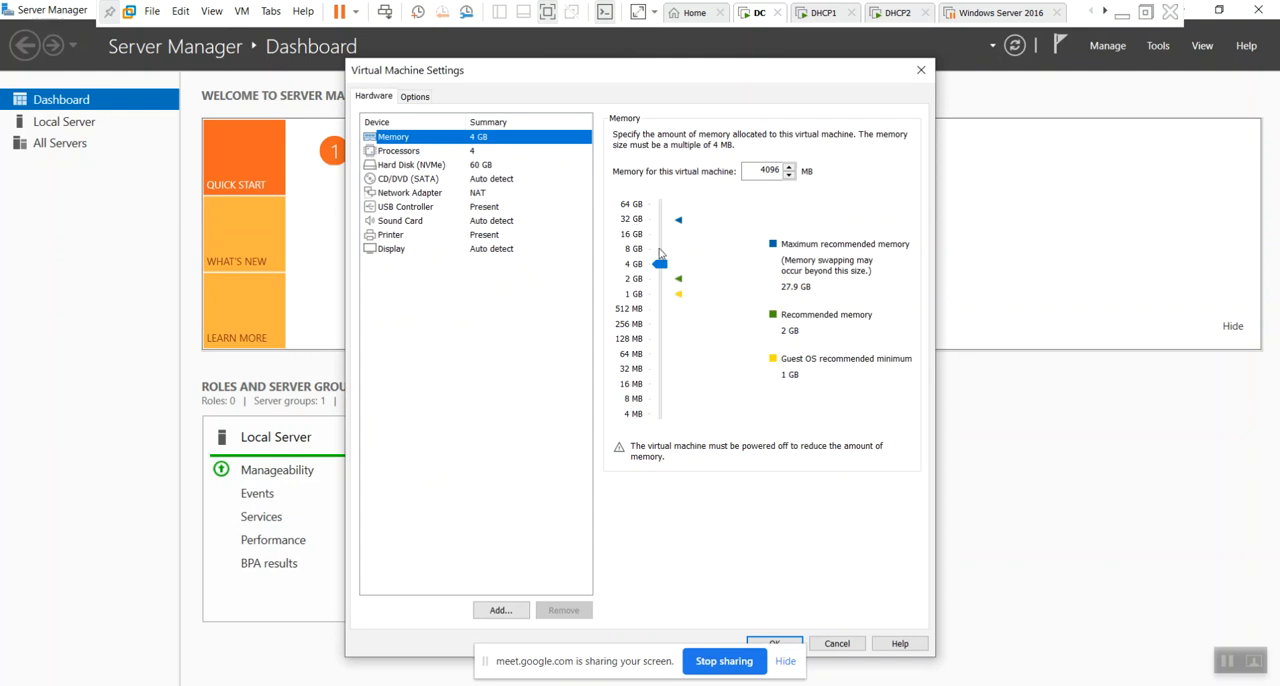
left_click(660, 254)
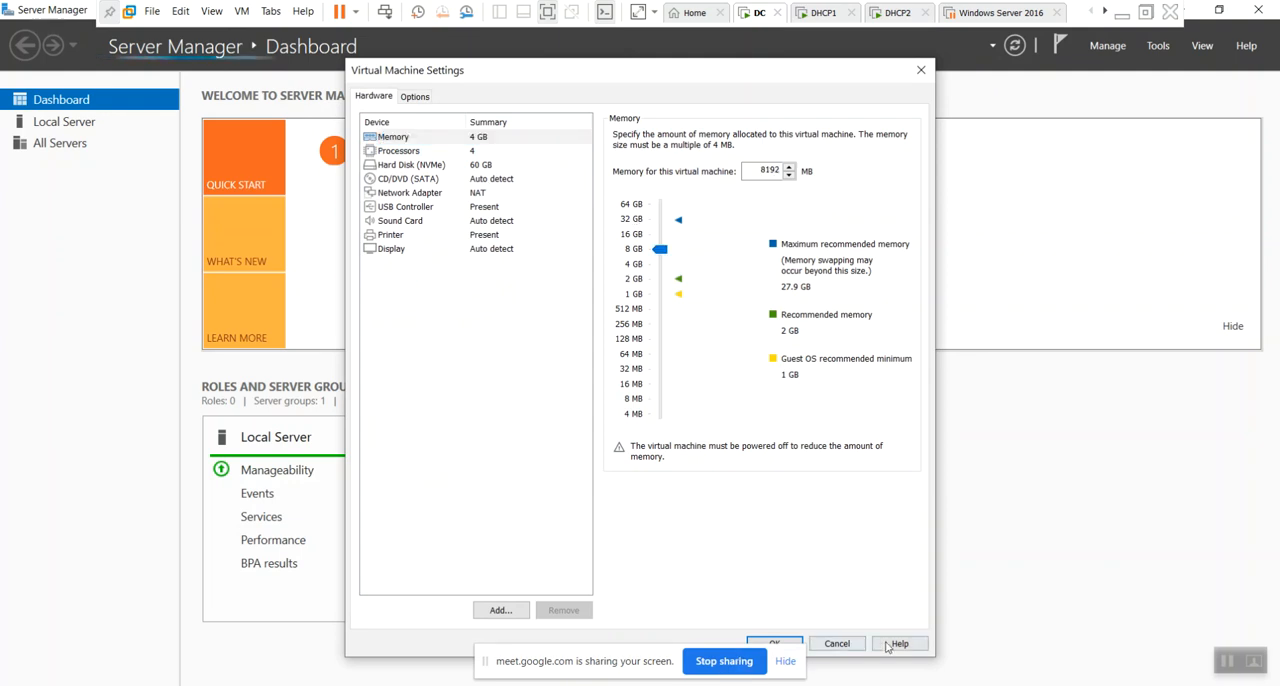
left_click(794, 640)
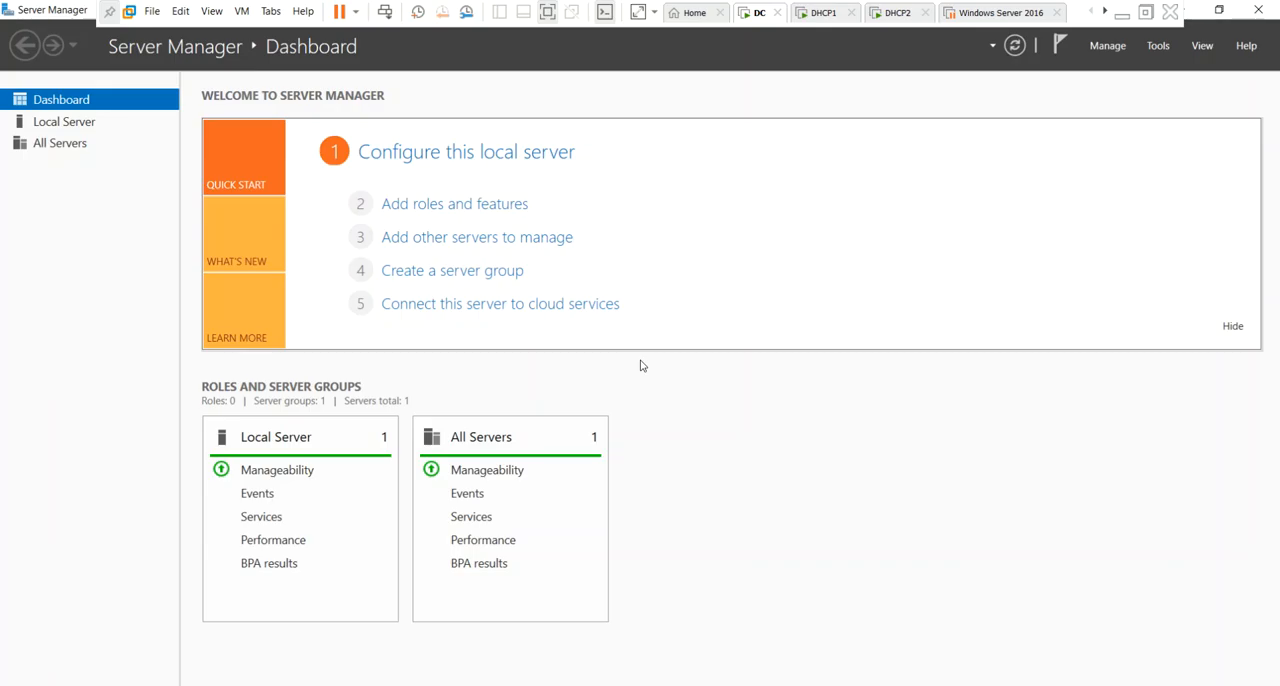
Retry adding roles and features on DC, check the DHCP1 and DHCP2 virtual machines, and return to DC.
left_click(462, 210)
left_click(785, 409)
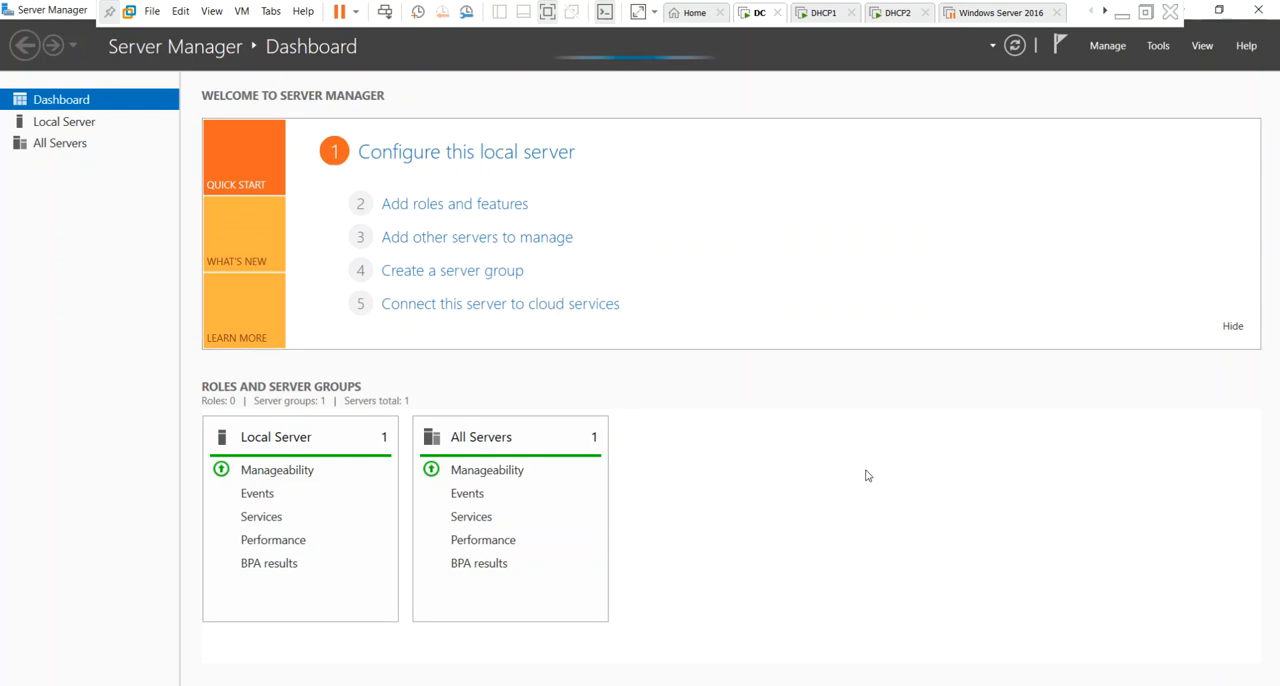
left_click(819, 20)
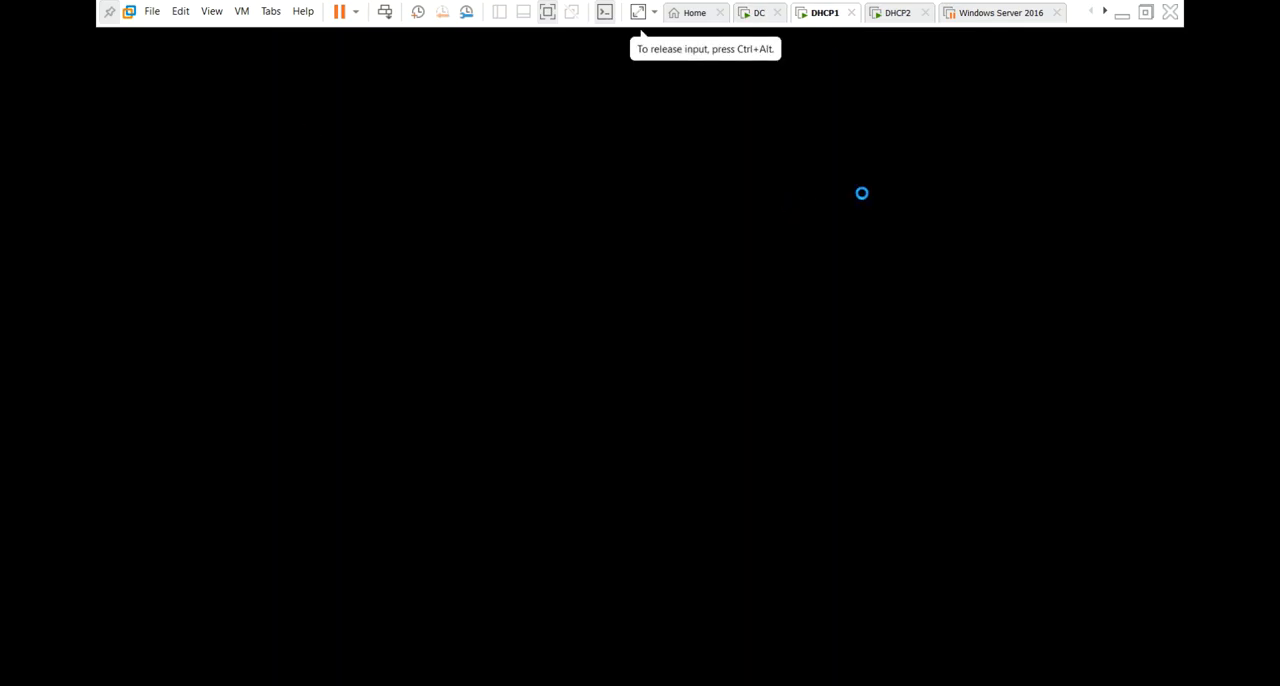
left_click(895, 20)
left_click(759, 16)
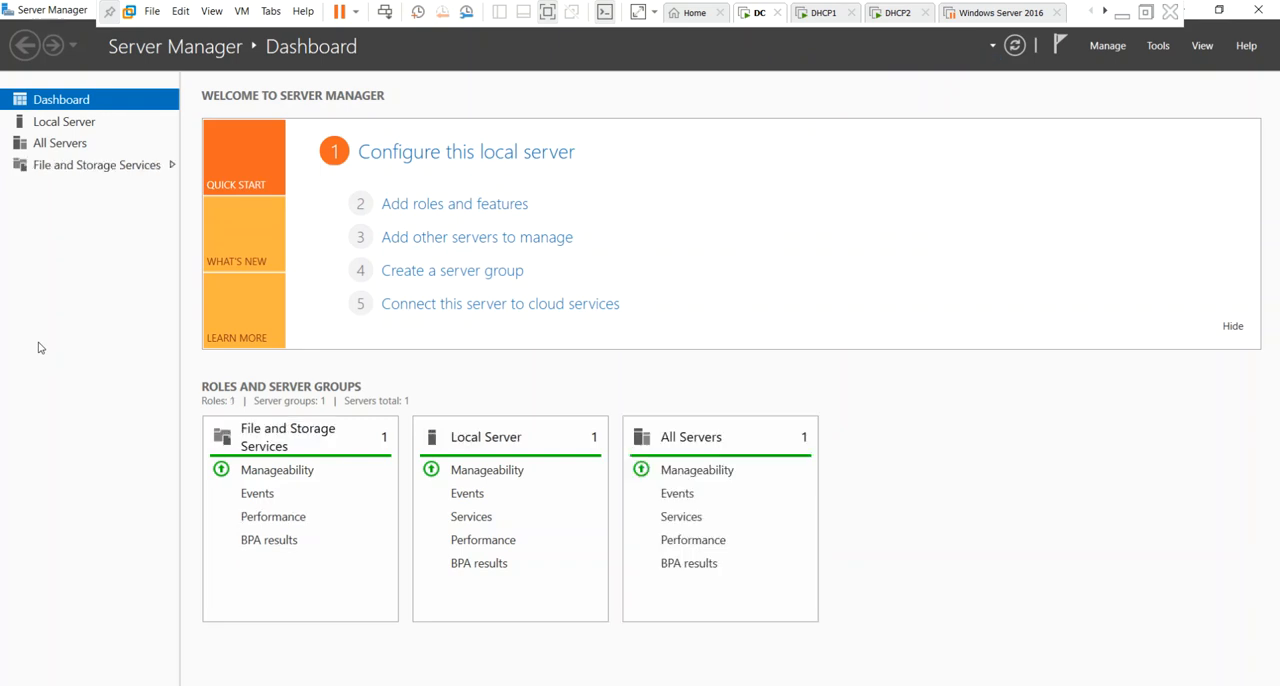
Start the Add Roles and Features Wizard with a role-based or feature-based installation on server DC100 from the server pool.
left_click(488, 212)
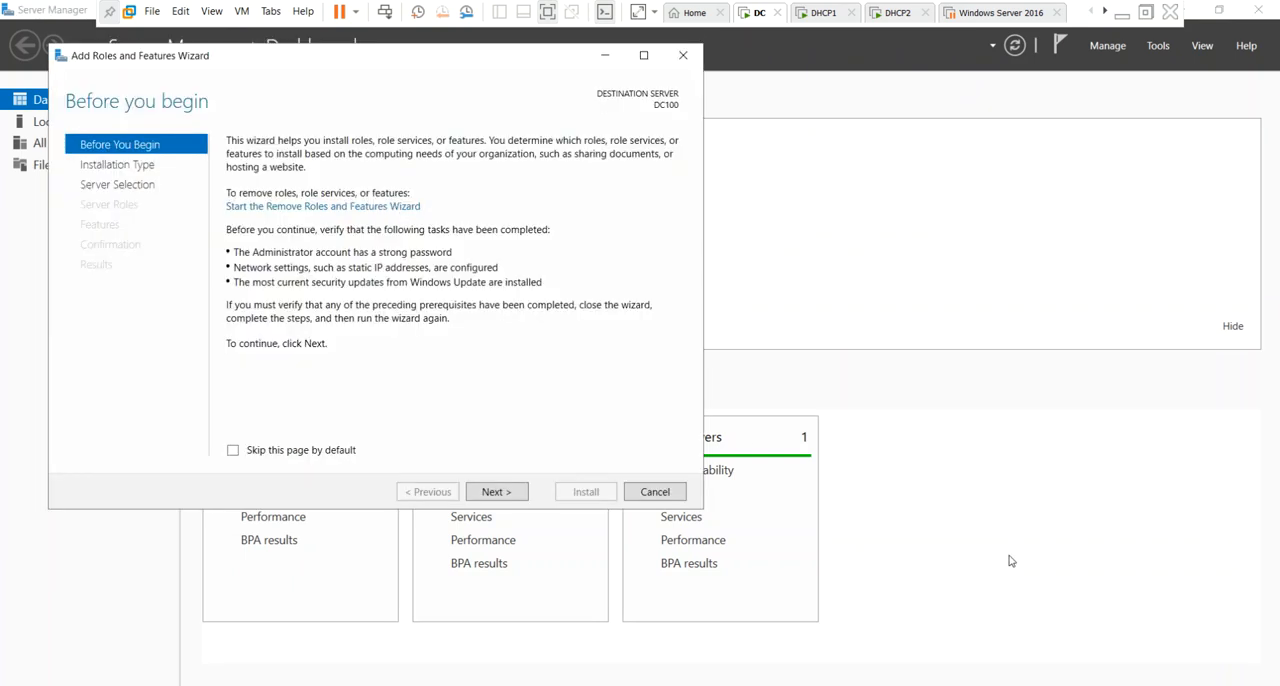
left_click(500, 496)
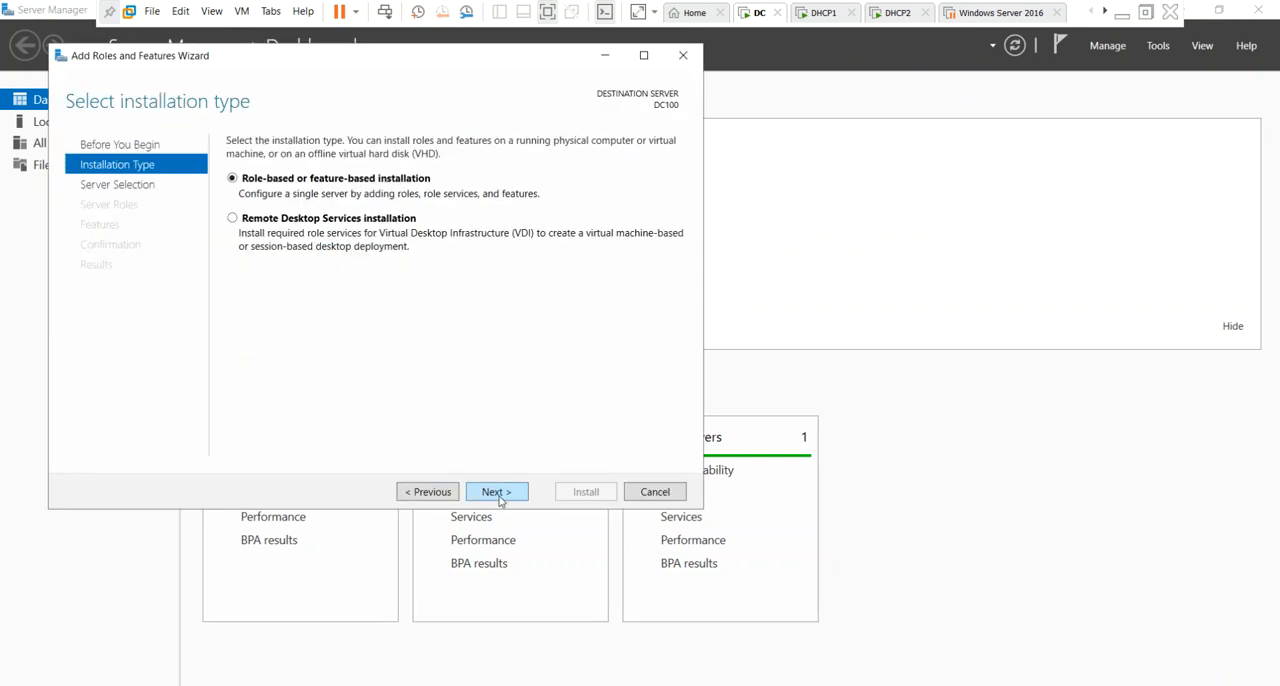
left_click(500, 496)
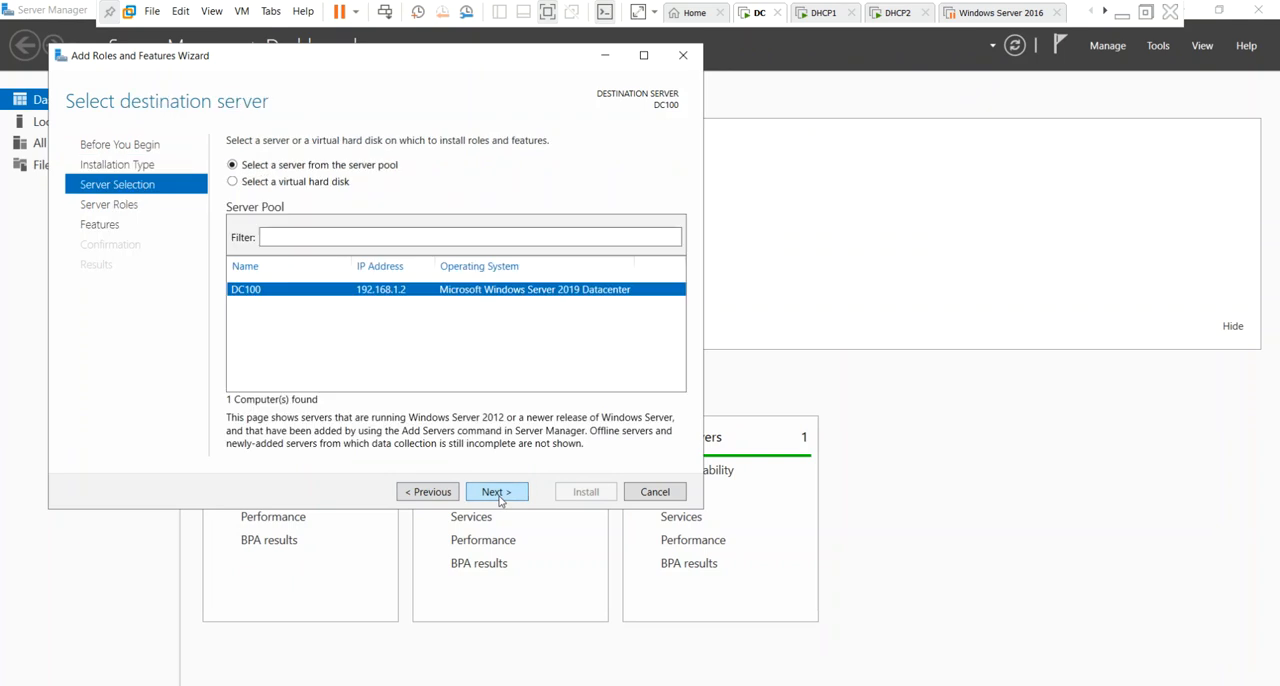
left_click(499, 496)
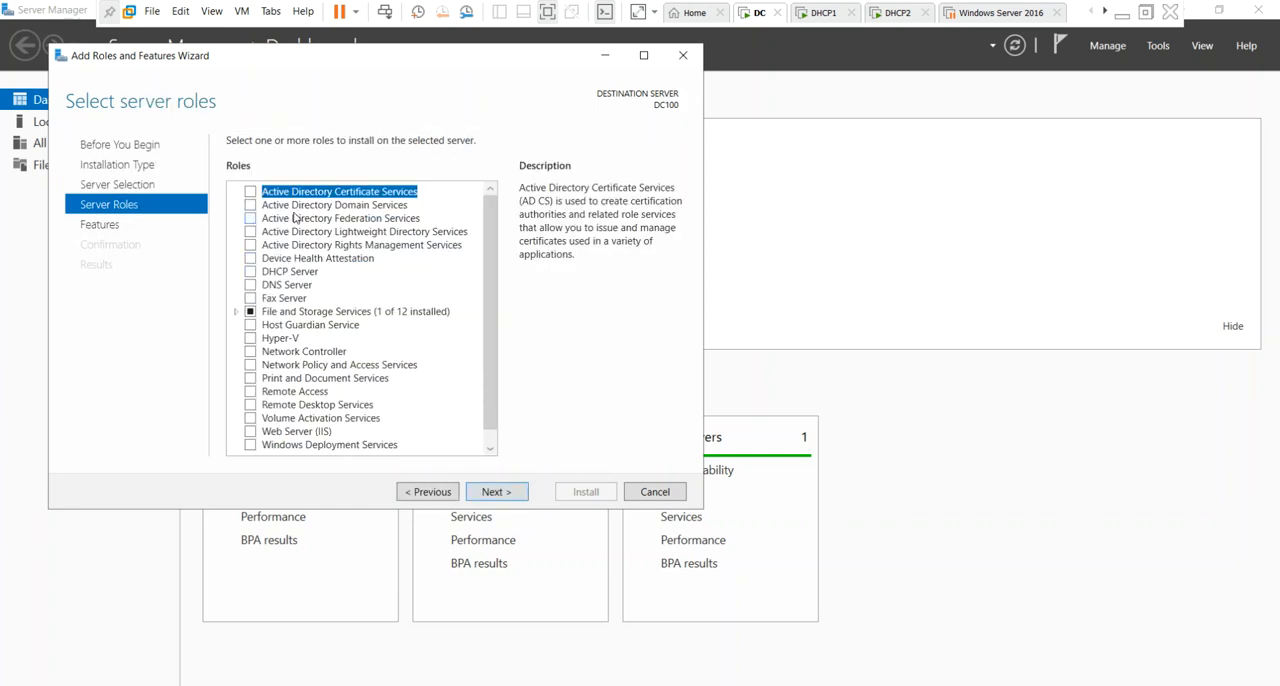
Select the Active Directory Domain Services role with its required features and management tools, keep the default features, and start the installation.
left_click(248, 208)
left_click(251, 206)
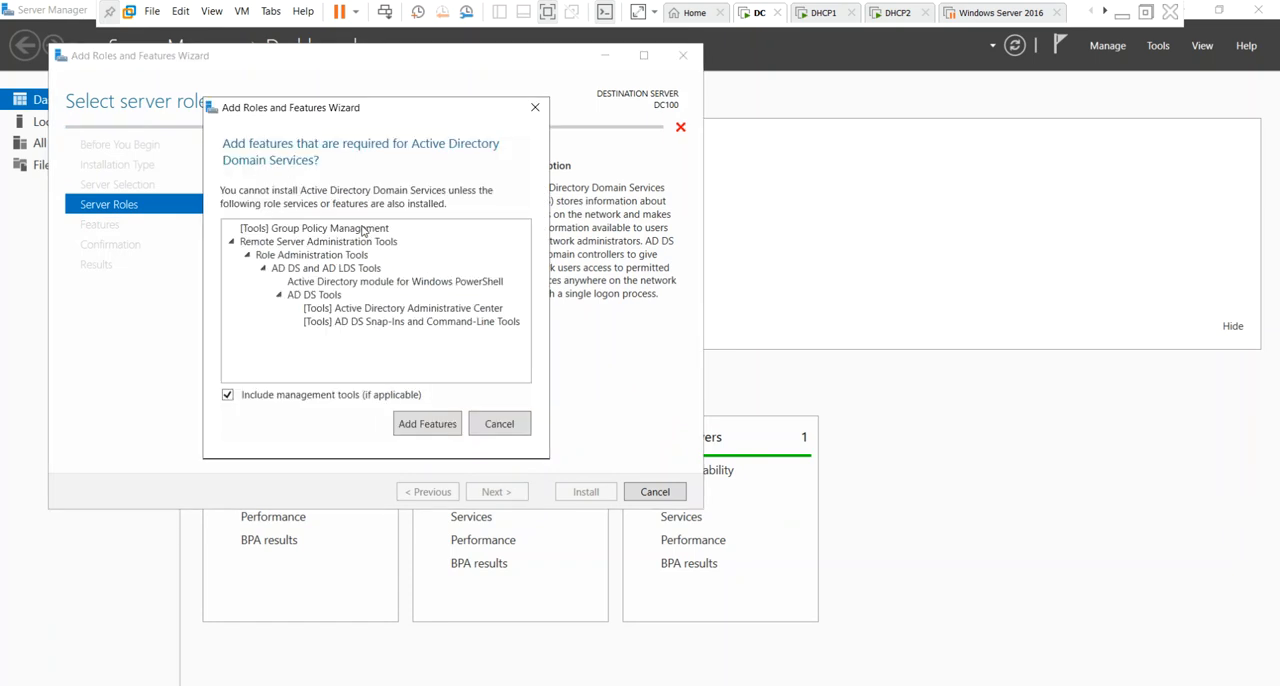
left_click(437, 425)
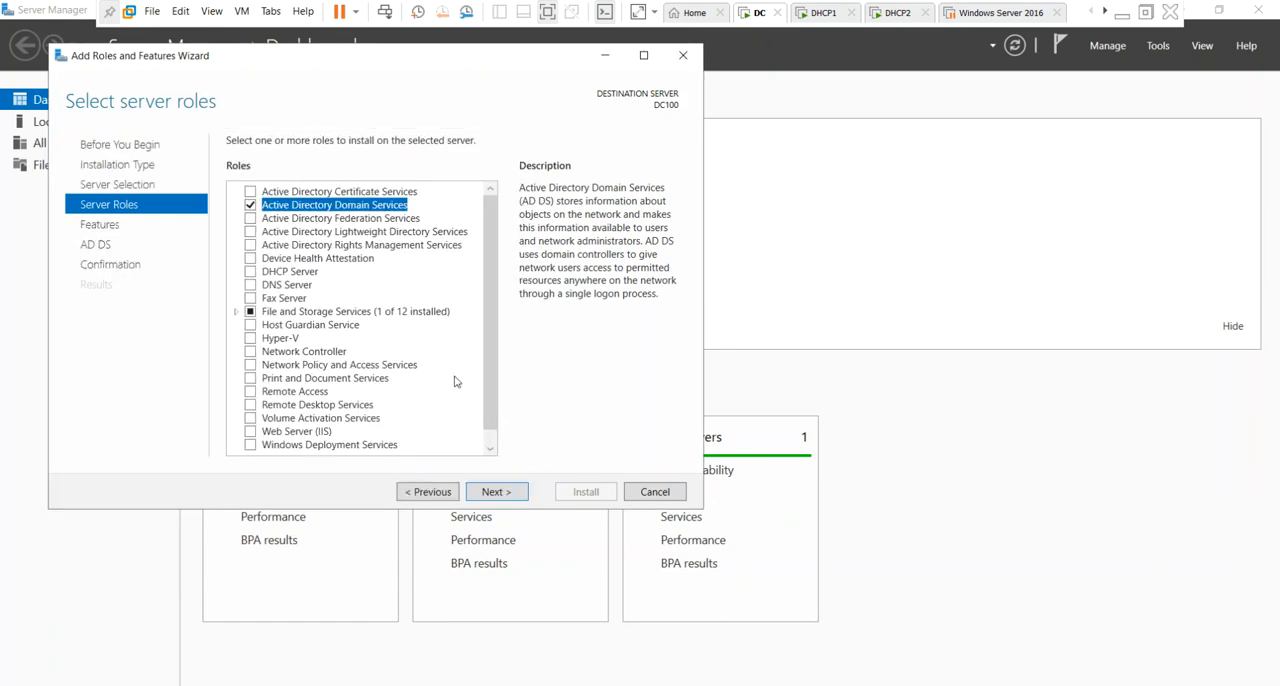
left_click(499, 499)
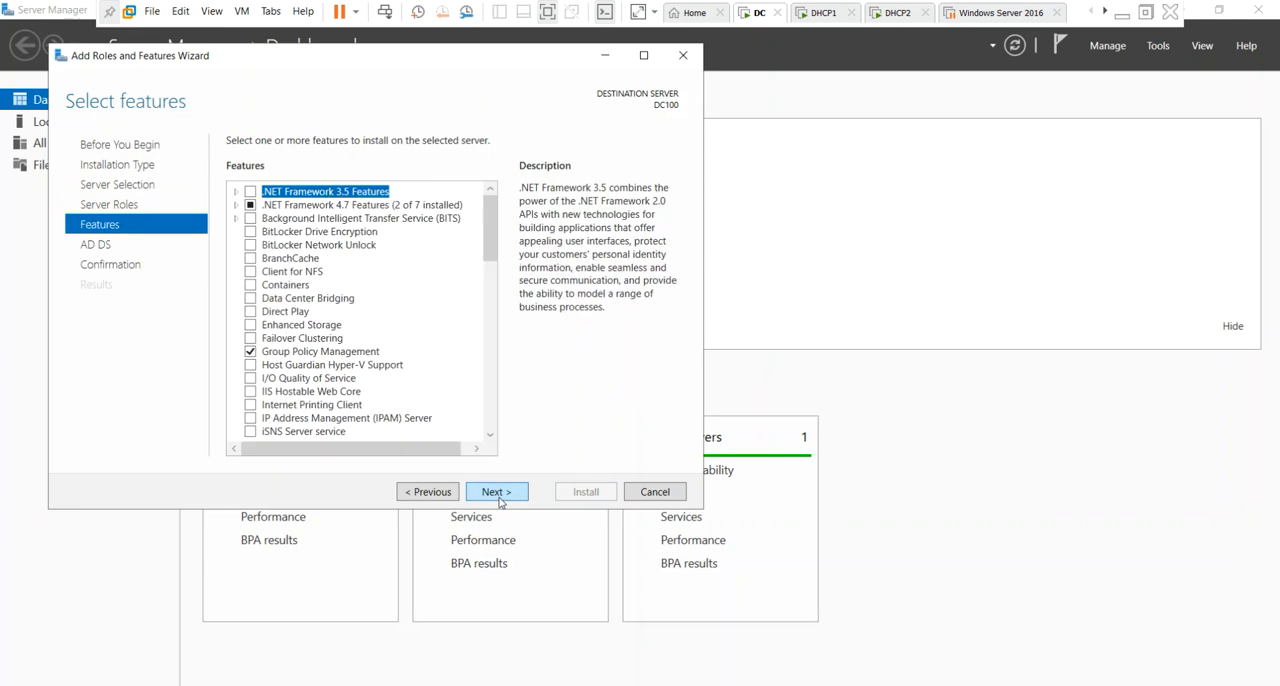
left_click(499, 499)
left_click(499, 492)
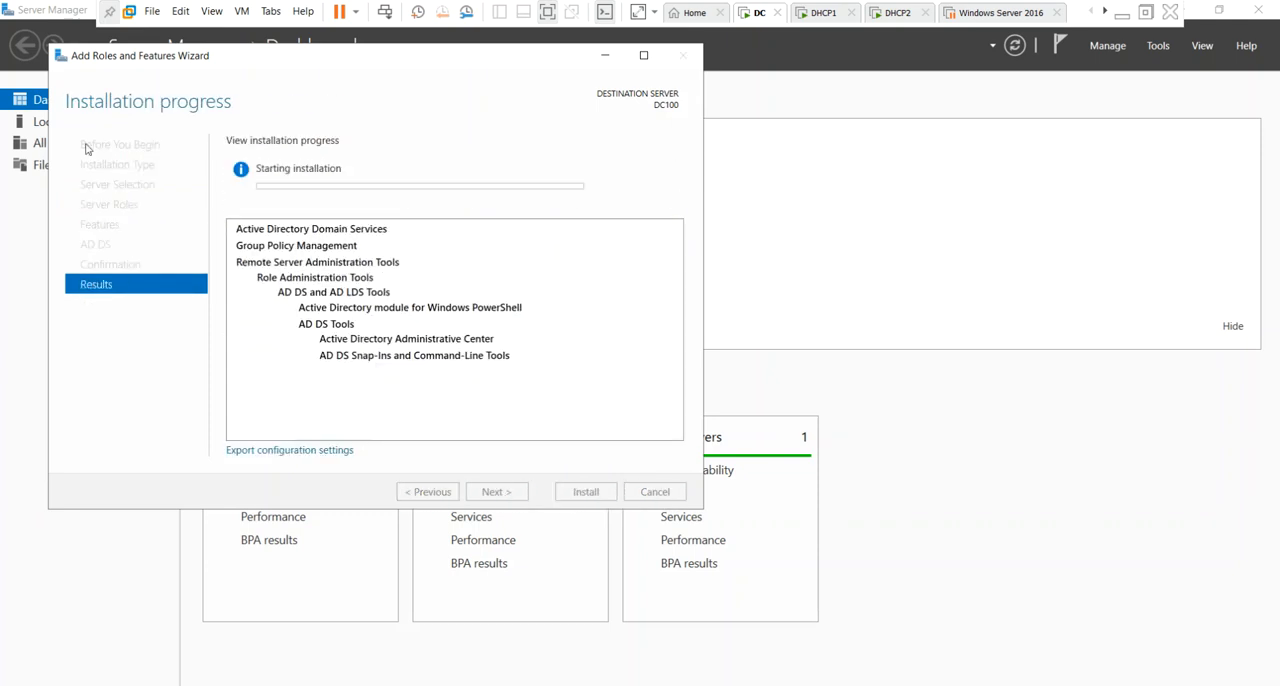
left_click_drag(315, 63, 634, 191)
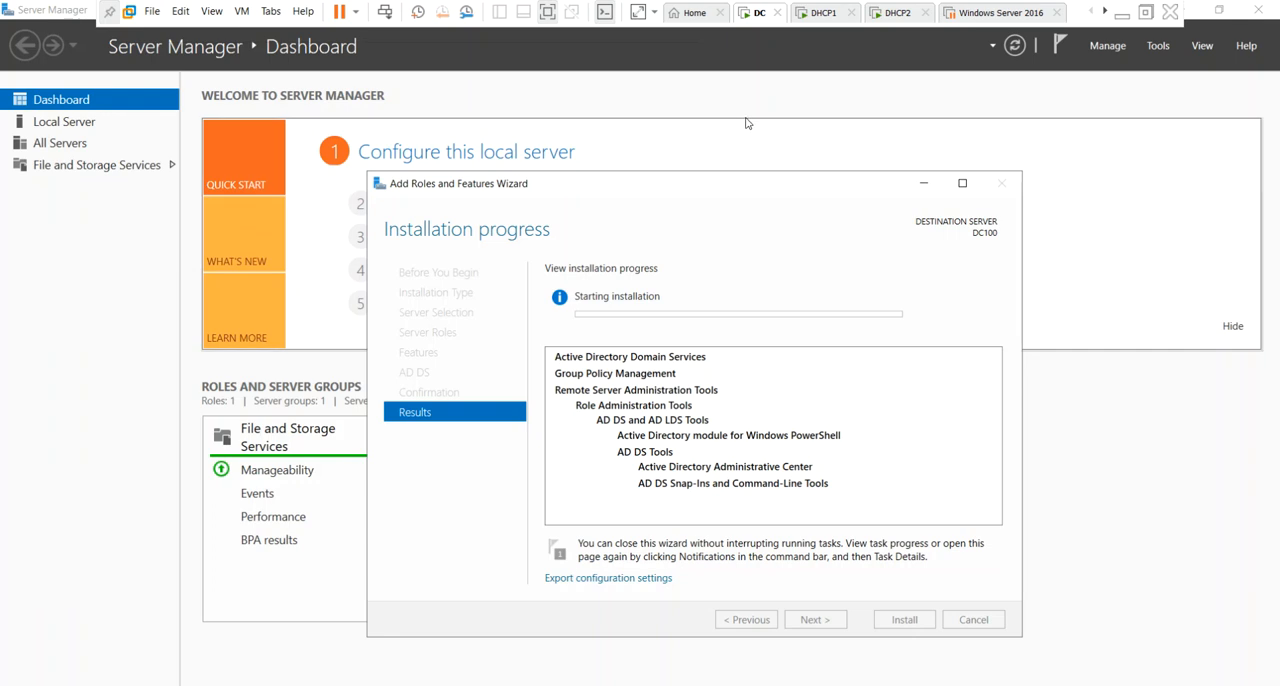
Switch to the DHCP1 virtual machine and sign in as Administrator with the account password.
left_click(814, 15)
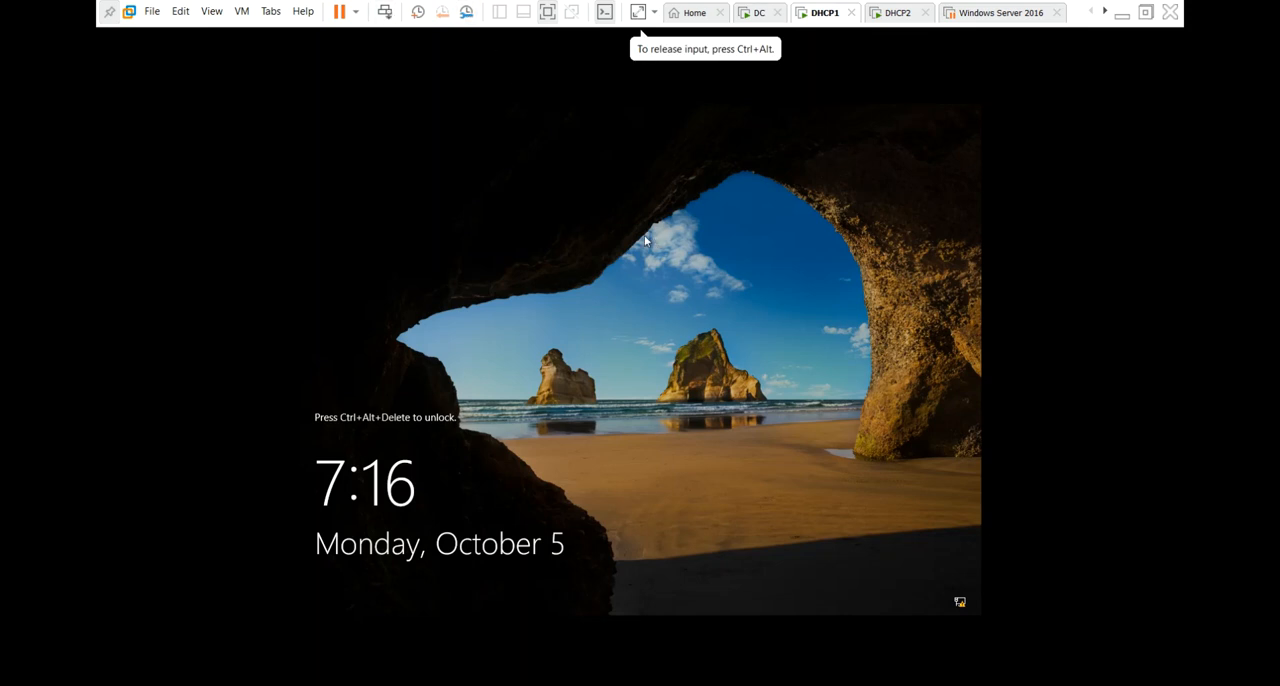
key("ctrl+alt+Insert")
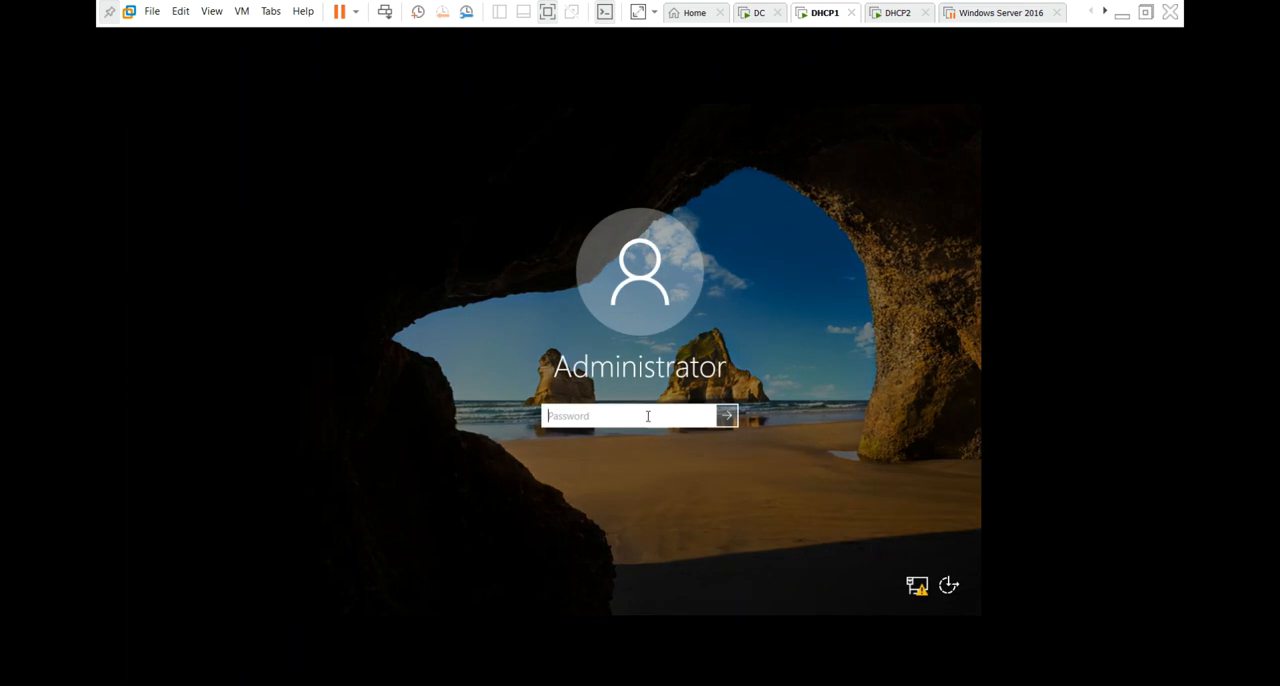
type("Pa$")
key("Return")
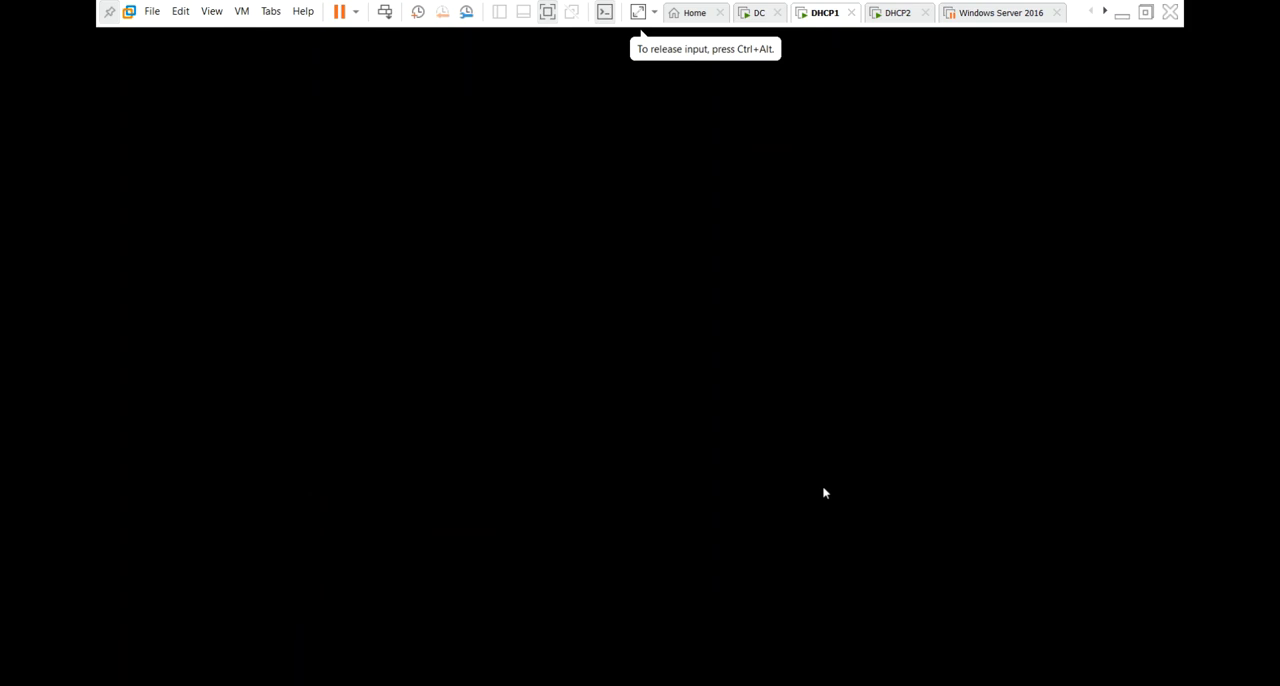
Switch to the DHCP2 virtual machine and sign in with the account password.
left_click(898, 13)
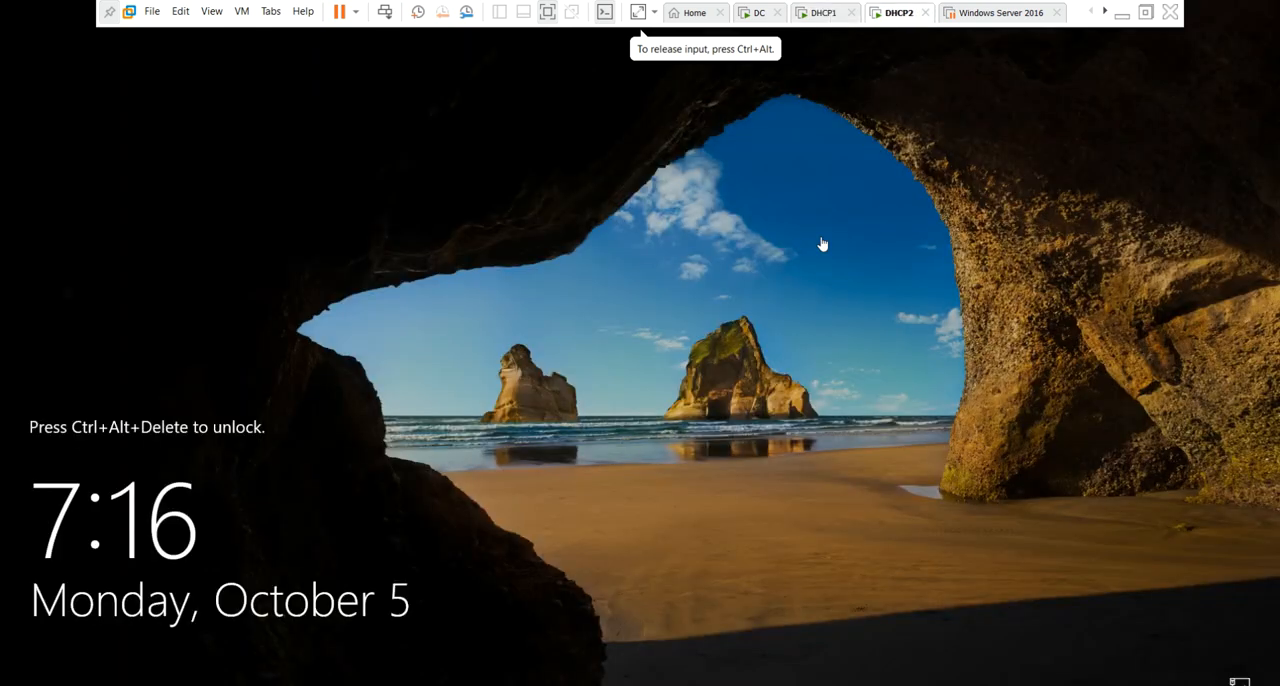
left_click(385, 12)
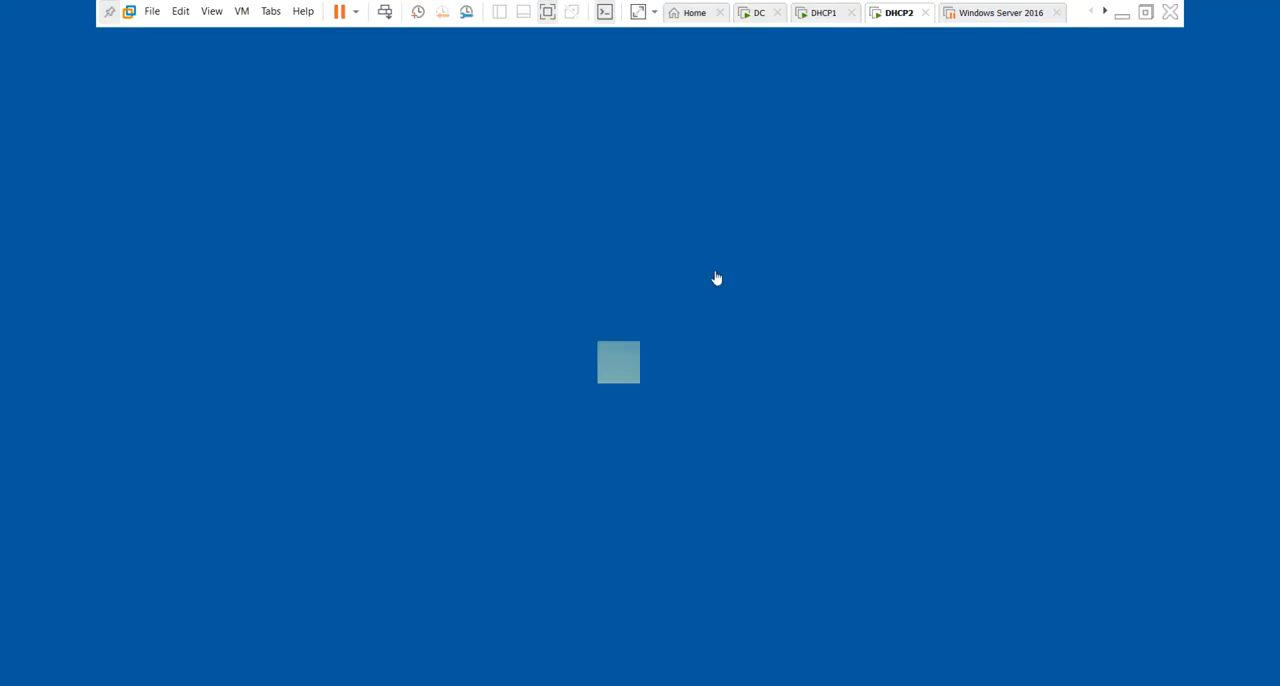
type("*****")
key("Return")
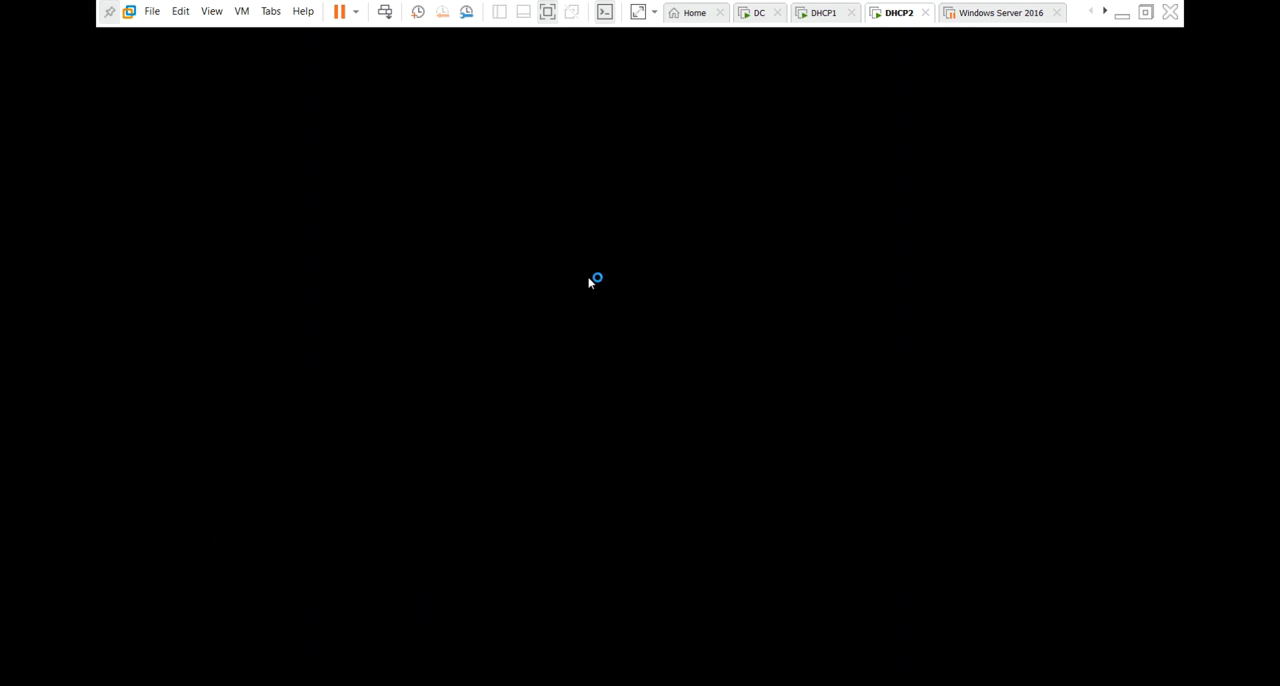
Check the sign-in progress on DHCP1 and DHCP2 and the role installation progress on DC.
left_click(824, 13)
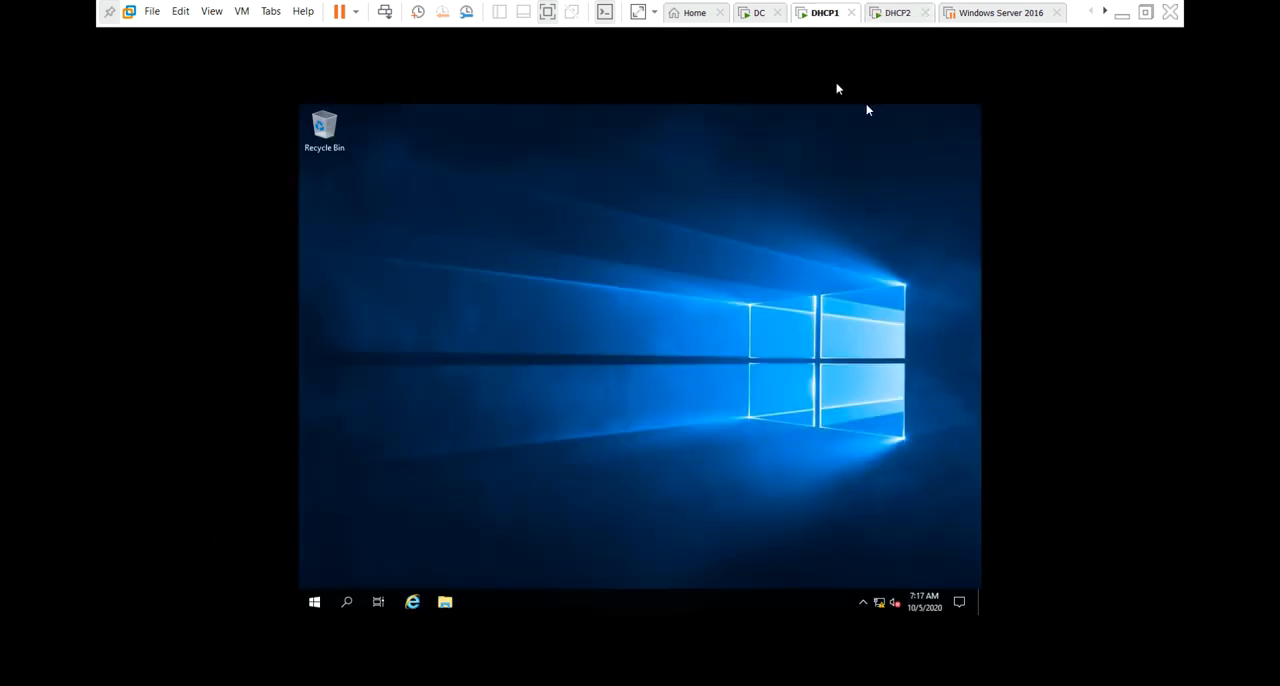
left_click(759, 13)
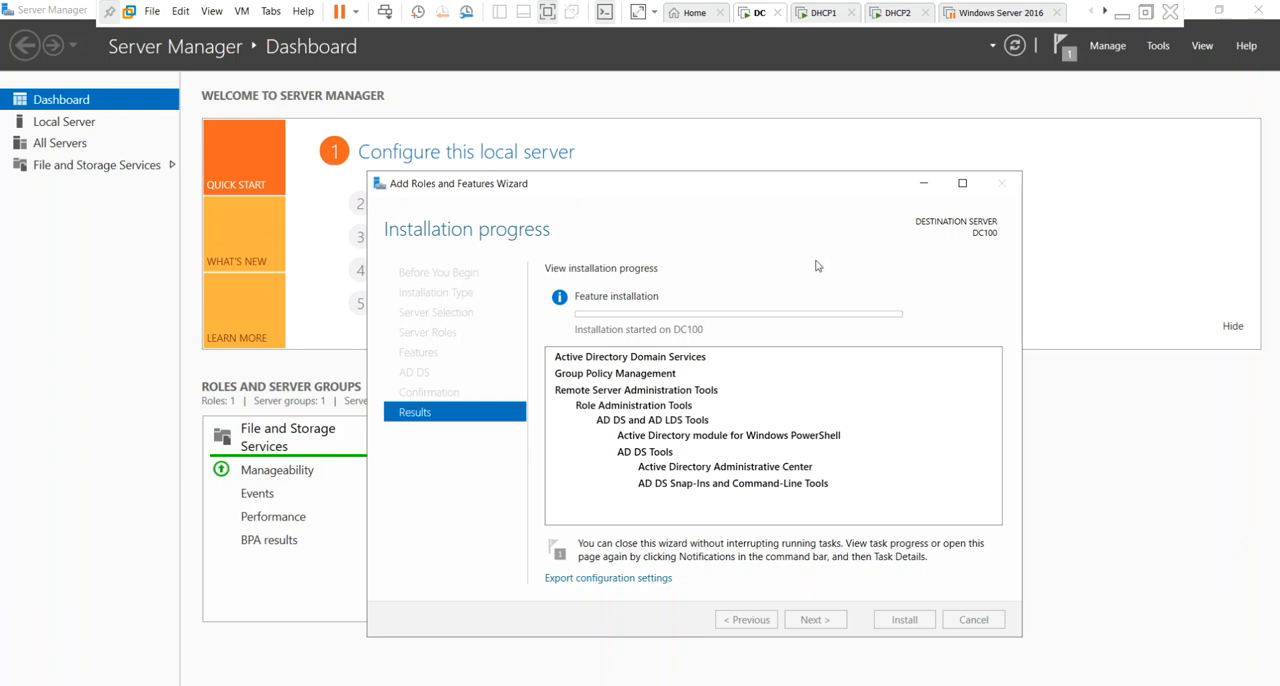
left_click(822, 14)
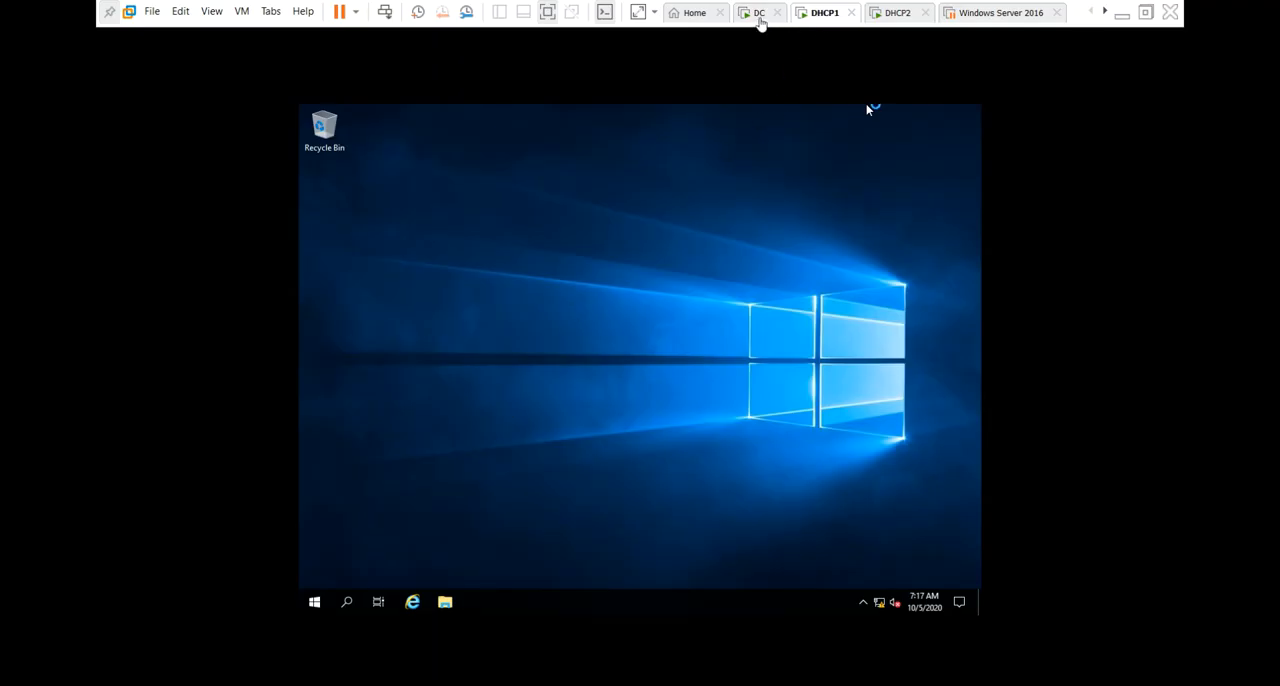
left_click(896, 14)
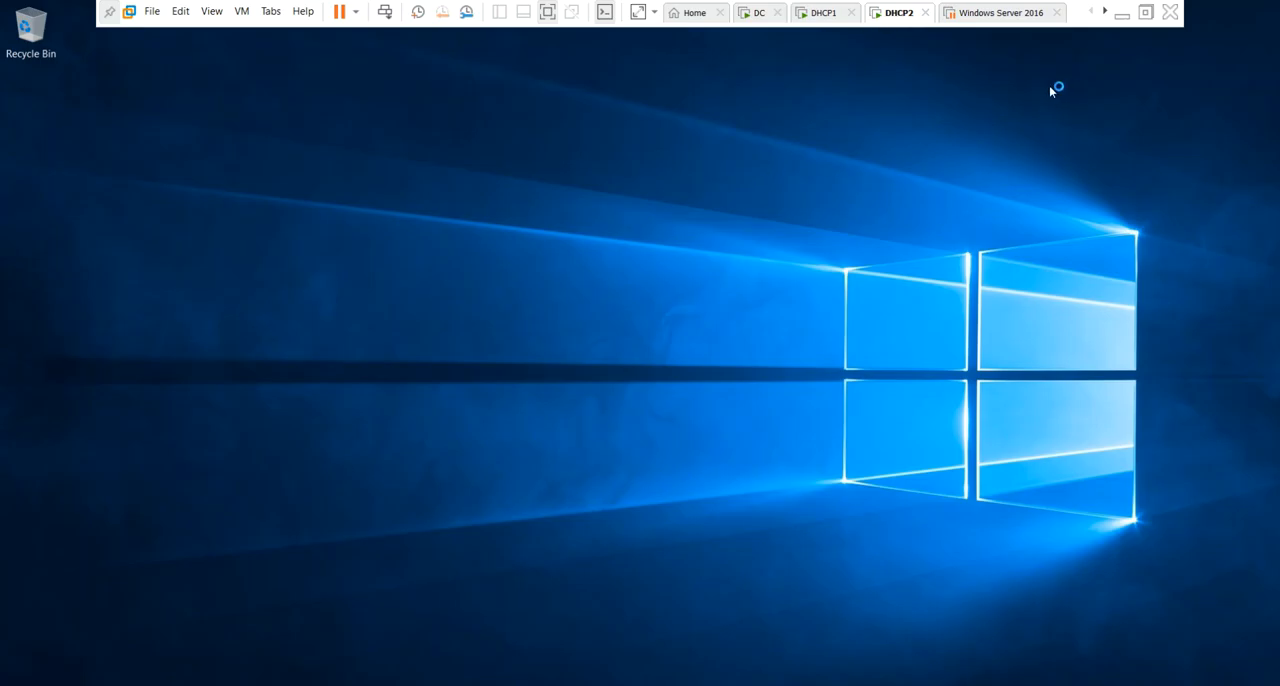
left_click(821, 16)
left_click(752, 17)
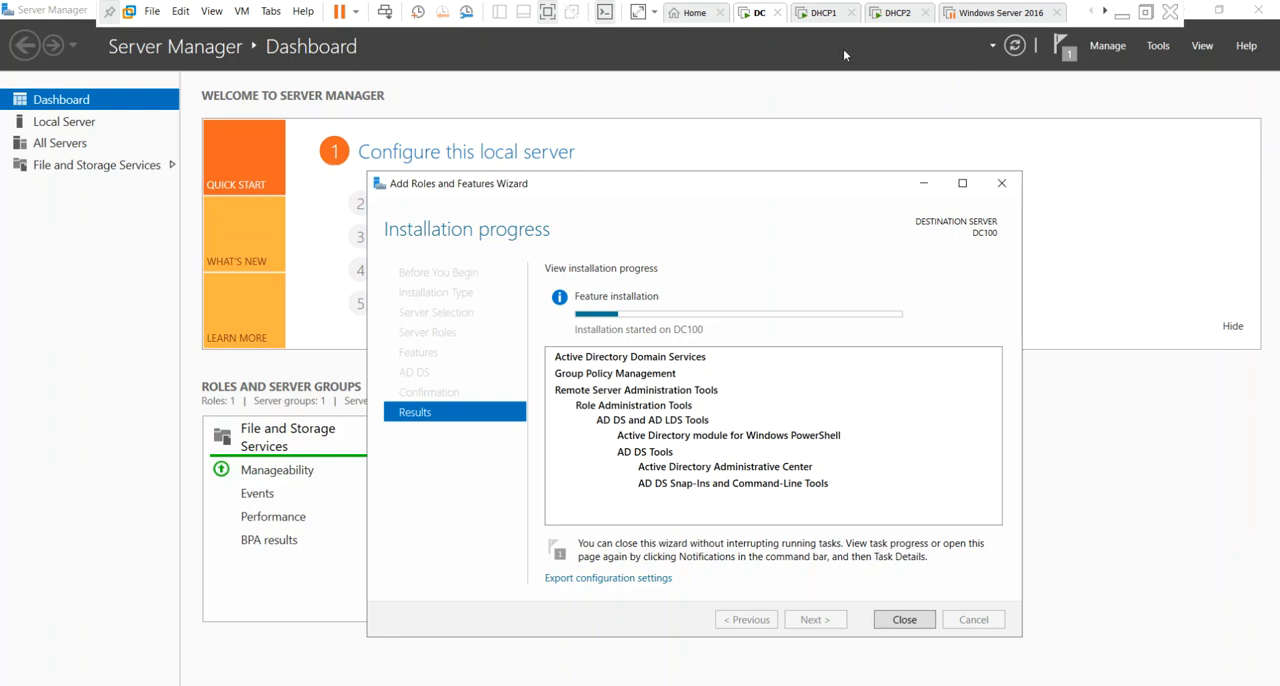
Start the VMware Tools installation for the DHCP1 virtual machine.
left_click(822, 12)
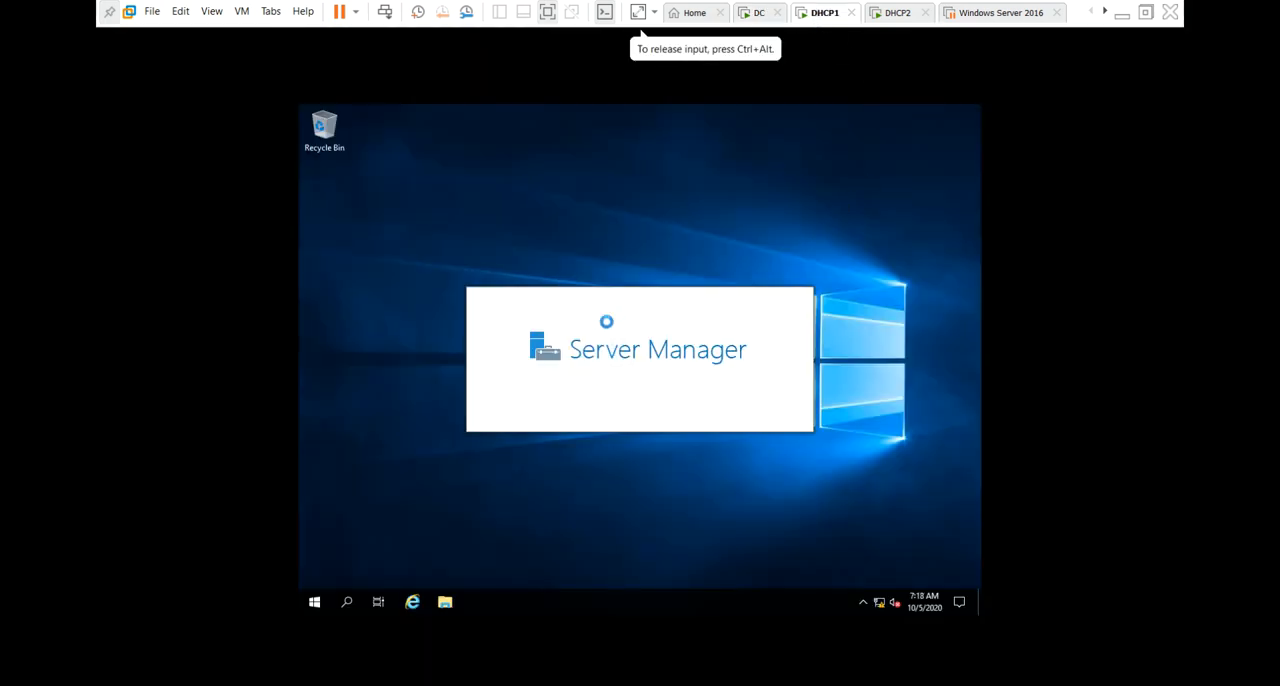
left_click(241, 11)
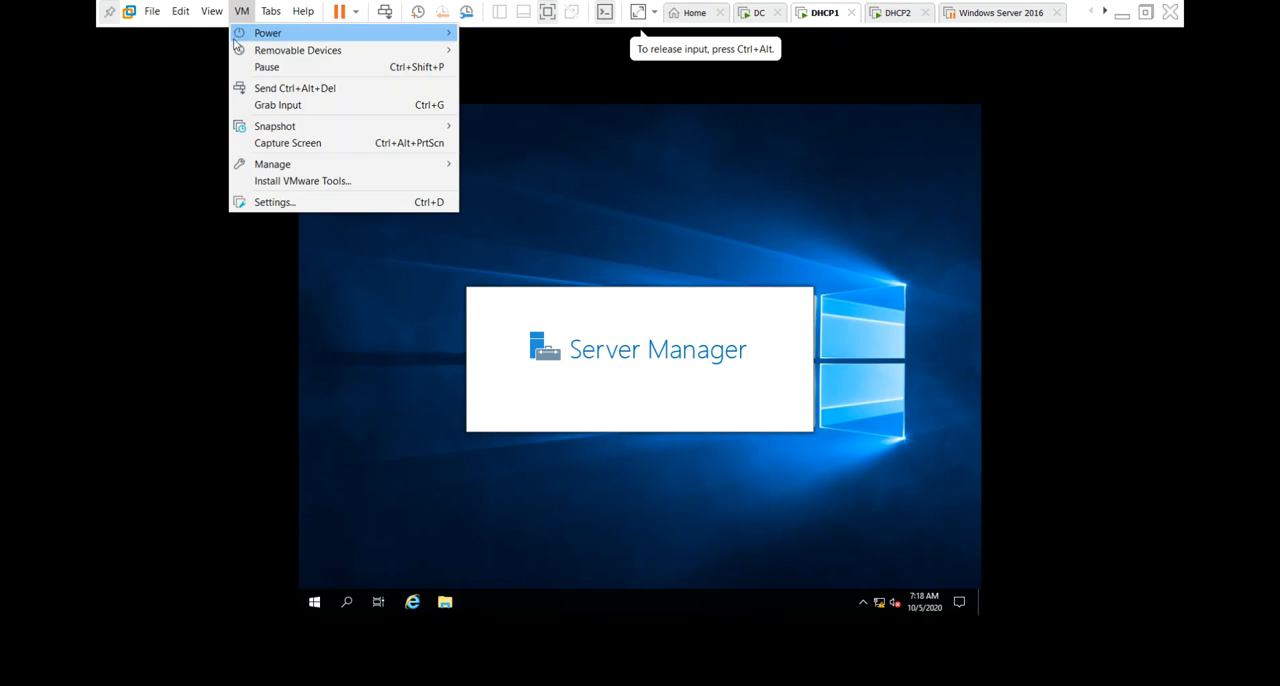
left_click(320, 182)
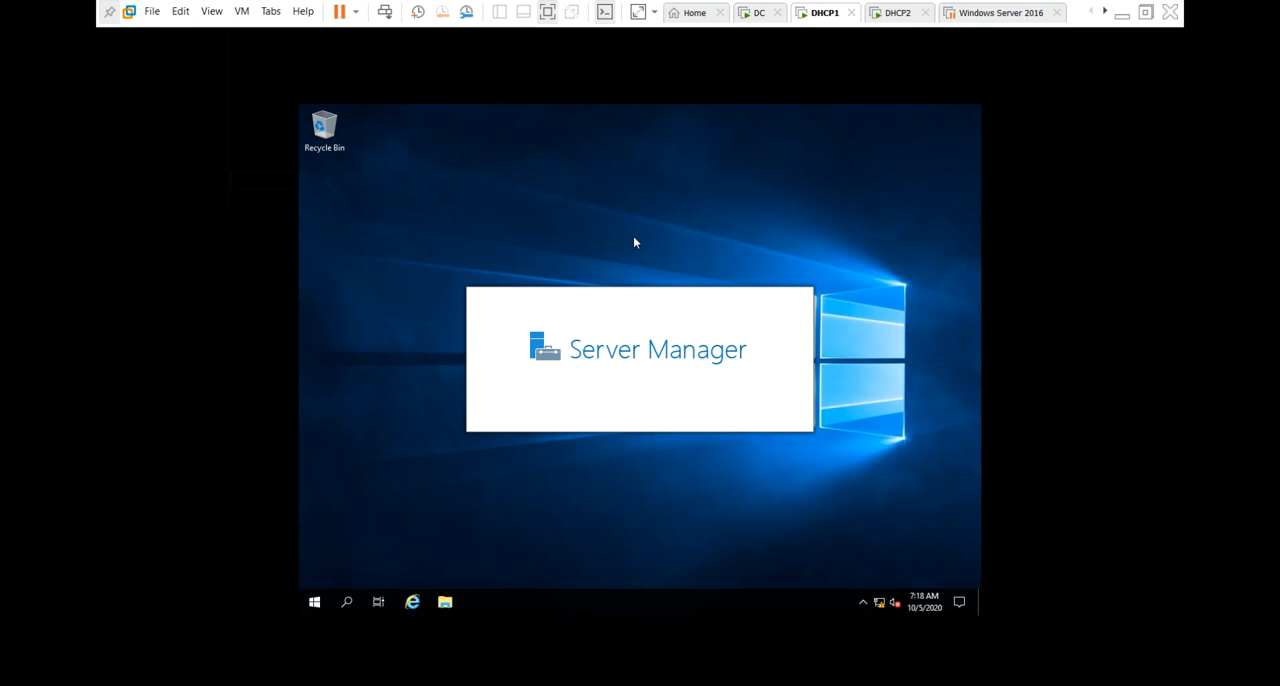
left_click(865, 105)
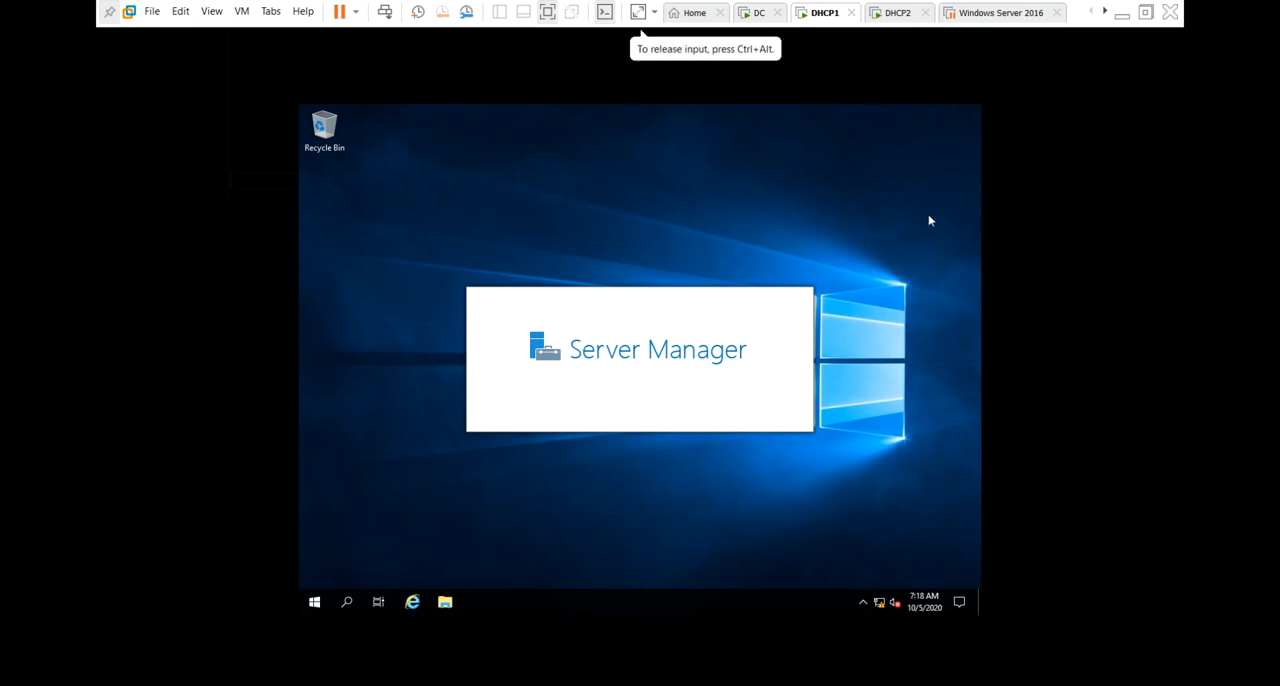
Check the DHCP2 desktop and the Active Directory Domain Services installation progress on DC, and minimize the virtual machine window.
left_click(890, 14)
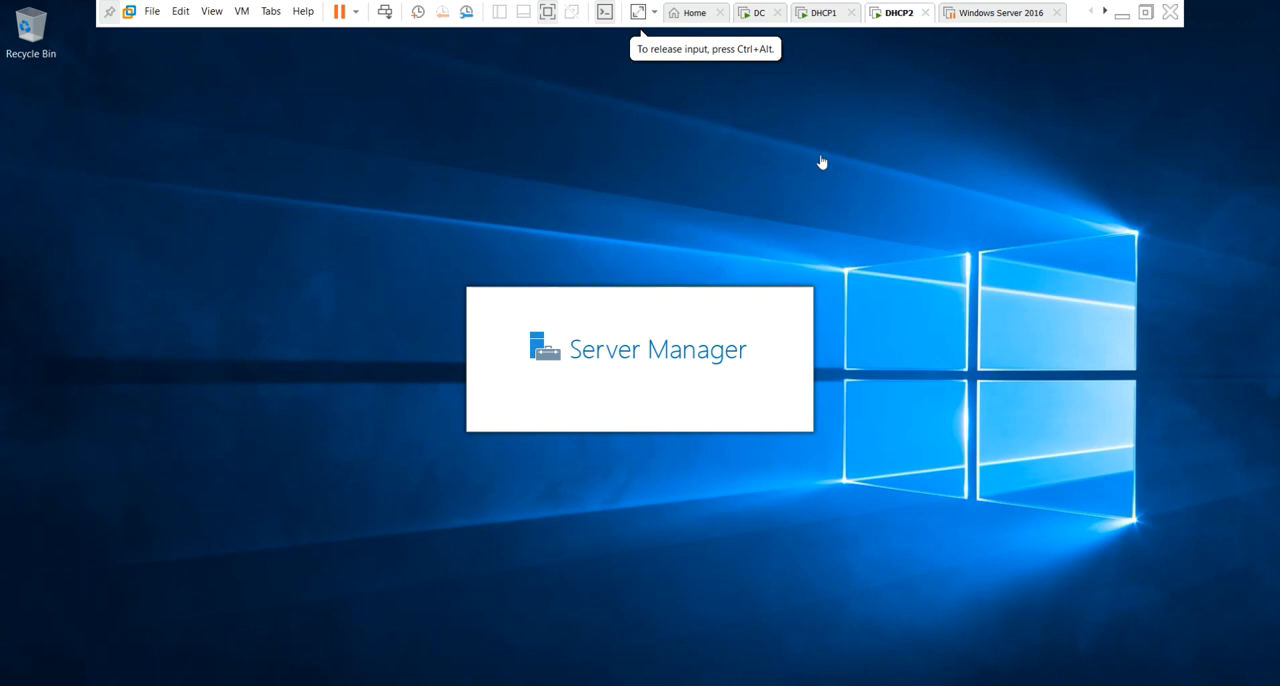
left_click(760, 14)
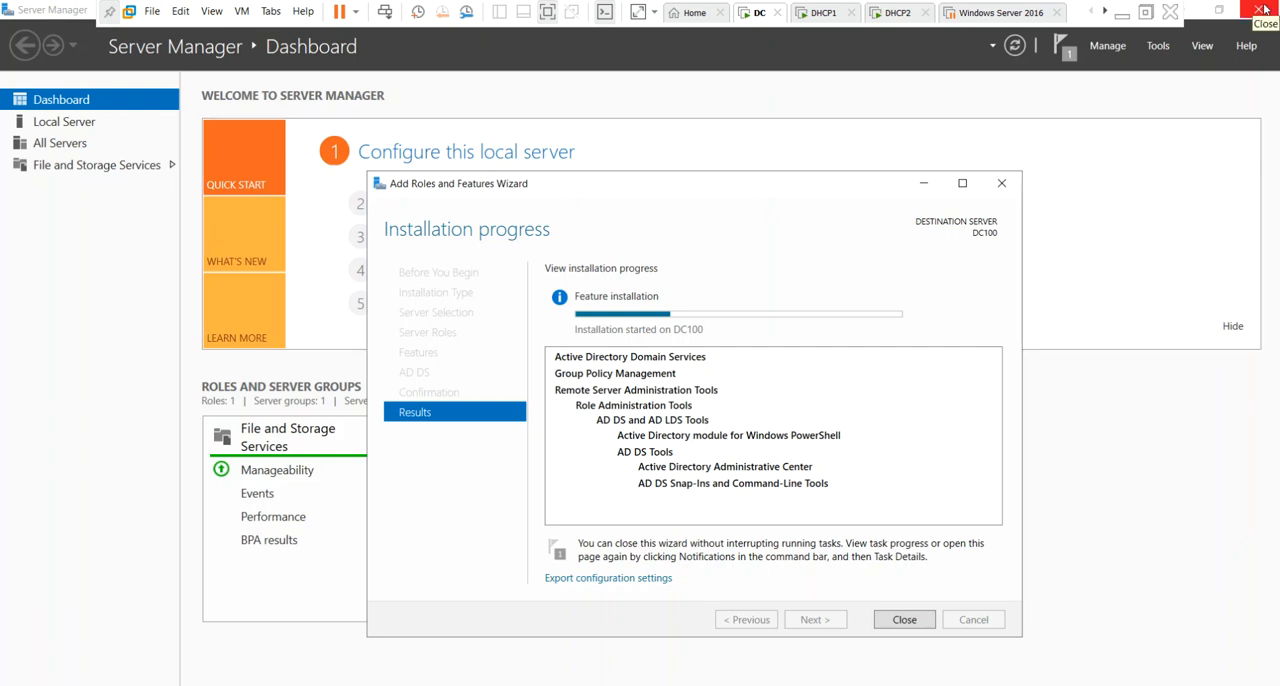
left_click(1124, 13)
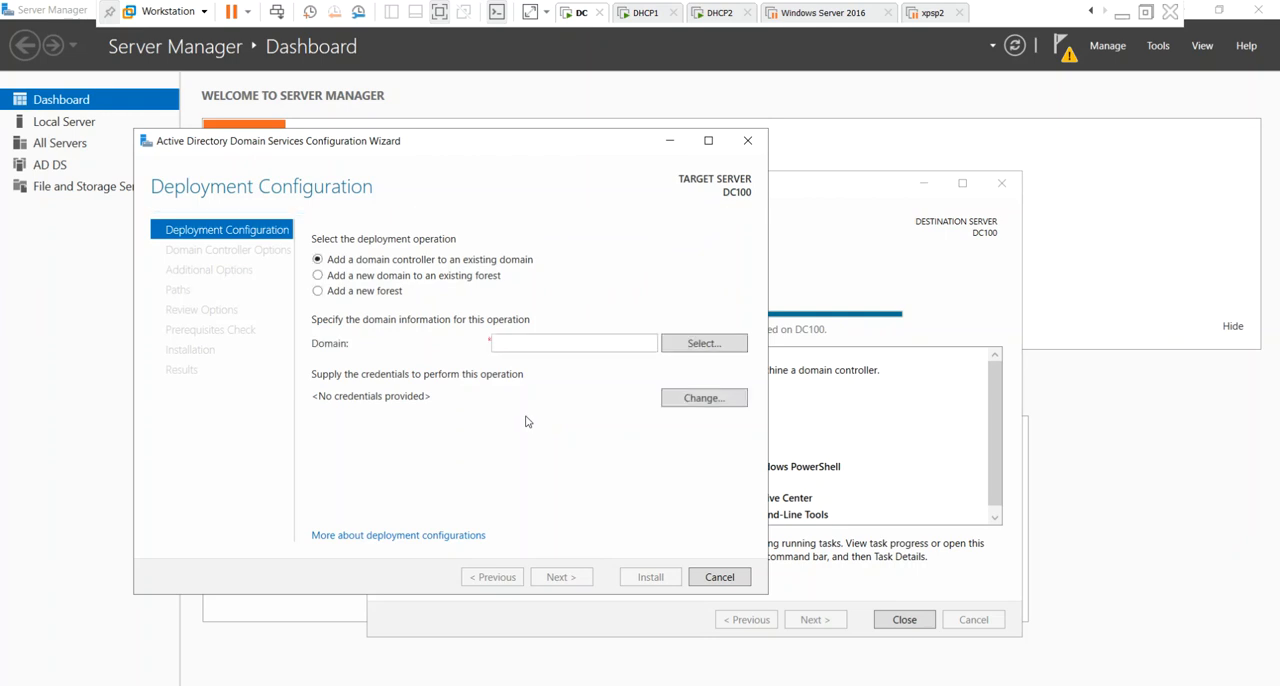
Set the deployment operation to add a new forest with root domain name india.com, and continue to the domain controller options.
left_click(380, 292)
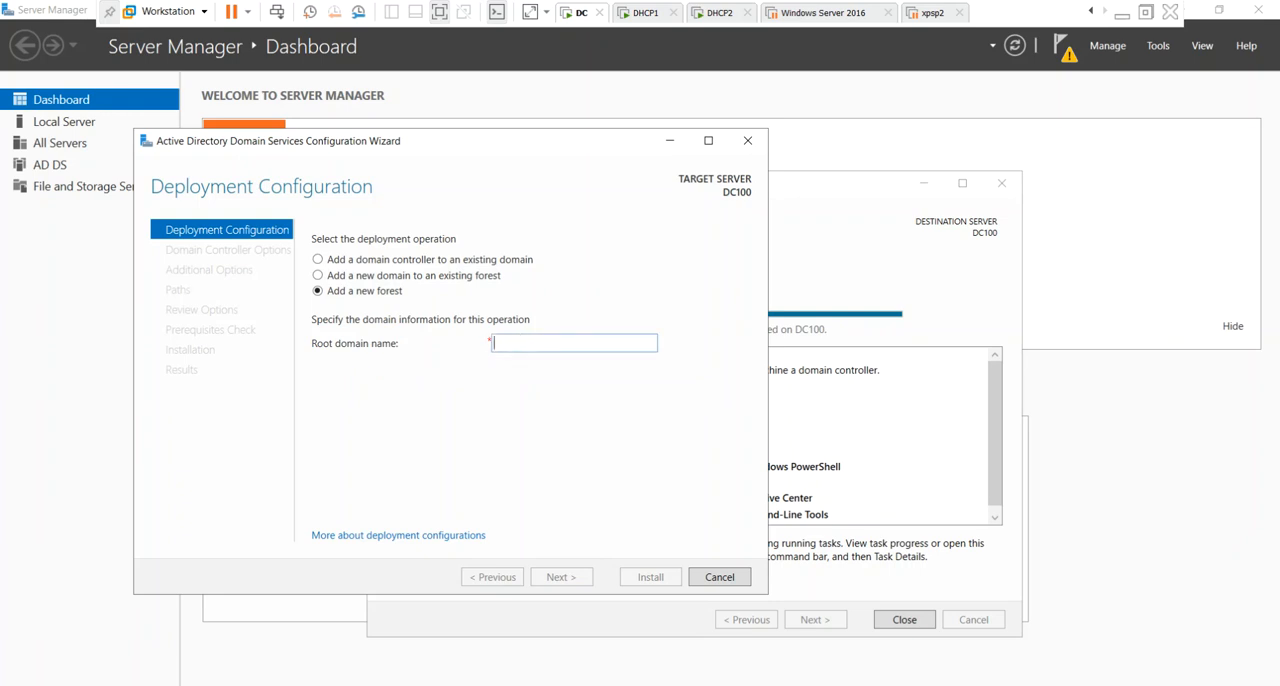
type("india.c")
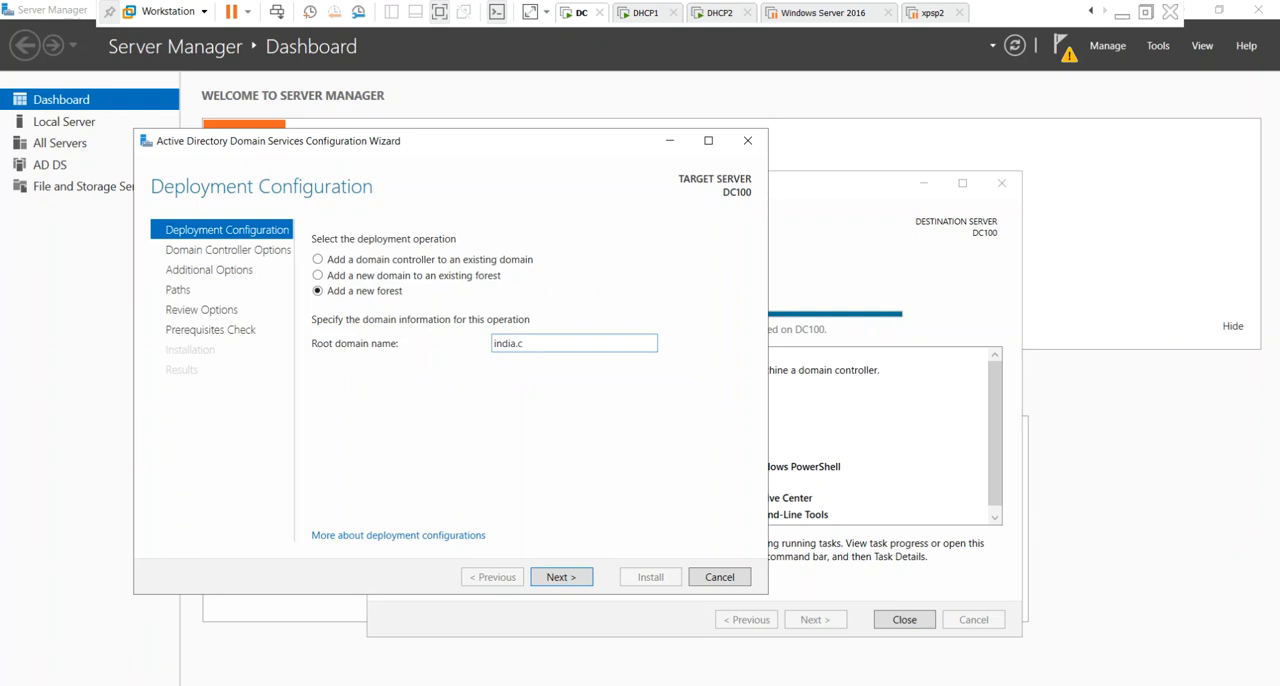
type("om")
left_click(586, 583)
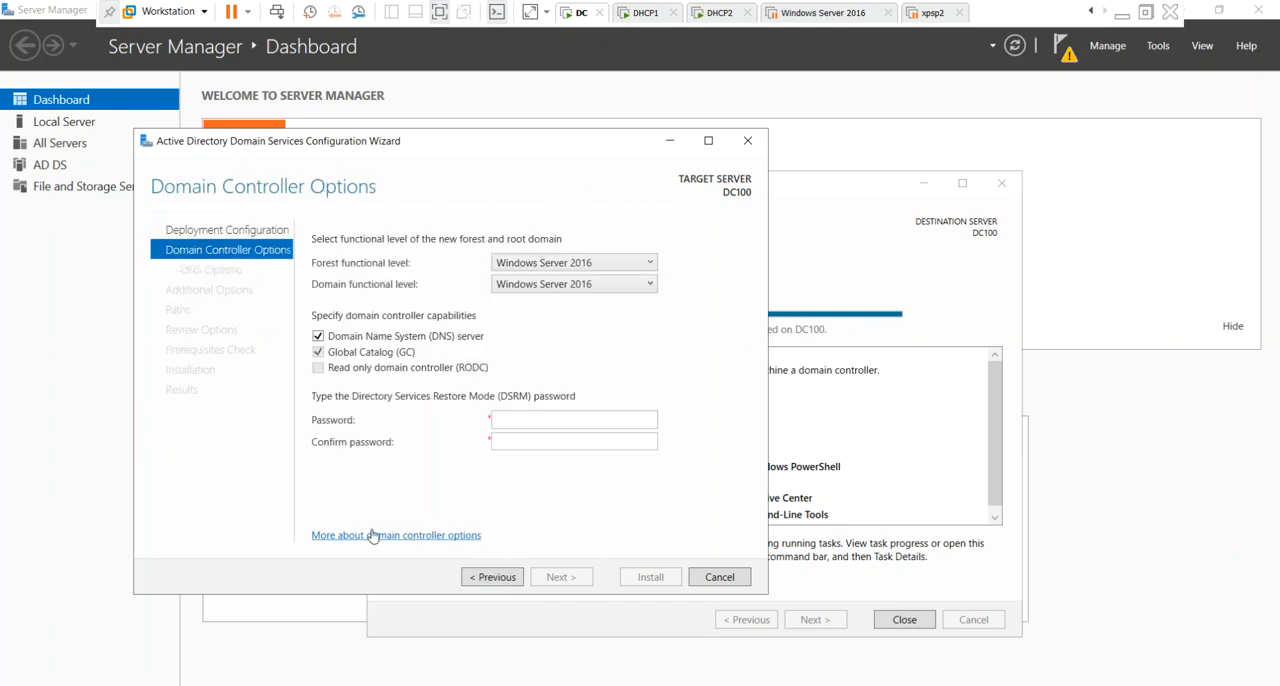
Set both the forest and domain functional levels to Windows Server 2012 R2.
left_click(596, 258)
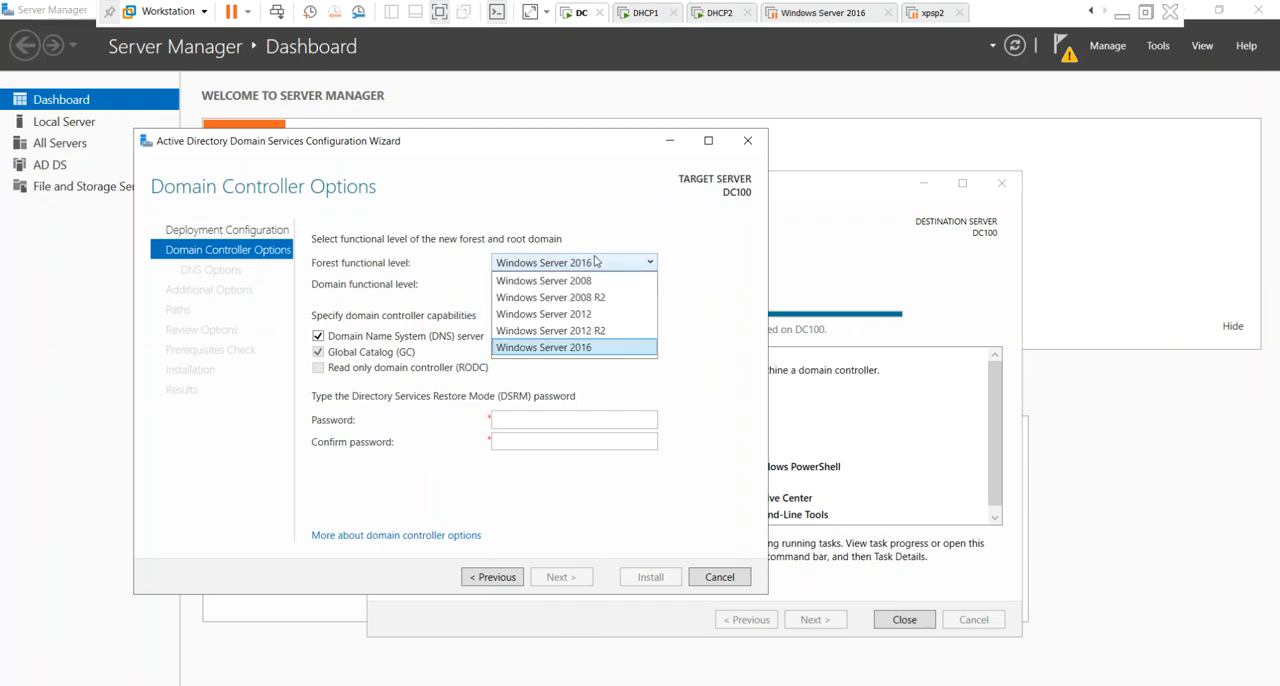
left_click(587, 331)
left_click(606, 285)
left_click(607, 312)
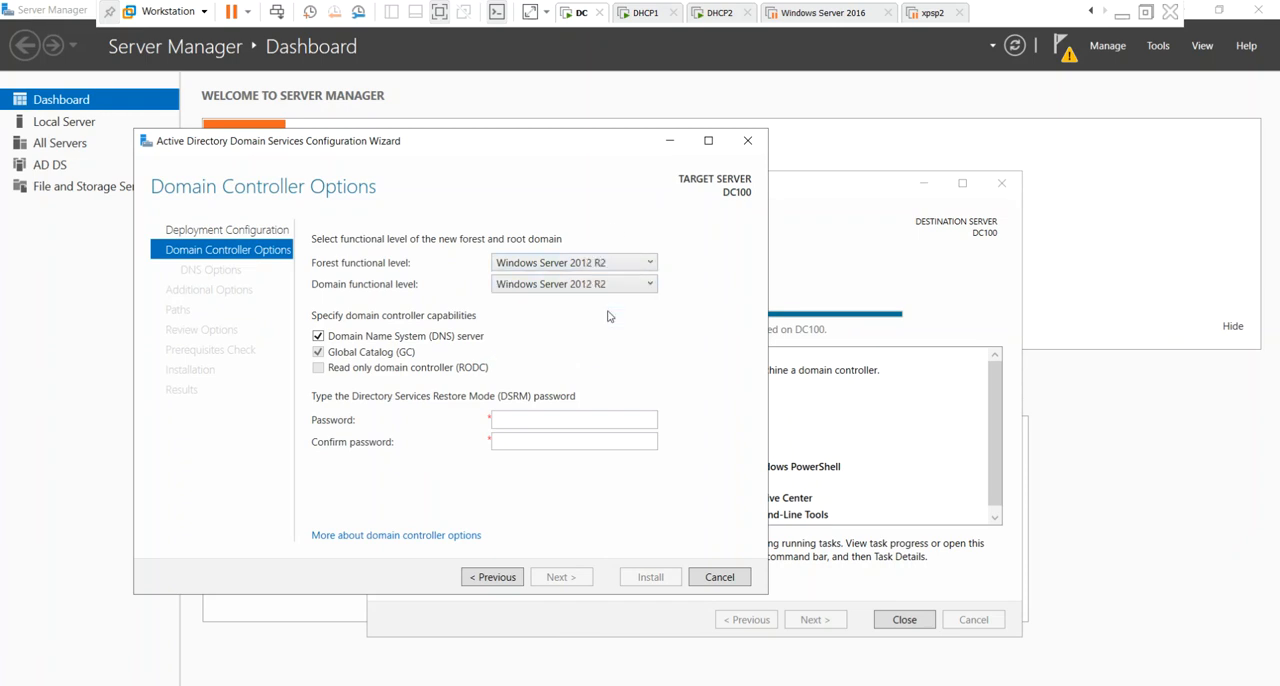
Enter and confirm the Directory Services Restore Mode password, and continue past the DNS options without changes.
left_click(556, 424)
type("•••••••••")
key("Tab")
type("••••••")
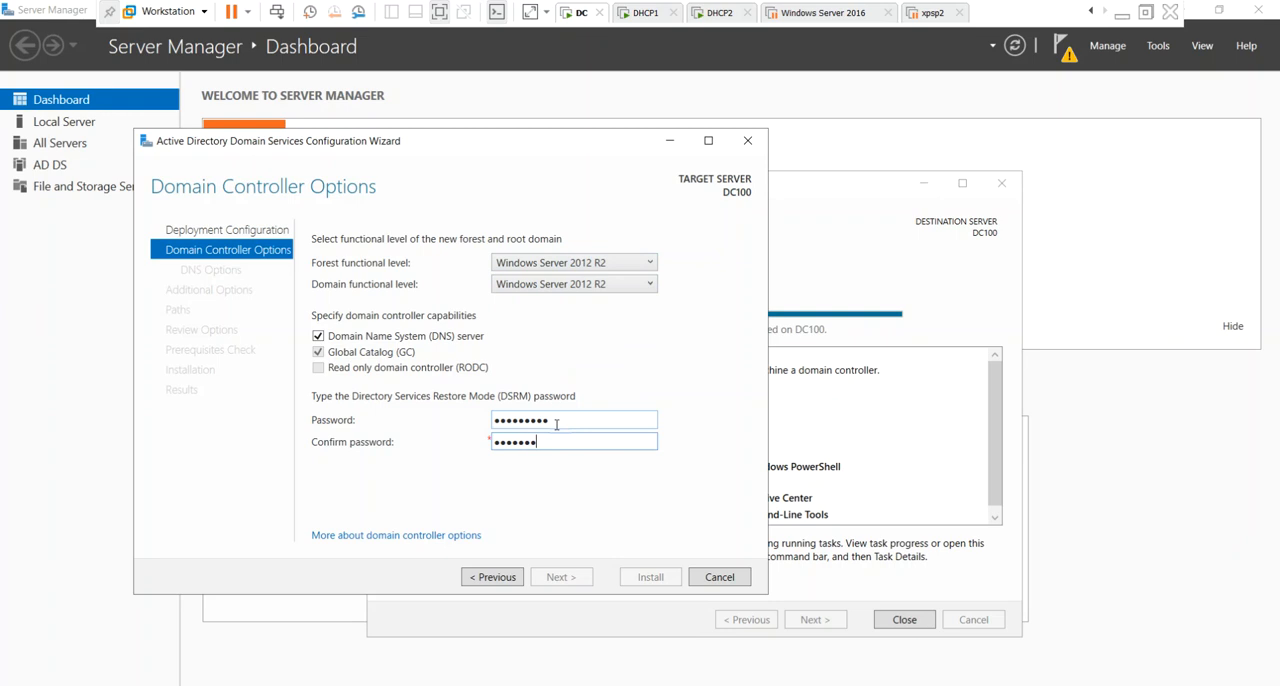
type("•••")
left_click(567, 580)
left_click(561, 577)
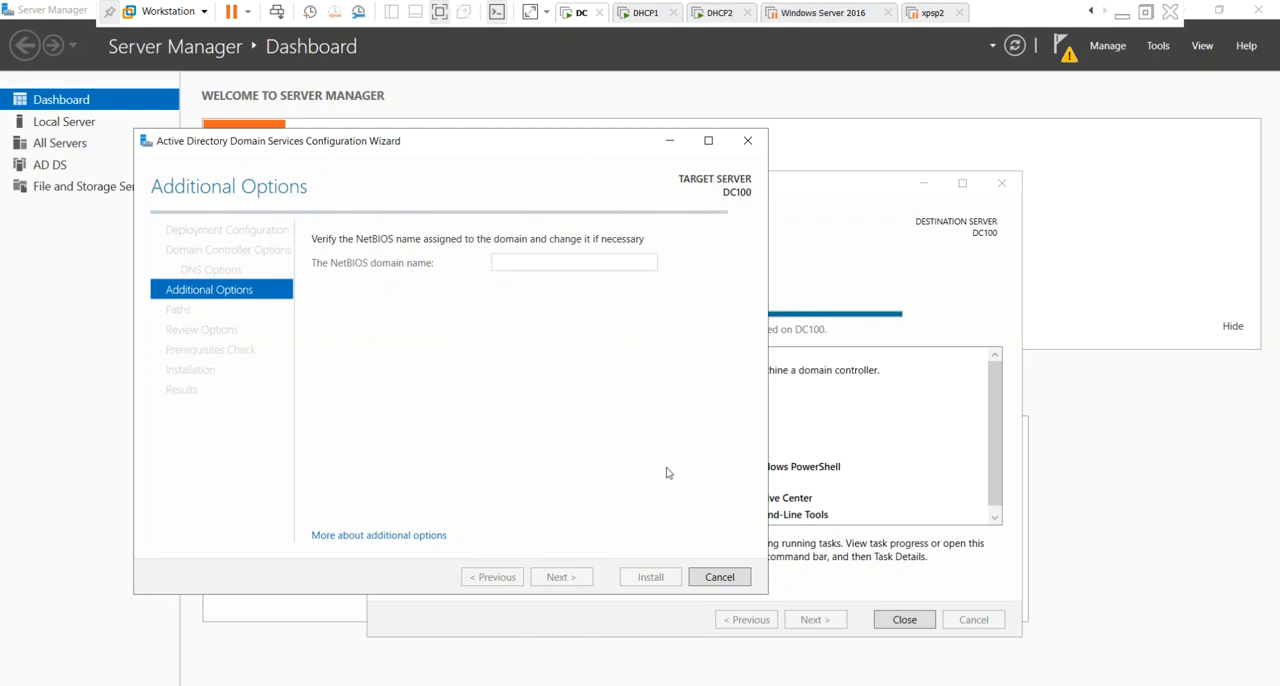
Accept the default NetBIOS name, AD DS paths and reviewed options, and start the domain controller installation.
left_click(575, 578)
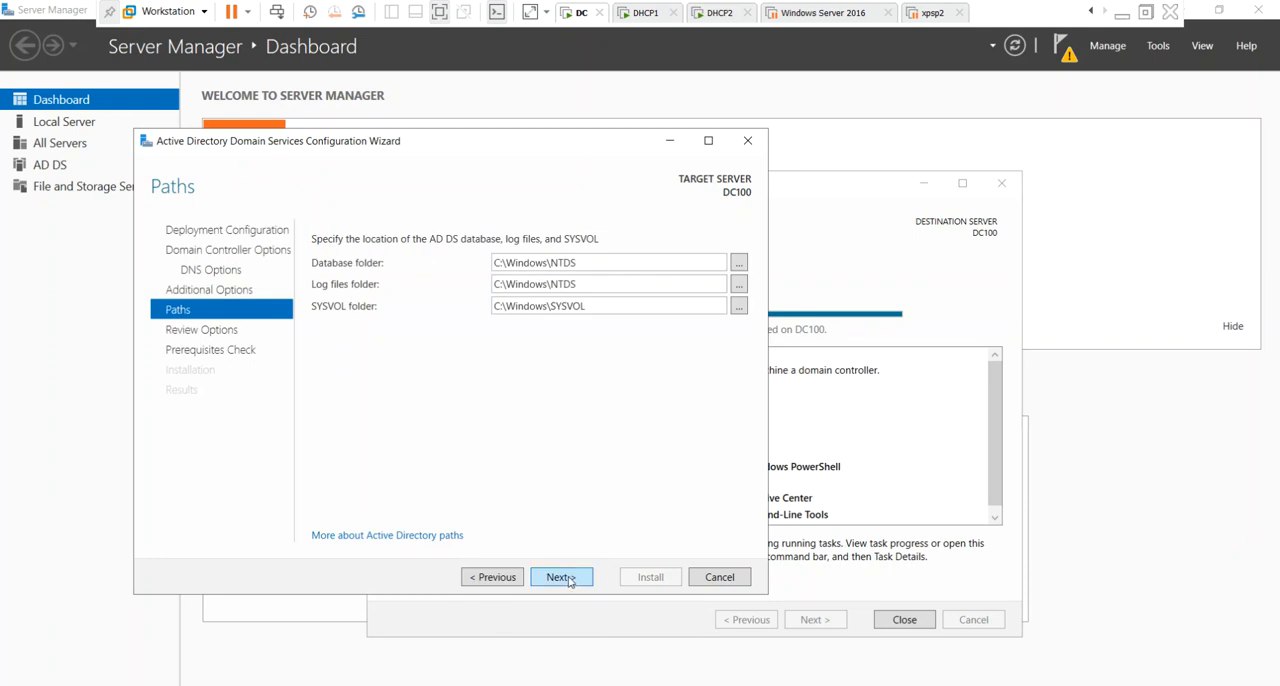
left_click(568, 580)
left_click(561, 577)
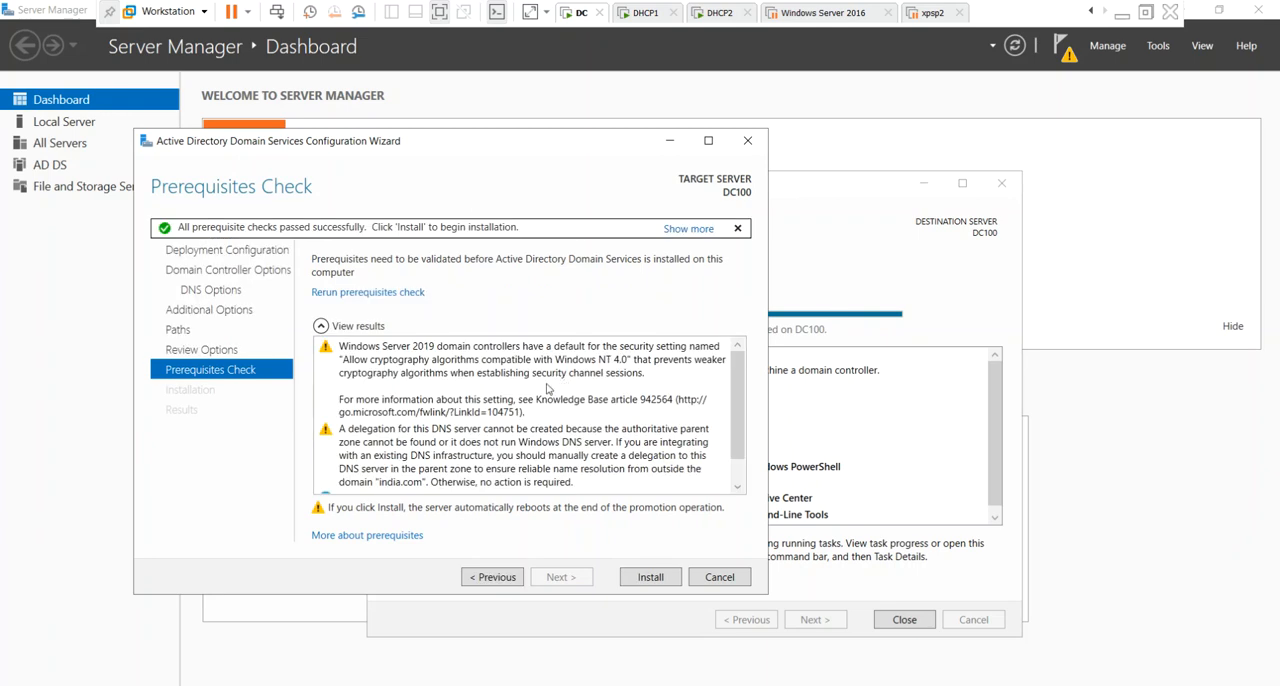
left_click(652, 580)
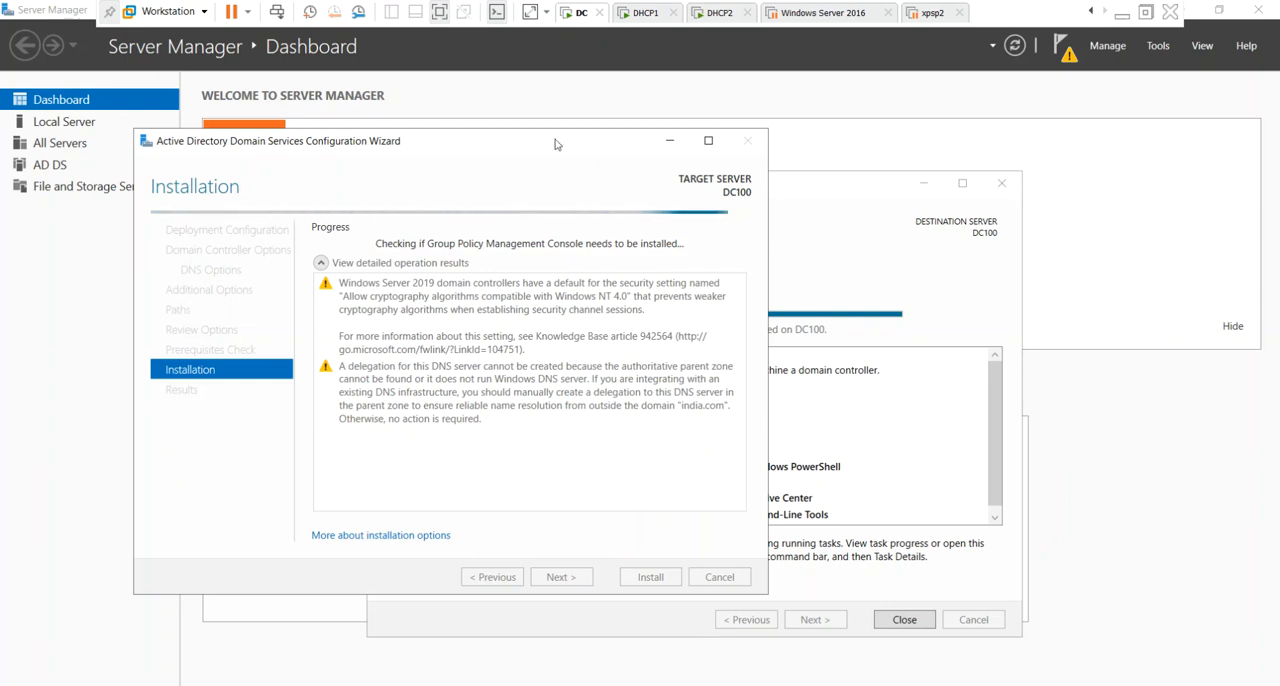
On DHCP1, dismiss the Windows Admin Center message, minimize Server Manager, and launch the VMware Tools setup from DVD Drive (D:).
left_click(646, 13)
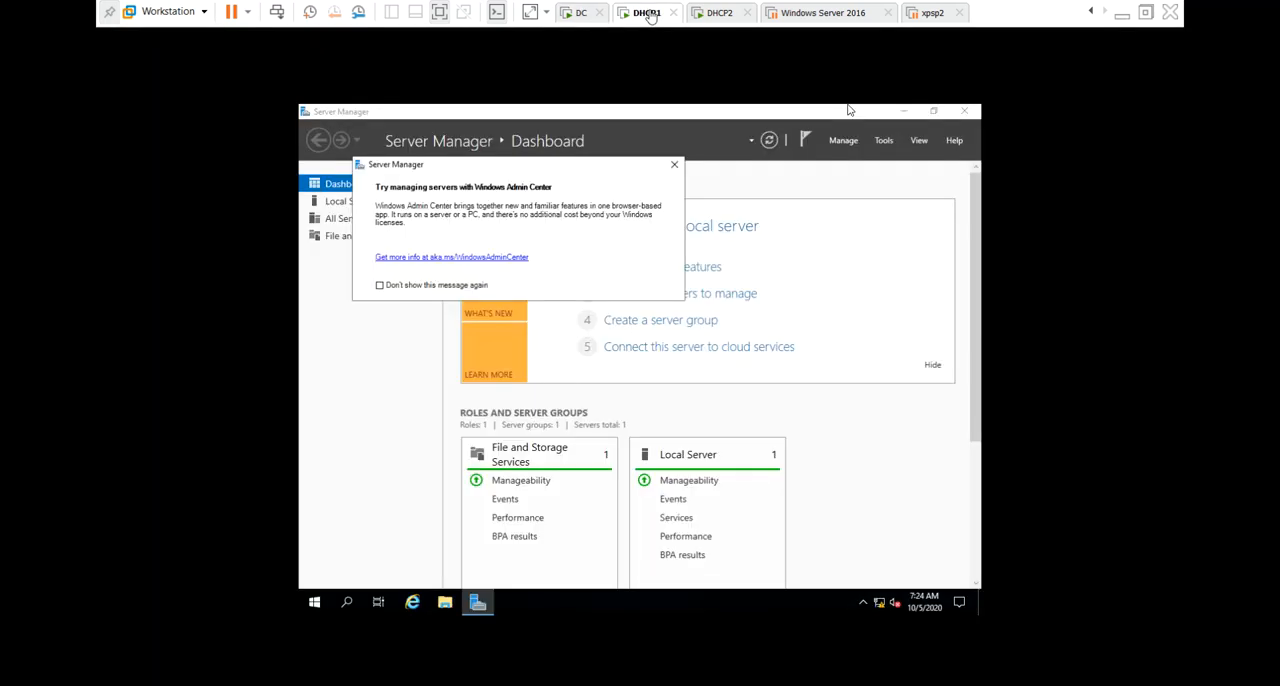
left_click(674, 164)
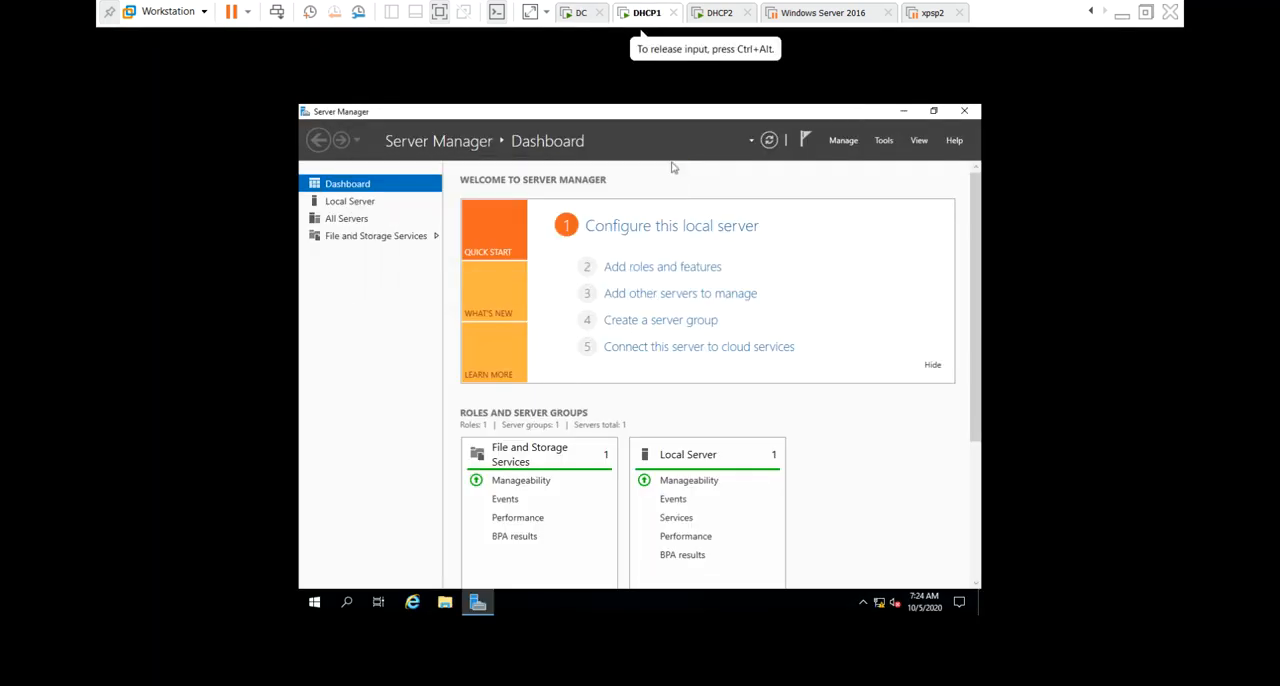
left_click(908, 113)
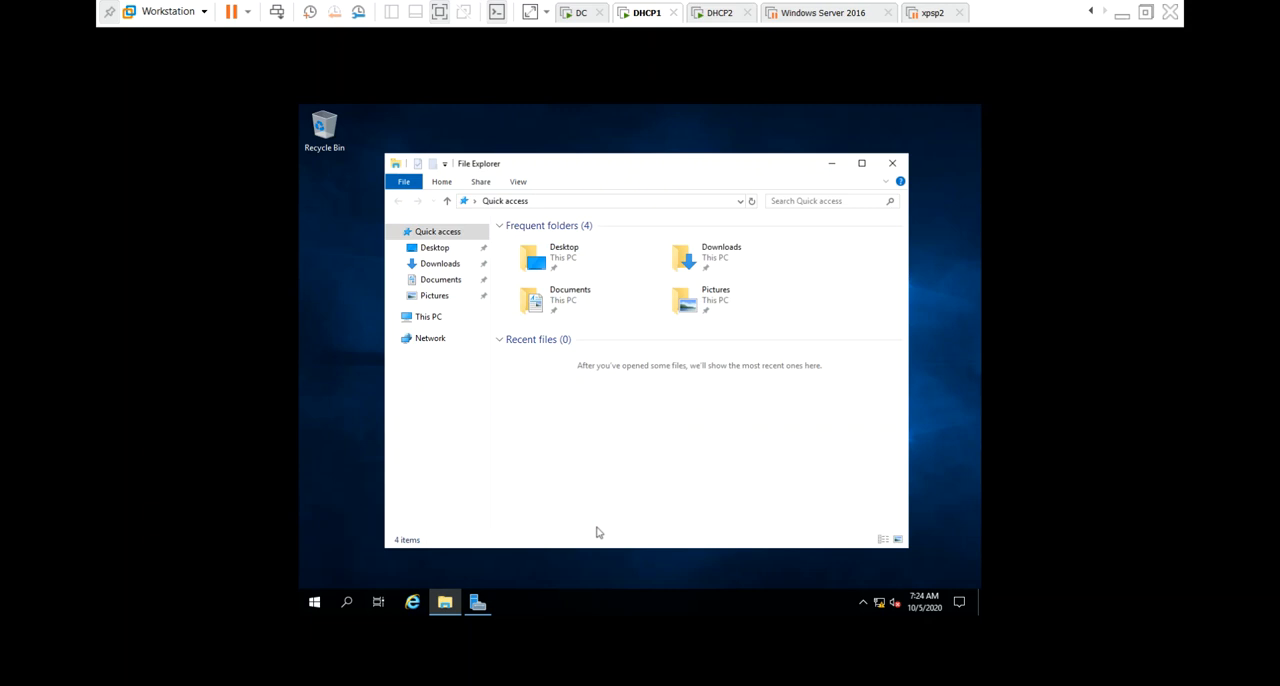
left_click(430, 317)
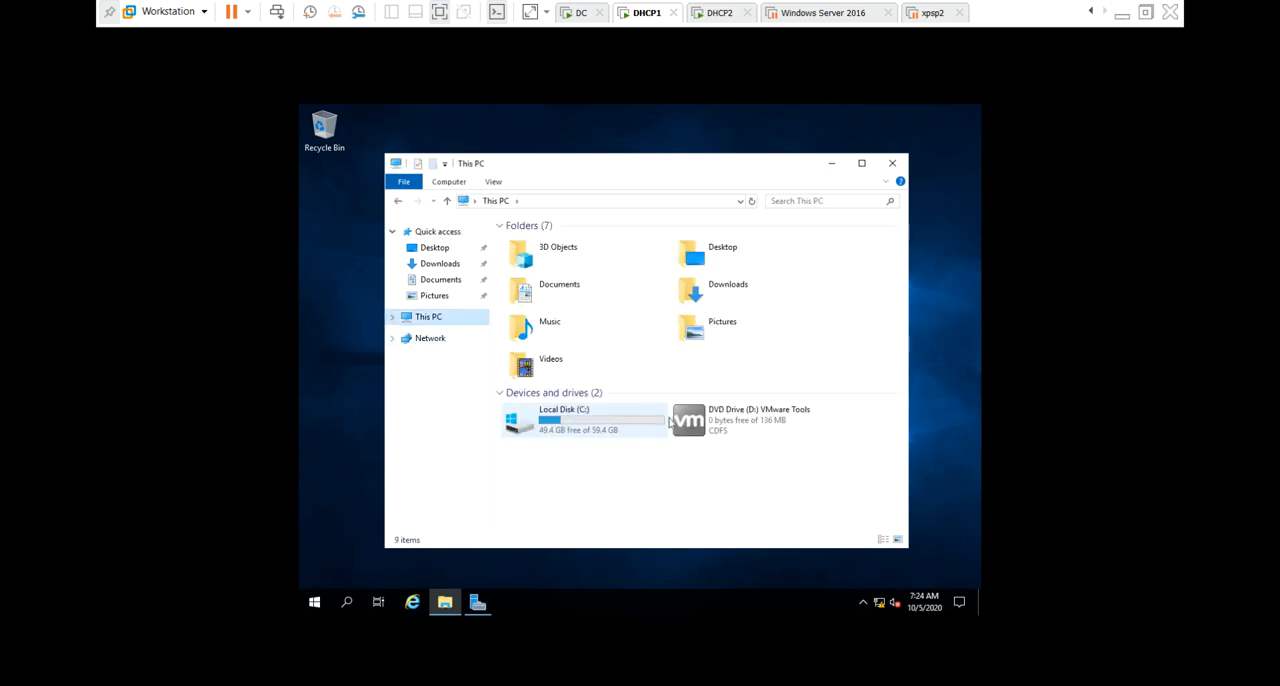
left_click(735, 430)
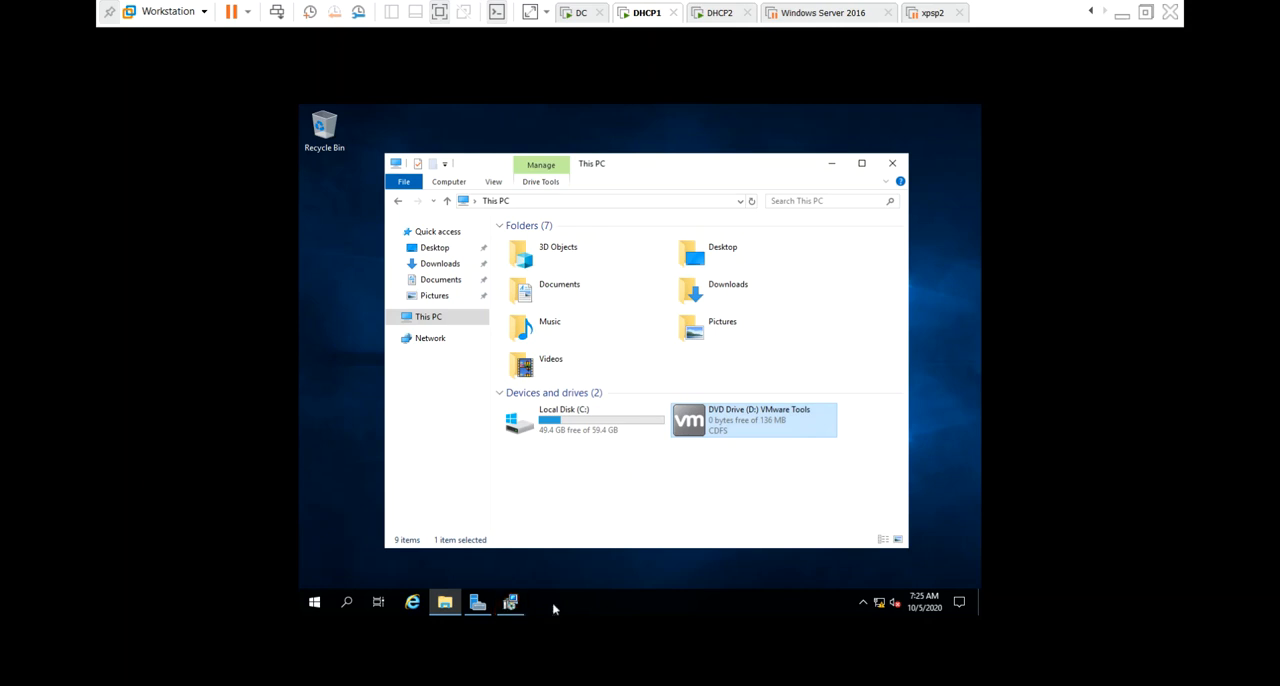
Bring up the VMware Tools setup wizard, choose the Complete setup type, and start the installation.
left_click(515, 606)
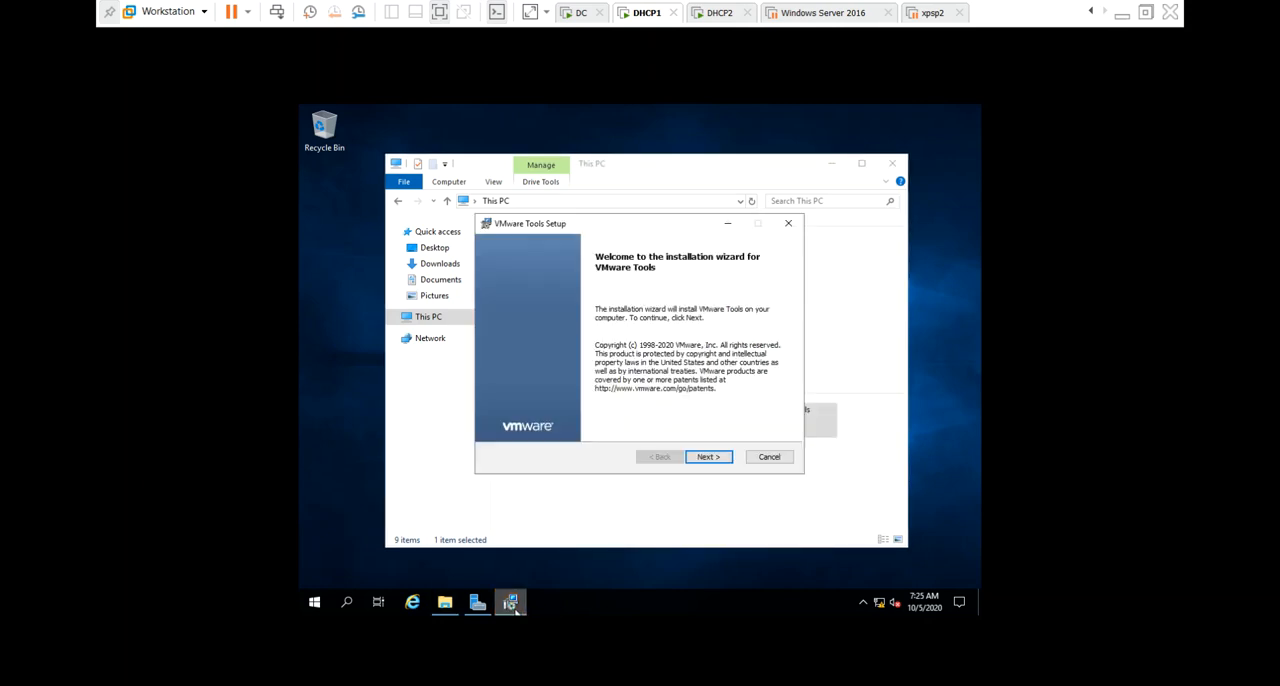
left_click(708, 457)
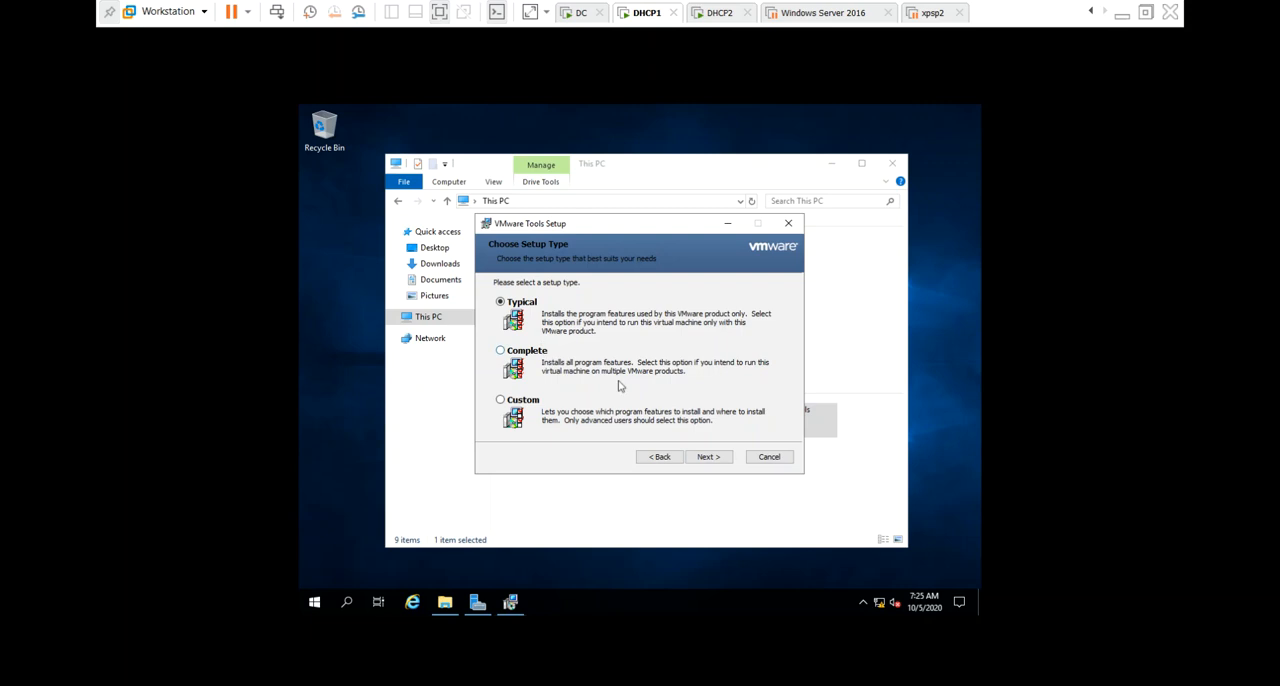
left_click(544, 355)
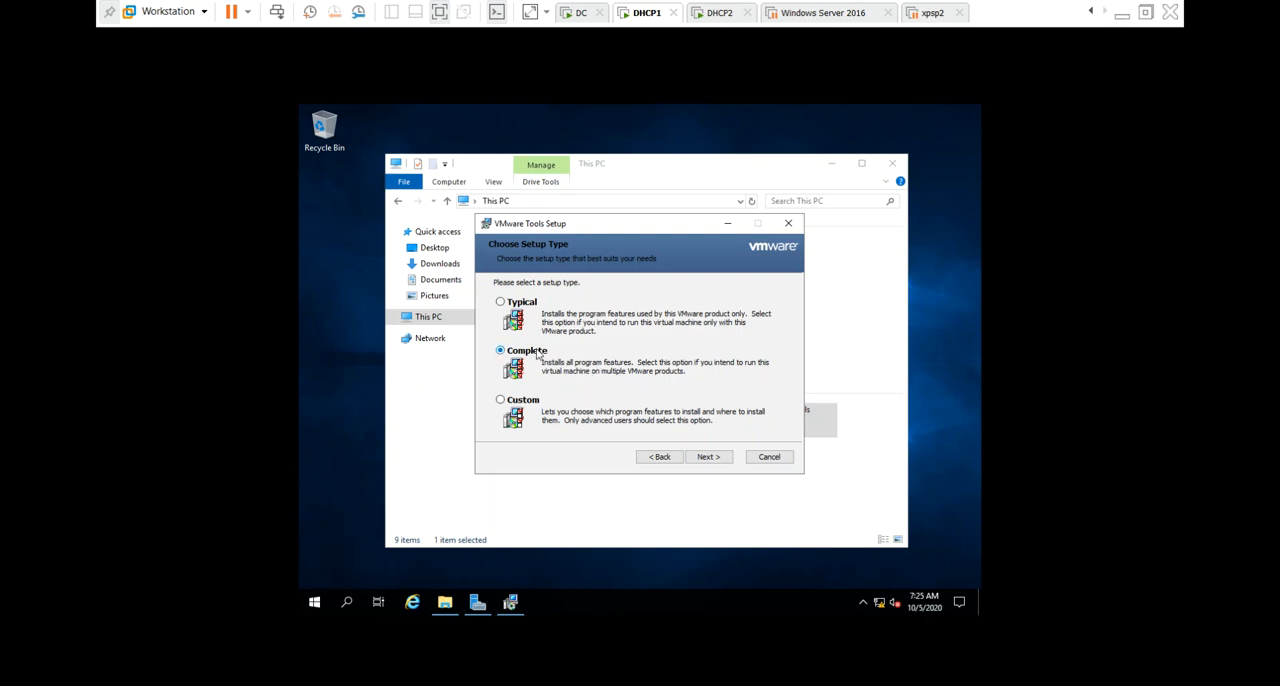
left_click(728, 462)
left_click(728, 463)
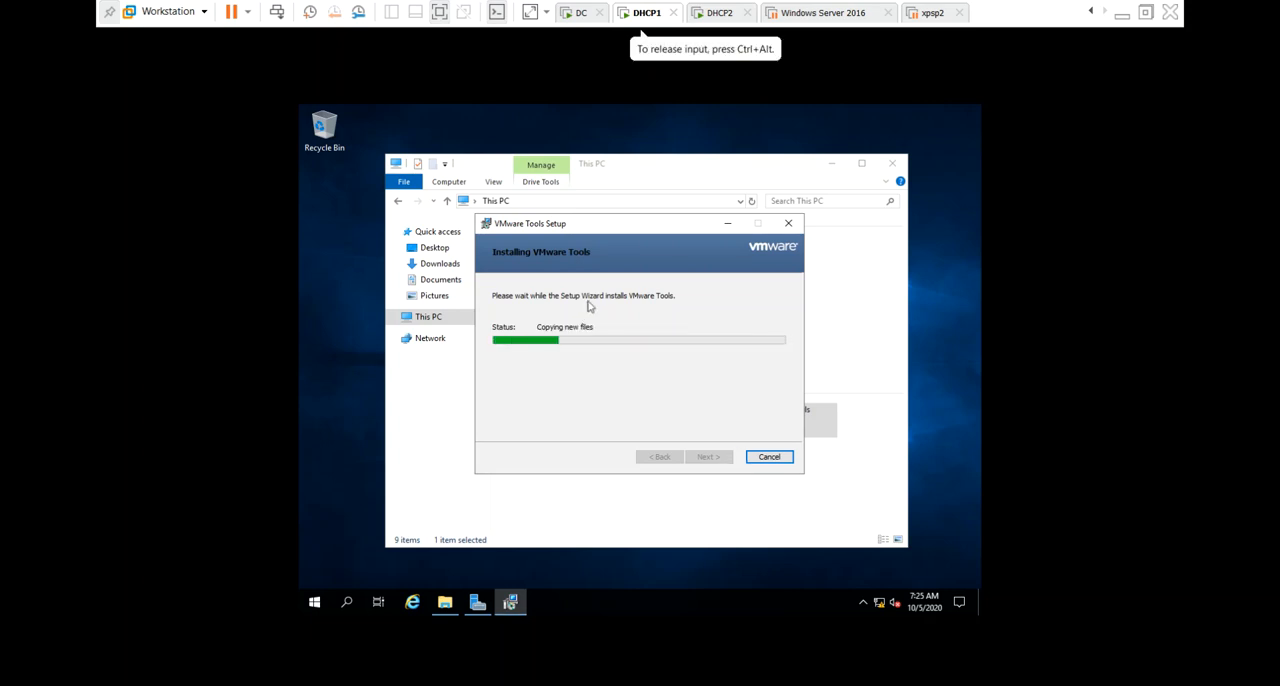
Switch to the DHCP2 virtual machine and dismiss the Windows Admin Center message.
left_click(721, 13)
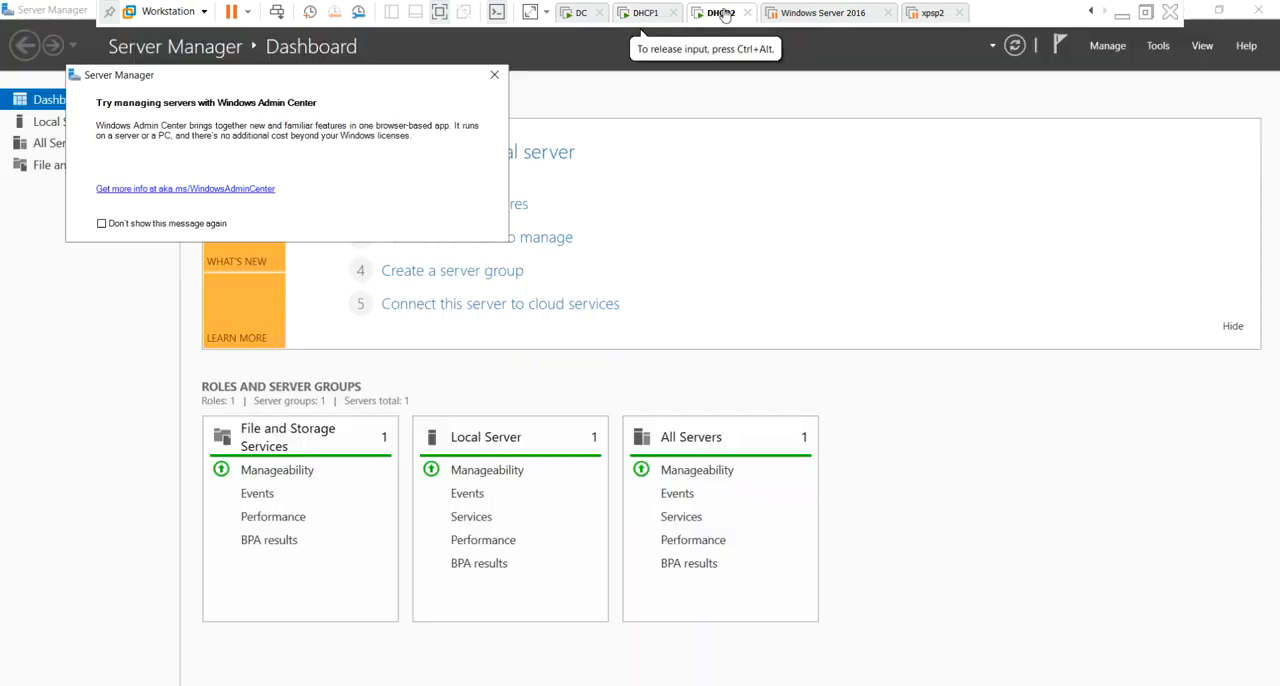
left_click(494, 74)
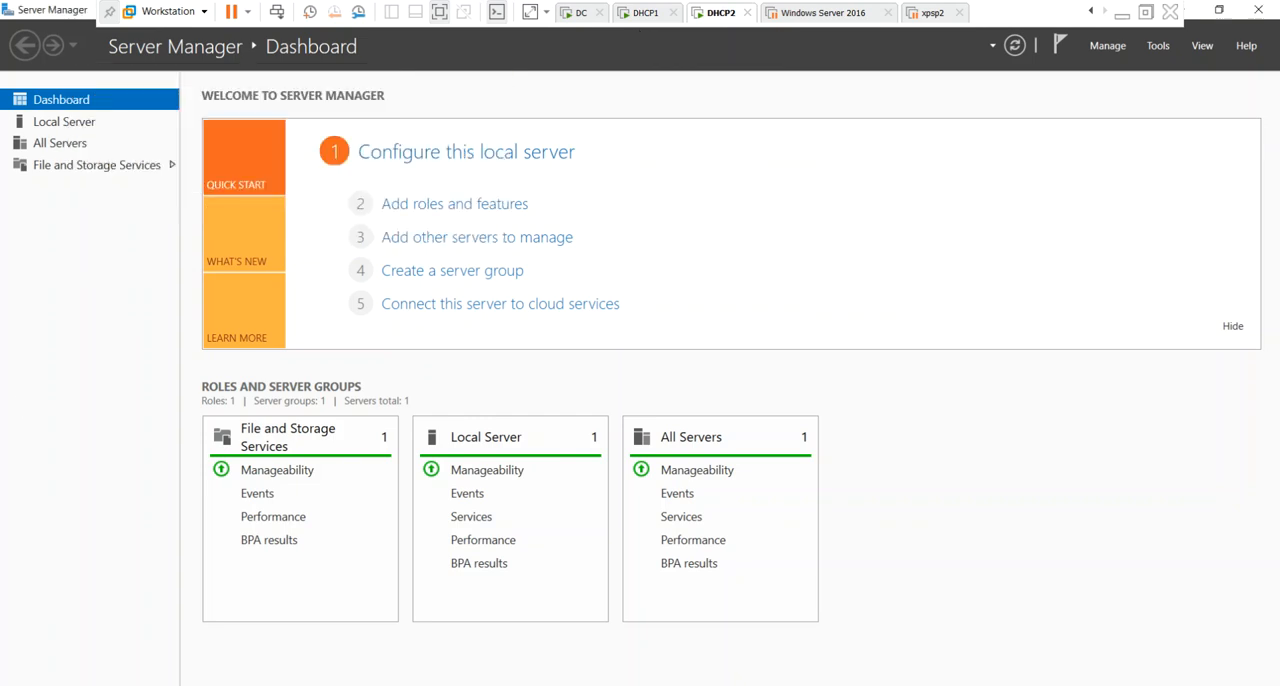
Check the running installations on DHCP1 and DC, finish VMware Tools setup on DHCP1 without restarting, and close File Explorer.
left_click(660, 20)
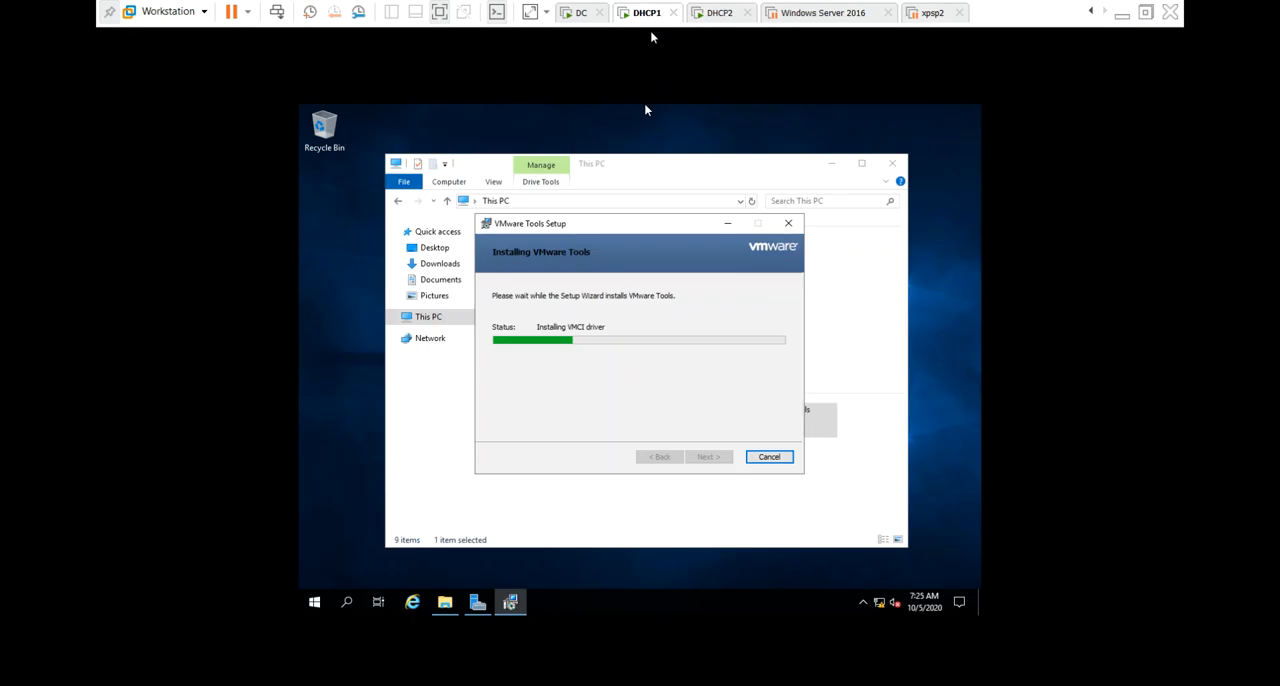
left_click(582, 22)
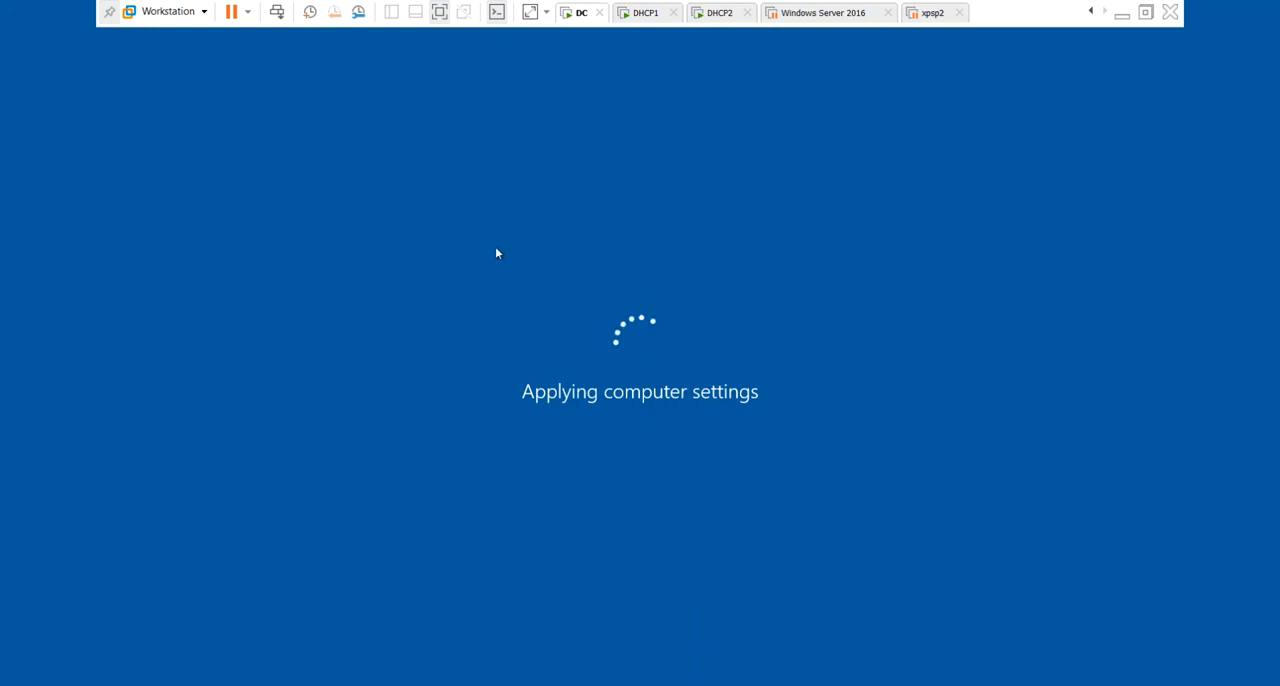
left_click(646, 13)
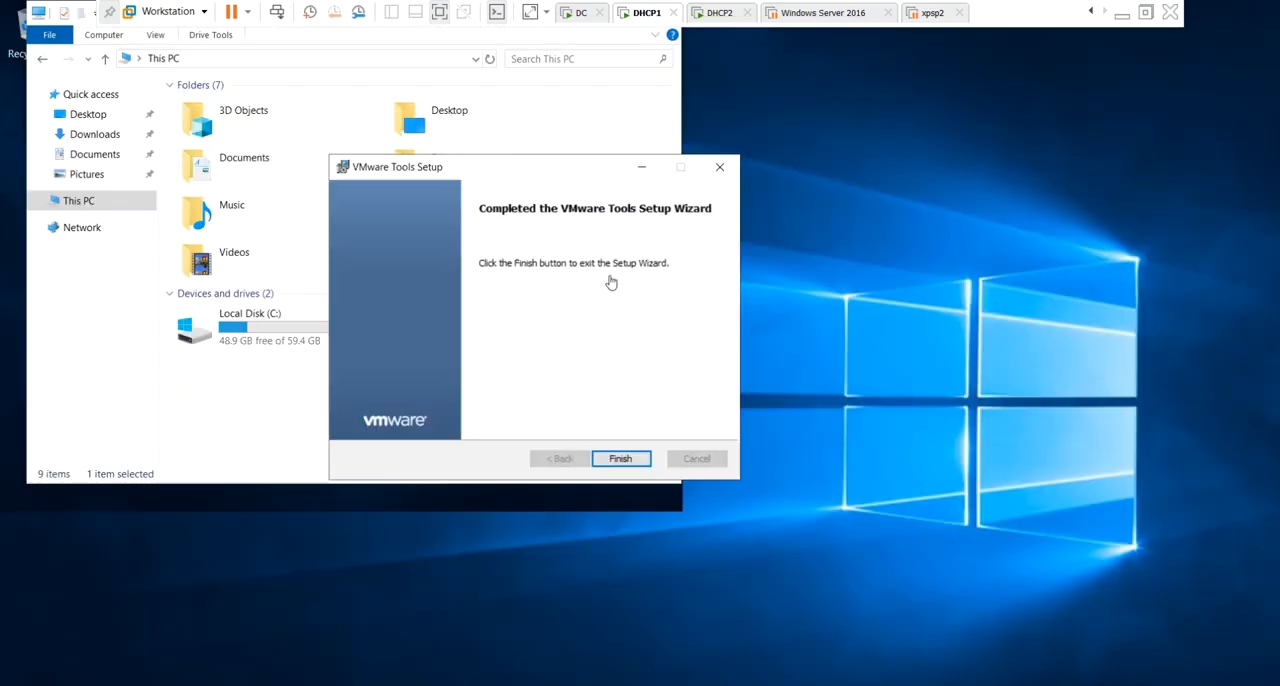
left_click(621, 459)
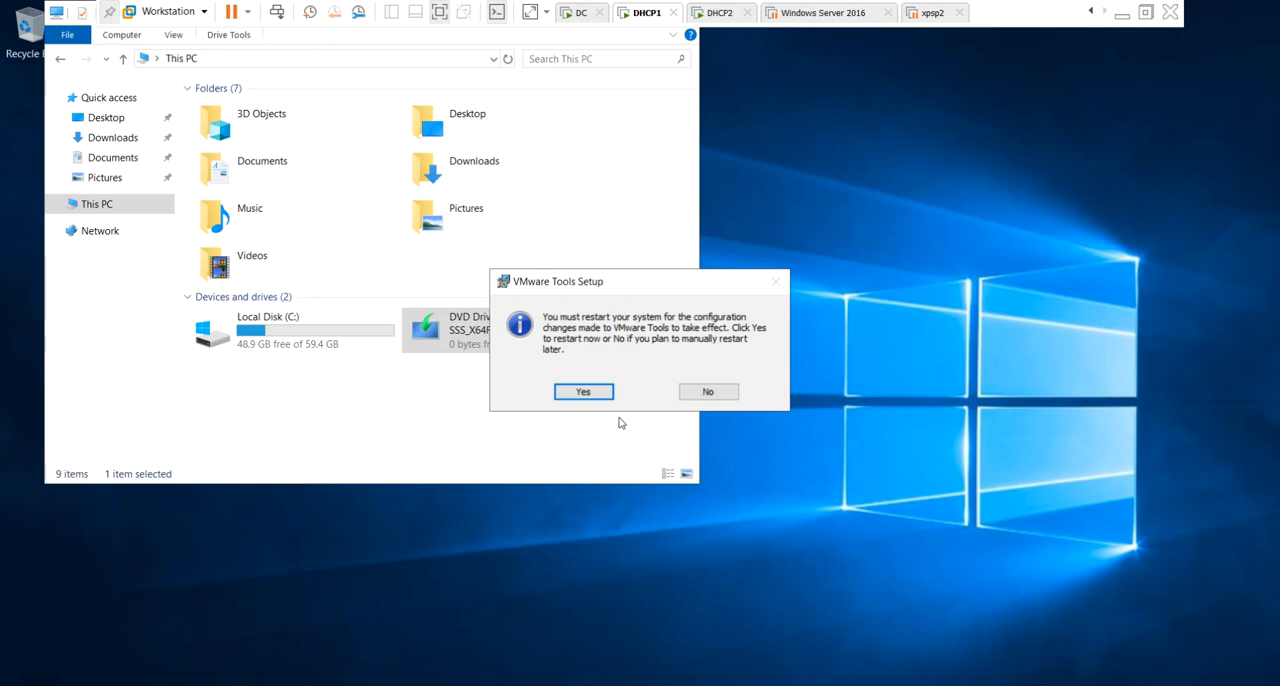
left_click(701, 394)
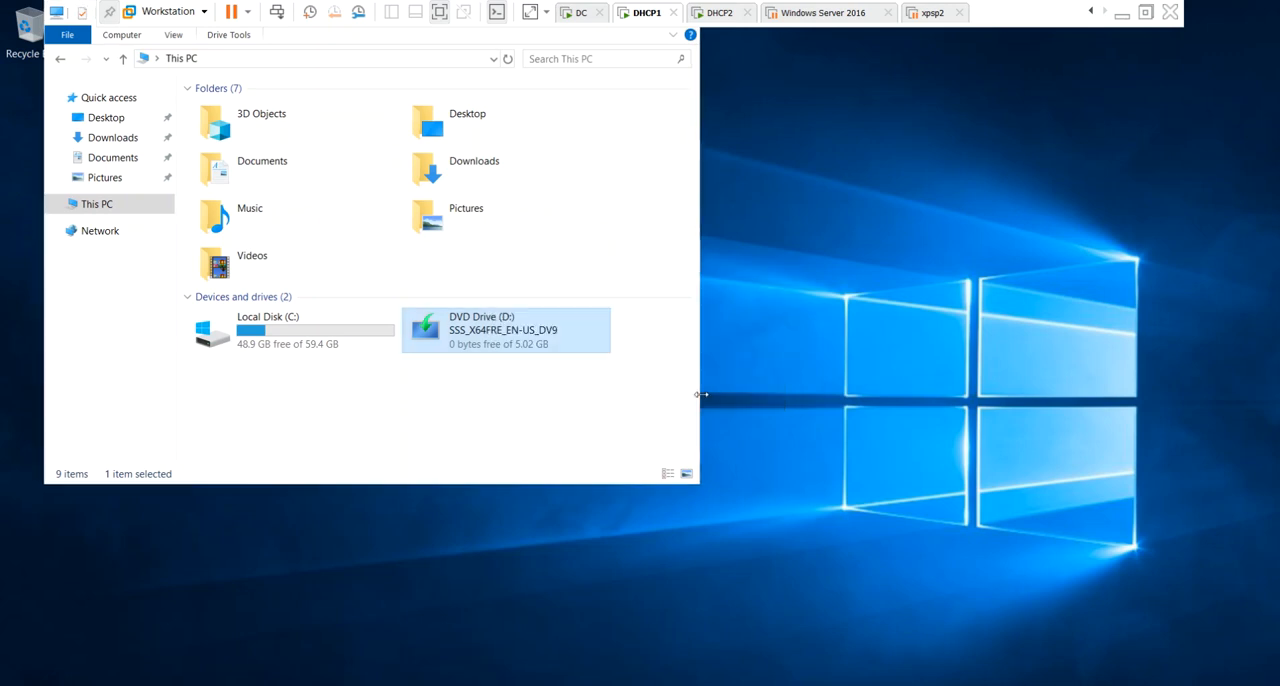
double_click(58, 13)
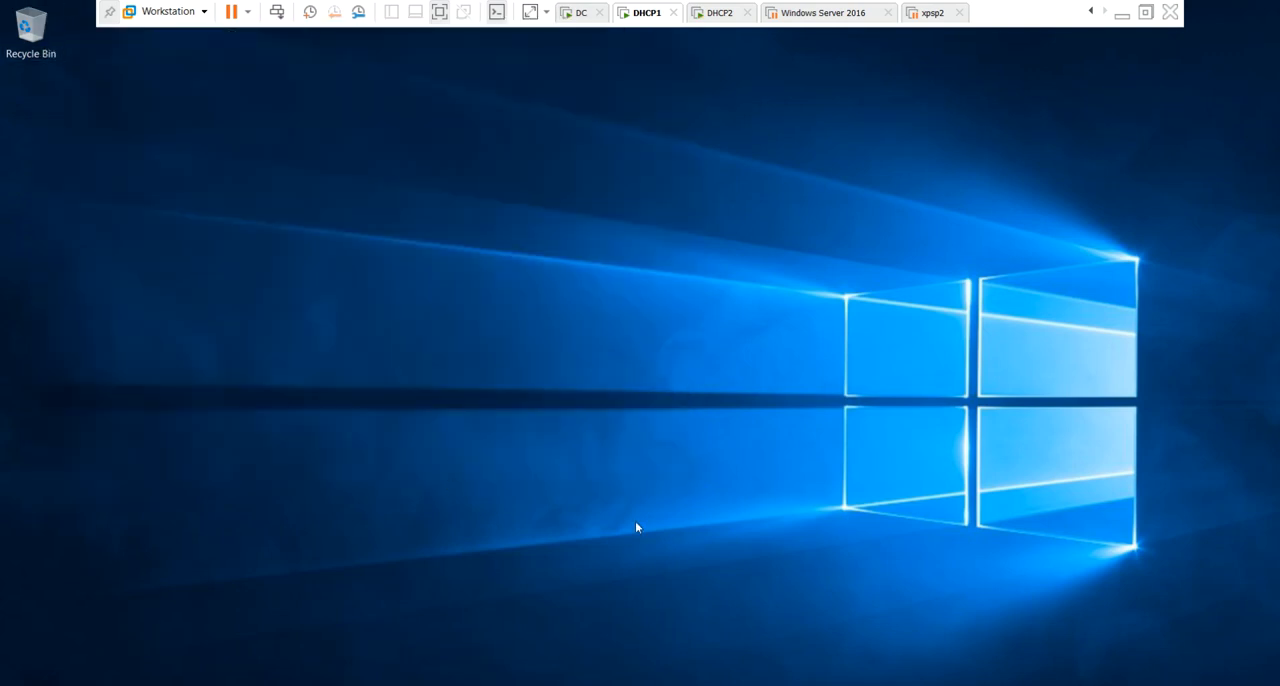
Run ncpa.cpl on DHCP1 and open the Internet Protocol Version 4 (TCP/IPv4) properties of the Ethernet0 adapter.
key("super+r")
key("BackSpace")
type("ncpa.cpl")
key("Return")
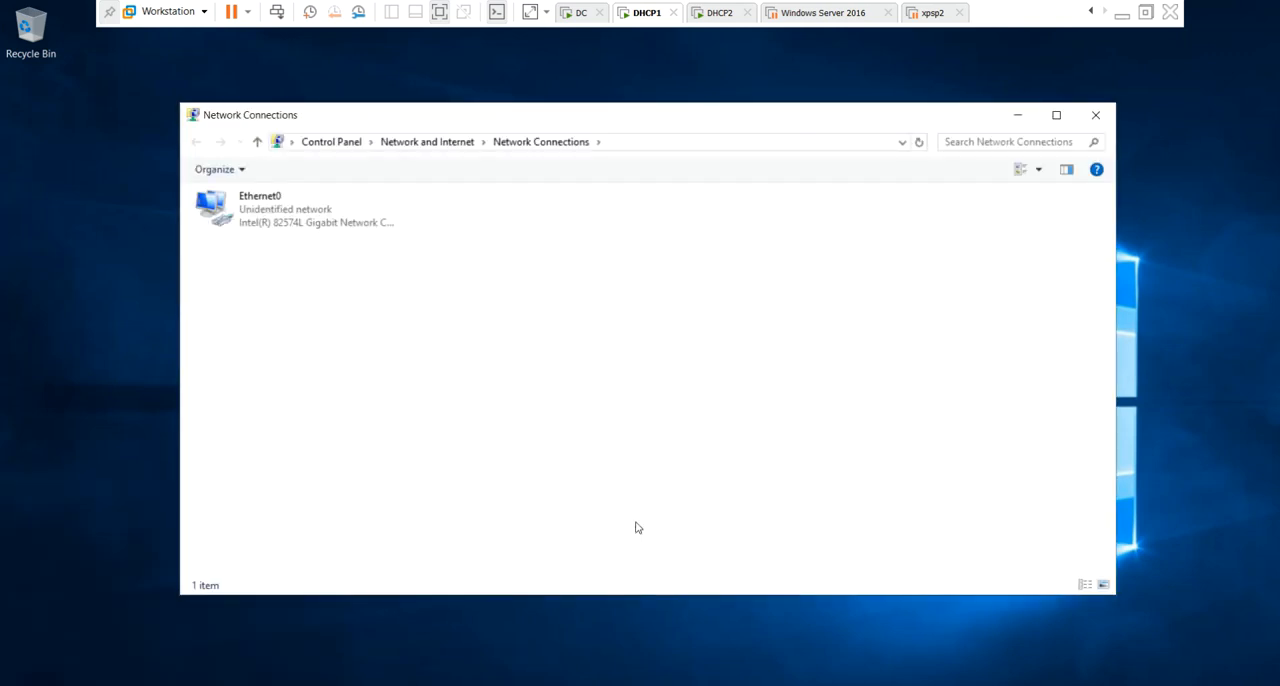
double_click(228, 203)
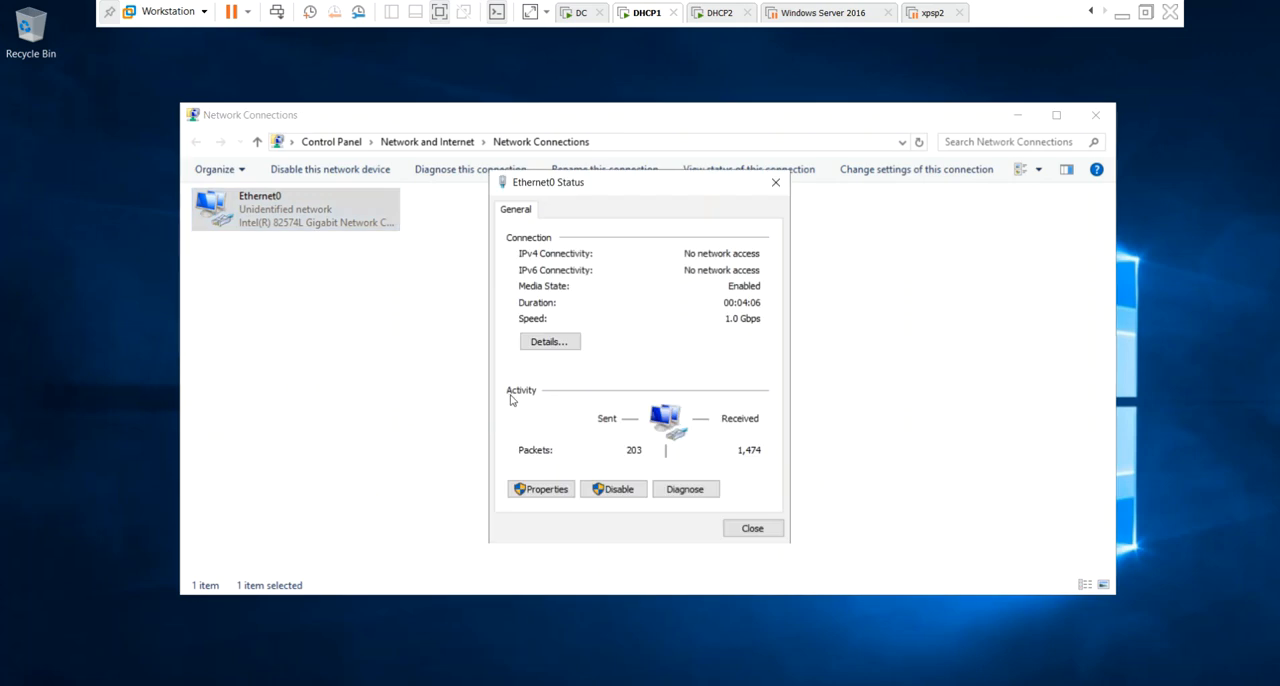
key("alt+p")
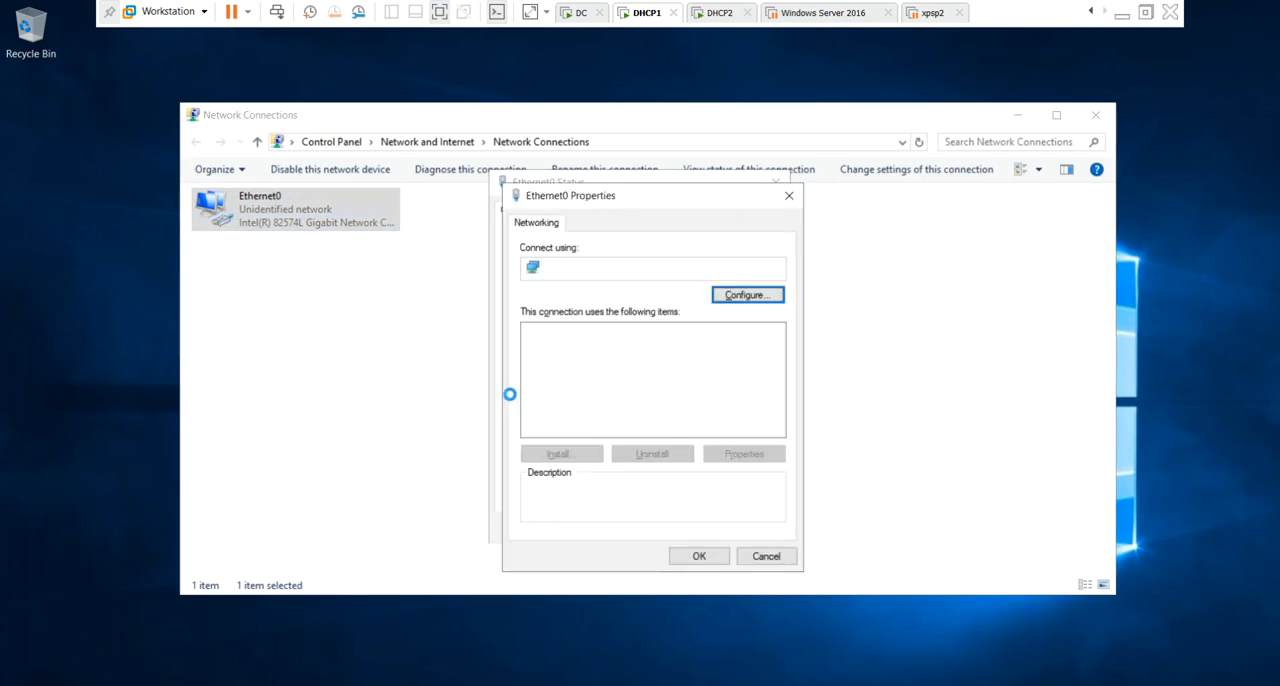
key("Tab")
key("Down")
key("Down")
Assign Ethernet0 on DHCP1 the static IP address 192.168.1.3 with subnet mask 255.255.255.0.
key("Down")
key("alt+r")
key("Down")
key("Tab")
type("192 . 1")
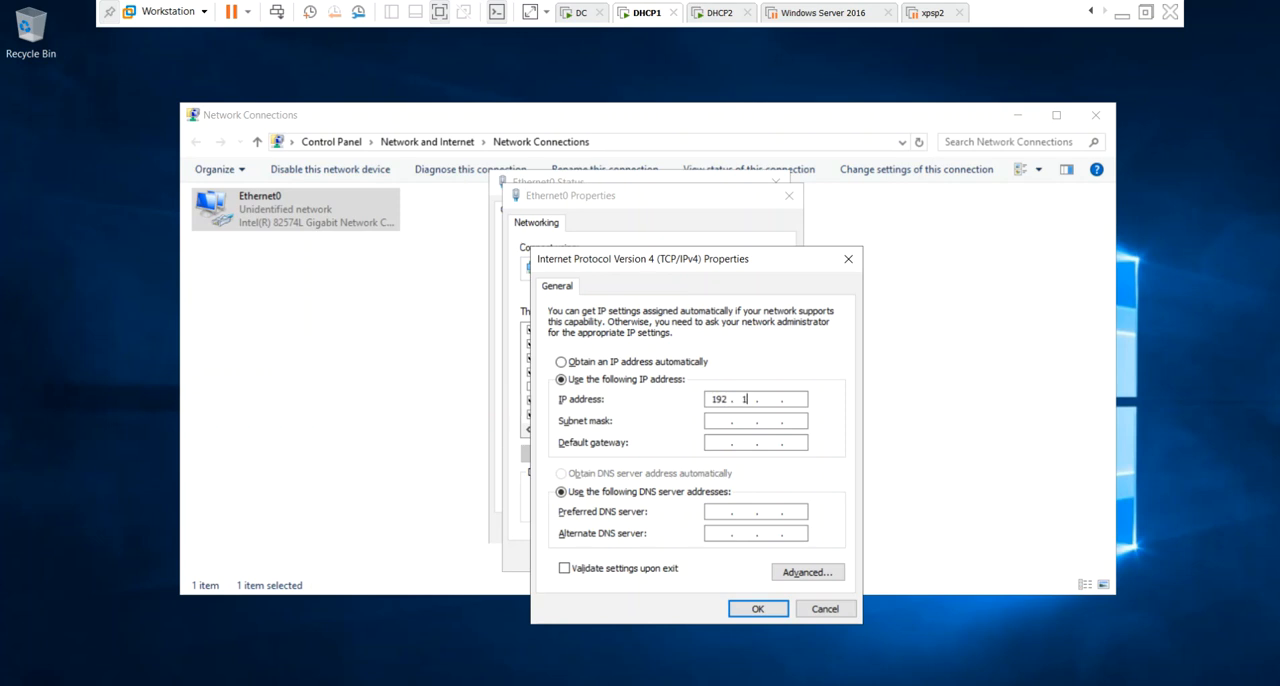
type("68 . 1 . 3")
key("Tab")
Set the default gateway to 192.168.1.1 and the preferred DNS server to 192.168.1.2, save, and close Network Connections.
key("Tab")
type("192 . 168 . 1 . 1")
key("Tab")
key("Tab")
type("192 . 168")
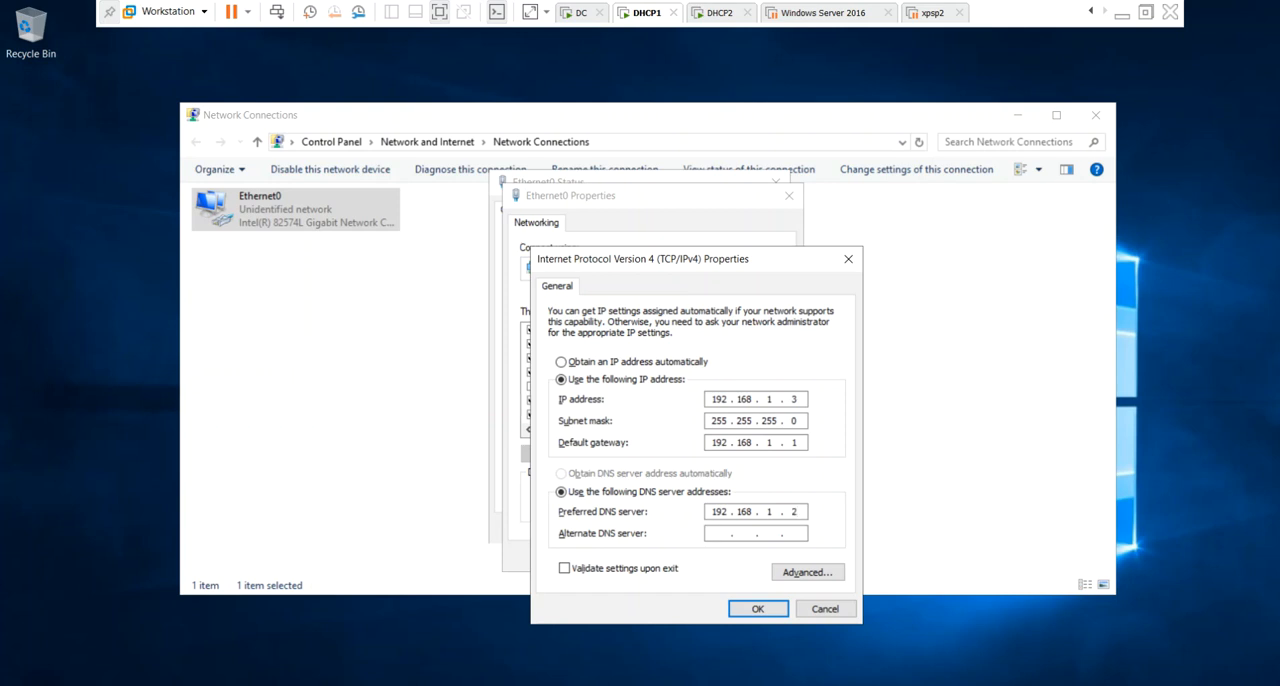
left_click(740, 608)
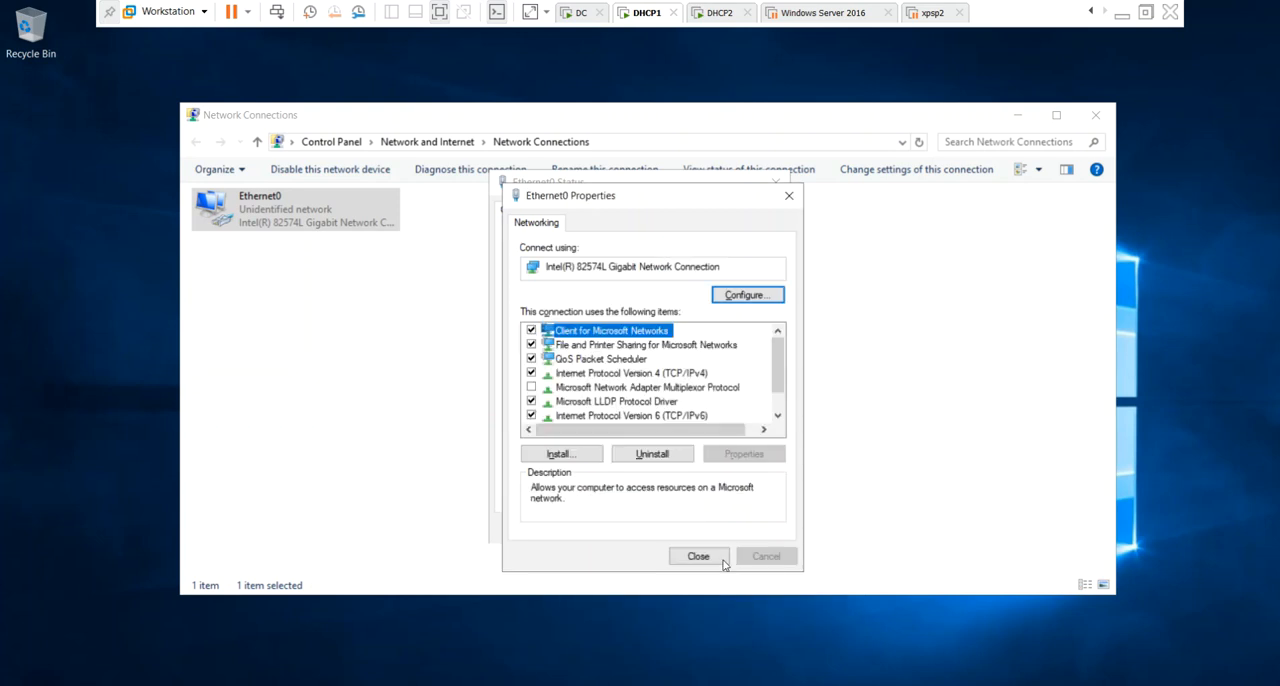
left_click(722, 559)
left_click(751, 528)
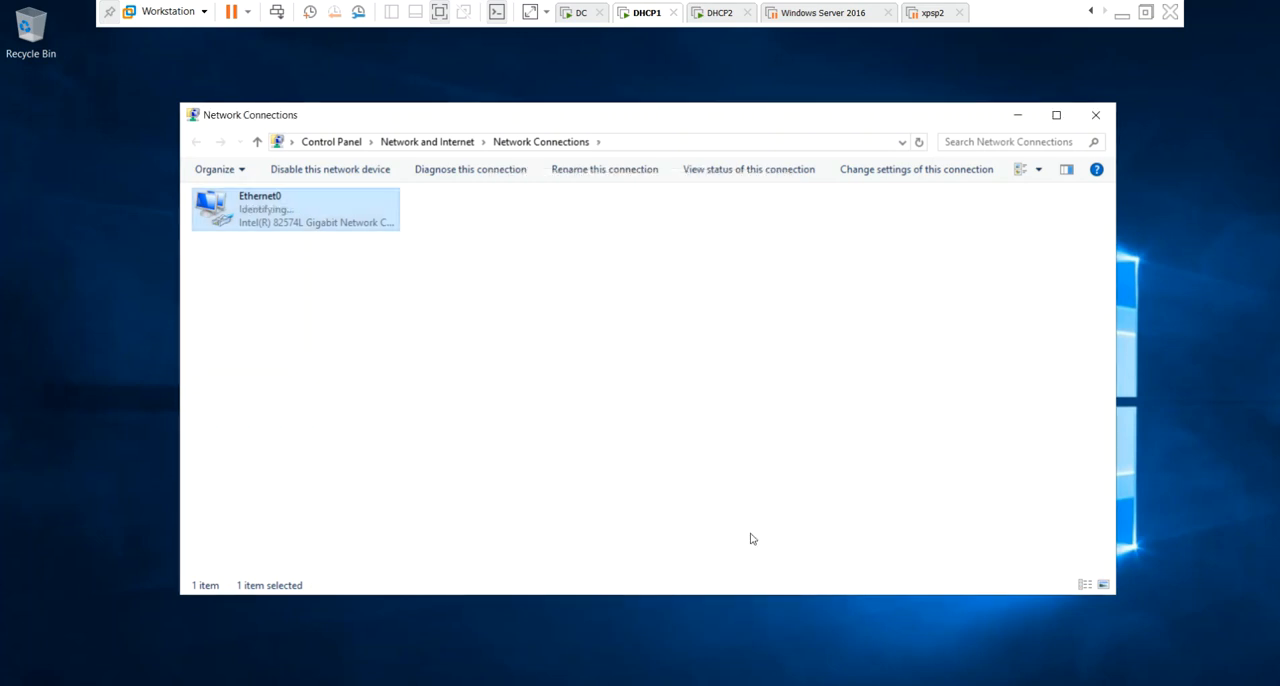
left_click(1095, 114)
Run sysdm.cpl on DHCP1 and submit a change of its membership from the workgroup to the domain india.com.
key("super+r")
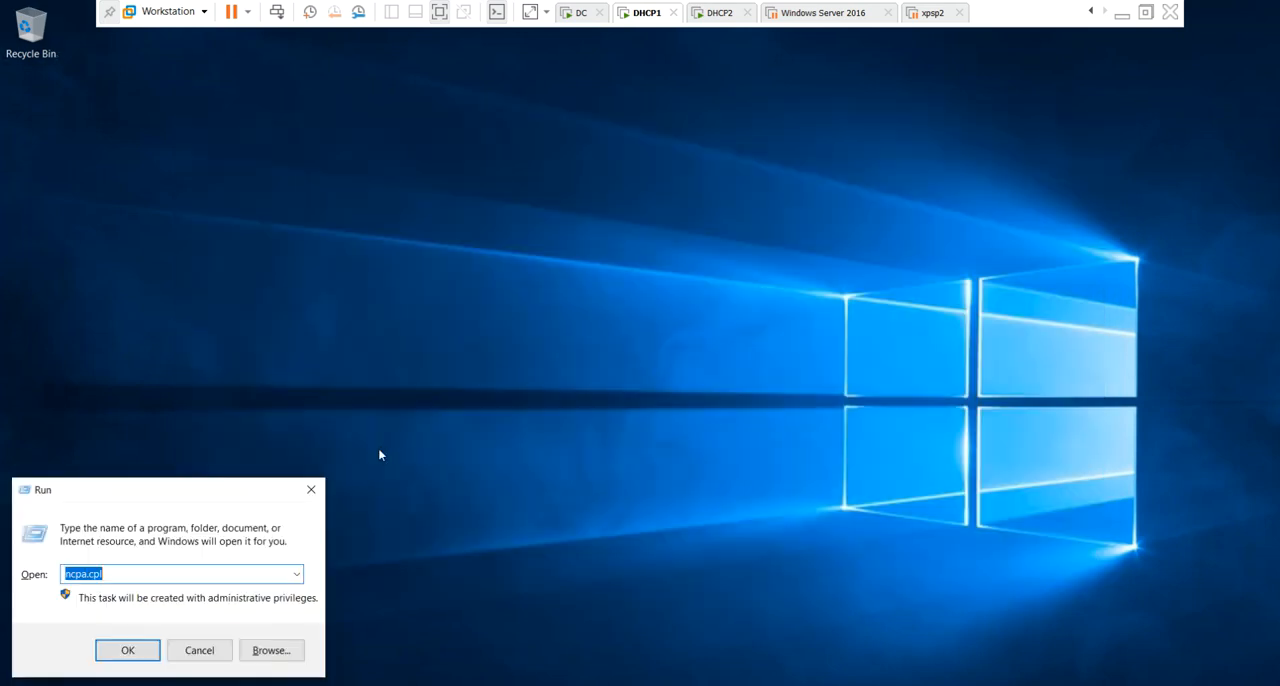
type("sysdm.cpl")
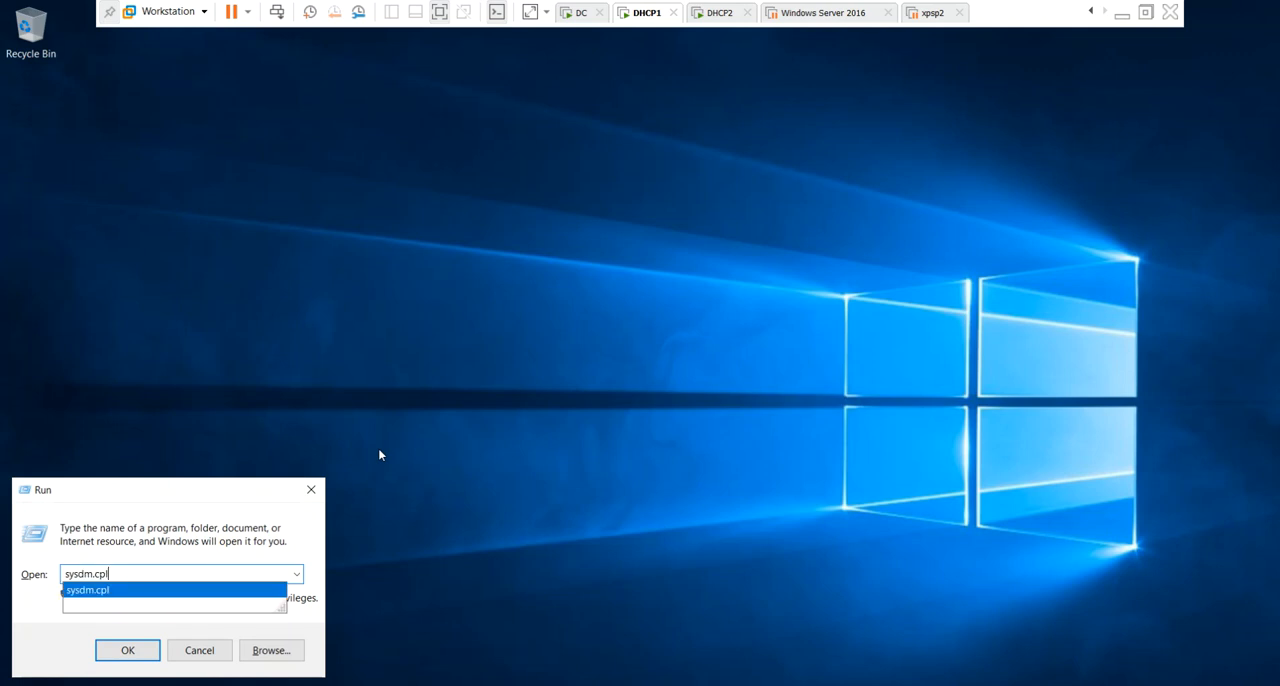
key("Return")
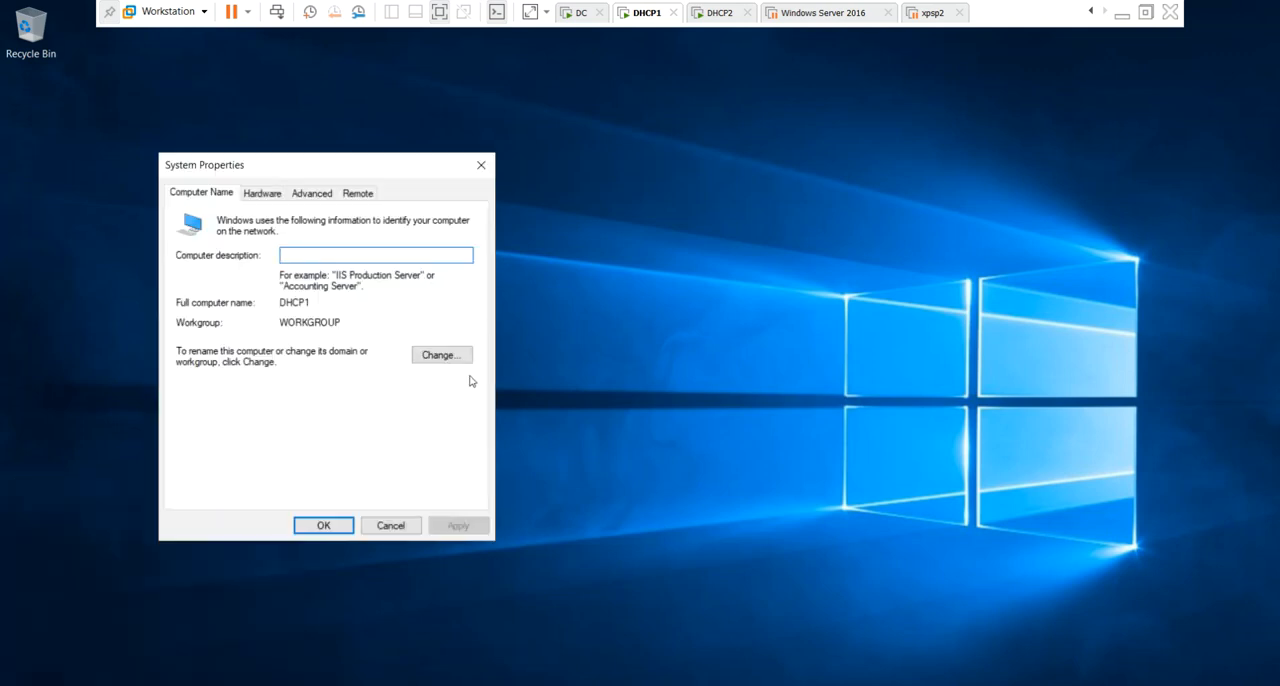
left_click(456, 364)
left_click(193, 389)
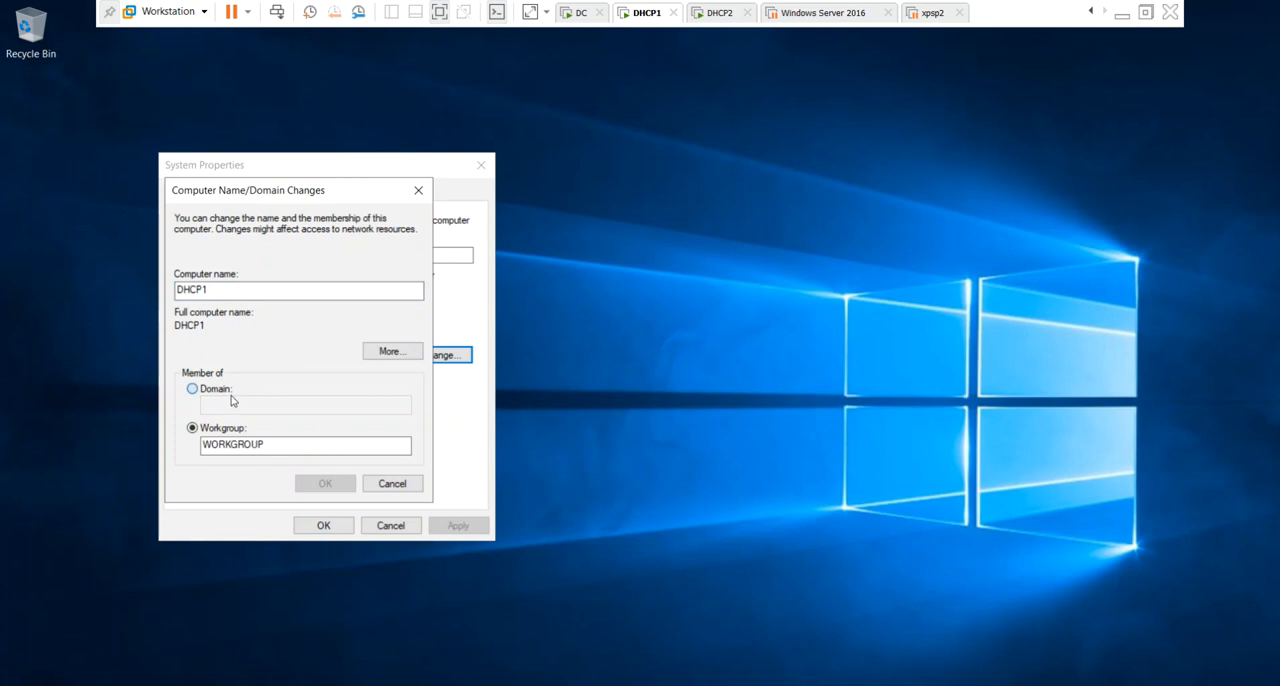
type("india")
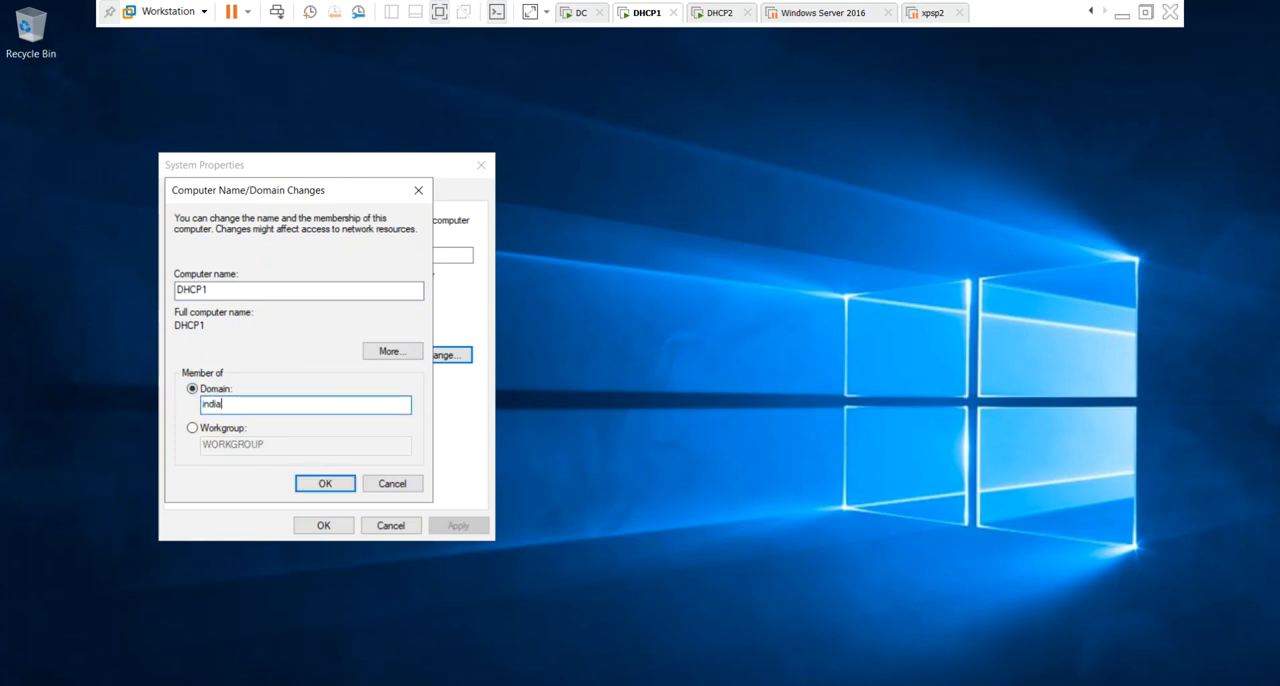
type(".com")
key("Return")
Authorize the domain join with the administrator account and its password.
type("ad")
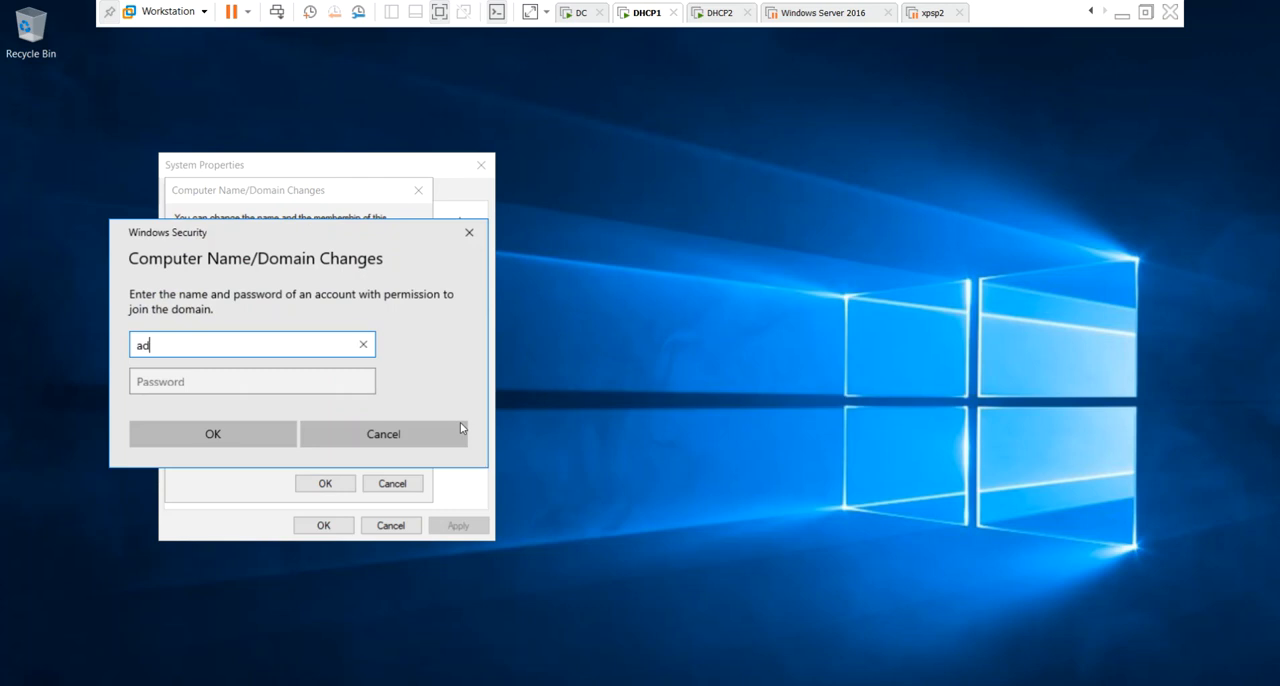
type("ministrator")
key("Tab")
type("•••••")
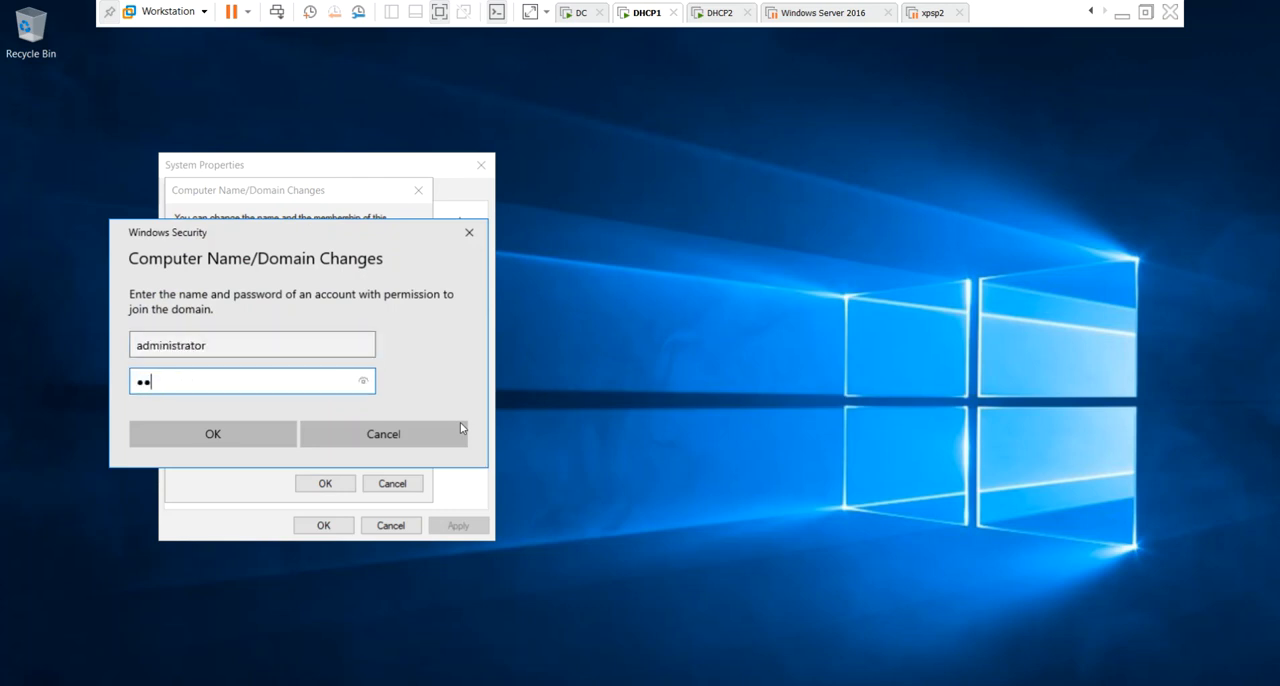
type("•••••")
key("Return")
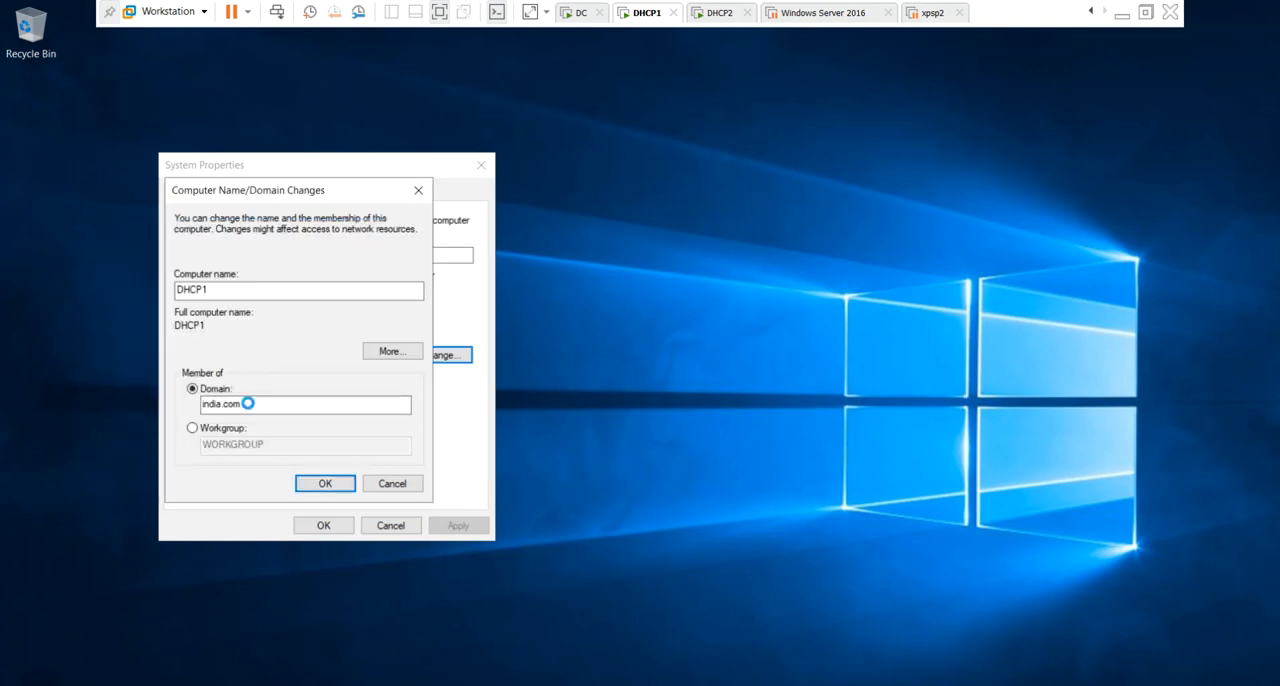
Acknowledge the domain join and restart messages, close System Properties, and restart DHCP1 immediately.
left_click(729, 416)
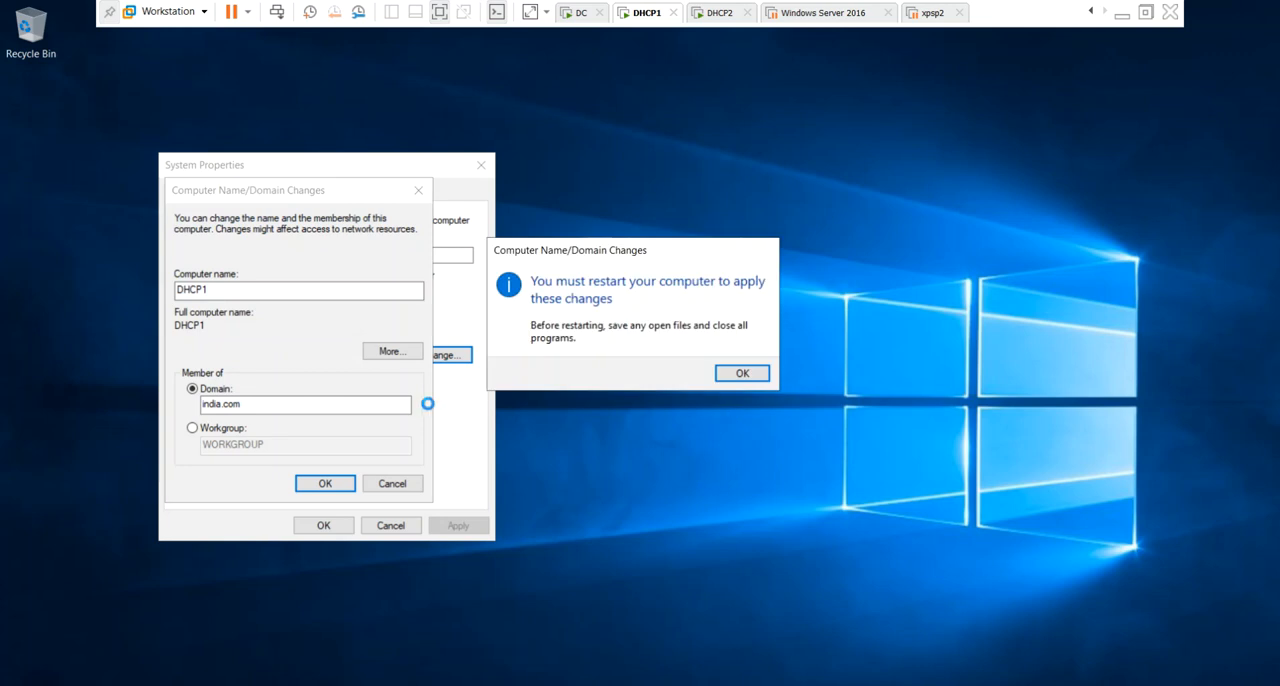
left_click(737, 372)
left_click(323, 525)
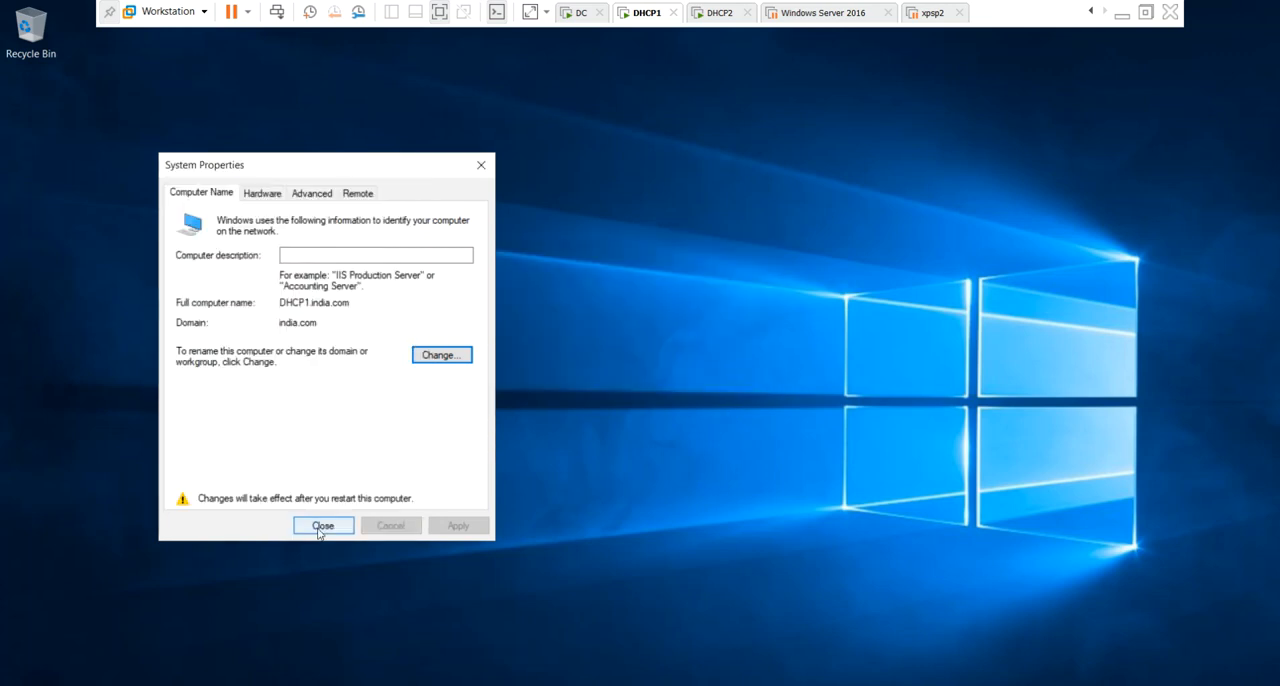
left_click(628, 376)
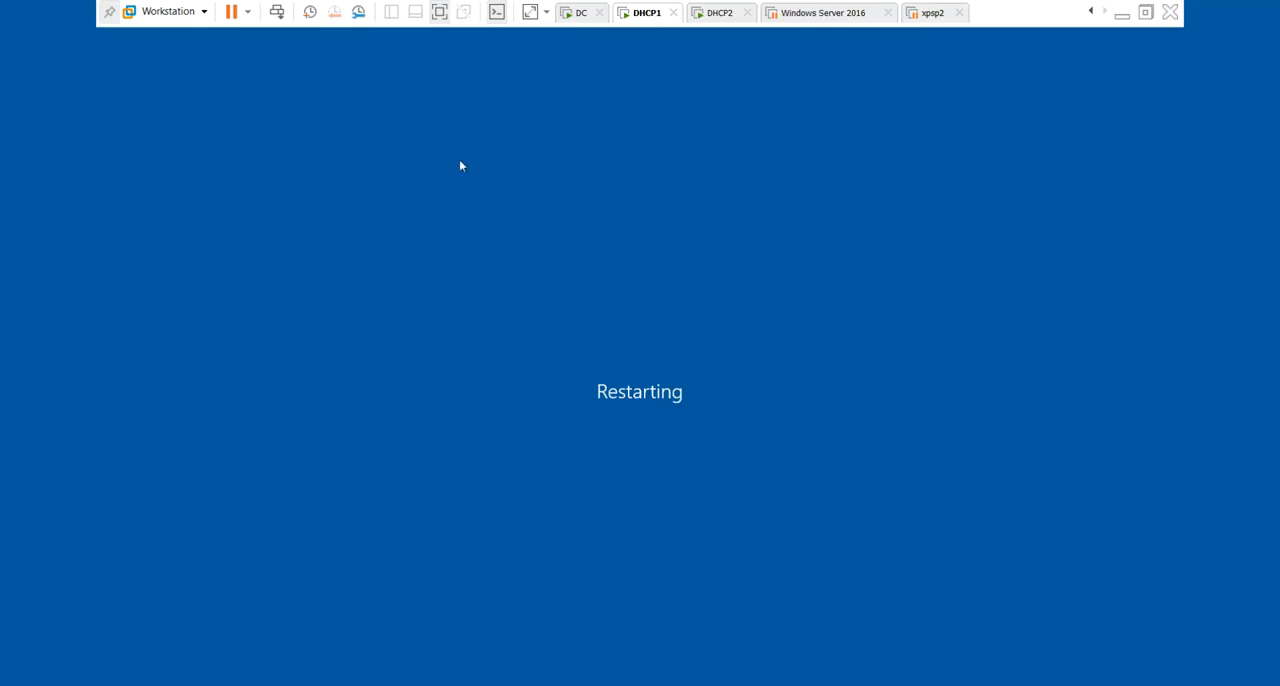
Switch to the DHCP2 virtual machine and open the IPv4 properties of its Ethernet0 adapter through ncpa.cpl.
left_click(719, 13)
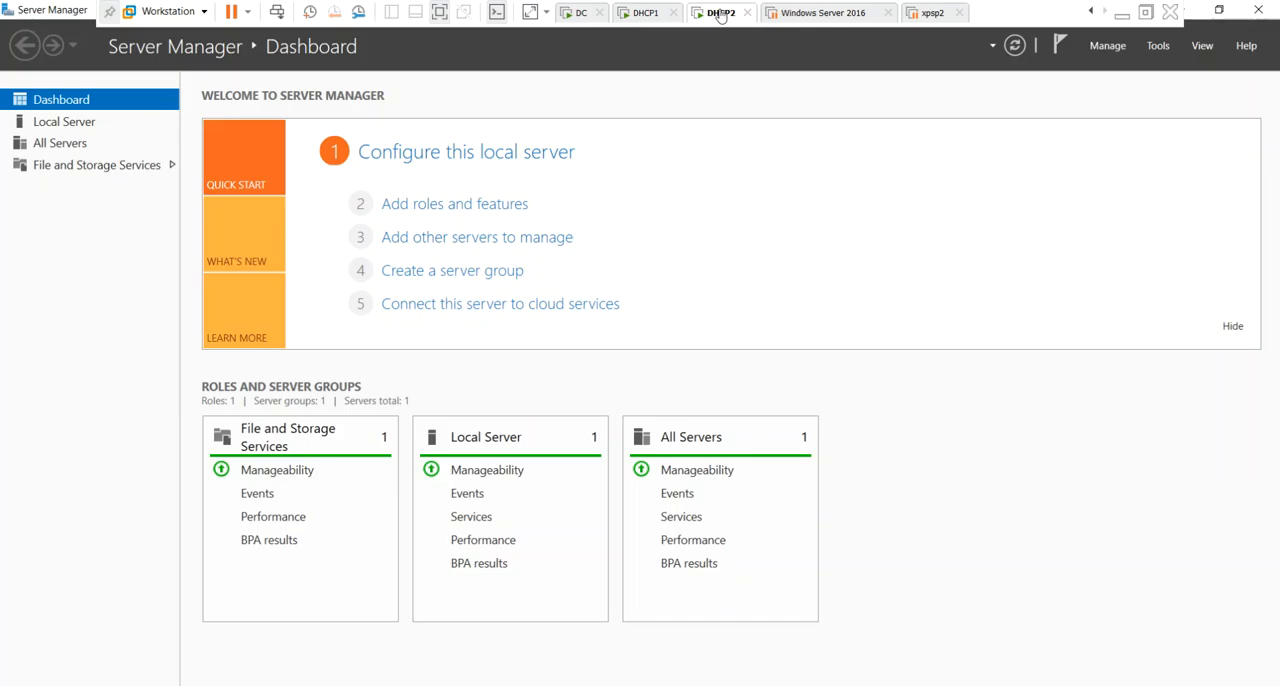
key("super+r")
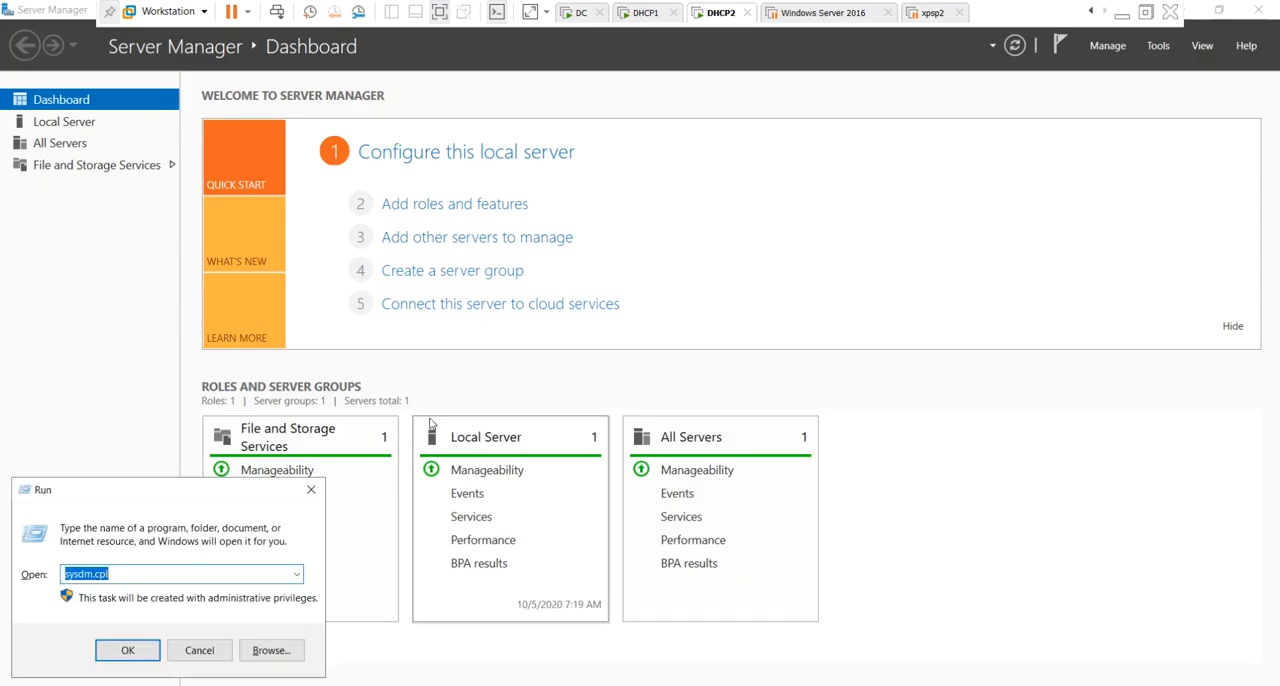
type("ncpa")
key("Return")
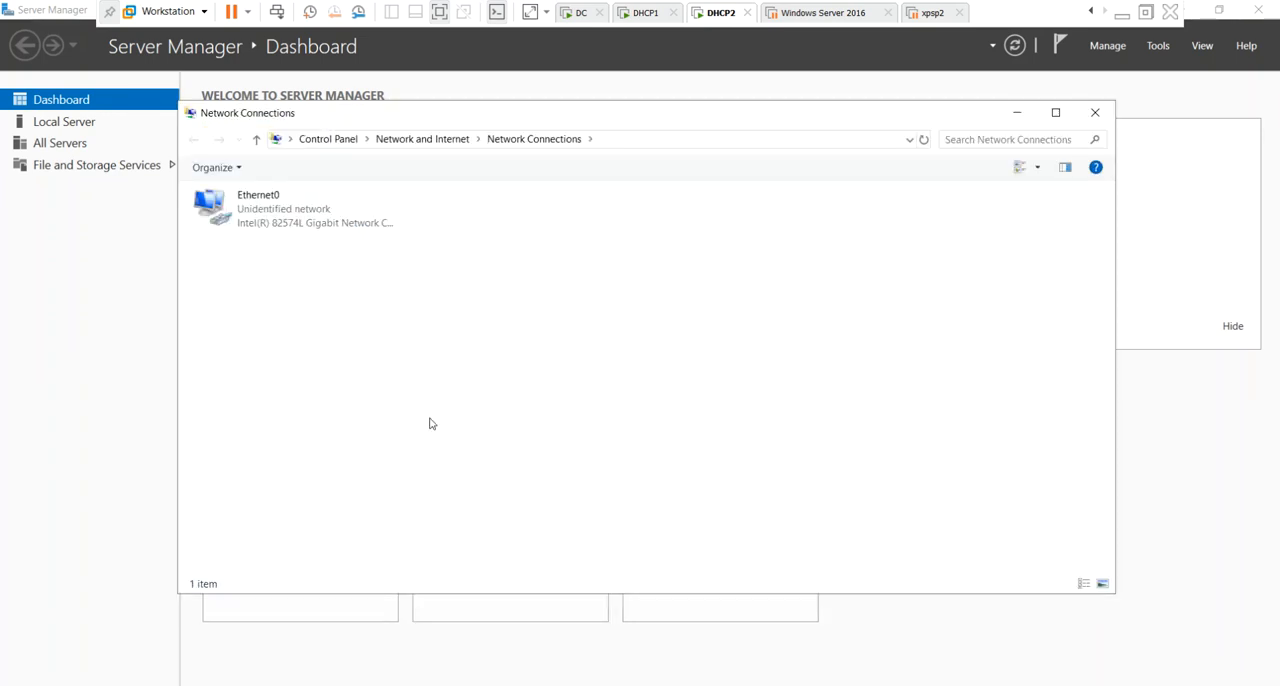
key("Down")
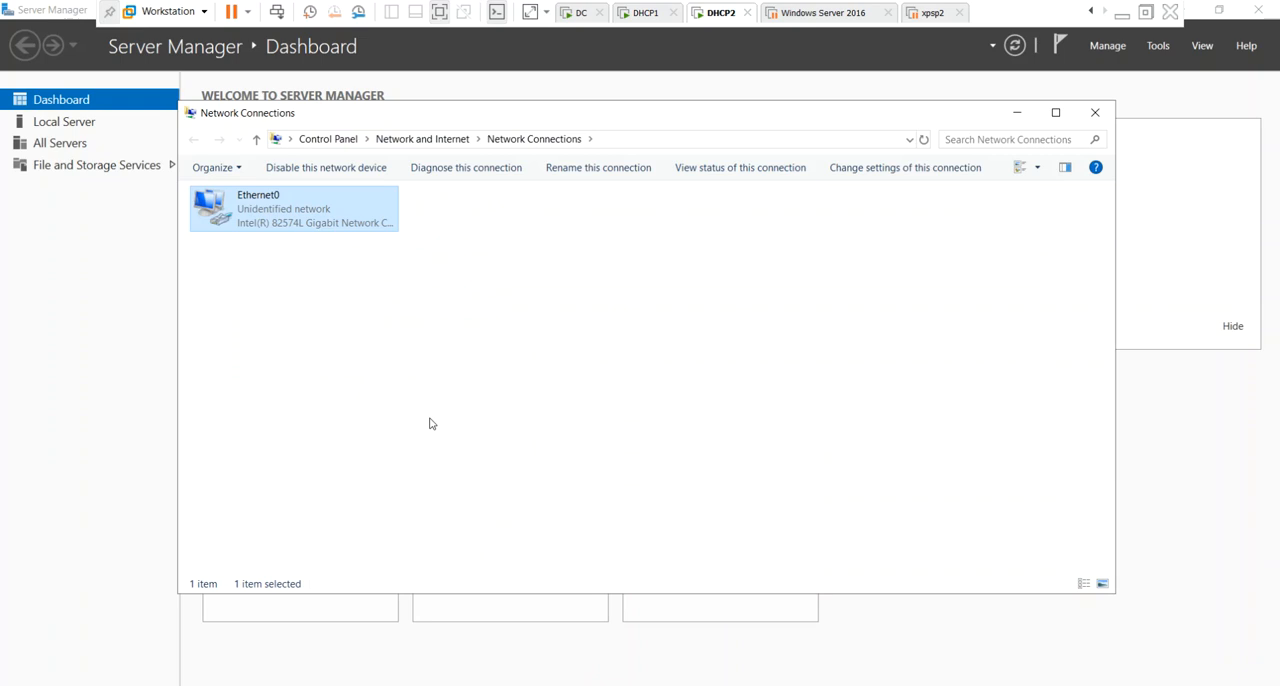
key("Return")
key("alt+p")
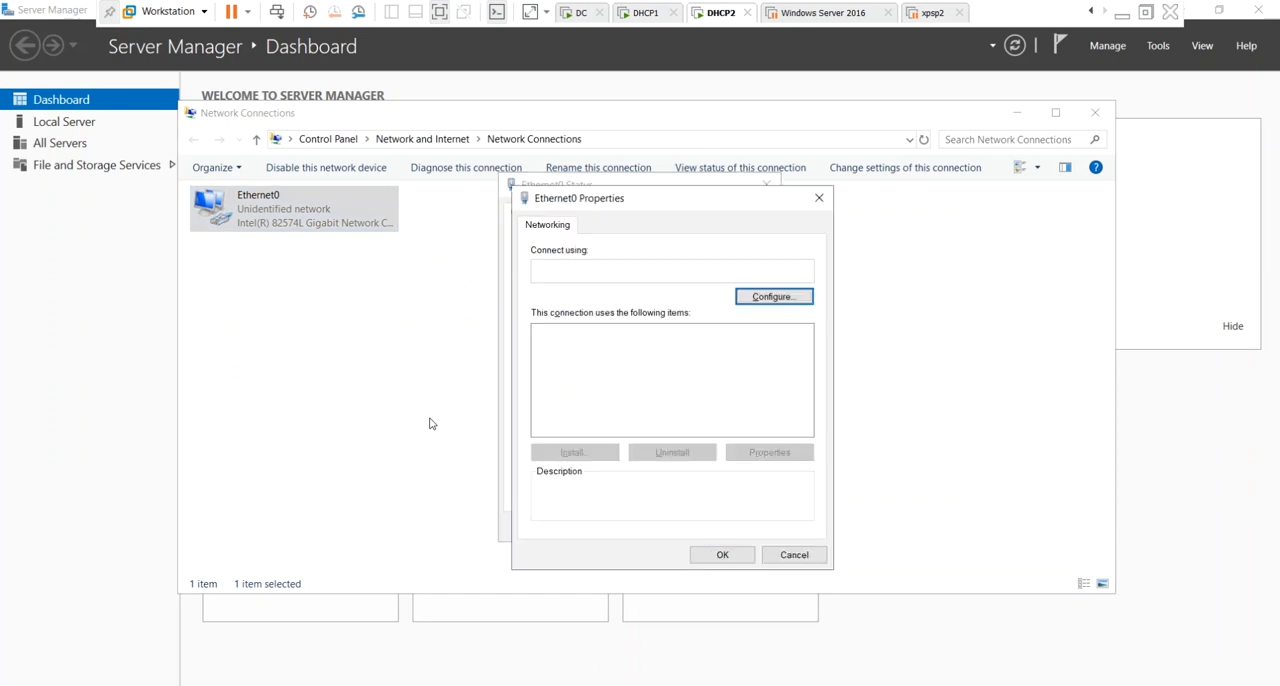
key("Up")
key("alt+r")
Configure Ethernet0 on DHCP2 with static IP address 192.168.1.4 and default gateway 192.168.1.1, and save the IPv4 settings.
key("alt+s")
key("Tab")
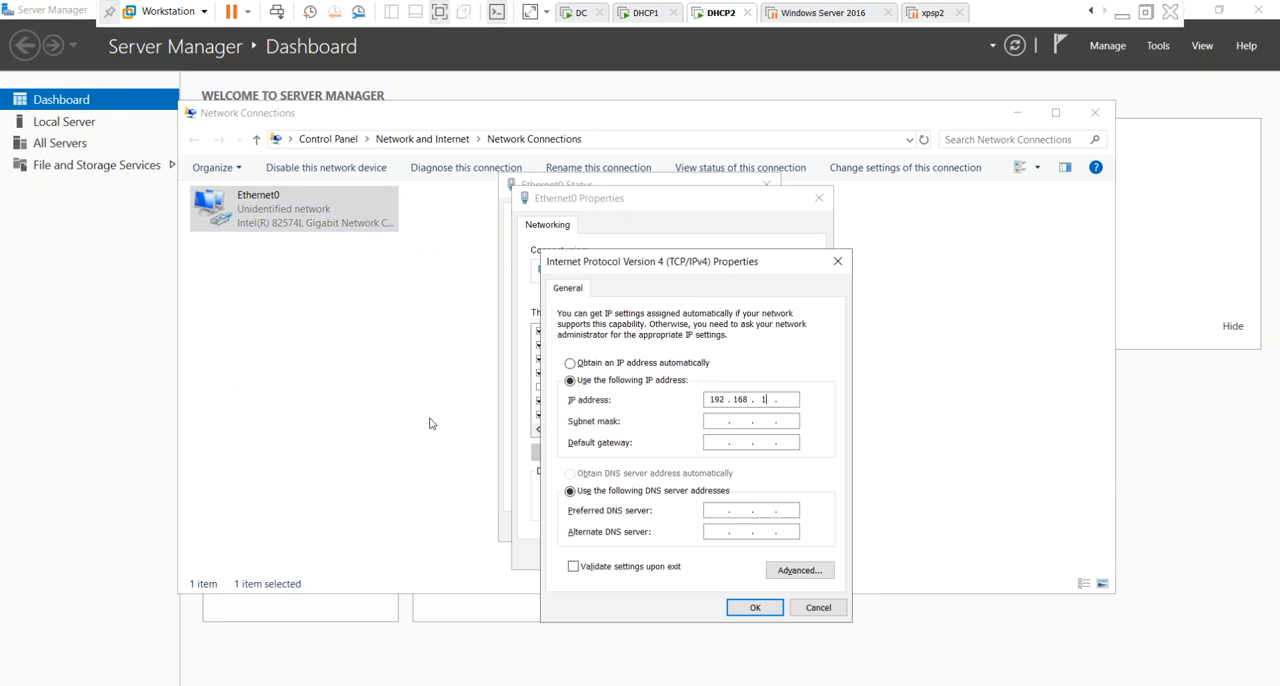
type("192.168.1.4")
key("Tab")
key("Tab")
type("192.168.1.1")
Close the Ethernet0 Properties and Status dialogs and the Network Connections window on DHCP2.
key("Tab")
key("Tab")
key("Tab")
key("Tab")
key("Tab")
key("Tab")
key("Return")
key("Tab")
key("Tab")
key("Tab")
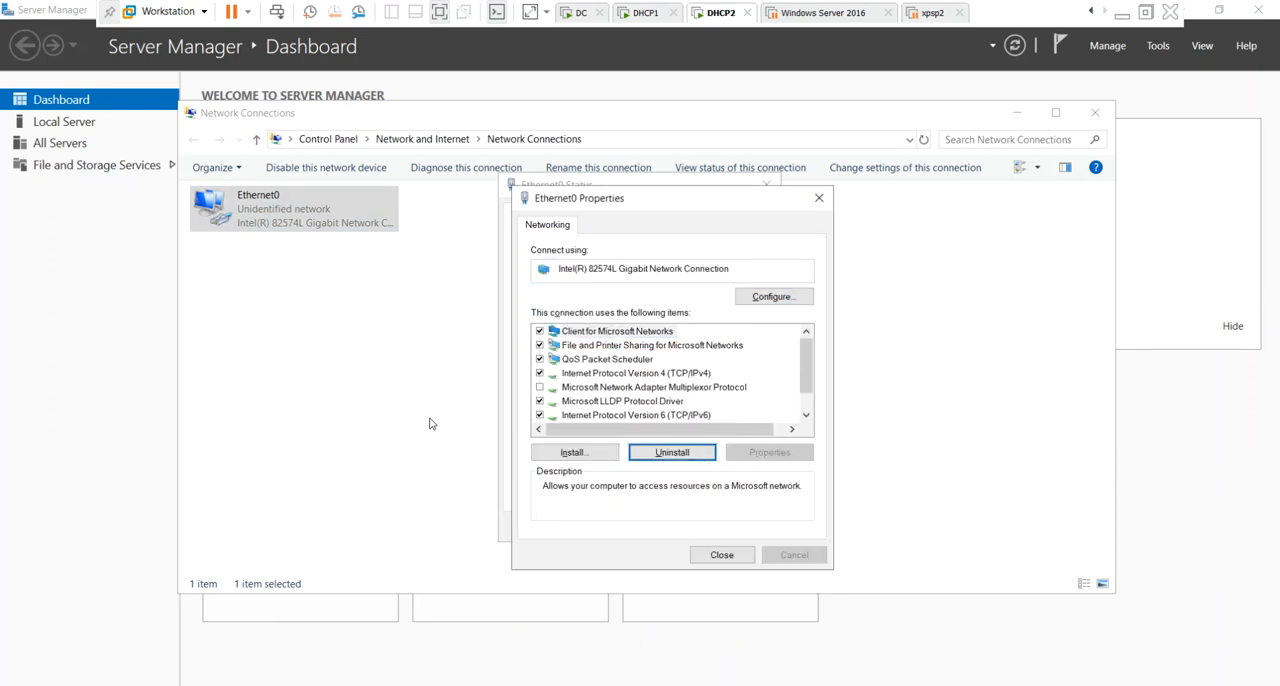
key("Return")
key("Tab")
key("Tab")
key("Tab")
key("Return")
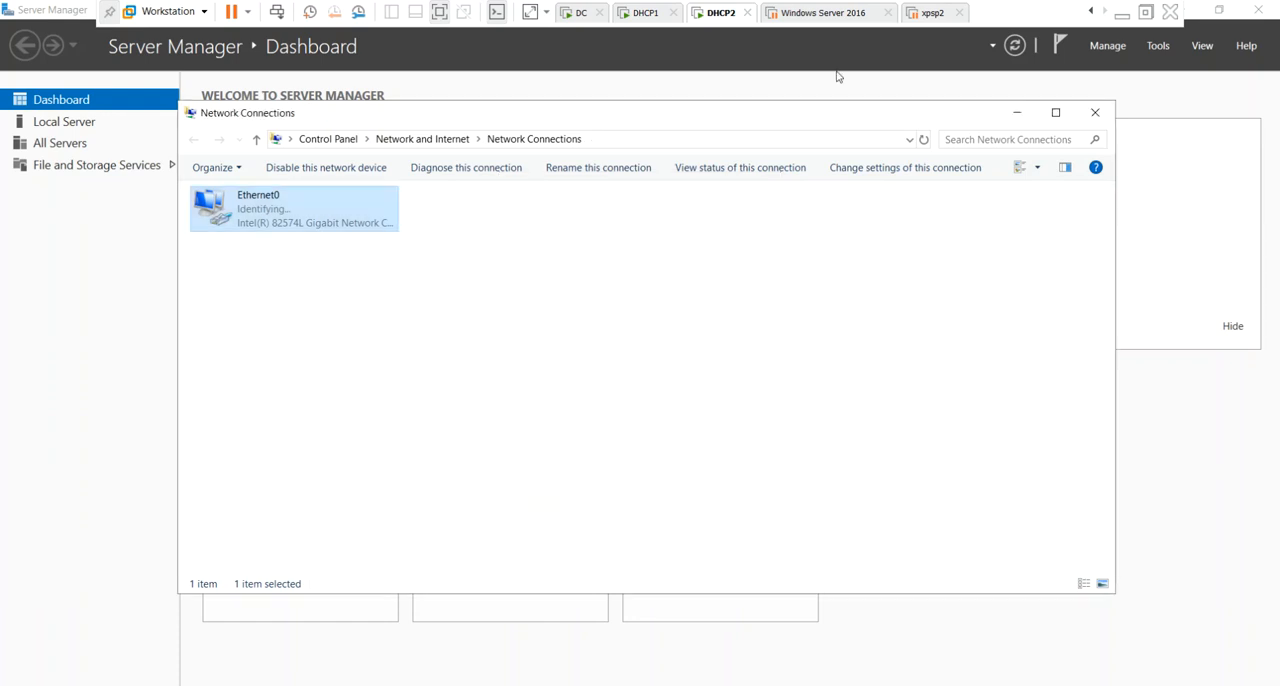
left_click(1095, 112)
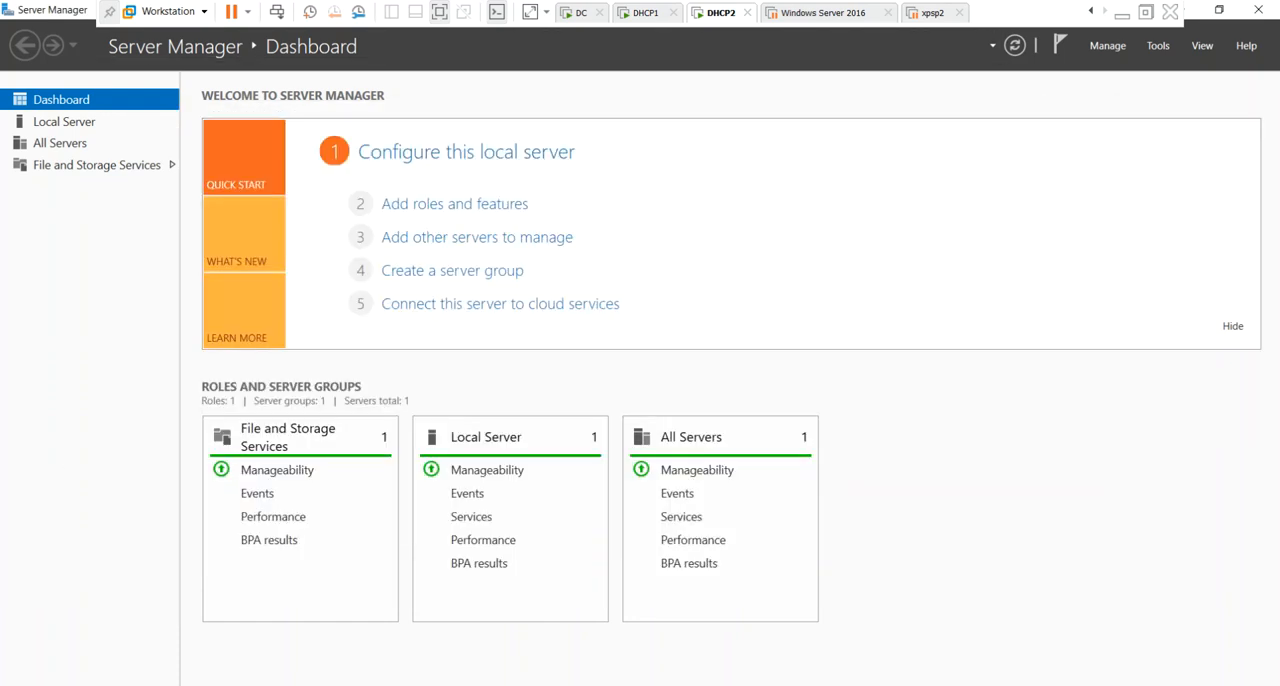
Run sysdm.cpl on DHCP2 and open the settings for changing the computer name and domain.
key("super+r")
type("sys")
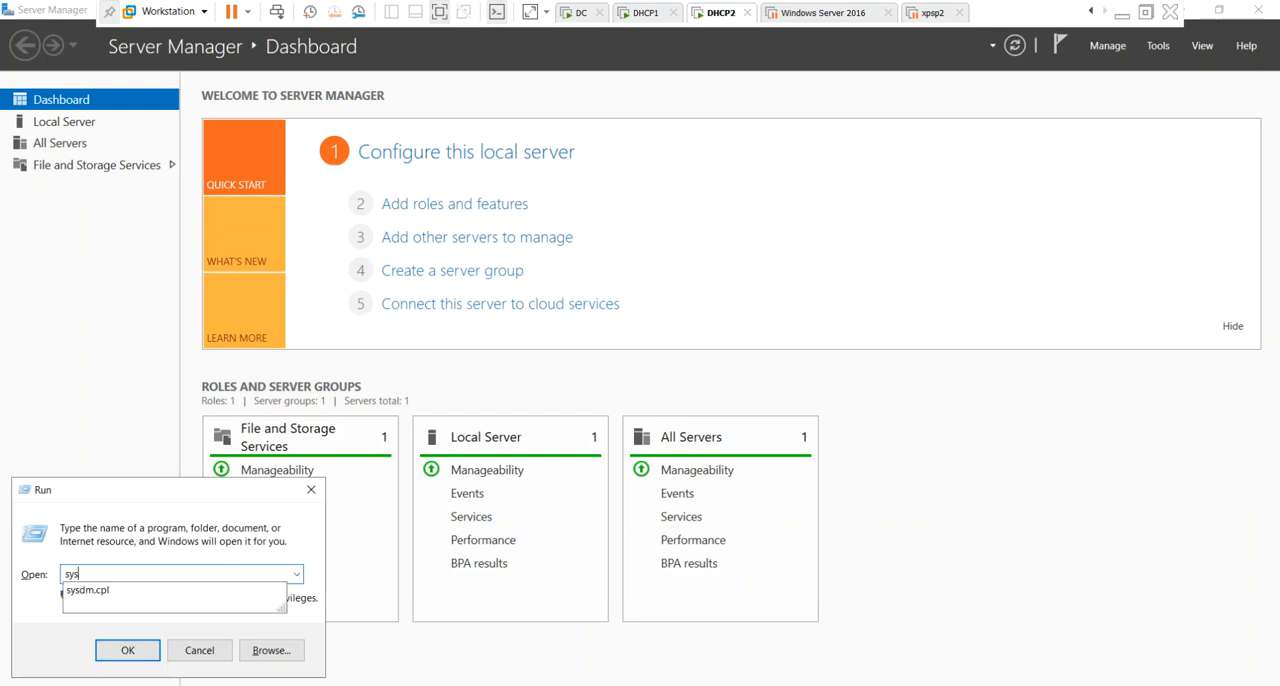
key("Down")
key("Return")
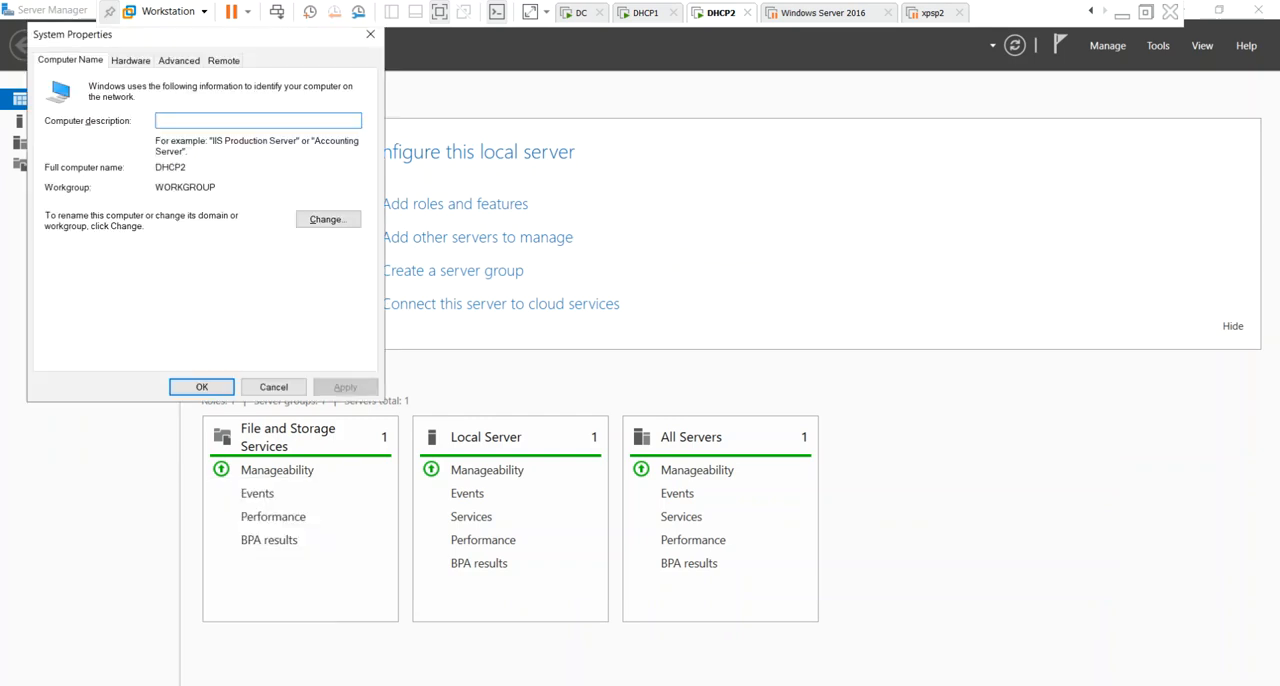
left_click(340, 219)
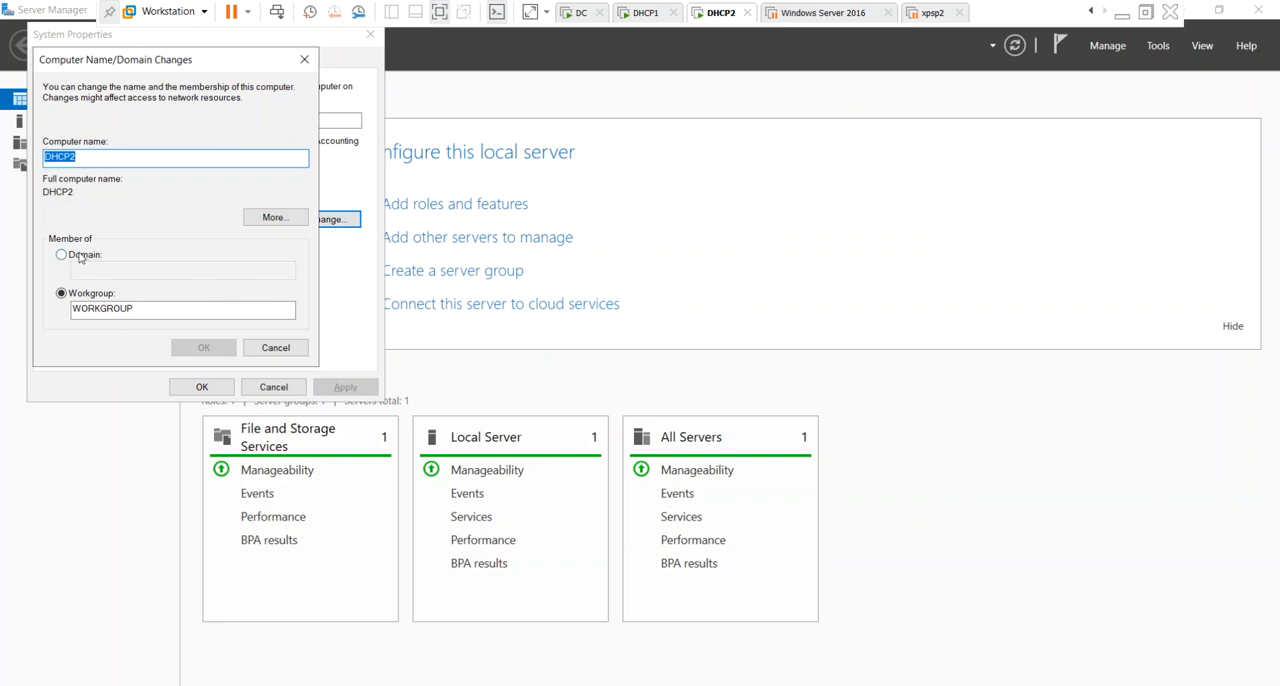
Set DHCP2's membership to the domain india.com and submit the change.
left_click(84, 255)
left_click(93, 272)
type("india.com")
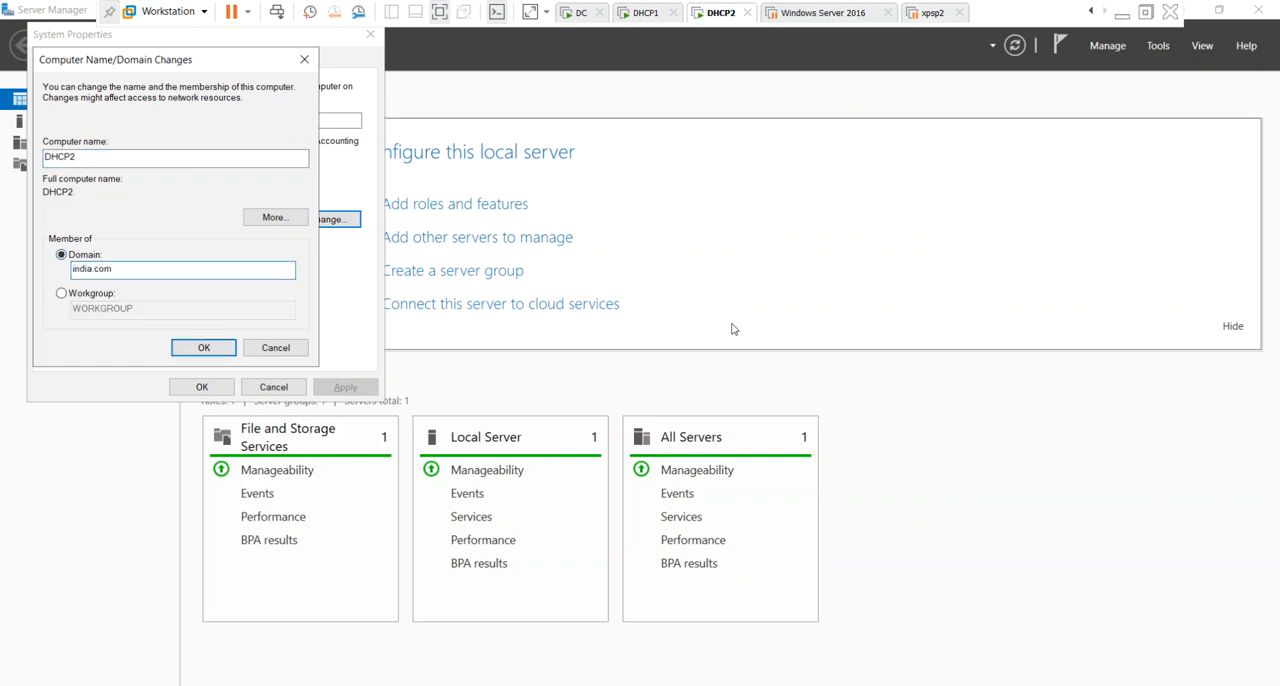
key("Return")
Authorize the domain join with the administrator account and its password.
type("administrator")
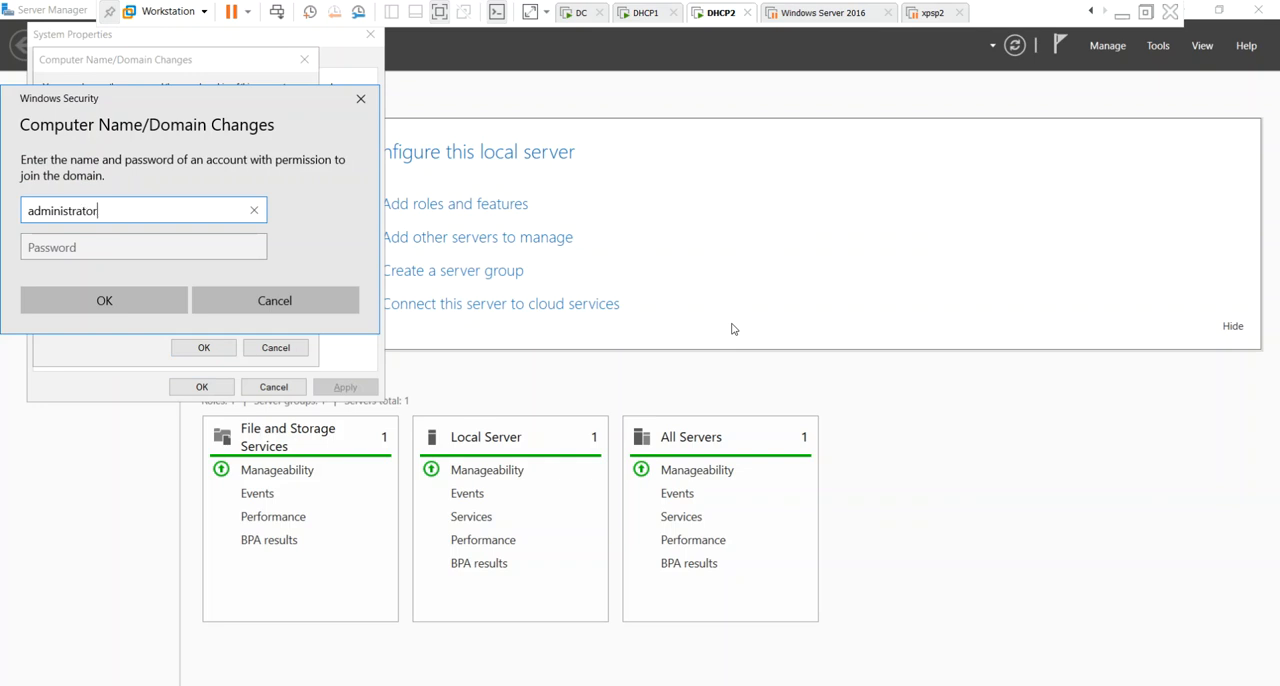
key("Tab")
type("P")
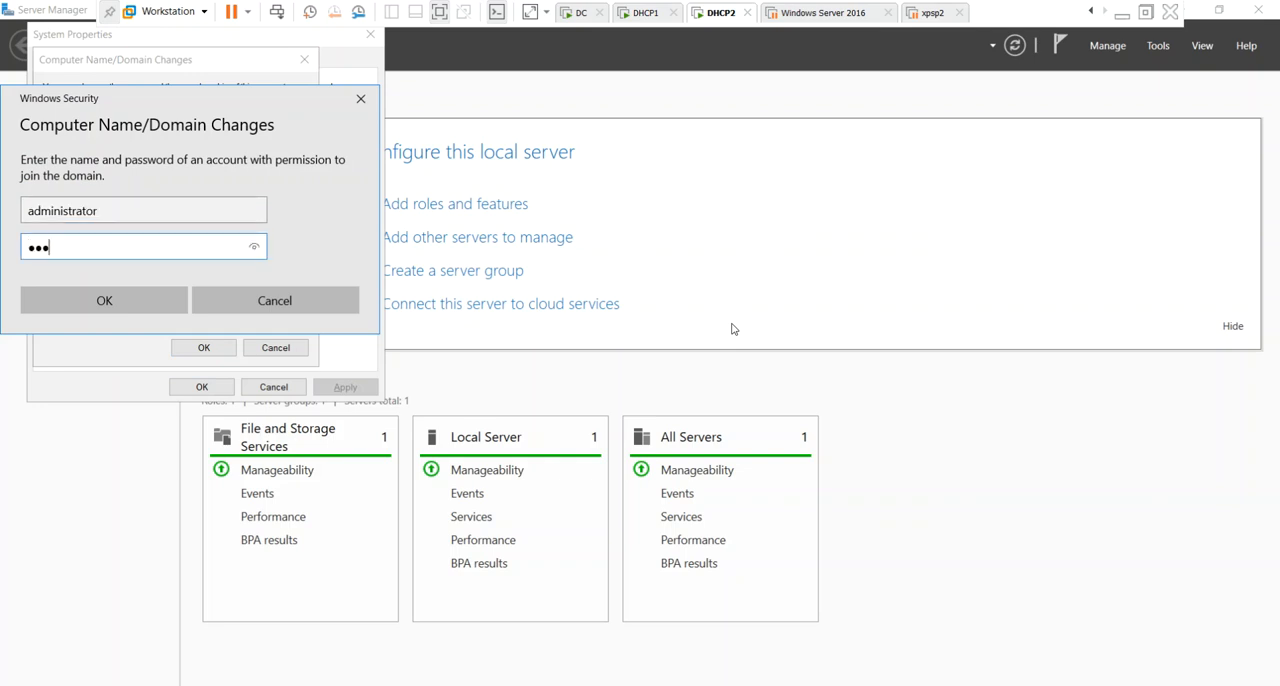
type("●●●●●●●●")
key("Return")
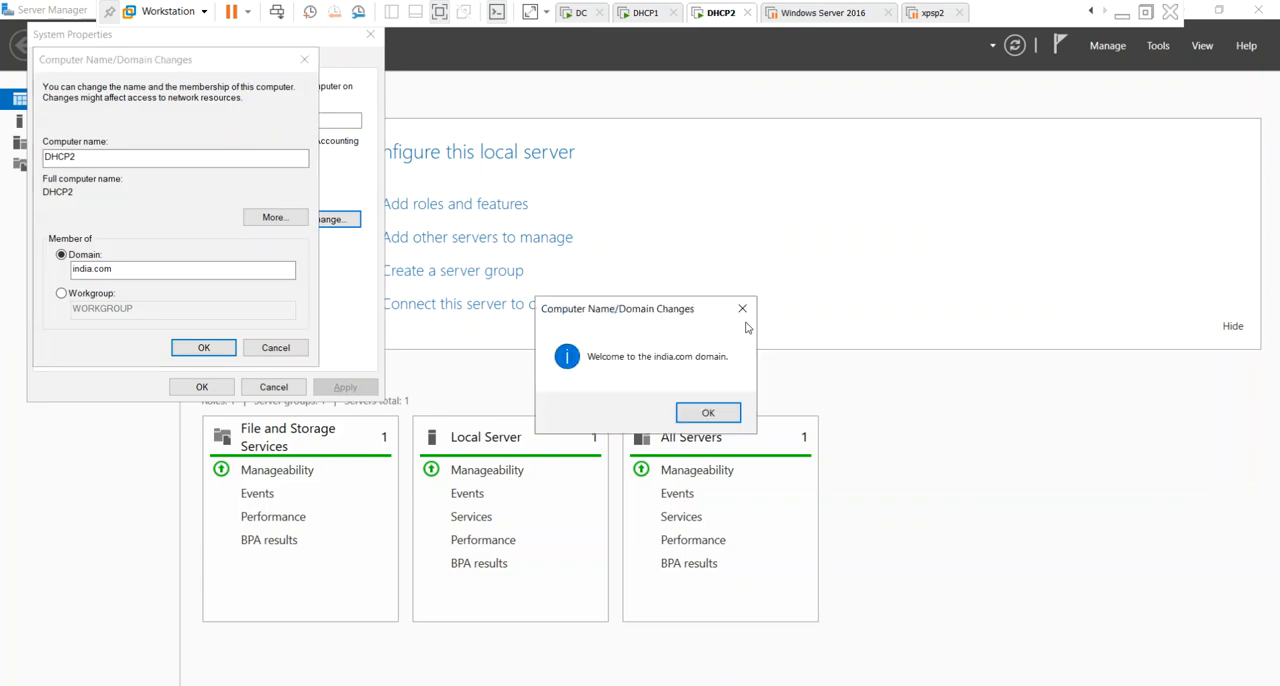
Acknowledge the domain welcome and restart messages, close System Properties, and restart DHCP2 immediately.
left_click(708, 413)
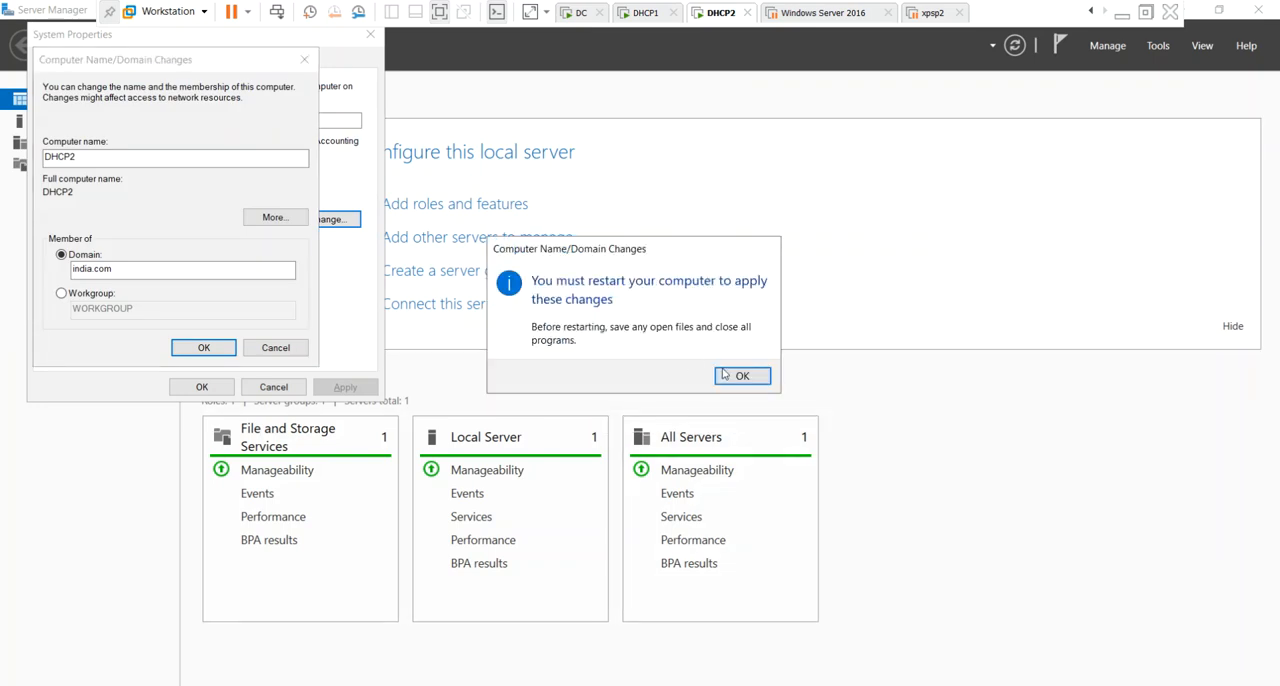
left_click(727, 376)
left_click(201, 387)
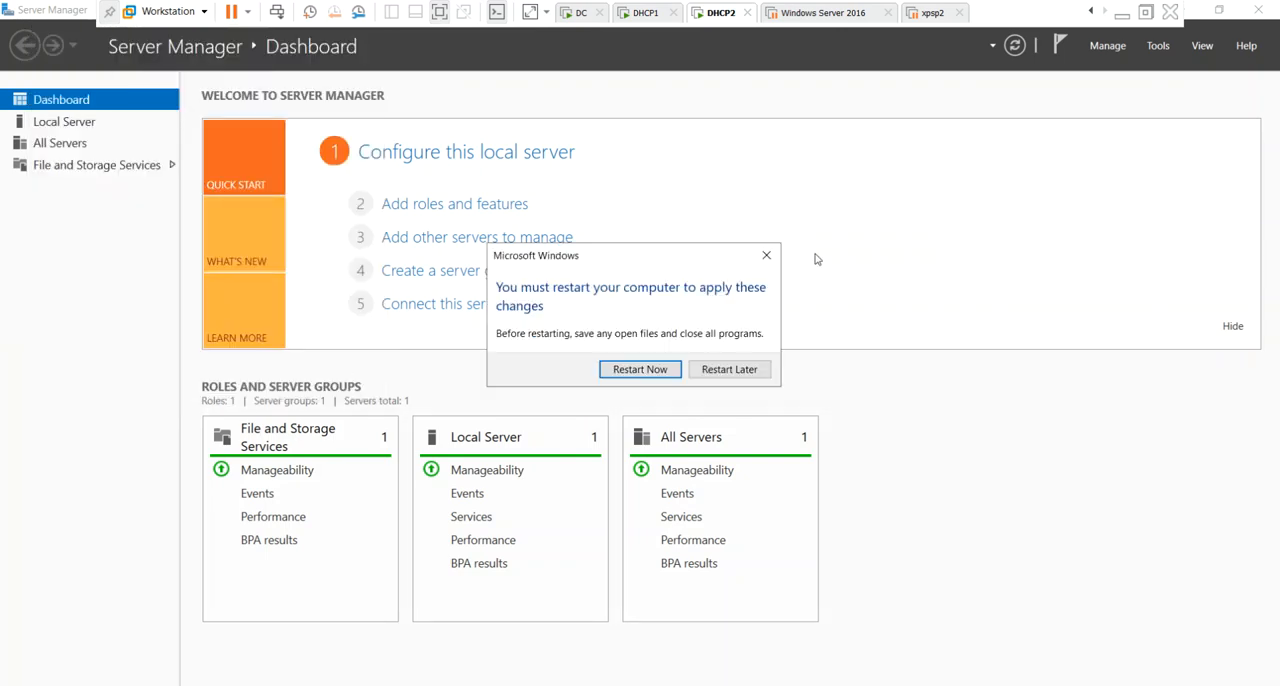
left_click(640, 369)
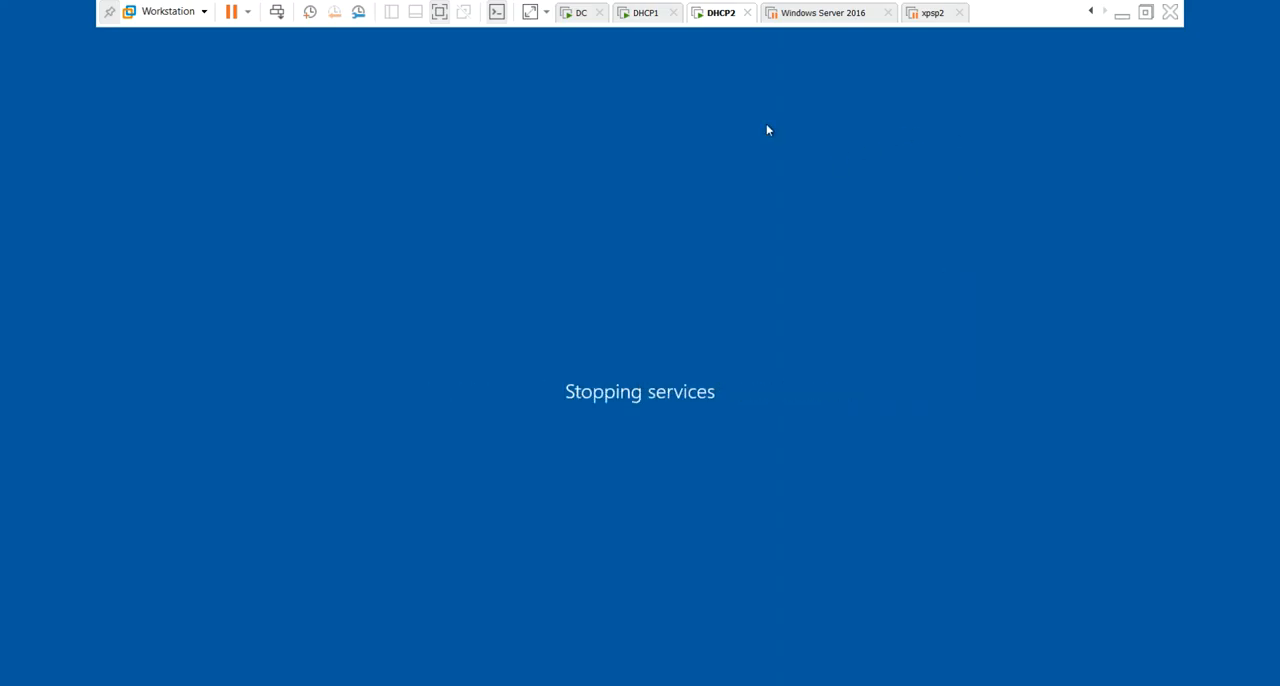
Switch to the DC virtual machine, unlock it, and sign in as INDIA\Administrator with the account password.
left_click(638, 18)
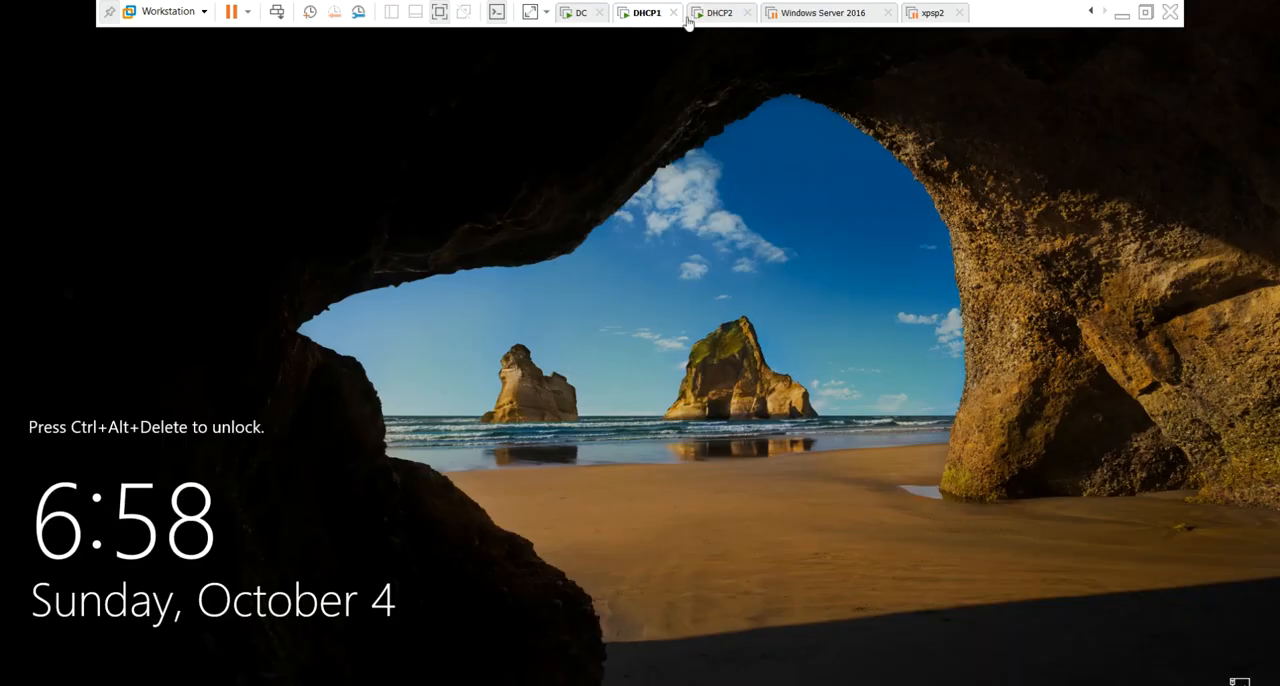
left_click(737, 12)
left_click(578, 20)
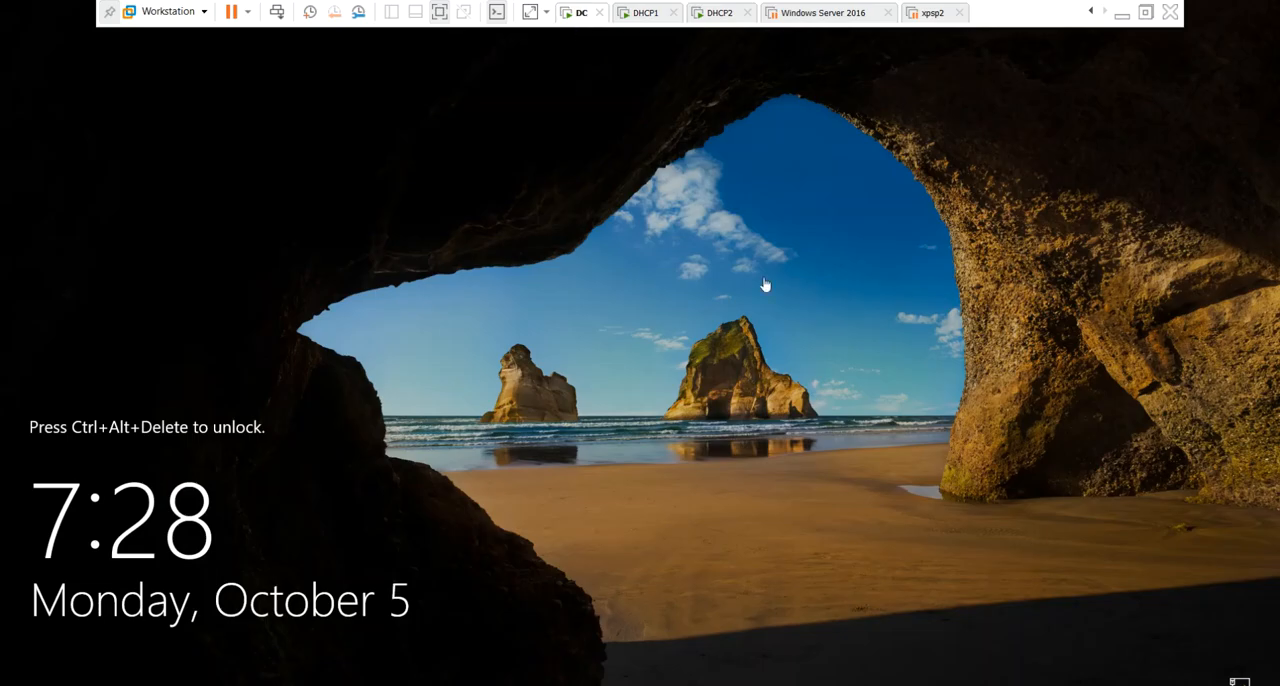
left_click(277, 11)
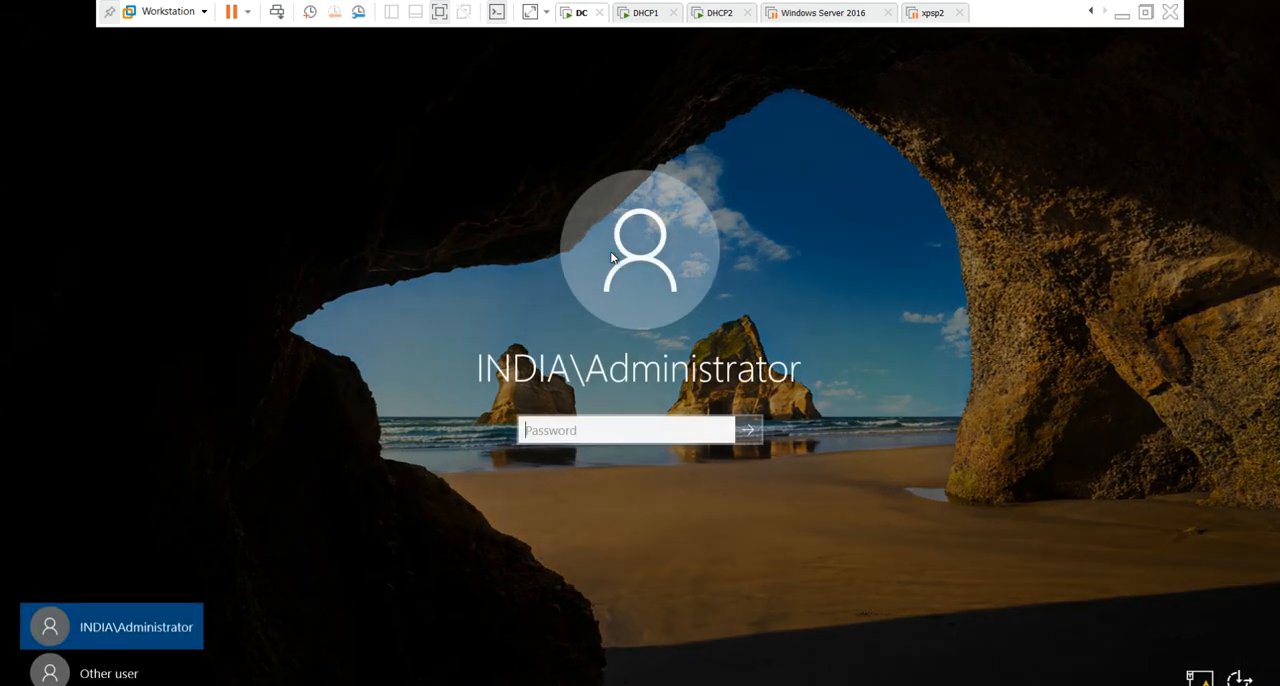
type("••••••••")
key("Return")
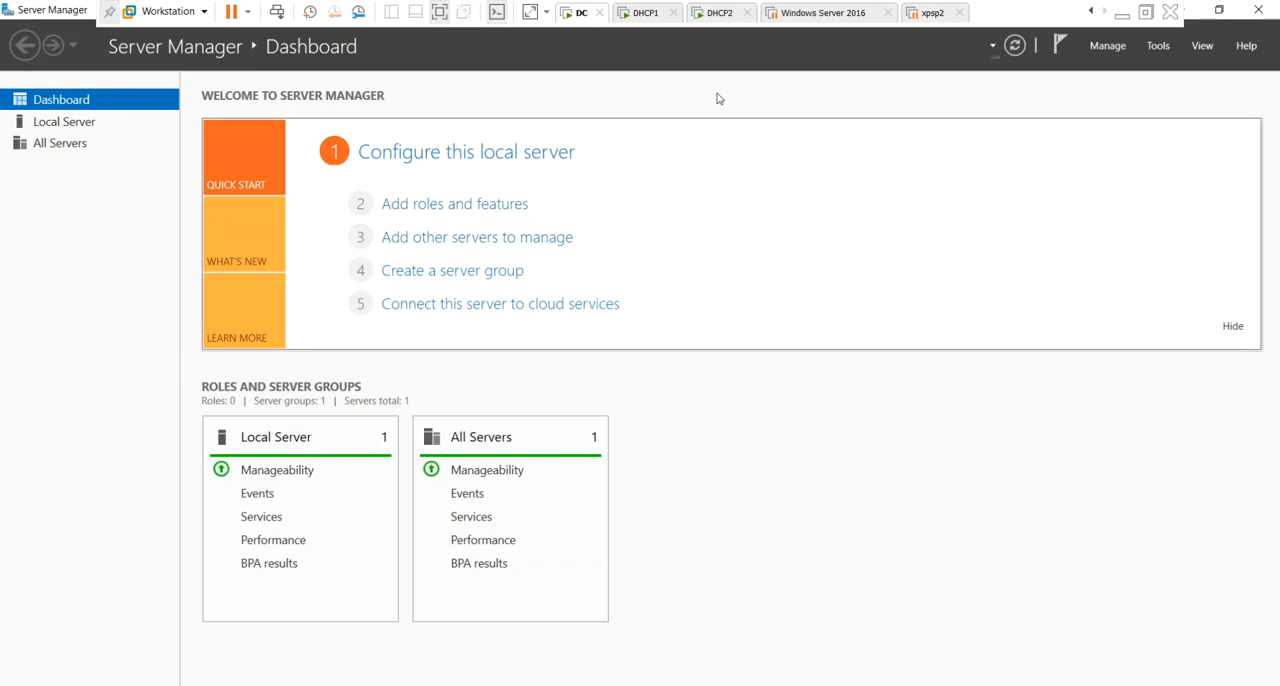
Take a snapshot of the DC virtual machine named FreshDC.
right_click(578, 14)
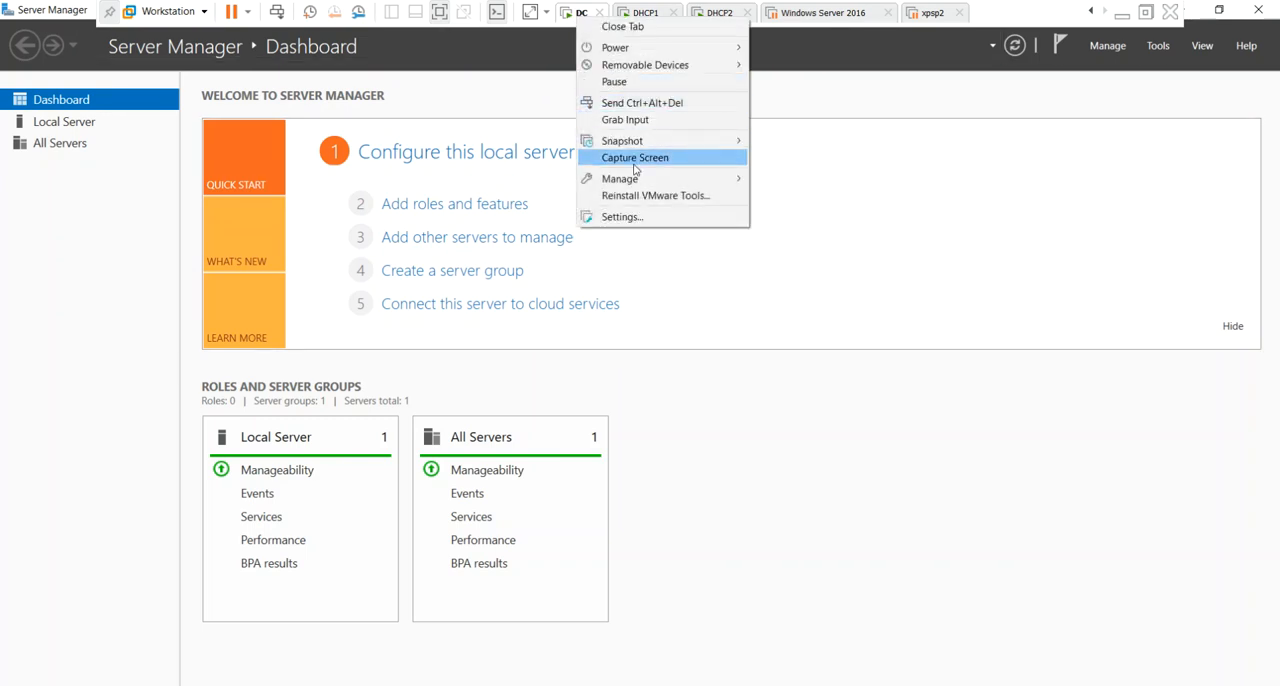
mouse_move(645, 178)
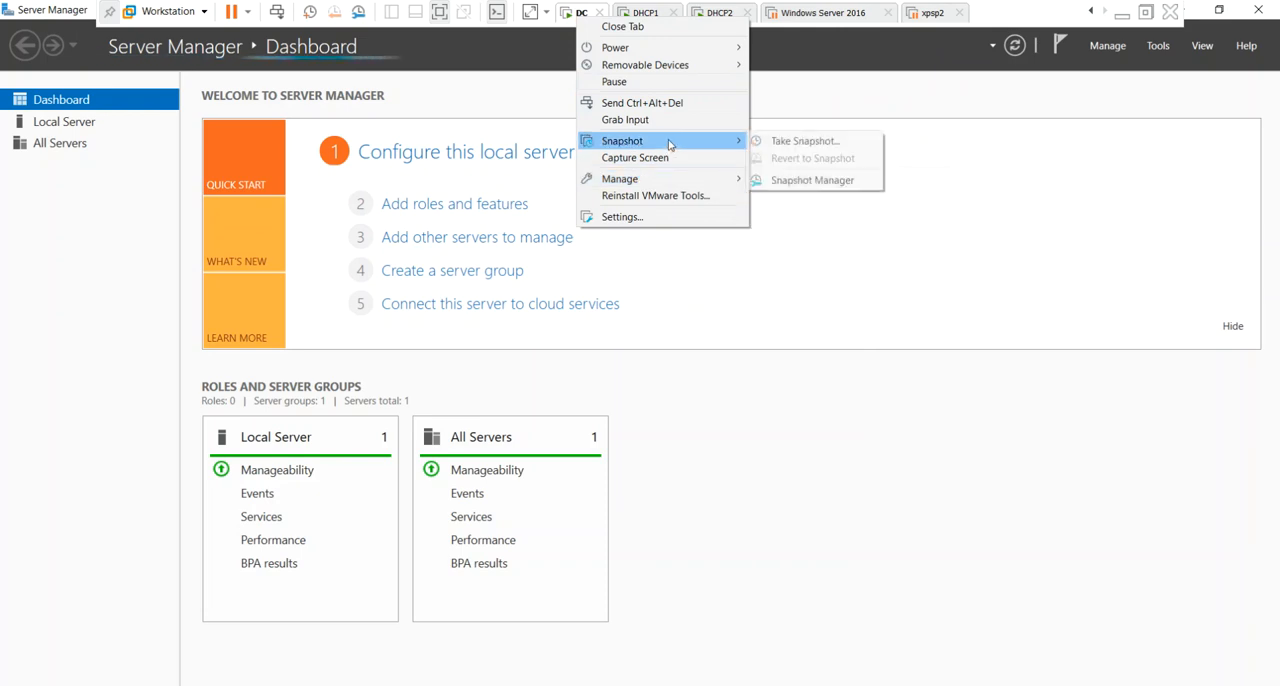
mouse_move(669, 141)
left_click(805, 141)
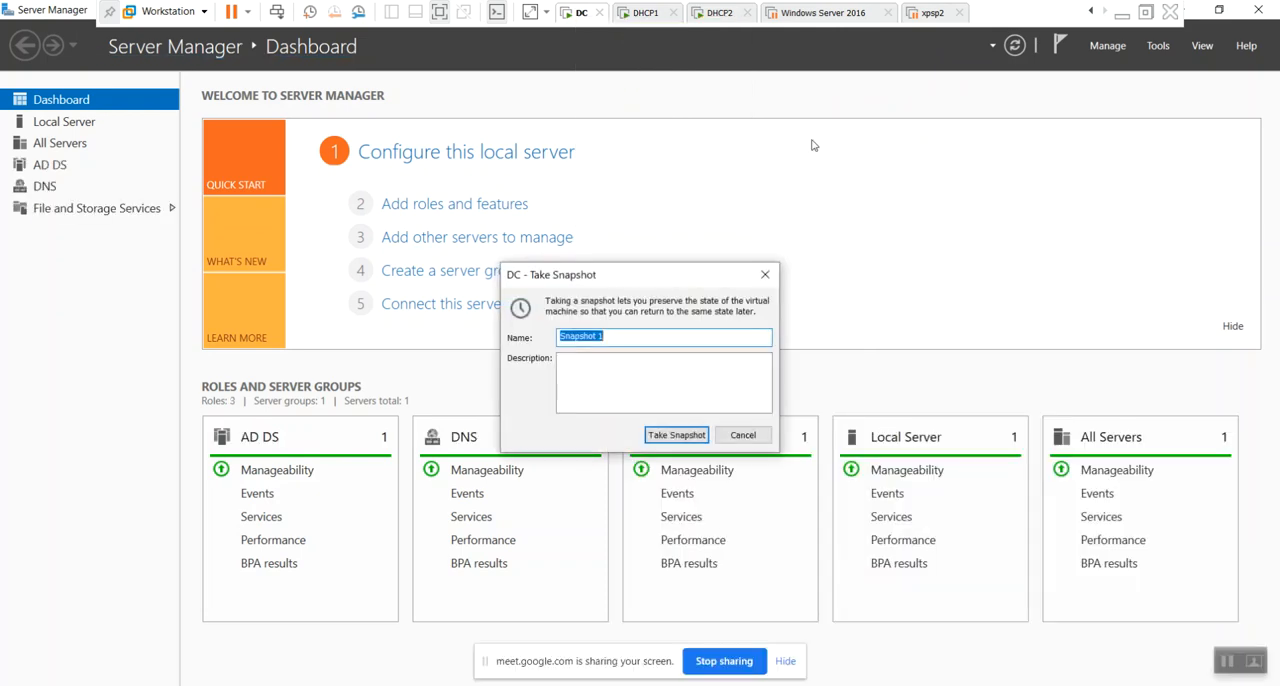
key("BackSpace")
type("FreshDC")
key("Return")
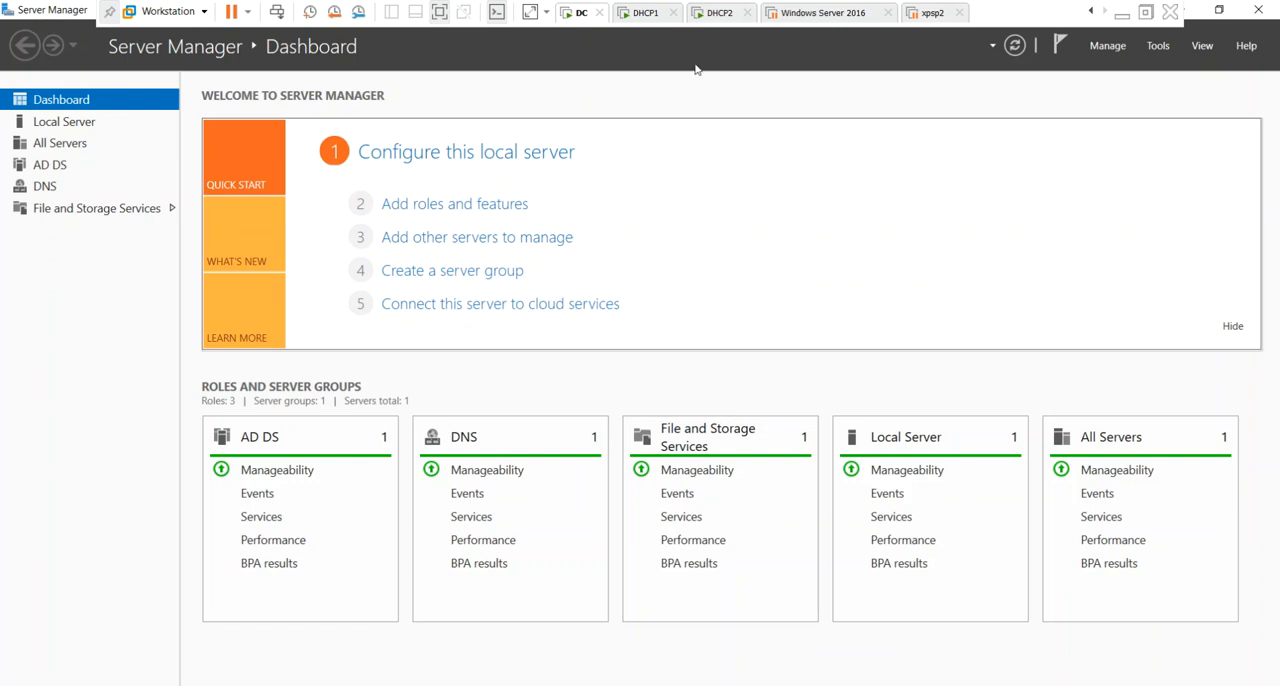
Switch to the DHCP1 virtual machine and take a snapshot of it named dhcp1.
left_click(643, 13)
right_click(643, 13)
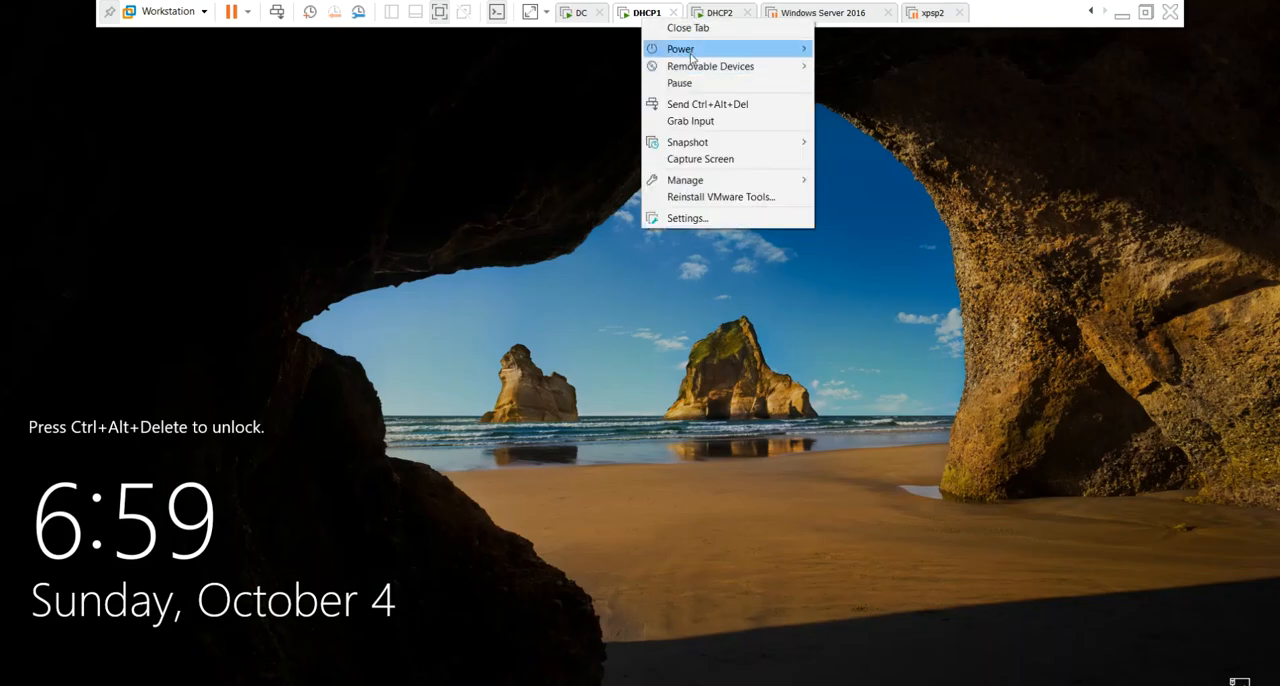
mouse_move(706, 145)
left_click(890, 145)
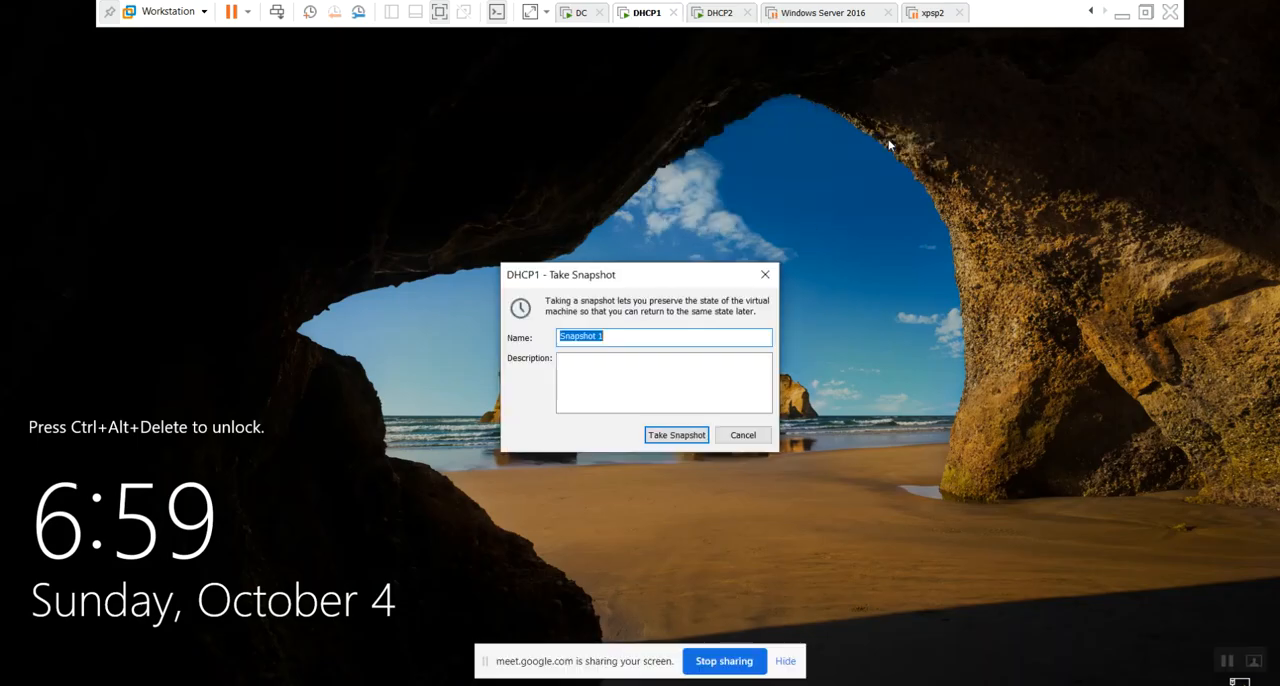
type("dhcp1")
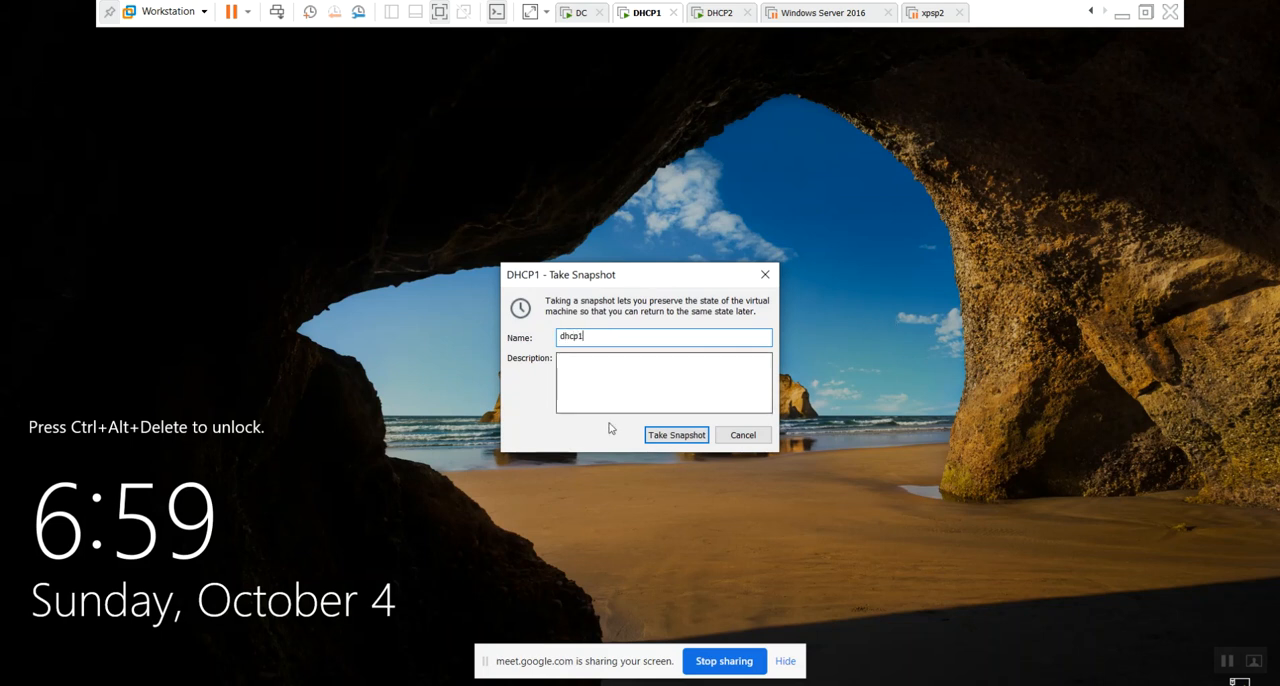
left_click(674, 436)
Switch to the DHCP2 virtual machine and take a snapshot of it named dhcp2.
left_click(716, 13)
right_click(716, 13)
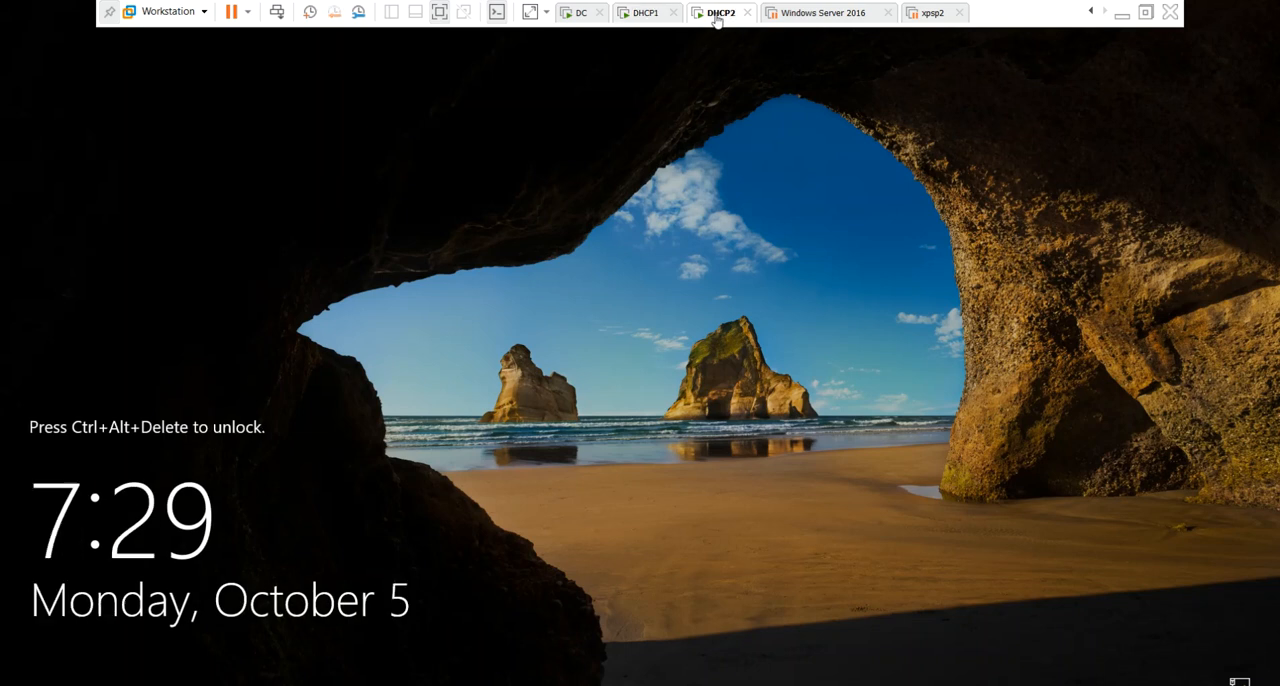
mouse_move(793, 146)
left_click(950, 139)
type("dhcp")
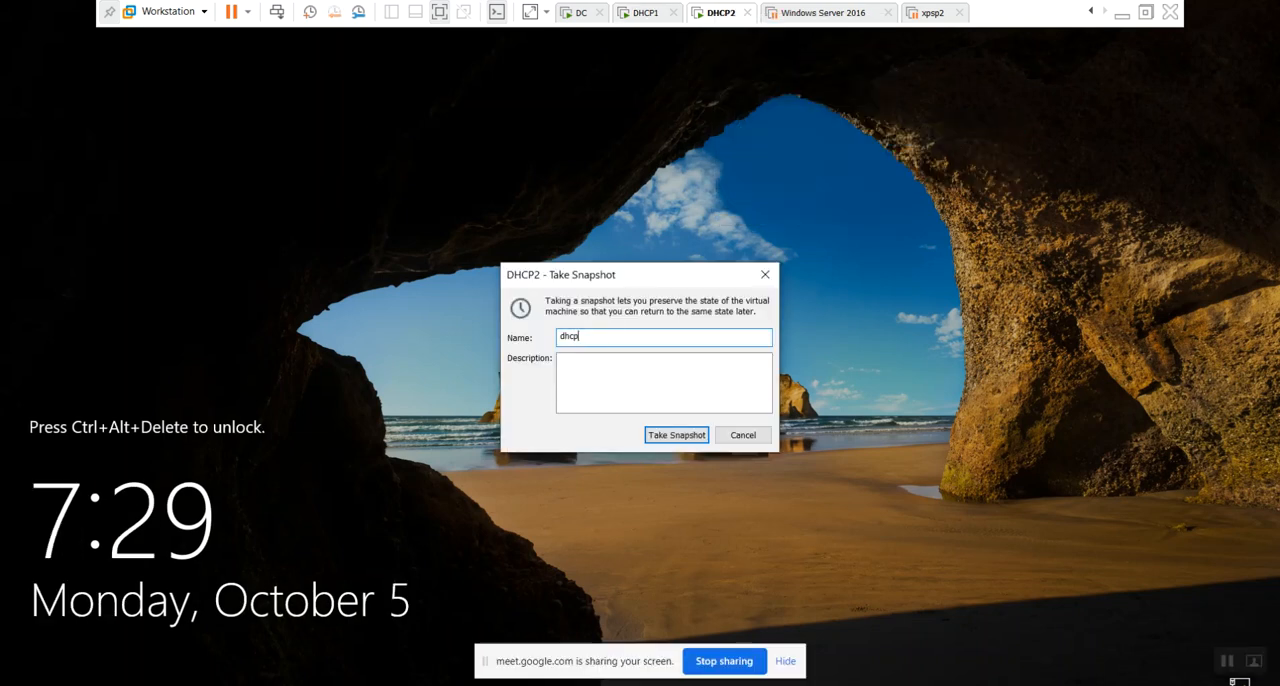
type("2")
left_click(676, 435)
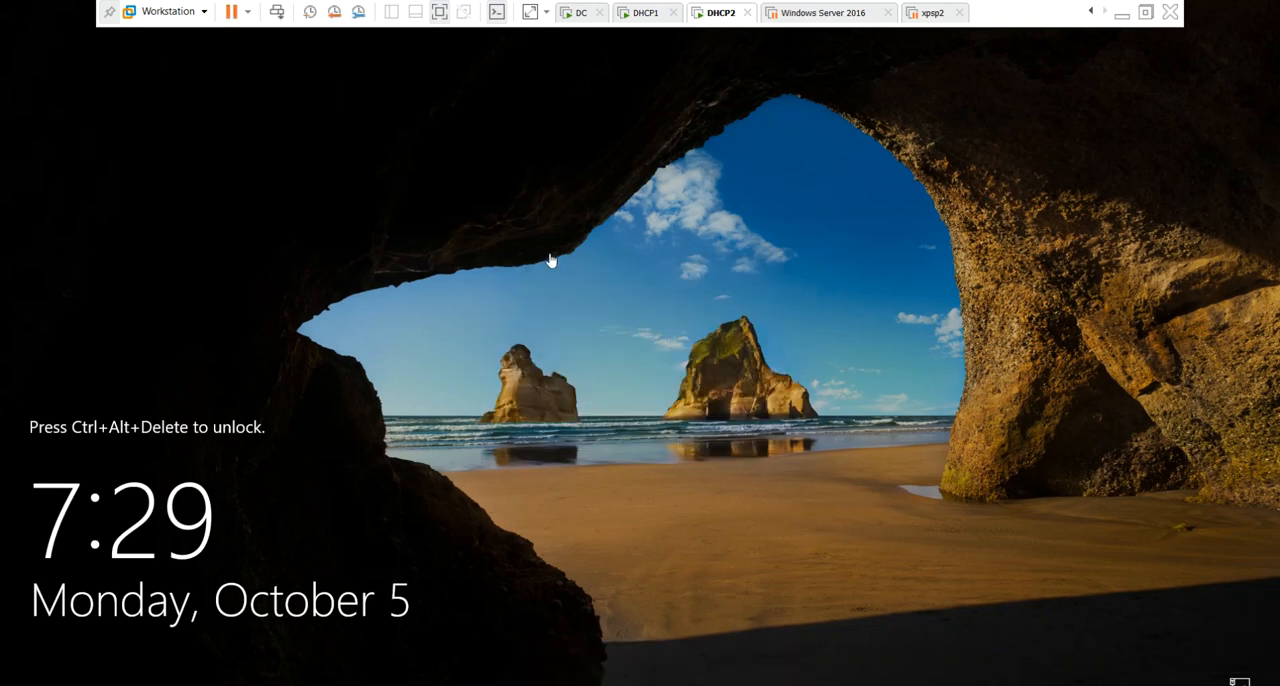
left_click(566, 13)
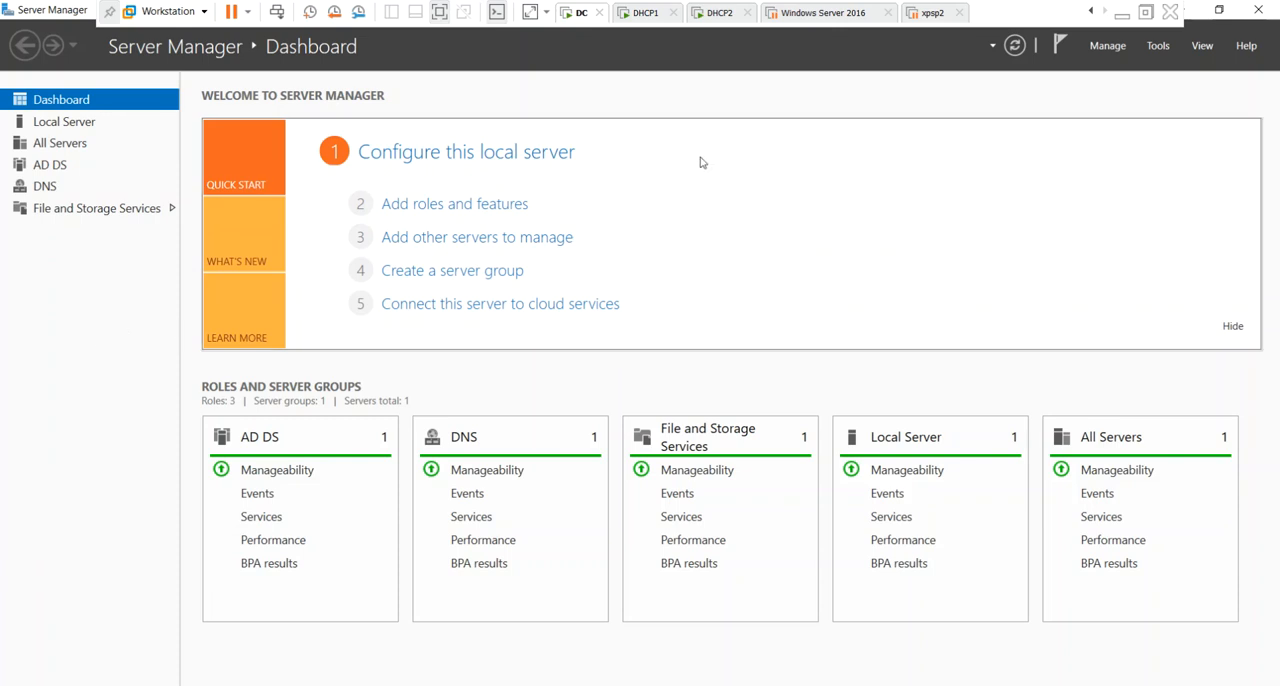
left_click(1160, 47)
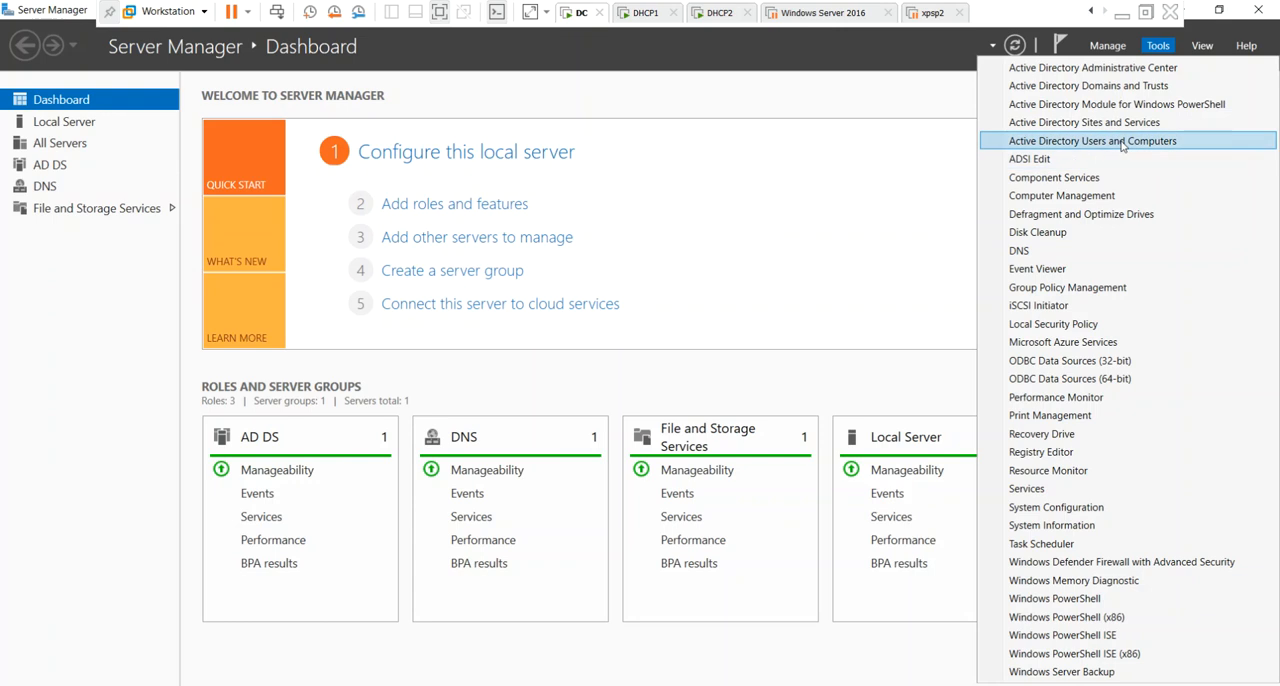
left_click(729, 209)
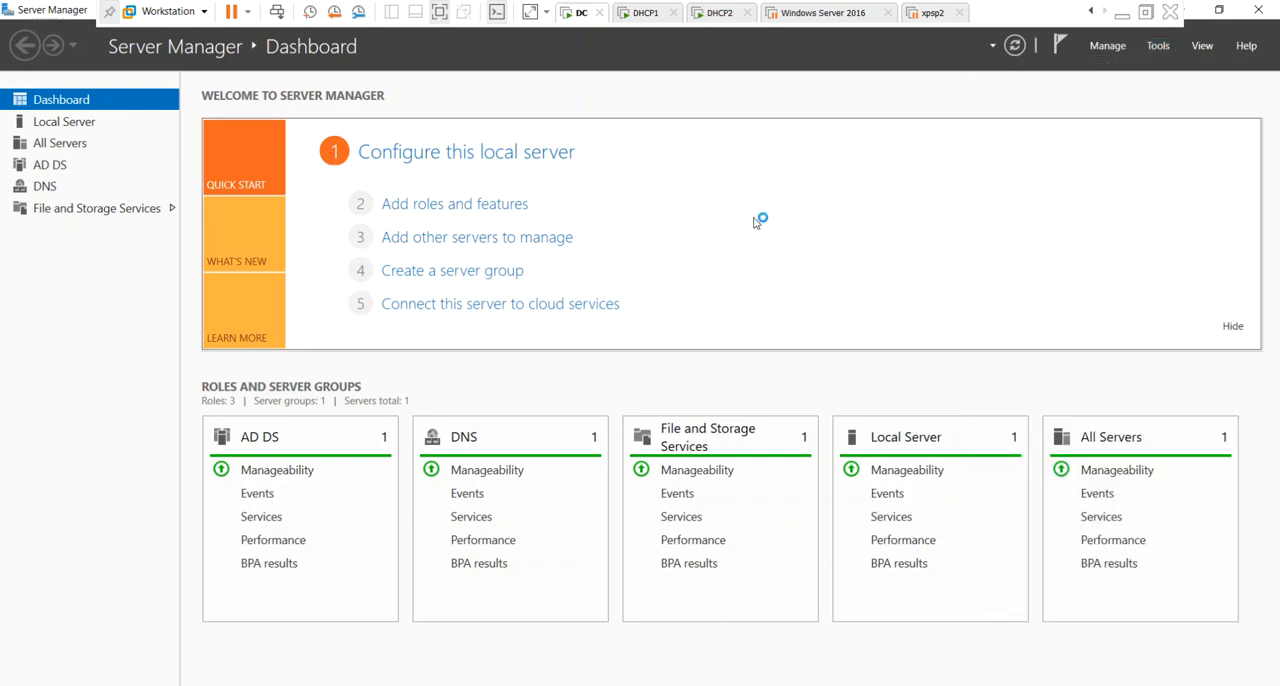
left_click(714, 13)
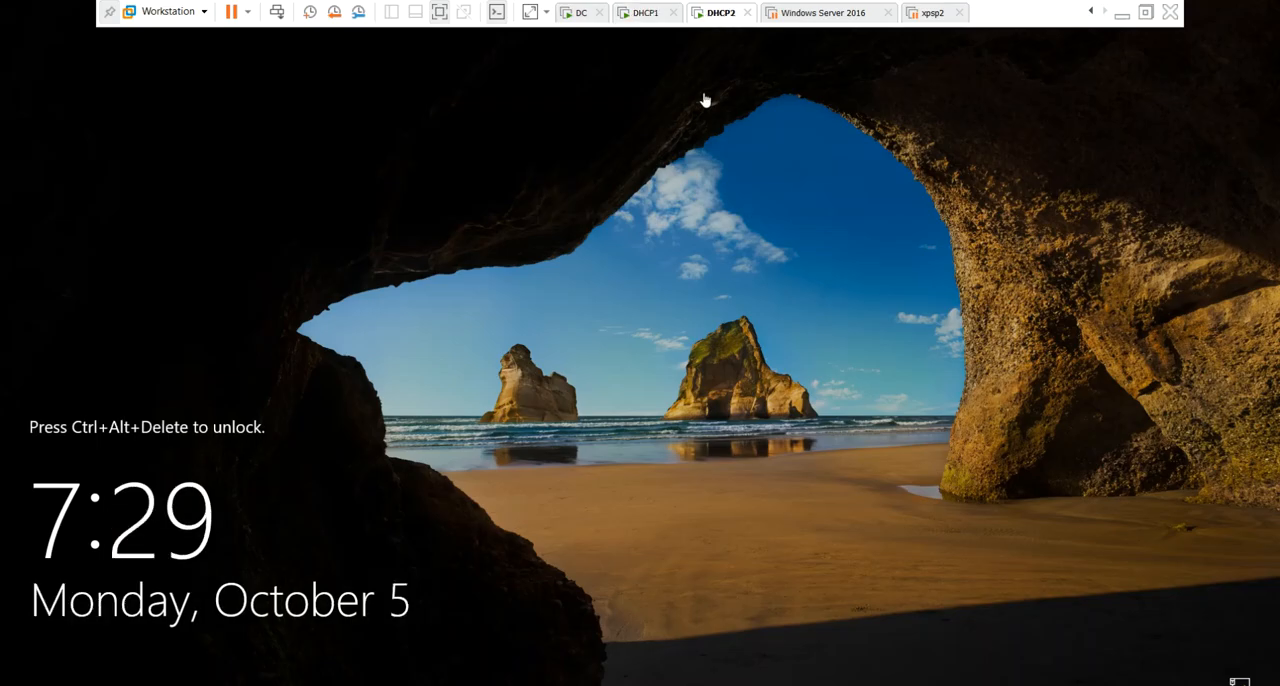
left_click(648, 13)
left_click(714, 14)
Switch to the DC virtual machine, start adding other servers to manage, and search the india domain for all computers.
left_click(578, 13)
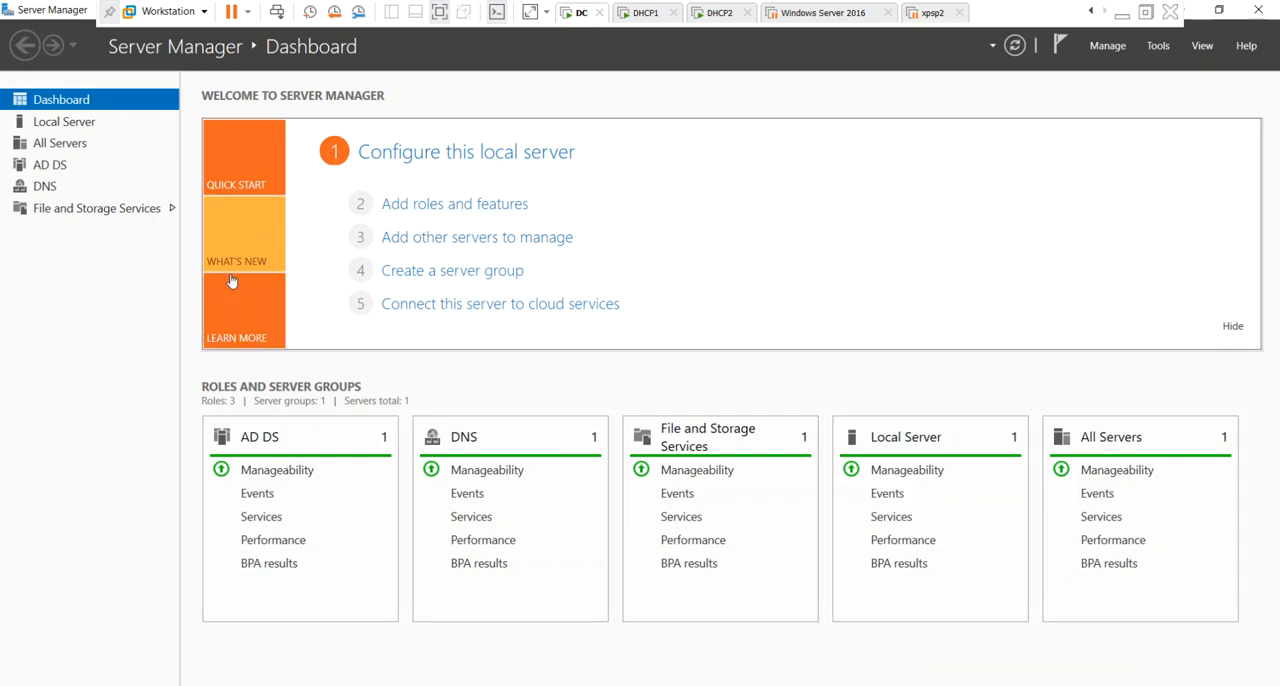
left_click(433, 238)
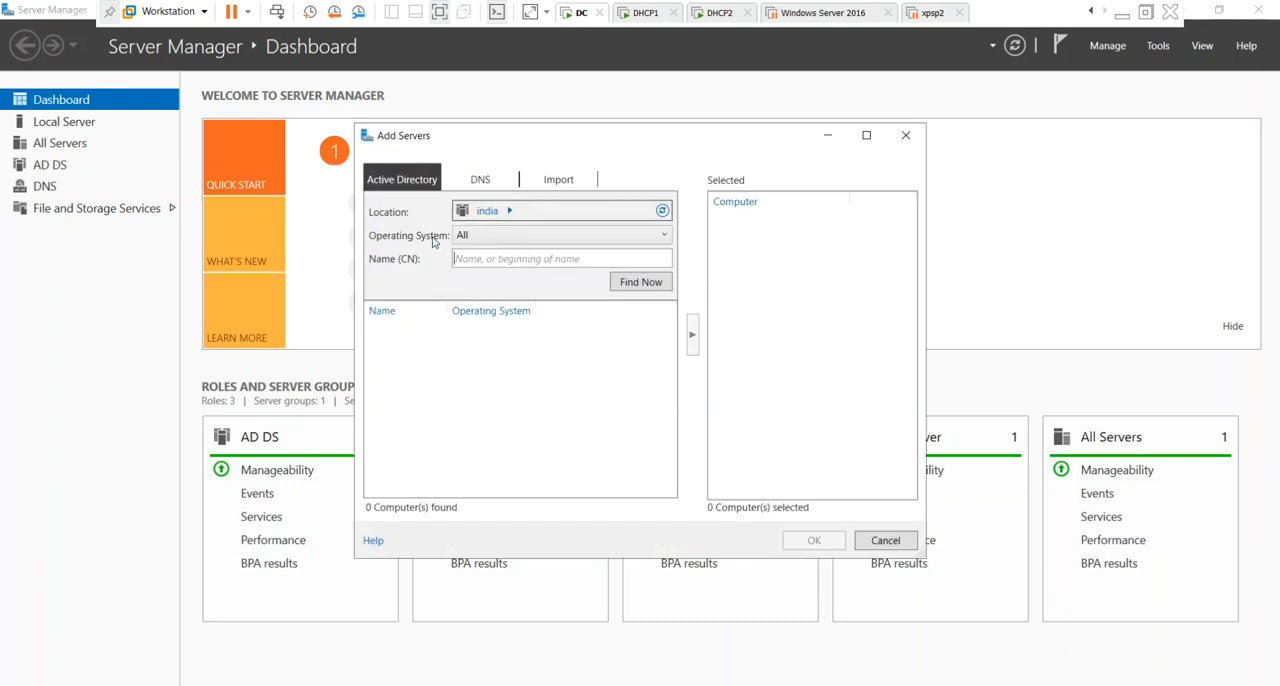
left_click(640, 282)
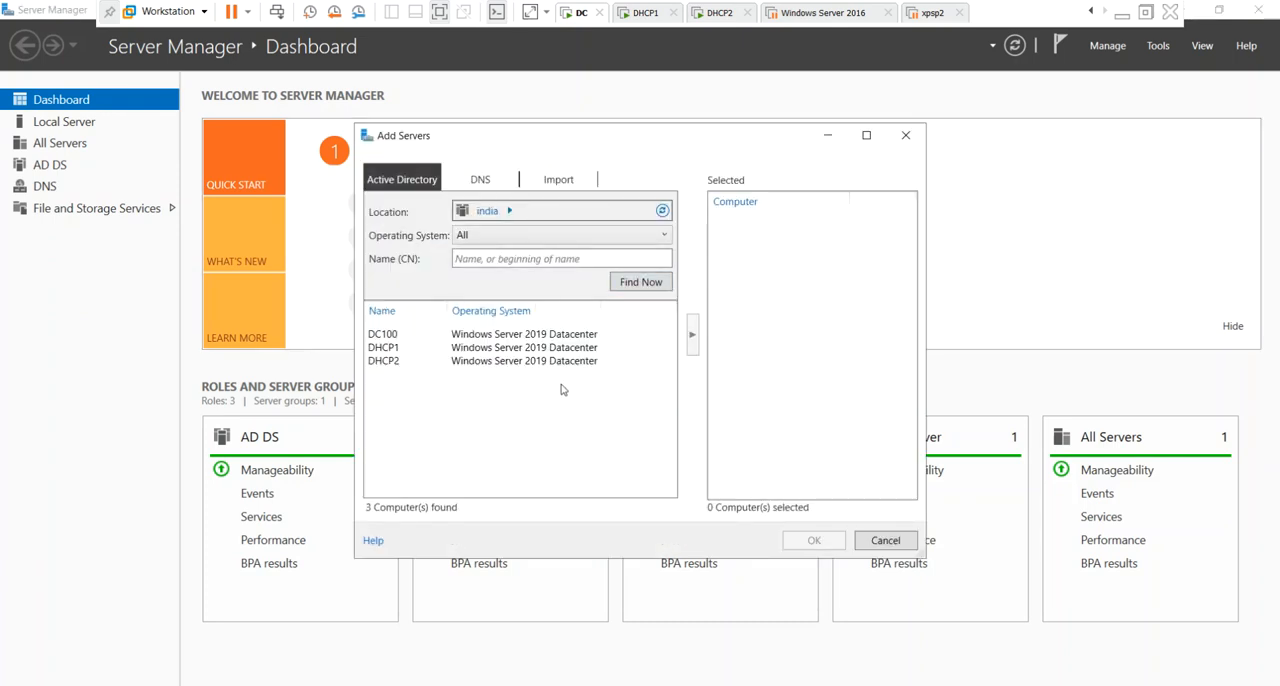
Add DHCP1 and DHCP2 to the managed servers and display the All Servers list.
left_click(393, 348)
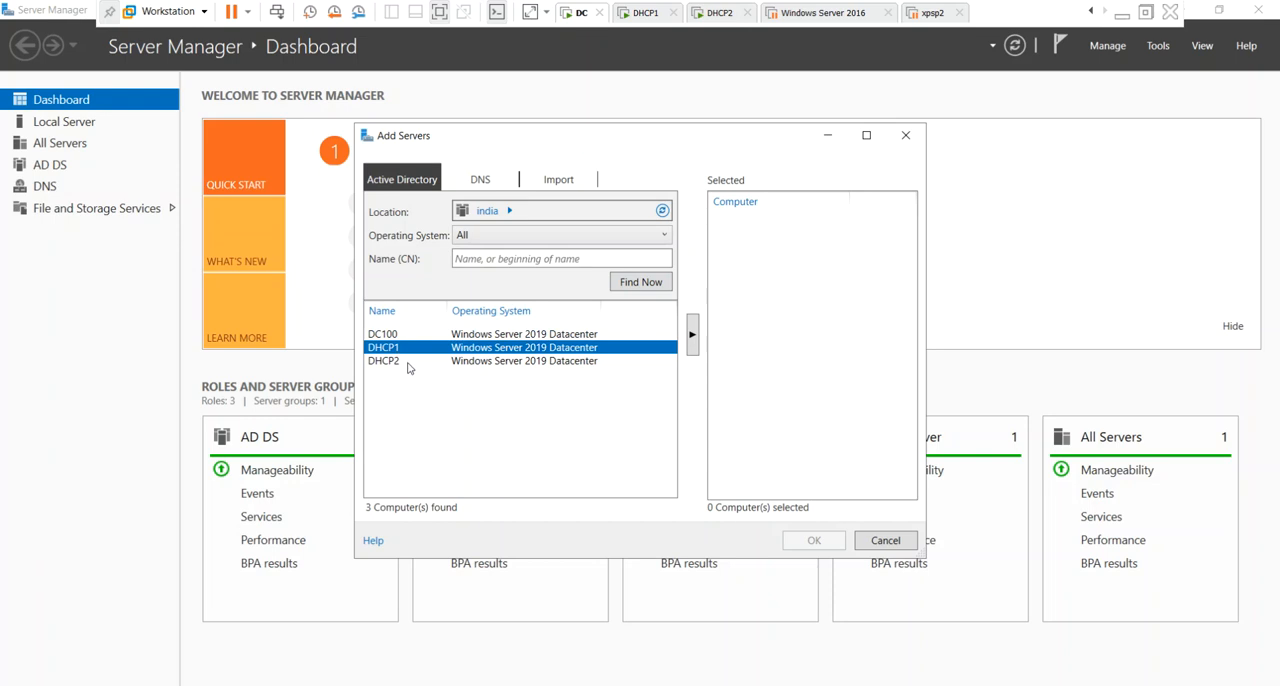
left_click(410, 362, "ctrl")
left_click(697, 345)
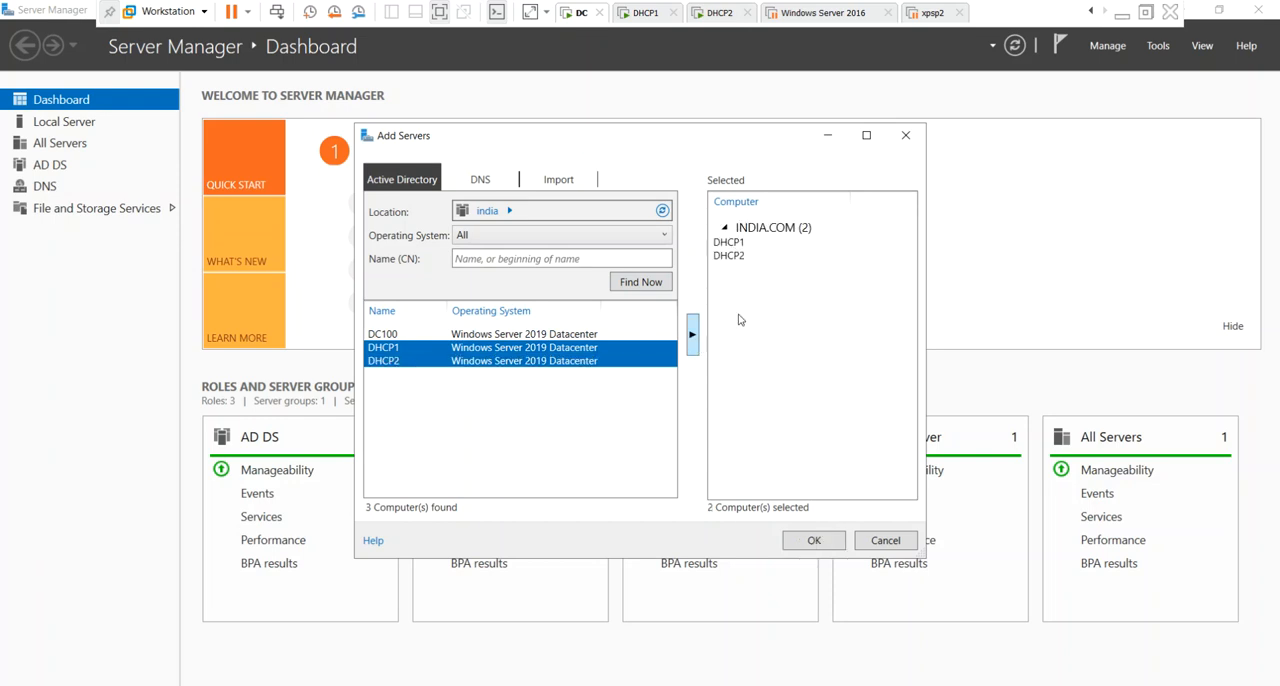
left_click(818, 545)
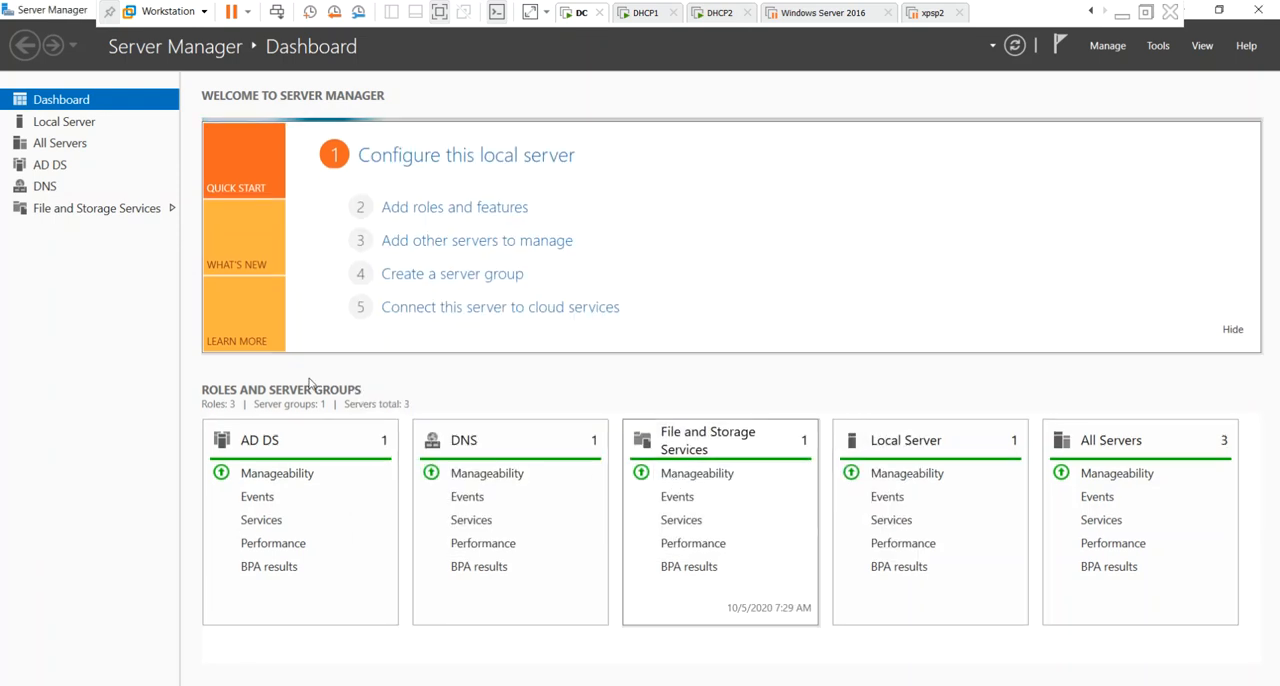
left_click(60, 143)
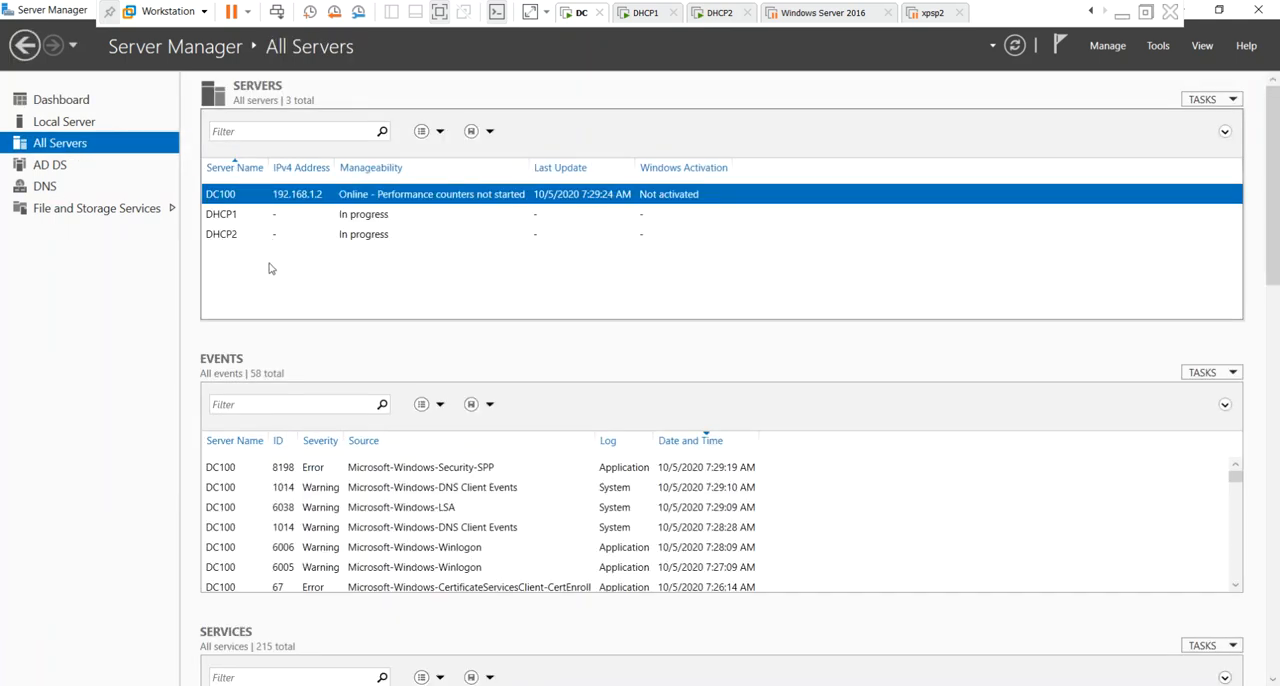
Examine the manageability status and IPv4 addresses of DC100, DHCP1 and DHCP2 in the server list.
left_click(406, 214)
left_click(400, 236)
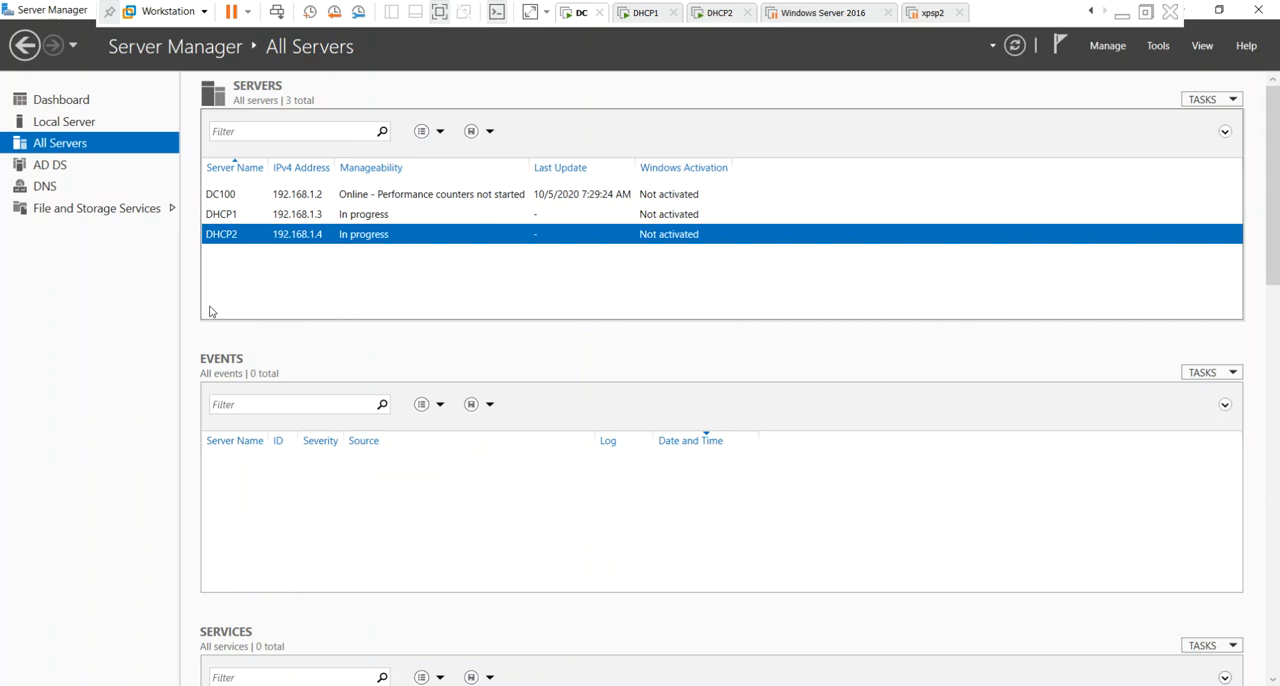
left_click(559, 216)
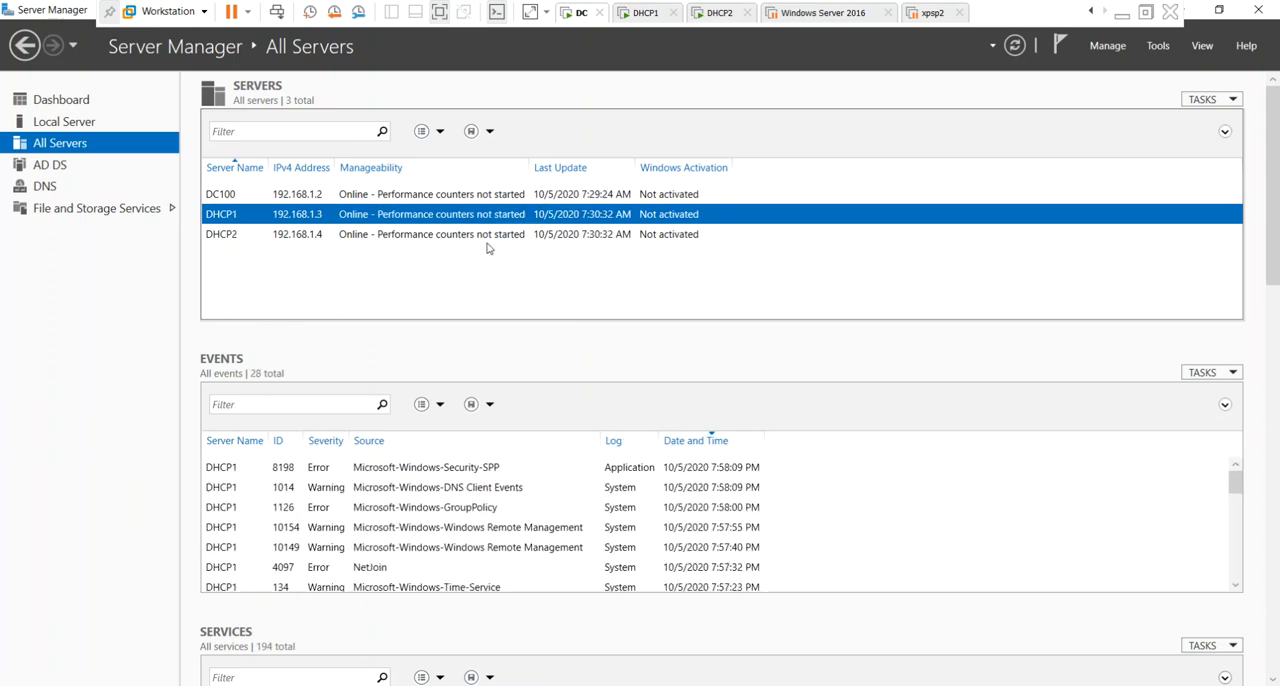
left_click(508, 236)
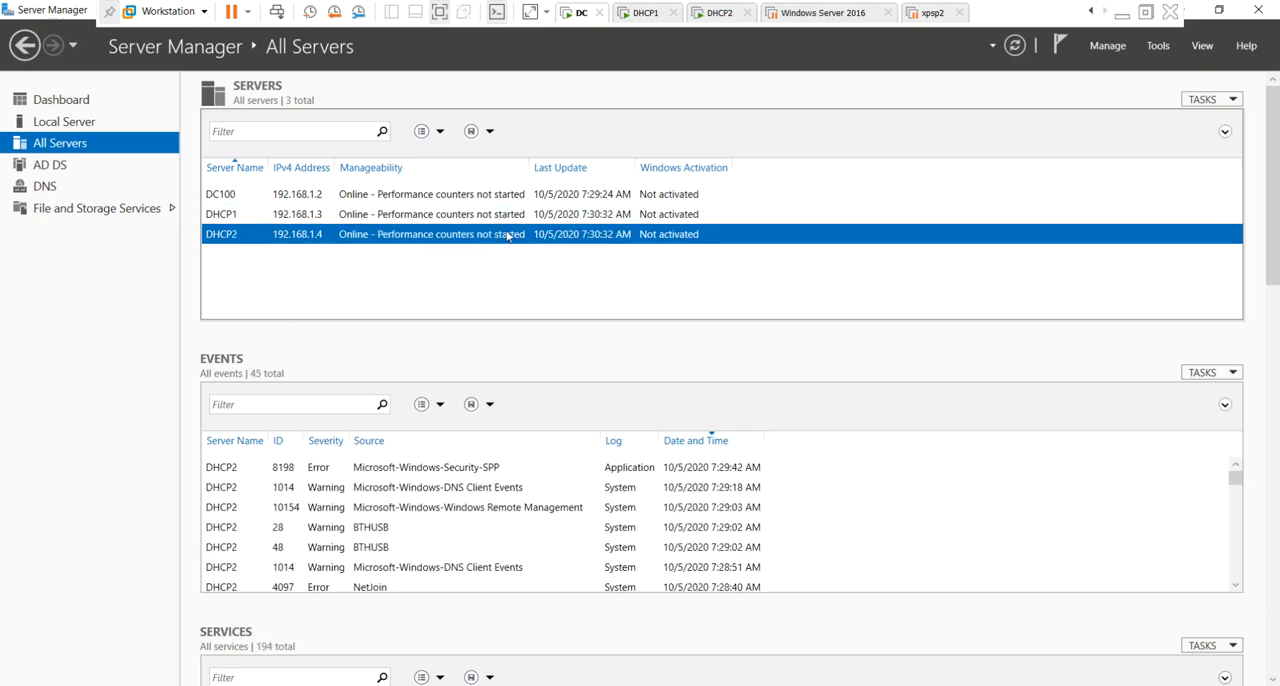
left_click(272, 218)
left_click(278, 236)
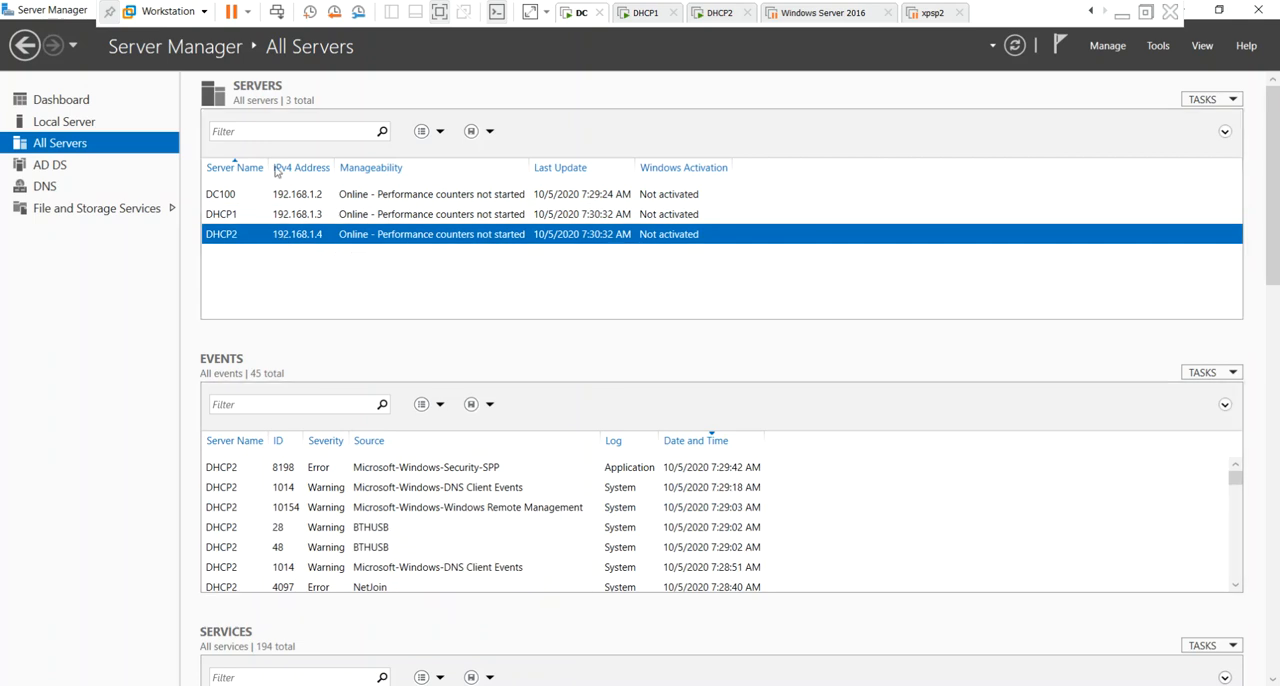
left_click(267, 196)
left_click(267, 215)
left_click(266, 236)
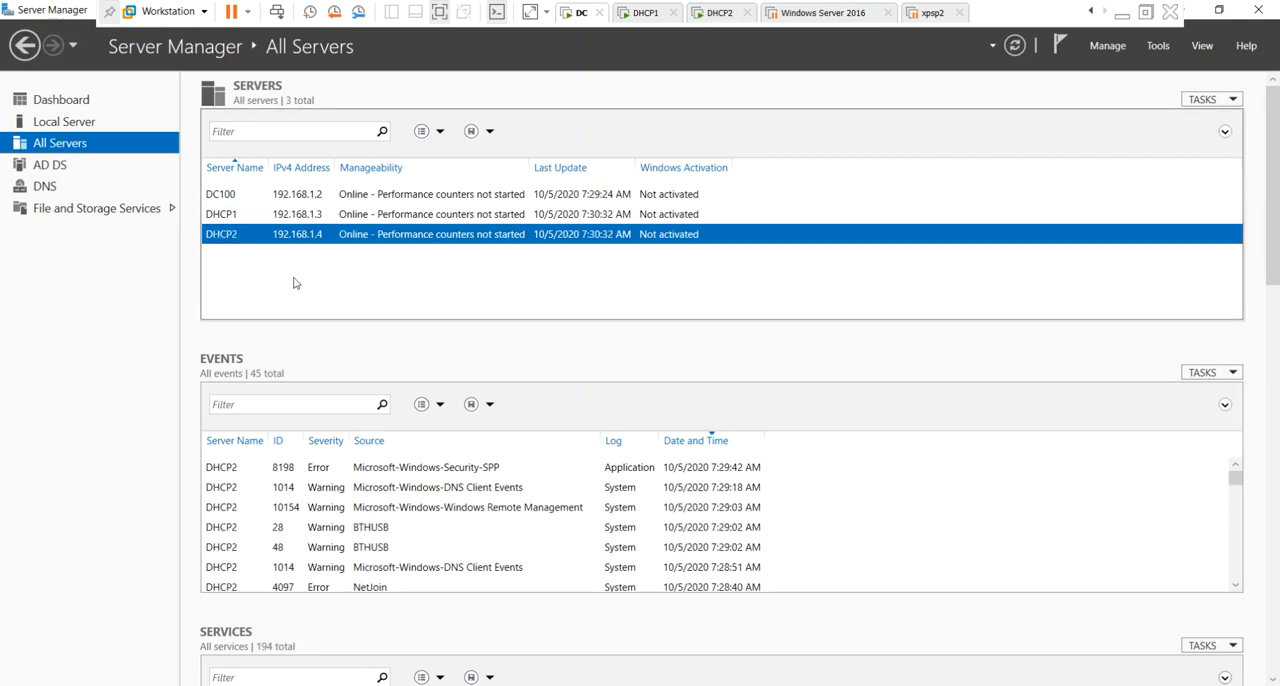
Start adding roles and features to DHCP1 as a role-based installation, with DHCP1.india.com as the destination server.
left_click(254, 215)
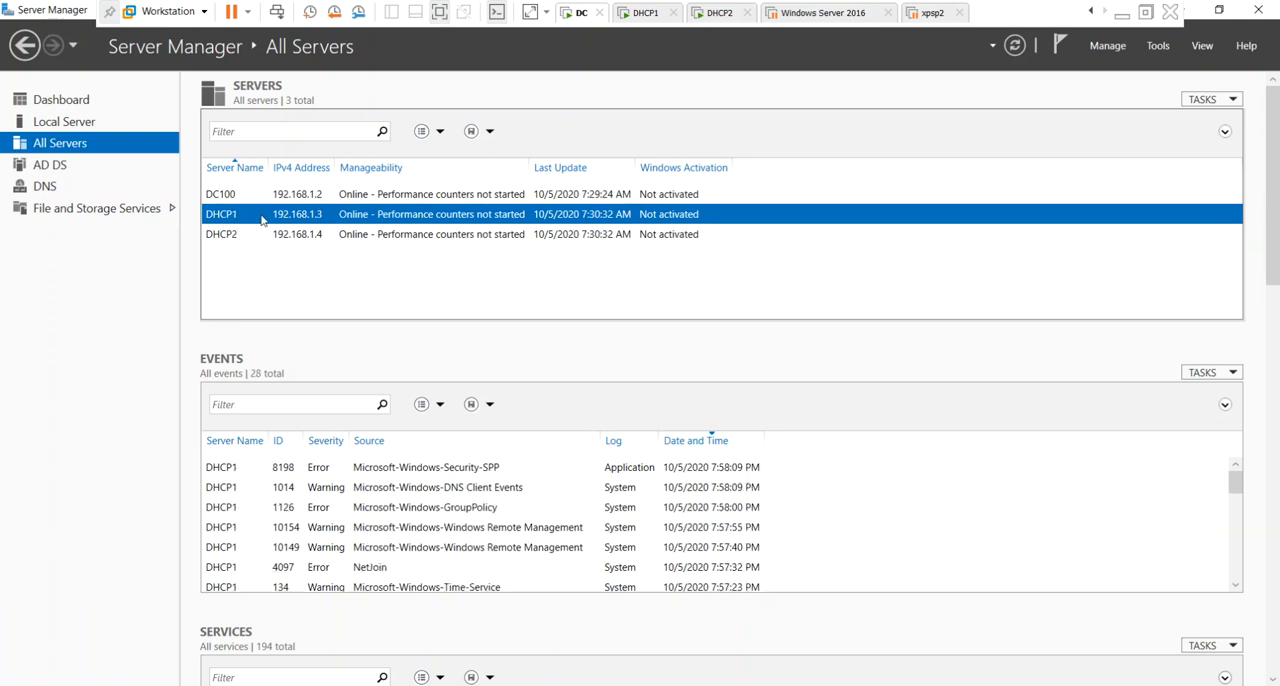
right_click(250, 219)
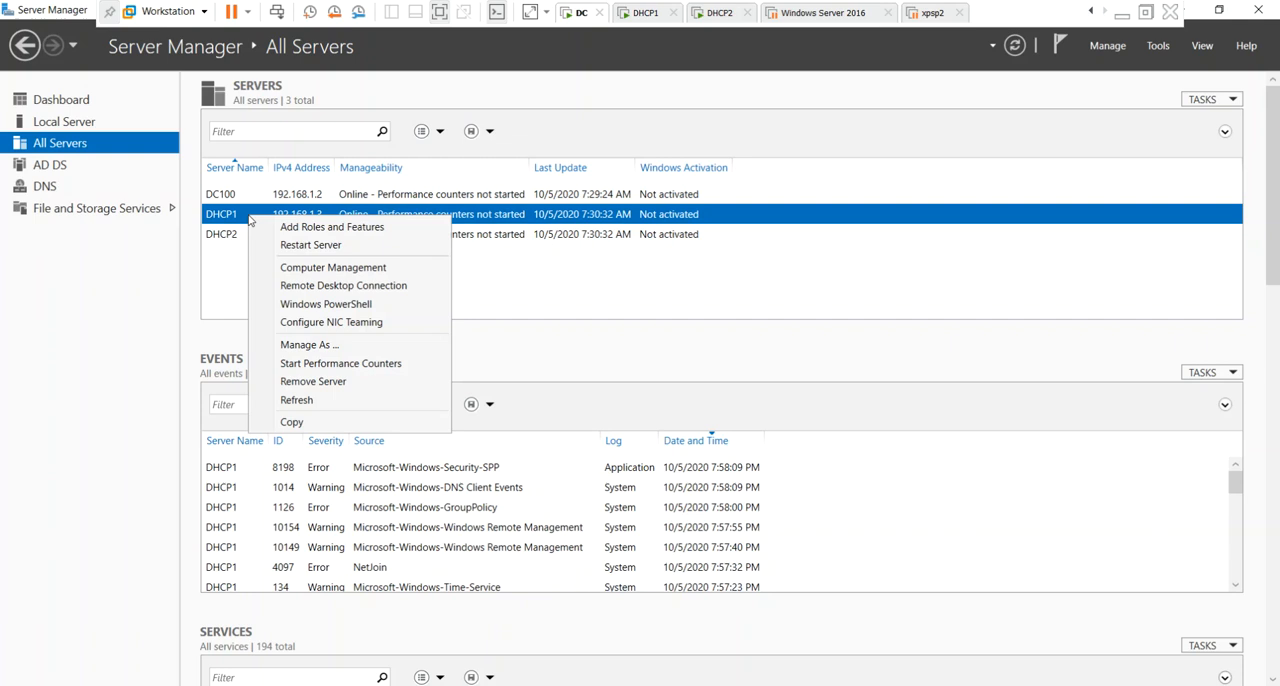
left_click(300, 229)
left_click(516, 513)
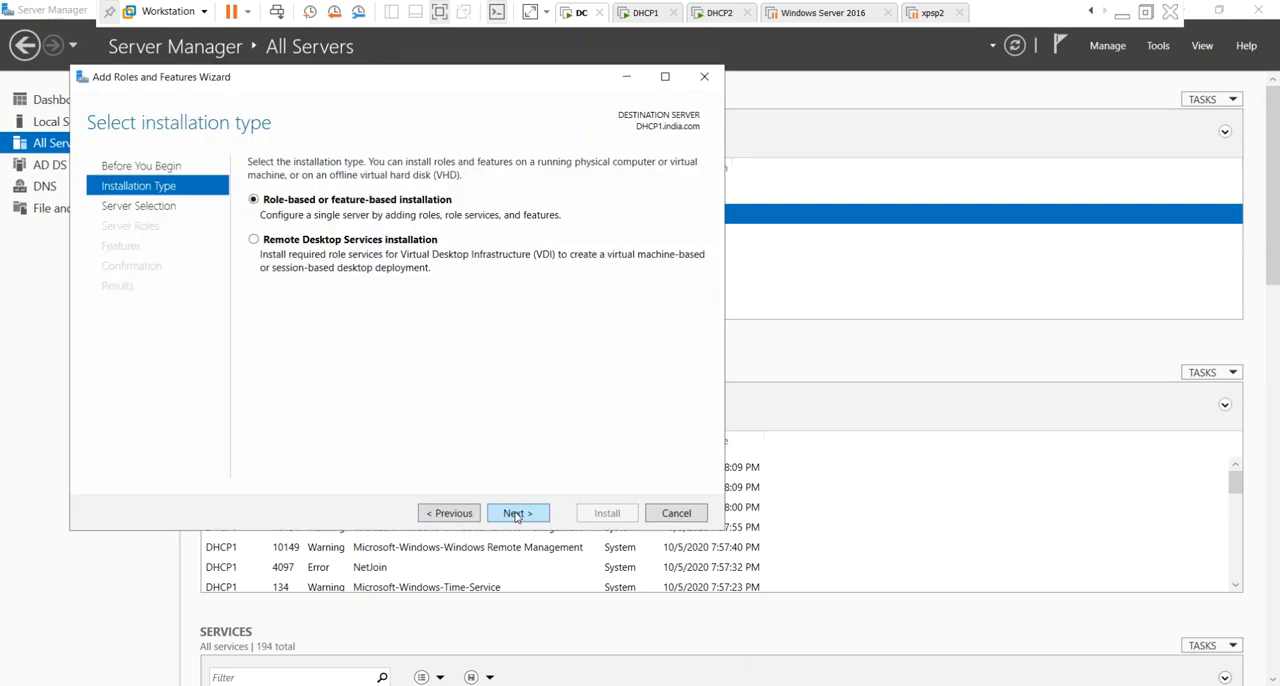
left_click(516, 514)
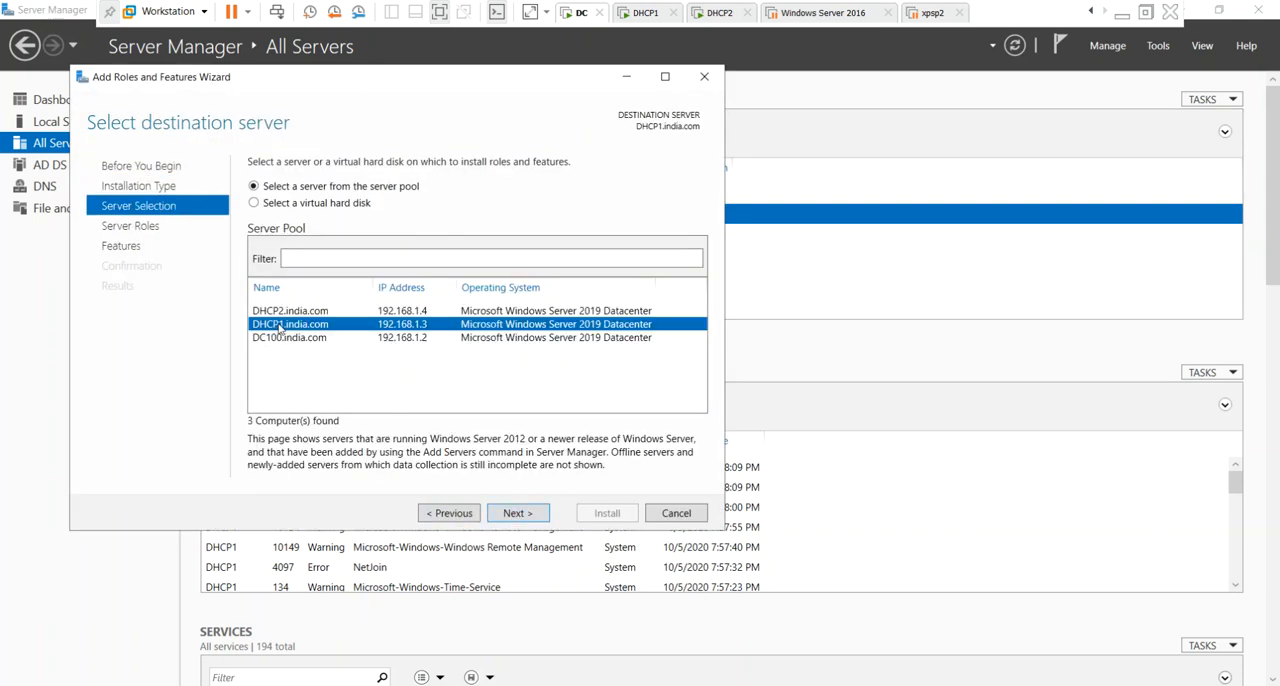
left_click(538, 514)
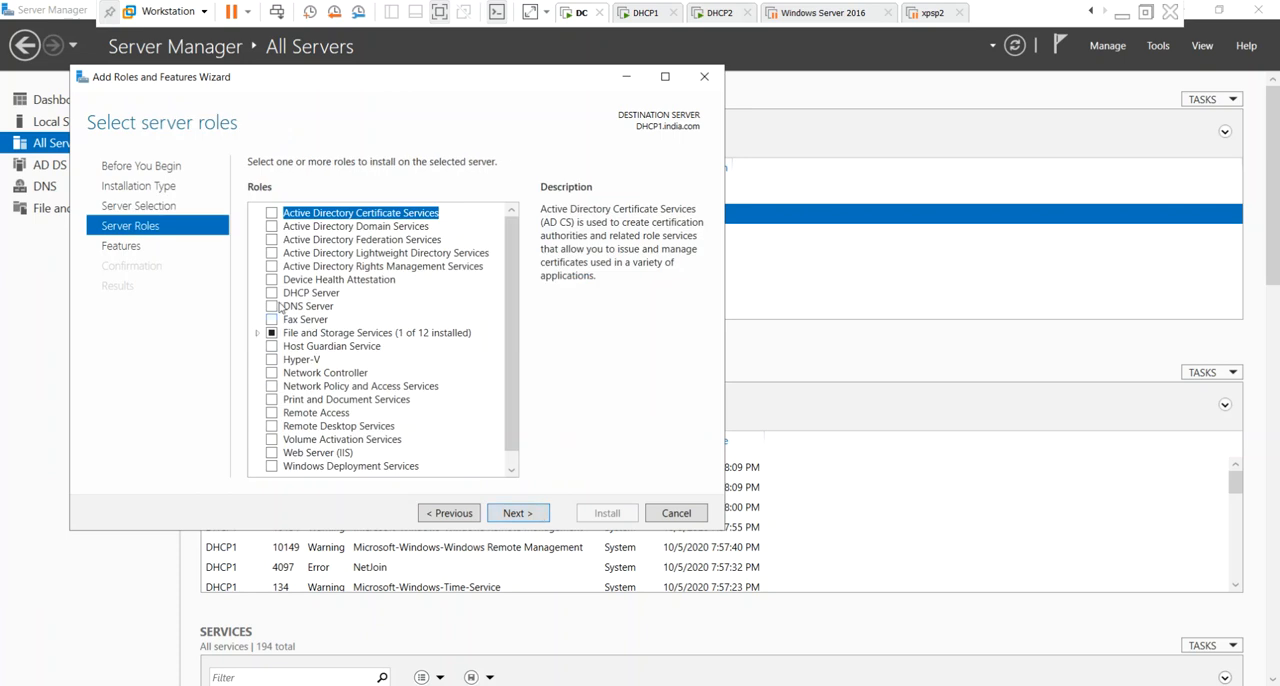
Install the DHCP Server role with its required management tools on DHCP1 and minimize the wizard.
left_click(273, 293)
left_click(462, 434)
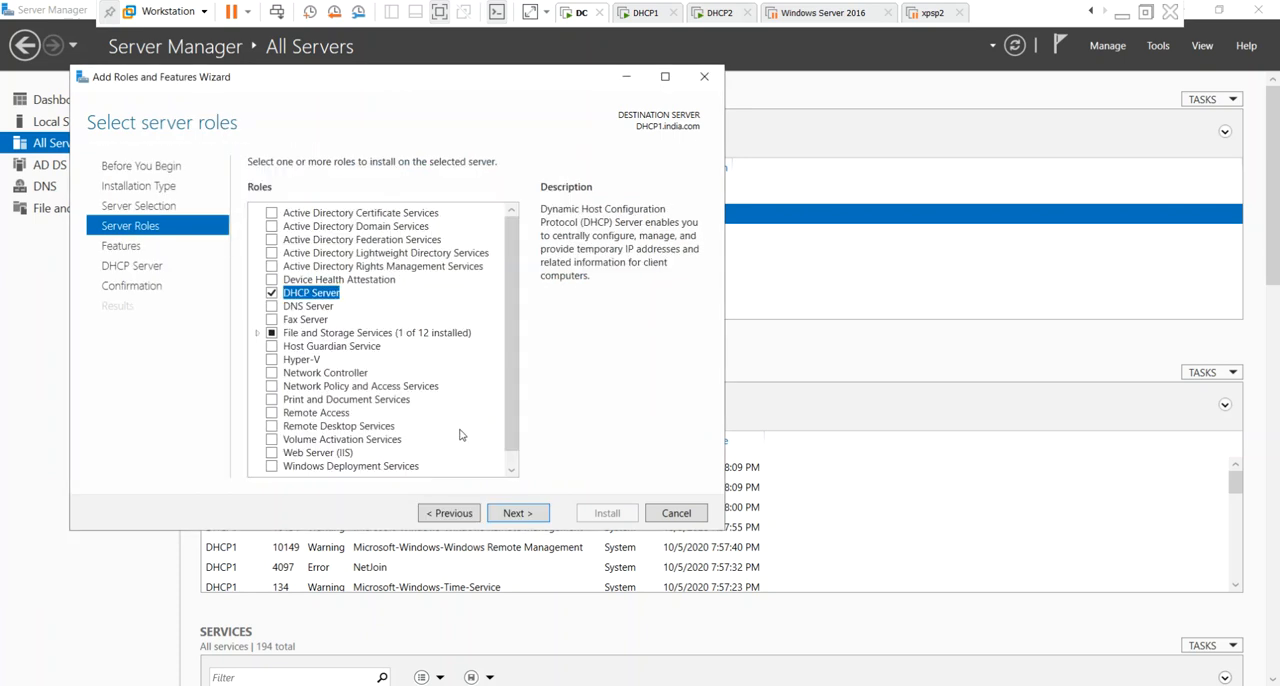
left_click(511, 520)
left_click(515, 520)
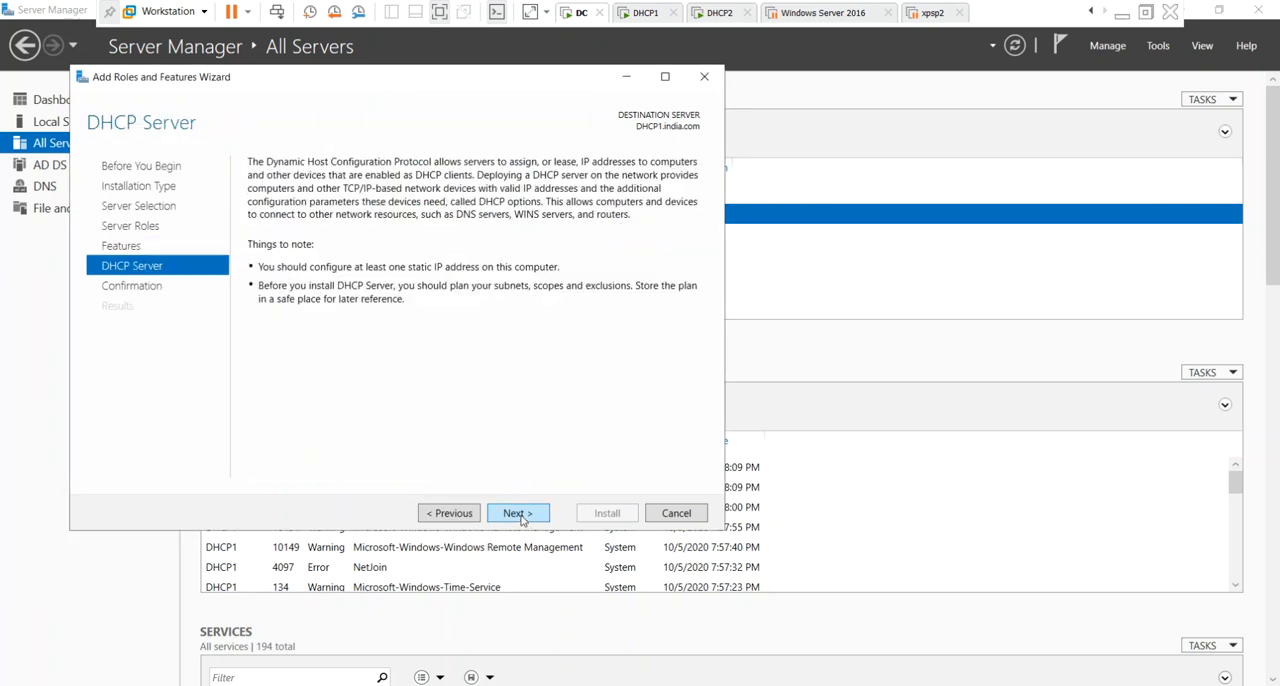
left_click(519, 519)
left_click(610, 515)
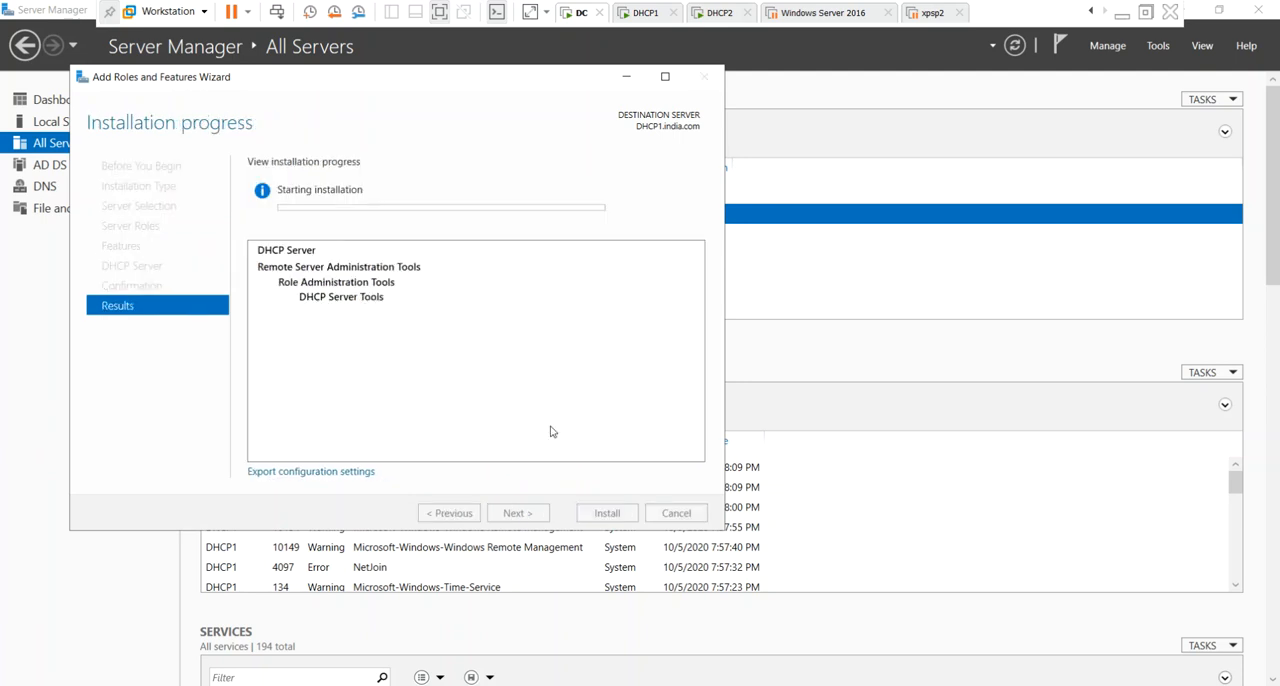
left_click(630, 77)
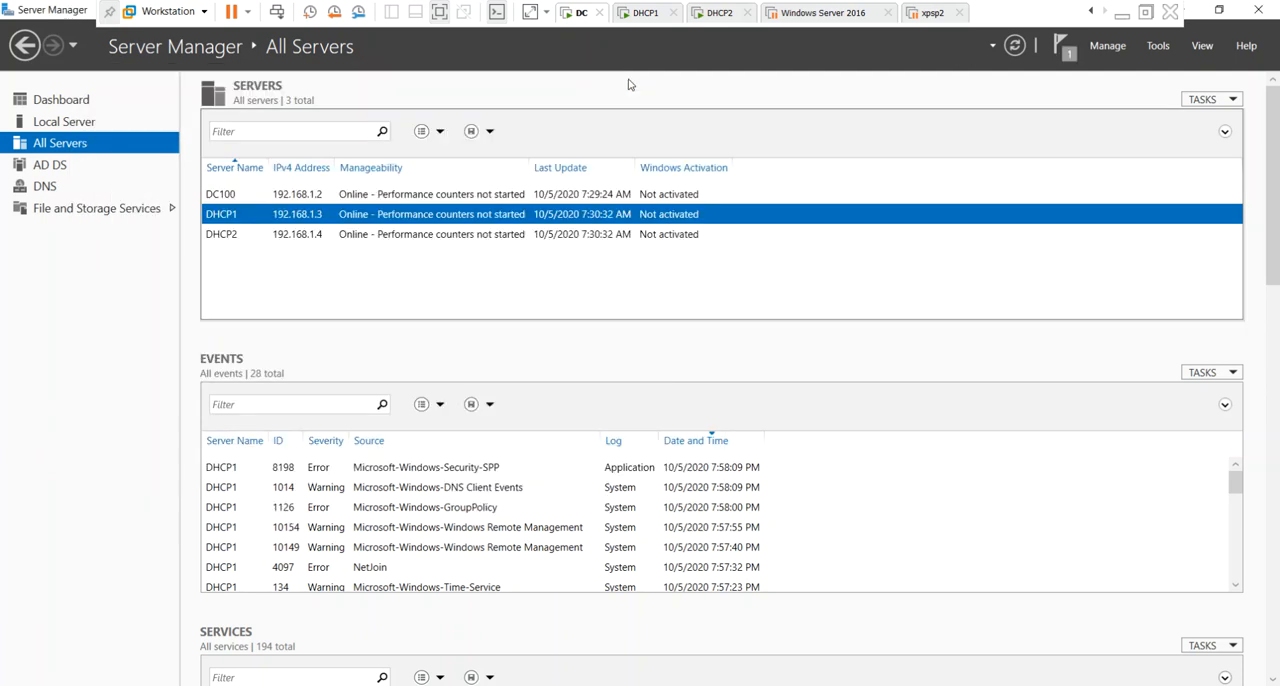
Start adding roles and features to DHCP2 as a role-based installation, with DHCP2.india.com as the destination server.
right_click(265, 241)
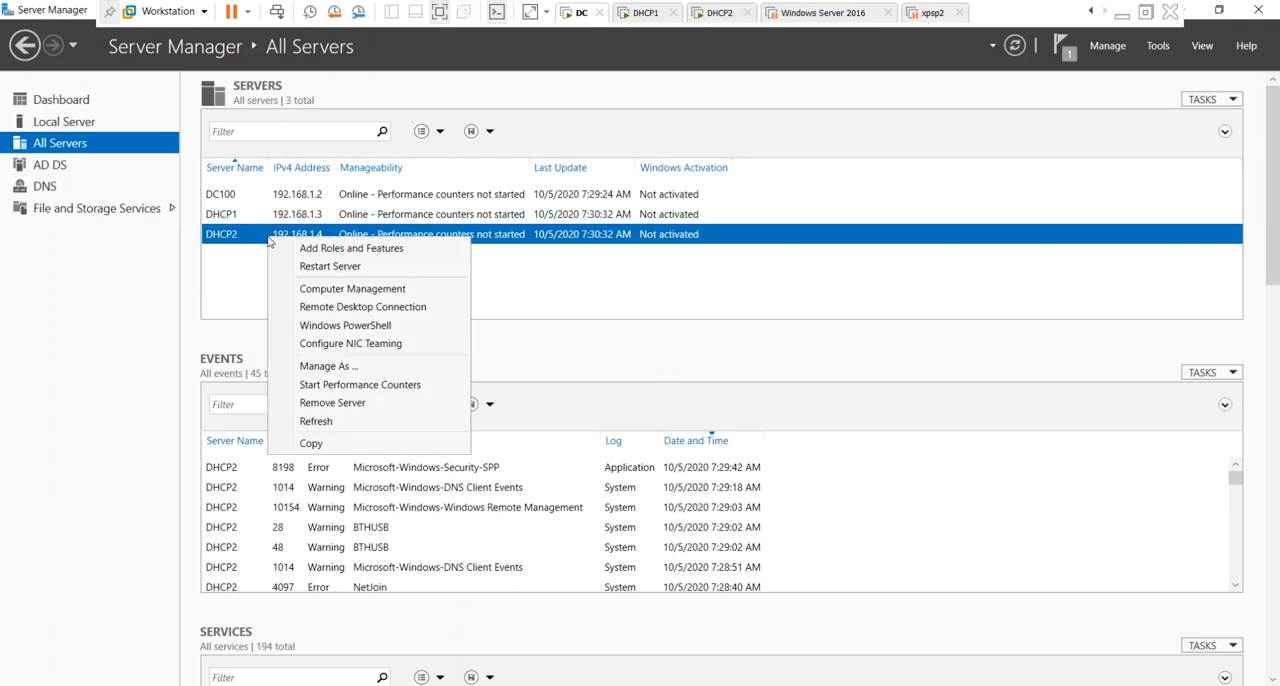
left_click(291, 251)
left_click(572, 577)
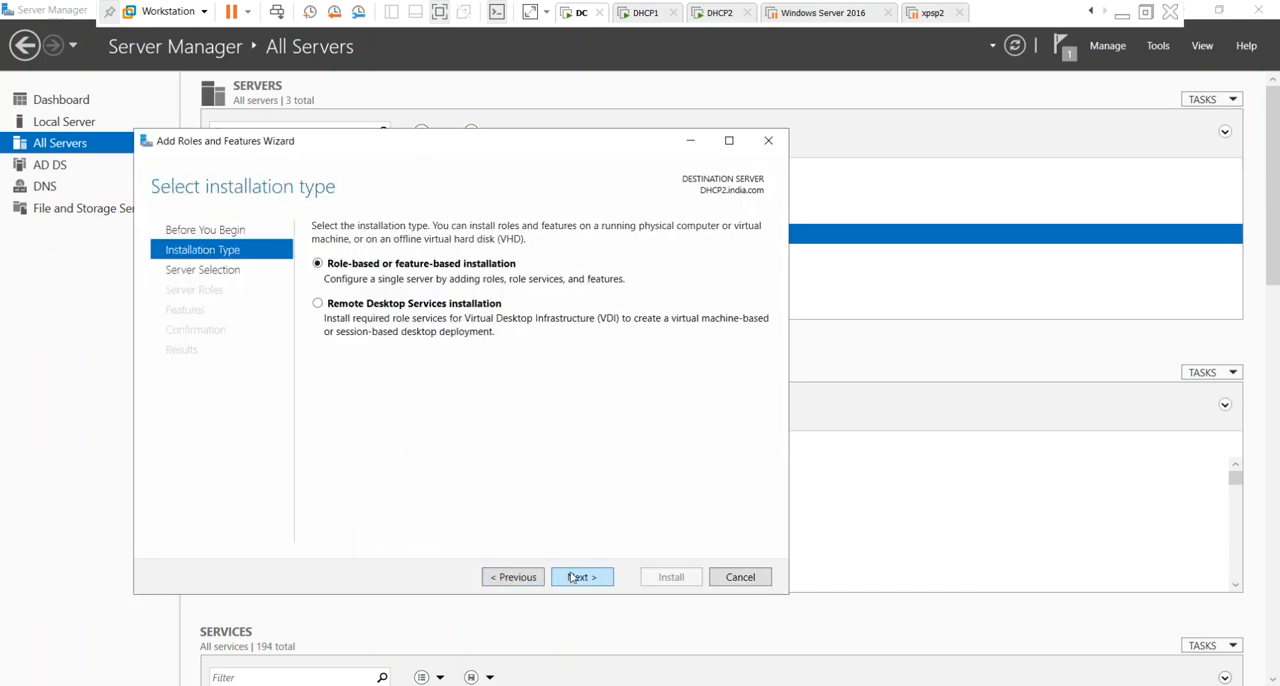
left_click(572, 577)
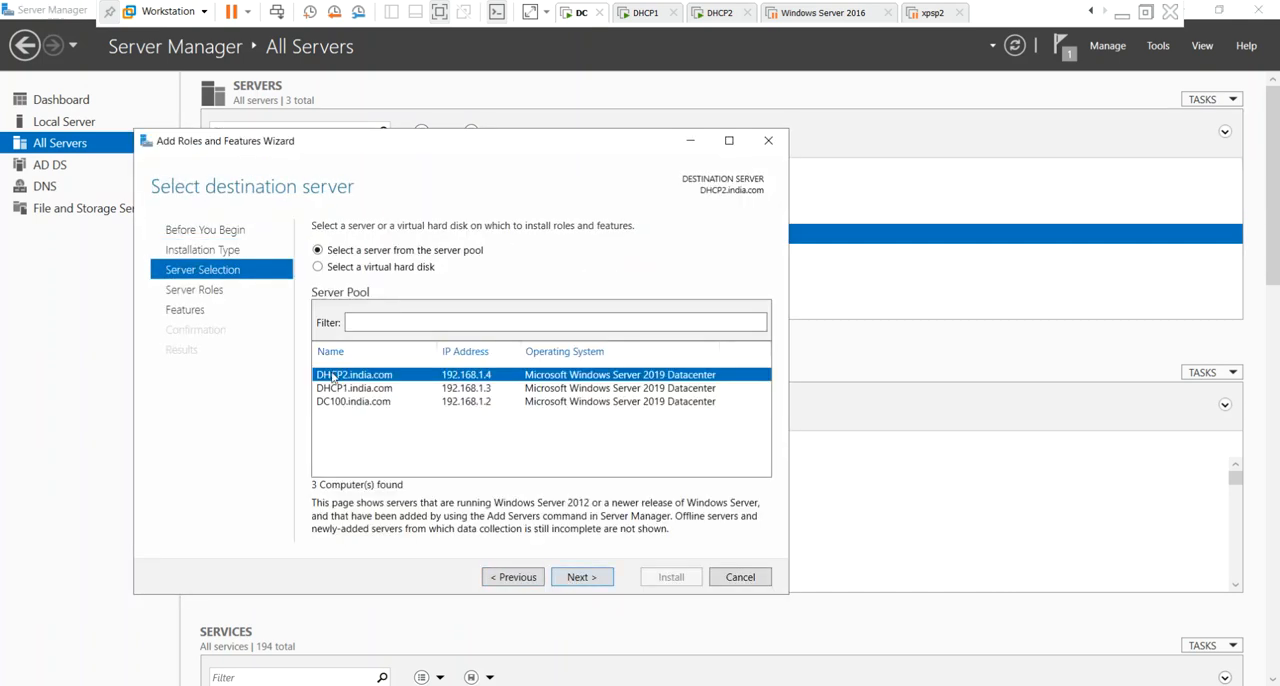
left_click(593, 583)
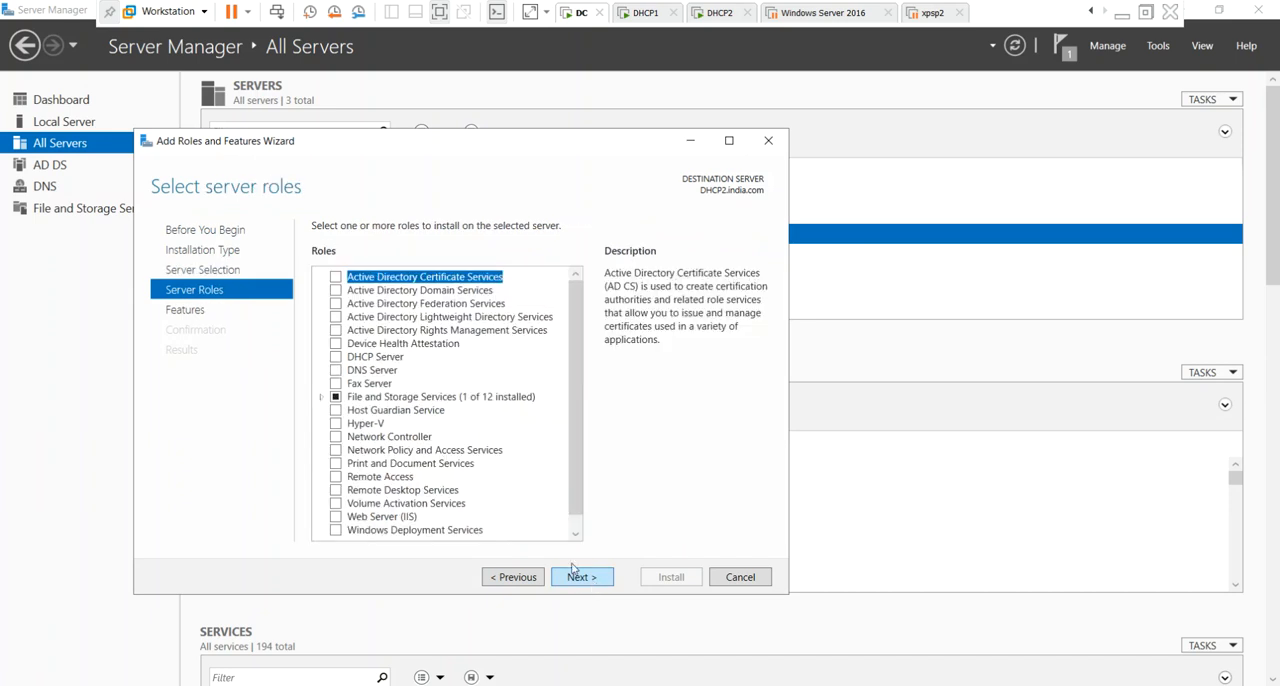
Install the DHCP Server role with its required management tools on DHCP2 and minimize the wizard.
left_click(336, 357)
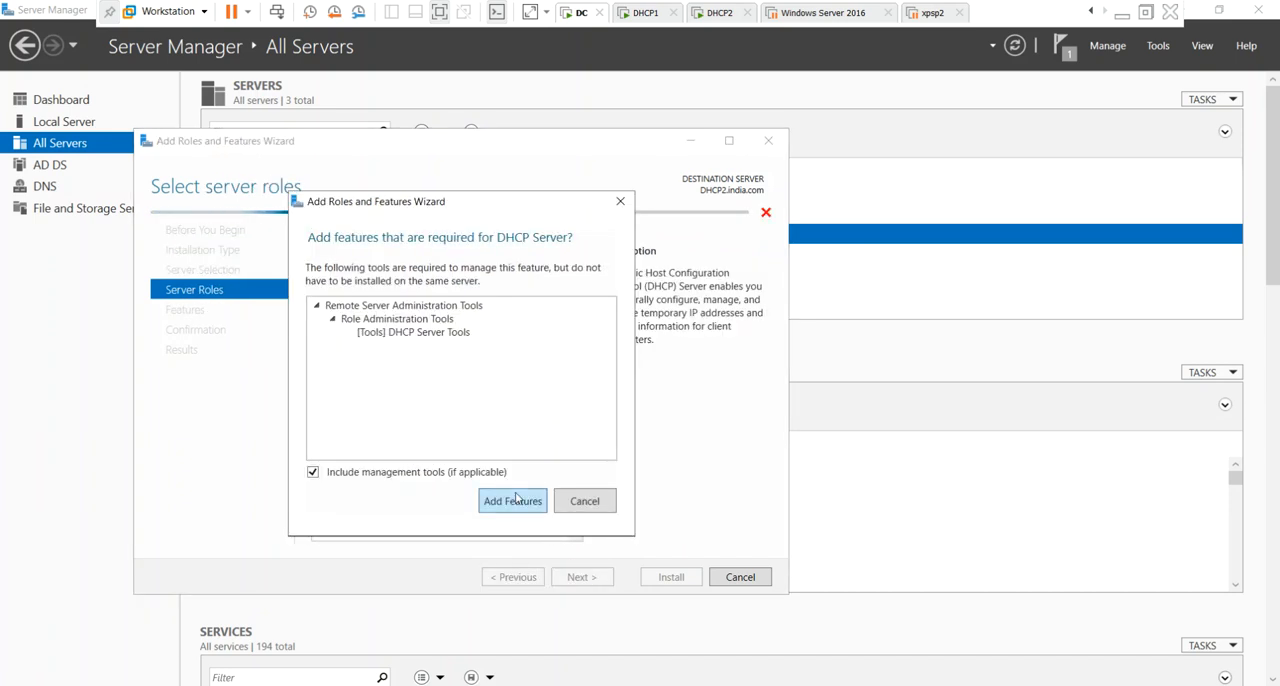
left_click(513, 500)
left_click(585, 577)
left_click(585, 577)
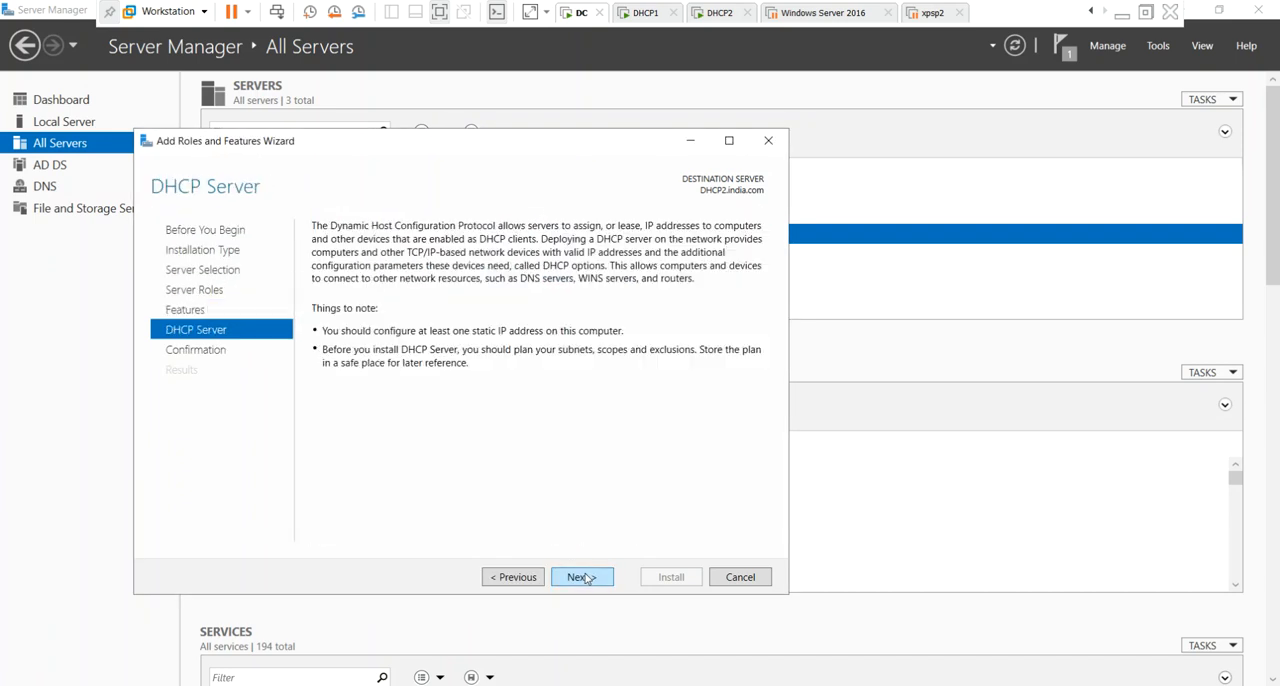
left_click(585, 577)
left_click(671, 577)
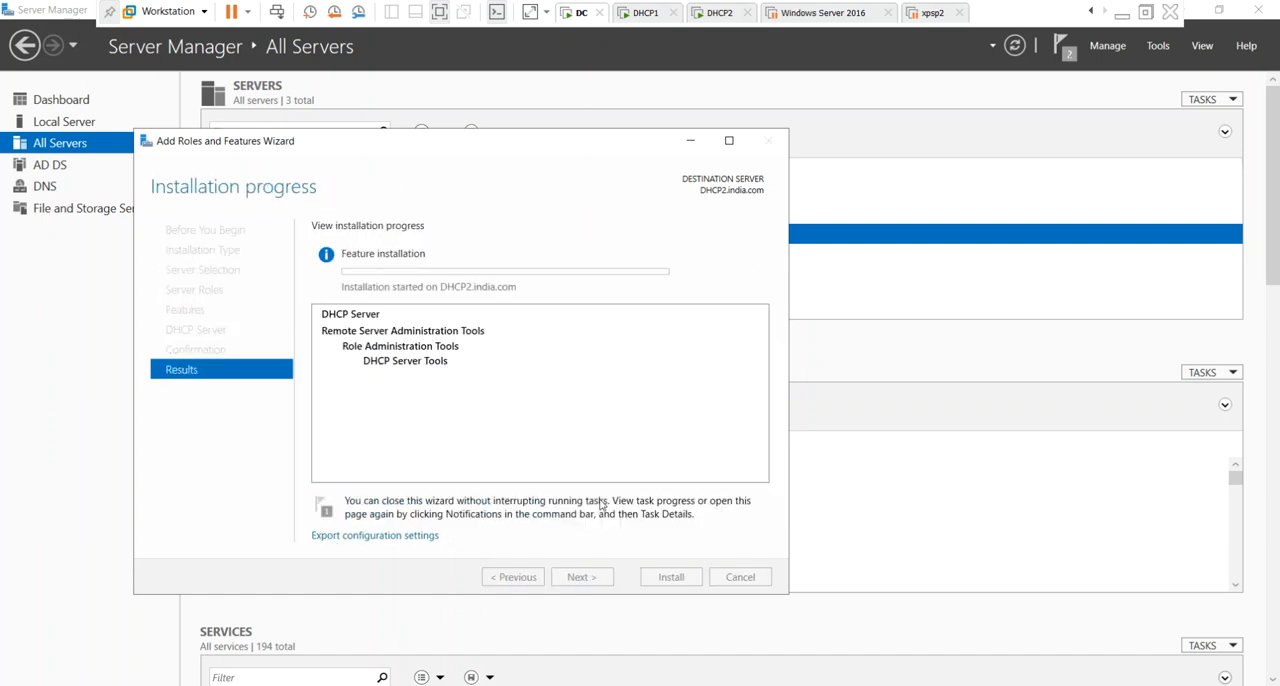
left_click(697, 141)
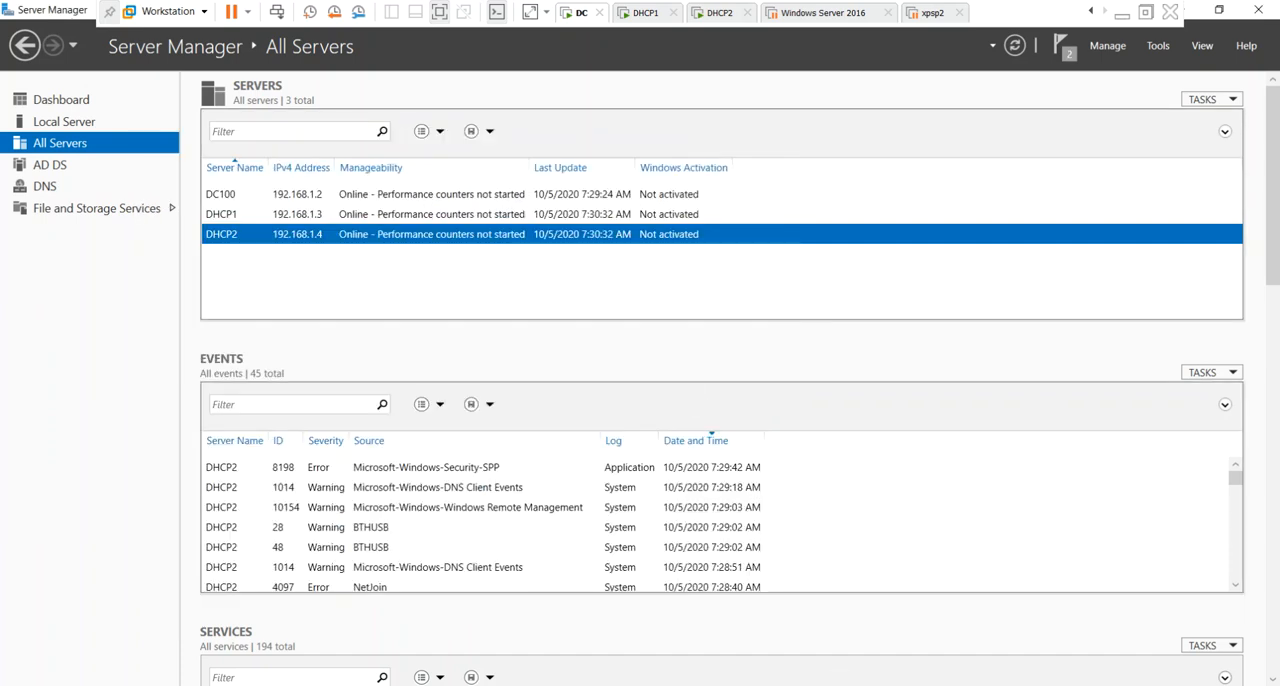
Start a role-based installation on DC100 and proceed to the feature selection without adding any server role.
left_click(277, 214)
left_click(289, 234)
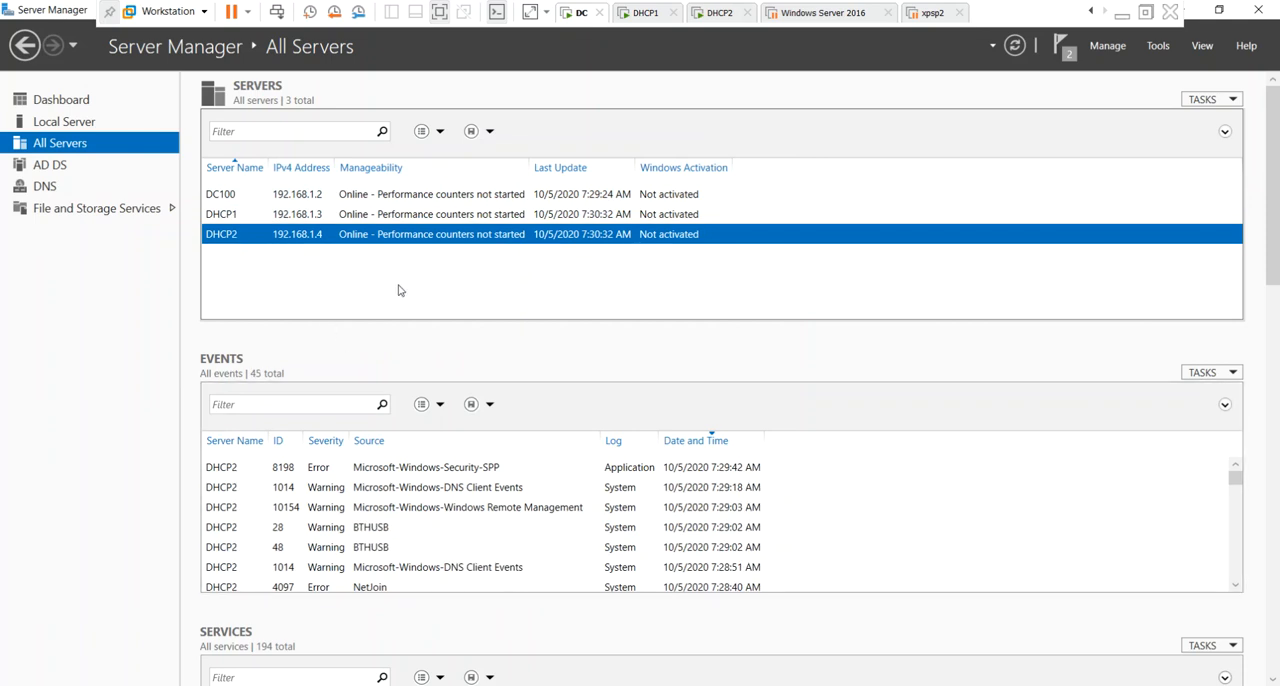
left_click(254, 200)
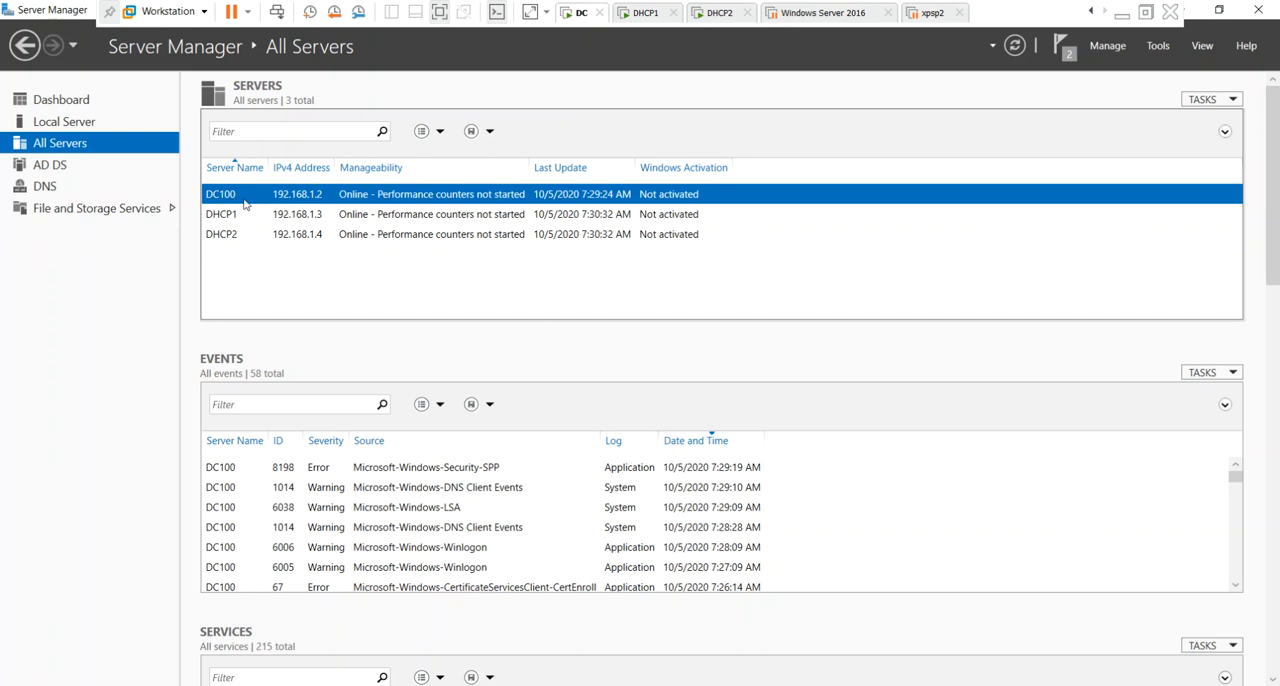
right_click(254, 202)
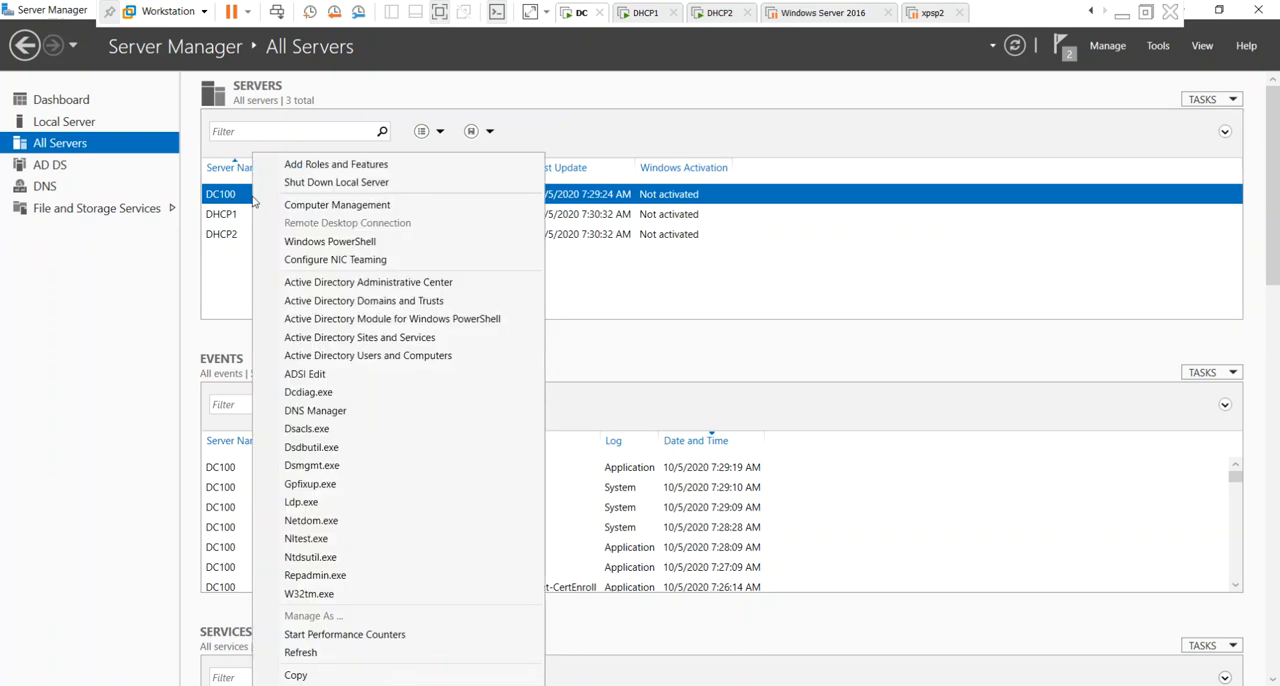
left_click(310, 164)
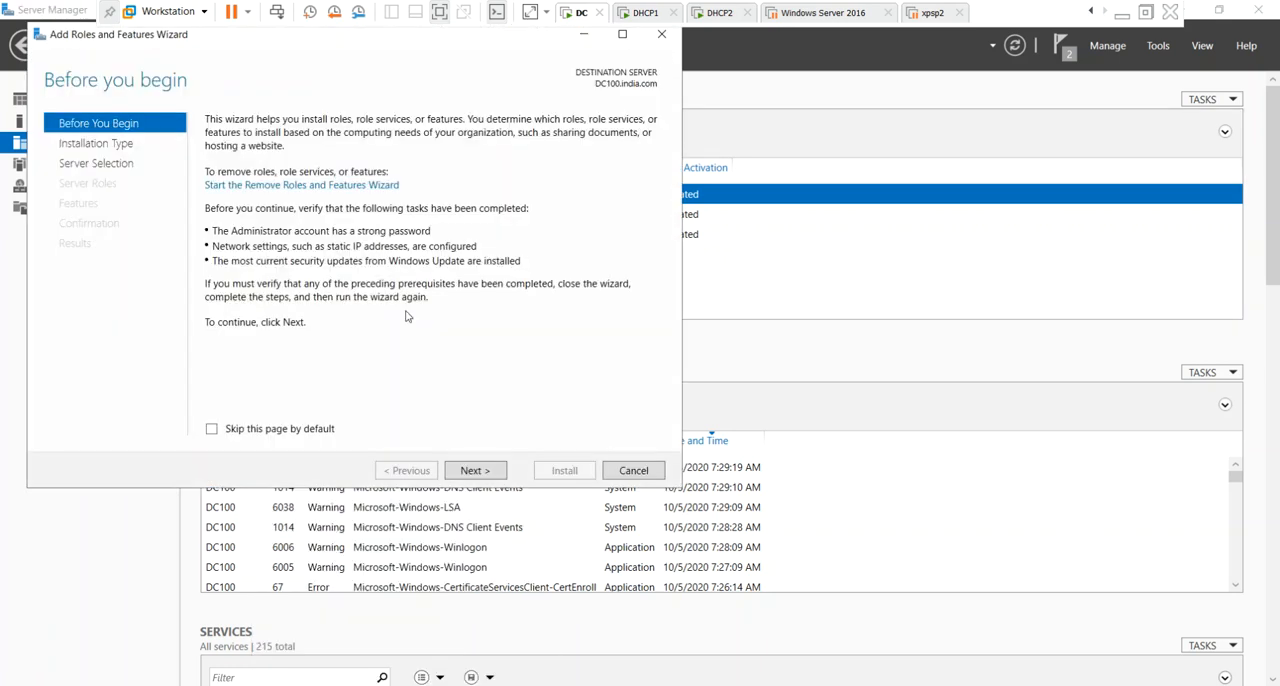
left_click(484, 472)
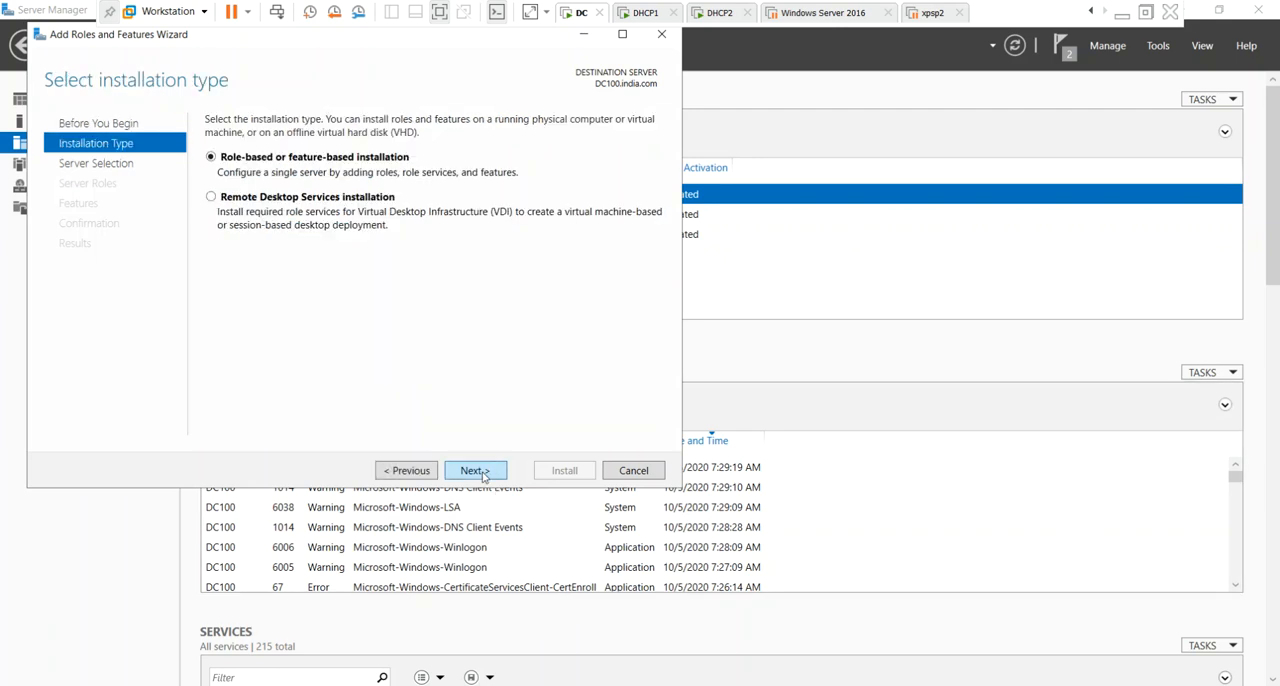
left_click(484, 472)
left_click(484, 472)
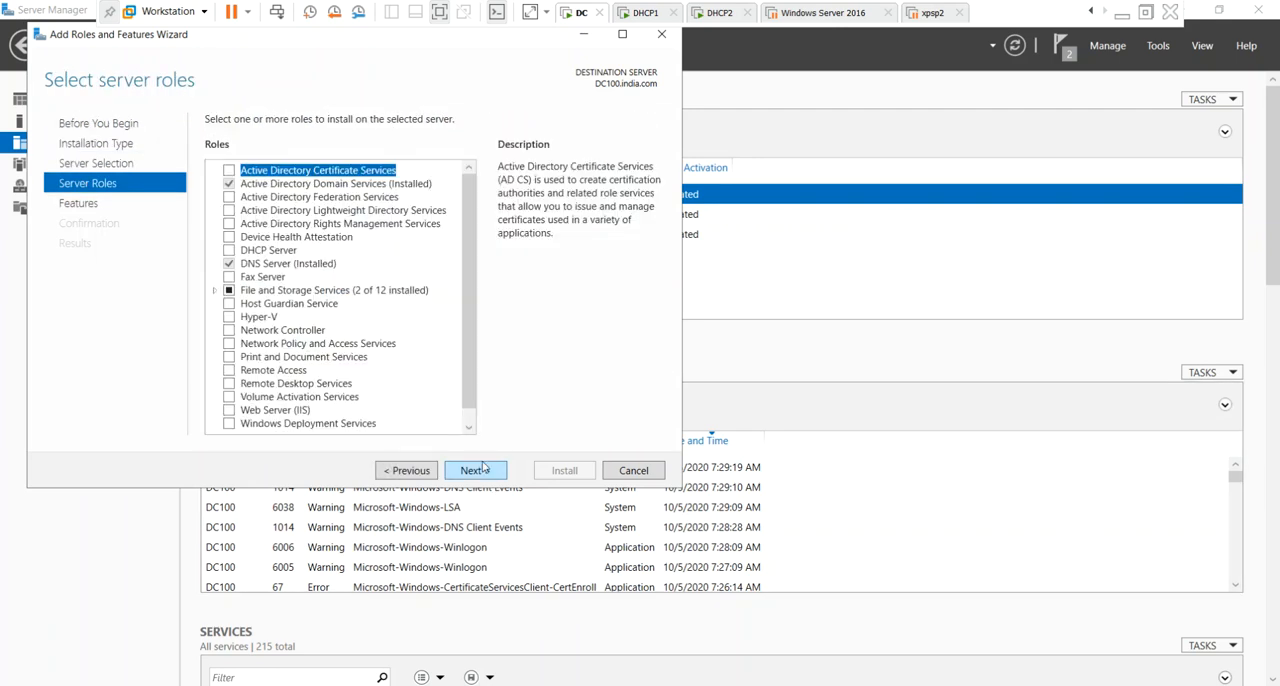
left_click(478, 474)
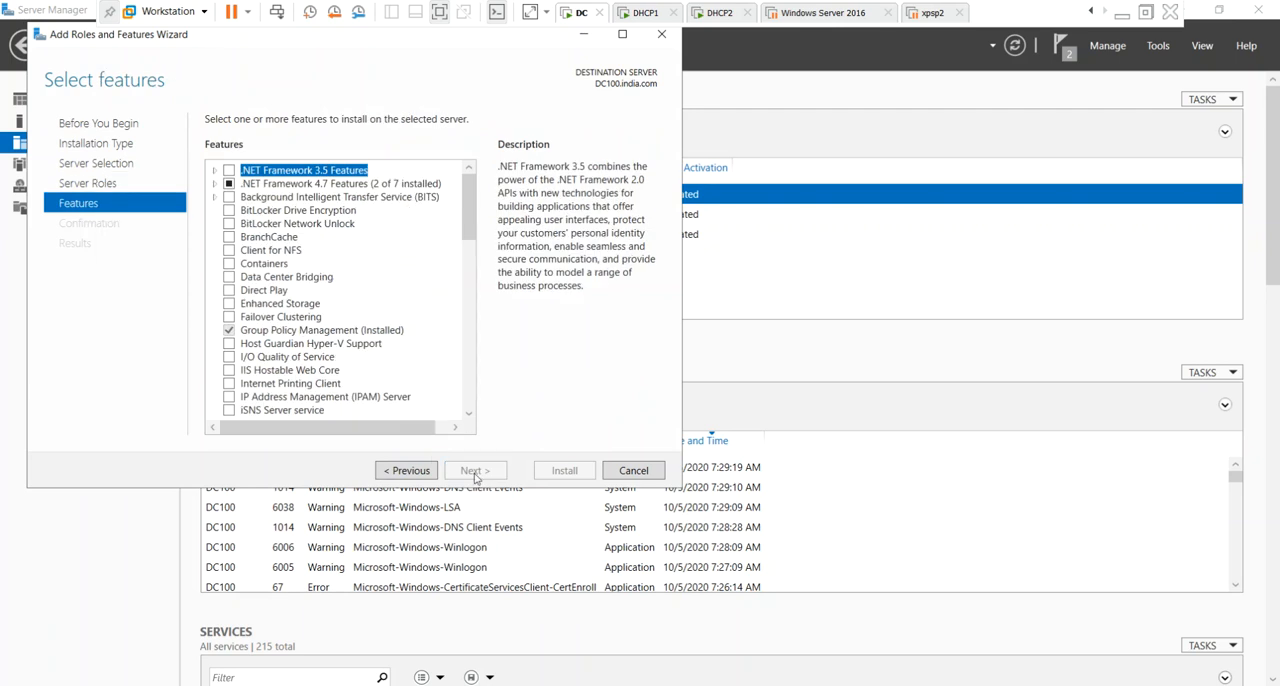
Select DHCP Server Tools under the Role Administration Tools of Remote Server Administration Tools for DC100.
left_click_drag(467, 208, 467, 276)
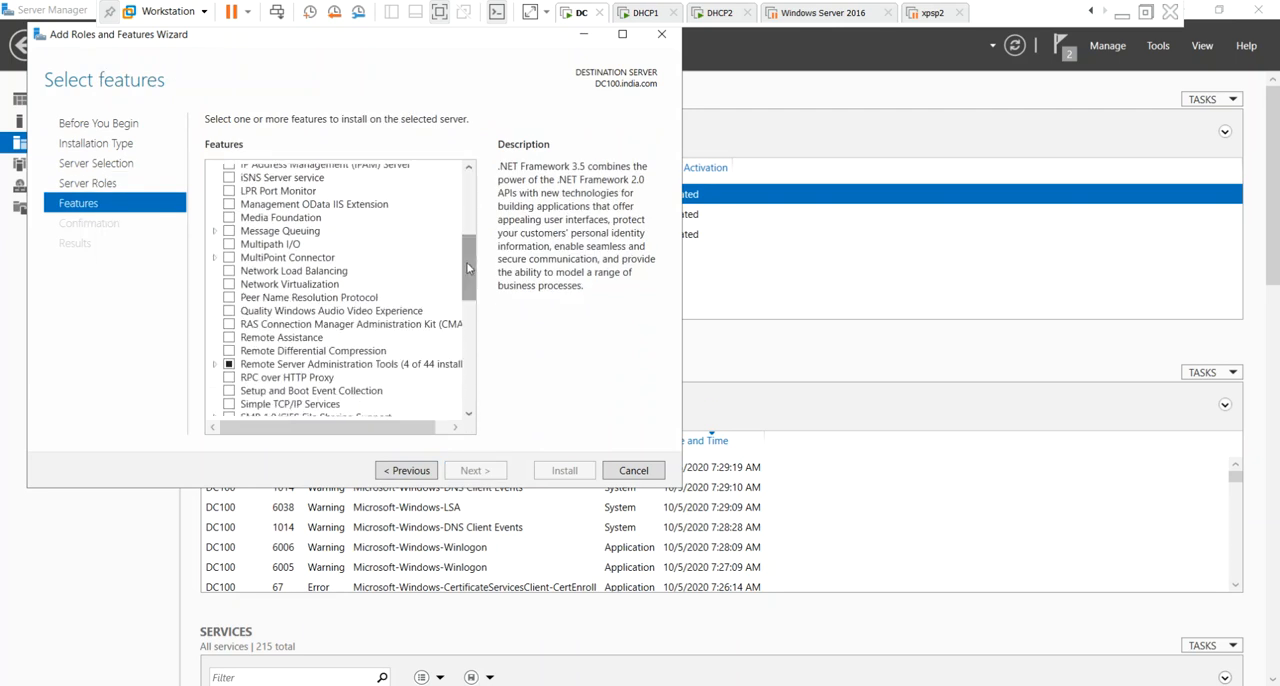
left_click(214, 366)
scroll(376, 280, "down", 5)
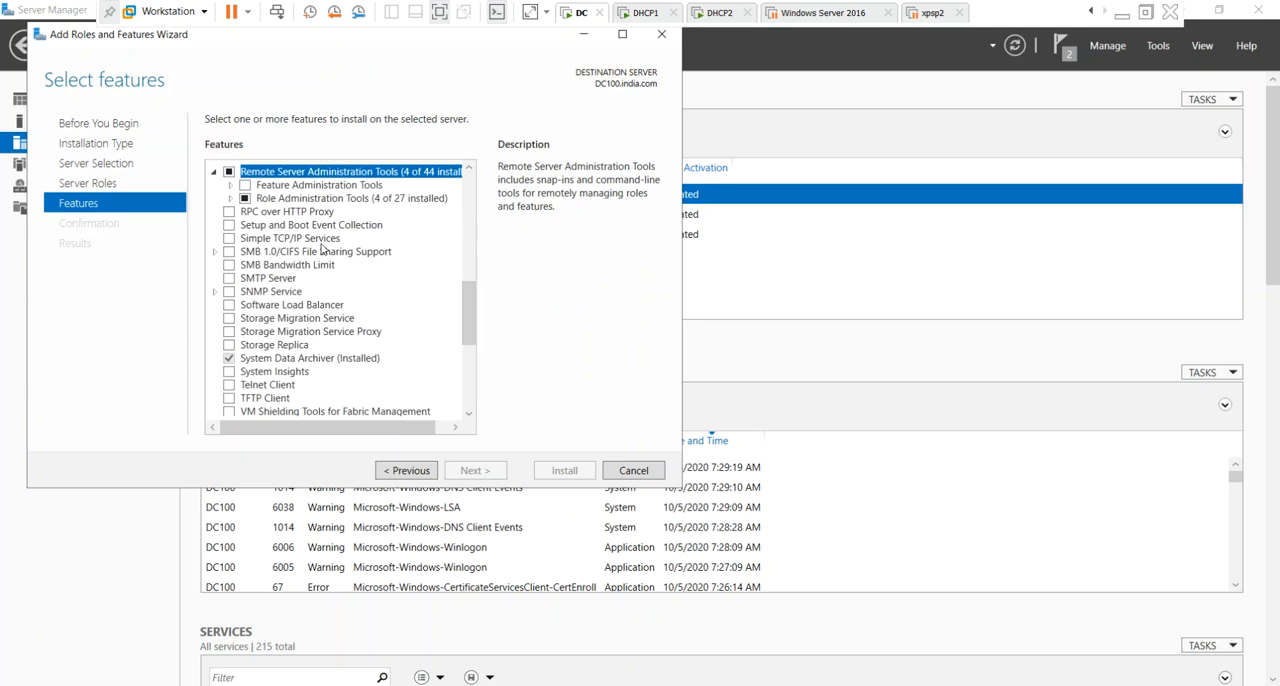
left_click(230, 186)
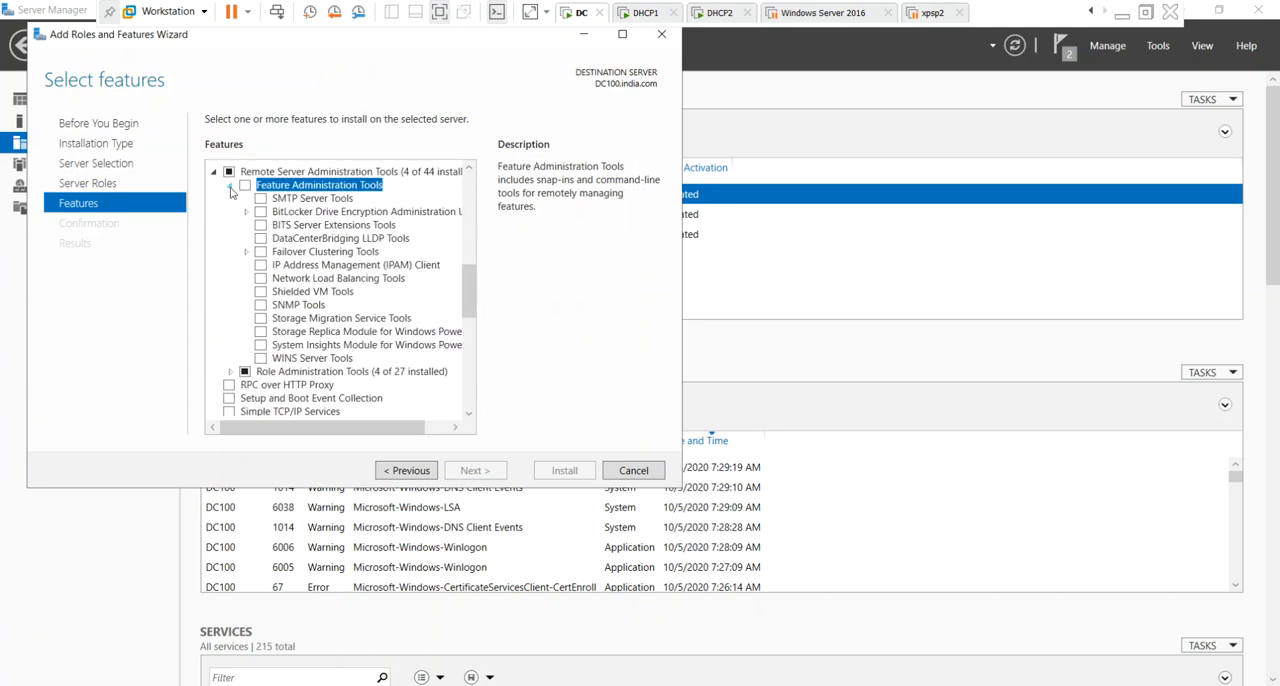
left_click(230, 186)
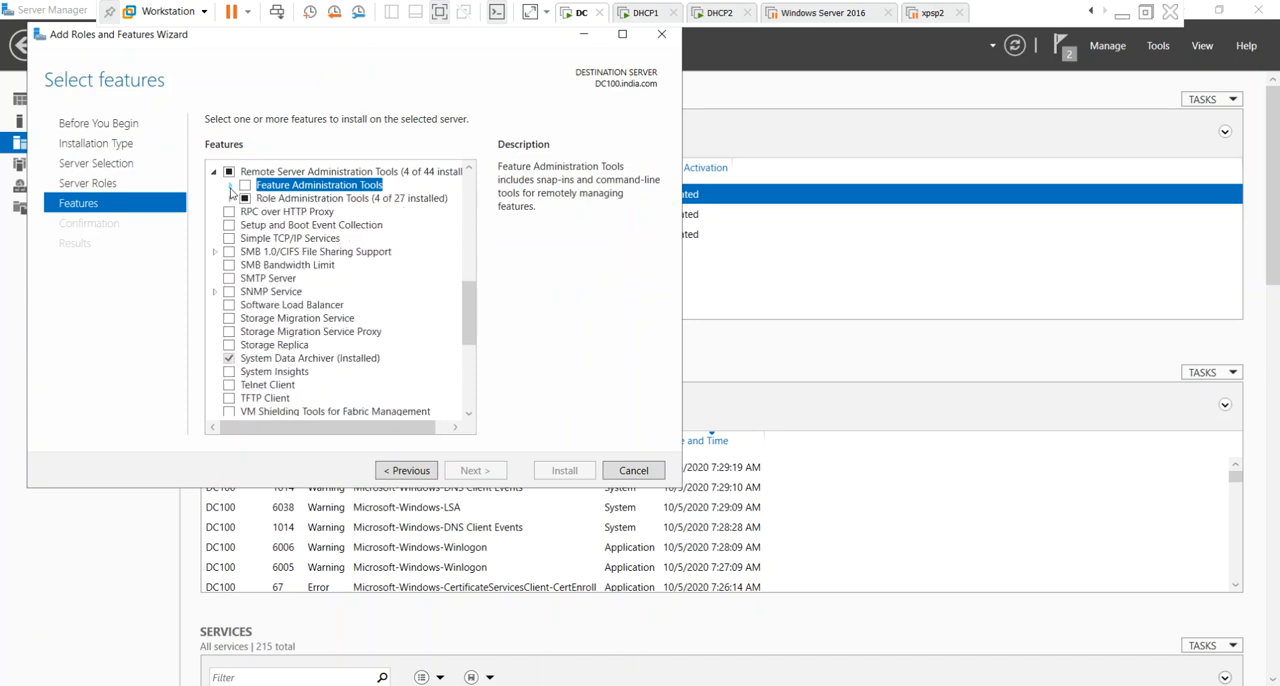
left_click(230, 199)
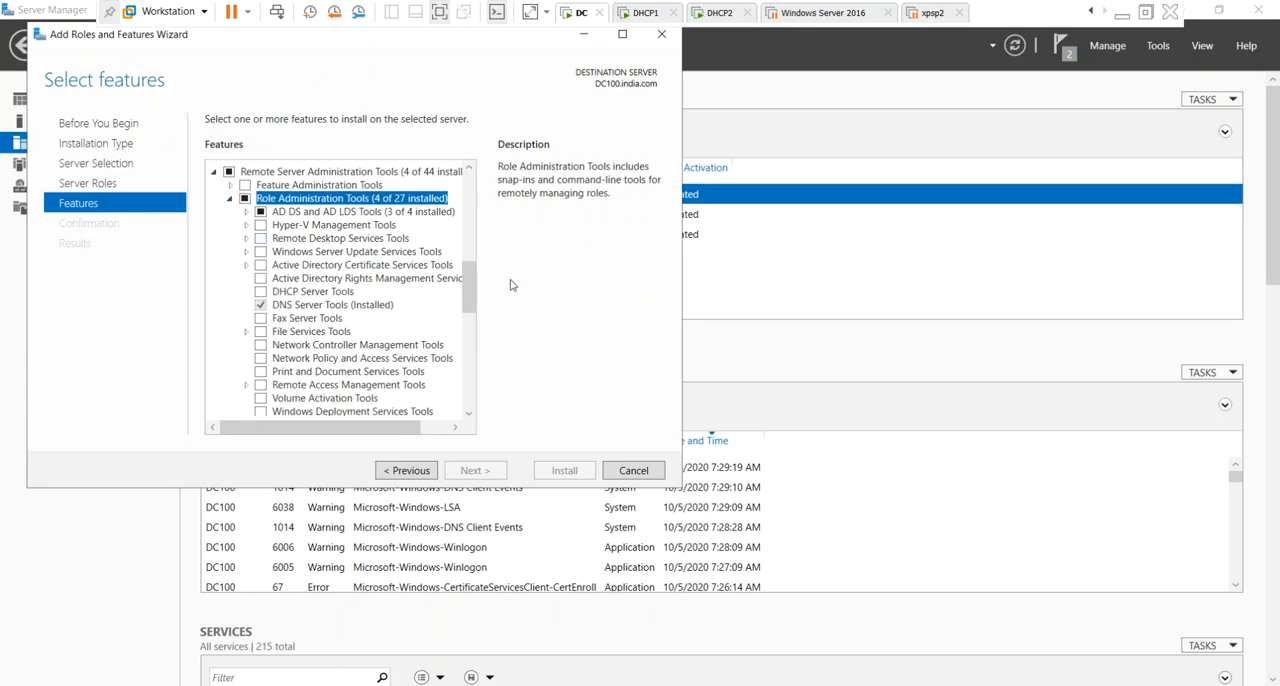
left_click(320, 292)
left_click(261, 292)
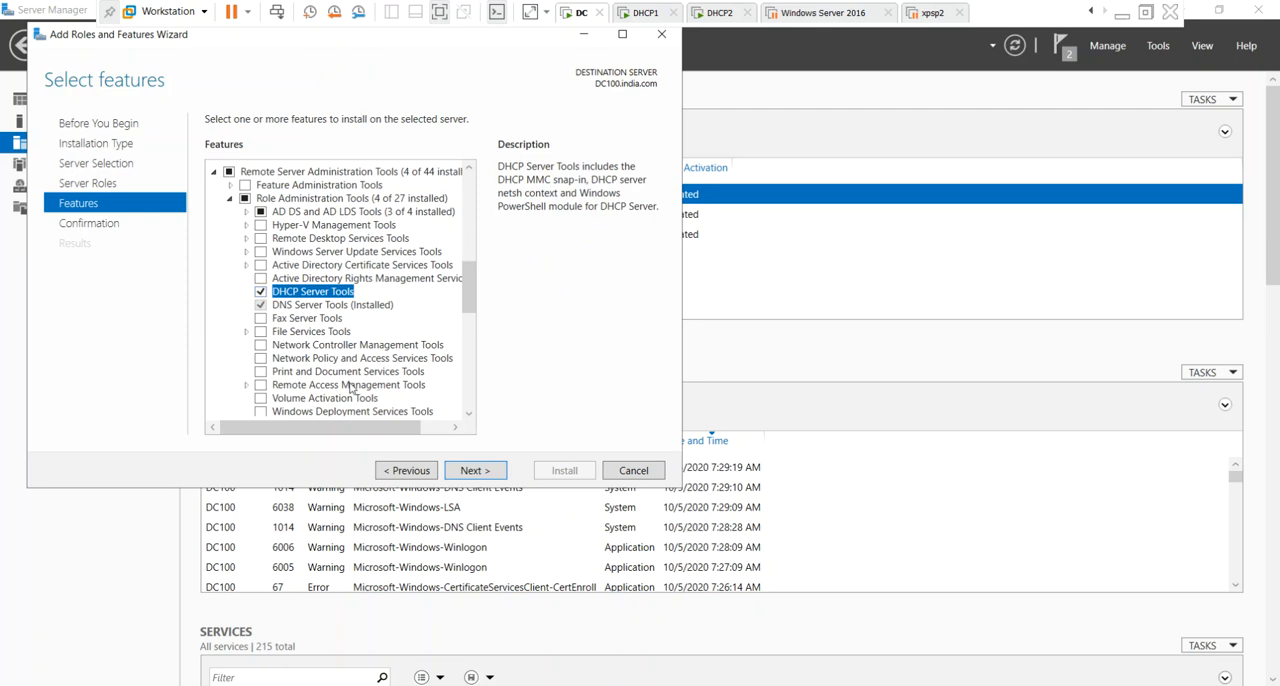
Install the selected DHCP Server Tools feature on DC100 and close the wizard when the installation completes.
left_click(476, 474)
left_click(563, 472)
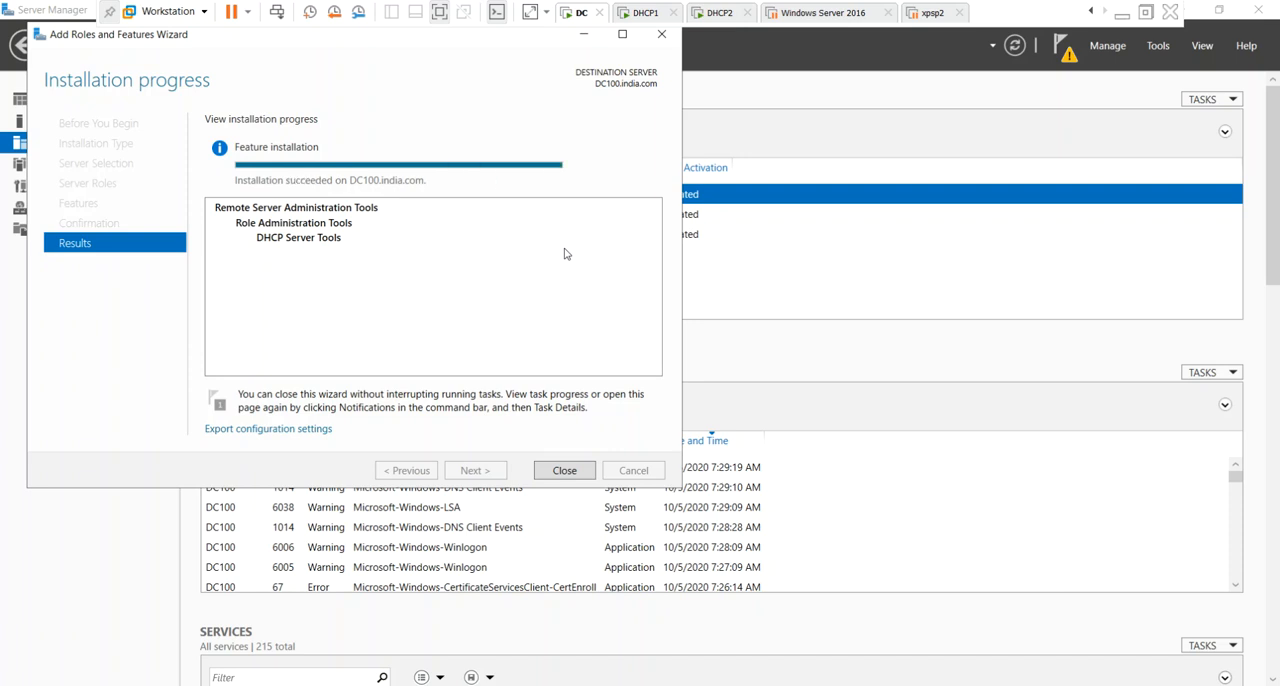
left_click(566, 471)
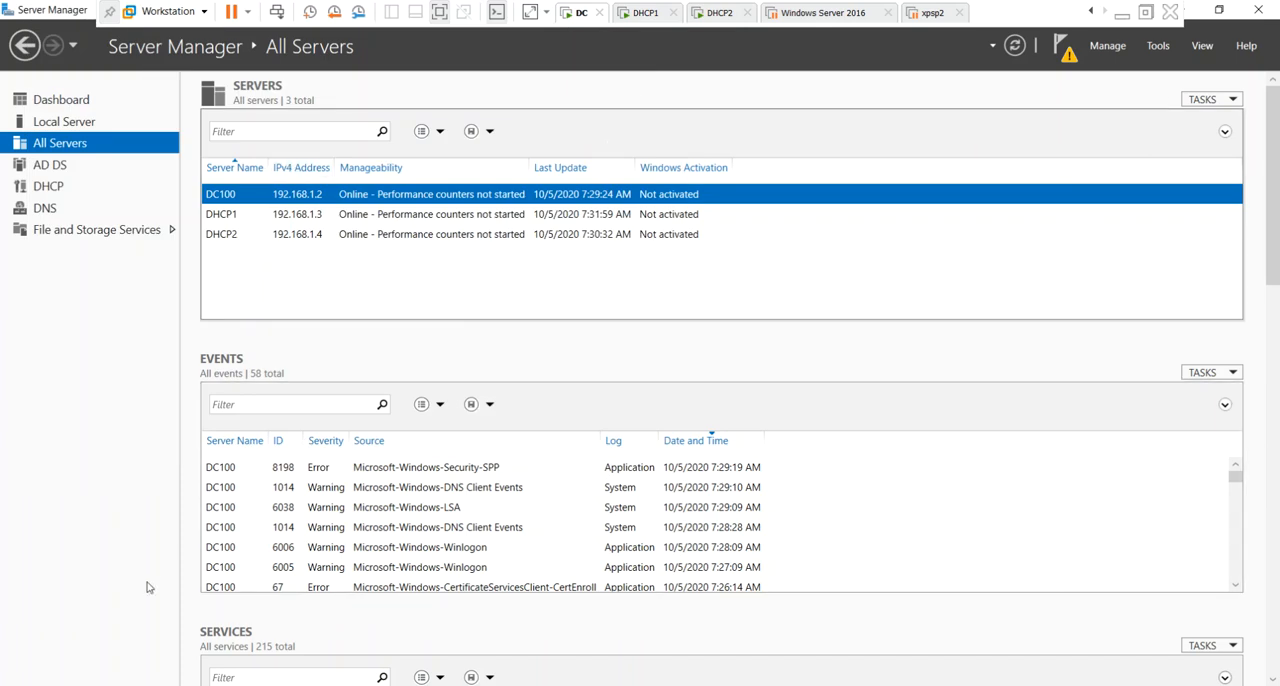
Complete the DHCP post-install configuration for DHCP1, creating the security groups and authorizing the server, and close its wizards.
left_click(237, 685)
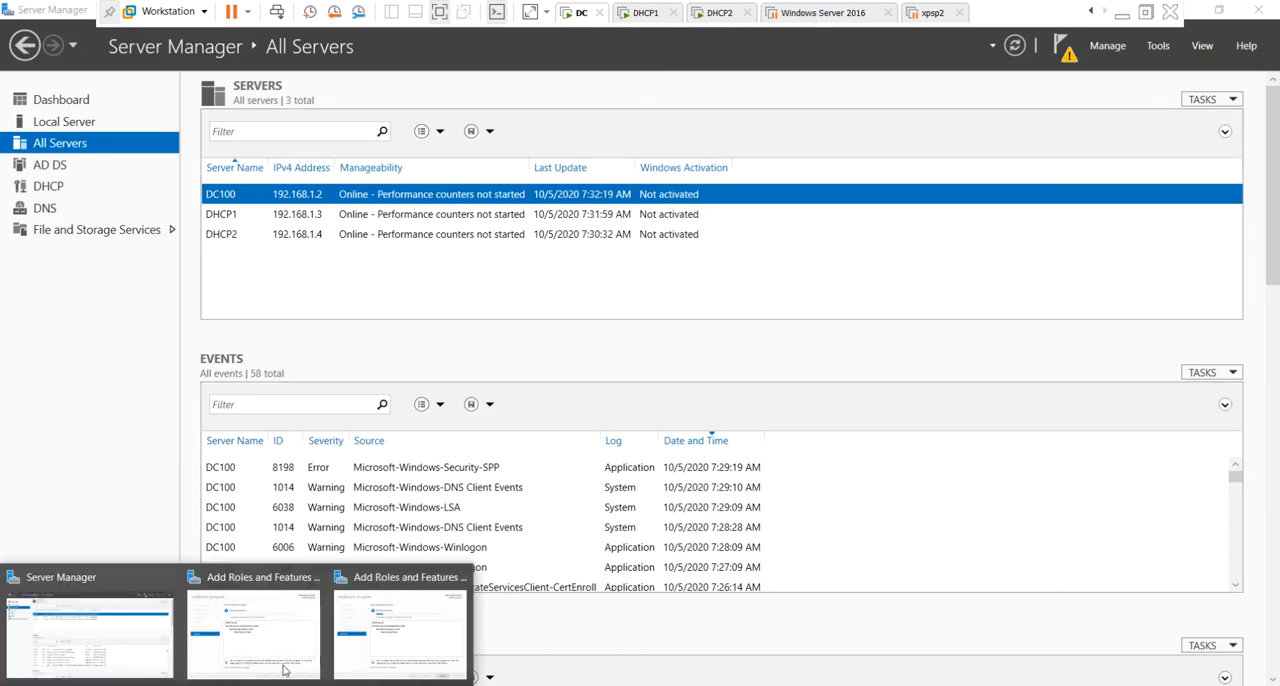
left_click(252, 630)
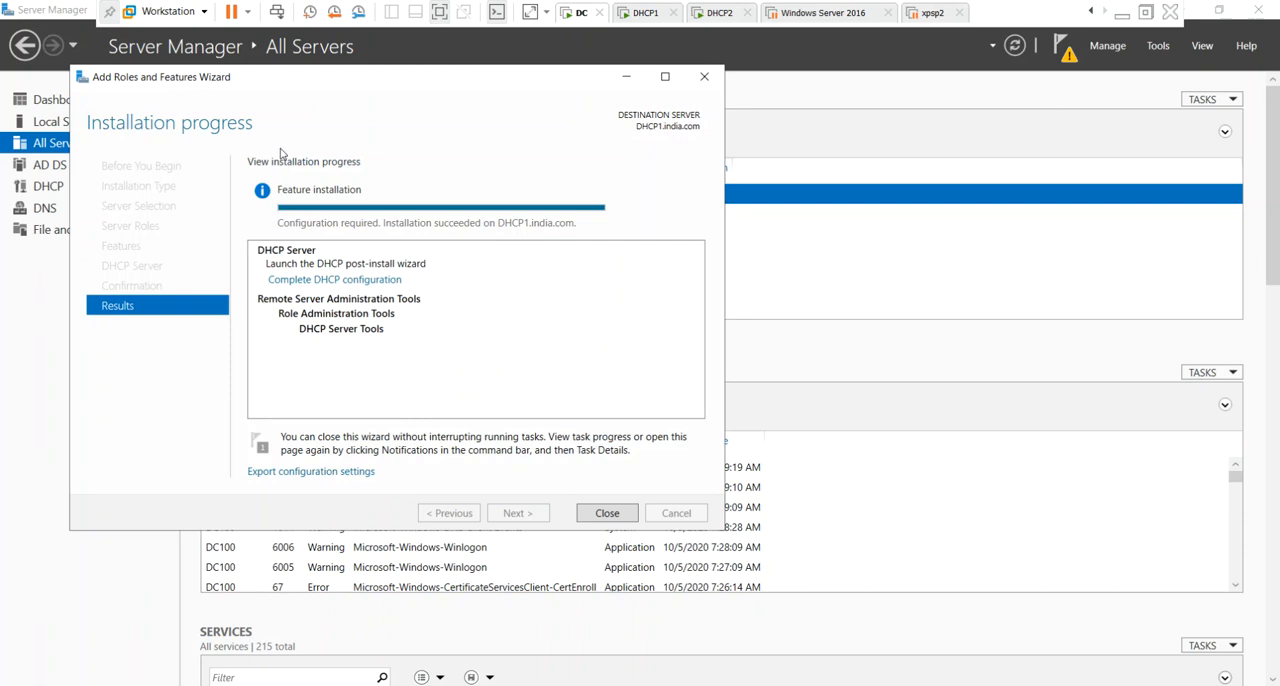
left_click(334, 280)
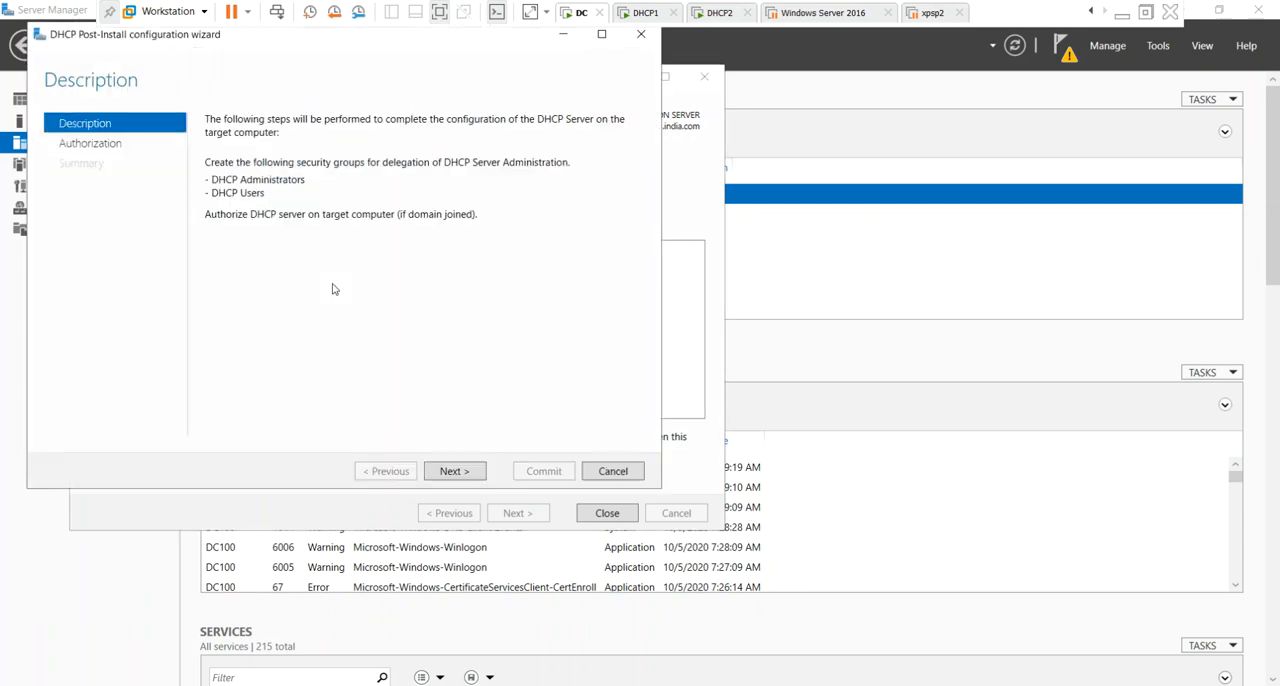
left_click(458, 474)
left_click(546, 471)
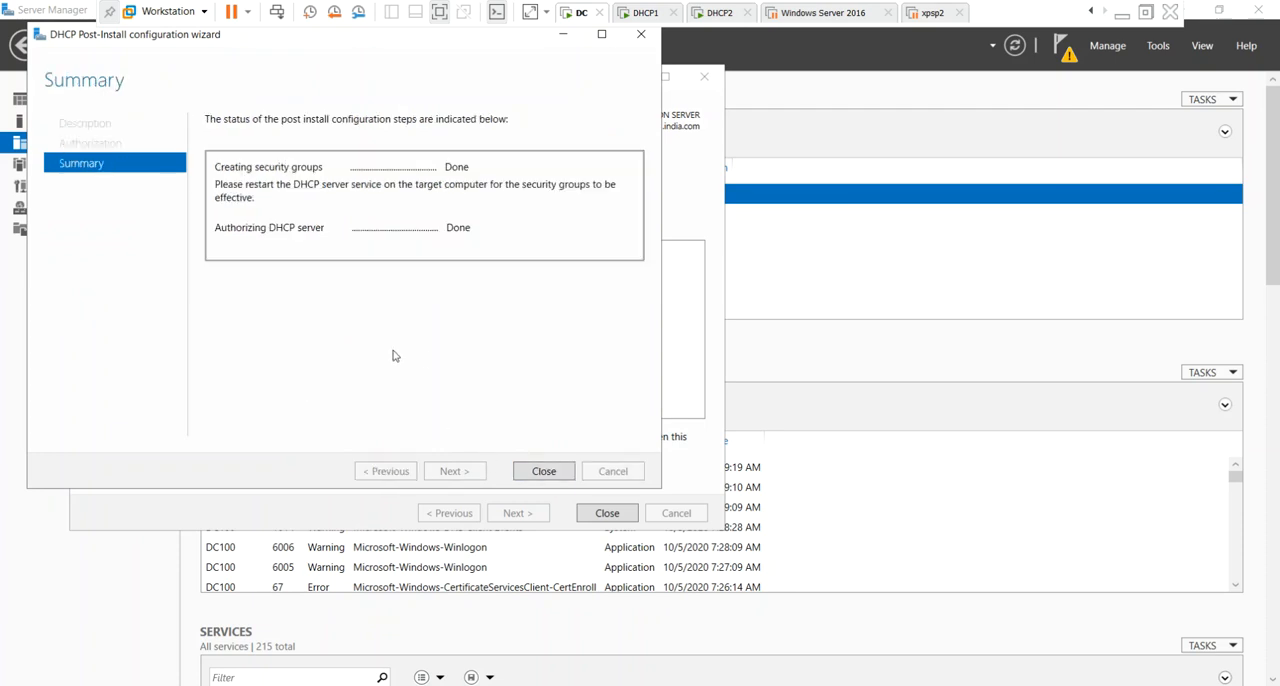
left_click(552, 478)
left_click(607, 513)
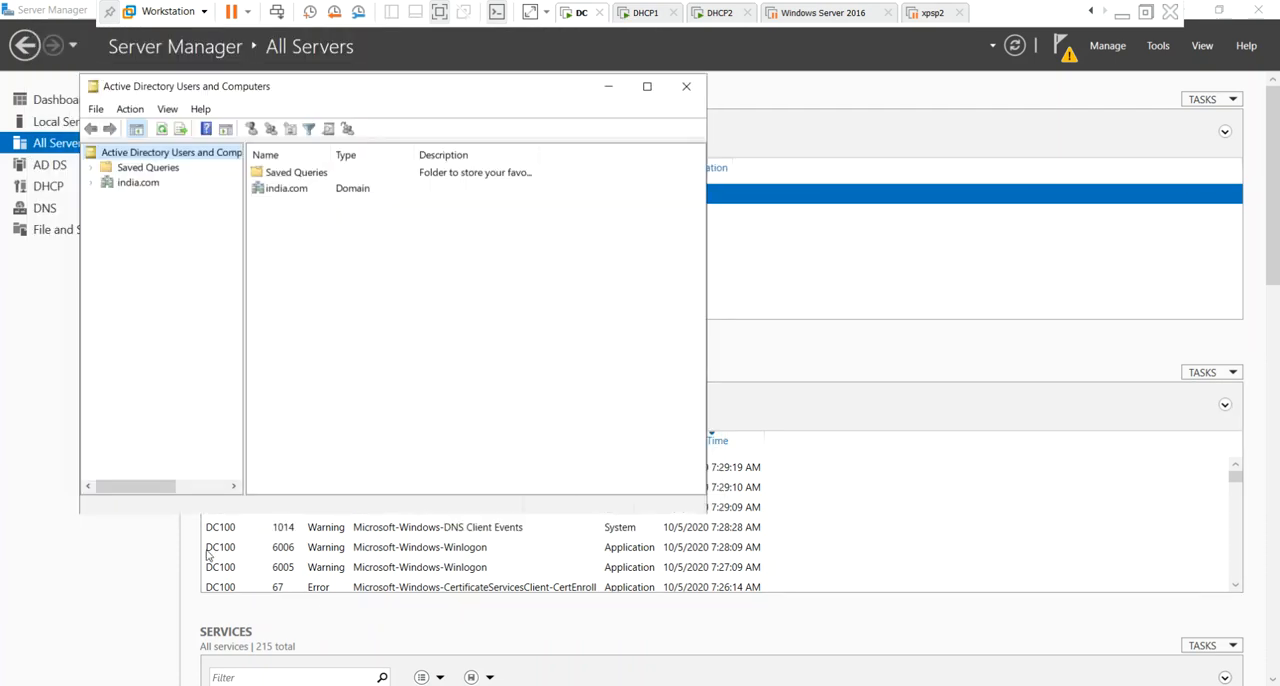
Complete the DHCP post-install configuration for DHCP2, creating the security groups and authorizing the server, and close its wizards.
left_click(607, 86)
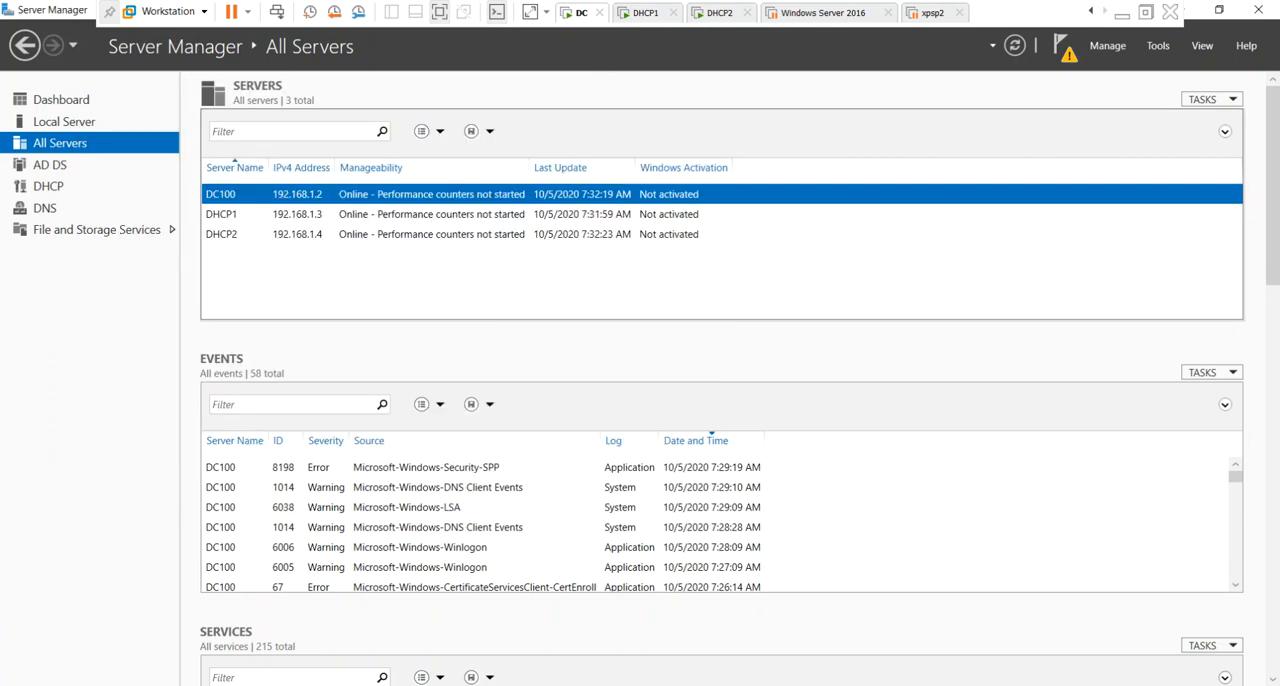
left_click(325, 638)
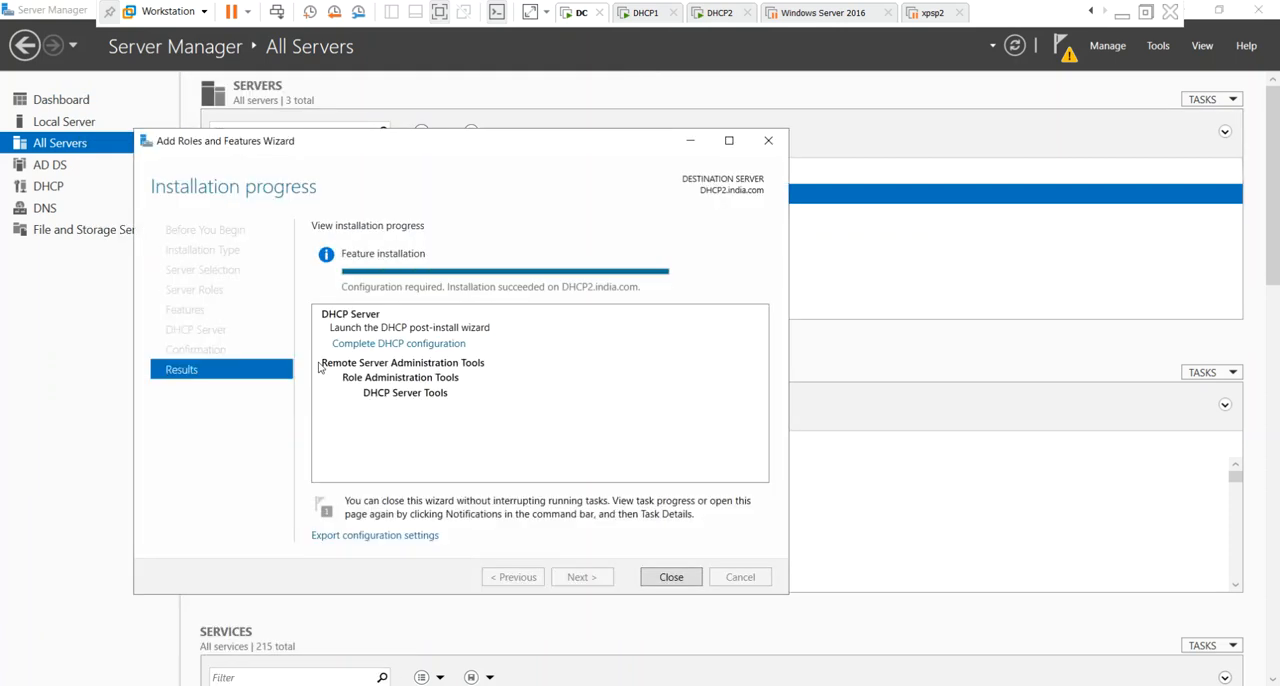
left_click(424, 345)
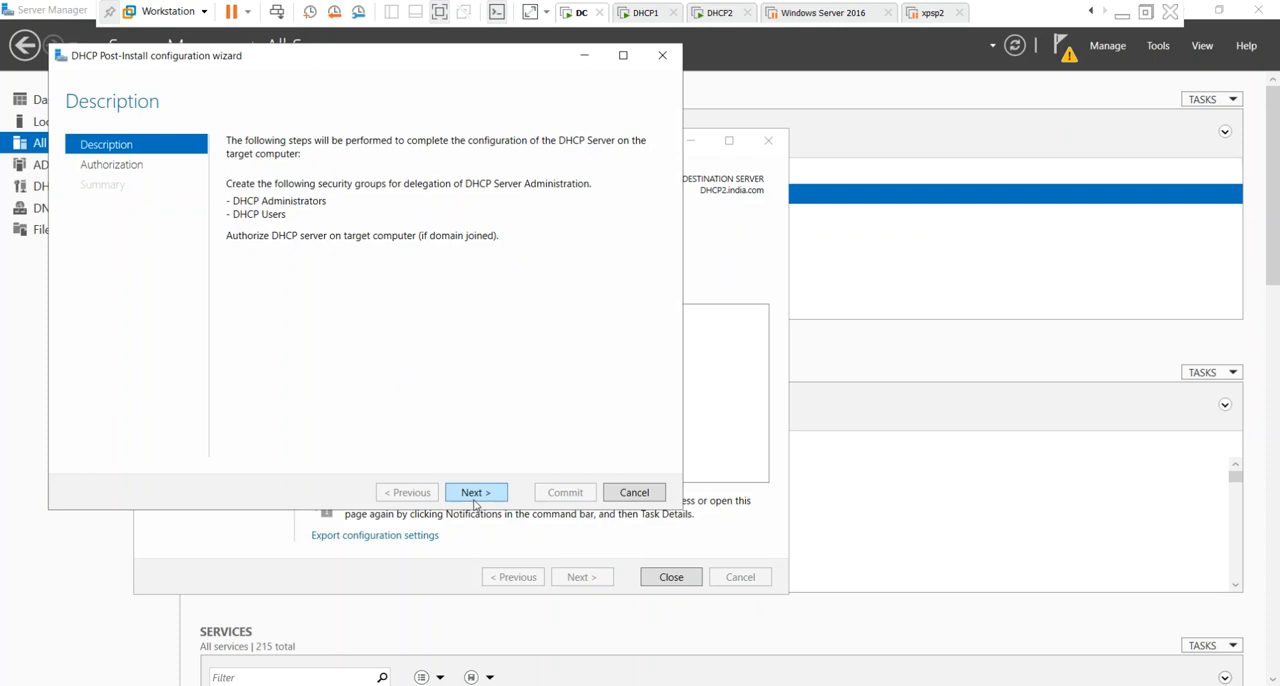
left_click(476, 493)
left_click(563, 495)
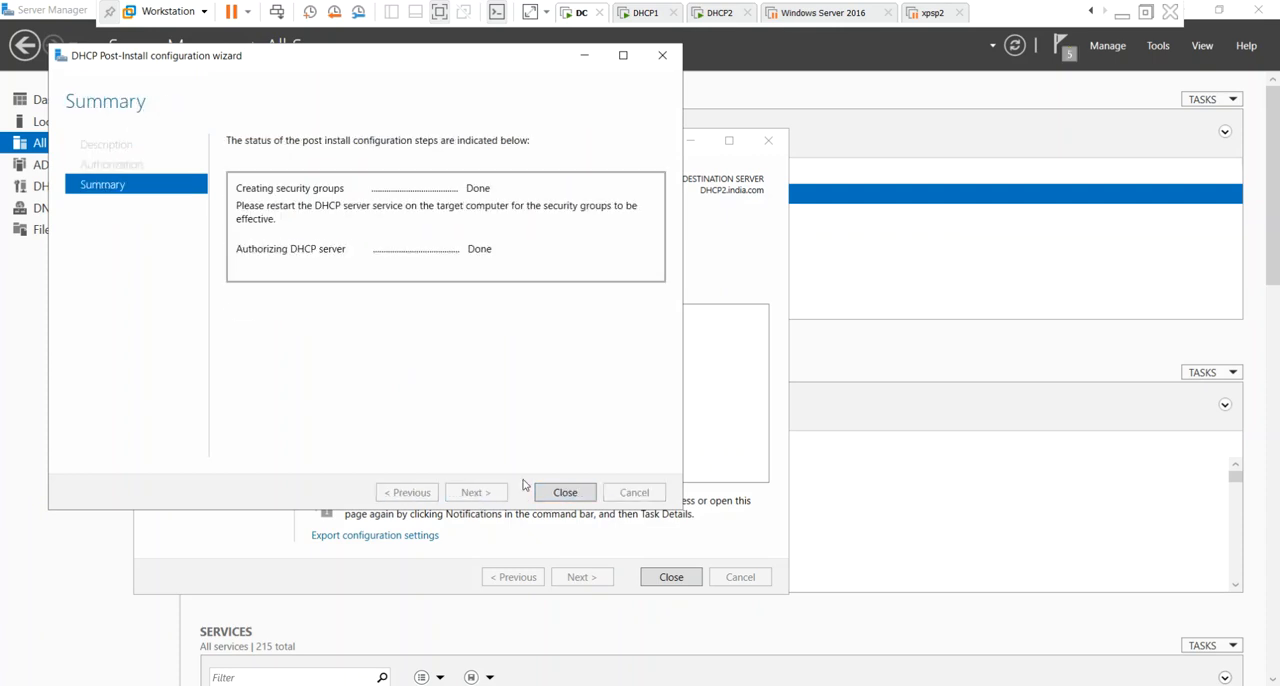
left_click(565, 493)
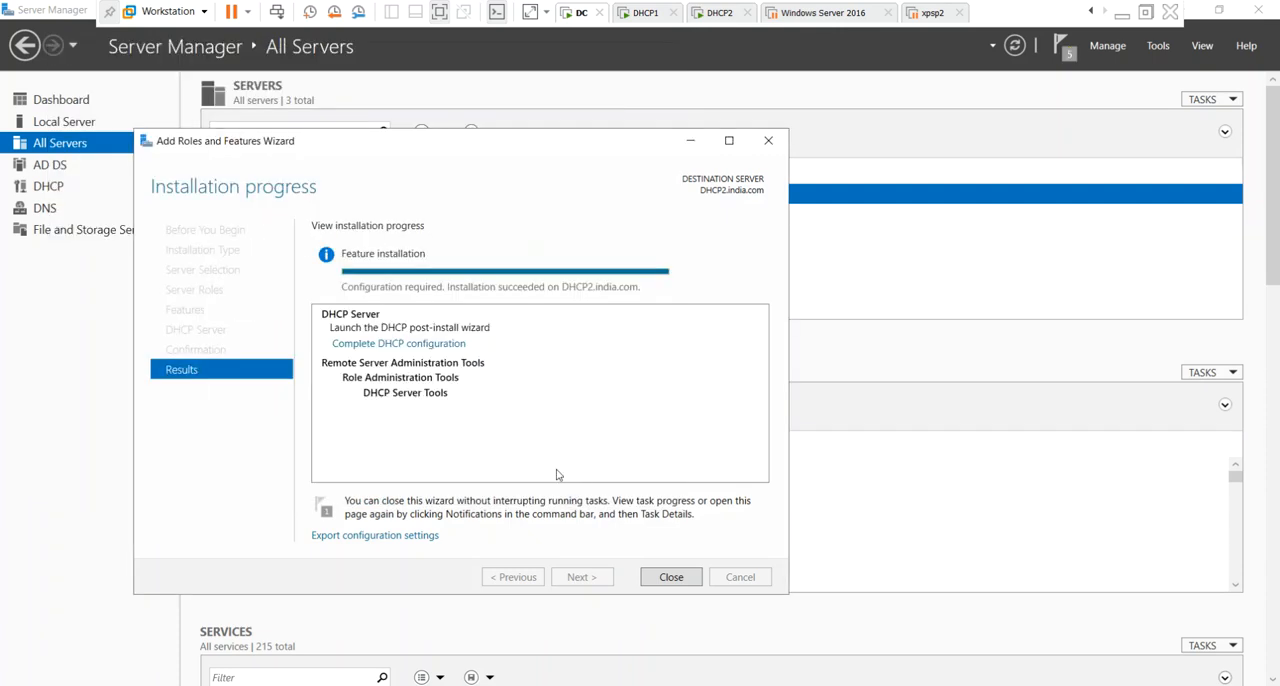
left_click(671, 577)
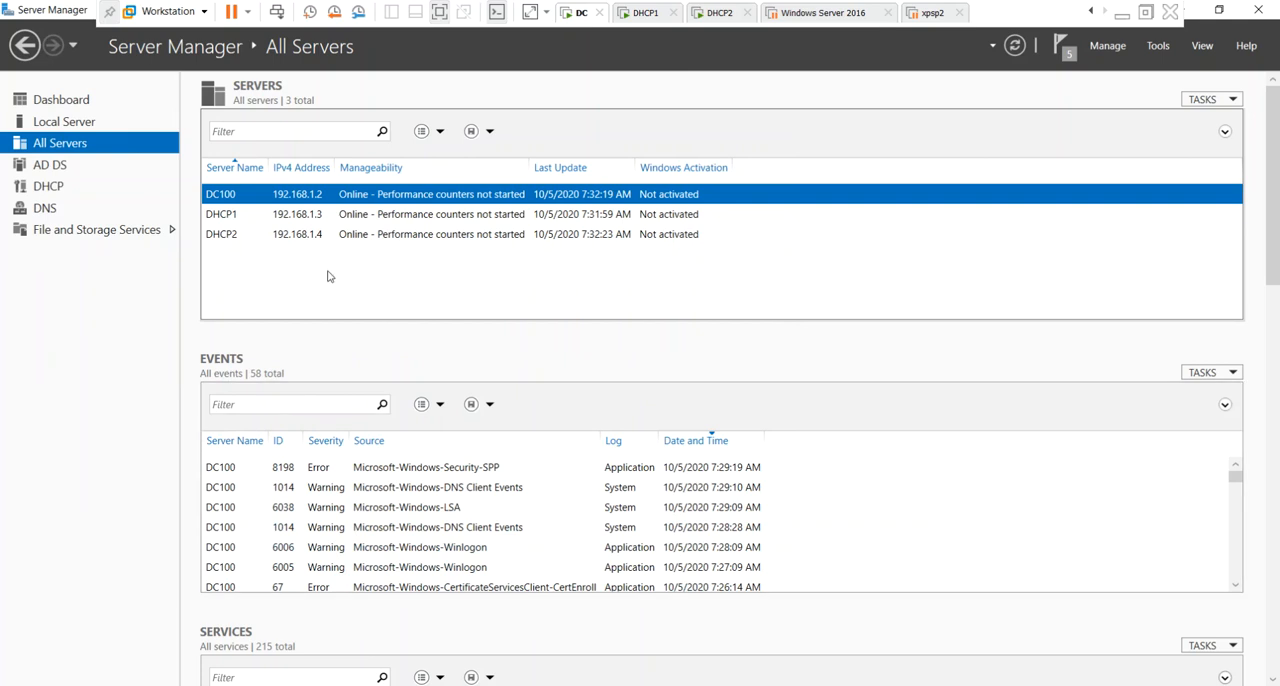
Close Server Manager and examine the computer accounts in the Computers container of india.com in Active Directory Users and Computers.
left_click(1258, 10)
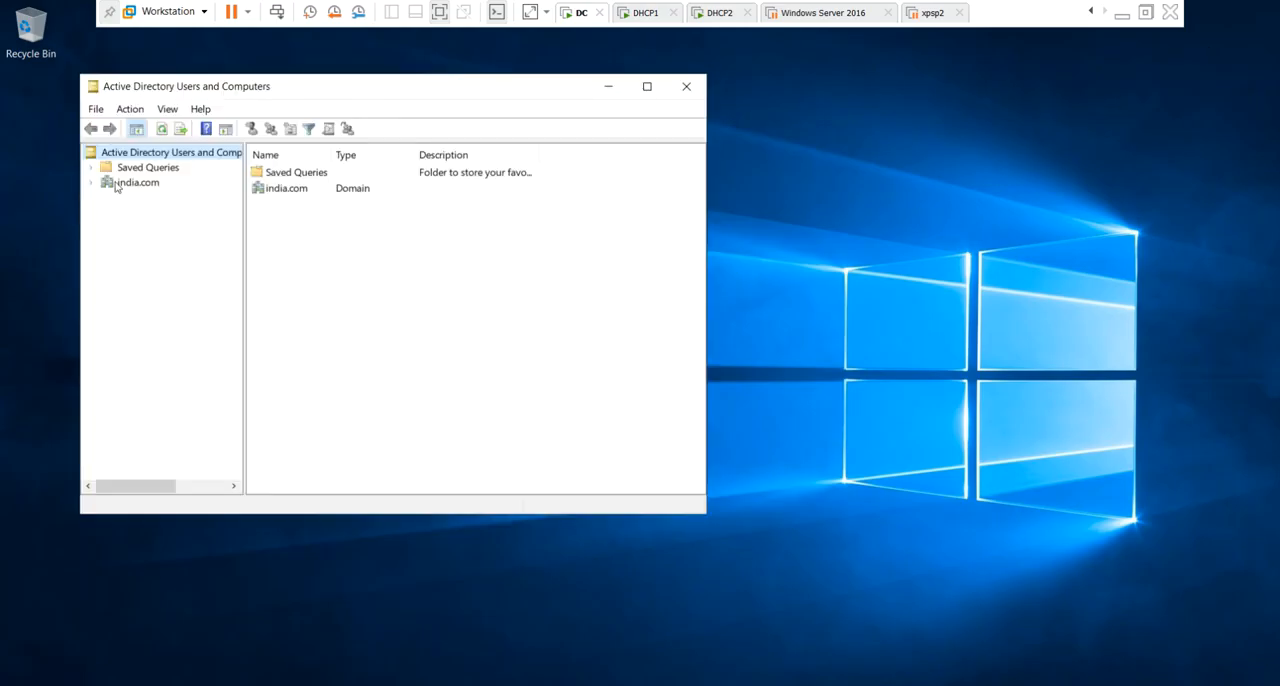
left_click(110, 184)
left_click(92, 183)
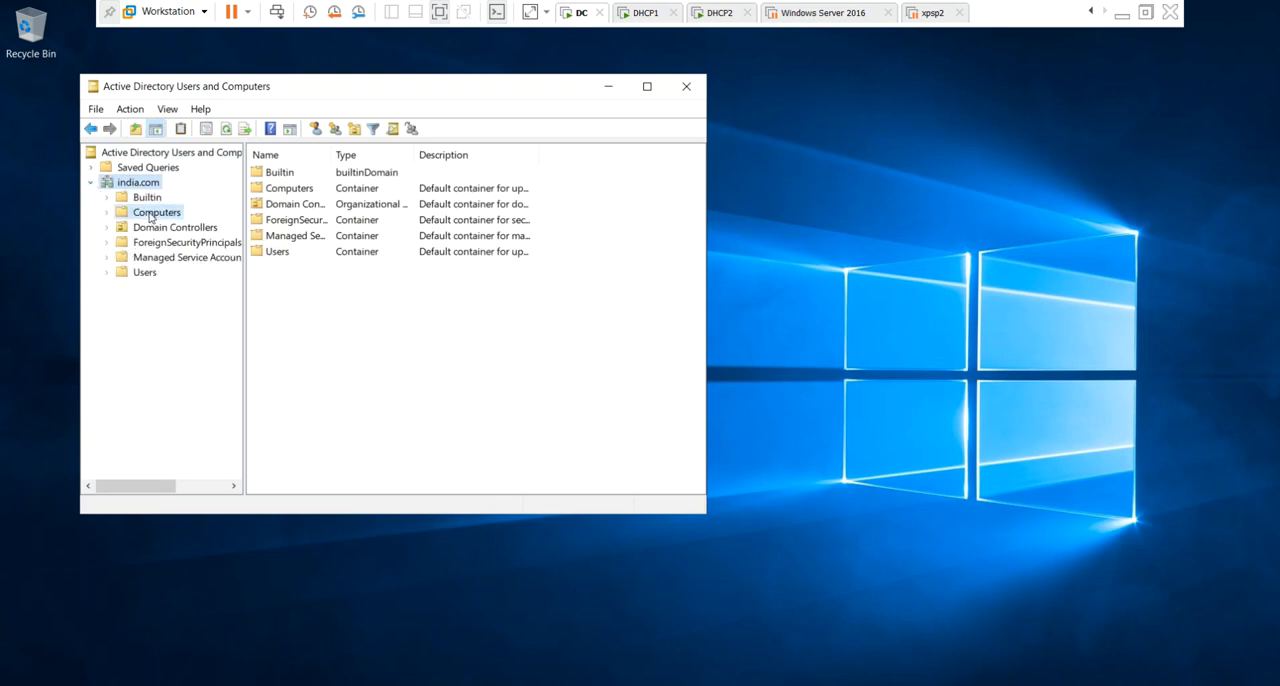
left_click(146, 214)
left_click(647, 87)
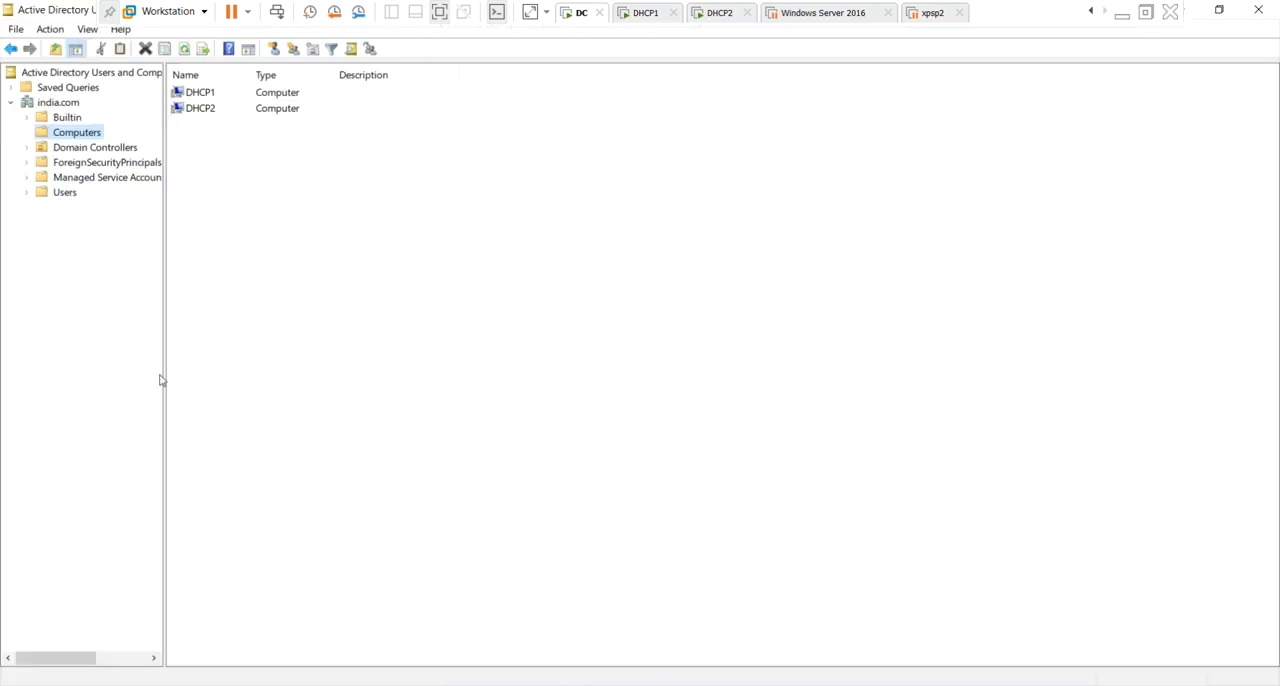
left_click_drag(164, 378, 229, 388)
left_click(274, 93)
left_click(280, 113)
left_click(389, 203)
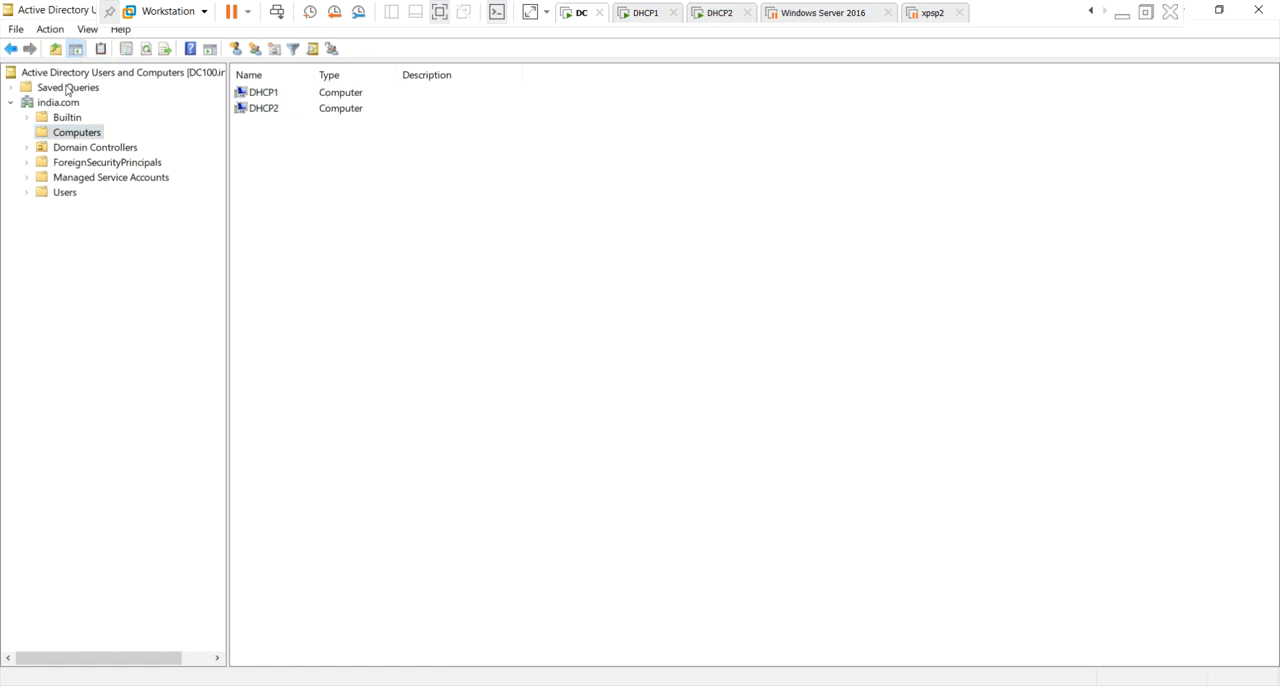
Examine the computer account in the Domain Controllers organizational unit of india.com, then close Active Directory Users and Computers.
left_click(101, 150)
left_click(303, 93)
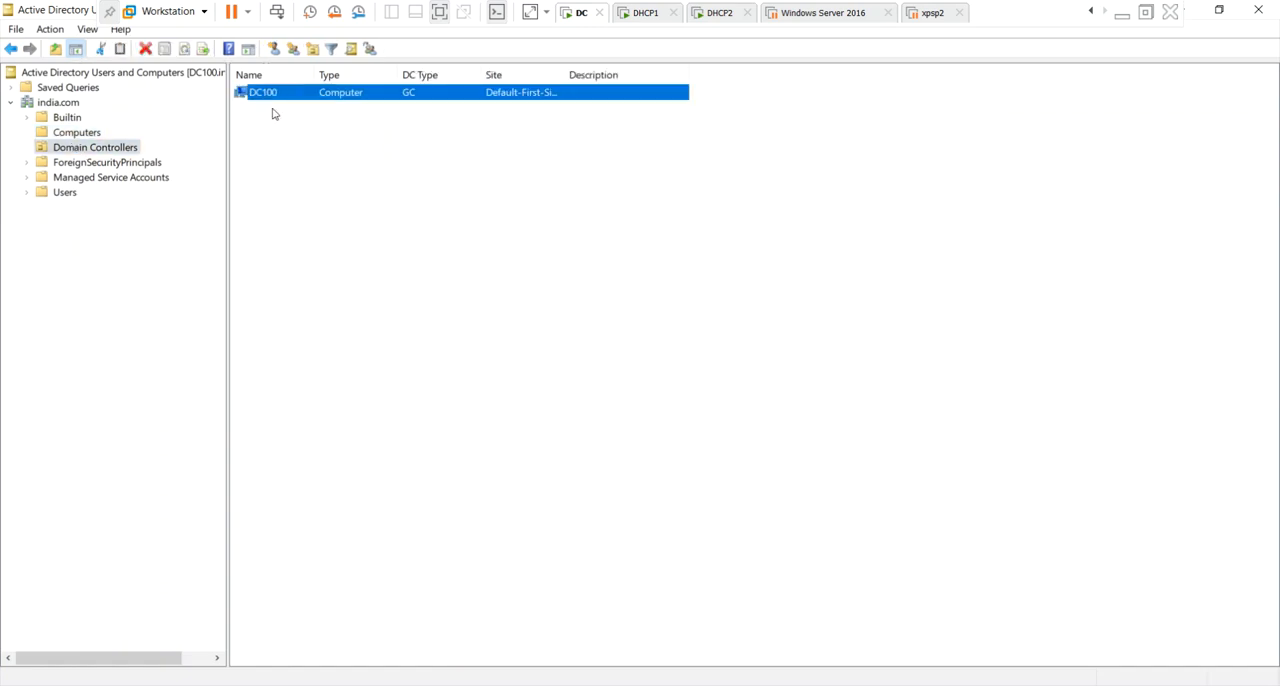
left_click(336, 343)
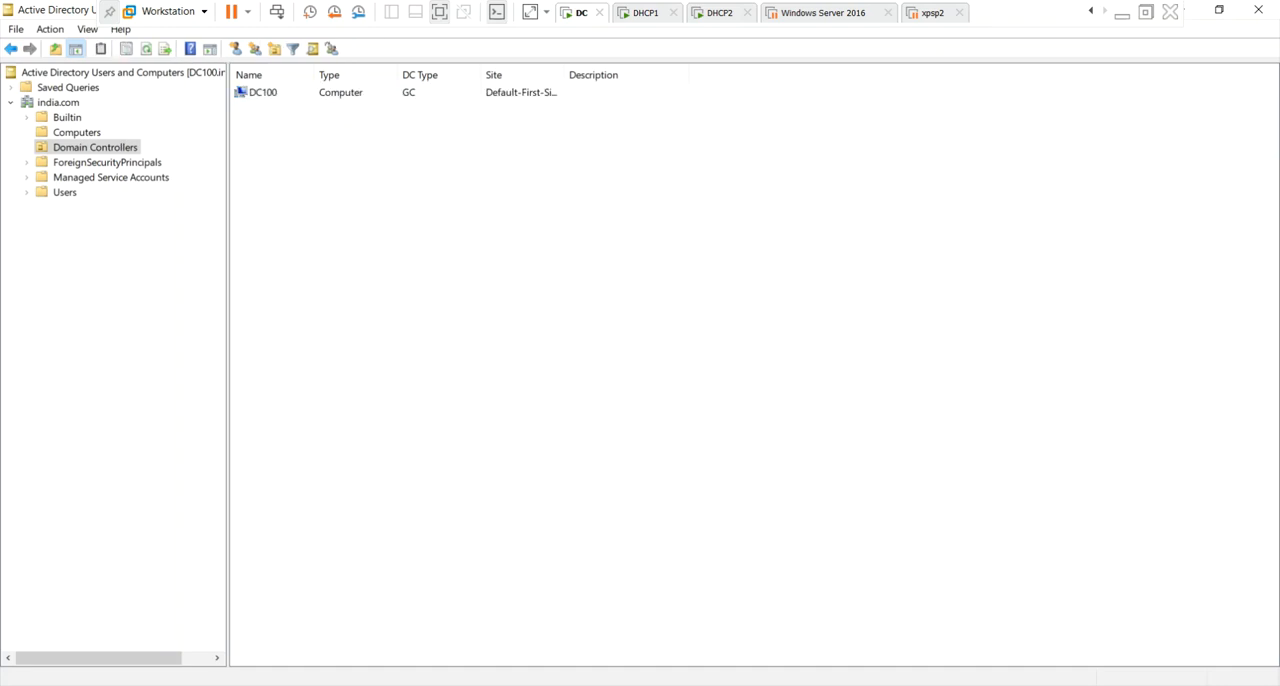
left_click(1258, 10)
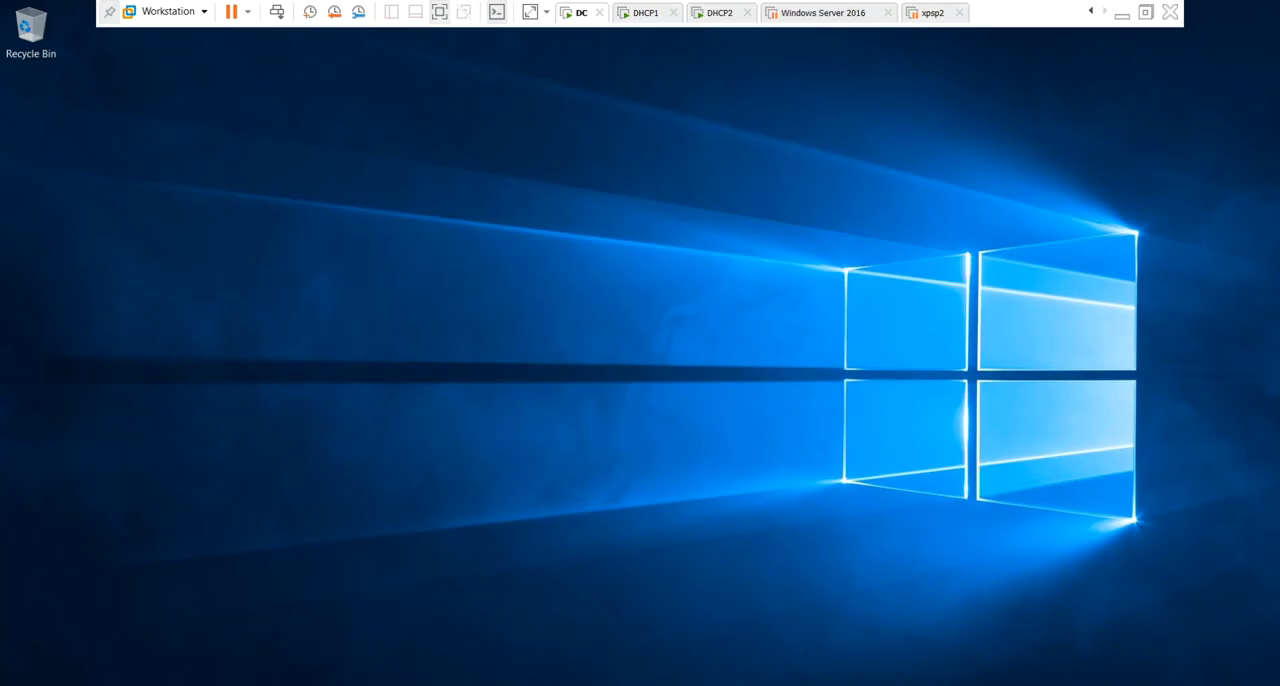
Reopen Server Manager on DC100 and launch the DHCP console, maximized with a wider console tree.
key("super")
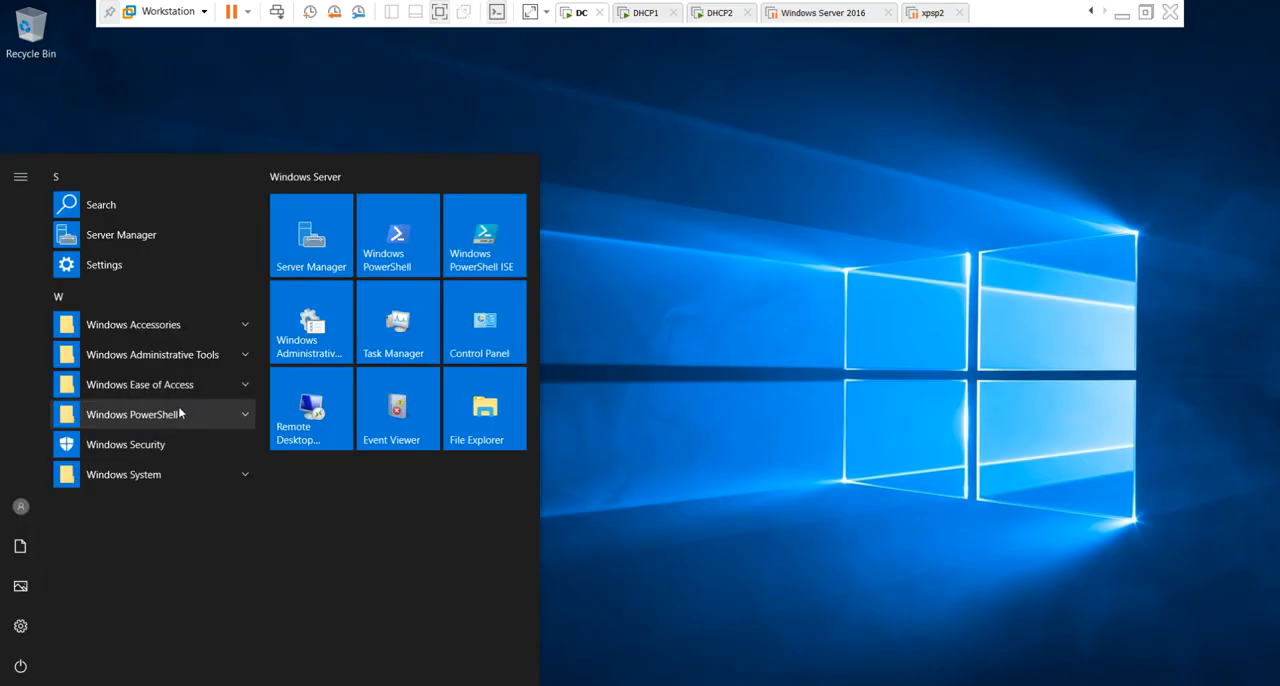
left_click(312, 234)
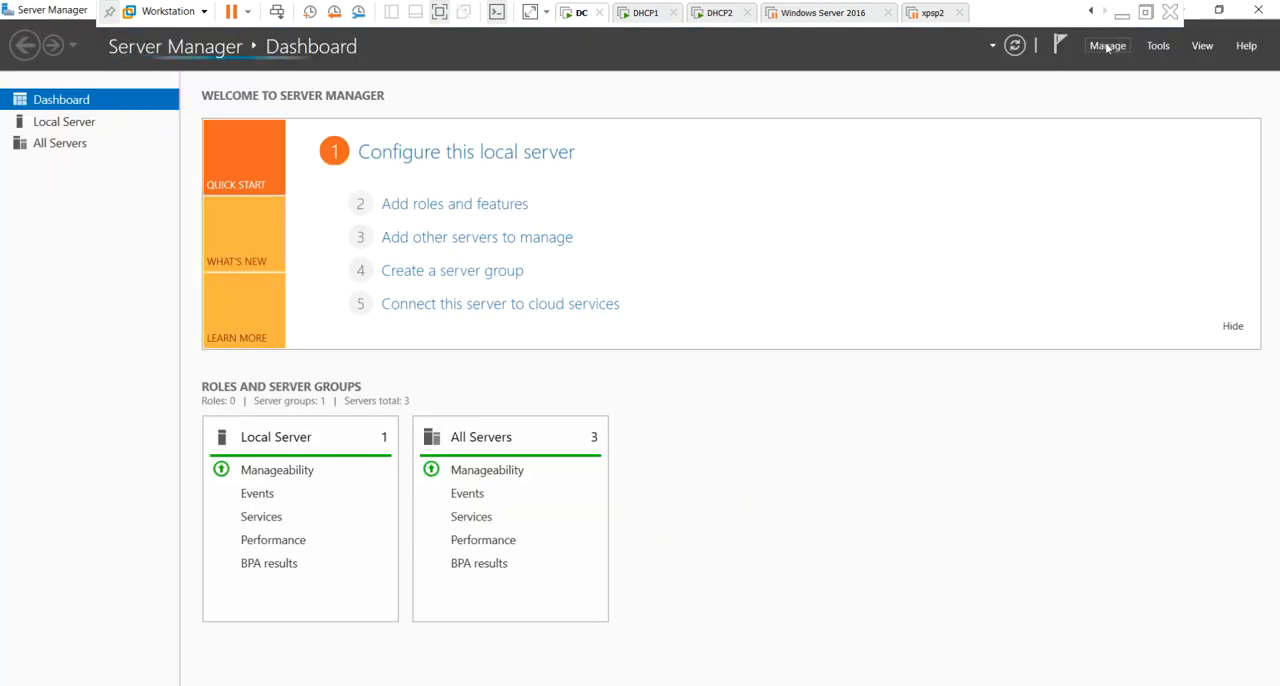
left_click(1158, 45)
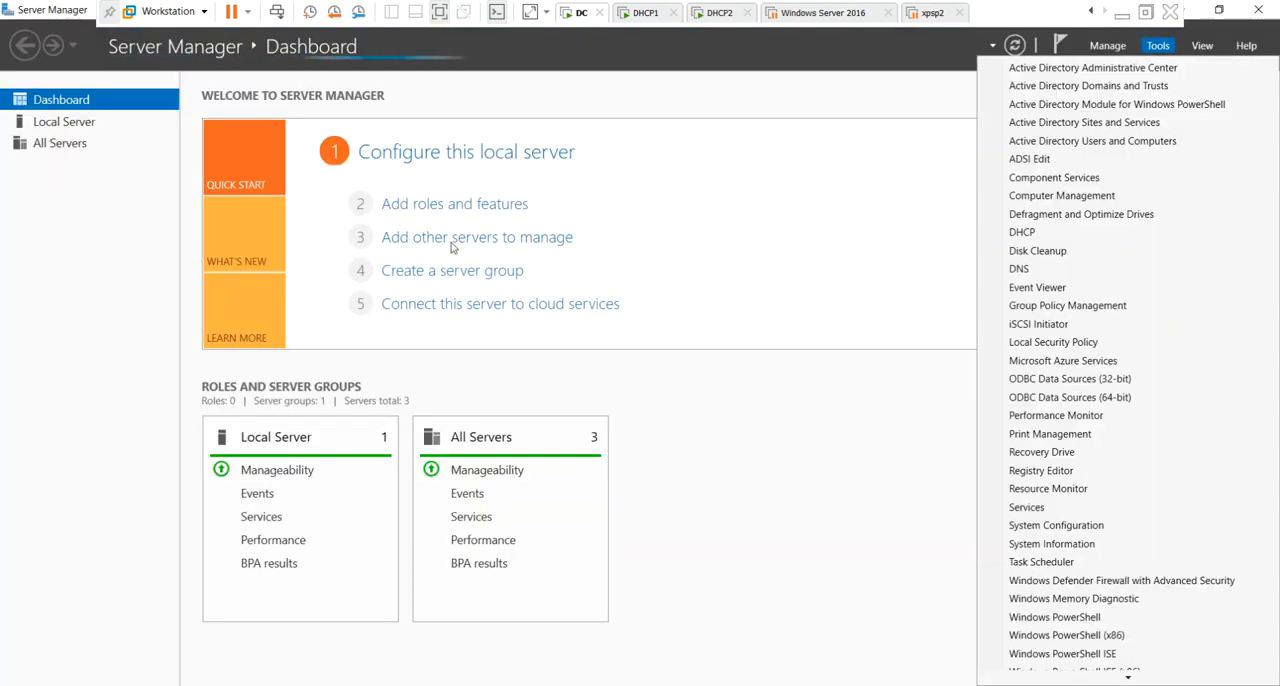
left_click(1045, 232)
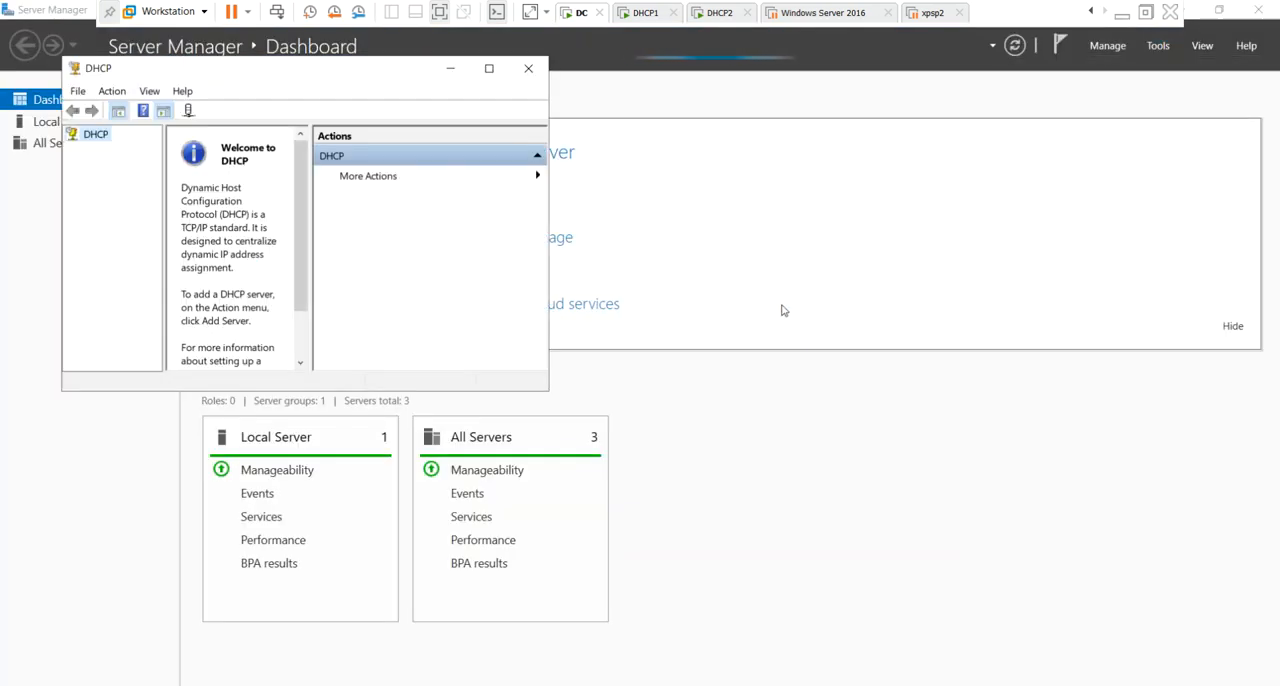
left_click(489, 68)
left_click_drag(101, 445, 284, 472)
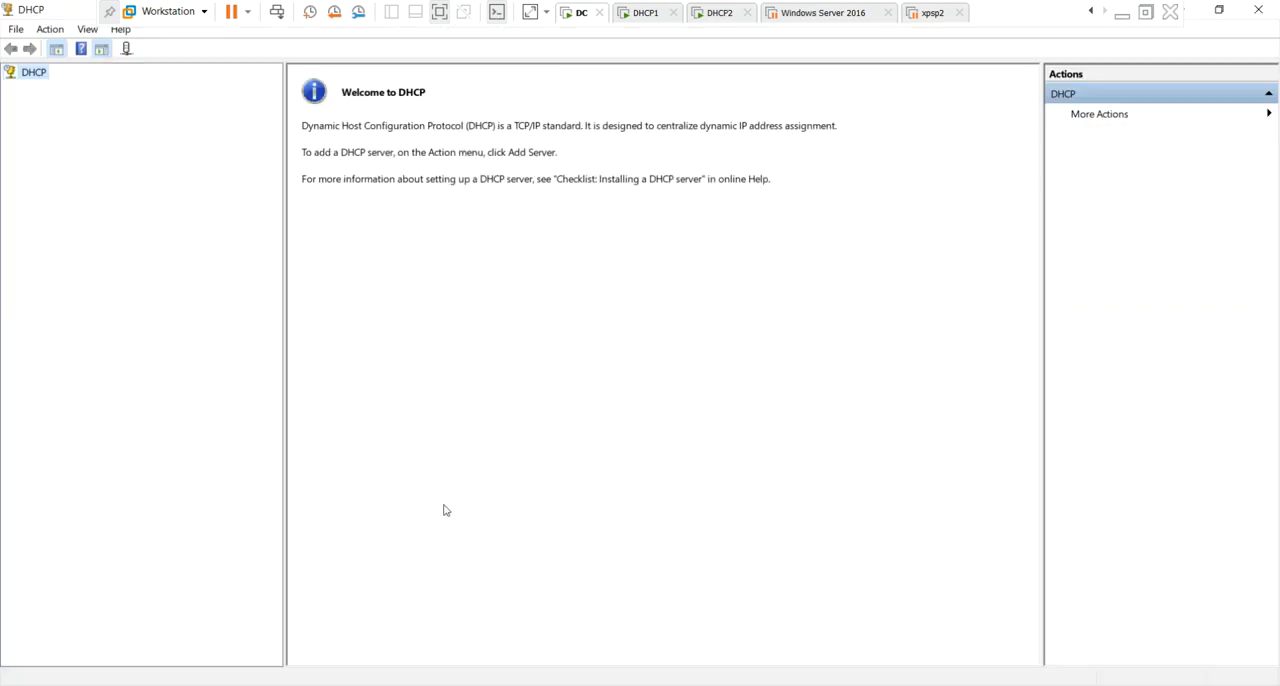
Add the authorized DHCP servers dhcp1.india.com and dhcp2.india.com to the DHCP console.
right_click(31, 81)
left_click(85, 89)
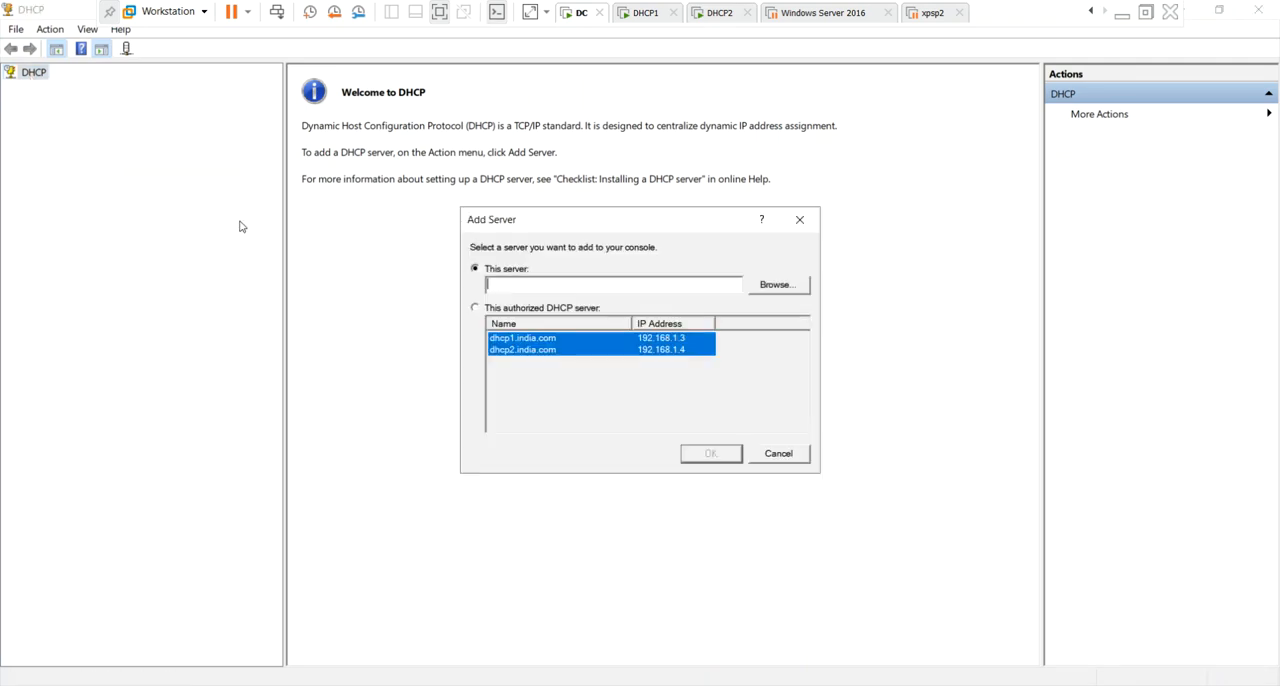
left_click(522, 309)
left_click(522, 340)
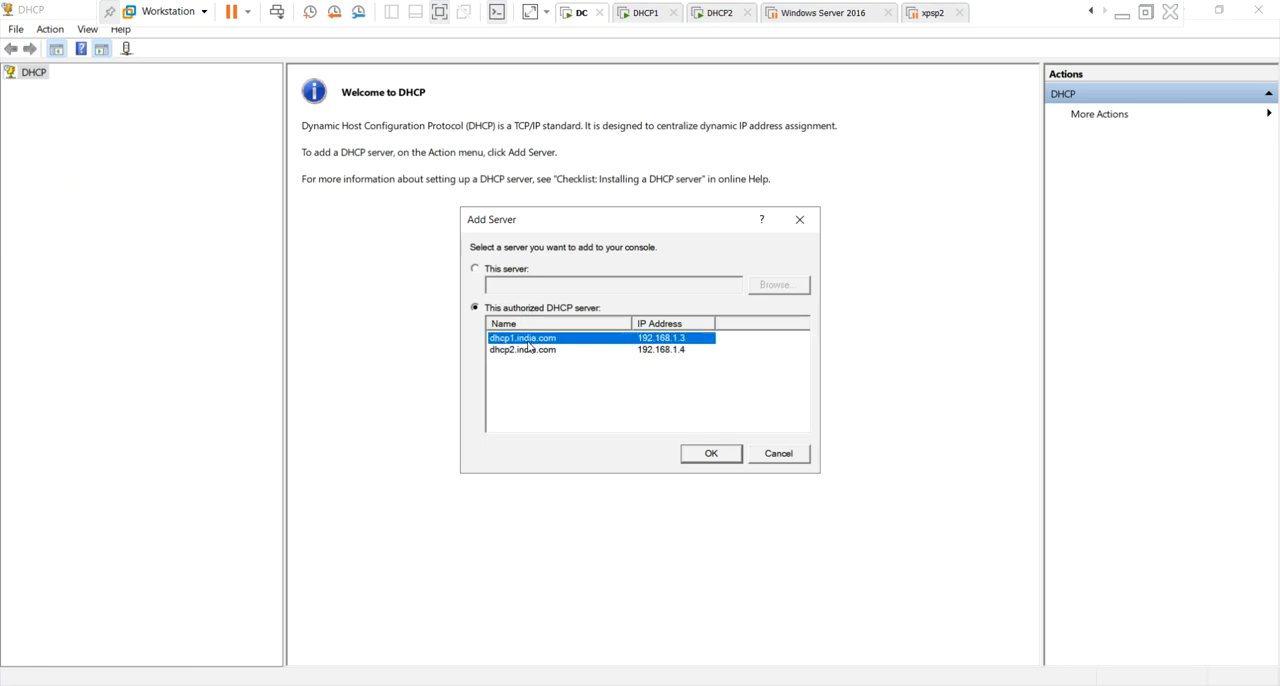
left_click(522, 350, "ctrl")
left_click(703, 455)
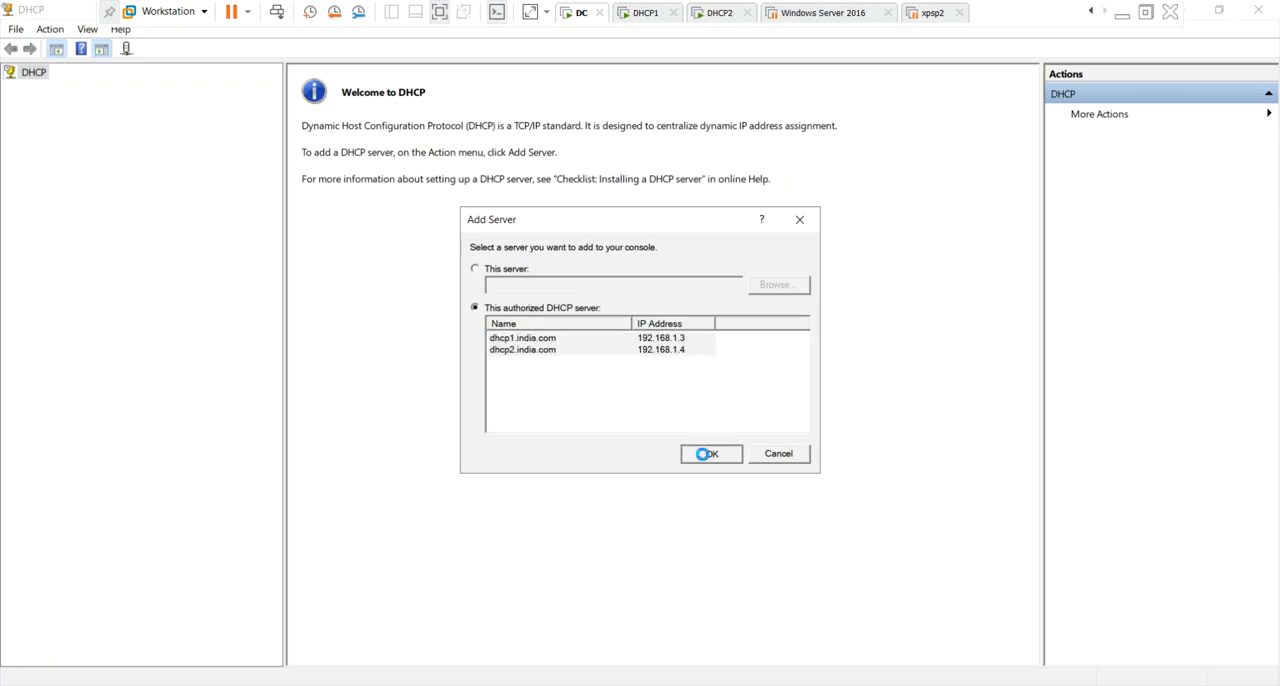
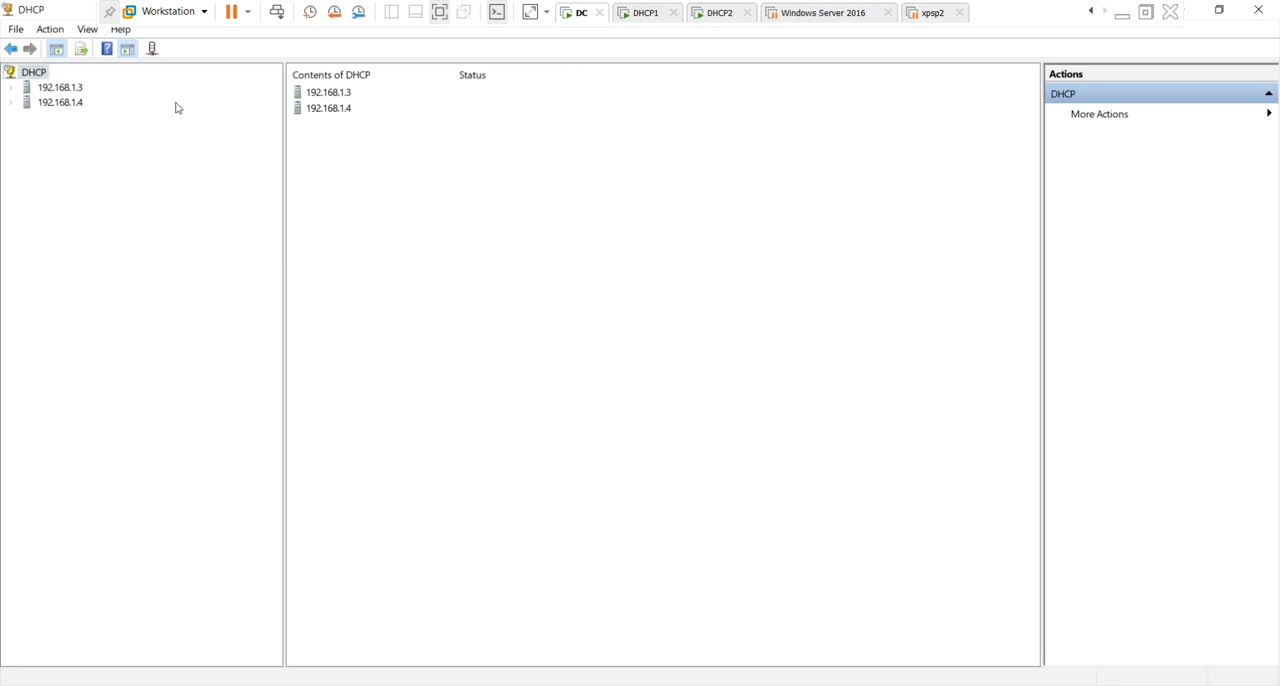
Expand servers 192.168.1.3 and 192.168.1.4 in the DHCP tree and examine the IPv4 node of each.
left_click(12, 88)
left_click(72, 90)
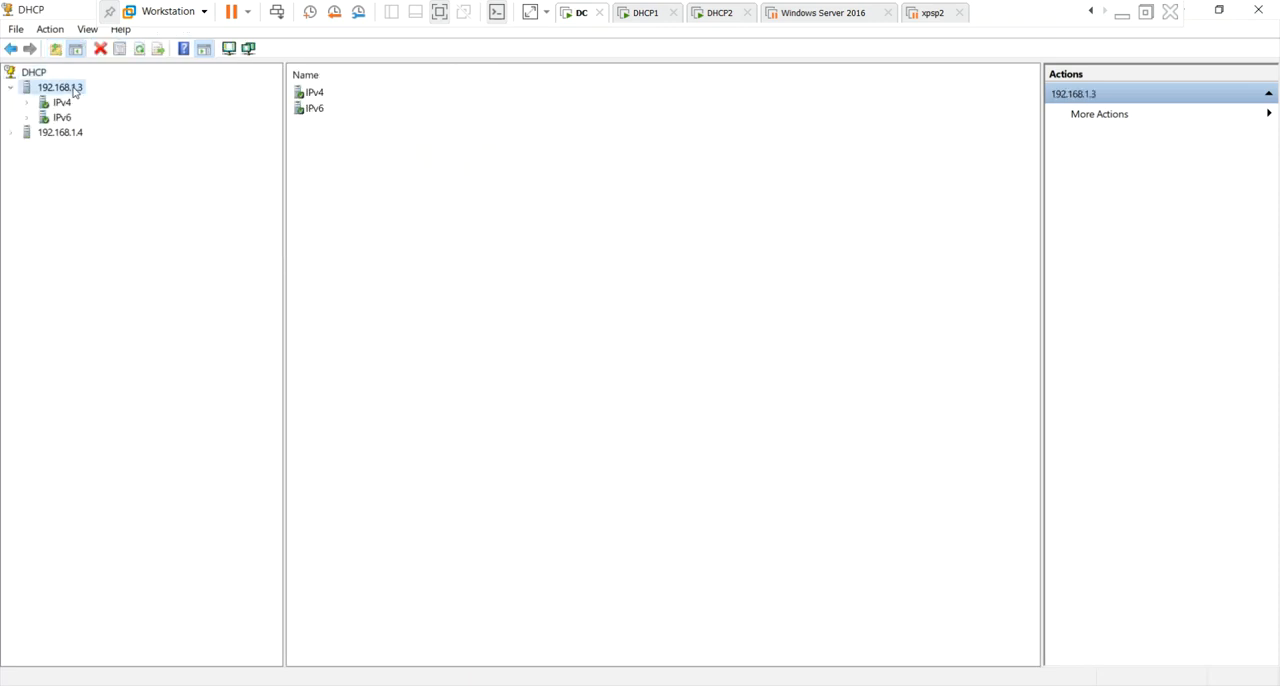
double_click(24, 133)
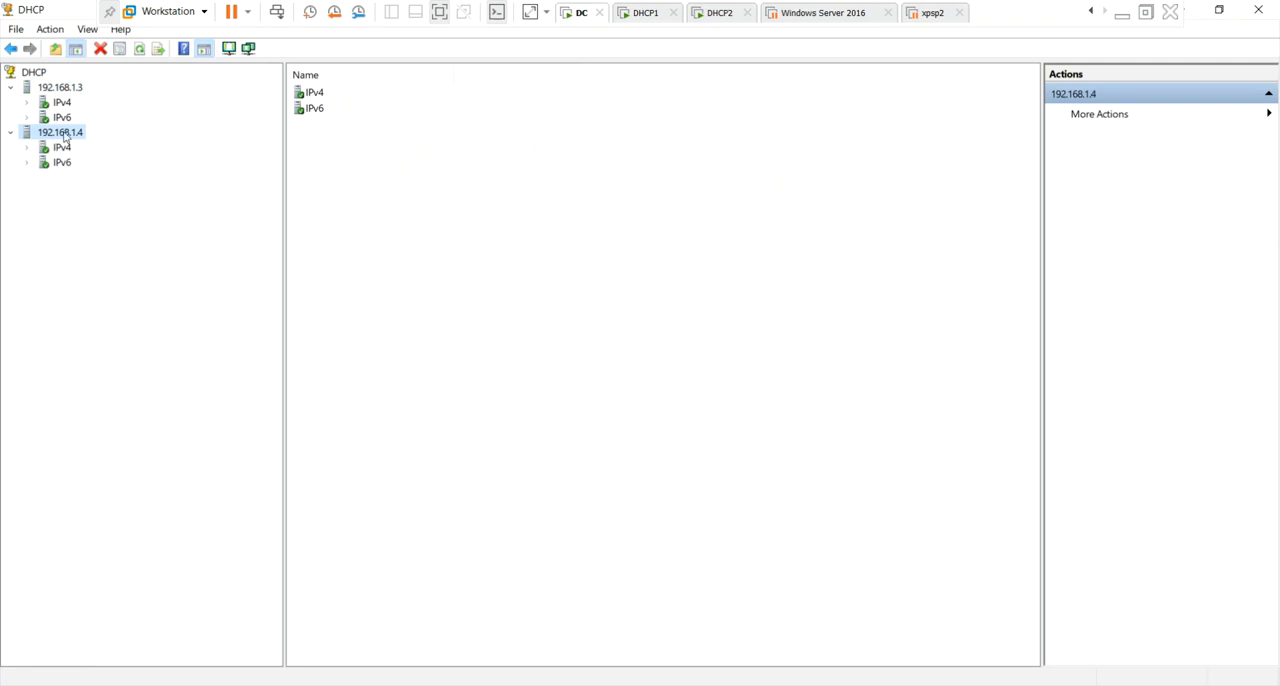
left_click(62, 102)
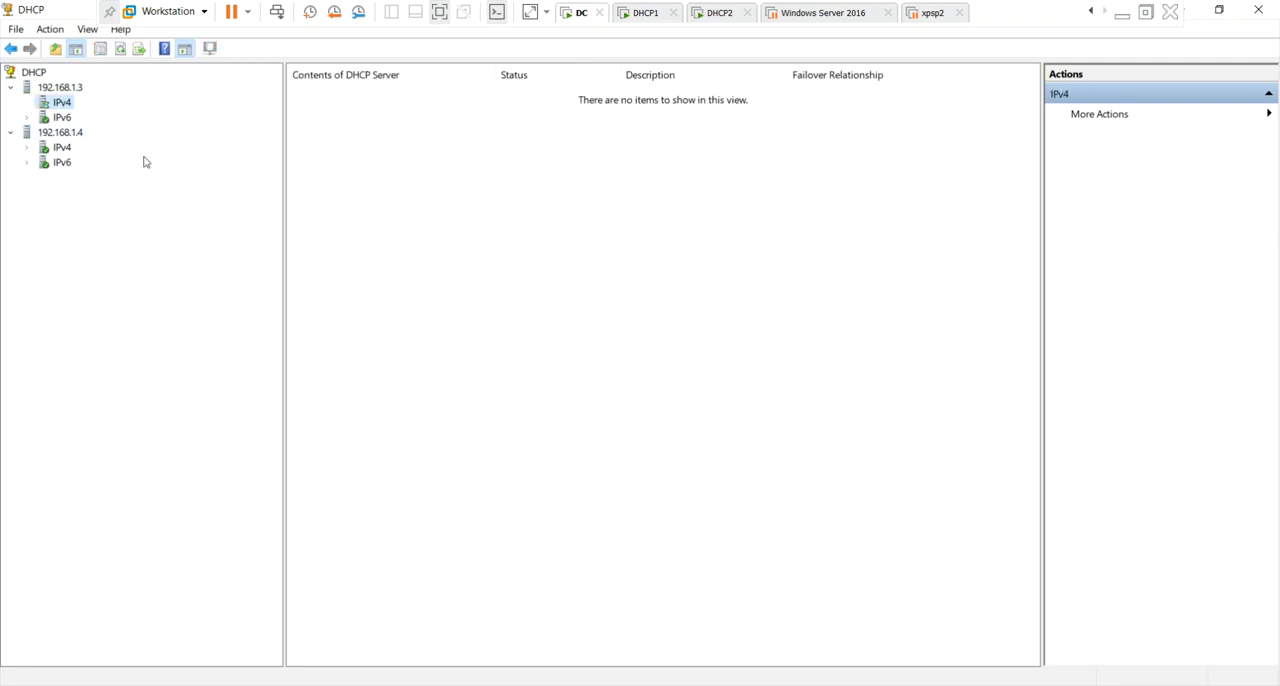
left_click(64, 147)
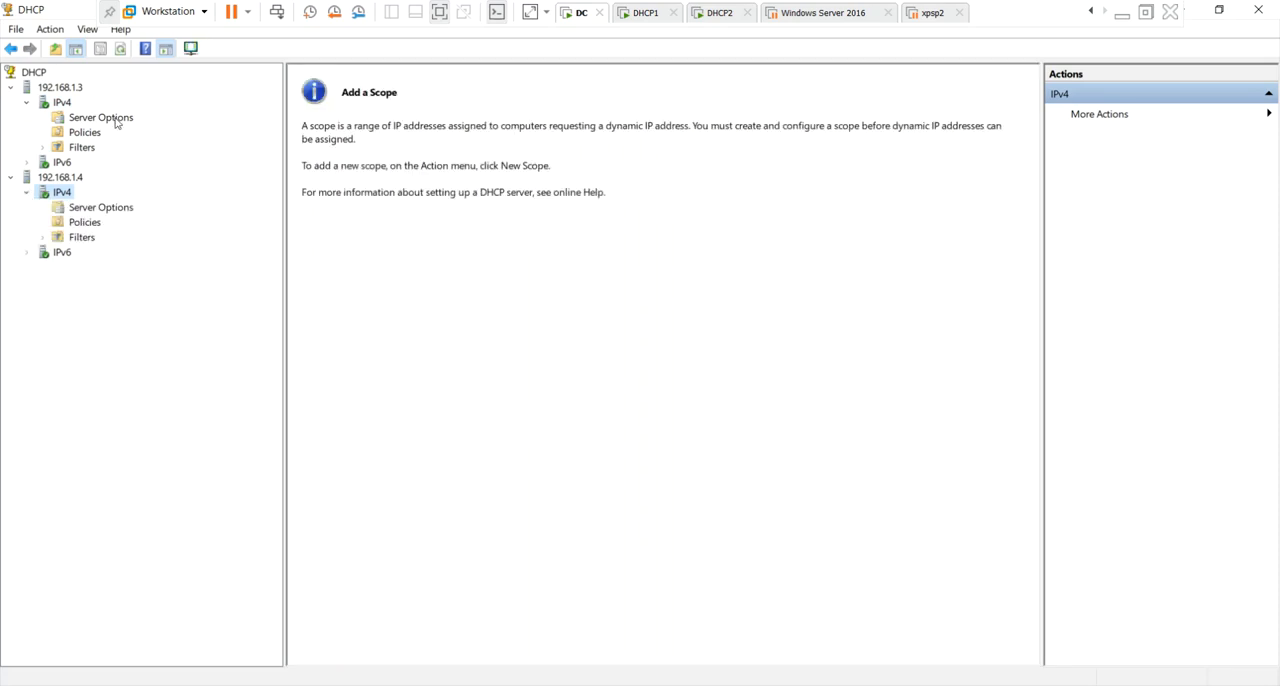
Start a new IPv4 scope on server 192.168.1.3 and name it scope1.
left_click(67, 105)
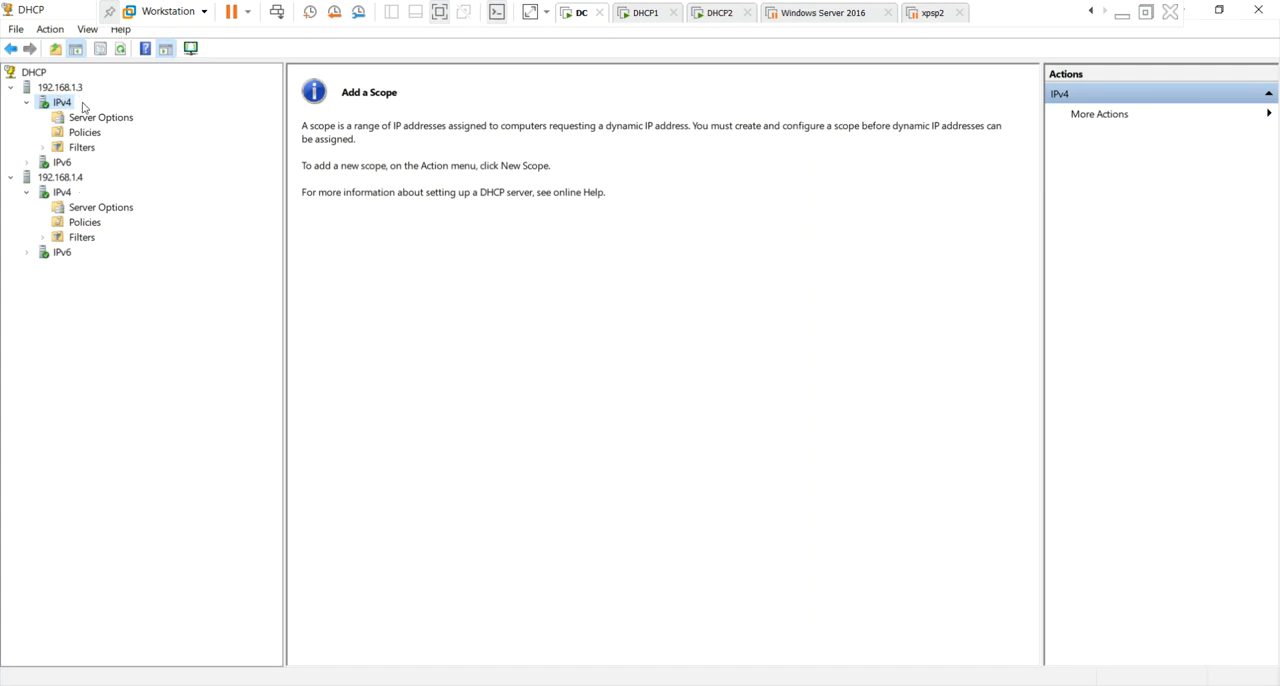
right_click(64, 104)
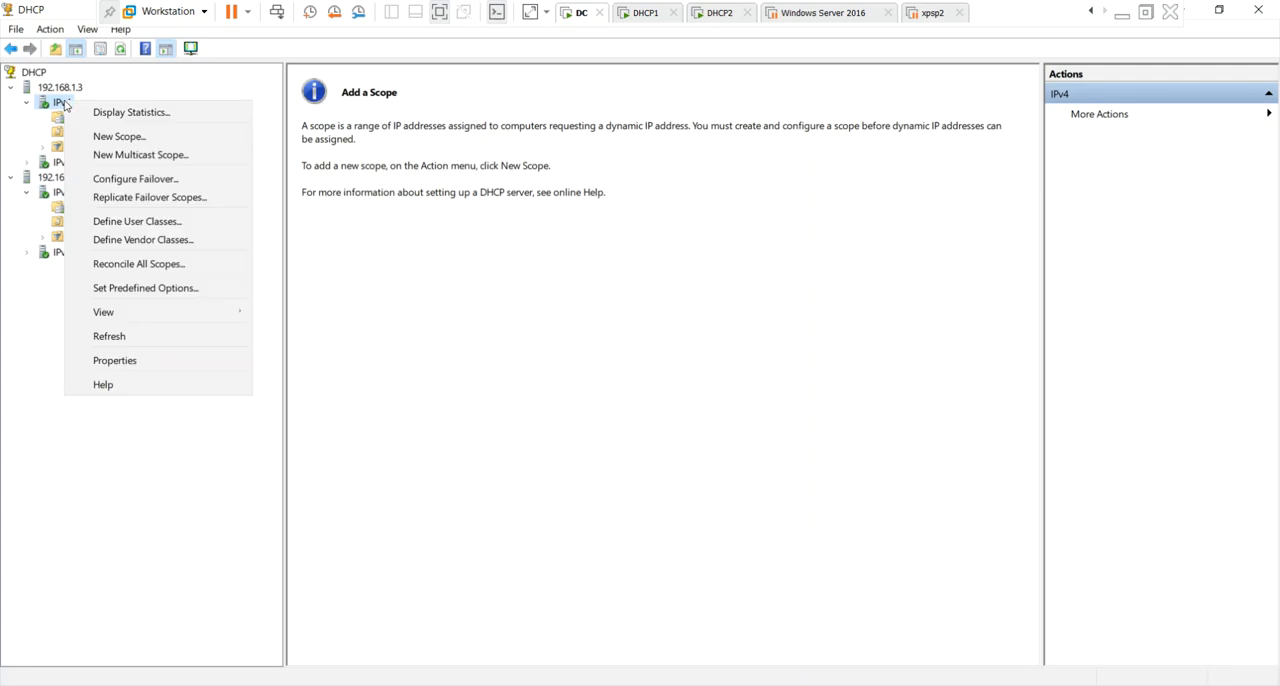
left_click(136, 138)
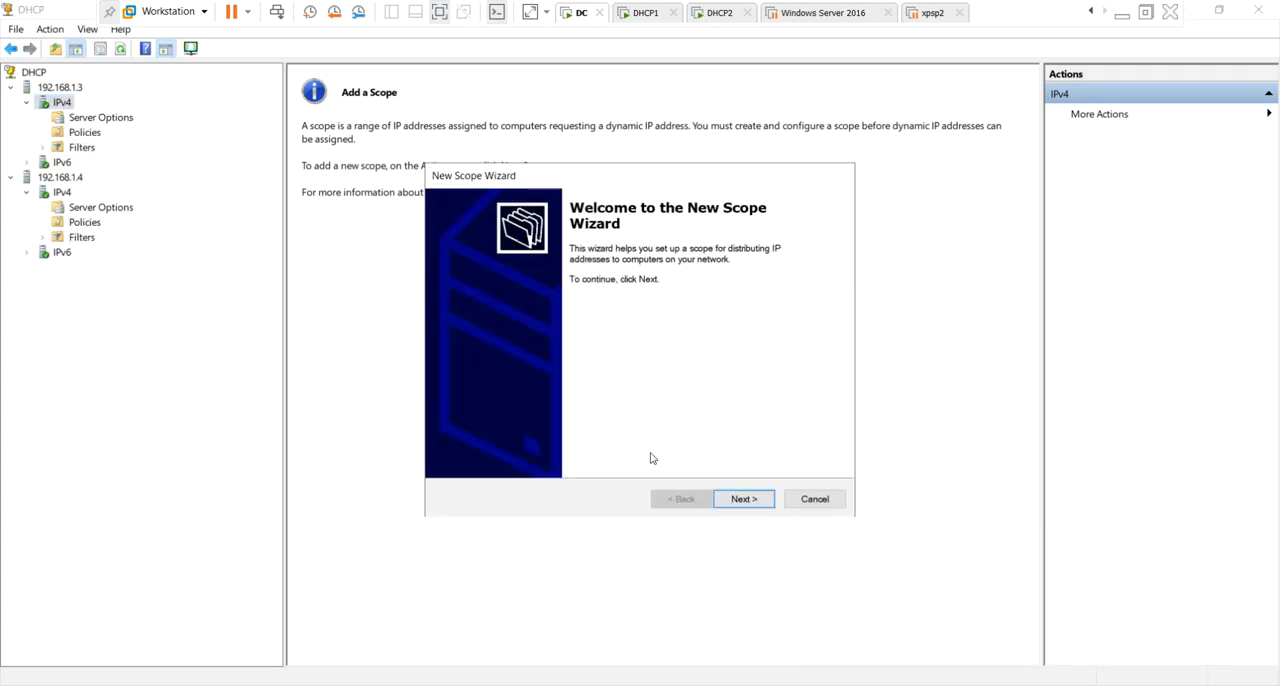
left_click(742, 496)
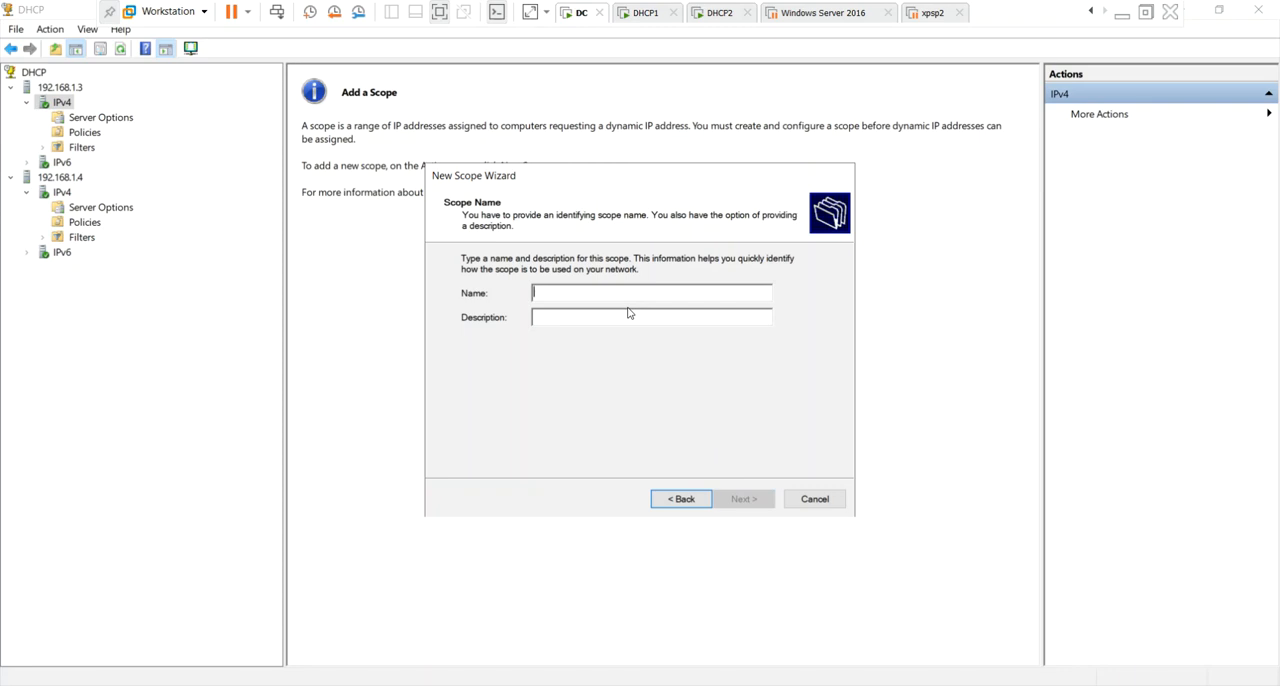
type("scope1")
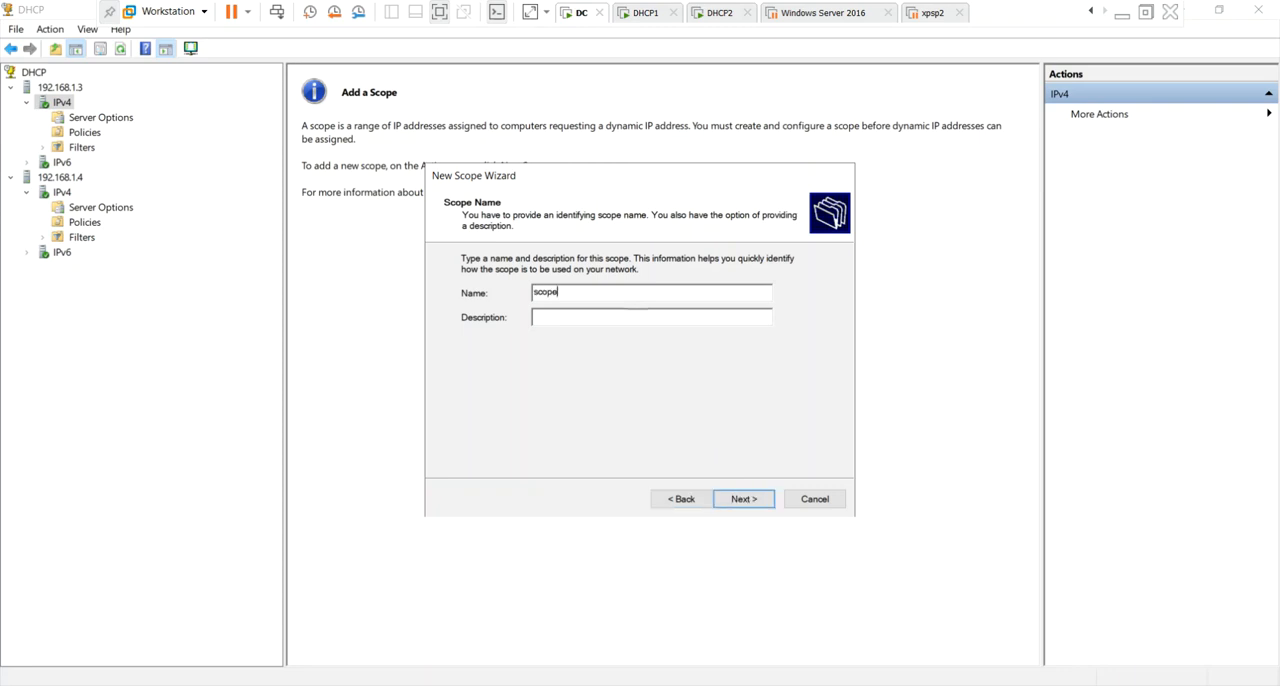
left_click(742, 498)
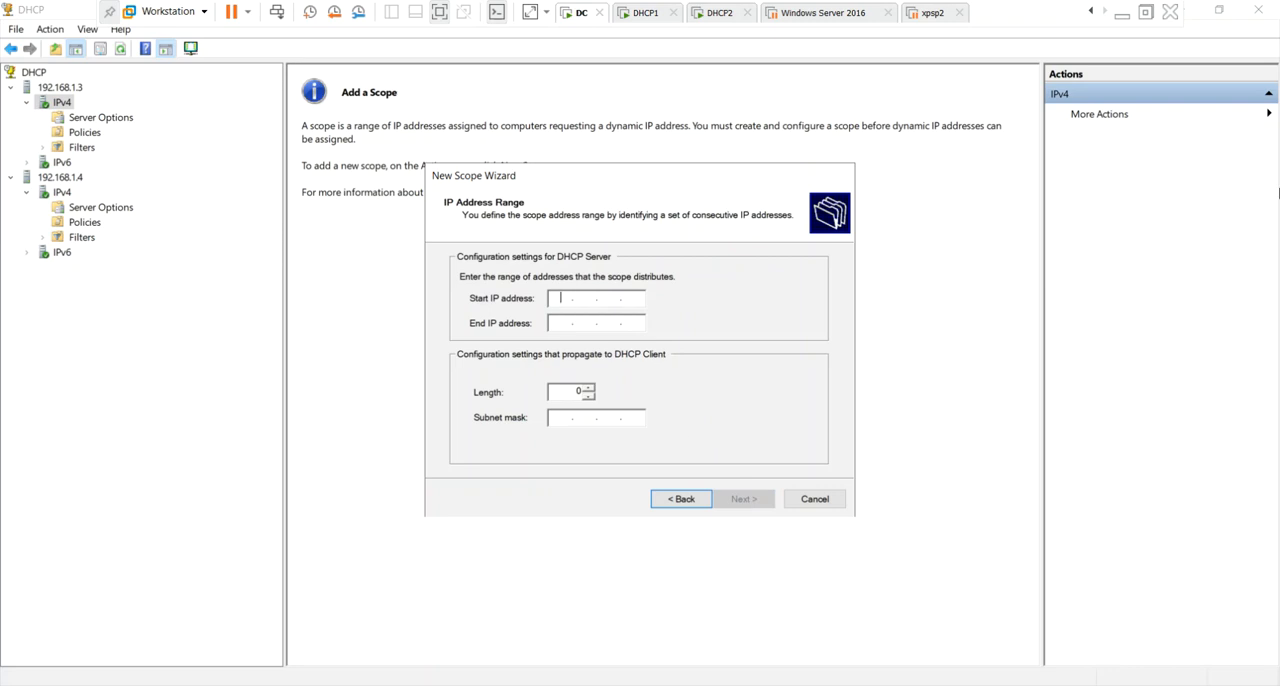
Set the scope's address range to 192.168.1.10 through 192.168.1.60 and continue without exclusions or a subnet delay.
type("192 . 168 . 1 . 10")
key("Tab")
type("1")
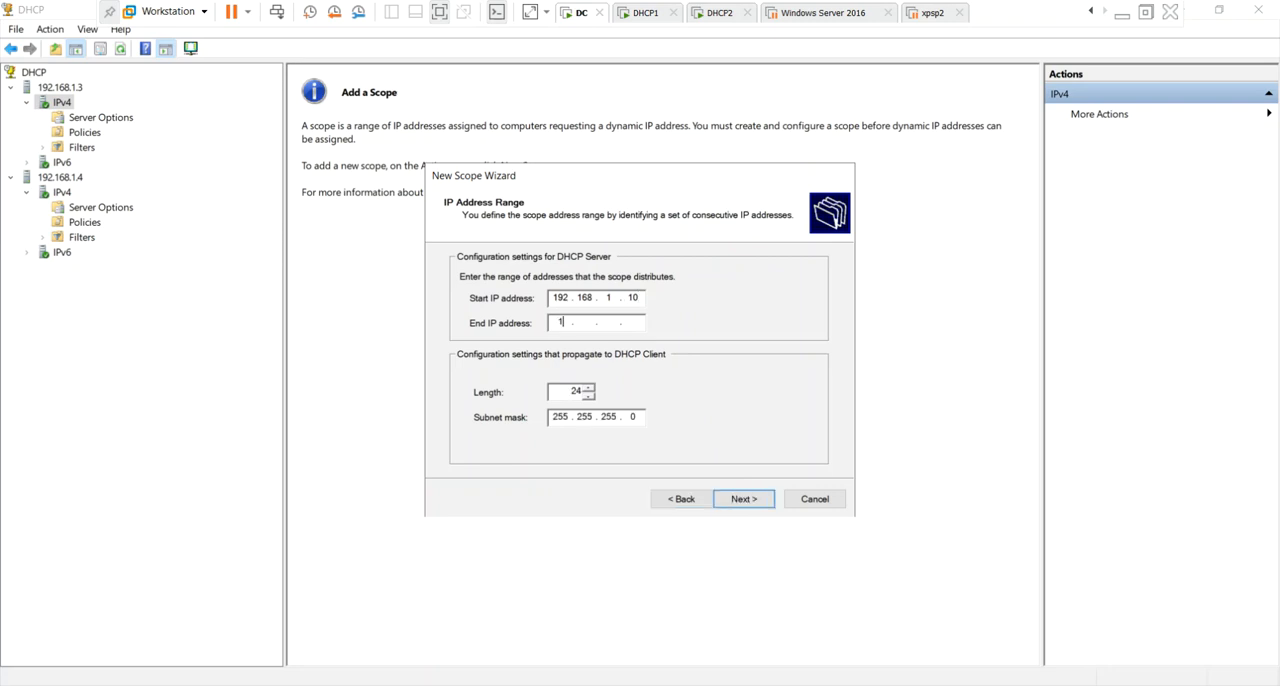
type("92 . 168 . 1")
left_click(748, 499)
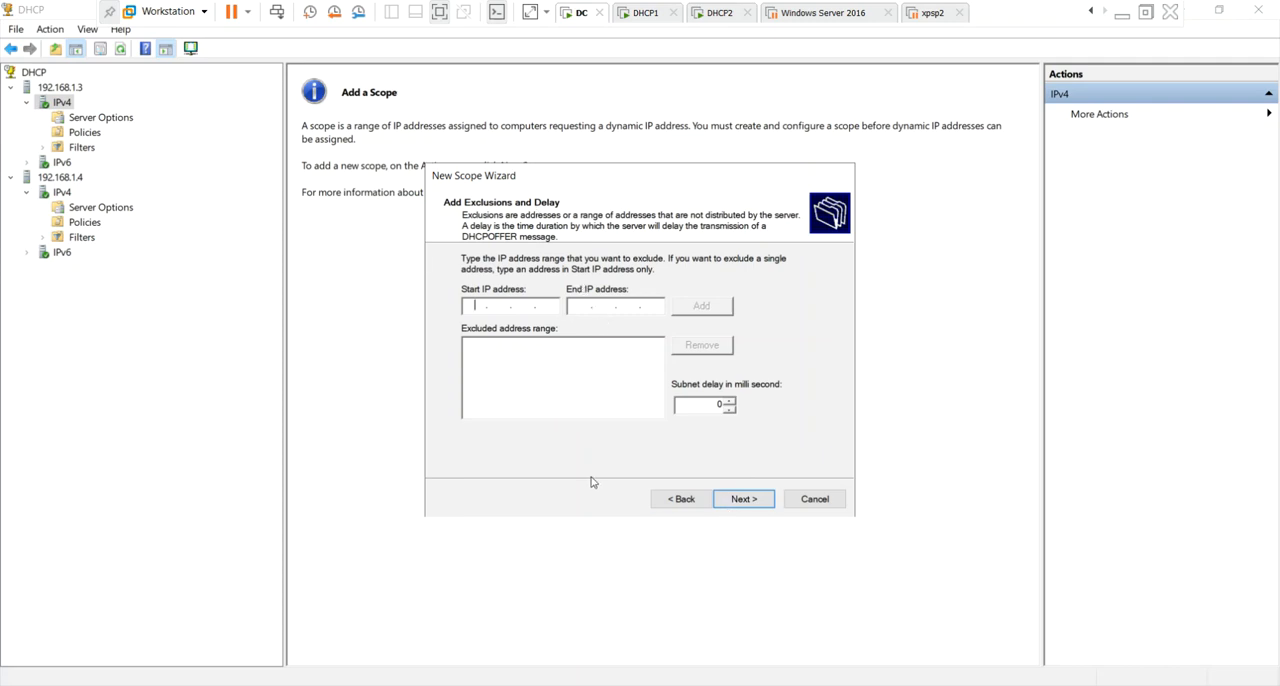
left_click(740, 497)
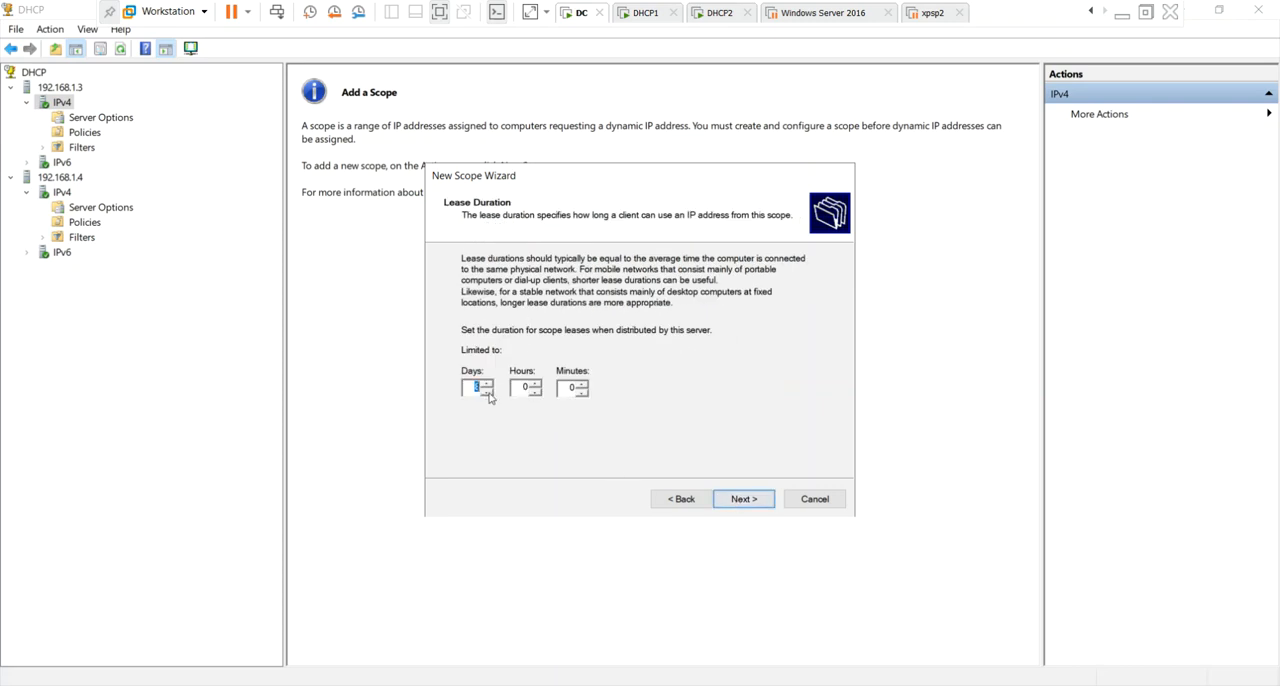
Set the scope's lease duration to 2 days and raise its hours and minutes.
type("2")
left_click(522, 388)
left_click(535, 385)
left_click(583, 384)
left_click(583, 384)
left_click(583, 384)
left_click(583, 384)
left_click(583, 384)
left_click(745, 499)
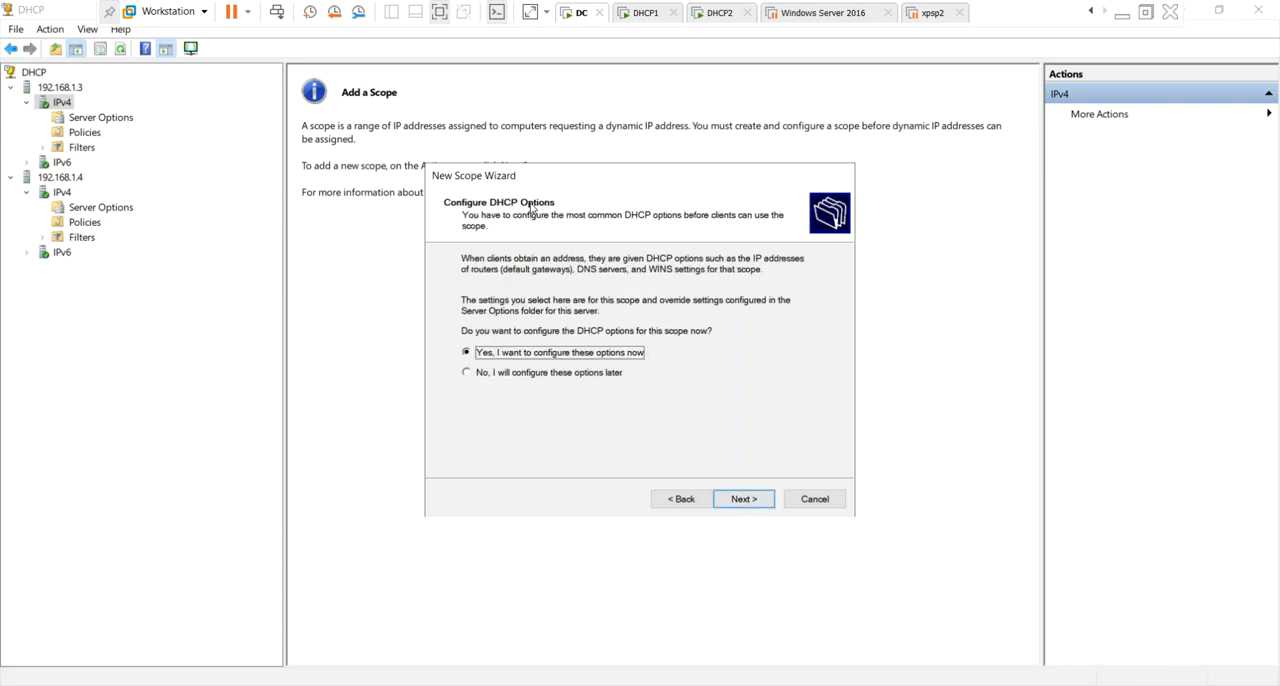
Choose to configure the DHCP options now and add 192.168.1.1 as the default gateway.
left_click(741, 505)
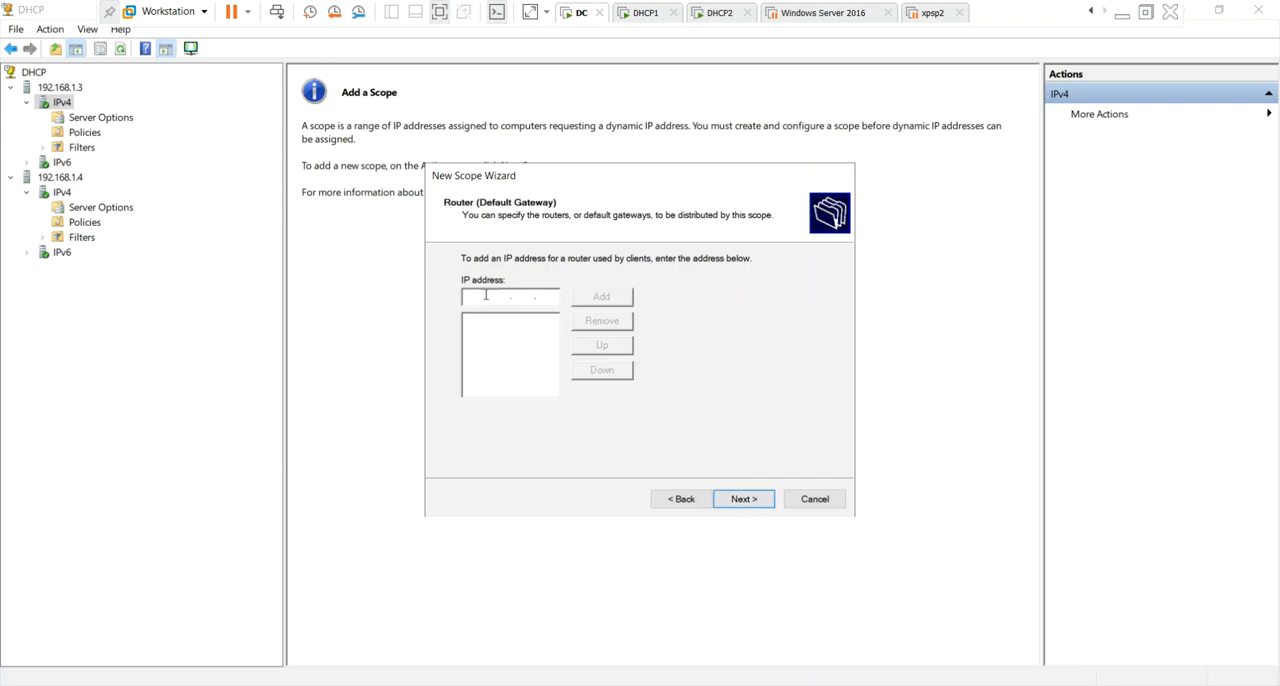
type("192.168.1.1")
left_click(601, 296)
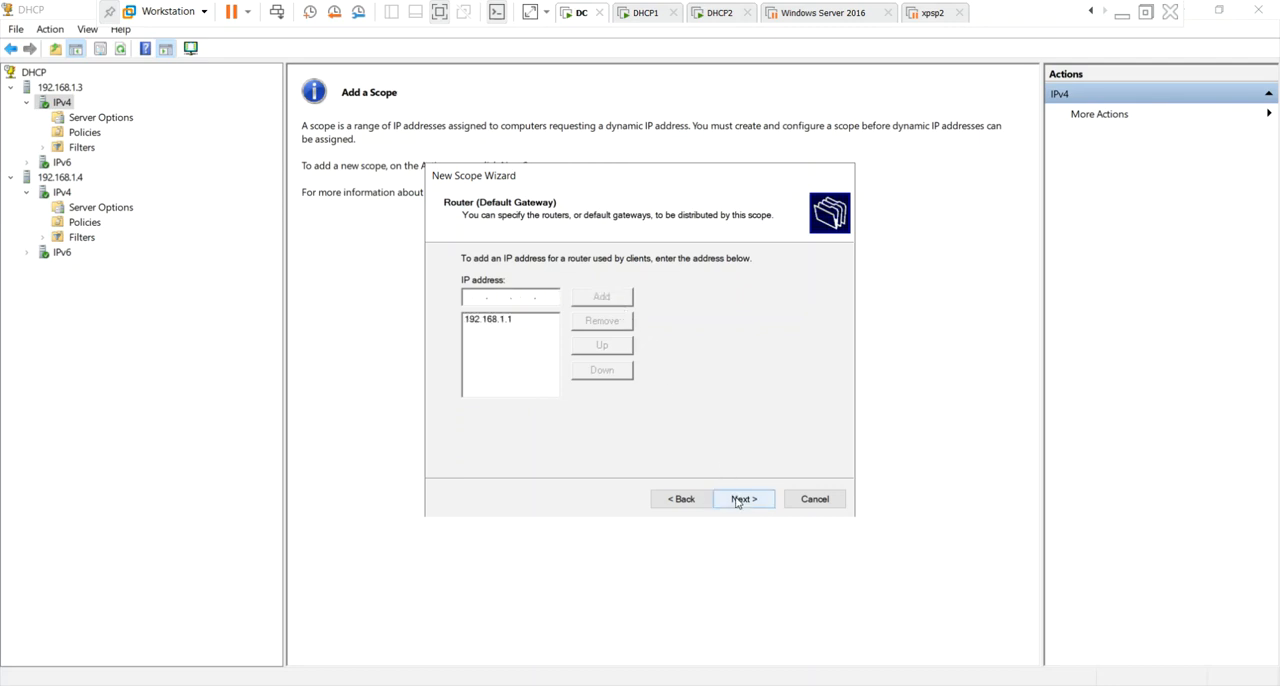
left_click(733, 500)
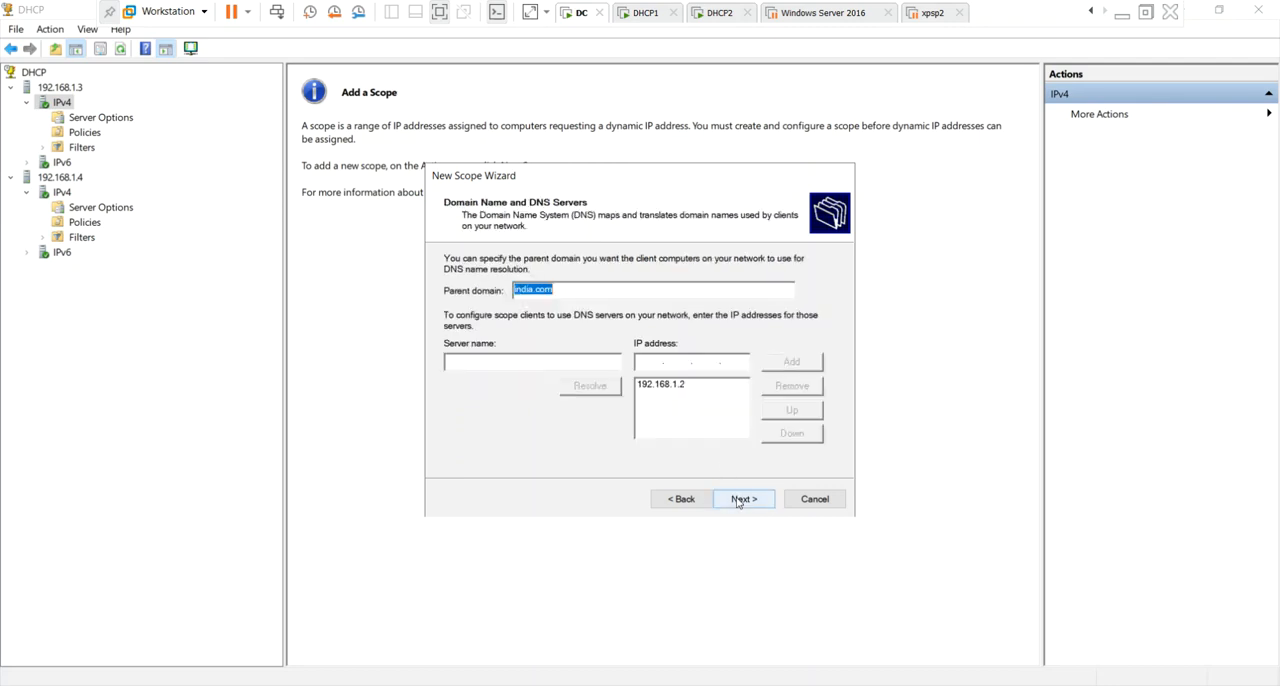
Accept india.com with DNS server 192.168.1.2, skip WINS, and finish the scope with immediate activation.
left_click(693, 389)
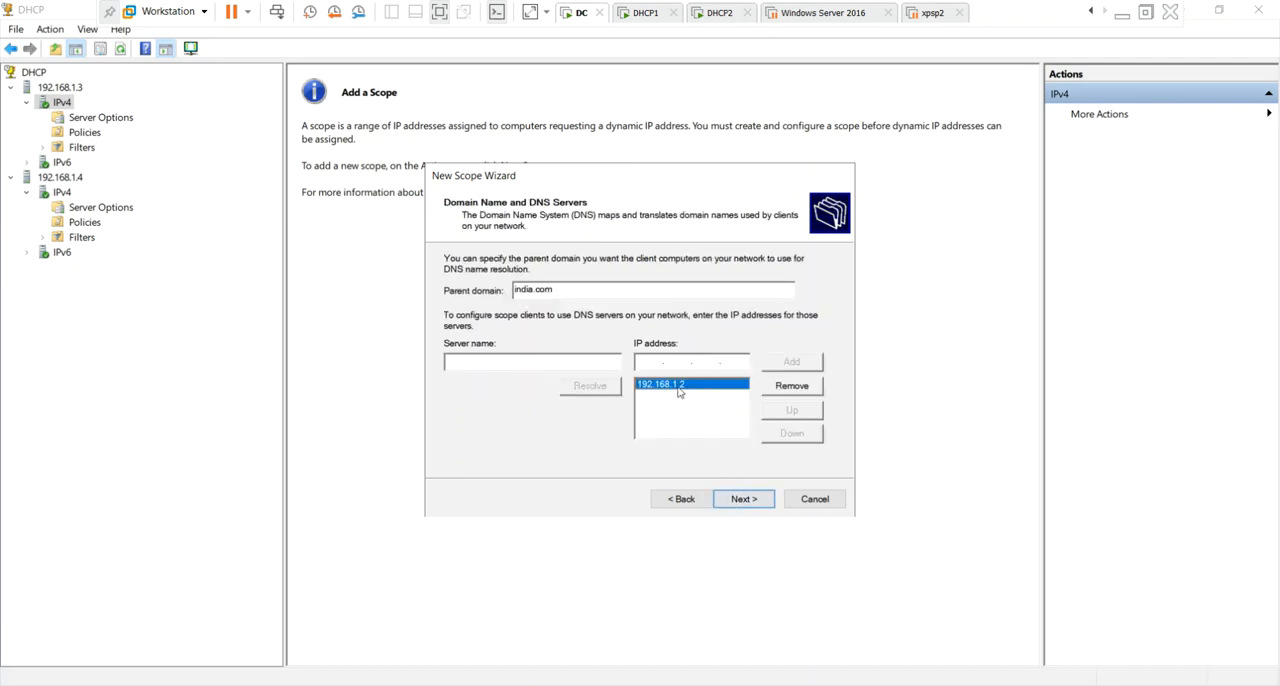
left_click(742, 498)
left_click(743, 505)
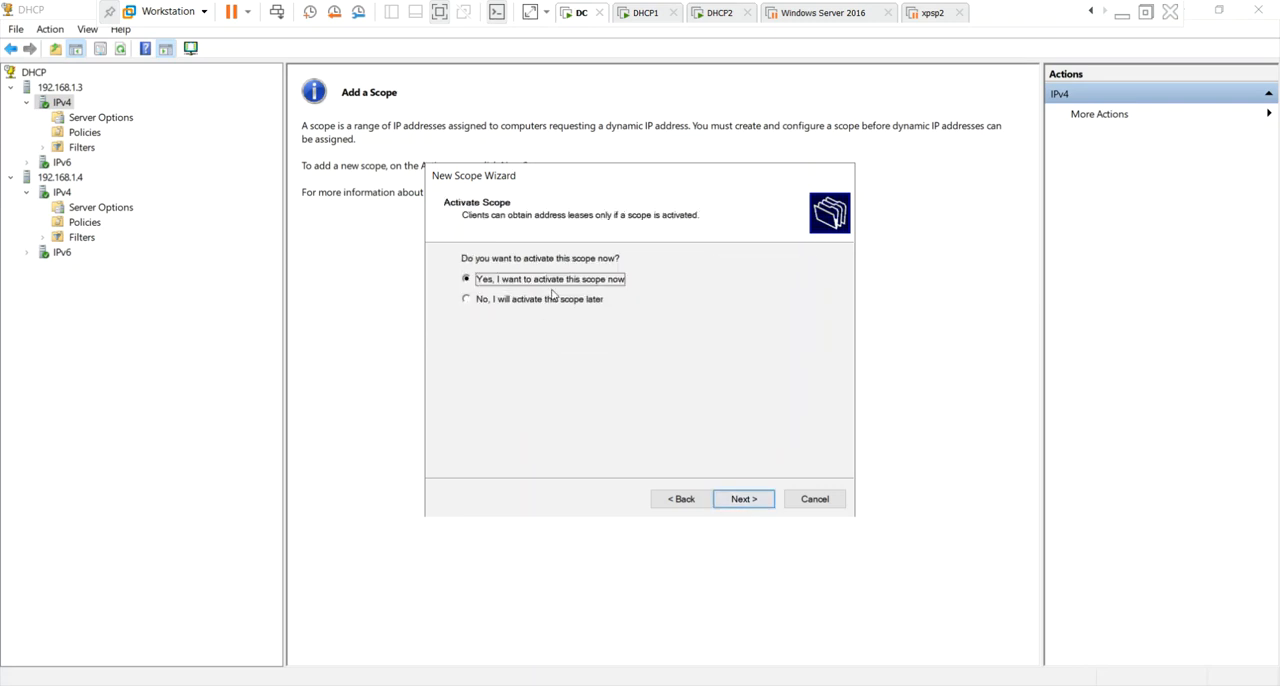
left_click(743, 500)
left_click(743, 500)
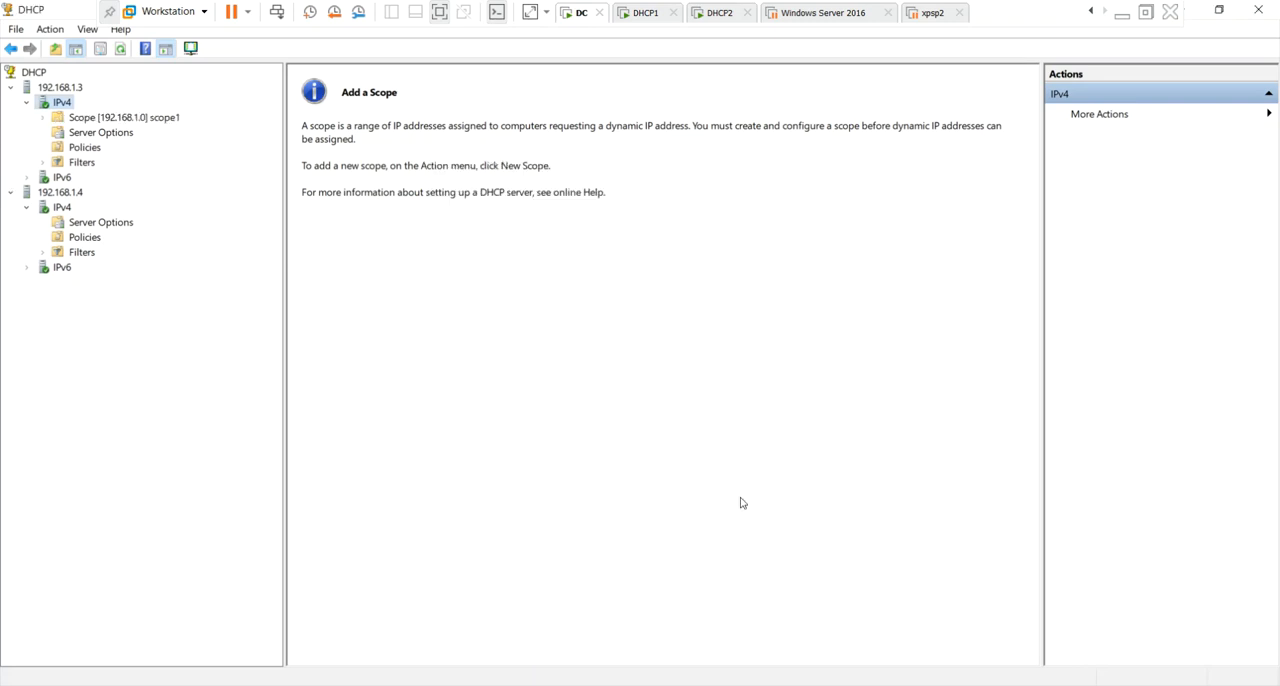
Refresh the IPv4 node of 192.168.1.3 and examine the address leases and address pool of scope1.
right_click(406, 348)
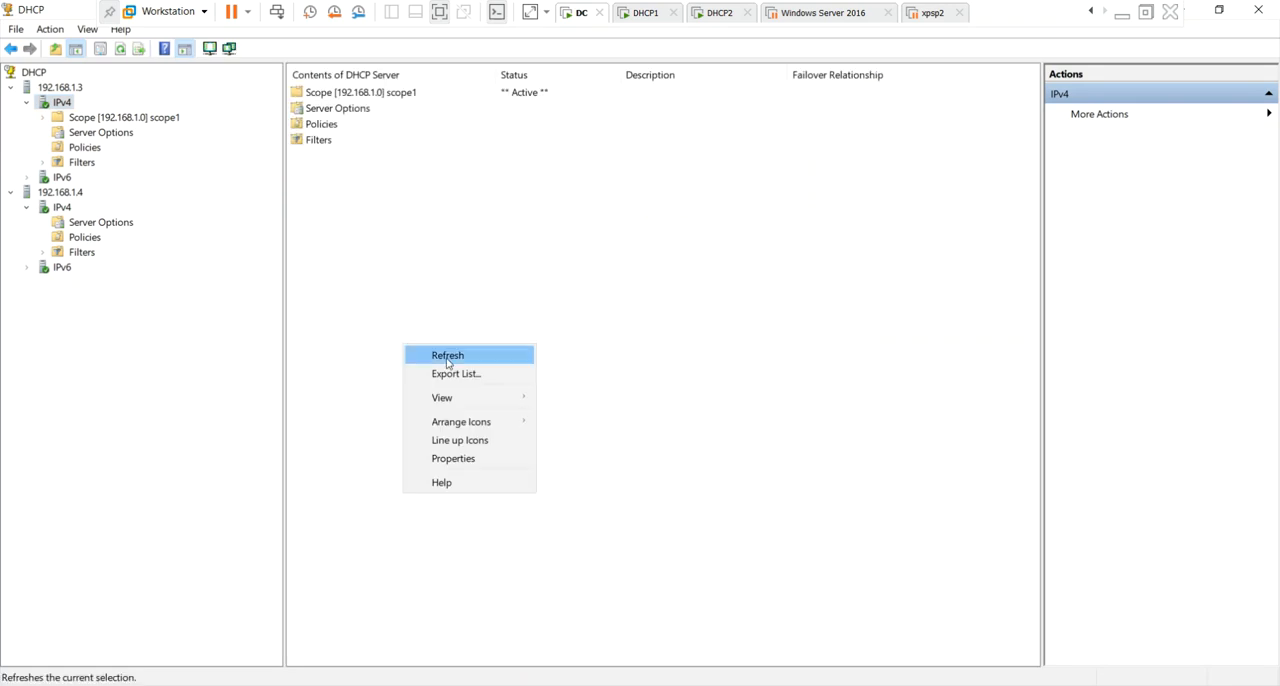
left_click(448, 358)
double_click(149, 117)
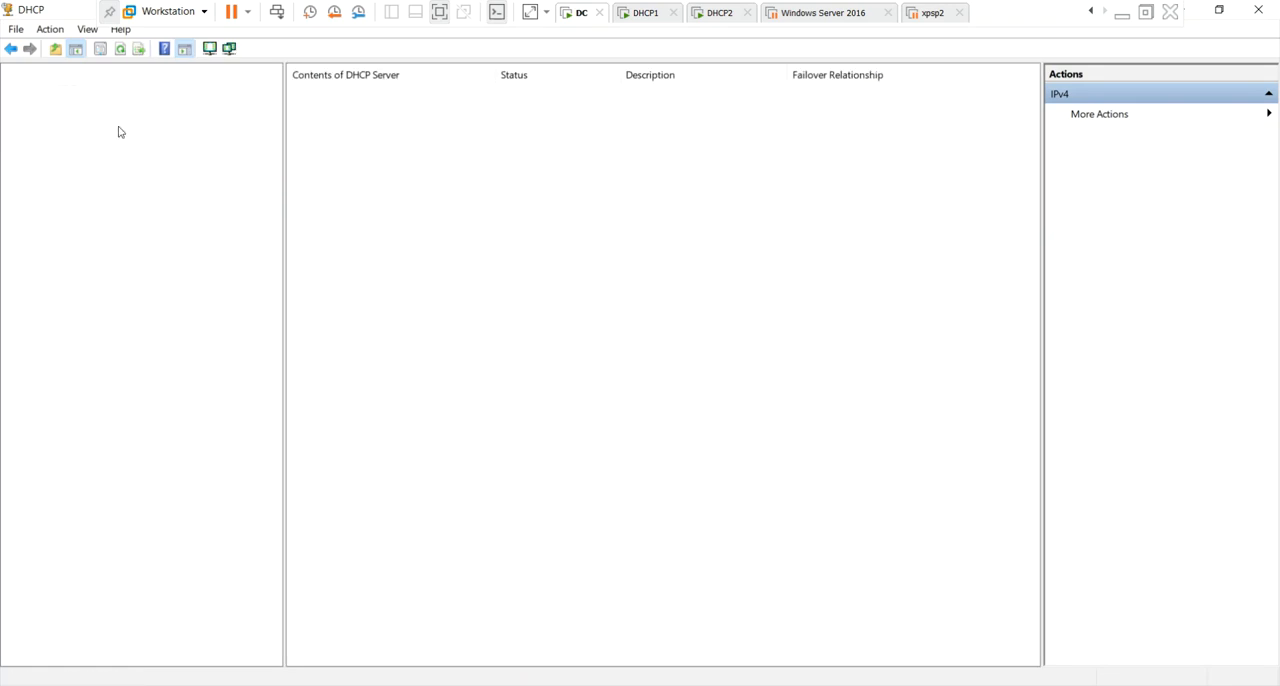
left_click(113, 147)
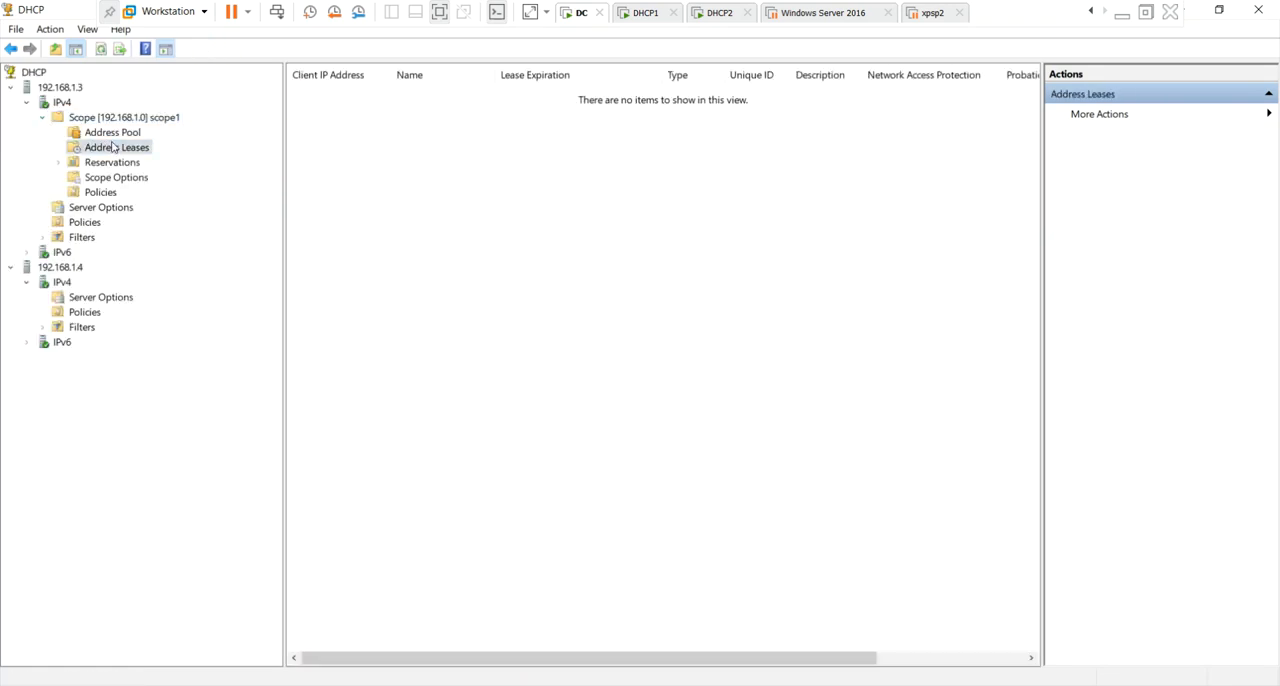
left_click(114, 133)
left_click(343, 94)
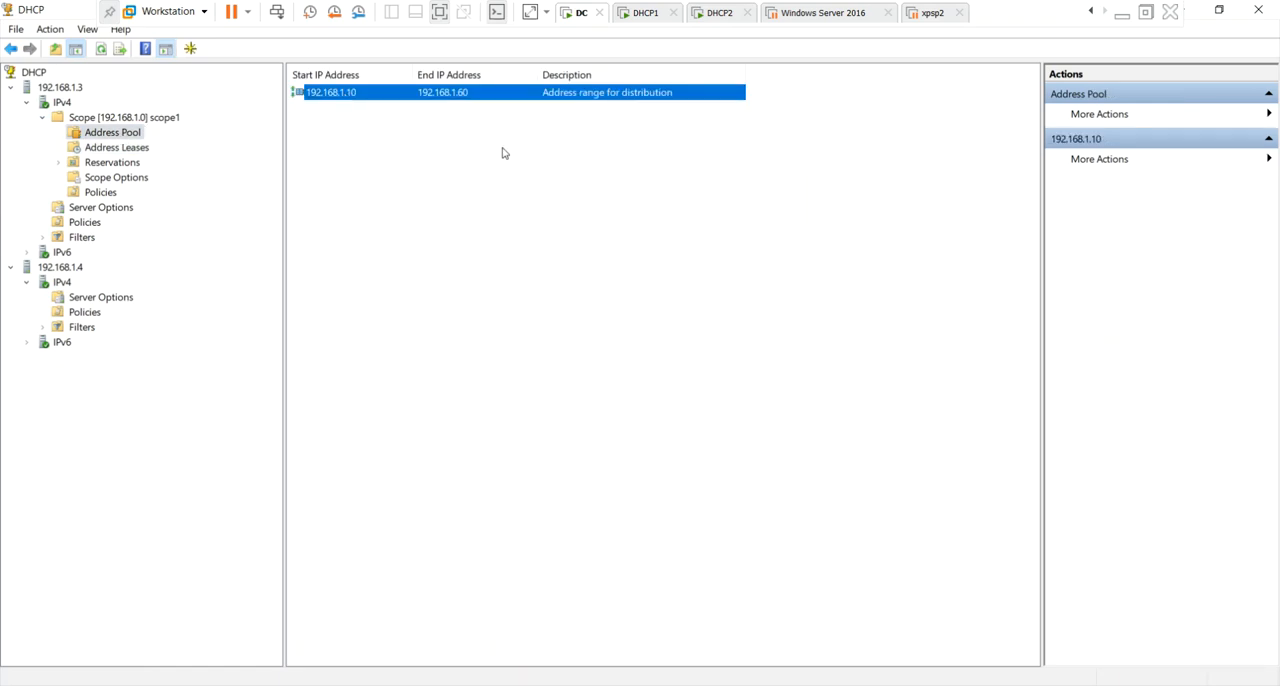
left_click(692, 553)
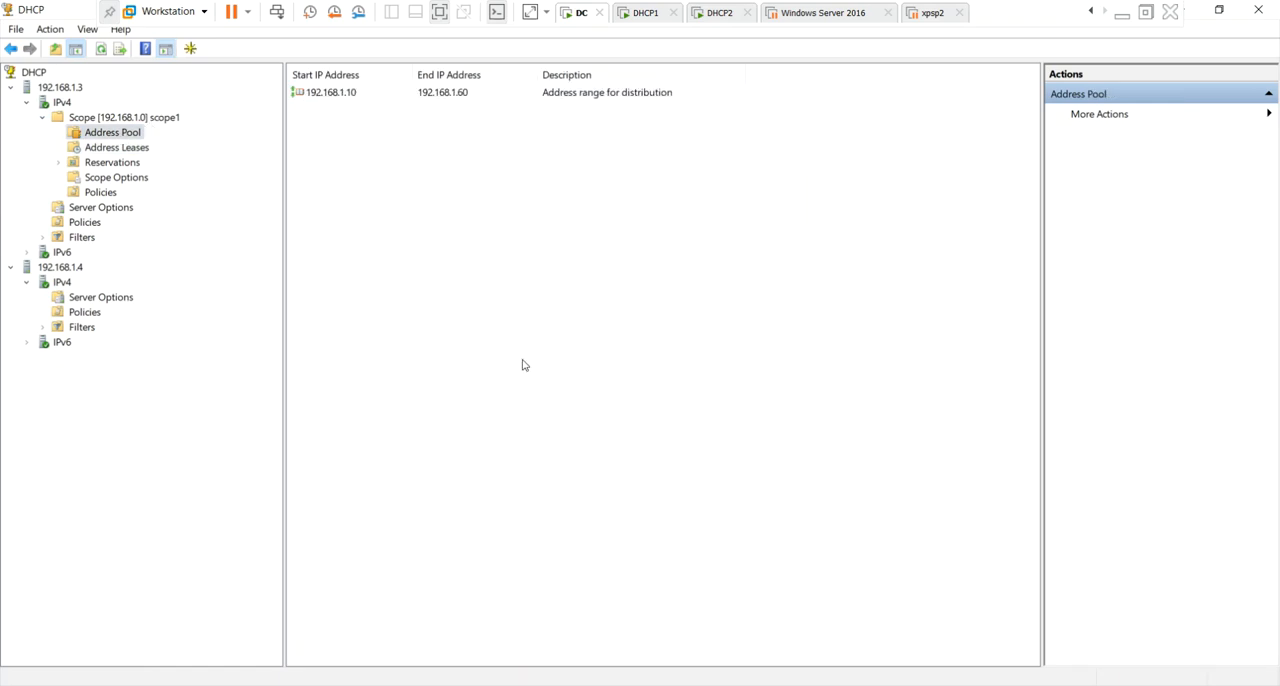
right_click(357, 344)
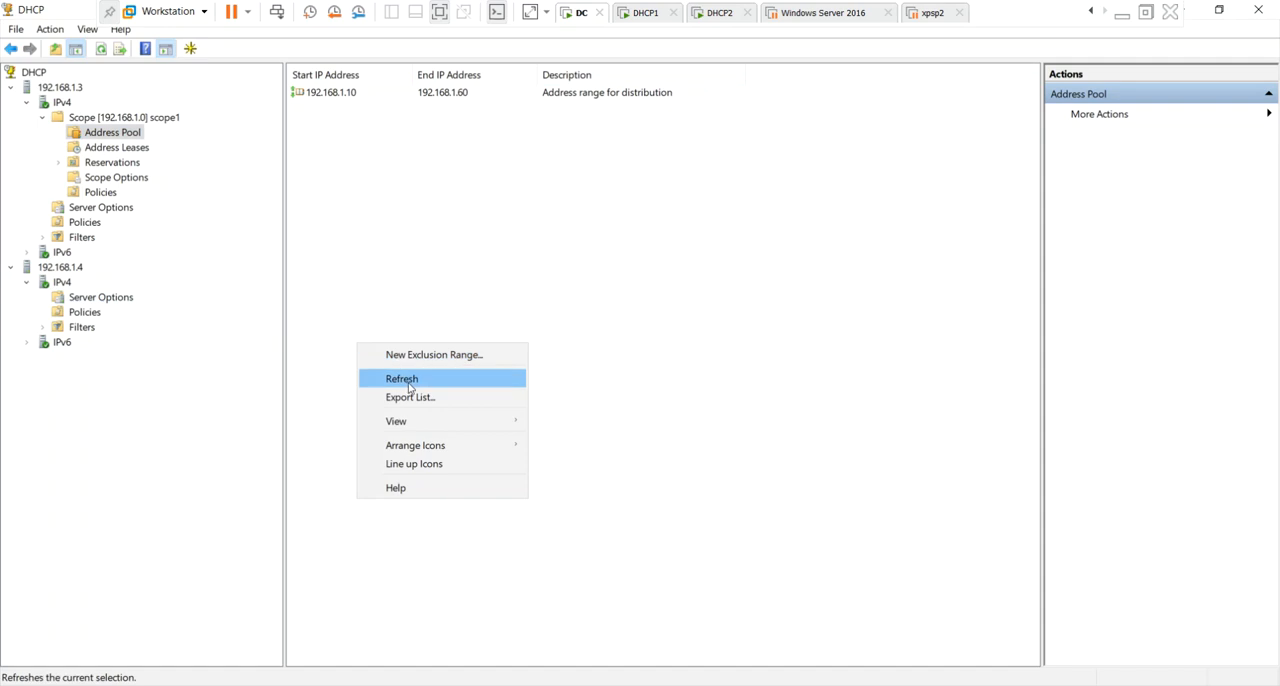
left_click(404, 379)
Start a split-scope configuration for scope1 and select the authorized server dhcp2.india.com as the additional DHCP server.
left_click(157, 124)
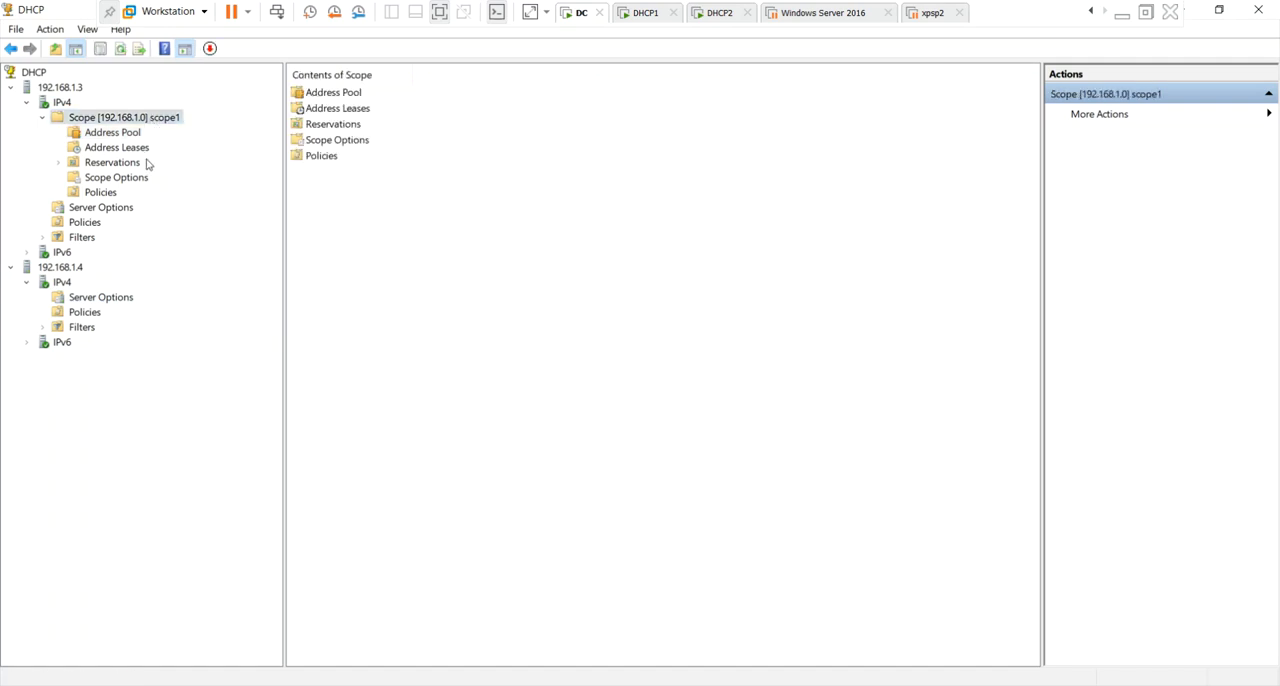
right_click(145, 122)
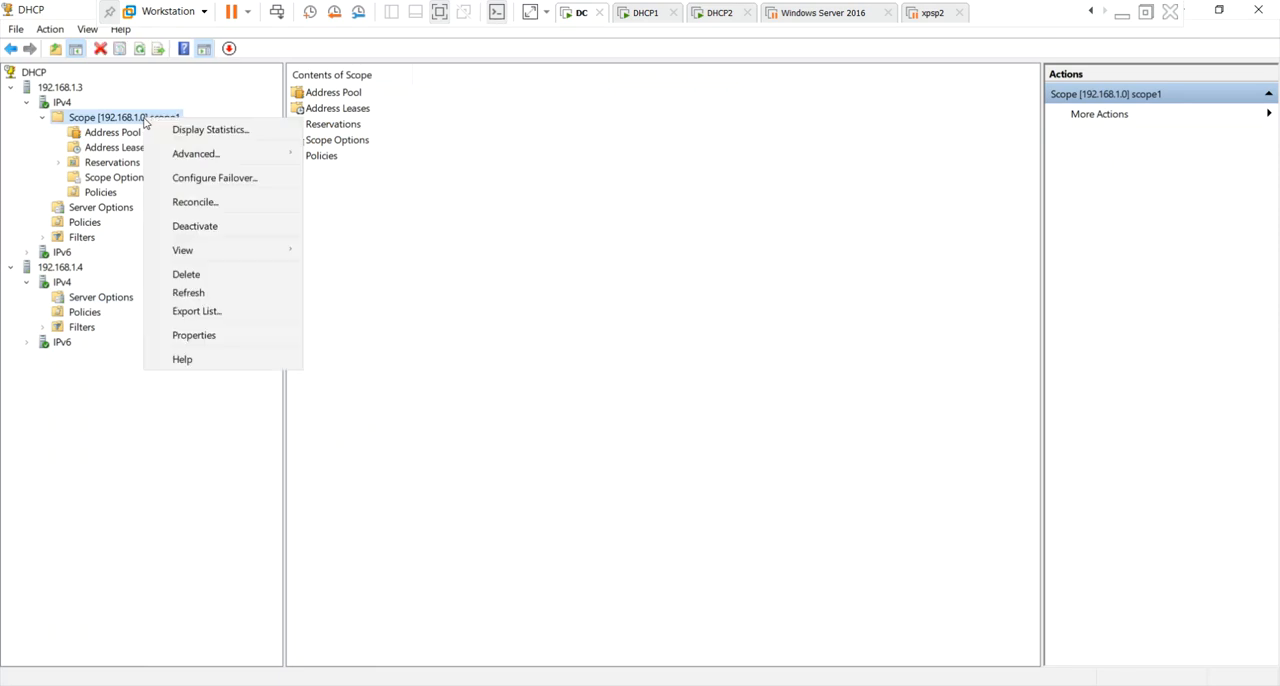
mouse_move(205, 156)
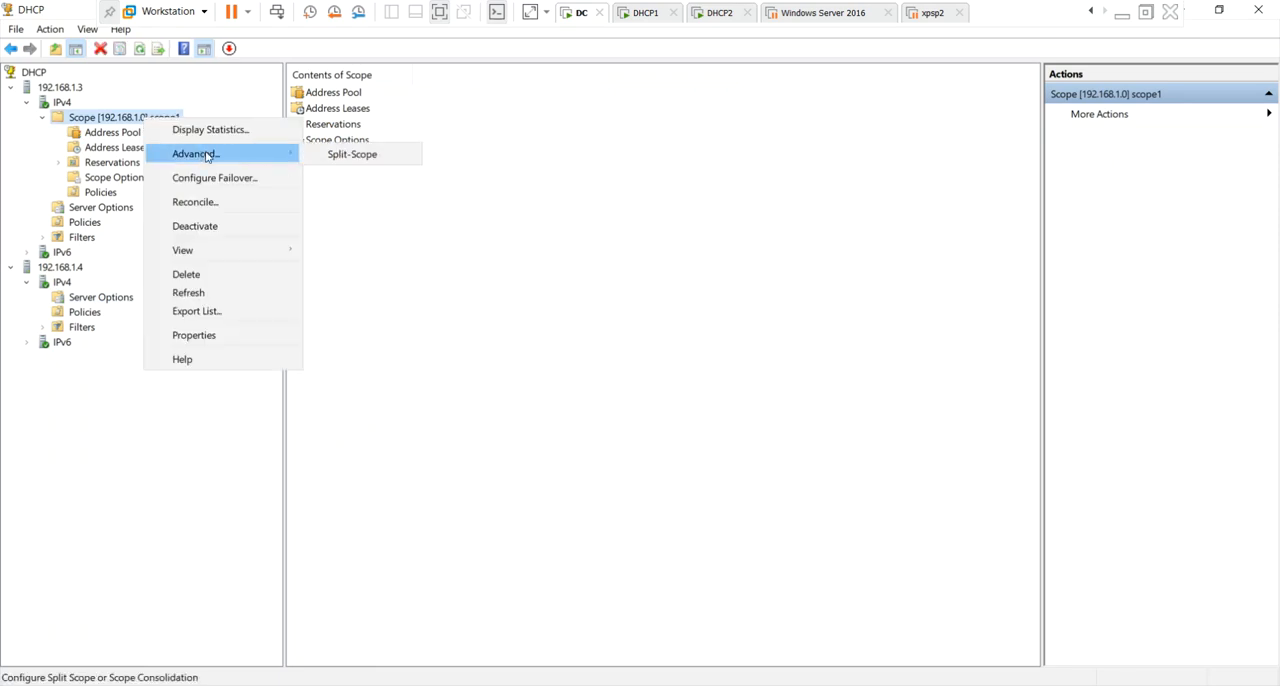
left_click(338, 158)
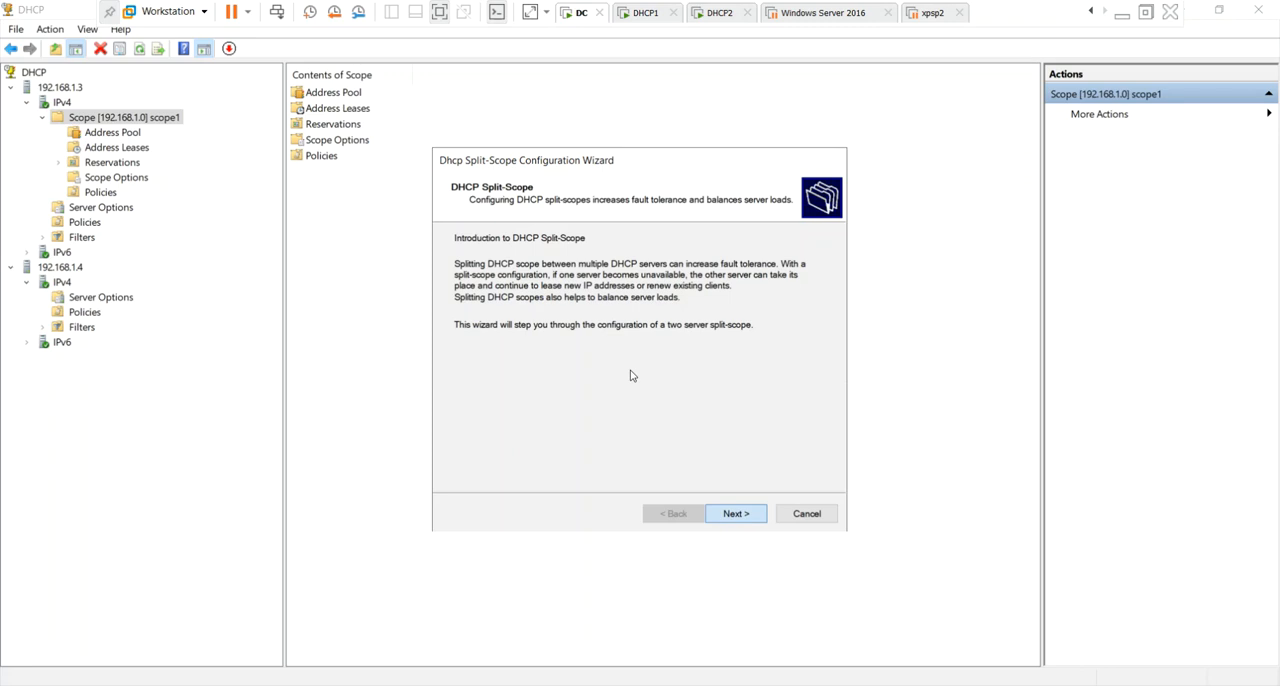
left_click(736, 514)
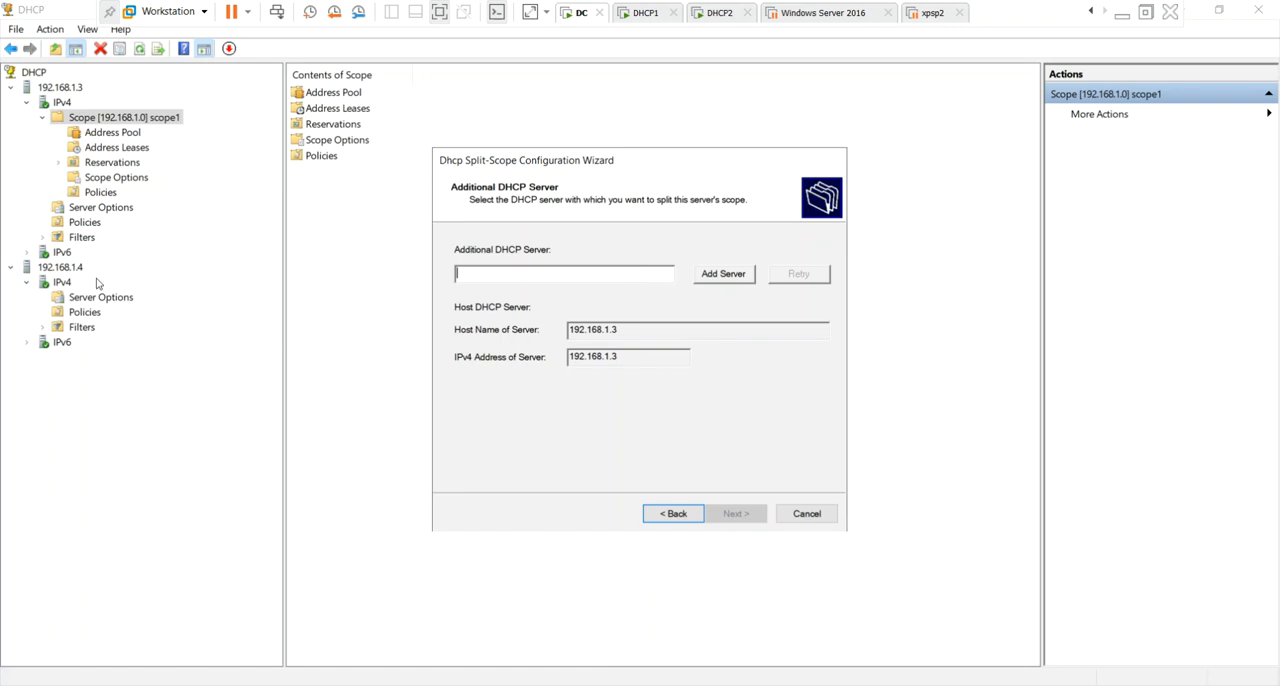
left_click(733, 279)
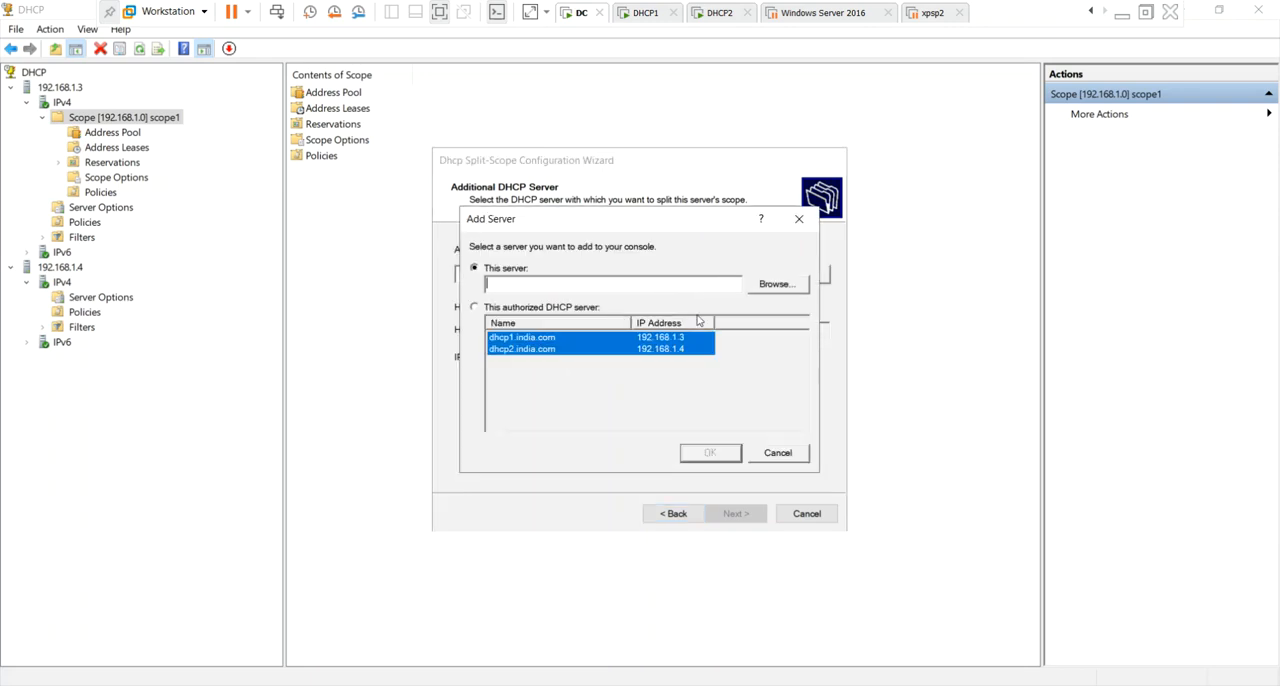
left_click(518, 310)
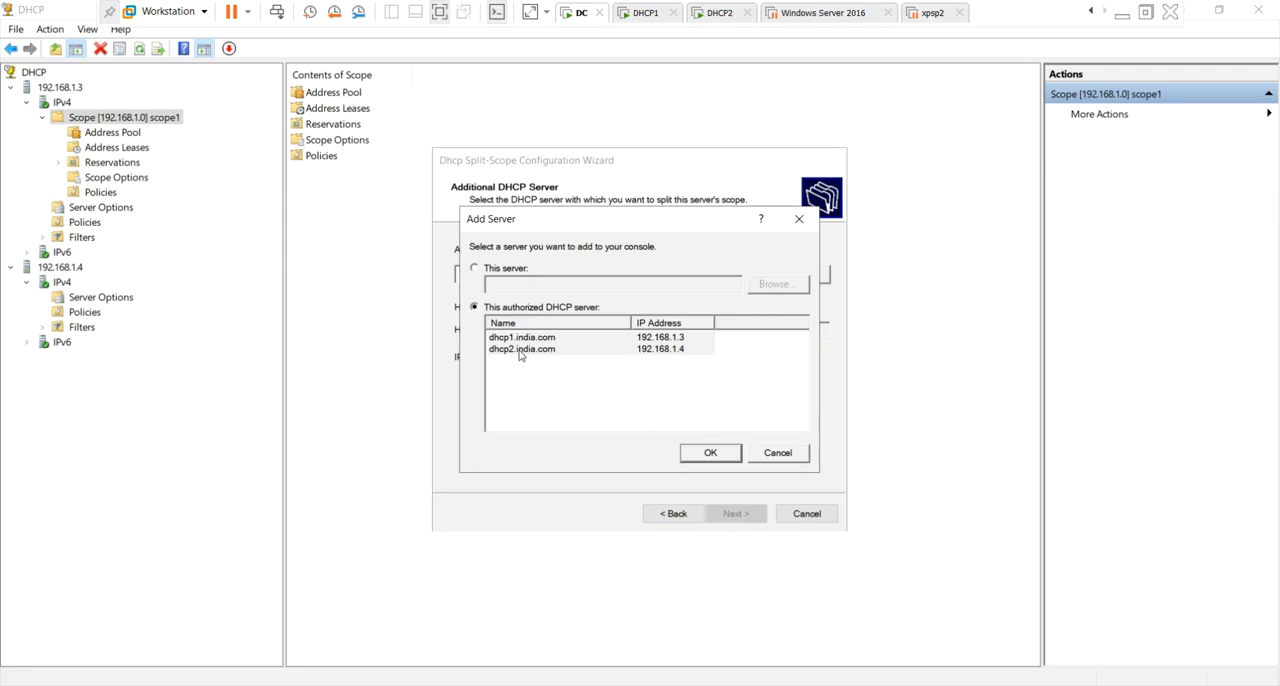
left_click(520, 351)
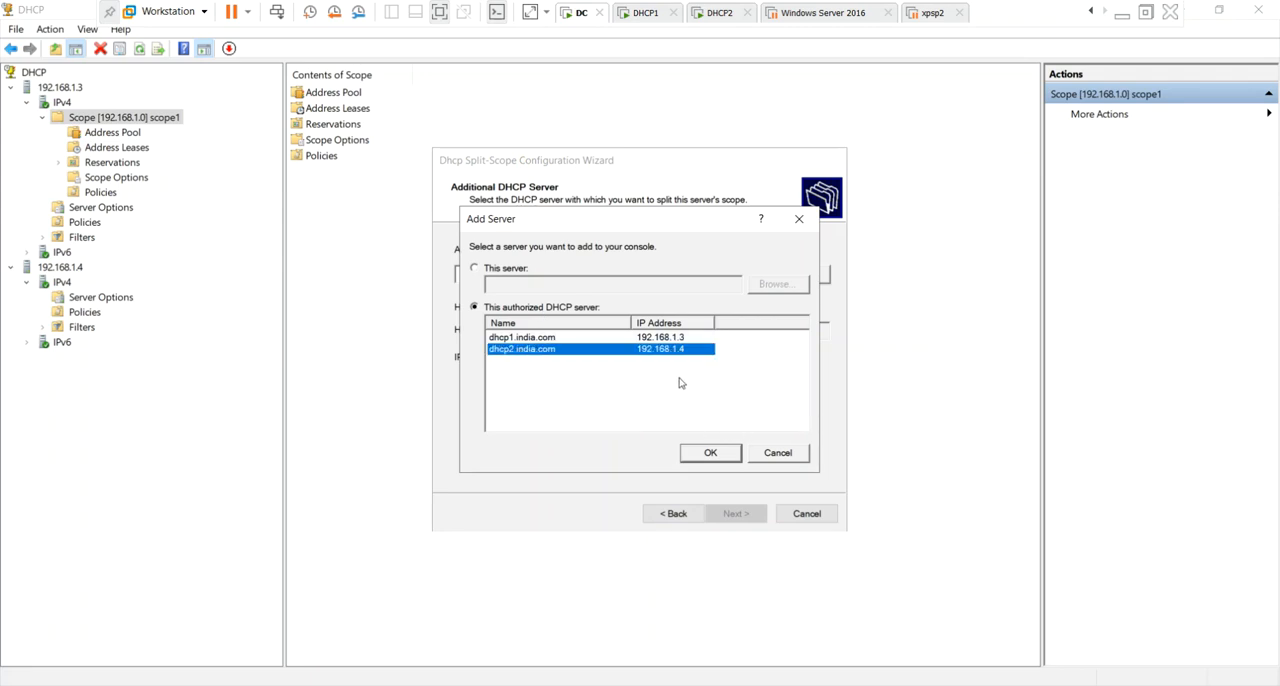
left_click(712, 458)
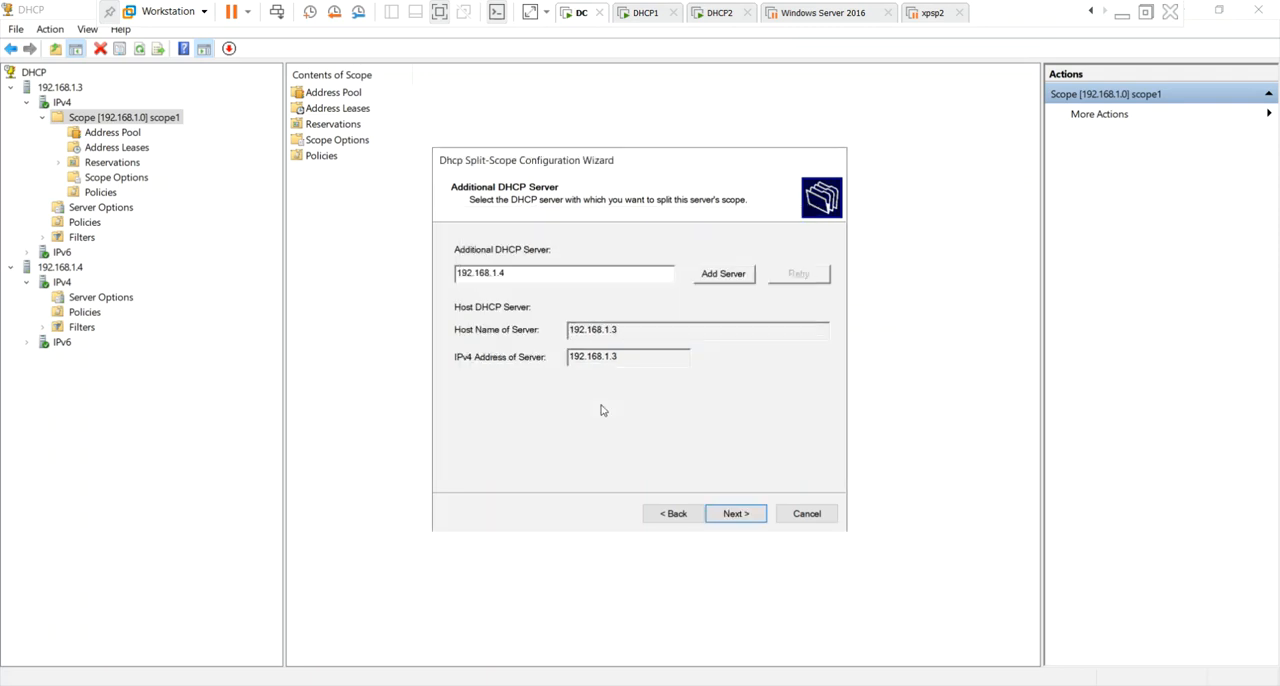
Accept 192.168.1.4 as the additional server and the split of 80 percent for the host and 20 percent for the added server.
left_click(737, 515)
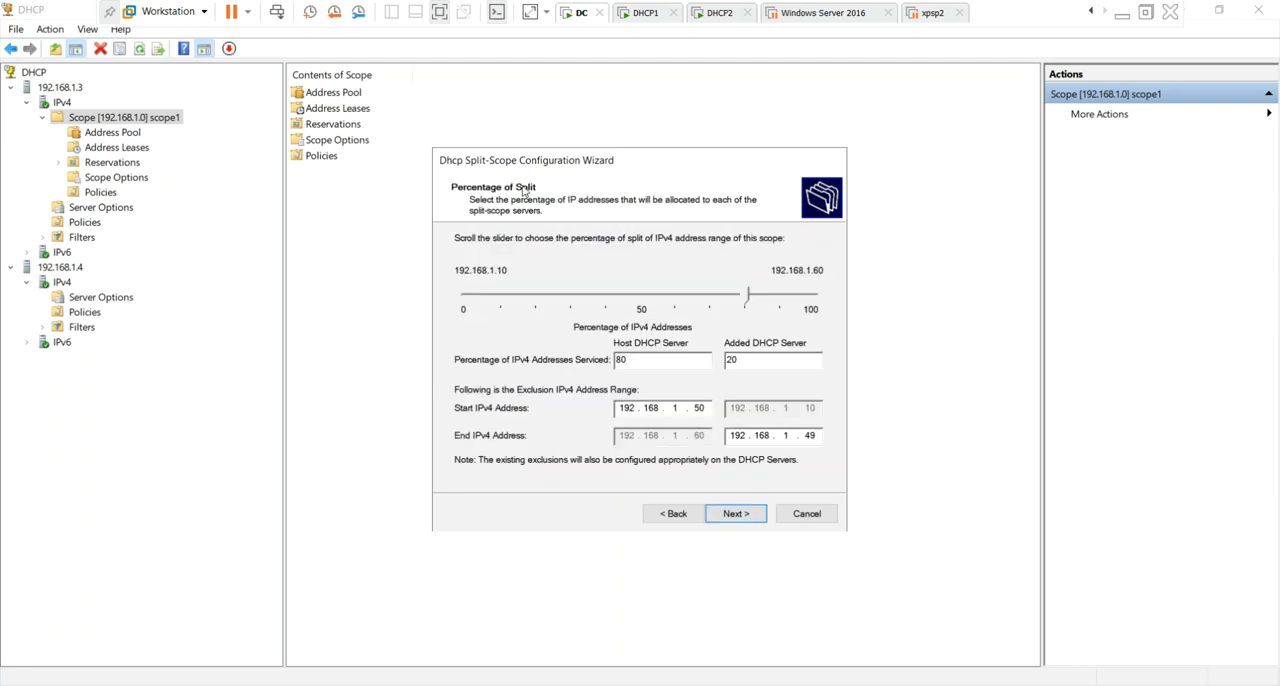
left_click(680, 359)
left_click(763, 360)
left_click(642, 361)
left_click(735, 514)
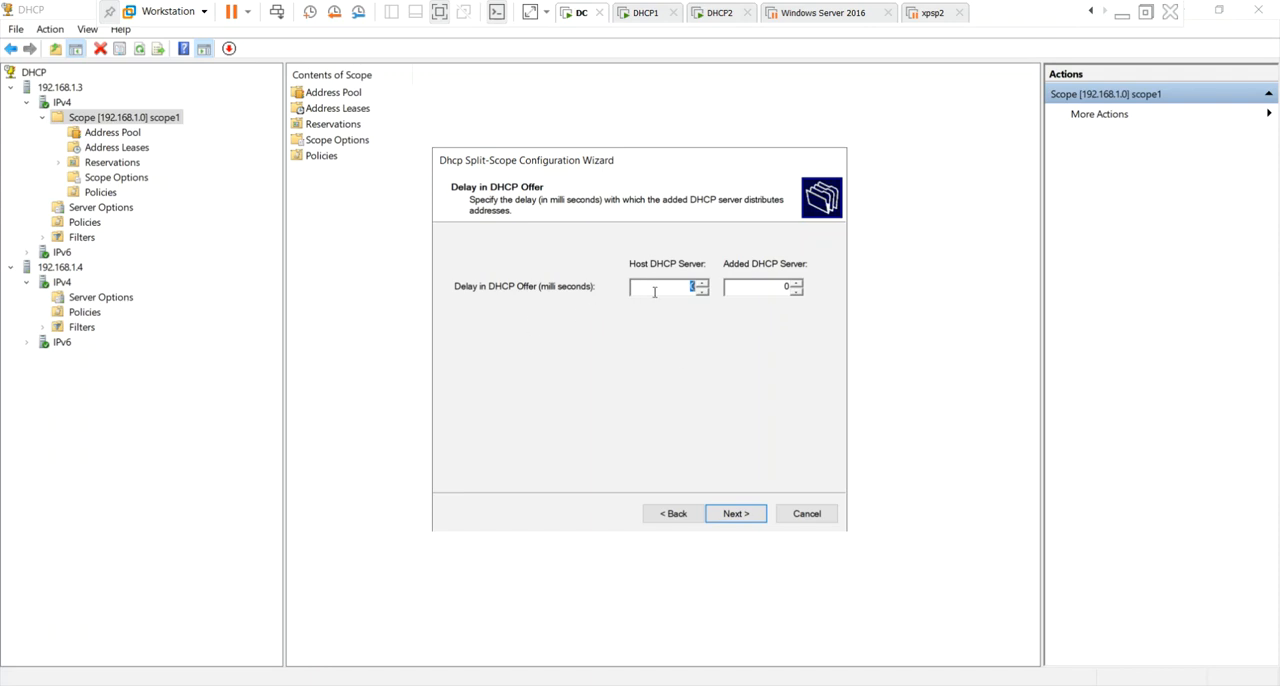
Set the host server's DHCP offer delay to 1 millisecond and finish the split-scope configuration.
left_click(702, 283)
left_click(748, 515)
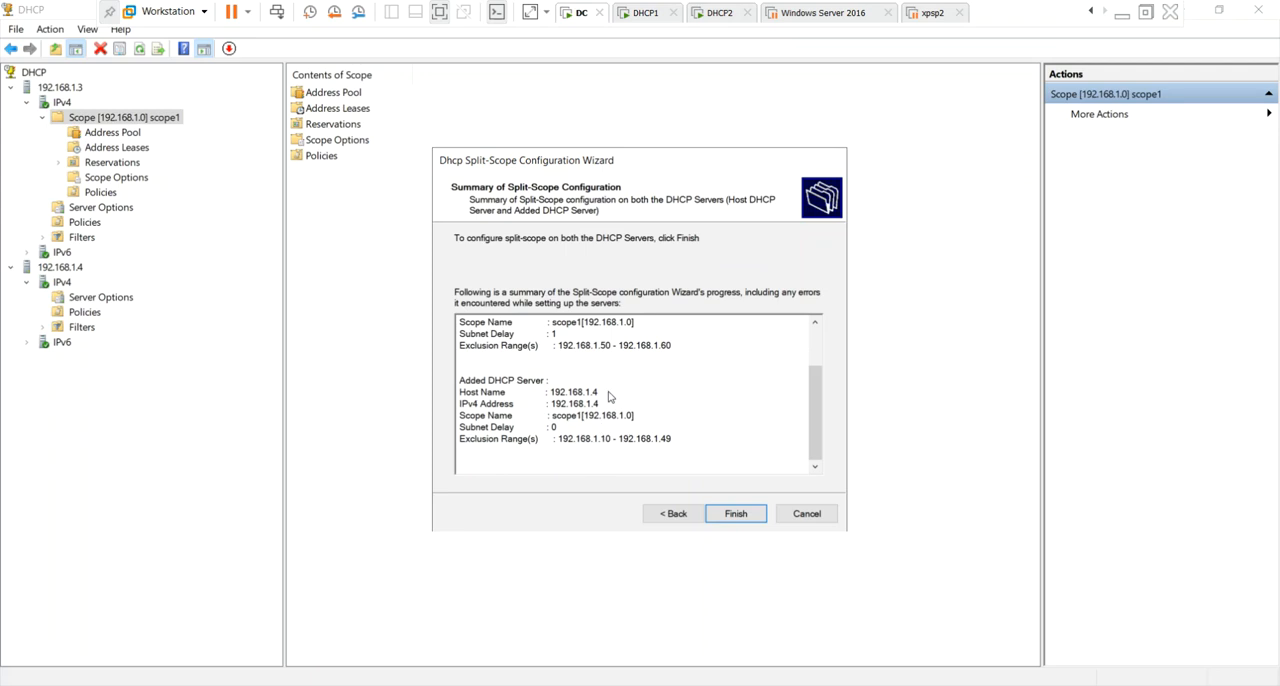
left_click(735, 516)
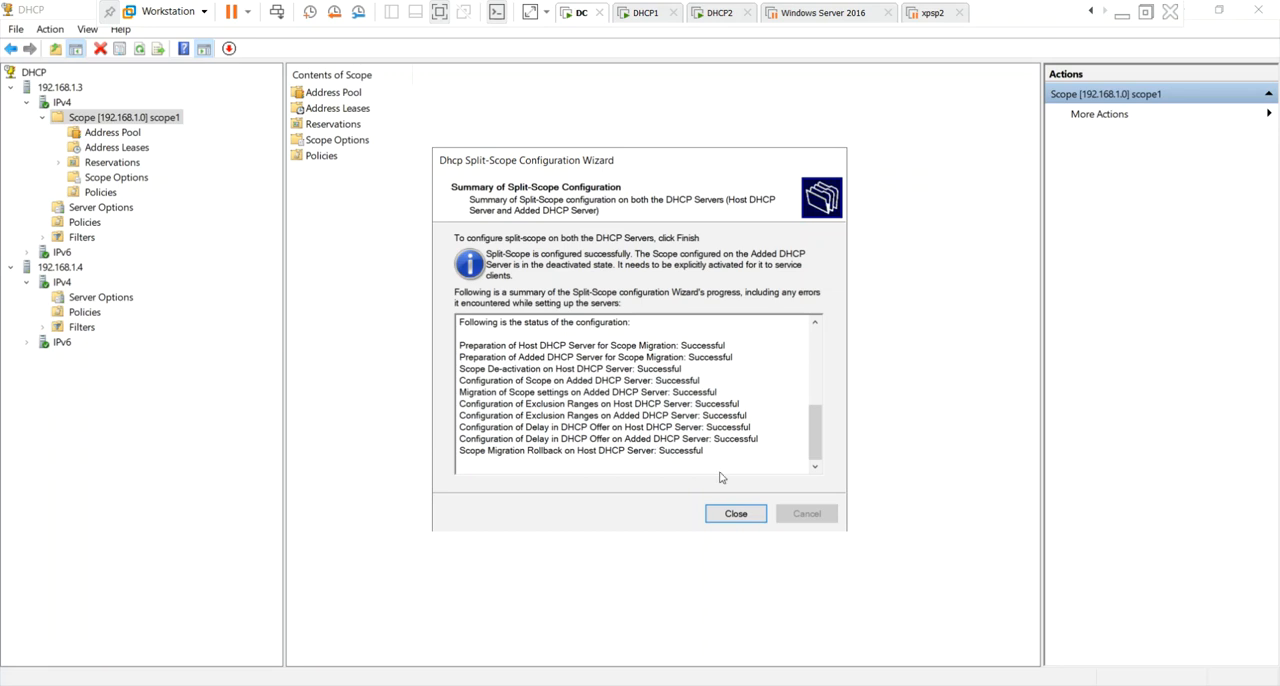
left_click(724, 514)
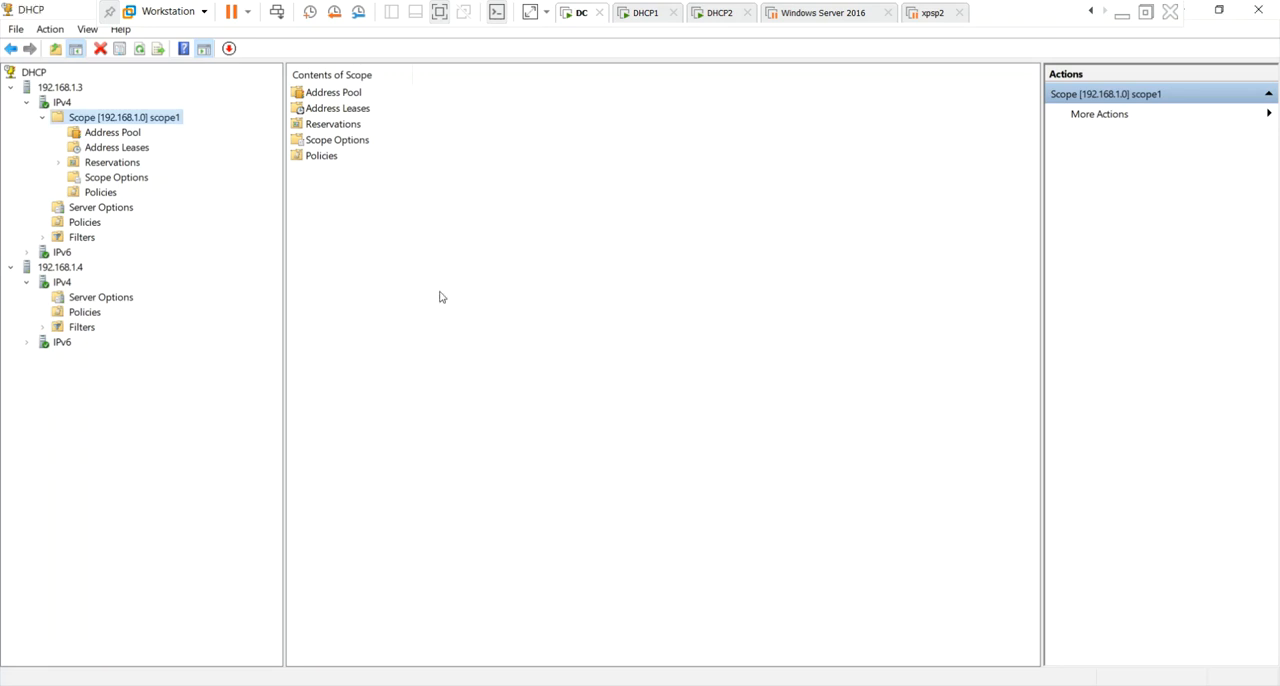
Refresh scope1 on 192.168.1.3 and examine the excluded range in its address pool.
right_click(399, 244)
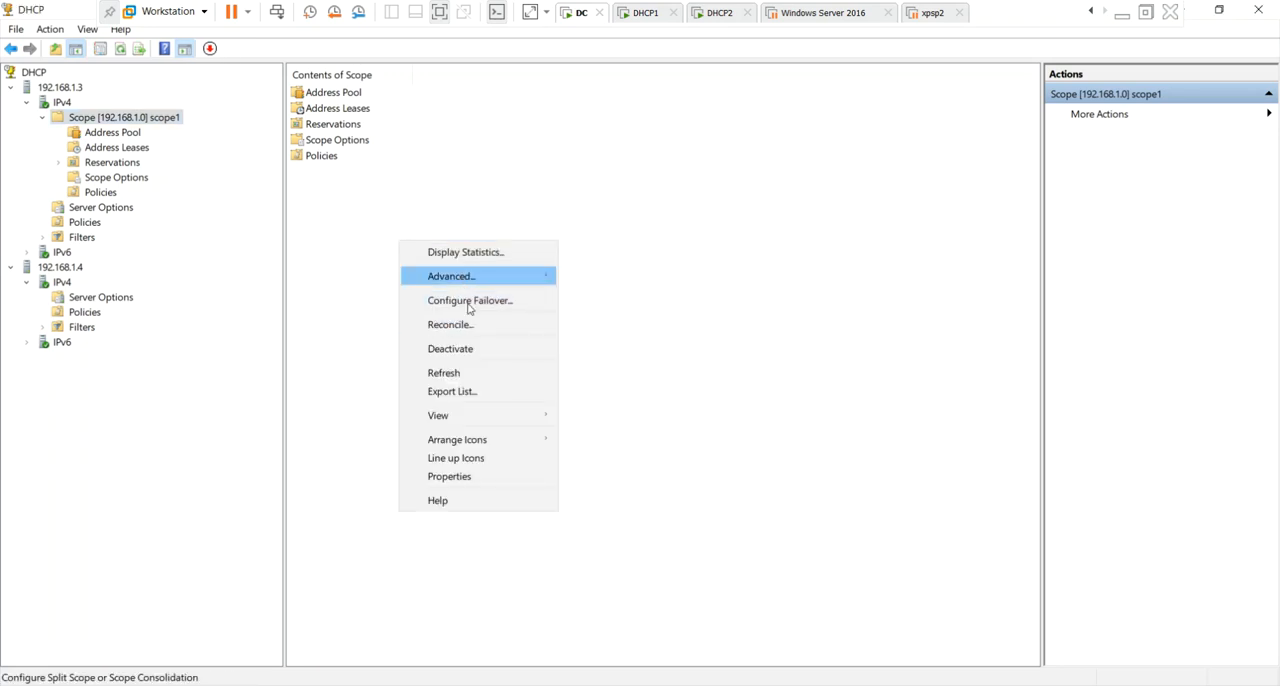
left_click(470, 373)
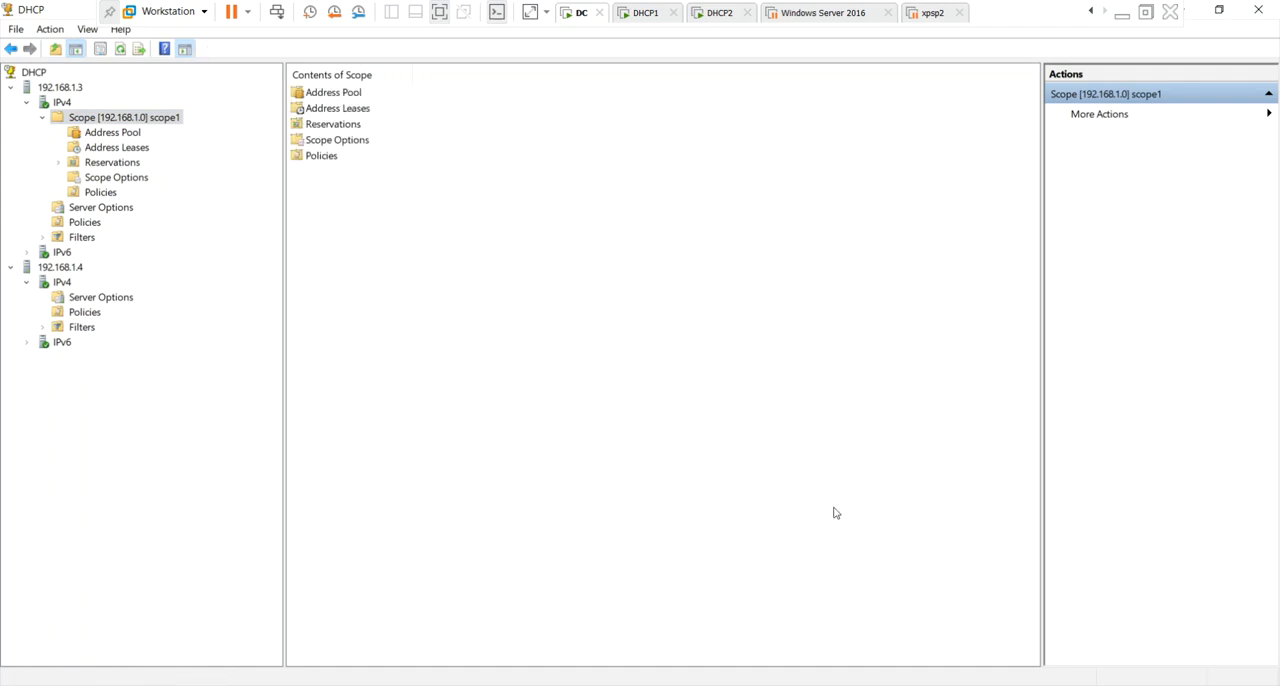
left_click(122, 135)
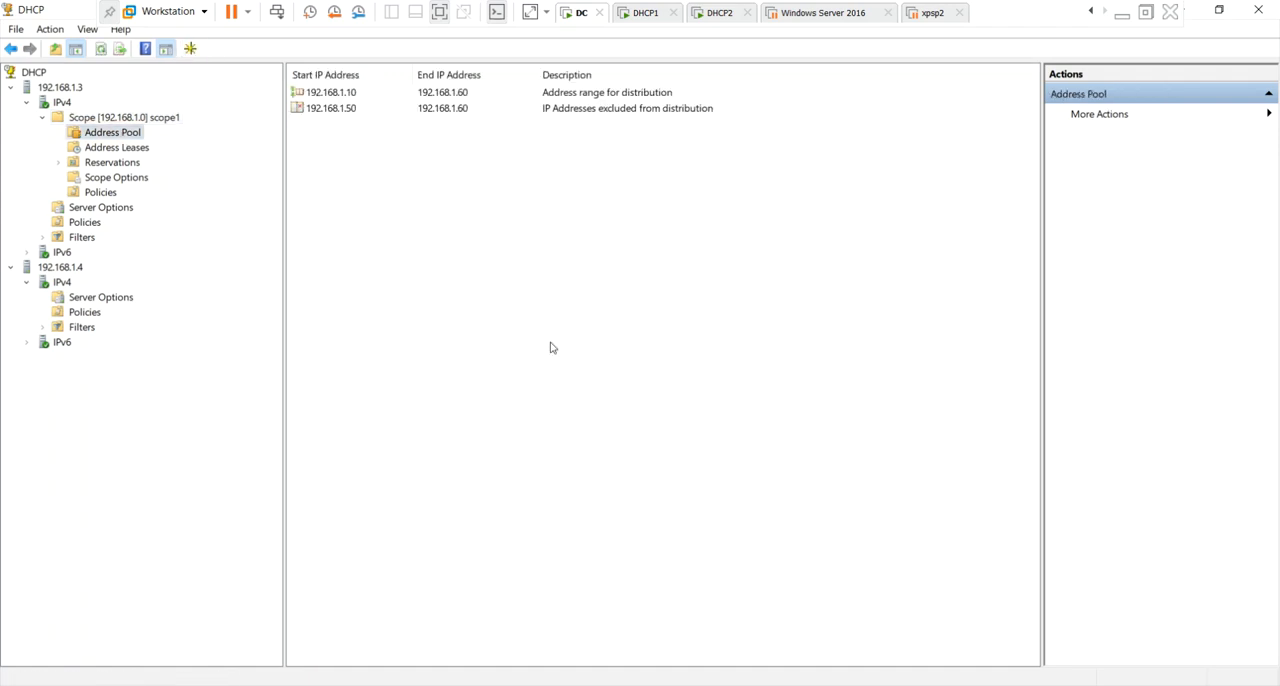
left_click(362, 113)
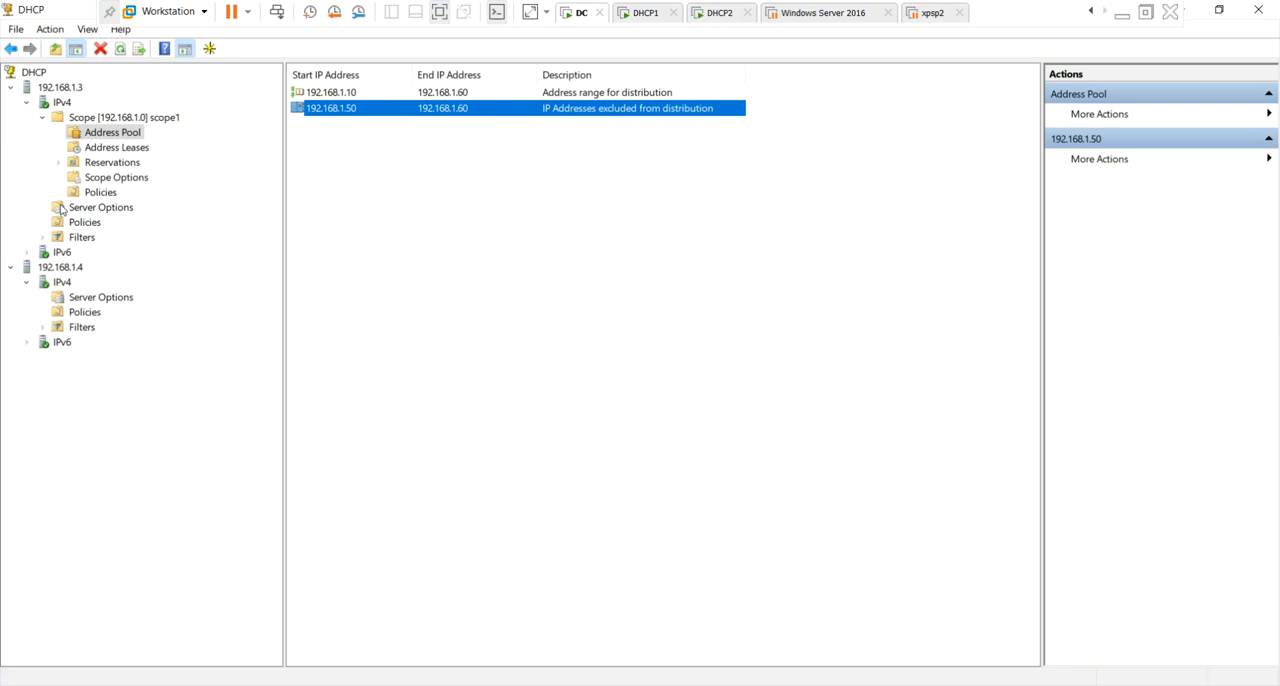
Refresh the IPv4 node of 192.168.1.4 to load the split scope.
left_click(116, 262)
left_click(62, 284)
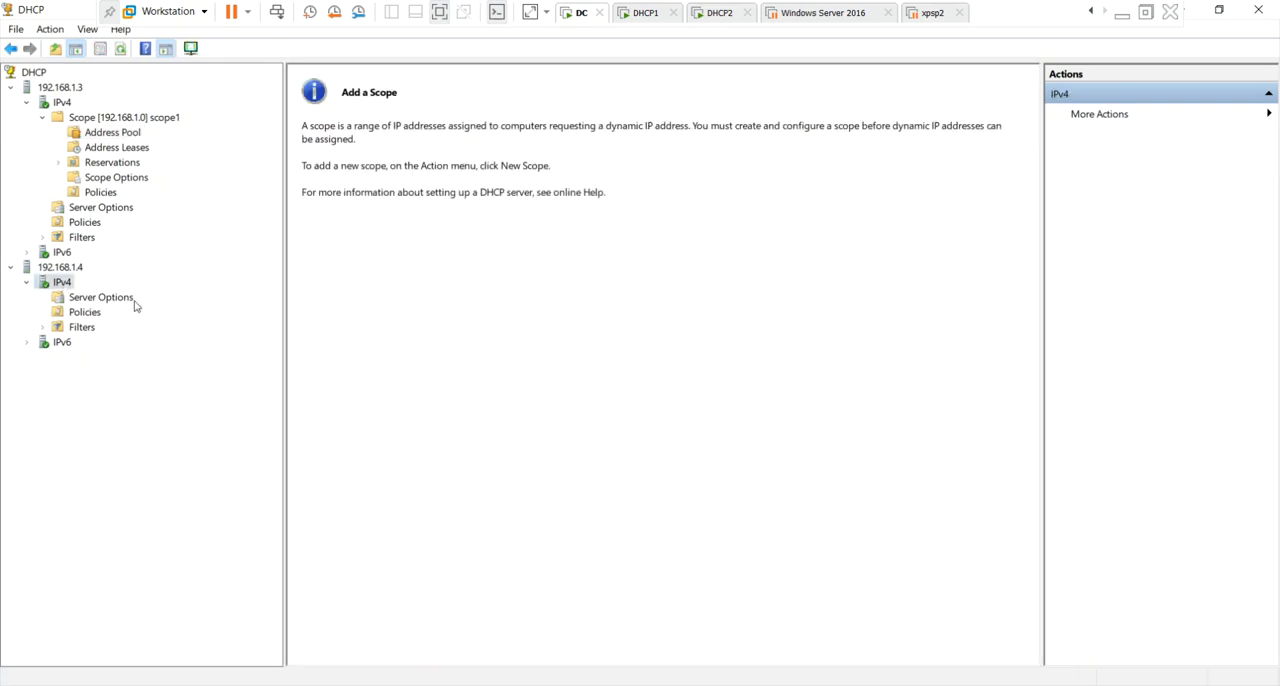
right_click(67, 287)
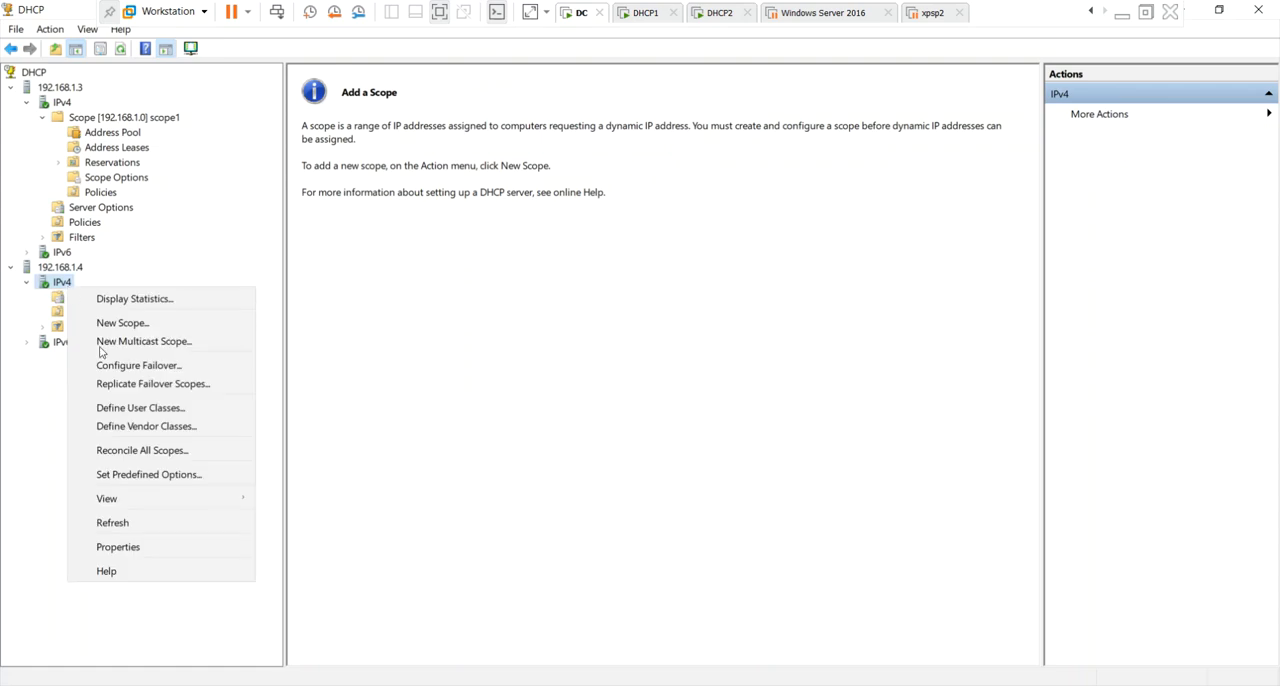
left_click(151, 524)
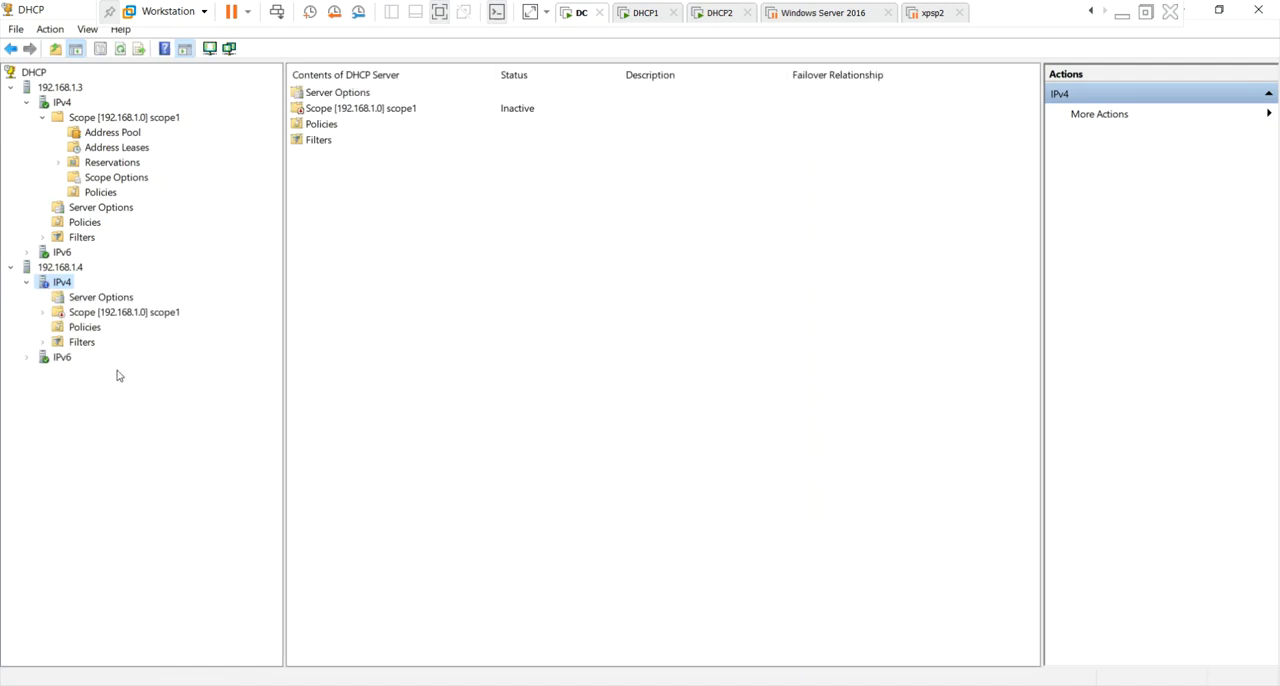
right_click(62, 284)
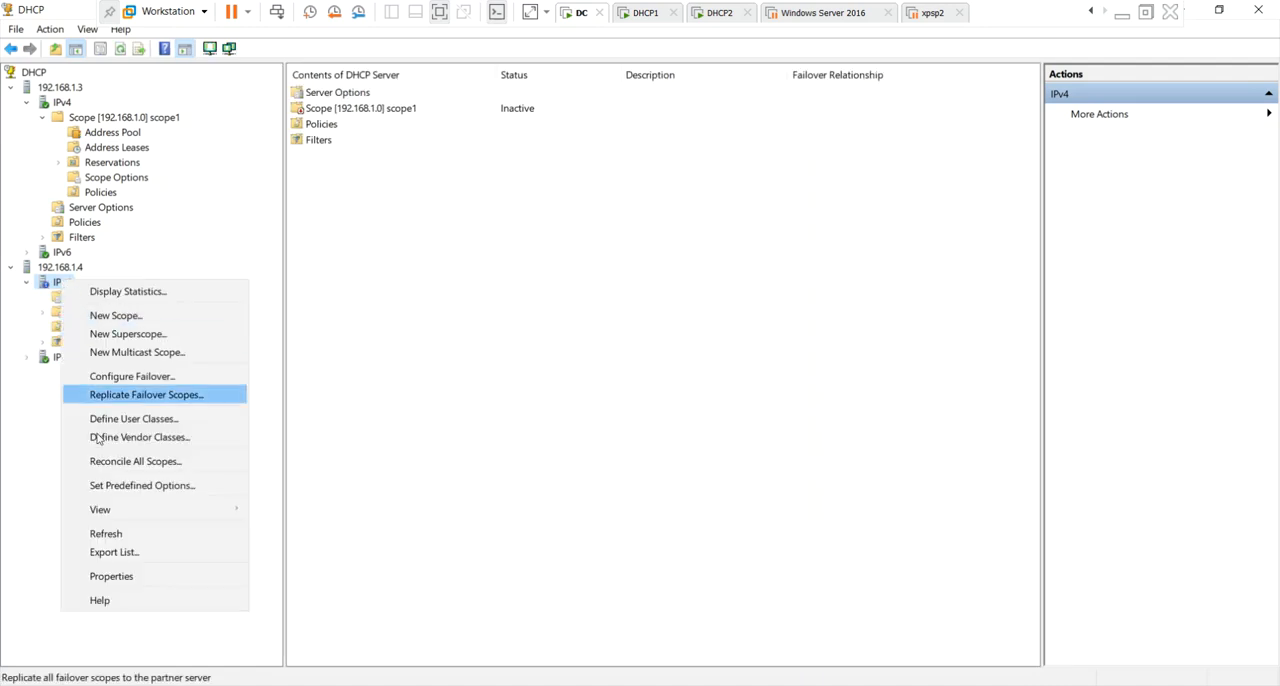
left_click(166, 535)
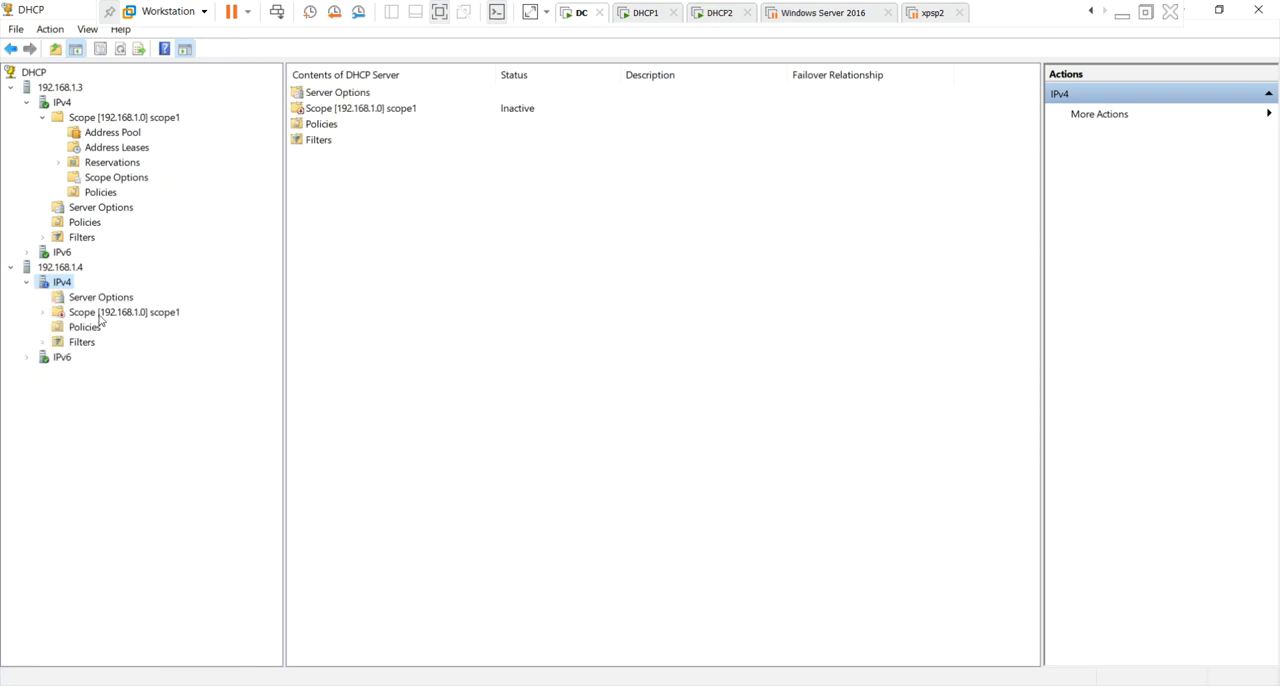
Expand scope1 on 192.168.1.4 and examine the excluded range in its address pool.
left_click(113, 313)
double_click(113, 313)
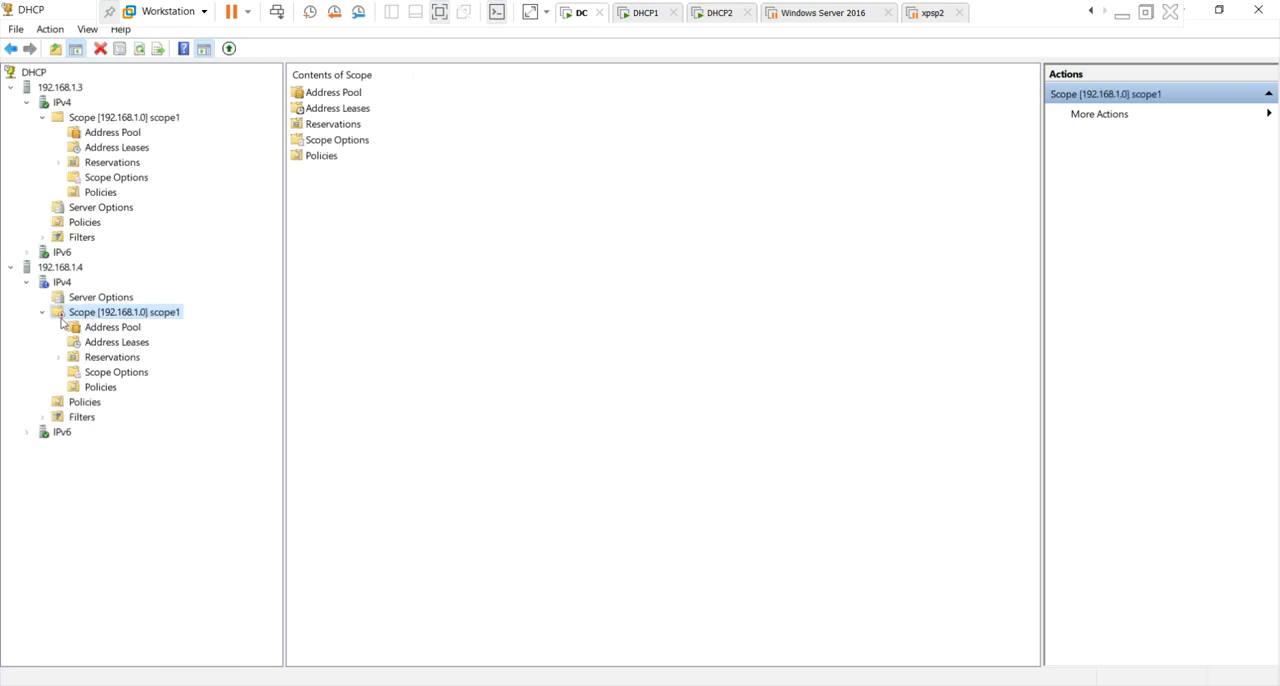
left_click(125, 344)
left_click(112, 327)
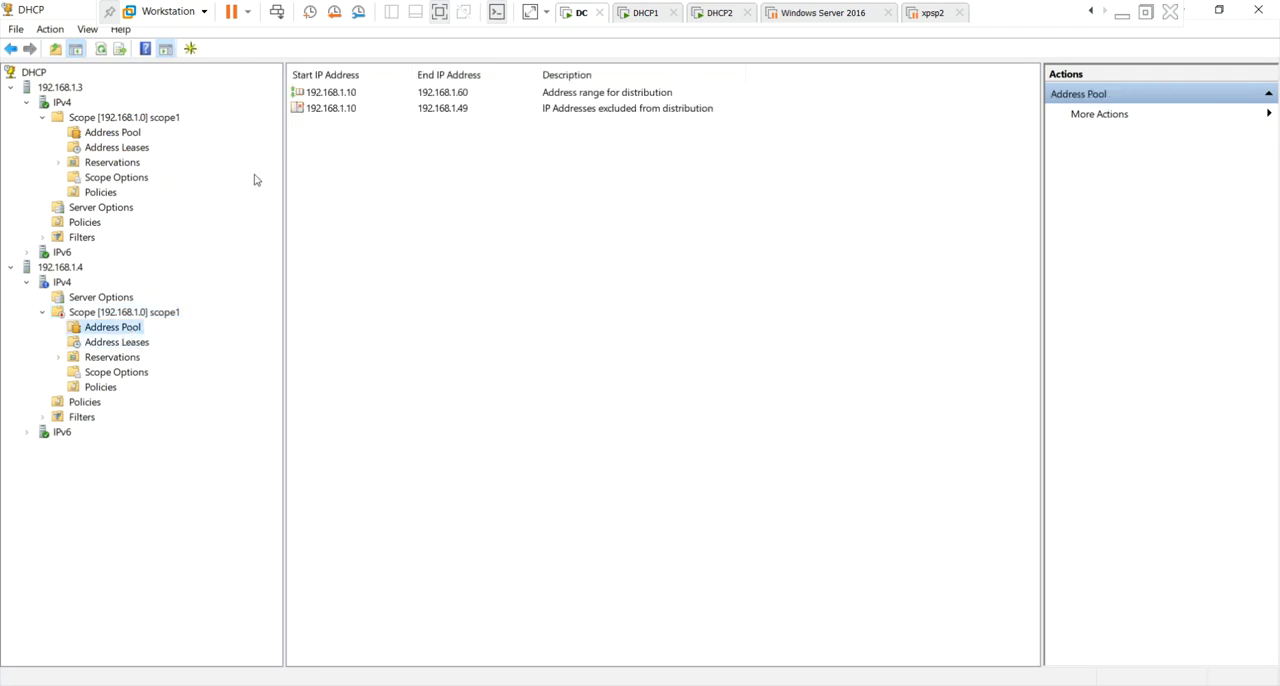
left_click(358, 110)
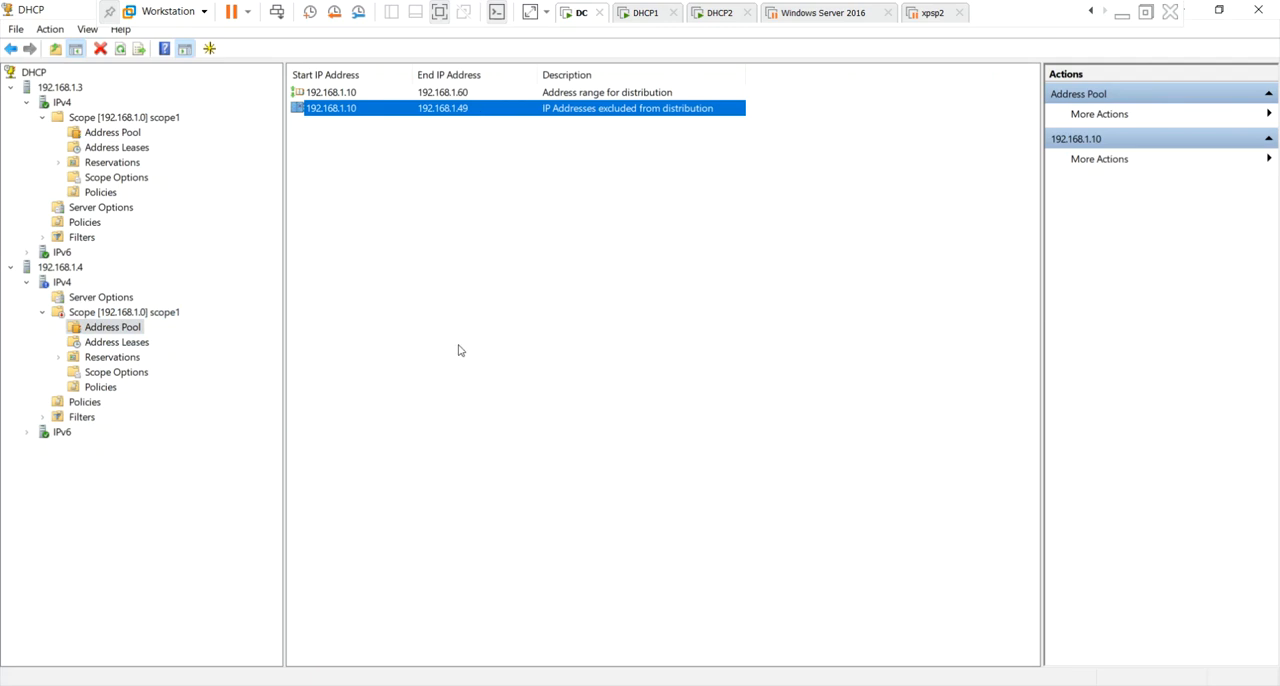
Activate scope1 on 192.168.1.4 and refresh the scope.
right_click(147, 313)
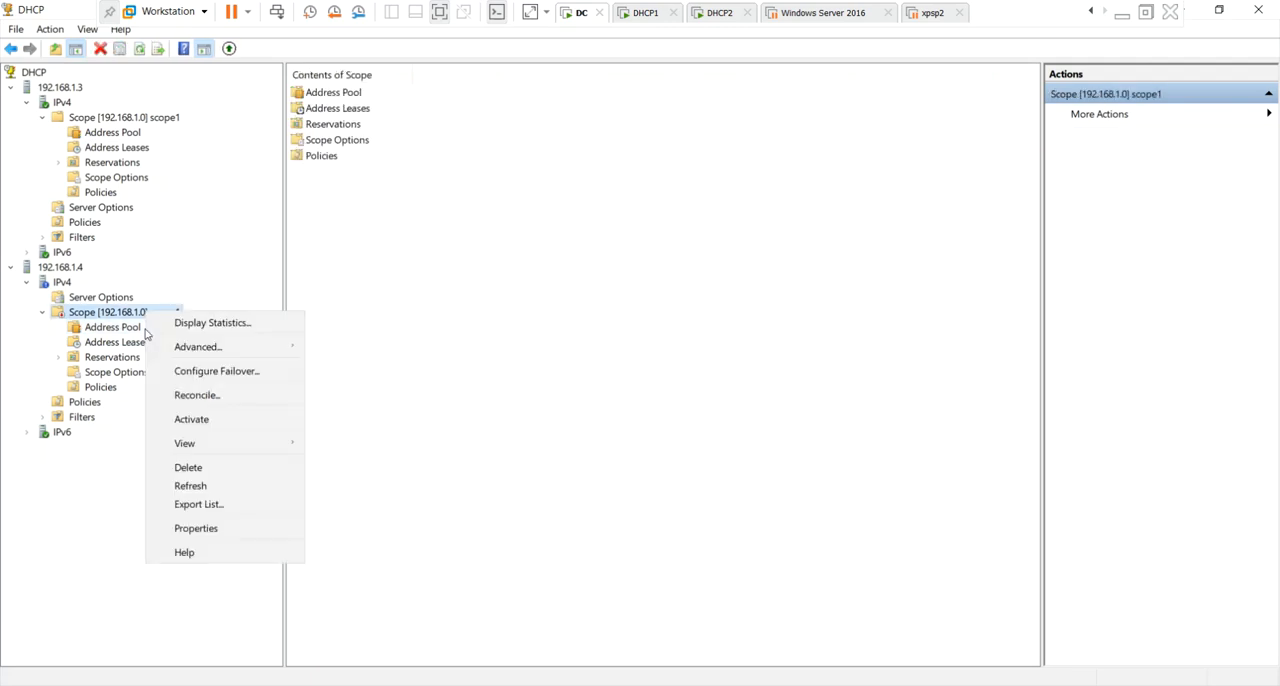
left_click(218, 421)
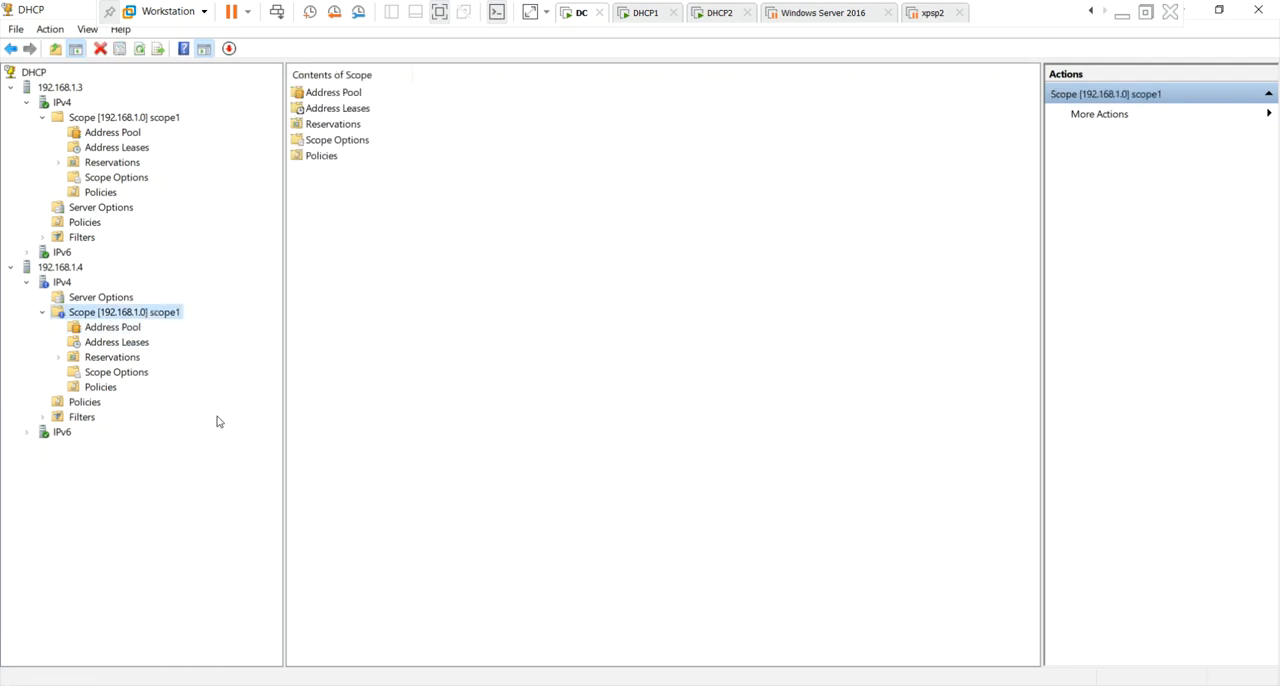
right_click(135, 318)
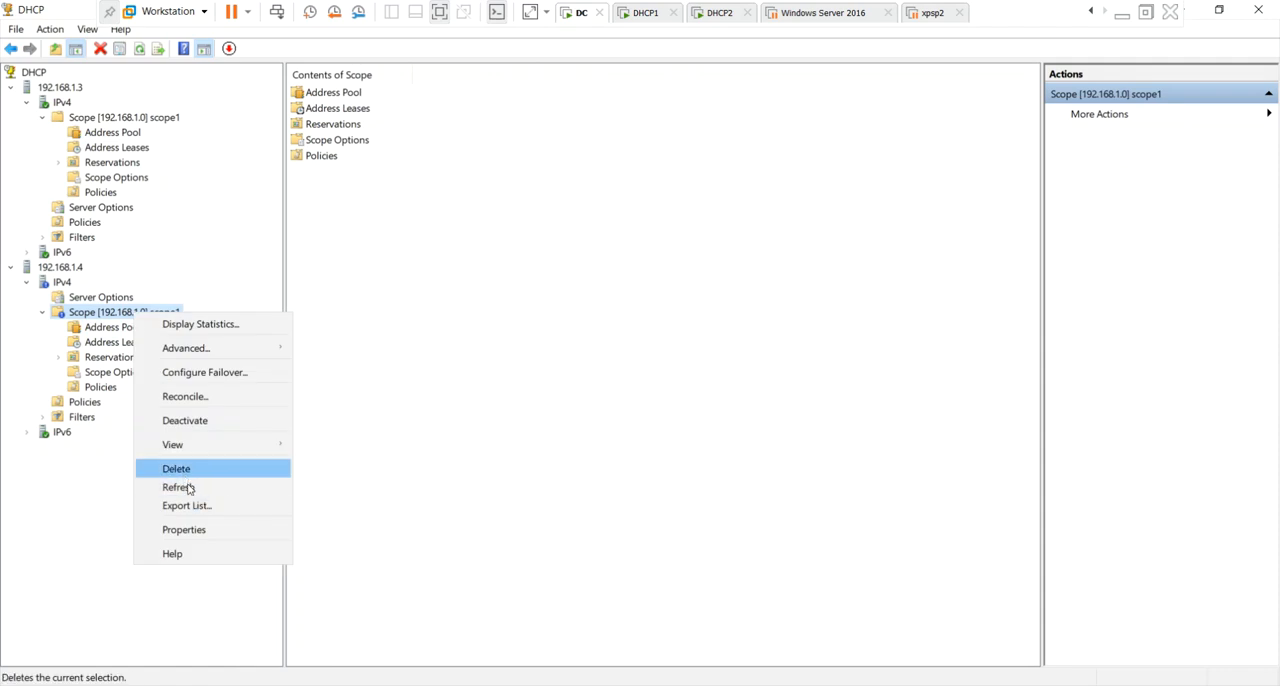
left_click(190, 489)
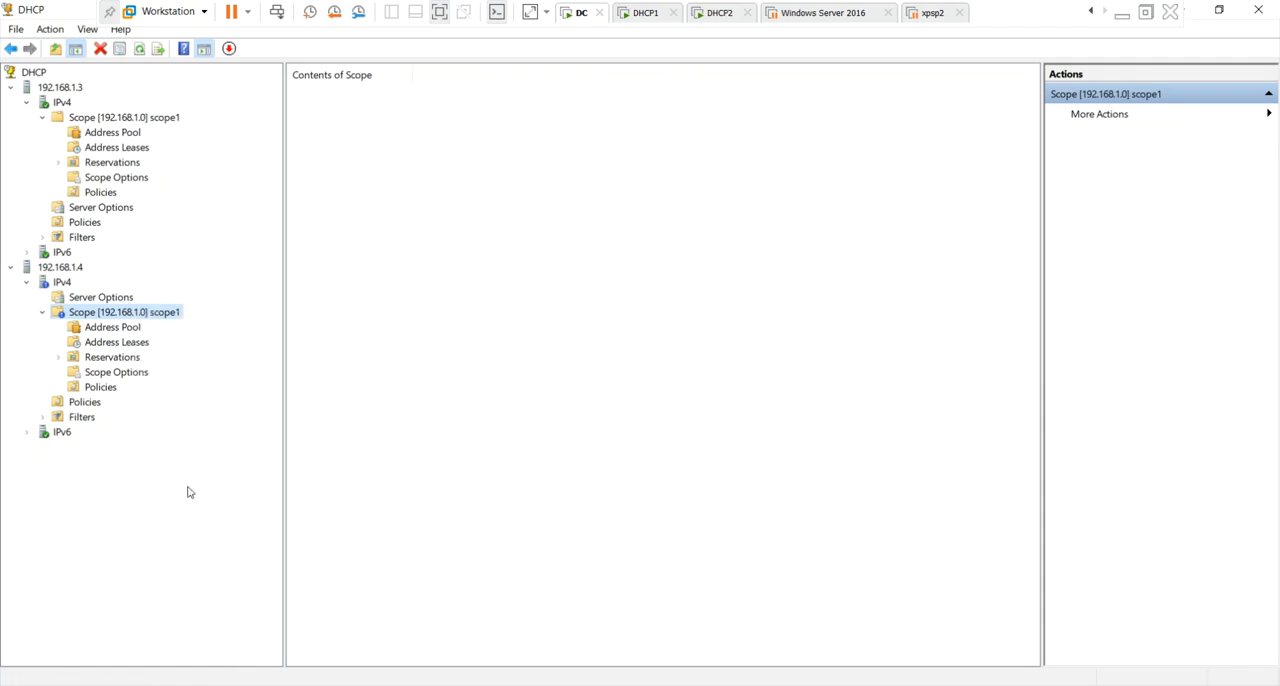
right_click(163, 311)
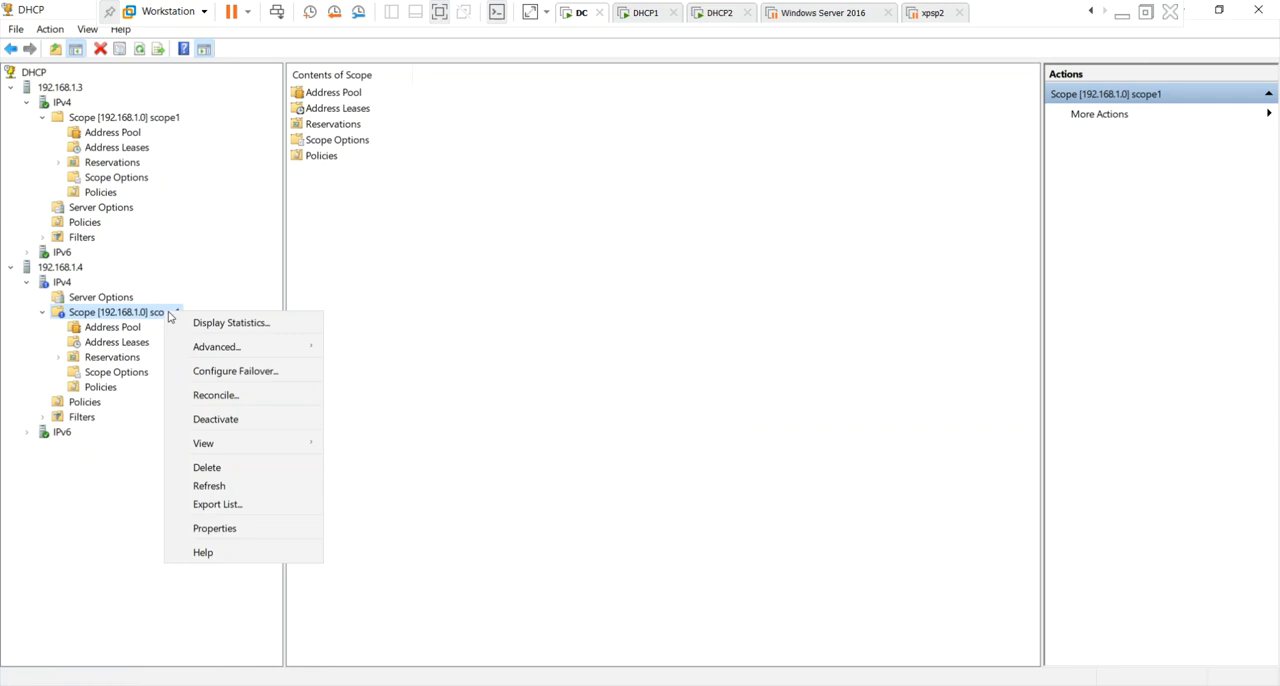
left_click(221, 489)
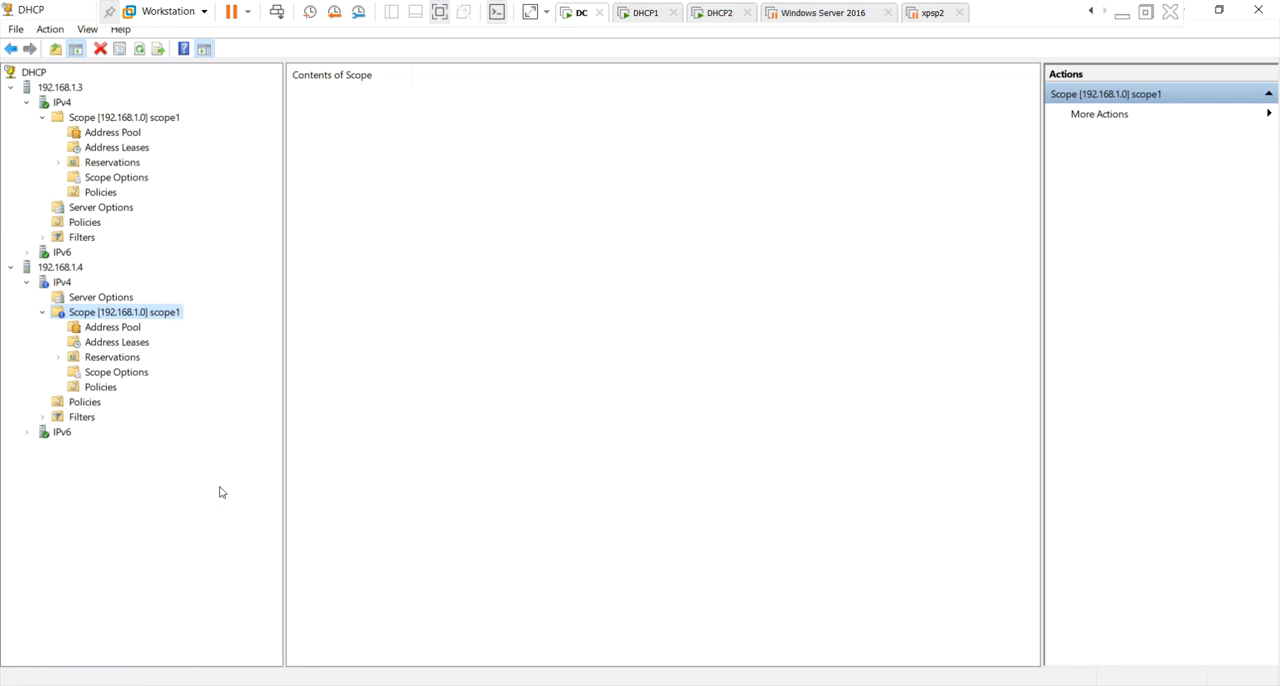
Refresh the IPv4 node of 192.168.1.4 and scope1 on 192.168.1.3.
right_click(67, 286)
left_click(149, 514)
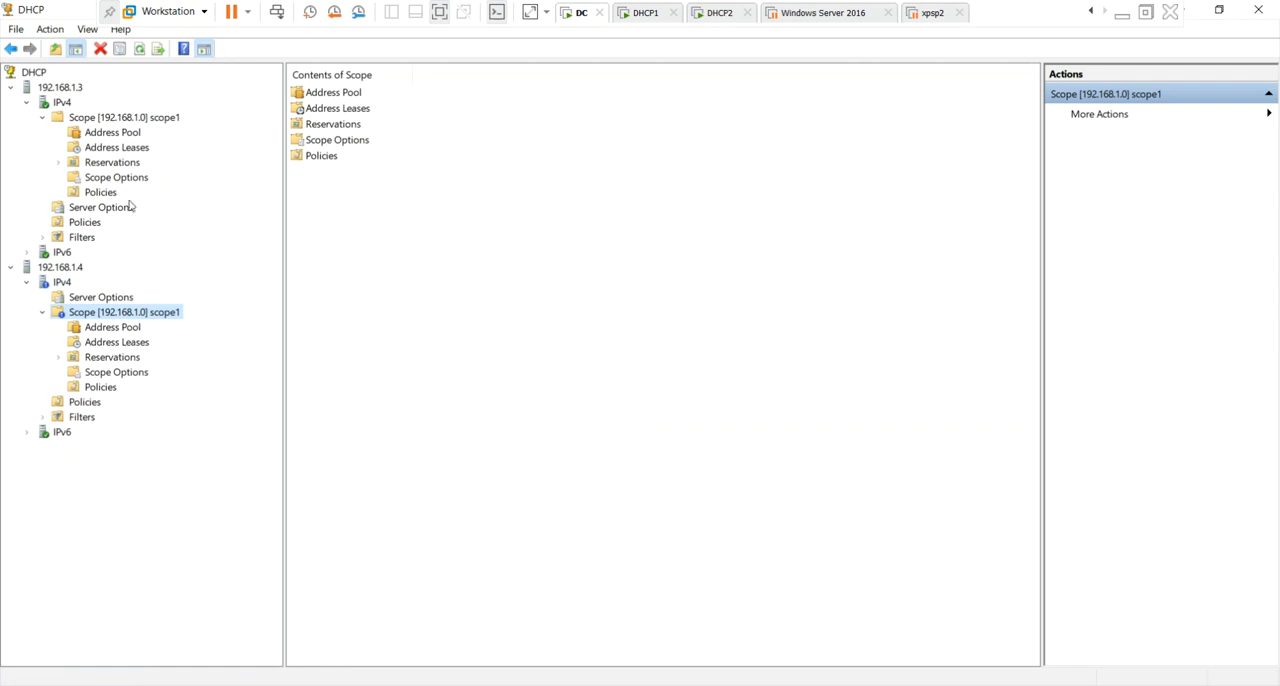
left_click(120, 120)
right_click(120, 120)
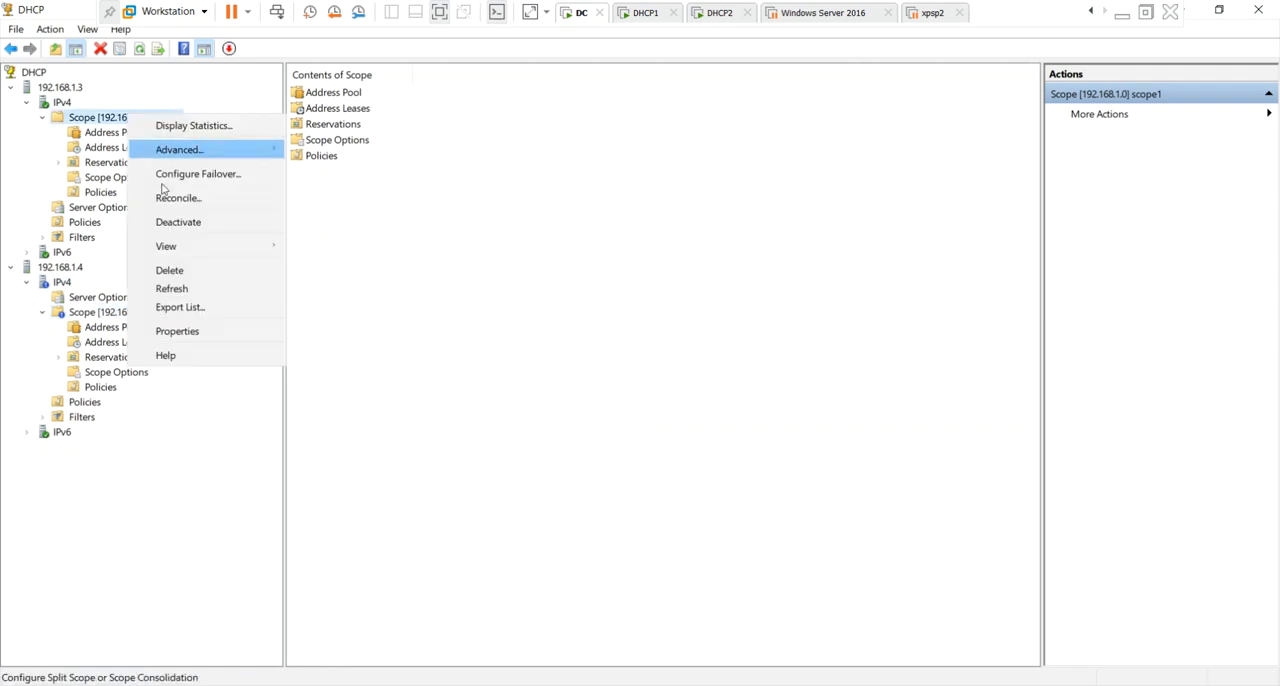
left_click(166, 290)
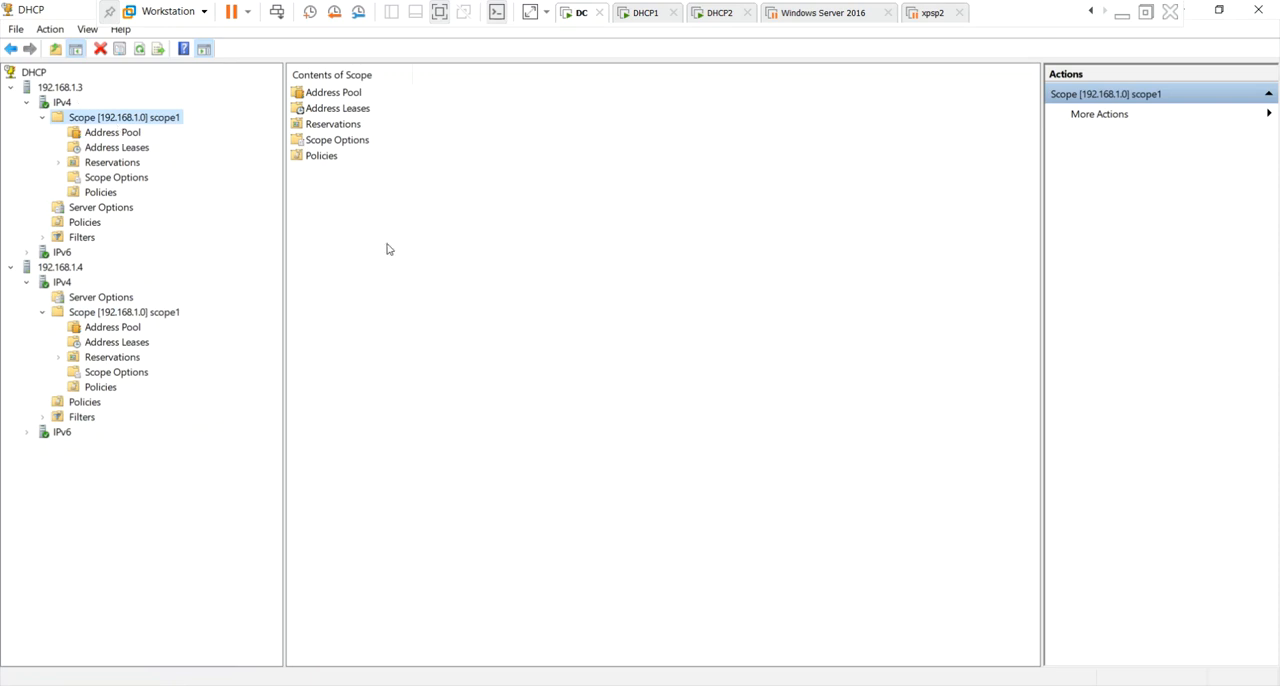
Examine the address leases of scope1 on 192.168.1.3 and the distribution and exclusion ranges in its address pool.
left_click(132, 148)
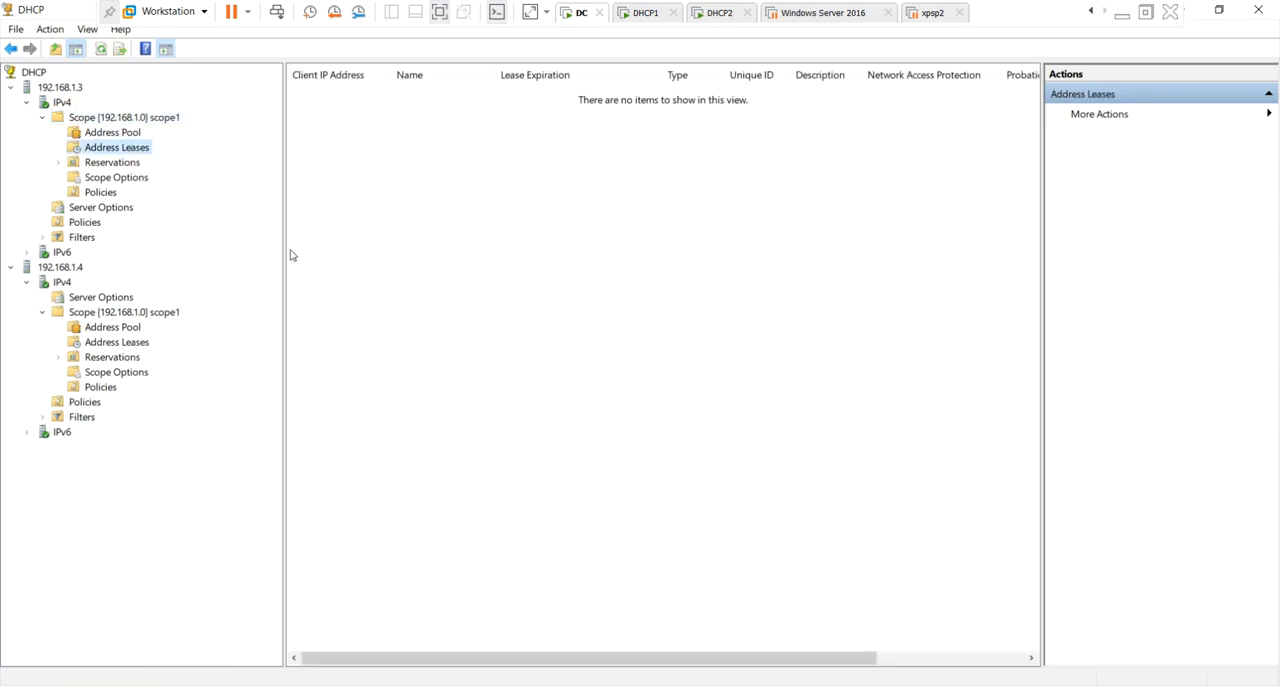
left_click(120, 133)
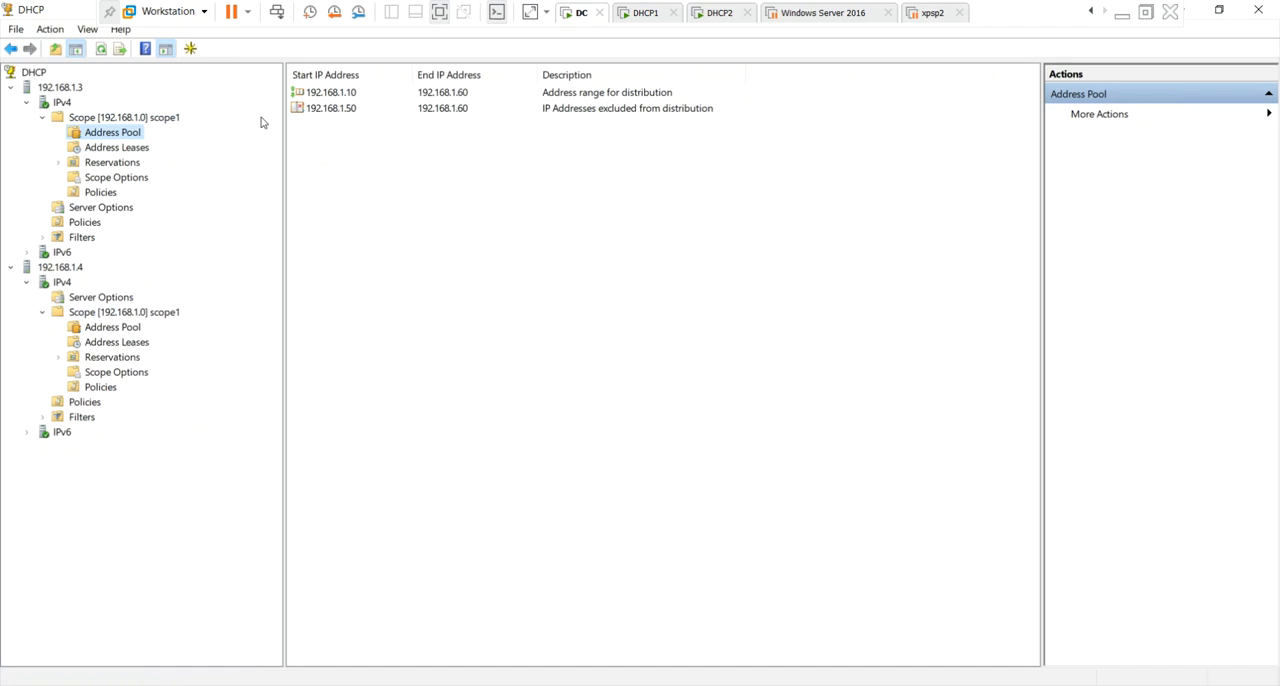
left_click(359, 97)
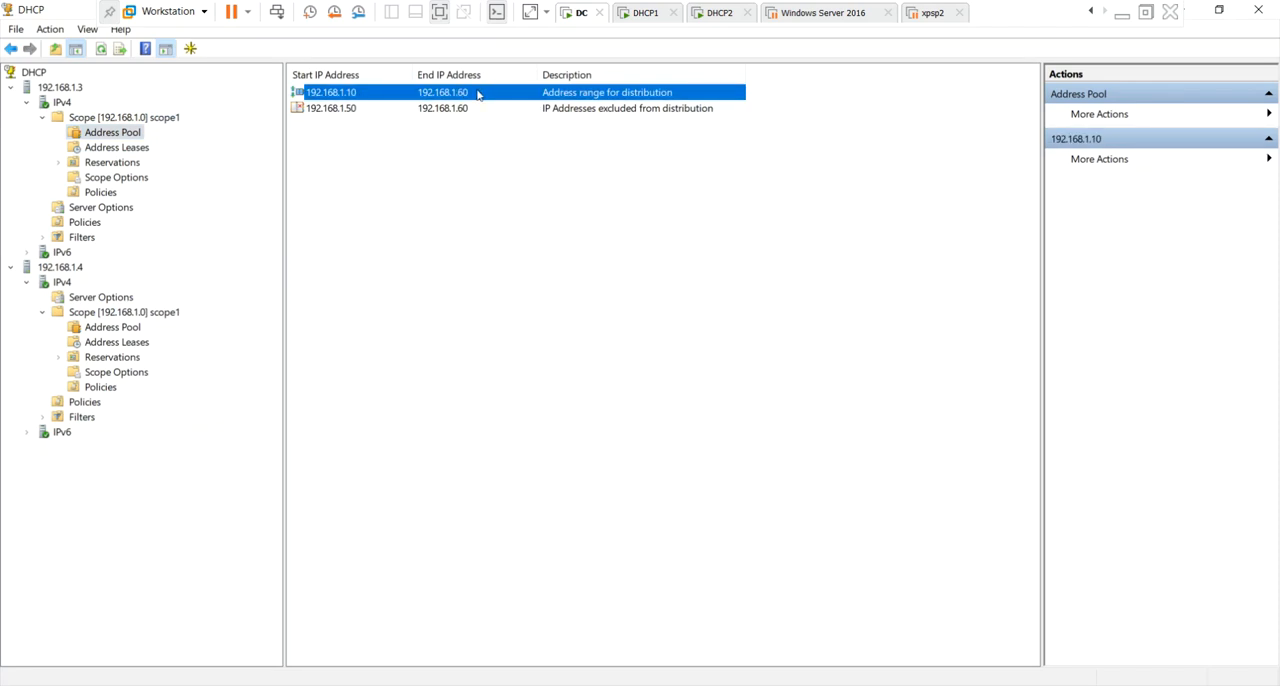
left_click(384, 112)
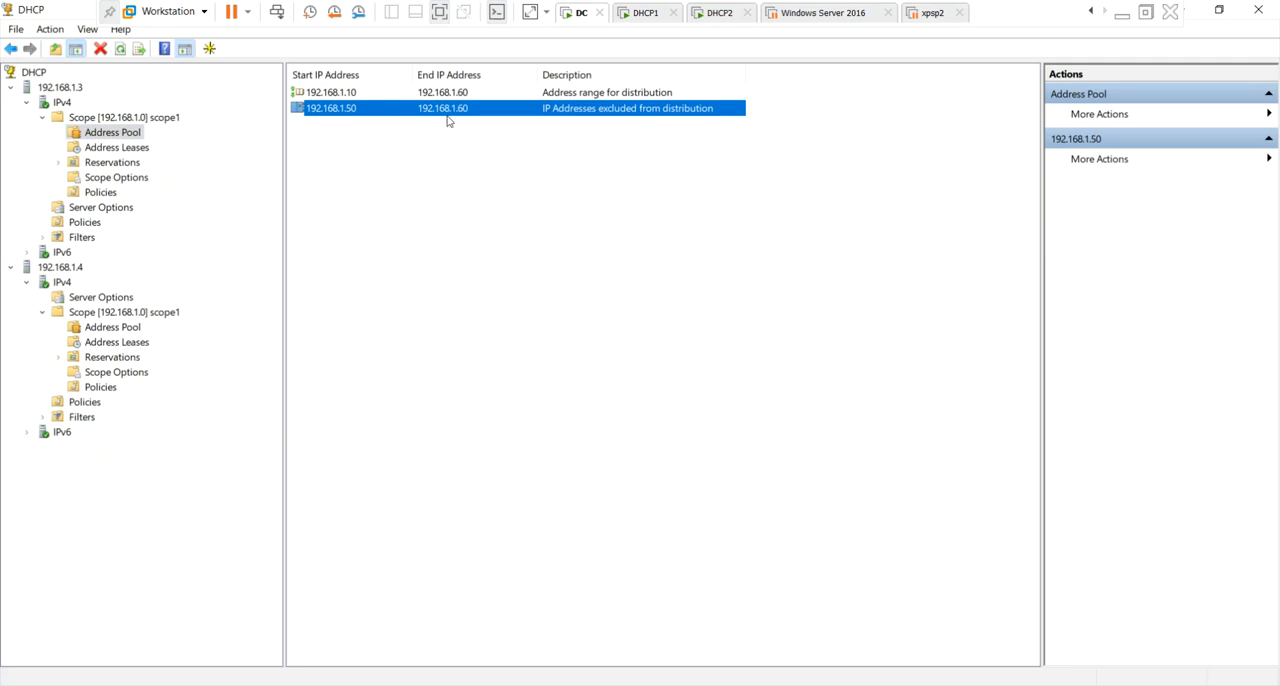
Examine the distribution and exclusion ranges in scope1's address pool on 192.168.1.4.
left_click(147, 330)
left_click(146, 312)
left_click(113, 328)
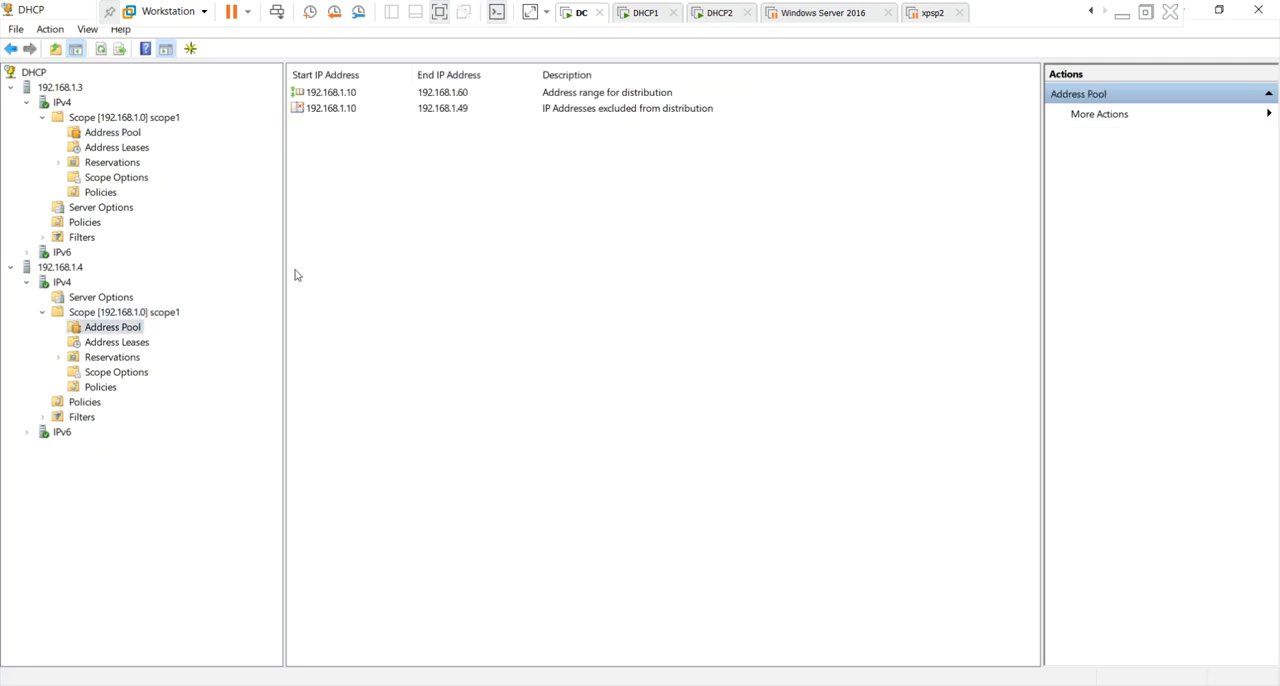
left_click(355, 97)
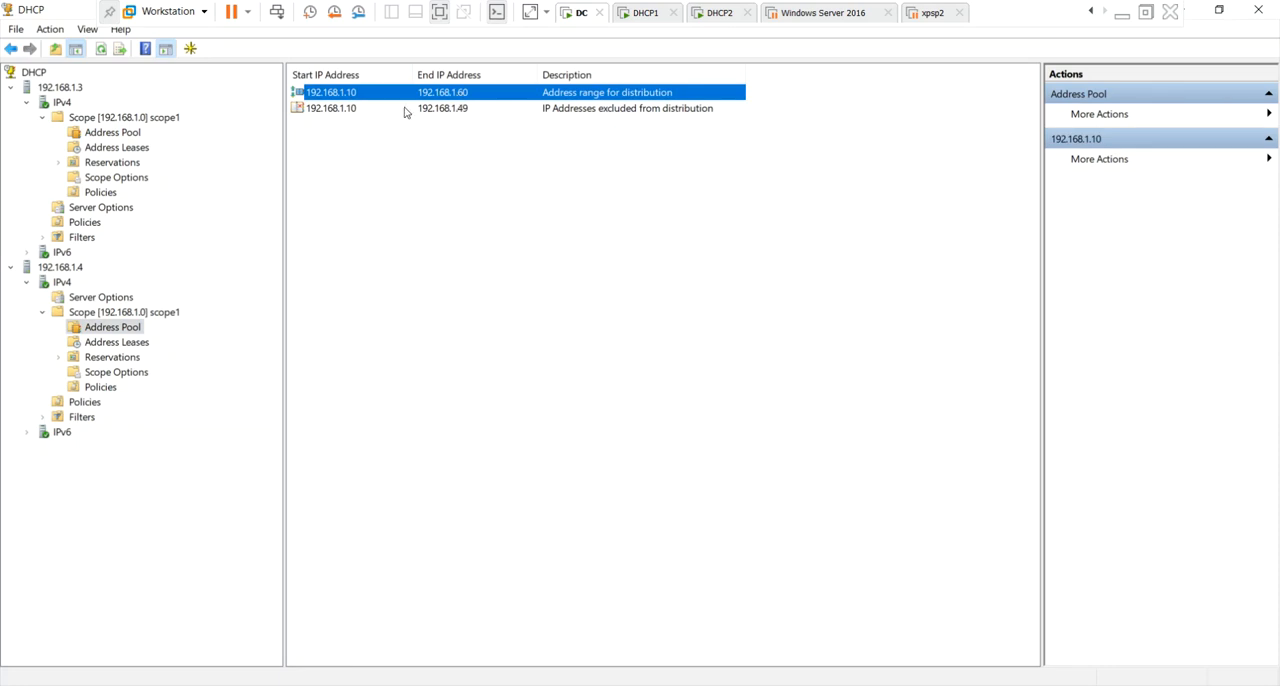
left_click(363, 110)
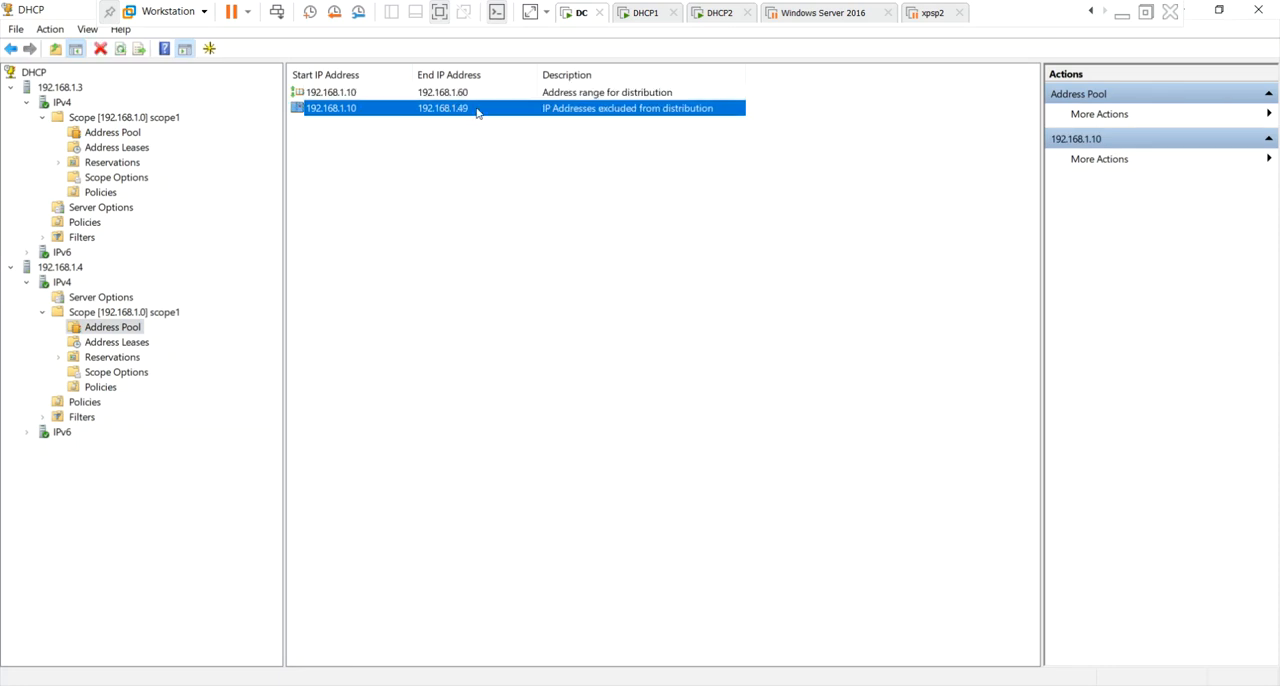
left_click(450, 207)
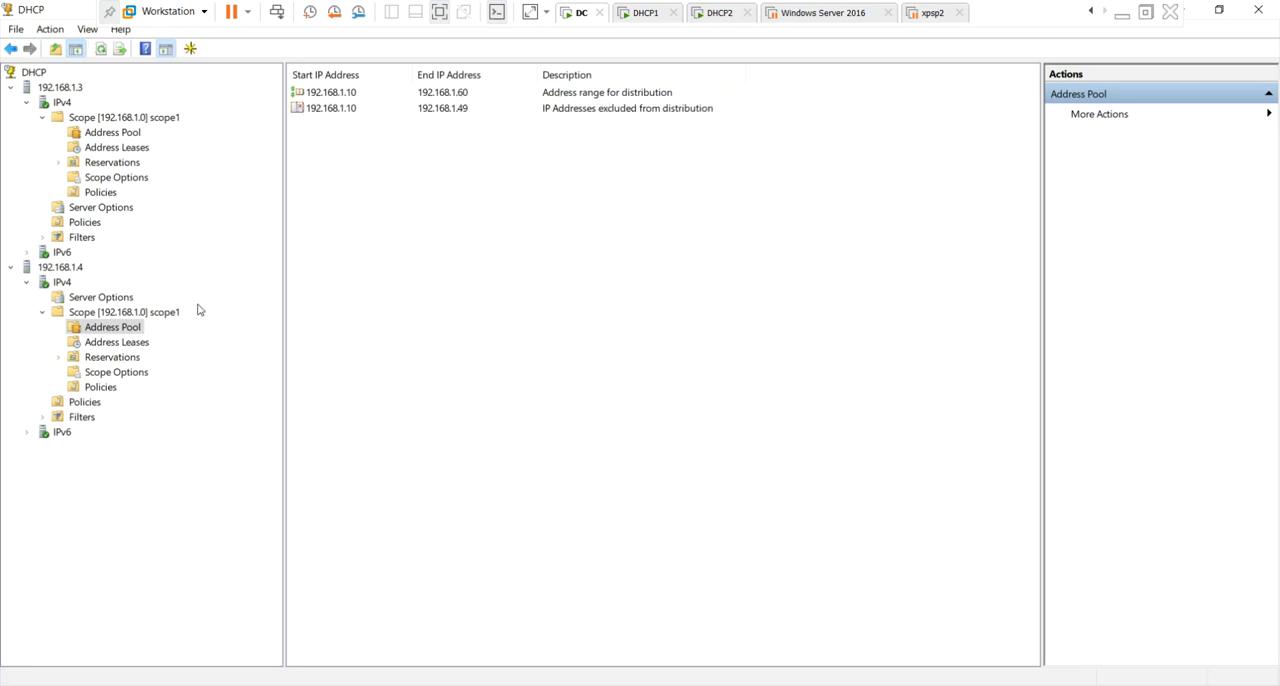
Check the address leases of scope1 on 192.168.1.3 and switch to the Windows Server 2016 virtual machine.
left_click(128, 164)
left_click(133, 148)
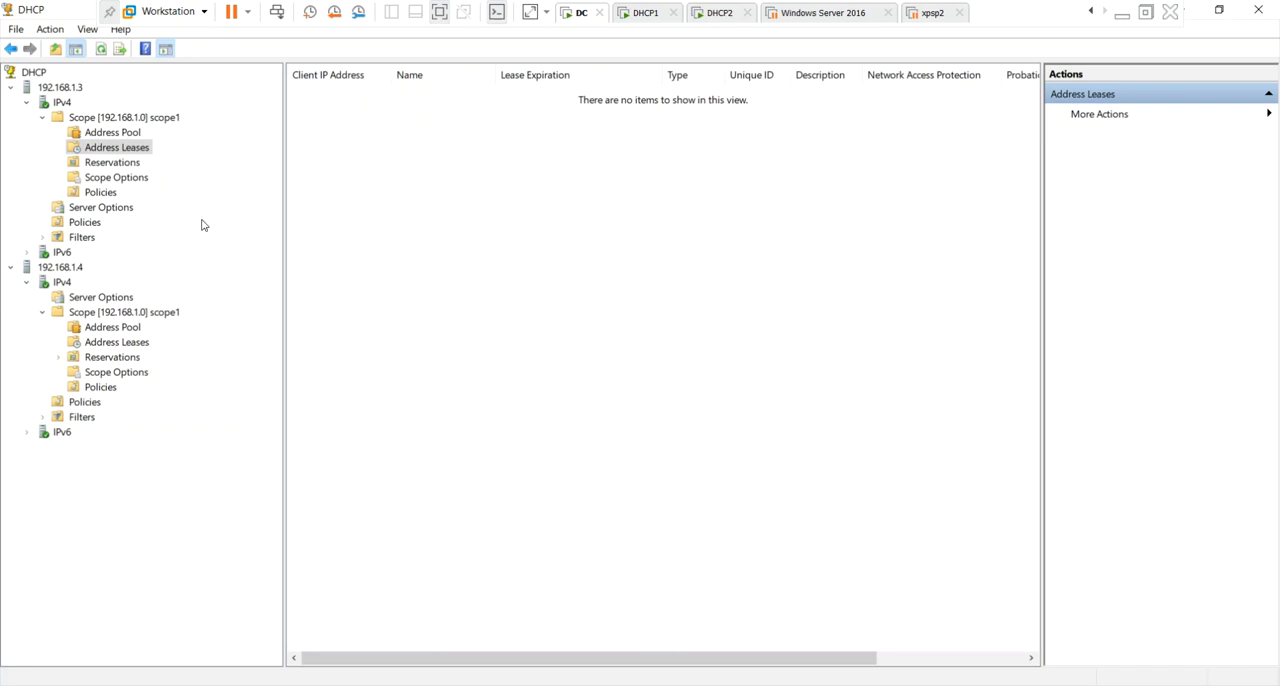
left_click(838, 14)
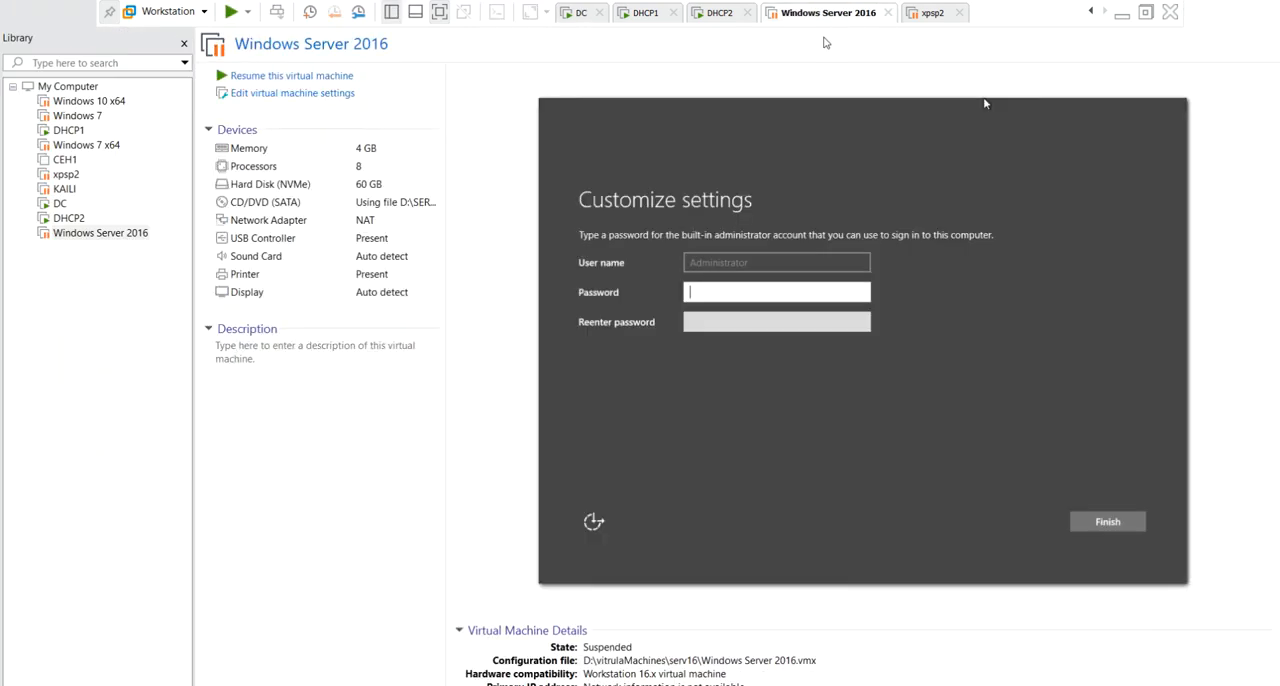
Resume the suspended Windows Server 2016 virtual machine and take the VMware window out of full screen.
left_click(389, 420)
left_click(322, 80)
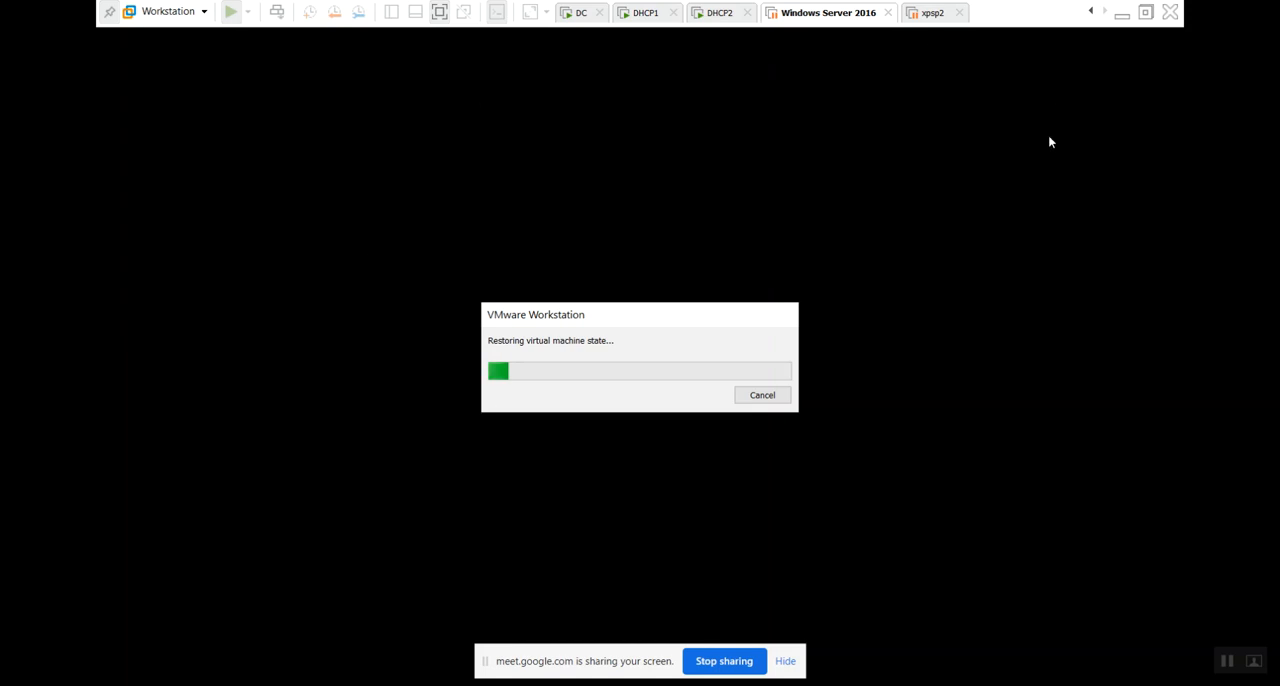
left_click(1145, 12)
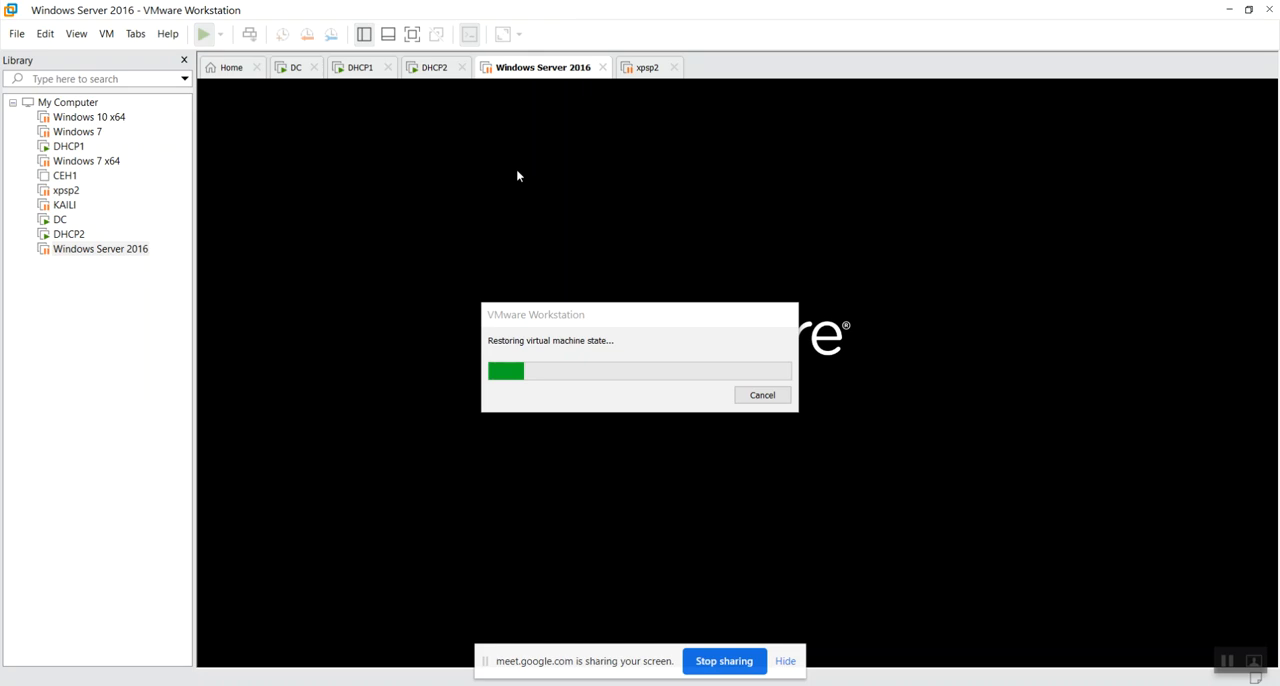
Switch to DHCP1, move the restore progress dialog out of the way, and sign in as Administrator with the account password.
left_click(362, 67)
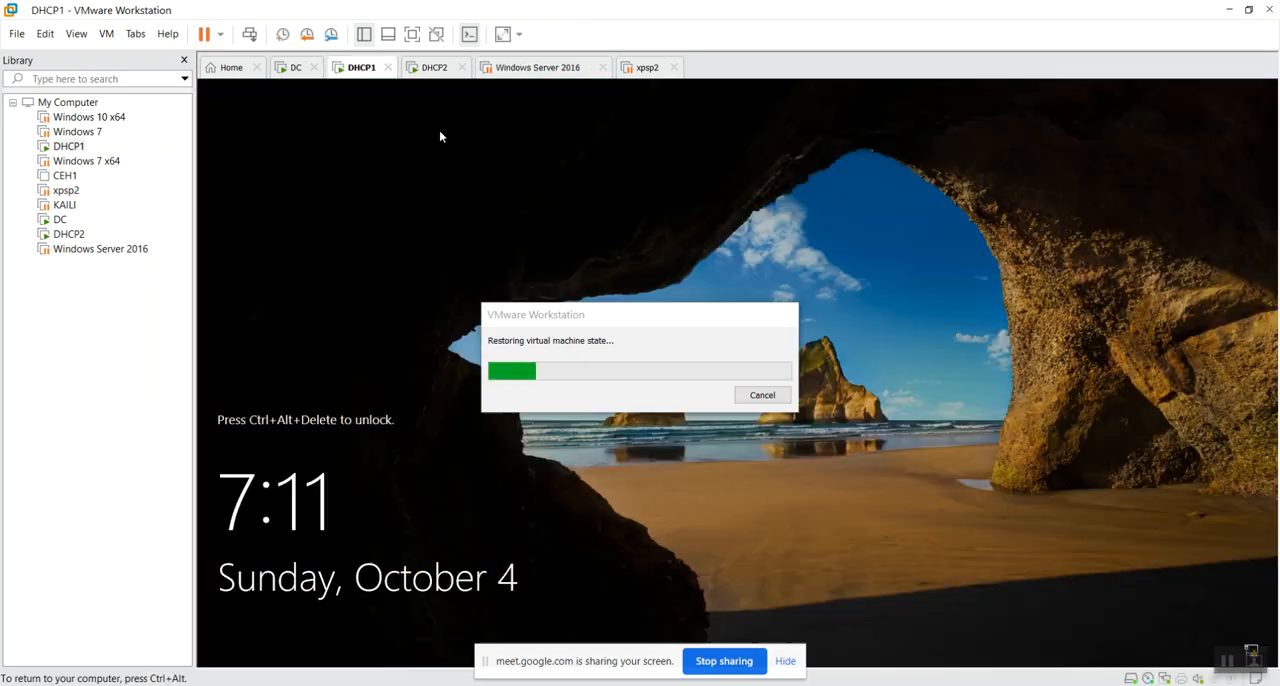
left_click_drag(606, 318, 1000, 12)
left_click(376, 166)
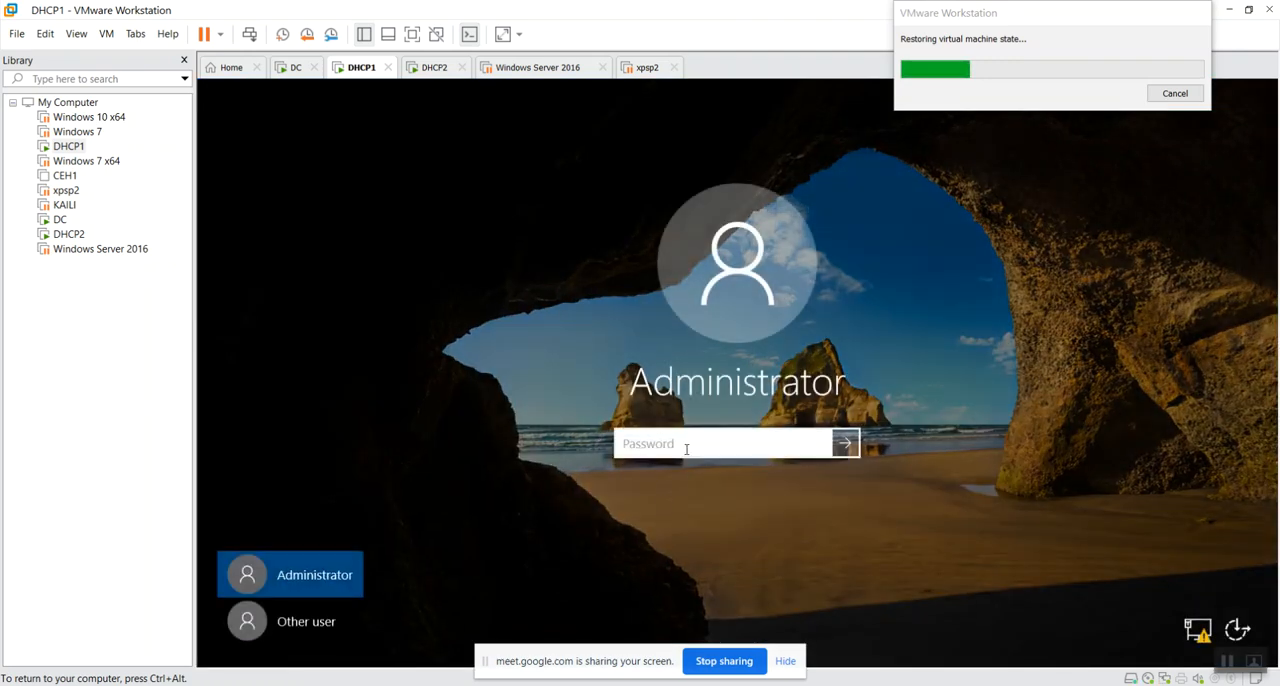
type("Pa$$w0rd")
key("Return")
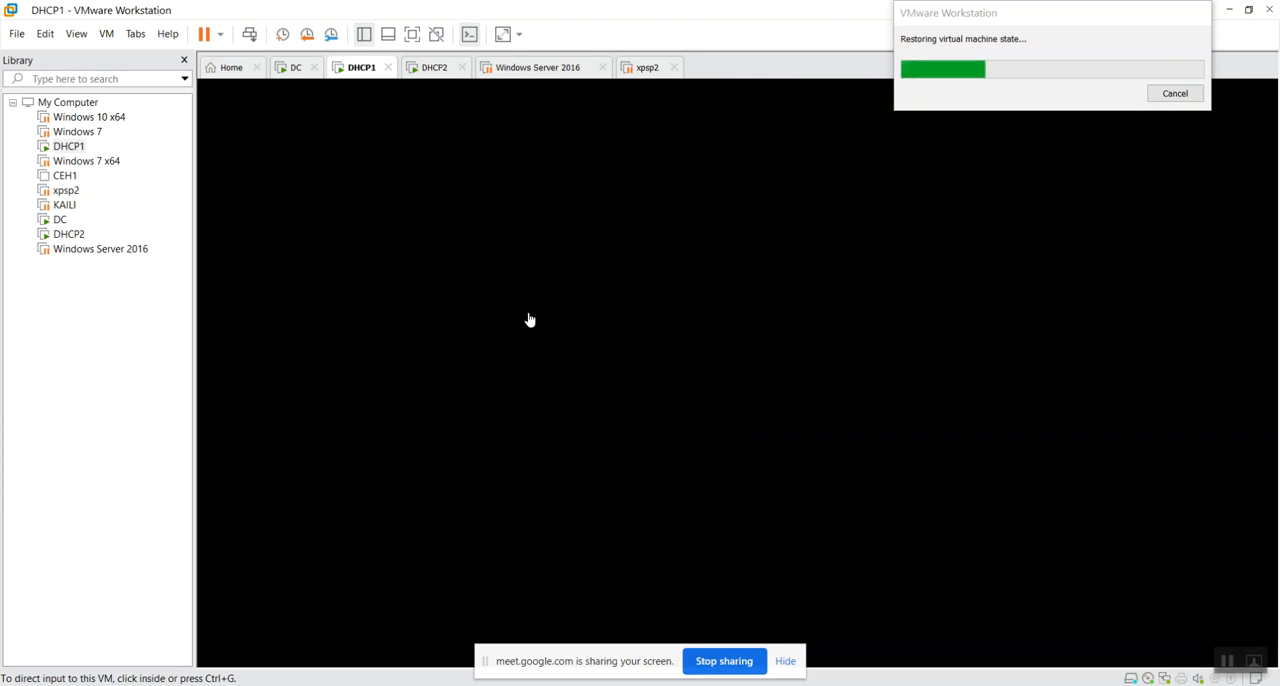
left_click(530, 320)
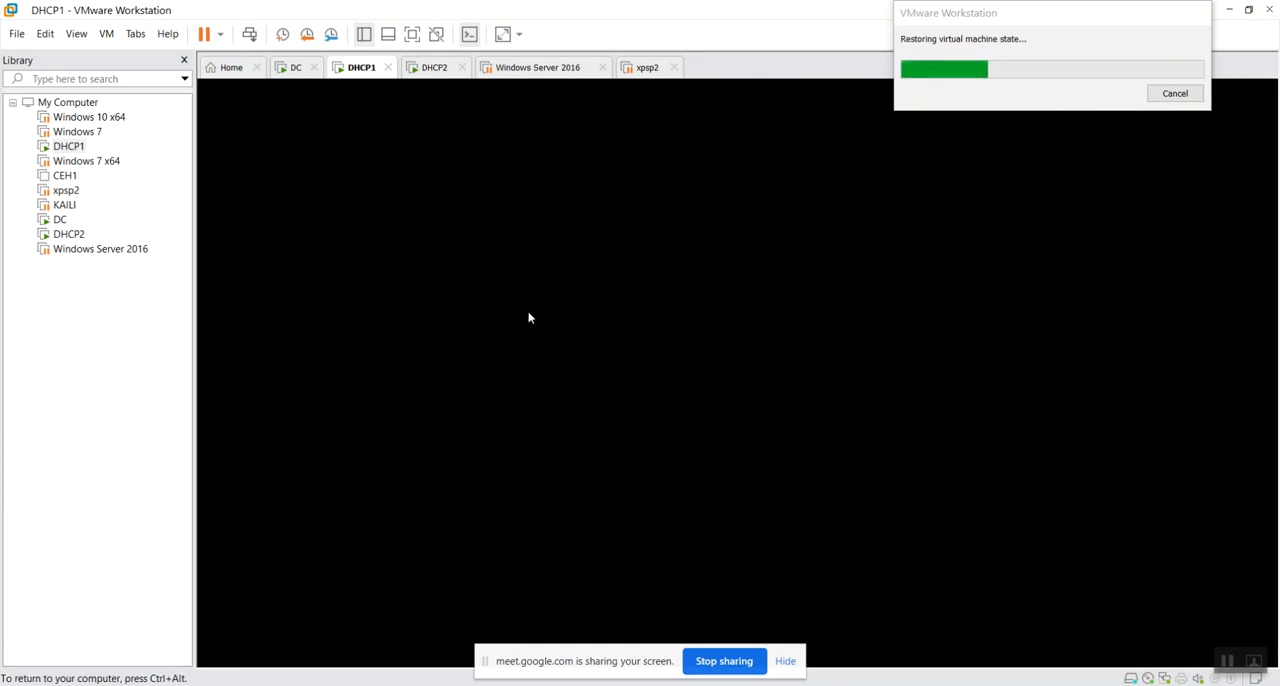
Switch to the DHCP2 virtual machine, unlock it, and sign in as Administrator with the account password.
left_click(432, 67)
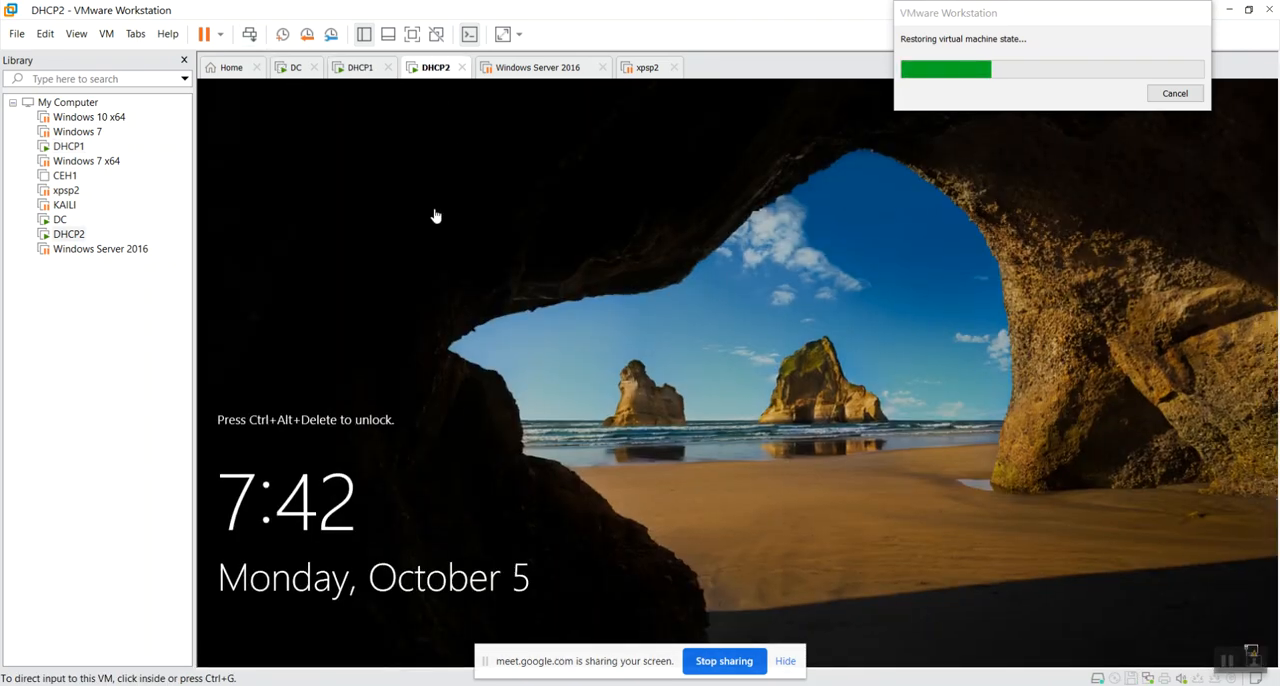
left_click(499, 238)
left_click(249, 34)
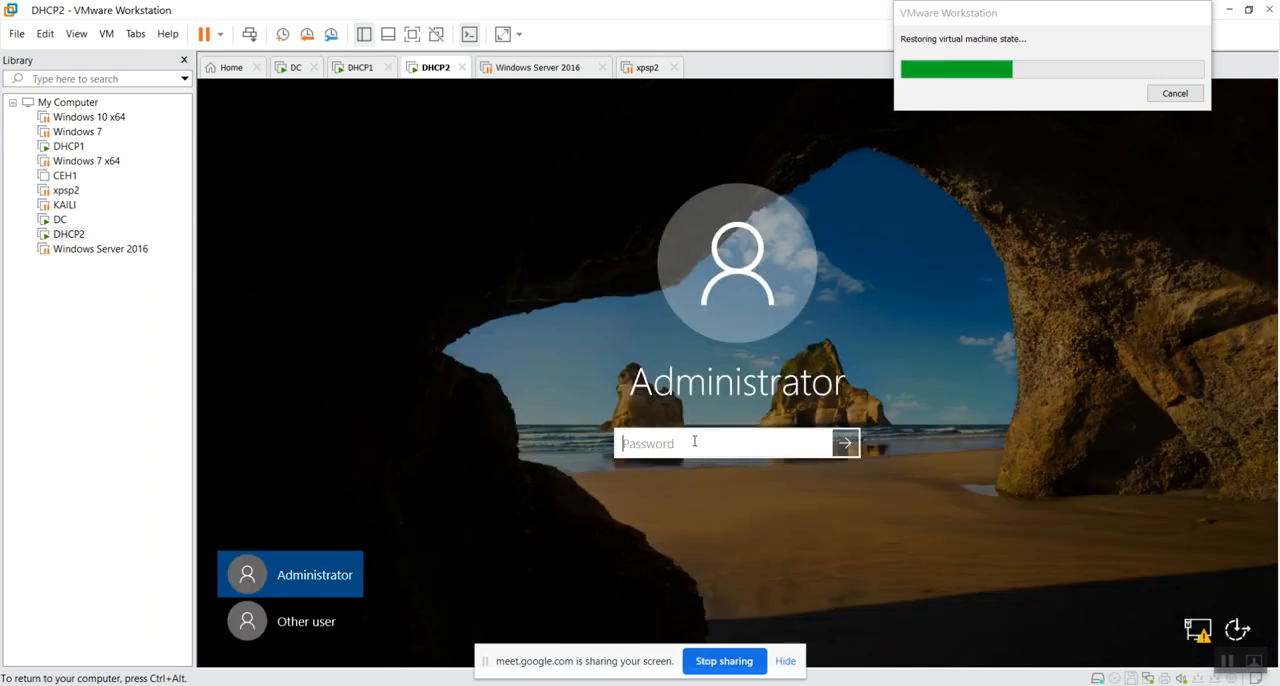
type("*********")
key("Return")
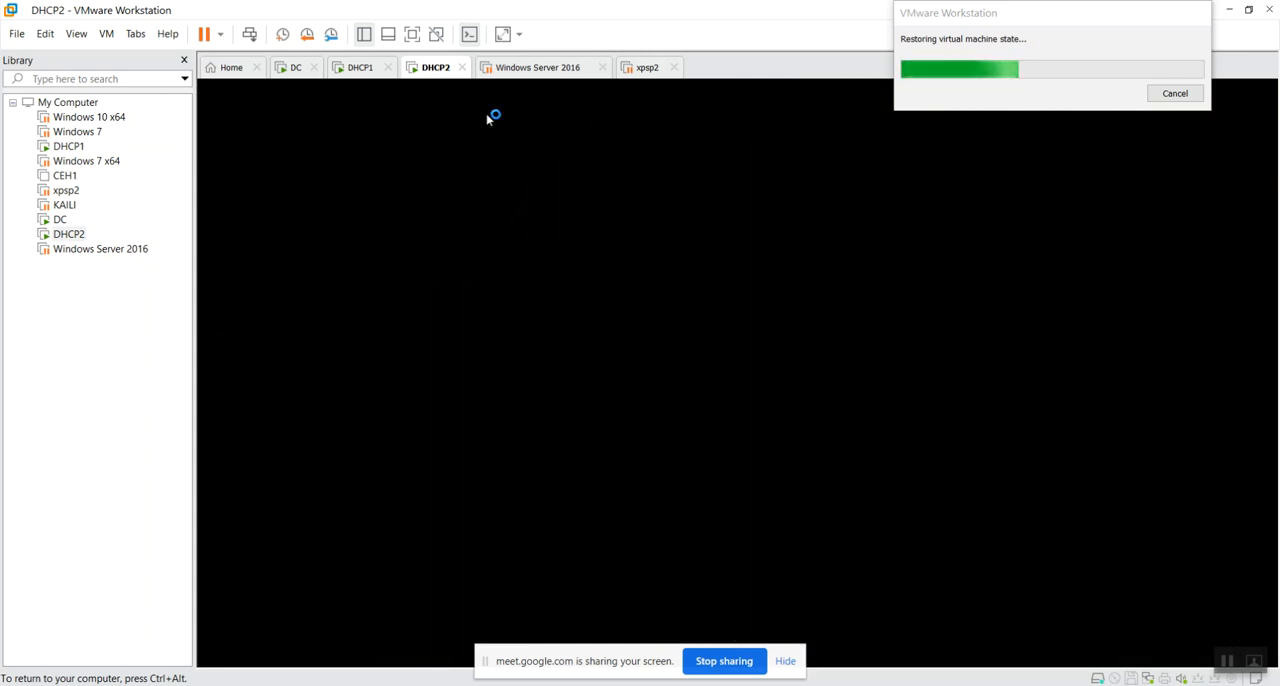
Check the DHCP1, DC and Windows Server 2016 machines, and resume the Windows 10 x64 virtual machine.
left_click(362, 72)
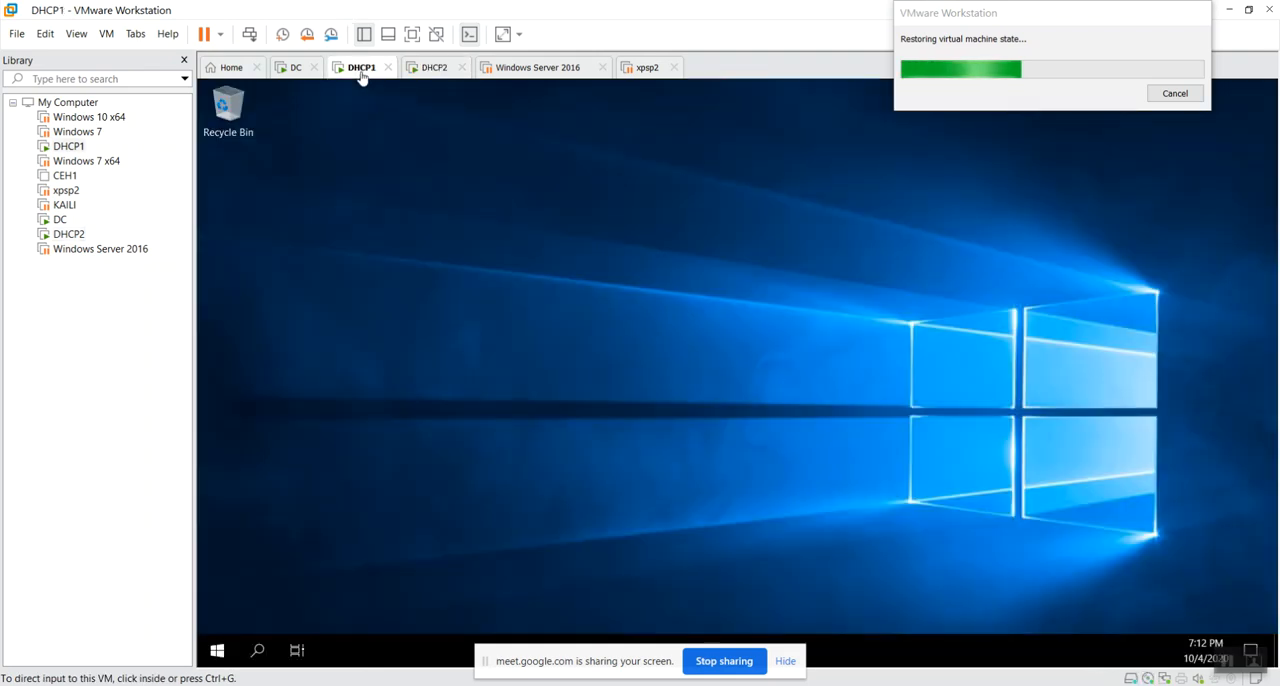
left_click(293, 67)
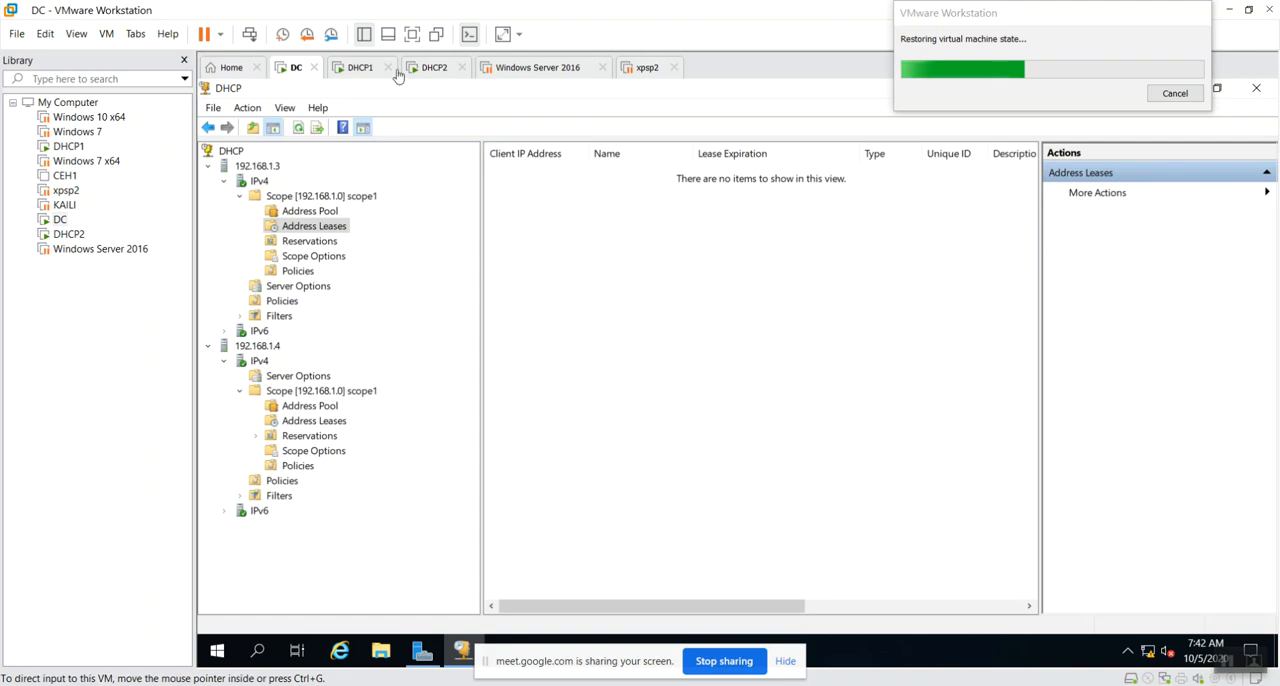
left_click(553, 68)
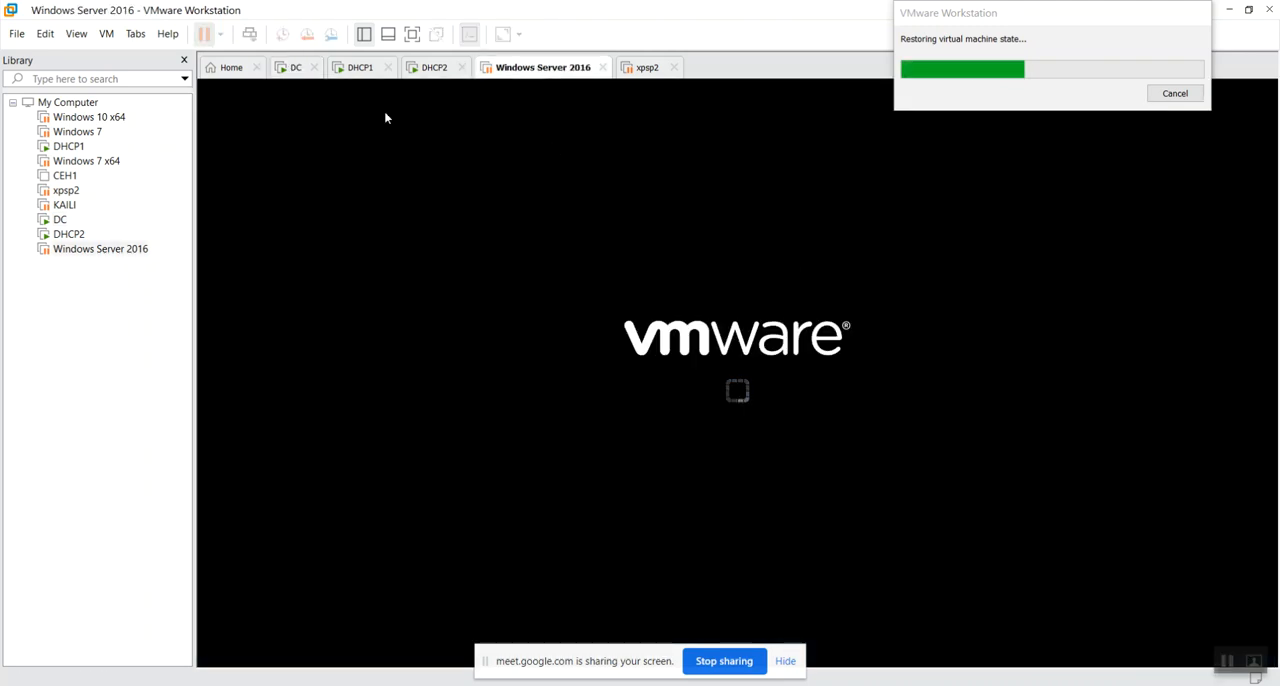
left_click(82, 117)
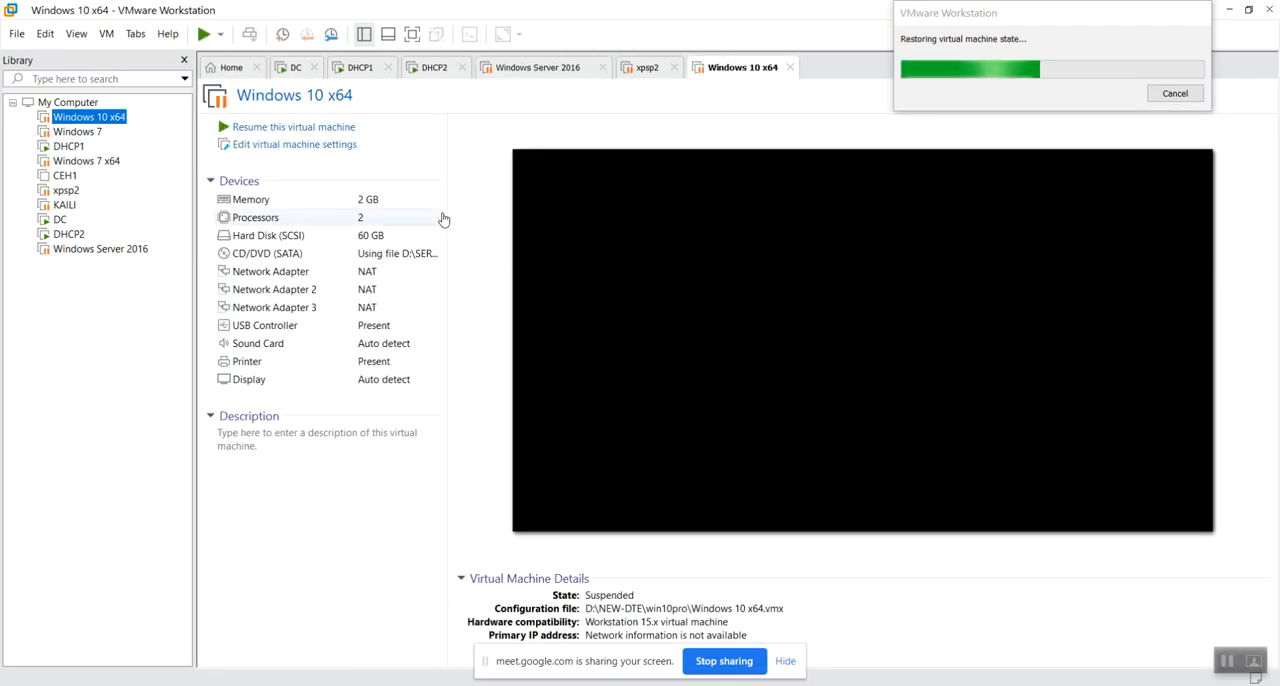
left_click(338, 130)
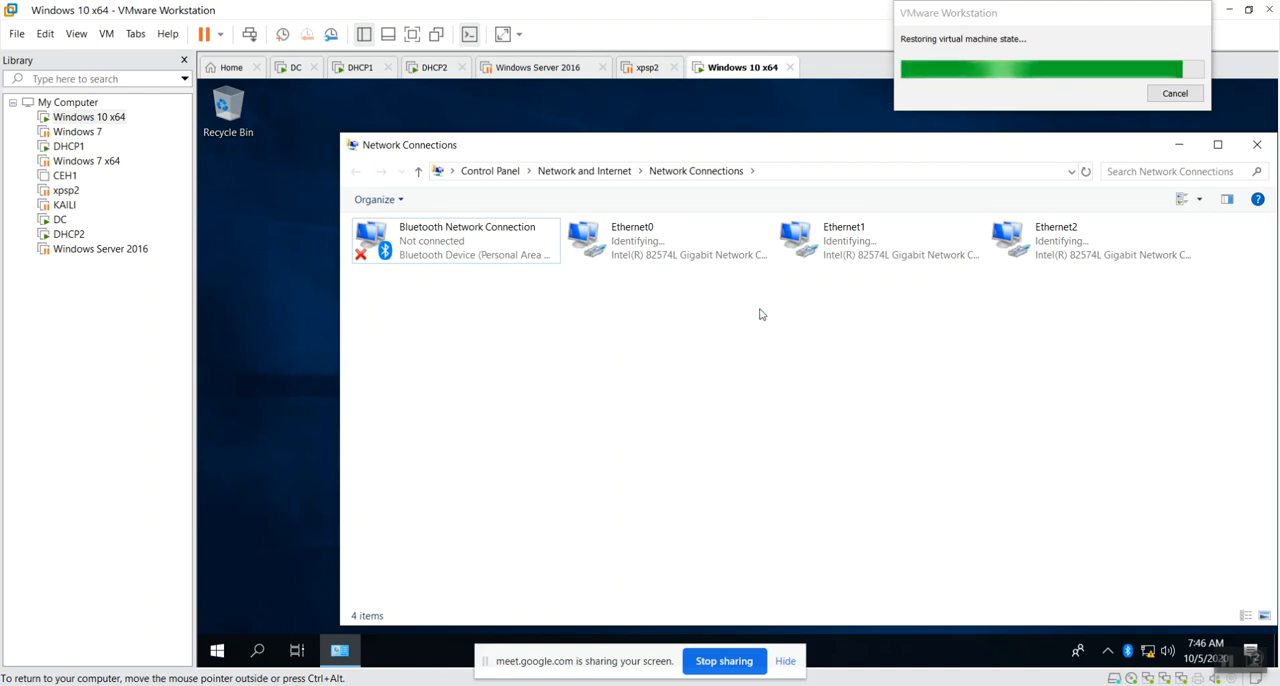
Refresh the network connections on Windows 10 x64 and check the status of its Ethernet adapters.
right_click(648, 356)
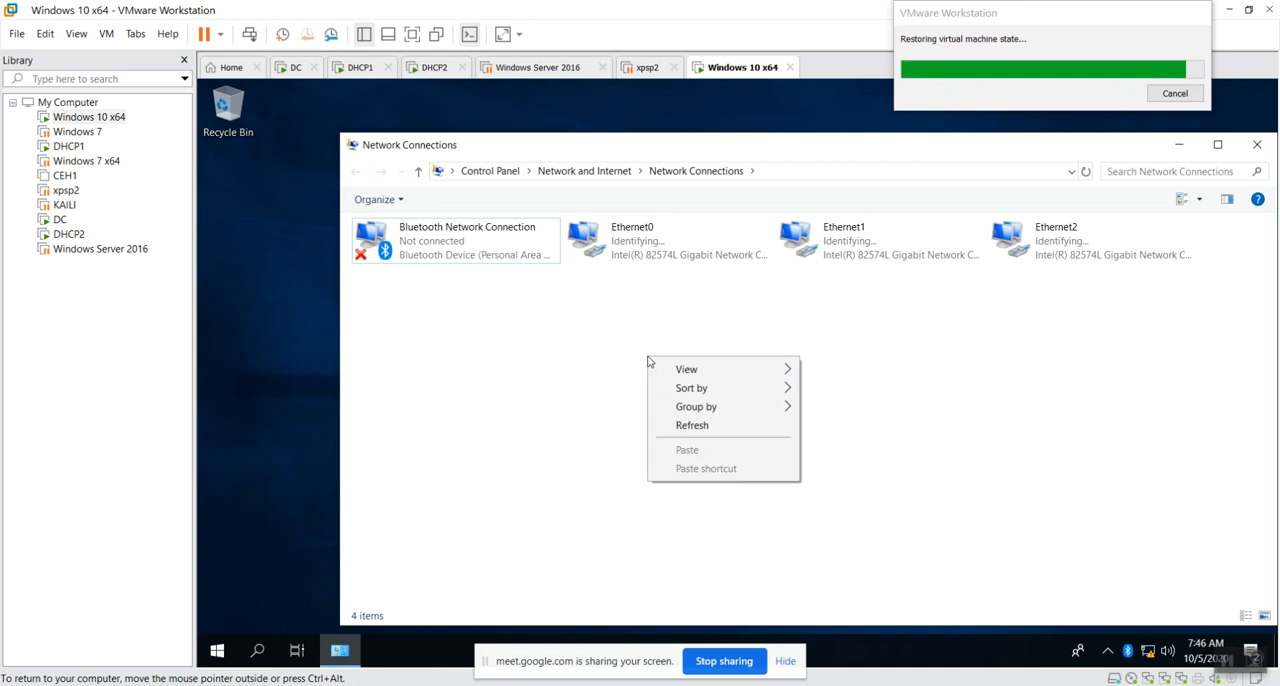
left_click(690, 424)
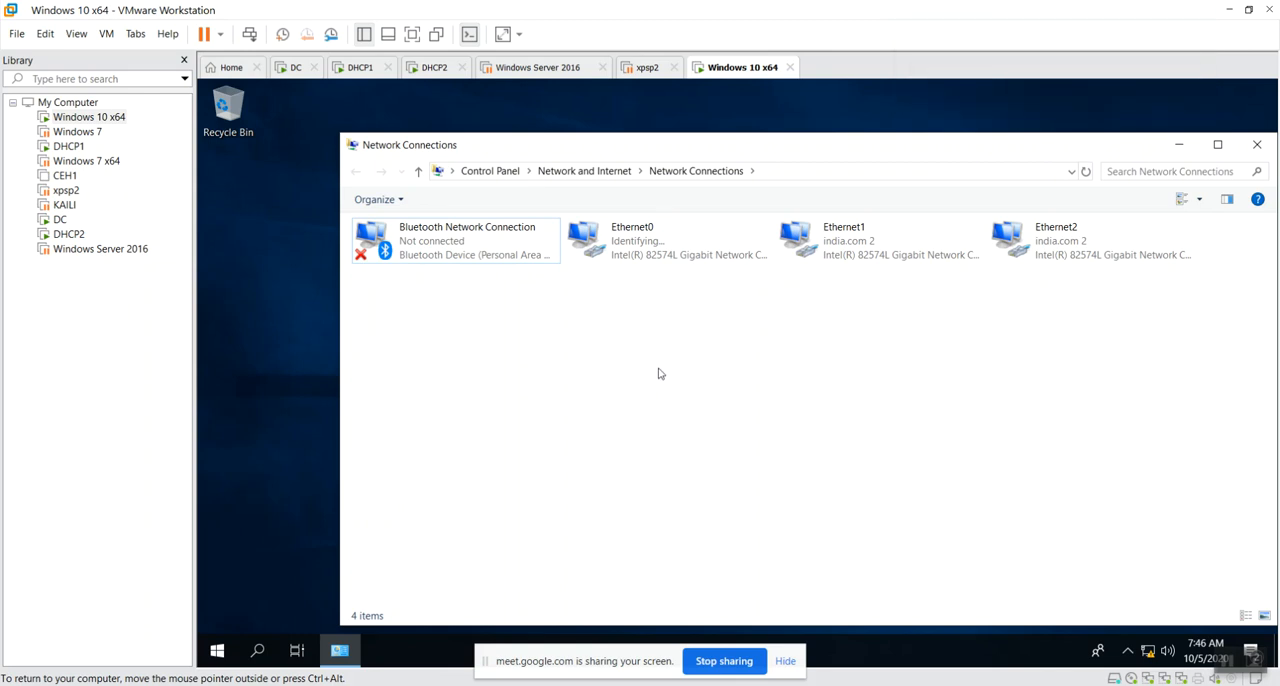
left_click(846, 245)
left_click(1058, 242)
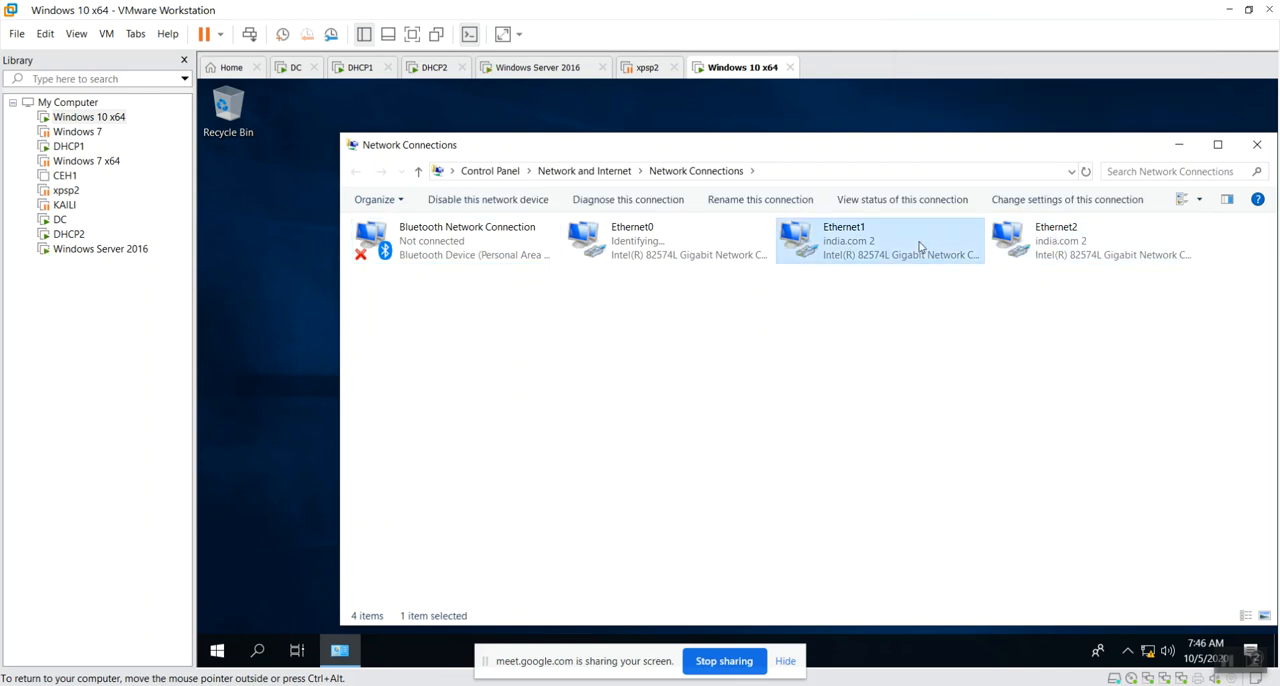
left_click(748, 357)
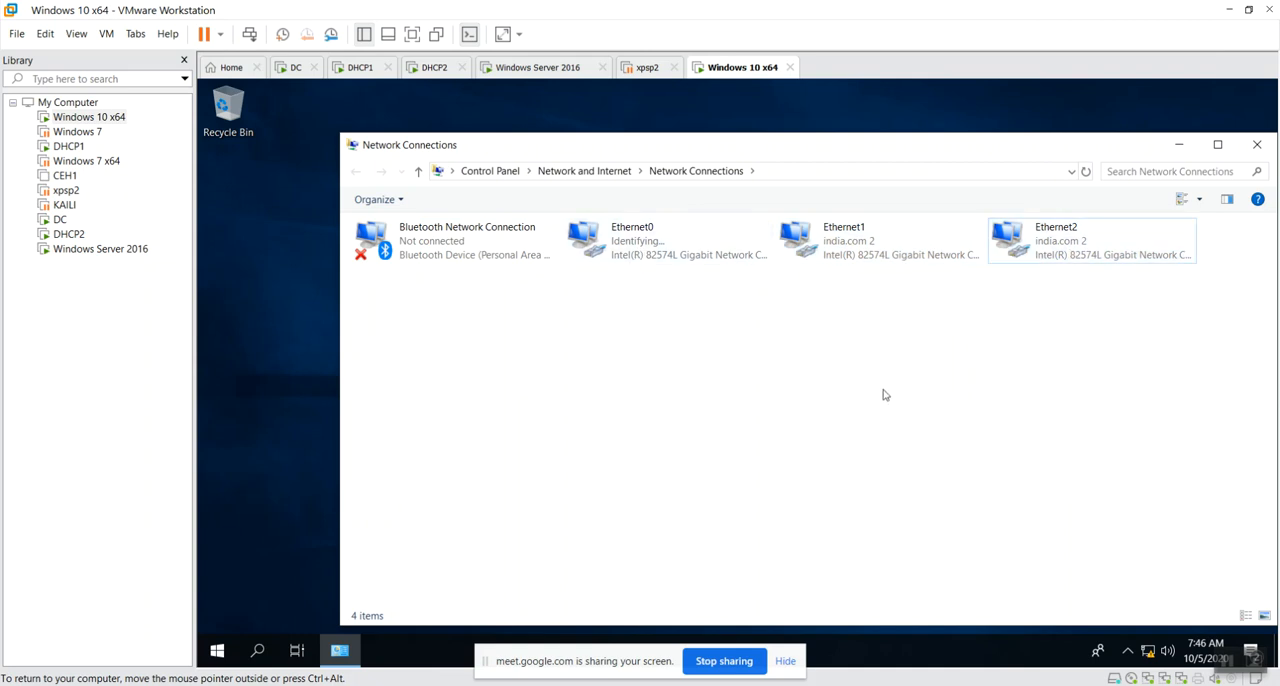
right_click(843, 396)
left_click(886, 464)
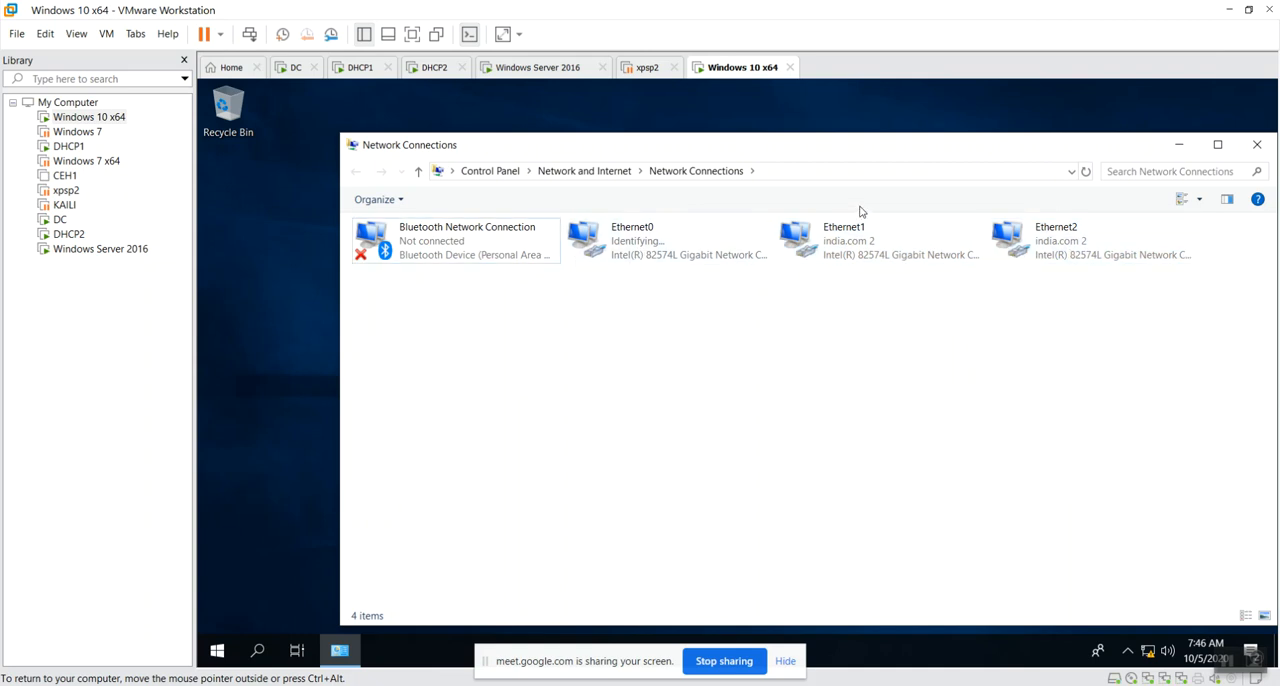
Examine the IPv4 address and DHCP server in Ethernet1's connection details, and close its status dialogs.
double_click(915, 252)
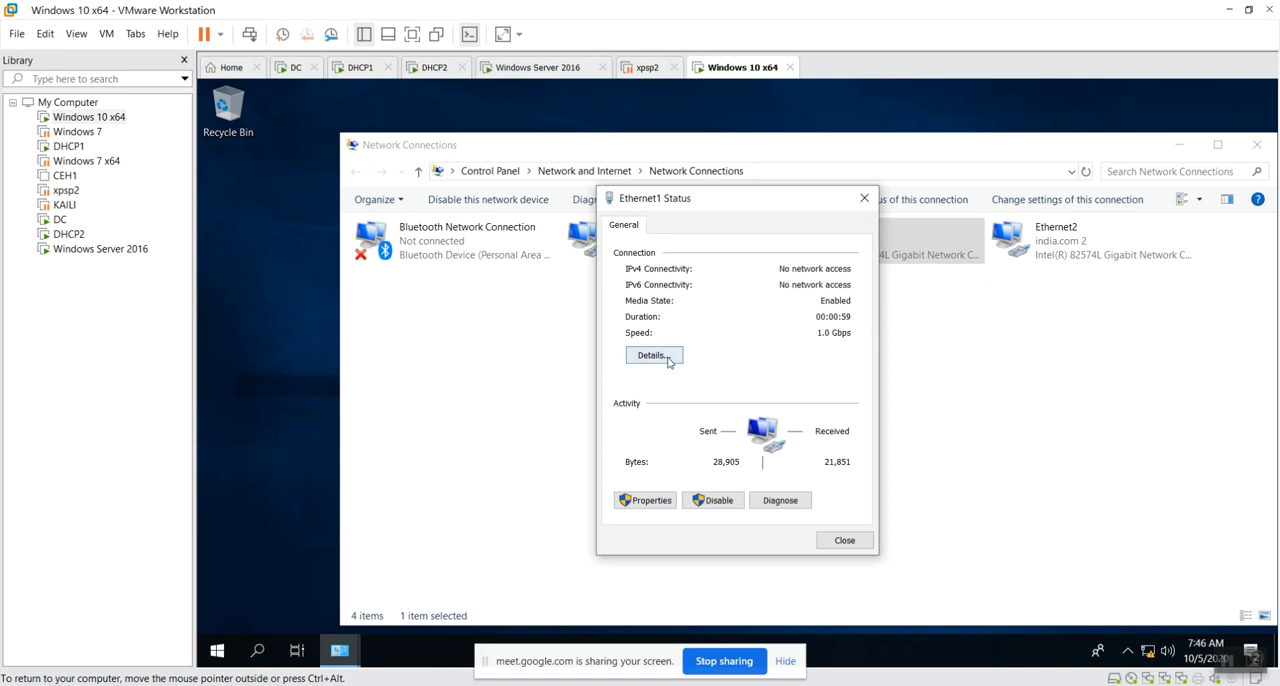
left_click(669, 362)
left_click(817, 338)
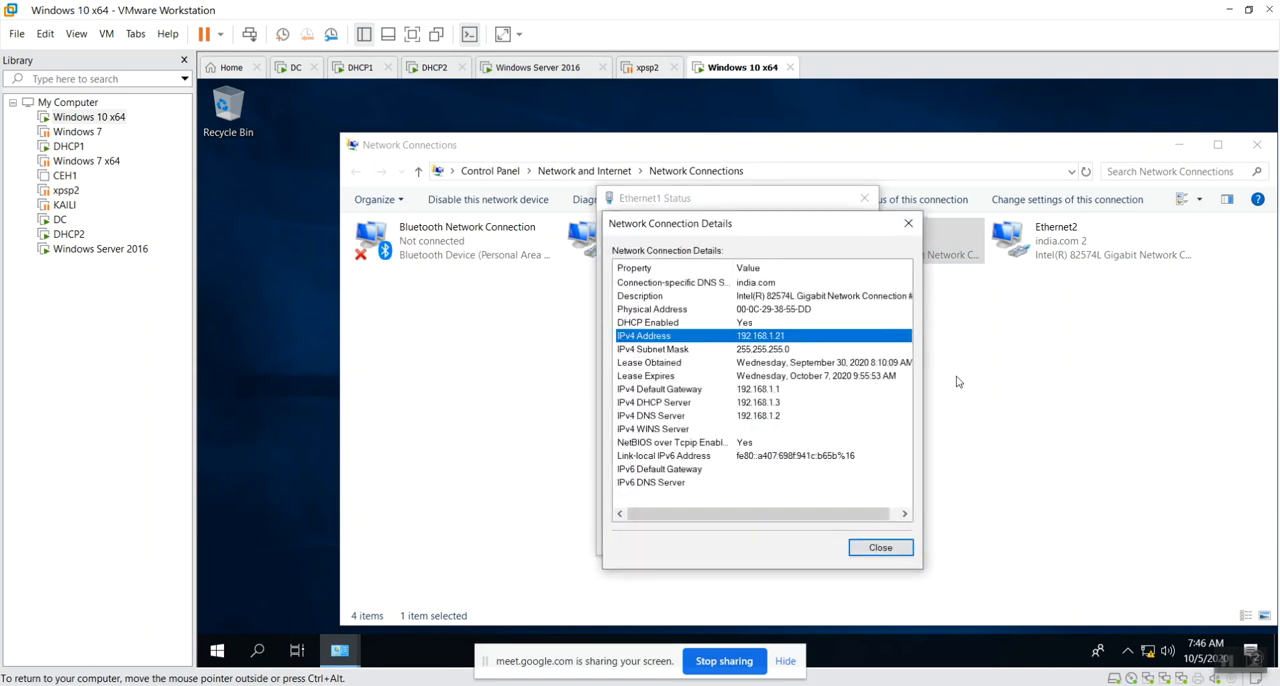
left_click(716, 404)
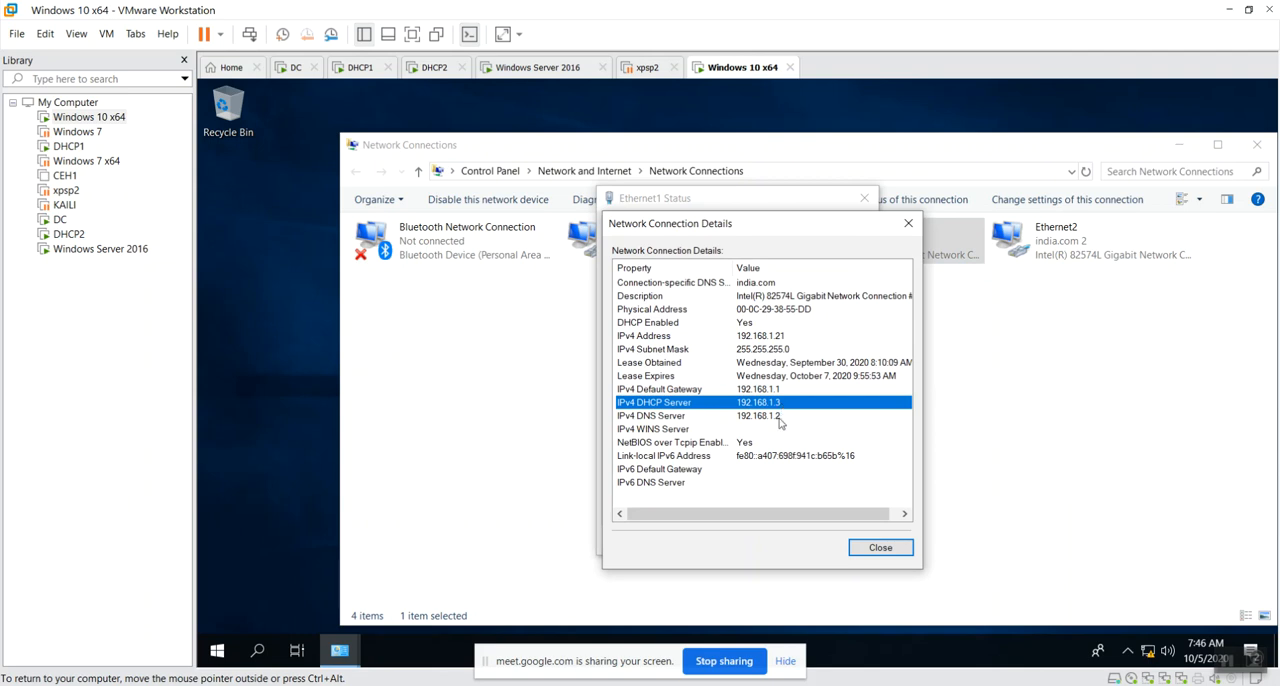
left_click(900, 550)
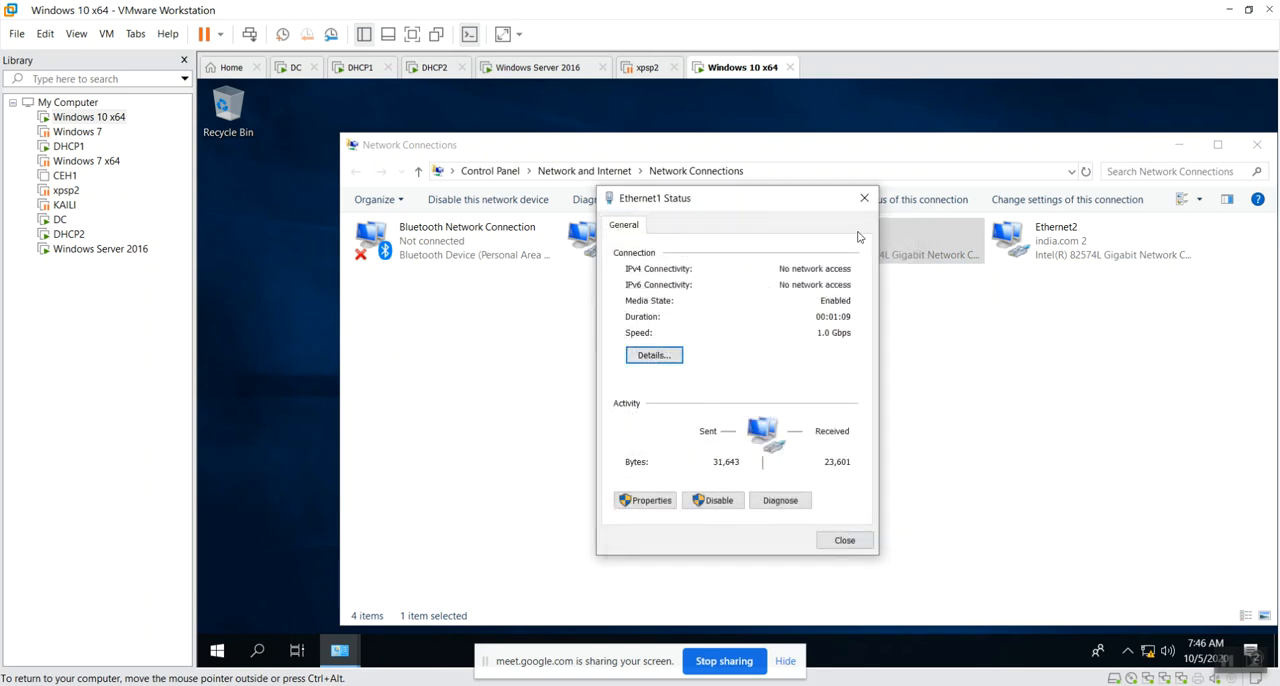
left_click(864, 198)
Examine the IPv4 DHCP server in Ethernet2's connection details, and close its status dialogs.
double_click(1100, 252)
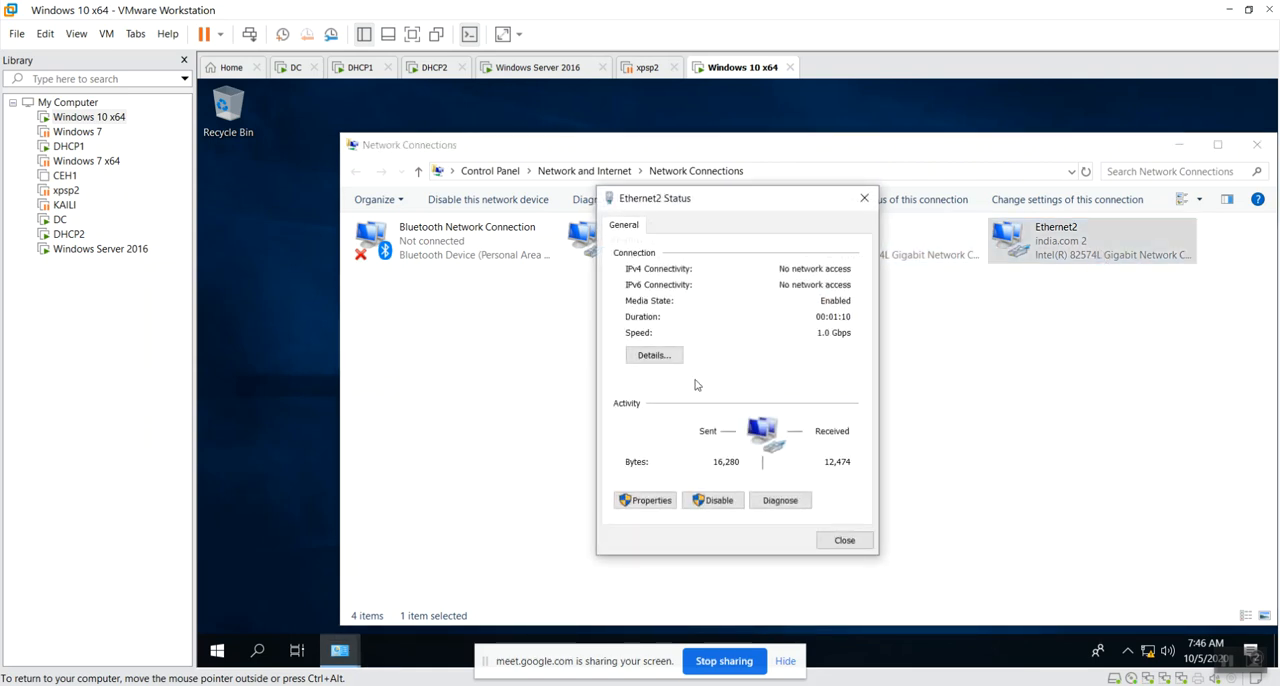
left_click(653, 355)
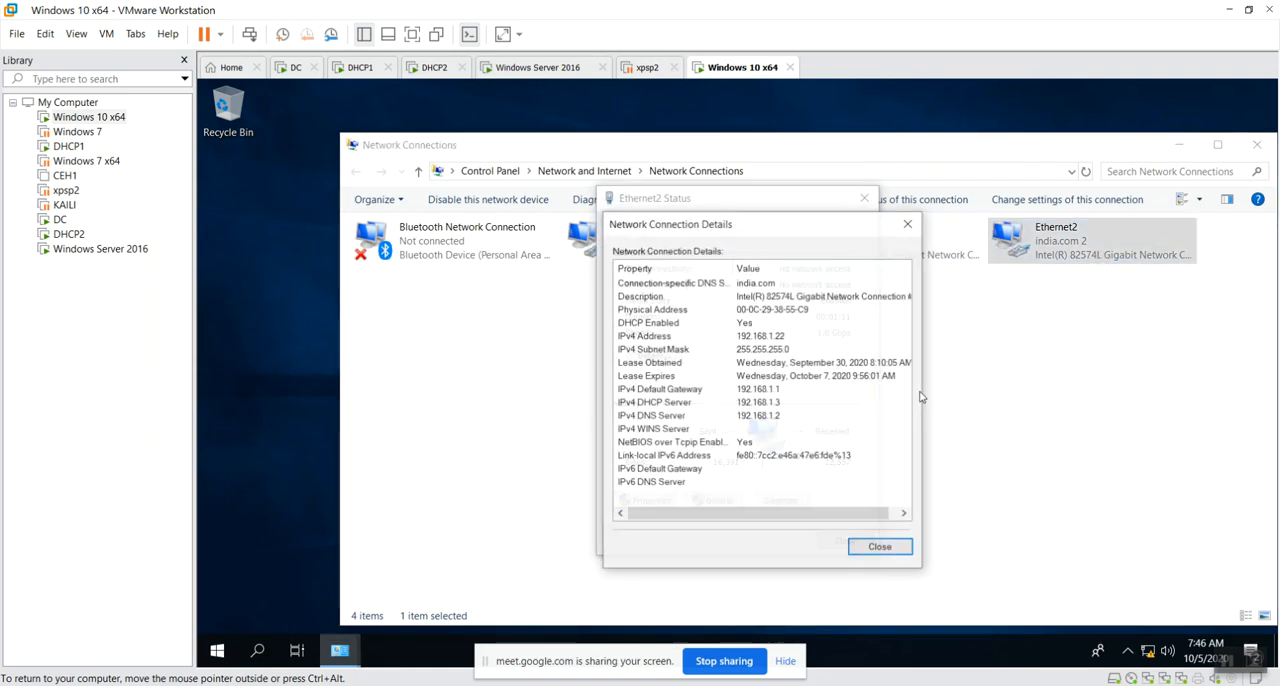
left_click(785, 404)
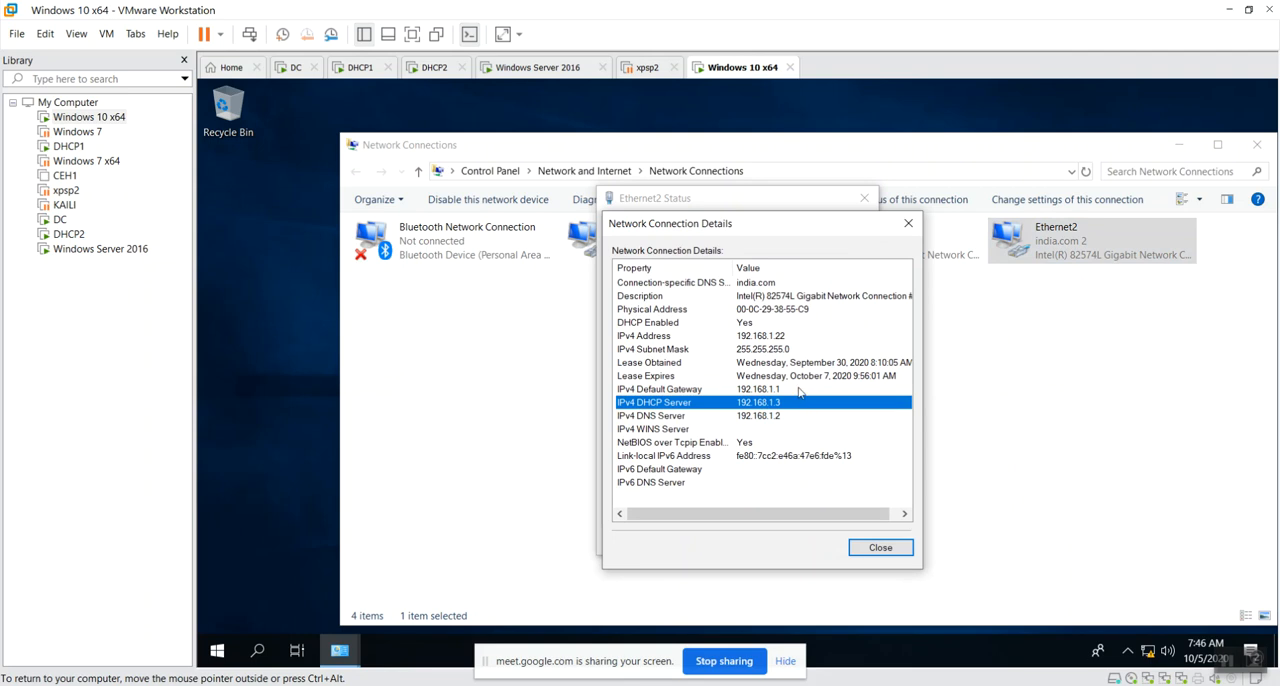
left_click(880, 547)
left_click(847, 541)
left_click(949, 471)
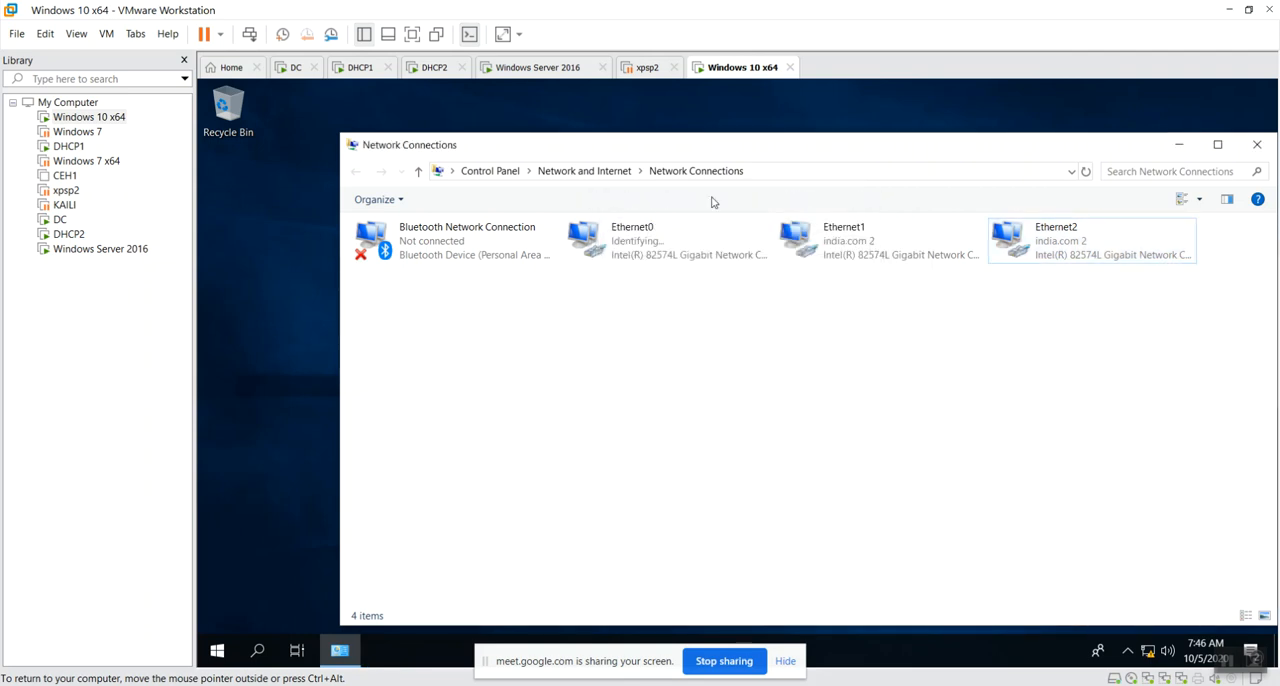
Switch to the DC virtual machine, refresh scope1's address leases on 192.168.1.3, and examine each client lease.
left_click(294, 69)
right_click(597, 327)
left_click(642, 335)
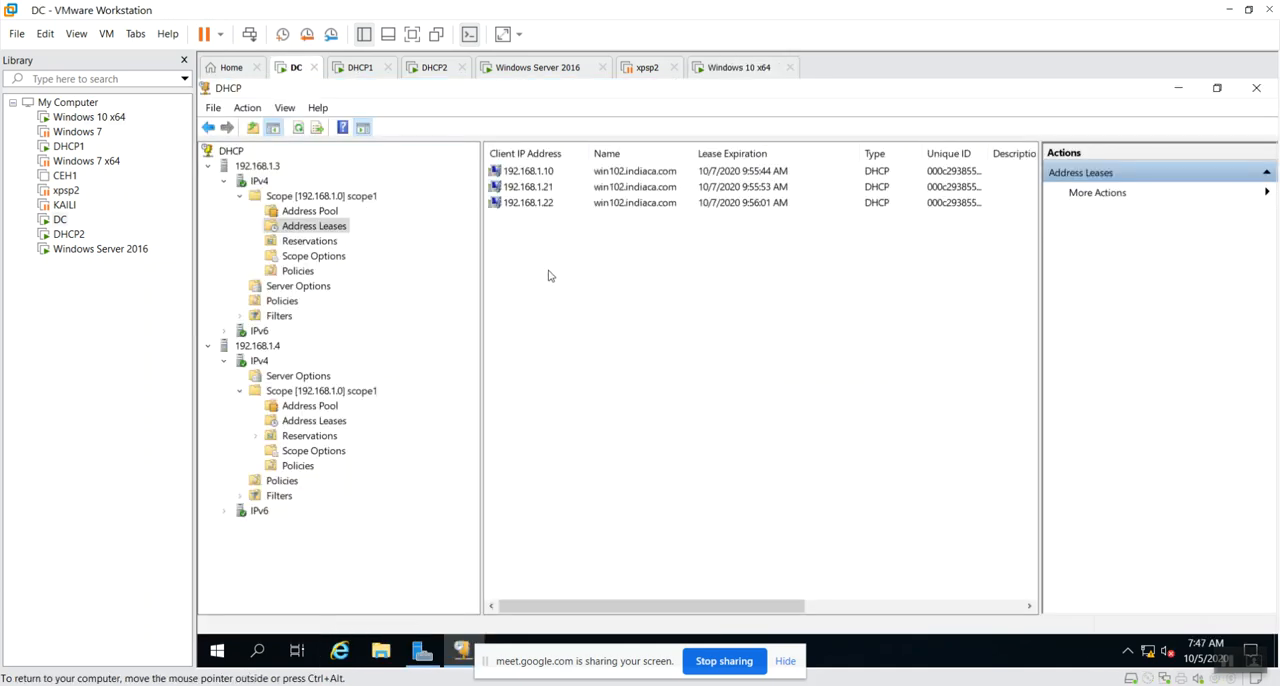
left_click(560, 174)
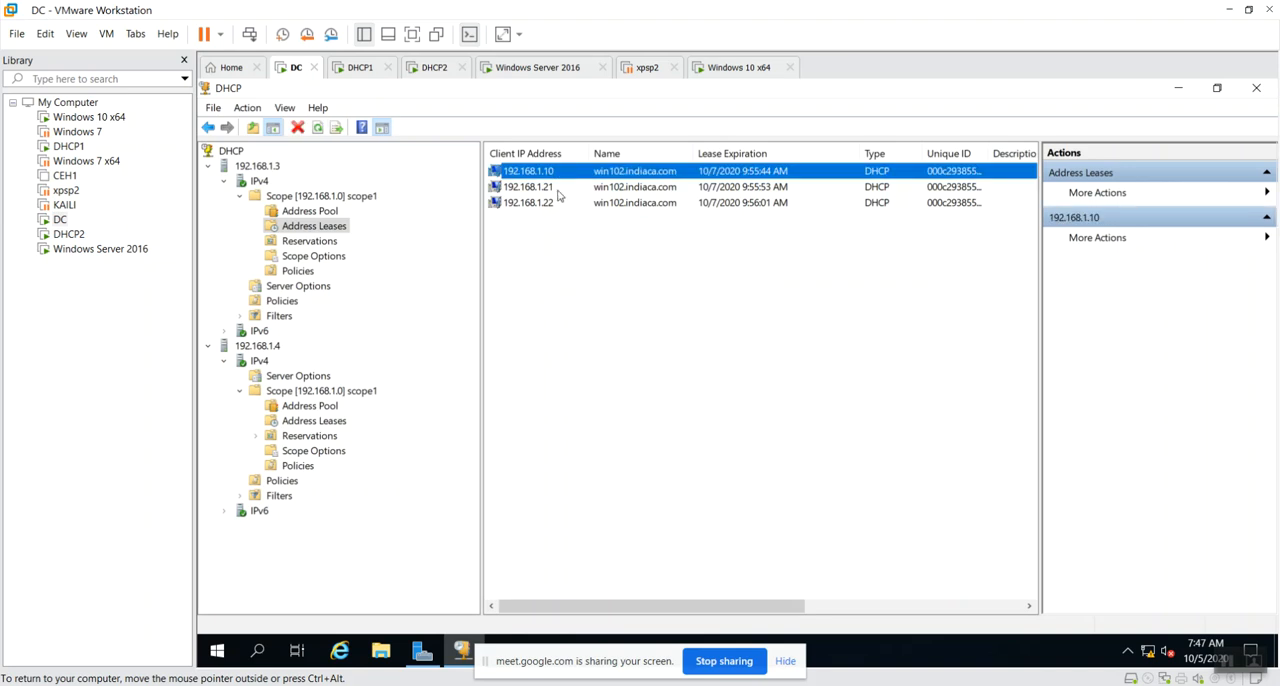
left_click(560, 188)
left_click(575, 205)
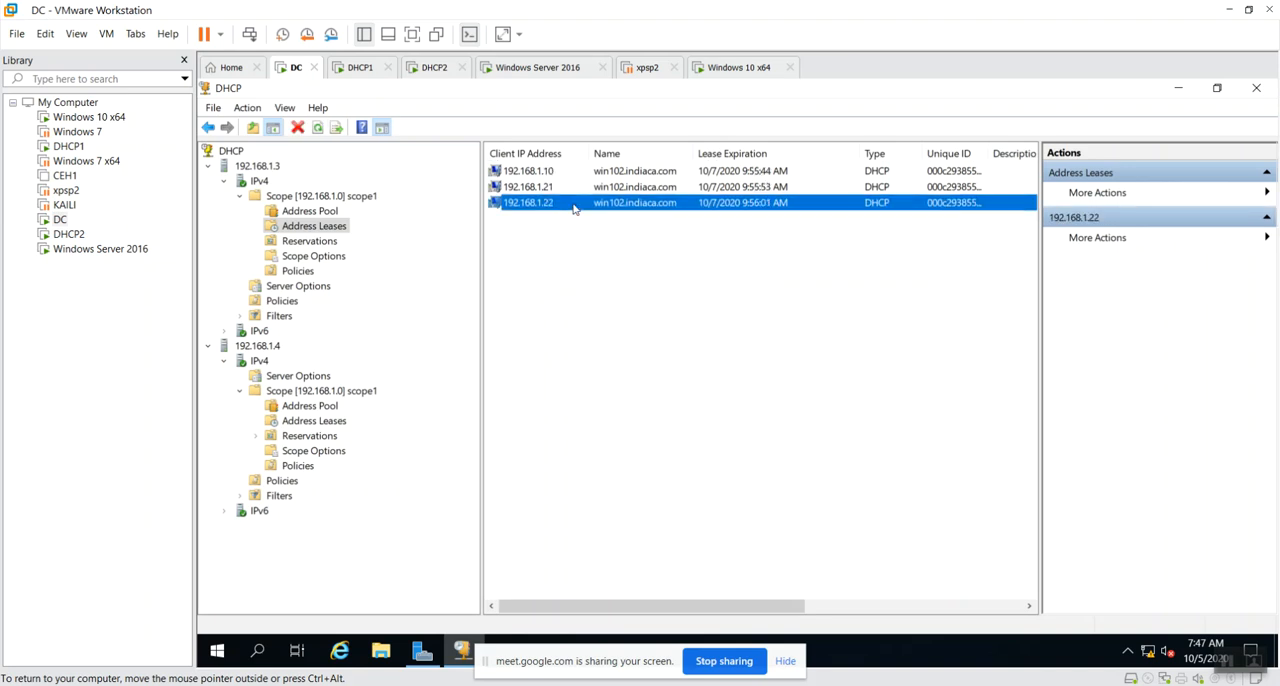
left_click(632, 317)
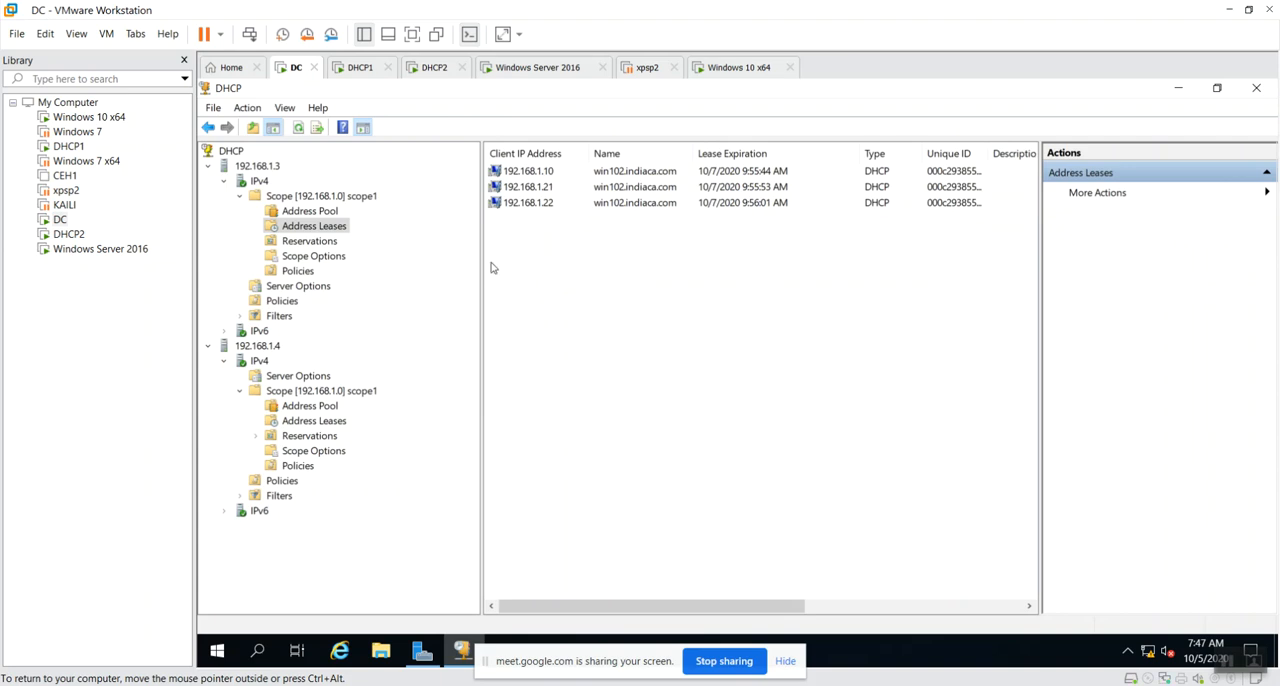
Refresh and examine scope1's address leases on 192.168.1.4, and return to the address leases on 192.168.1.3.
left_click(322, 425)
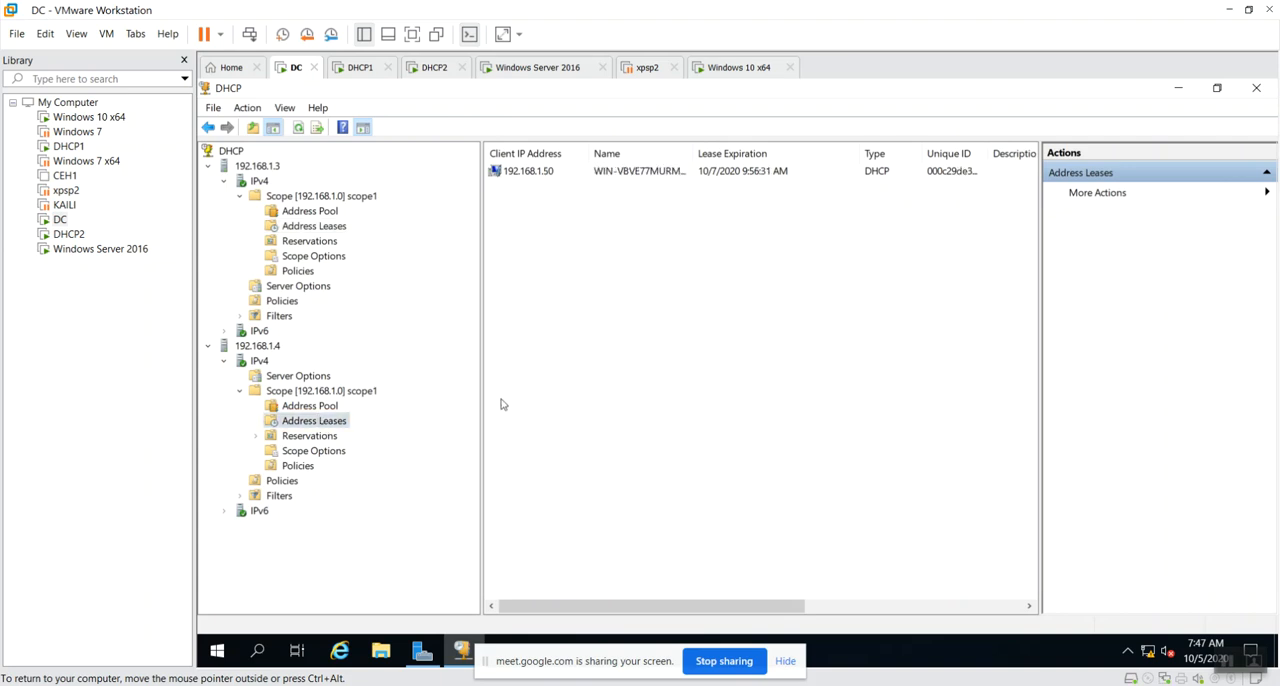
right_click(552, 350)
left_click(628, 378)
left_click(930, 498)
right_click(607, 324)
left_click(645, 334)
left_click(564, 175)
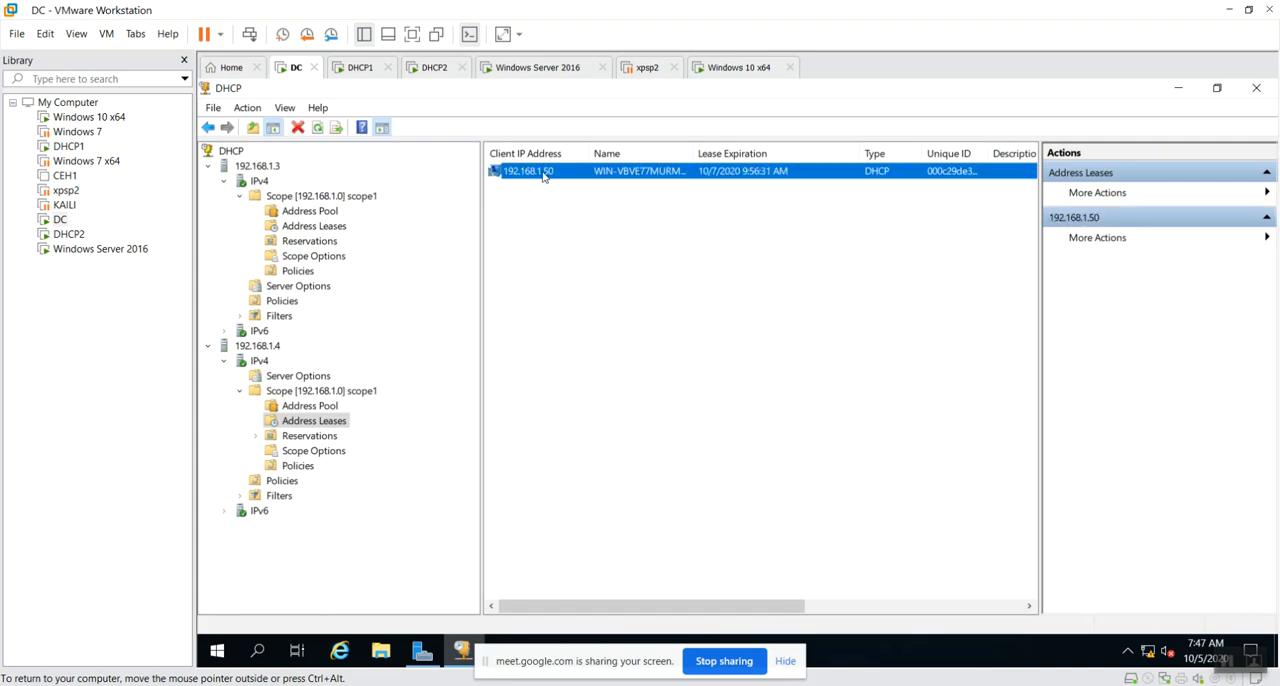
left_click(654, 414)
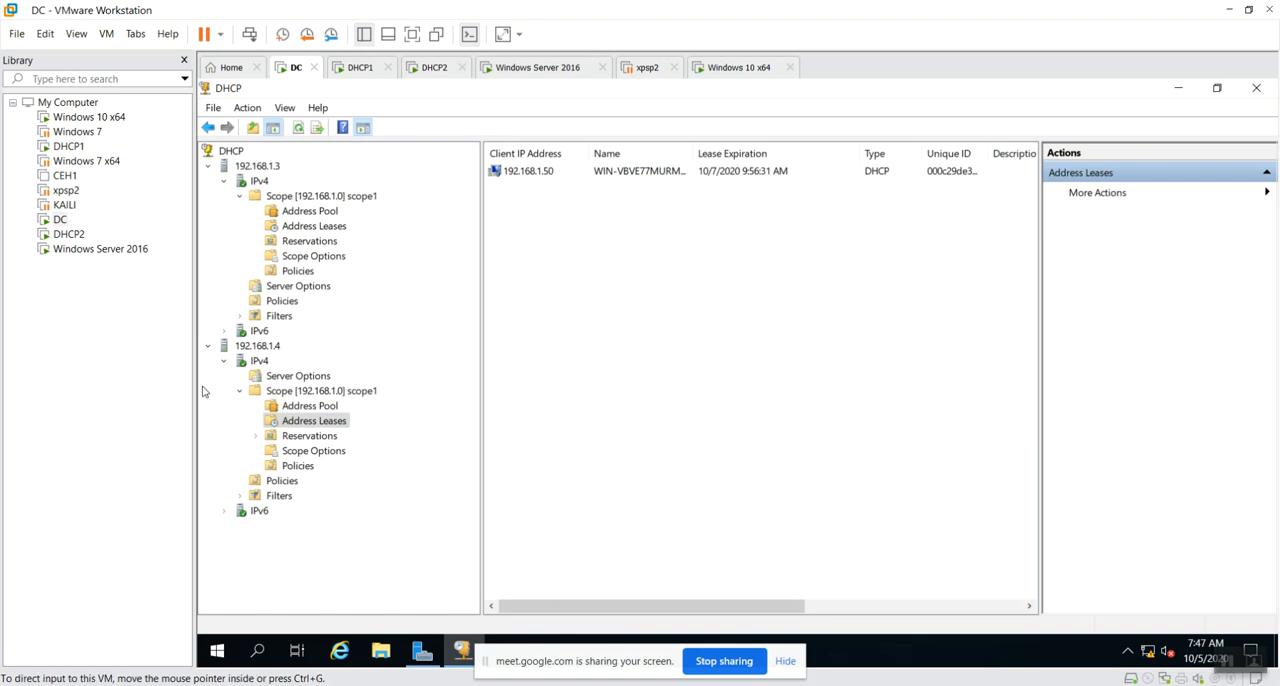
left_click(304, 228)
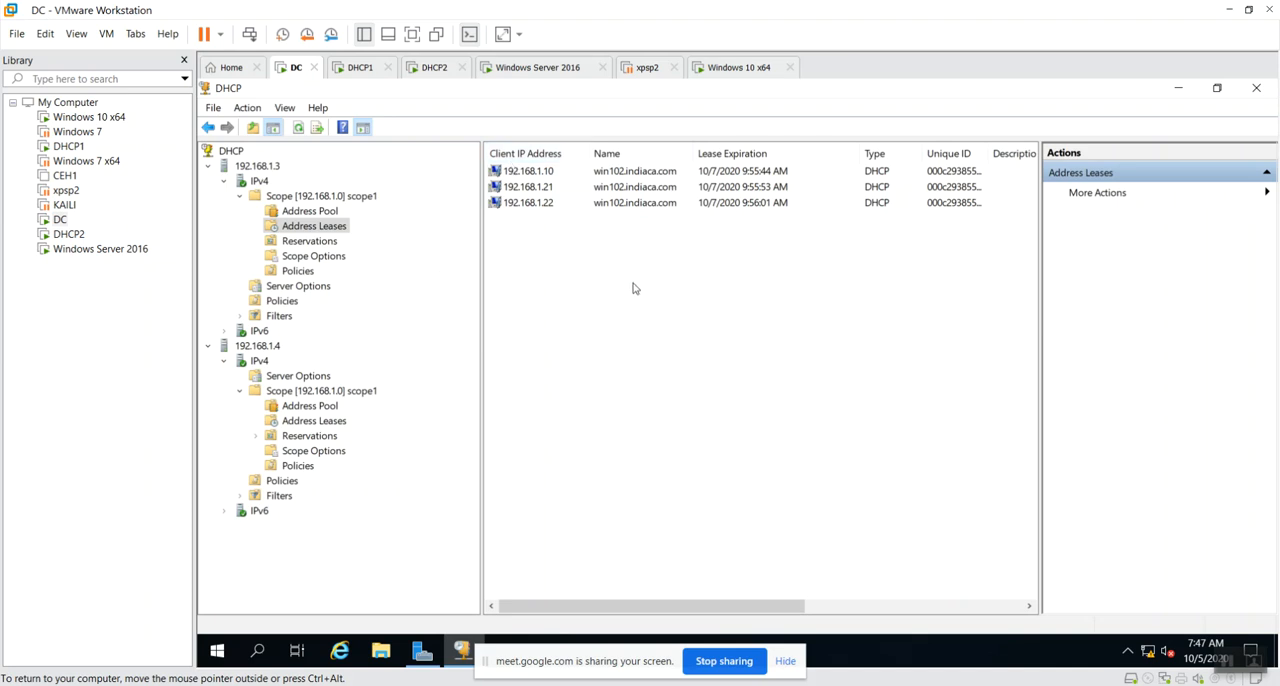
Examine all of scope1's address leases on 192.168.1.3 and the address lease on 192.168.1.4.
left_click_drag(548, 284, 554, 163)
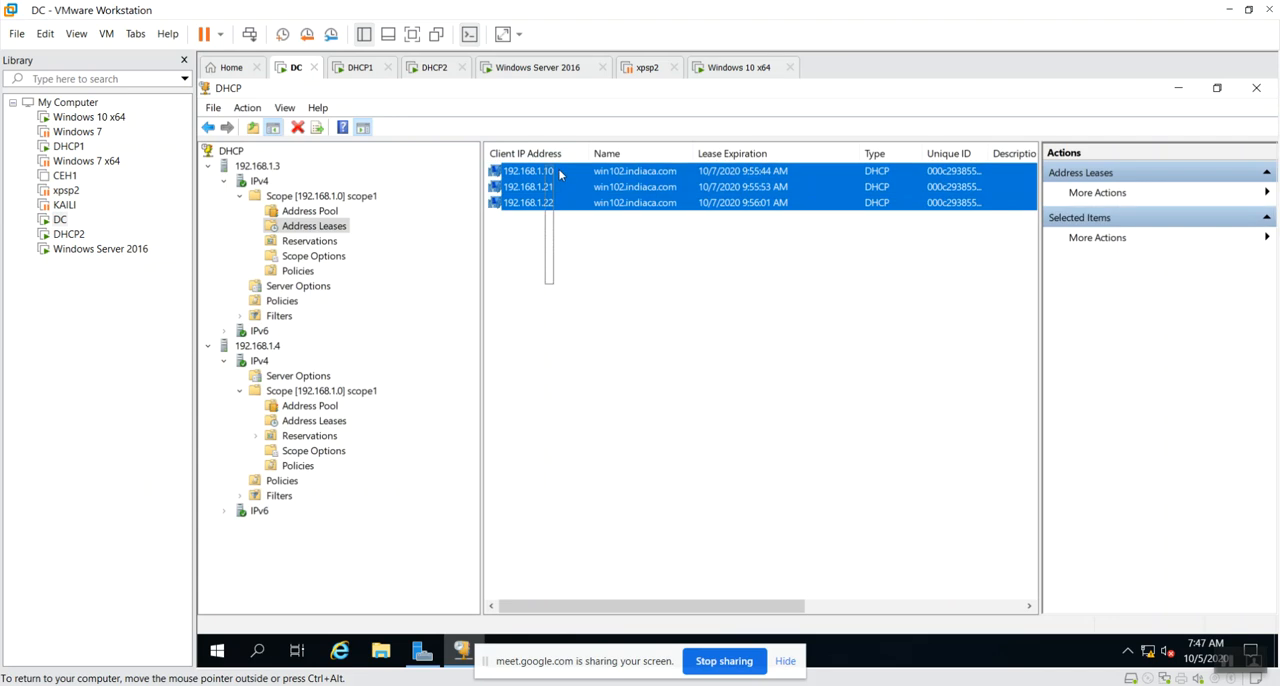
left_click(617, 314)
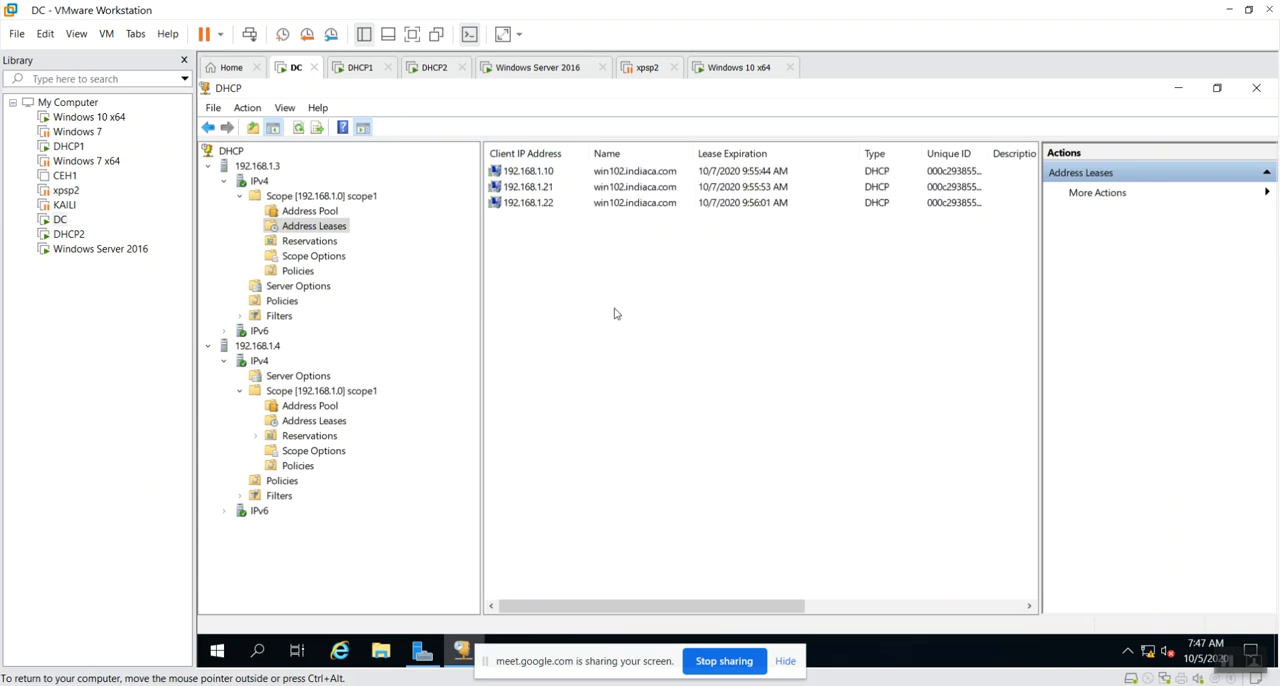
left_click(325, 425)
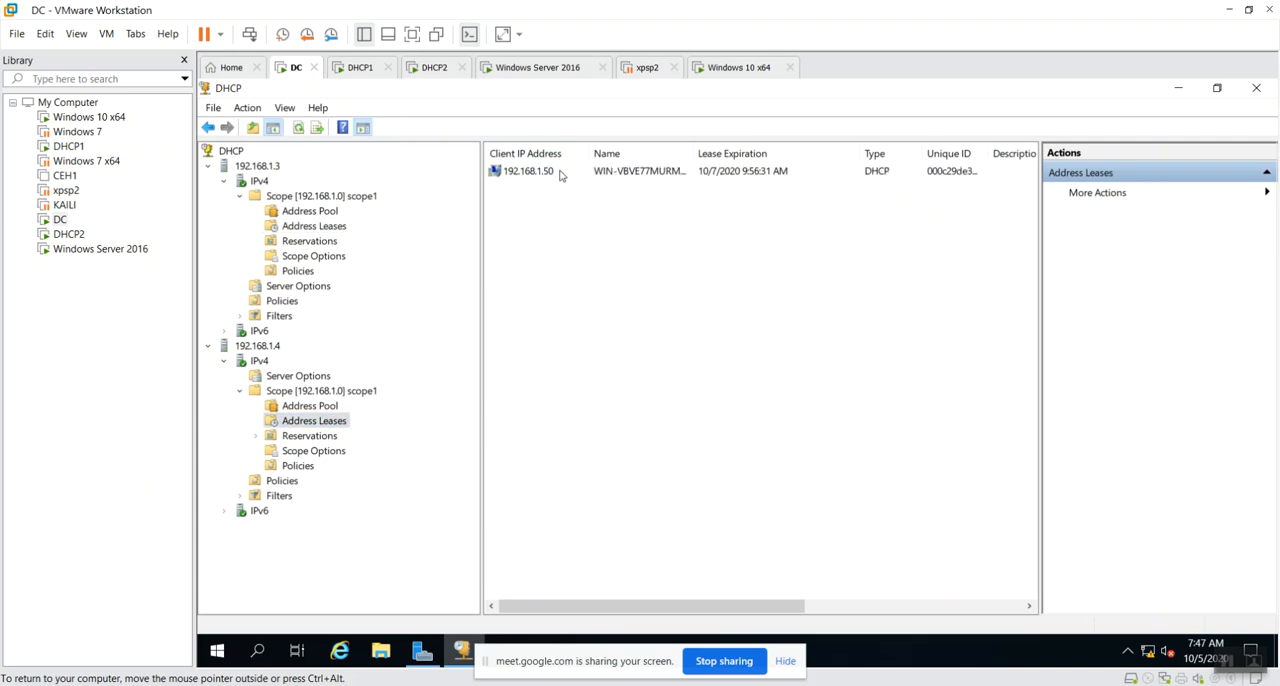
left_click(562, 175)
left_click(686, 337)
Switch to the Windows 10 x64 virtual machine, examine Ethernet0's network connection details, and close its status dialogs.
left_click(735, 72)
left_click(636, 249)
double_click(636, 249)
left_click(657, 360)
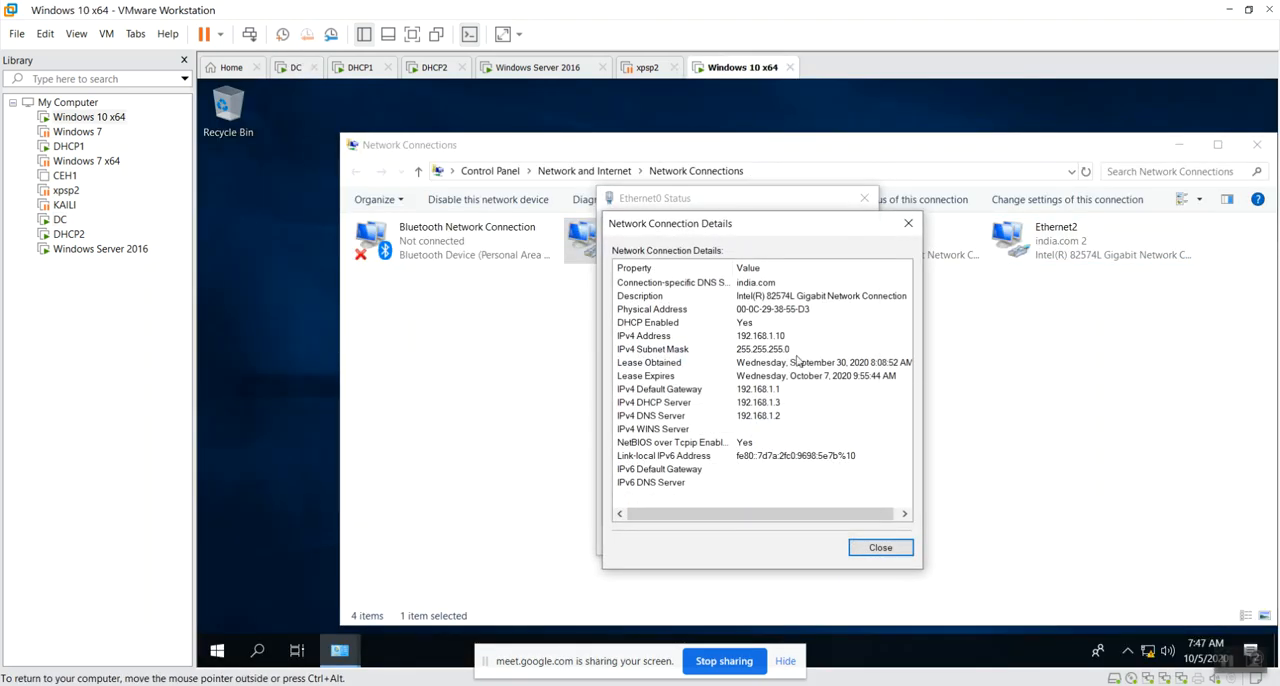
left_click(900, 550)
left_click(846, 540)
Examine Ethernet1's network connection details for its leased IPv4 address, and close its status dialogs.
left_click(830, 238)
double_click(830, 238)
left_click(665, 356)
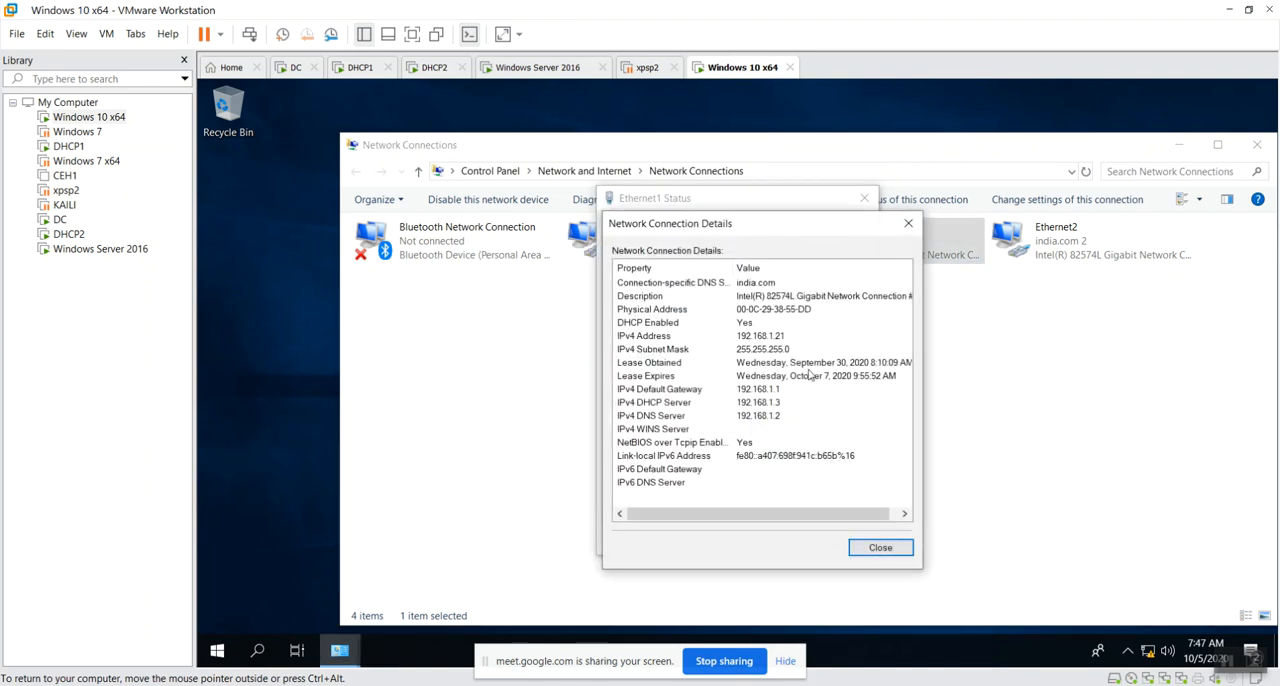
left_click(880, 547)
left_click(846, 540)
Examine Ethernet2's leased IPv4 address and IPv4 DHCP server in its connection details, and close its status dialogs.
double_click(1058, 240)
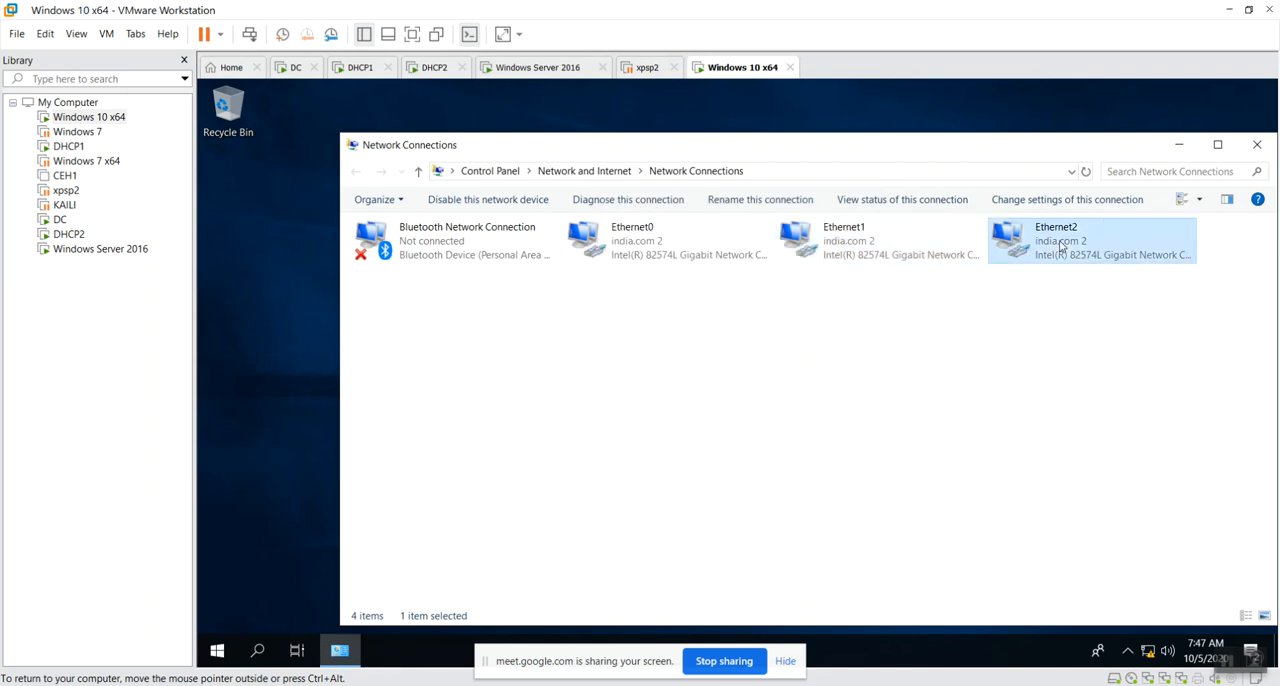
left_click(664, 358)
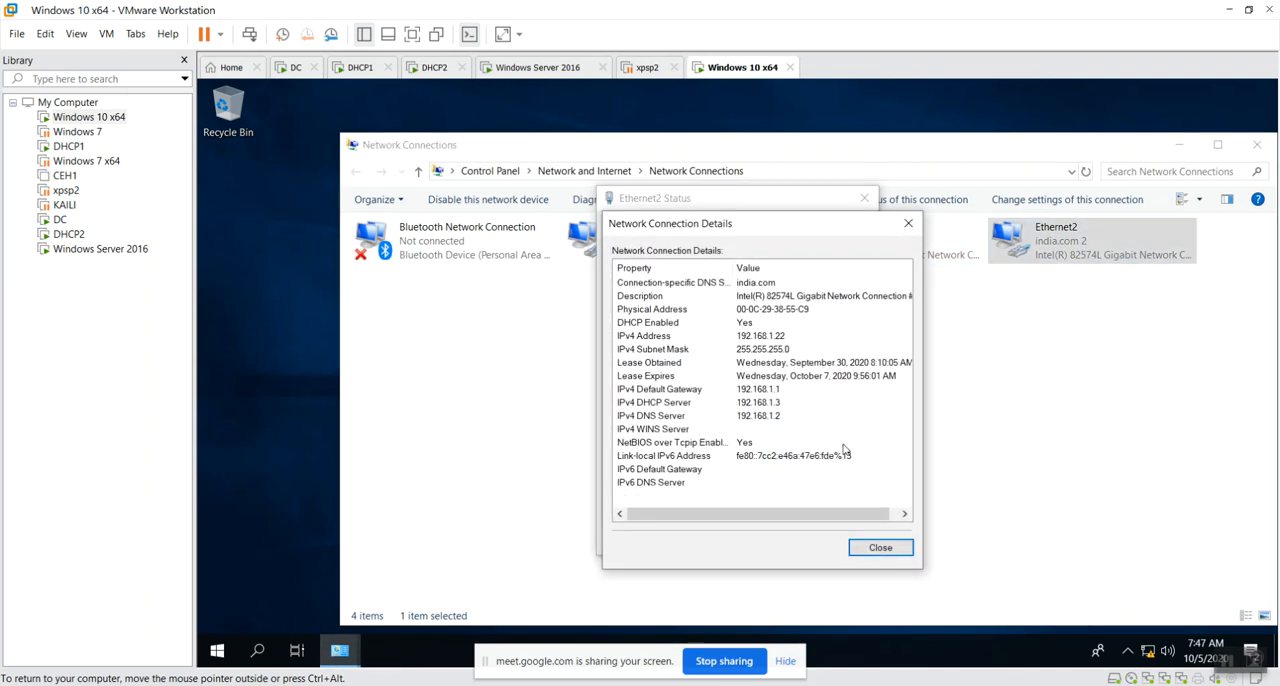
left_click(880, 547)
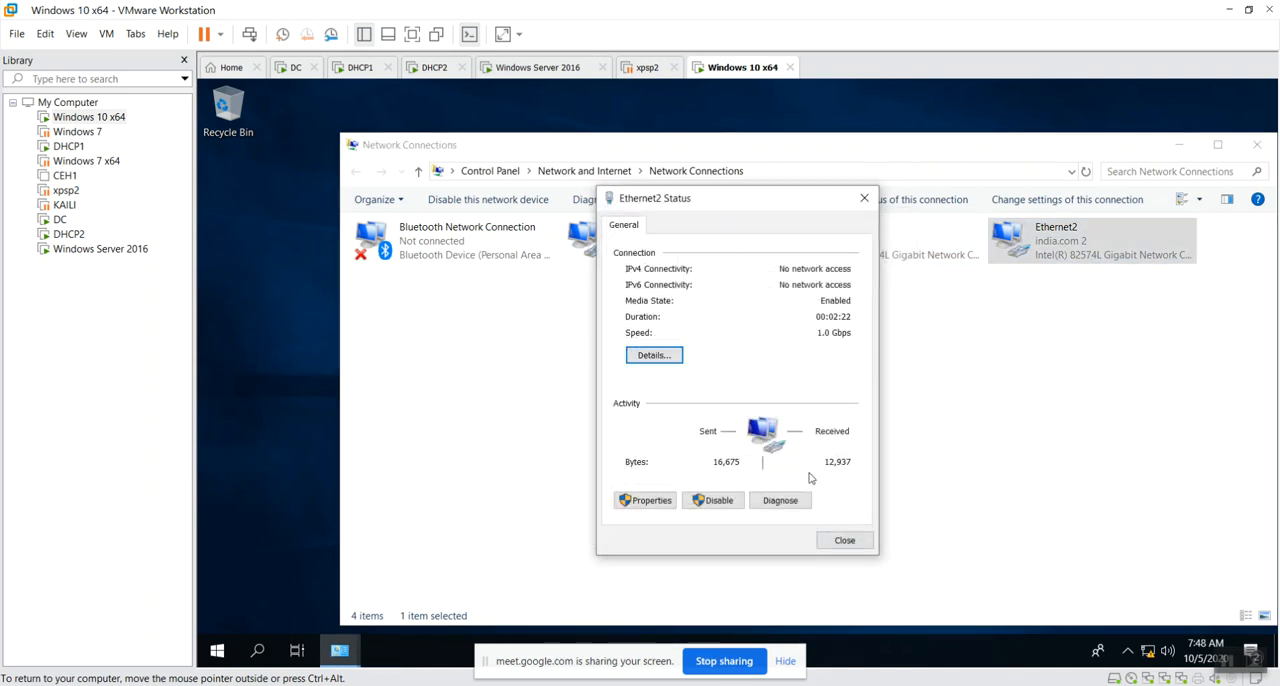
left_click(651, 358)
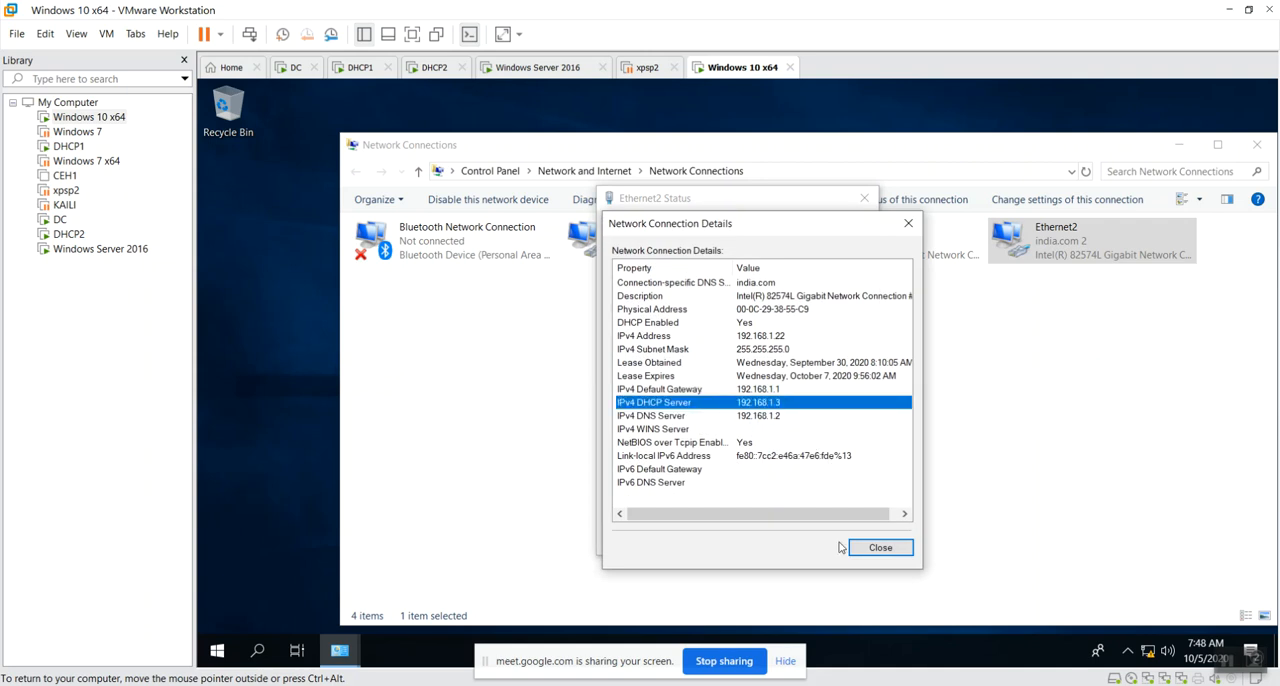
left_click(880, 547)
left_click(845, 537)
Recheck the IPv4 DHCP server entry in Ethernet1's connection details, and close its status dialogs.
double_click(866, 257)
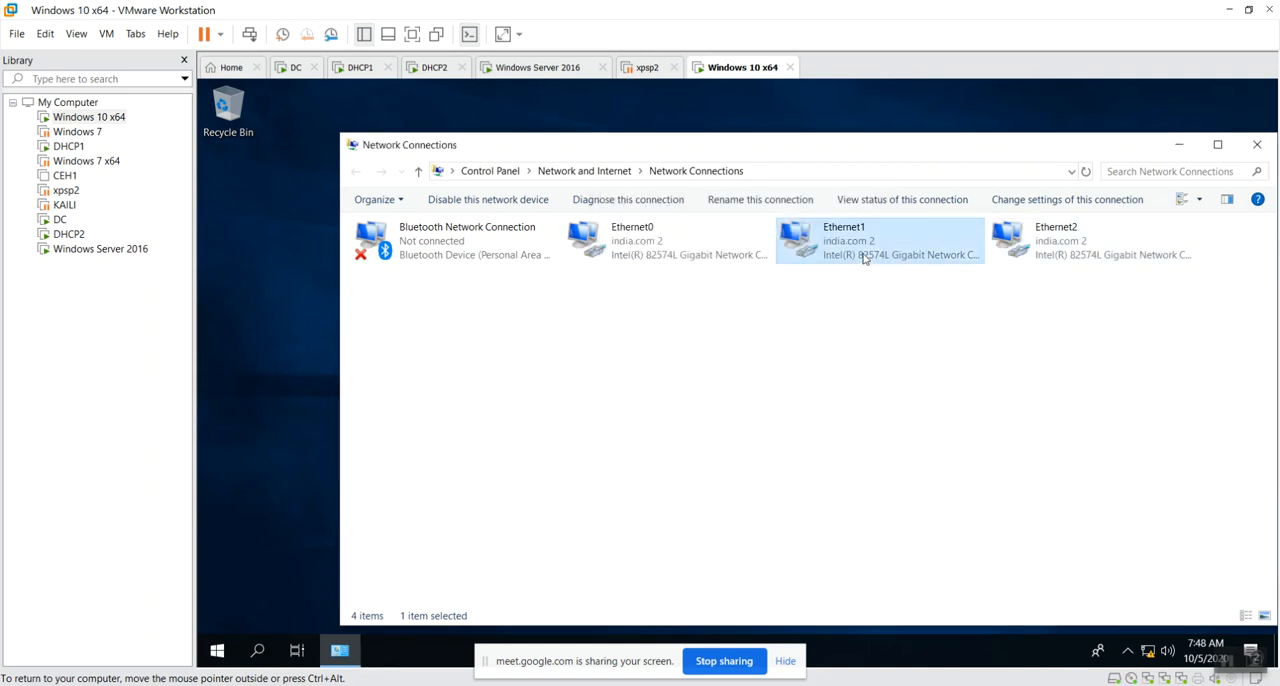
left_click(654, 355)
left_click(768, 404)
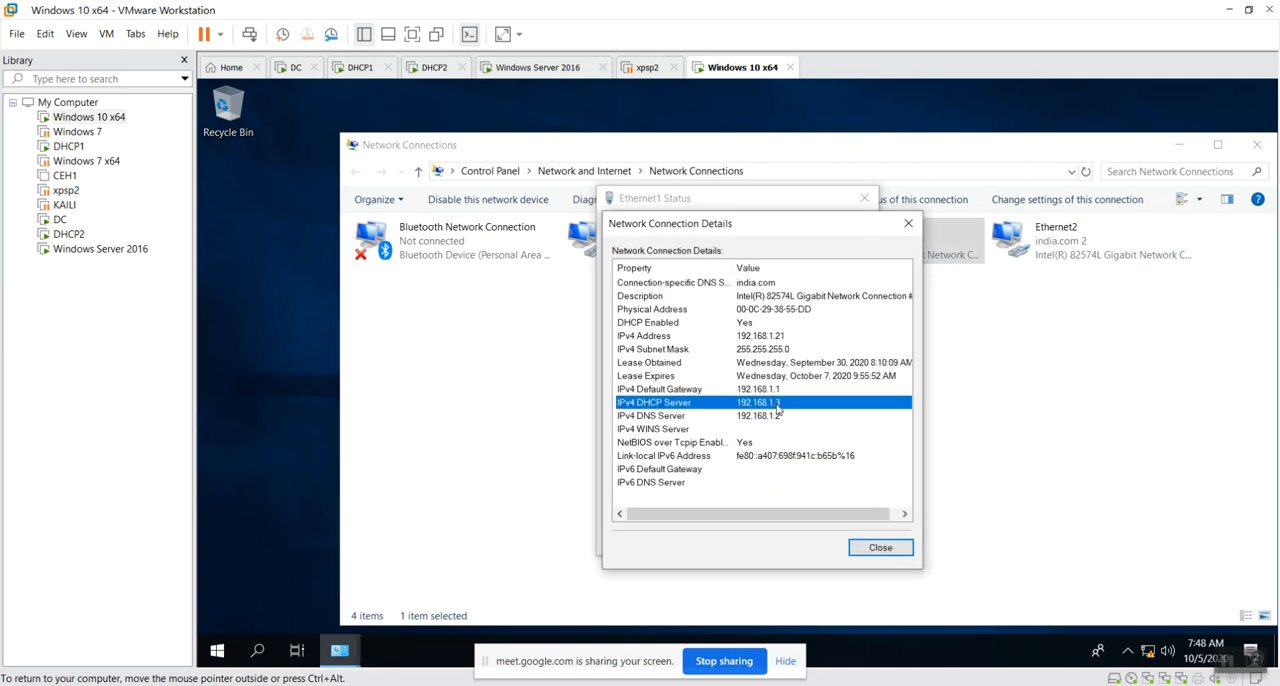
left_click(880, 547)
left_click(845, 537)
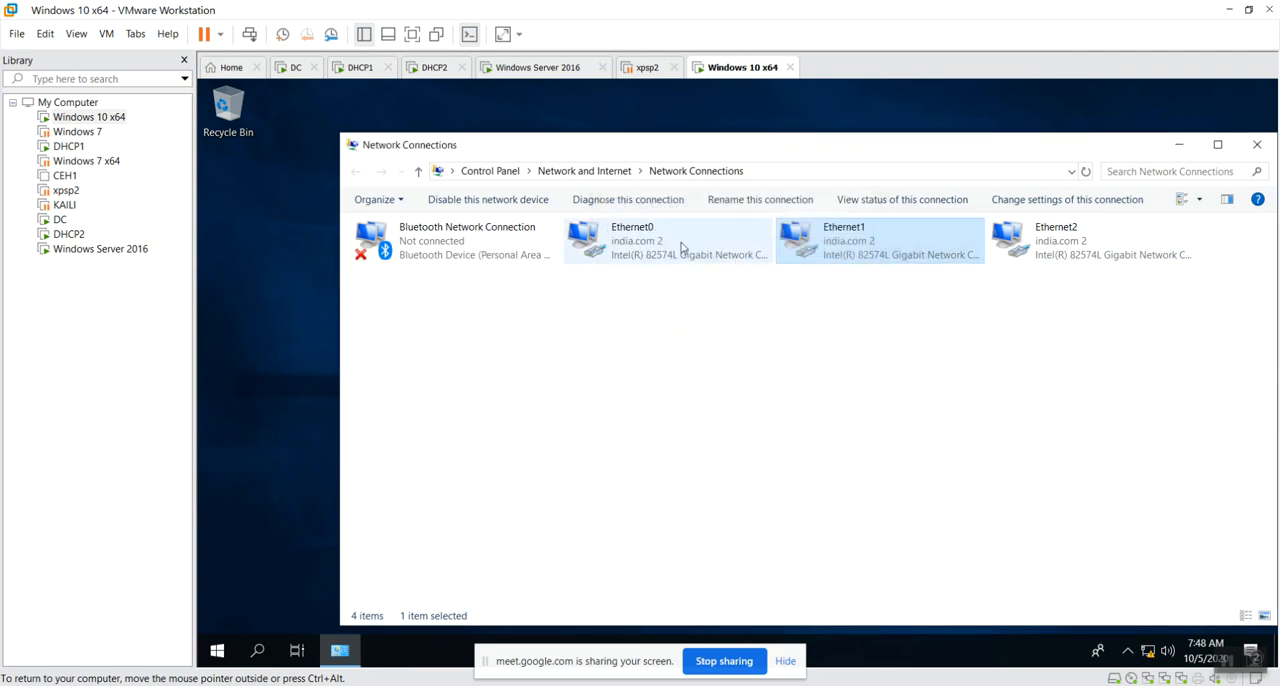
Recheck the IPv4 DHCP server entry in Ethernet0's connection details, and close its status dialogs.
key("Return")
left_click(654, 355)
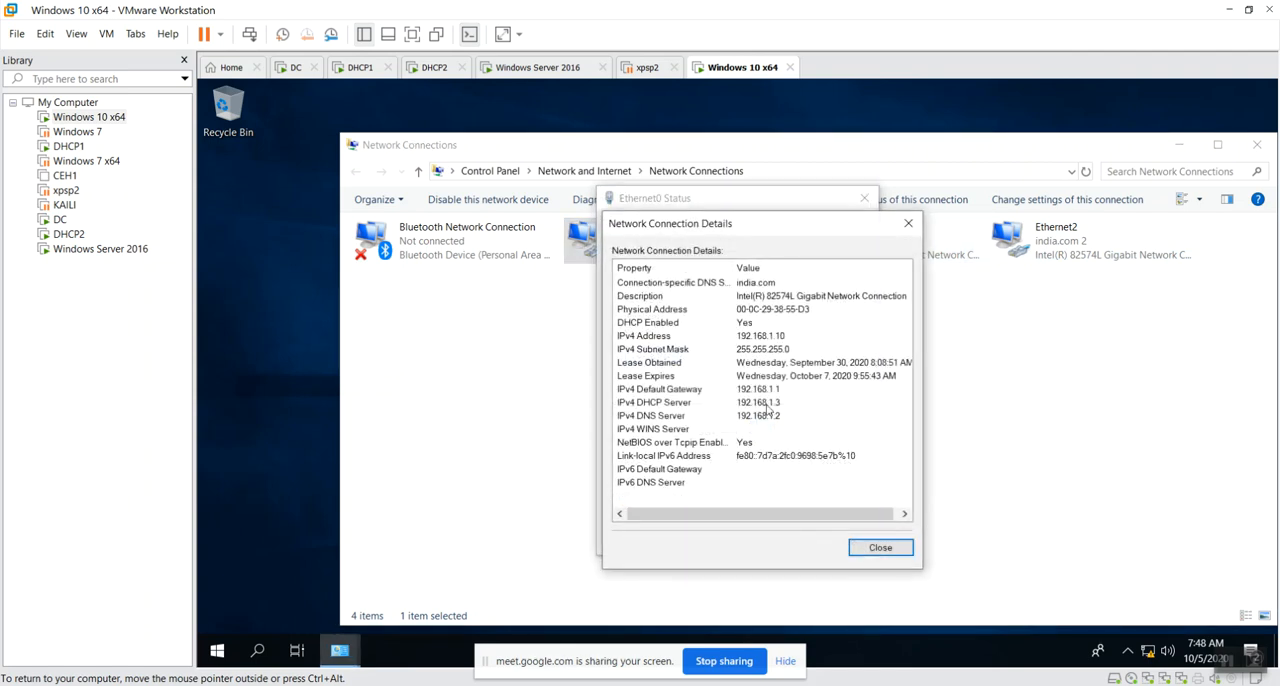
left_click(768, 402)
left_click(880, 547)
left_click(845, 537)
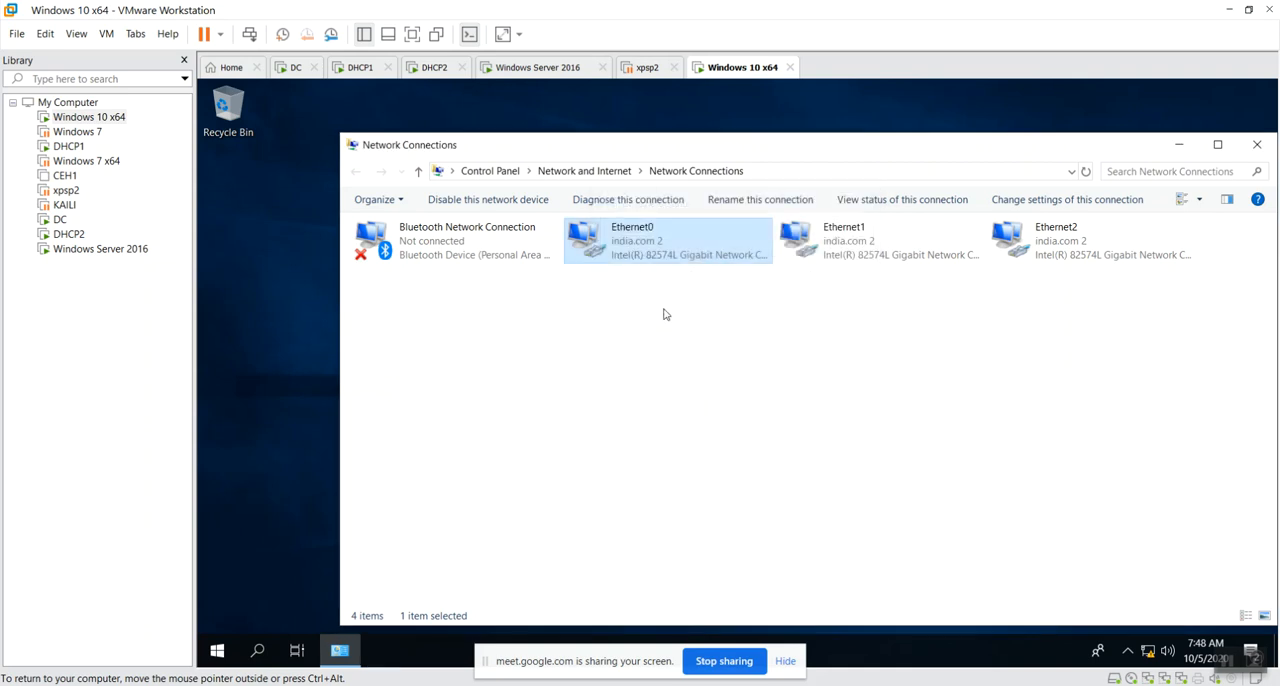
left_click(829, 436)
Switch to the Windows Server 2016 virtual machine and set the built-in administrator account's password, entering it in both password fields.
left_click(552, 70)
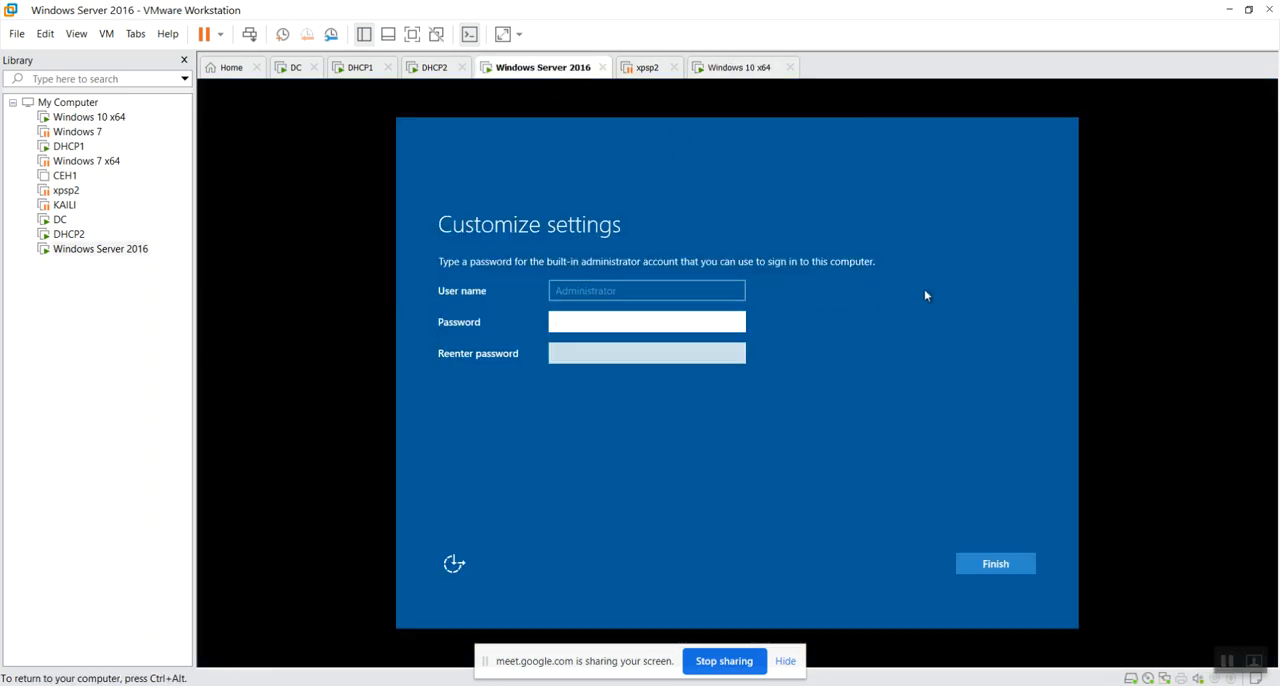
left_click(690, 403)
type("Admin@123")
key("Tab")
type("Admin@123")
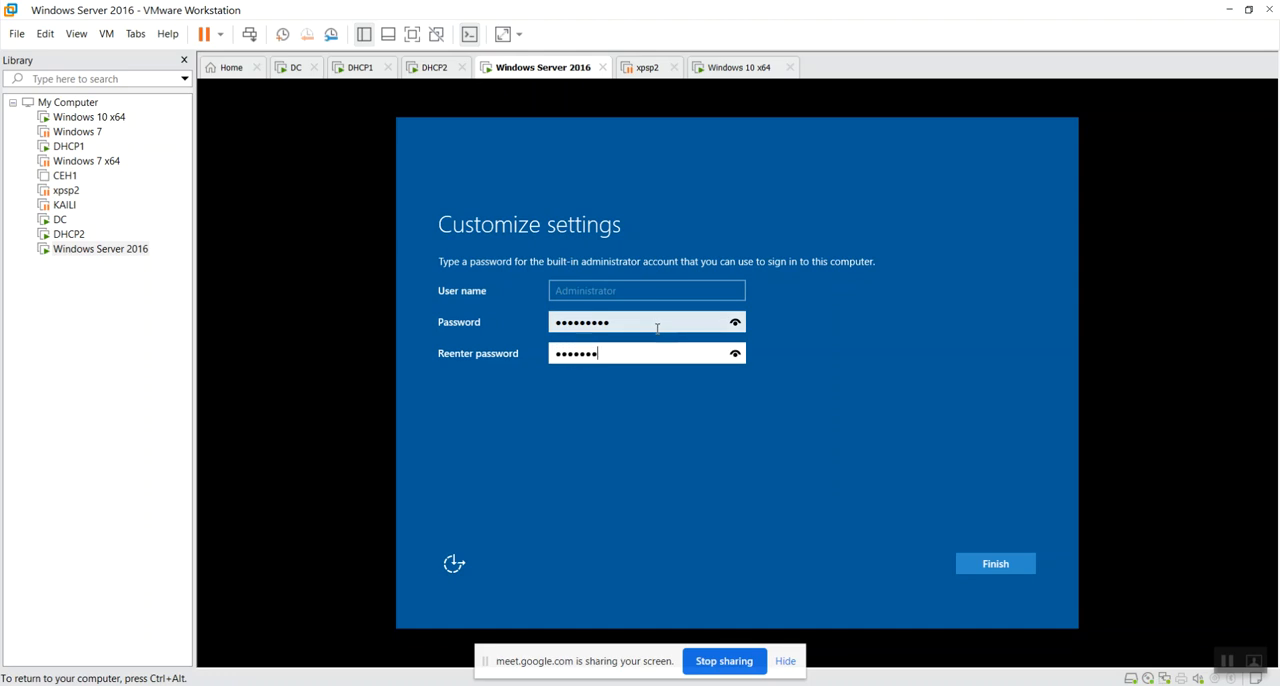
key("Return")
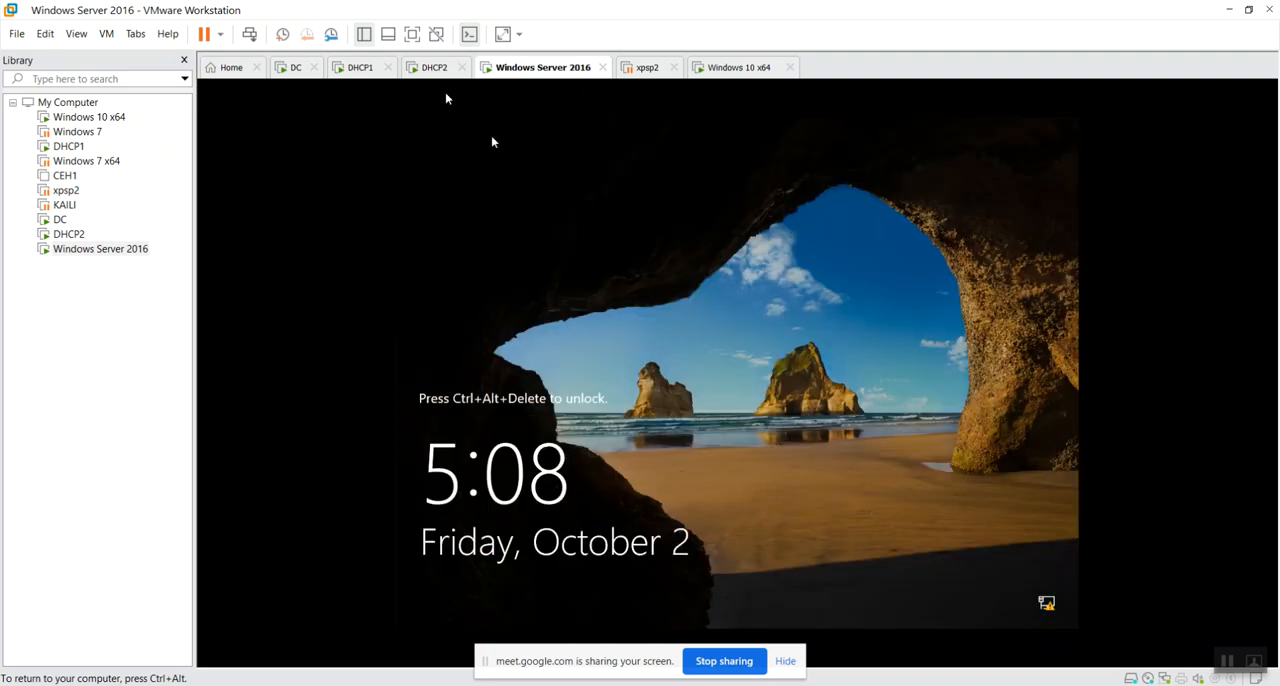
Unlock the Windows Server 2016 virtual machine with the administrator password, and allow the PC to be discoverable on the india.com network.
left_click(249, 34)
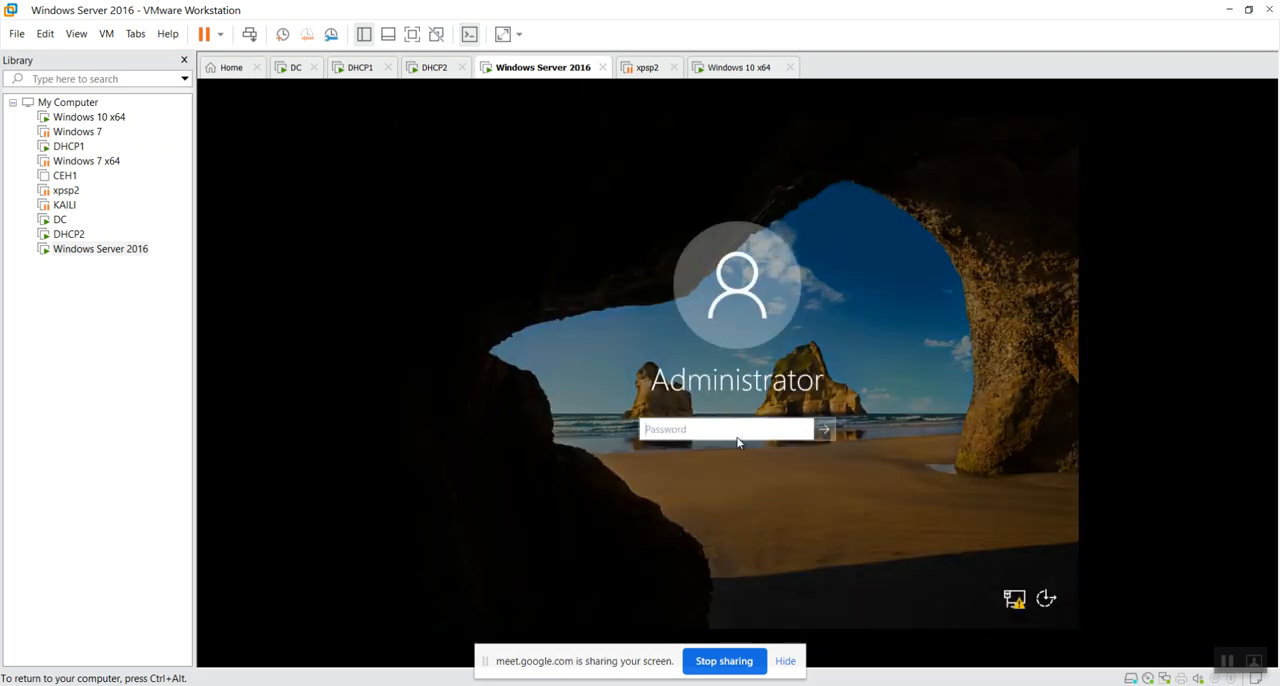
left_click(714, 435)
type("P@ssw0rd")
key("Return")
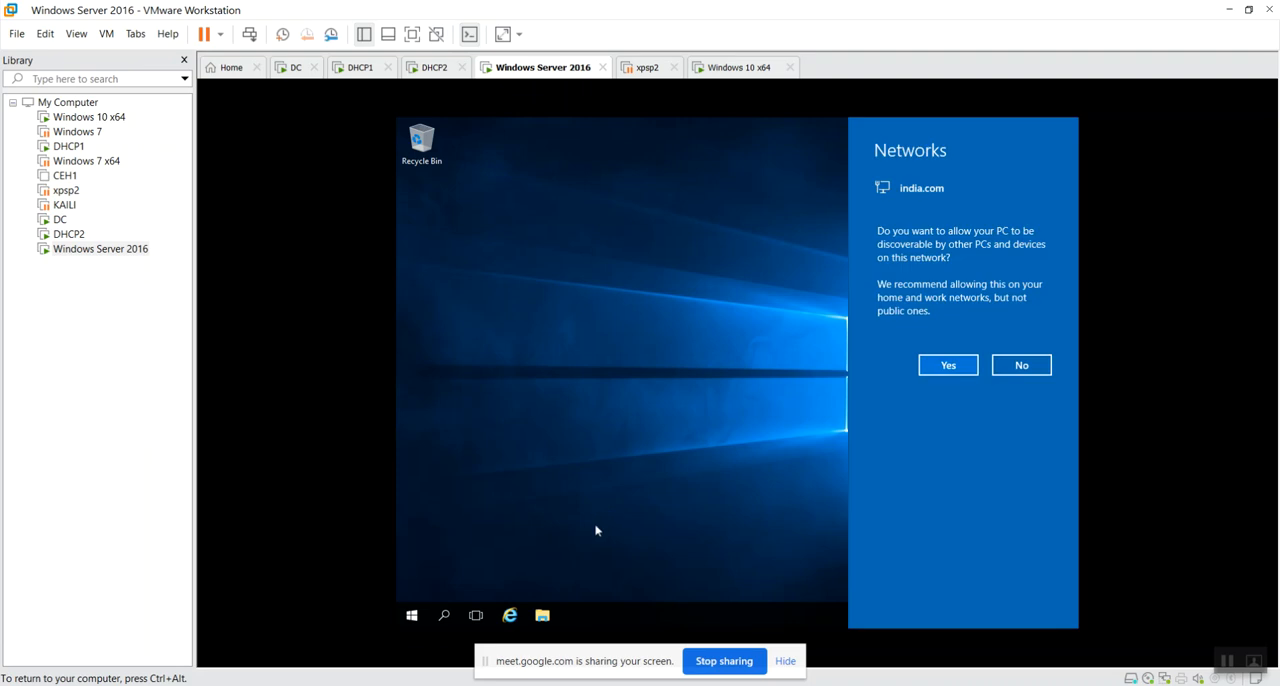
left_click(948, 366)
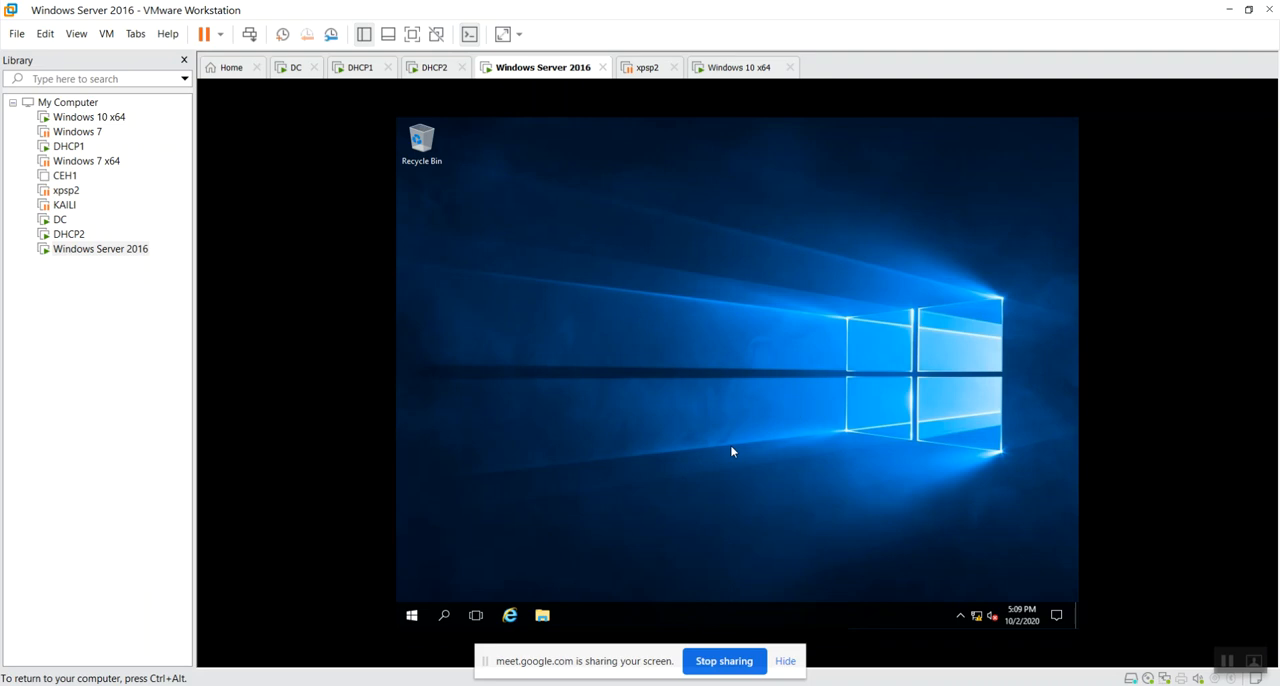
Open Network Connections with ncpa.cpl, and examine the IPv4 address and IPv4 DHCP server in Ethernet0's connection details.
key("super+r")
type("ncpa.cpl")
key("Return")
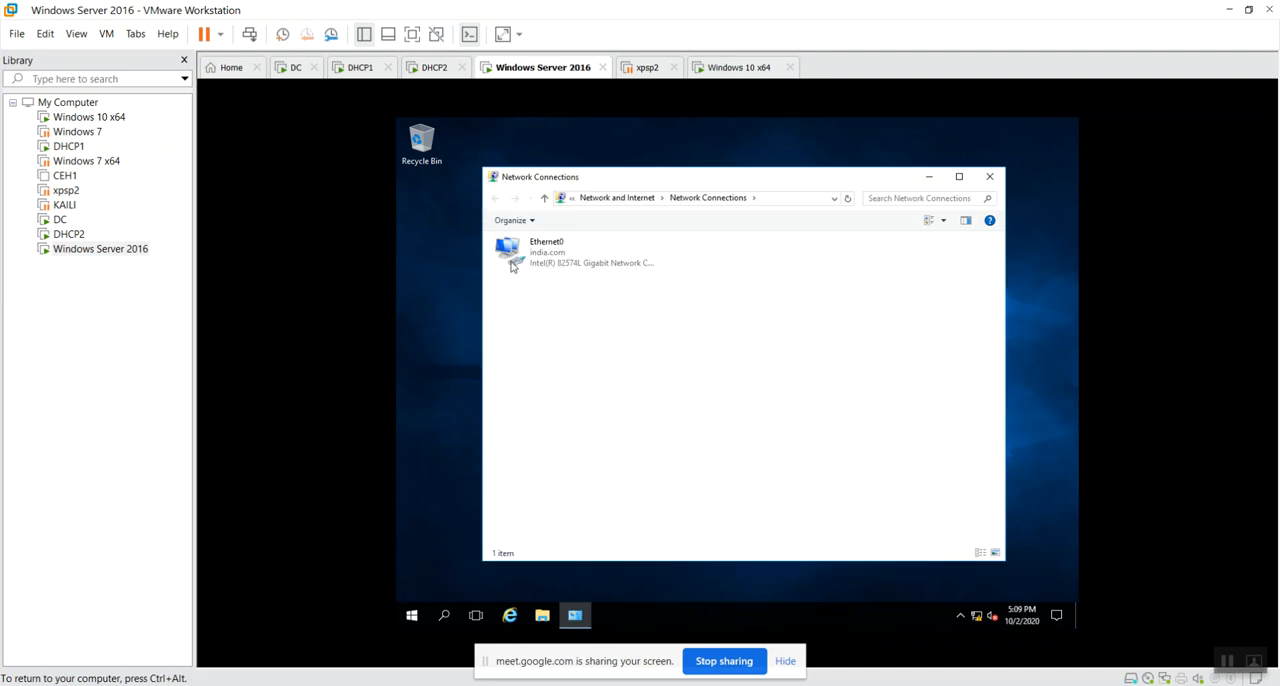
double_click(542, 264)
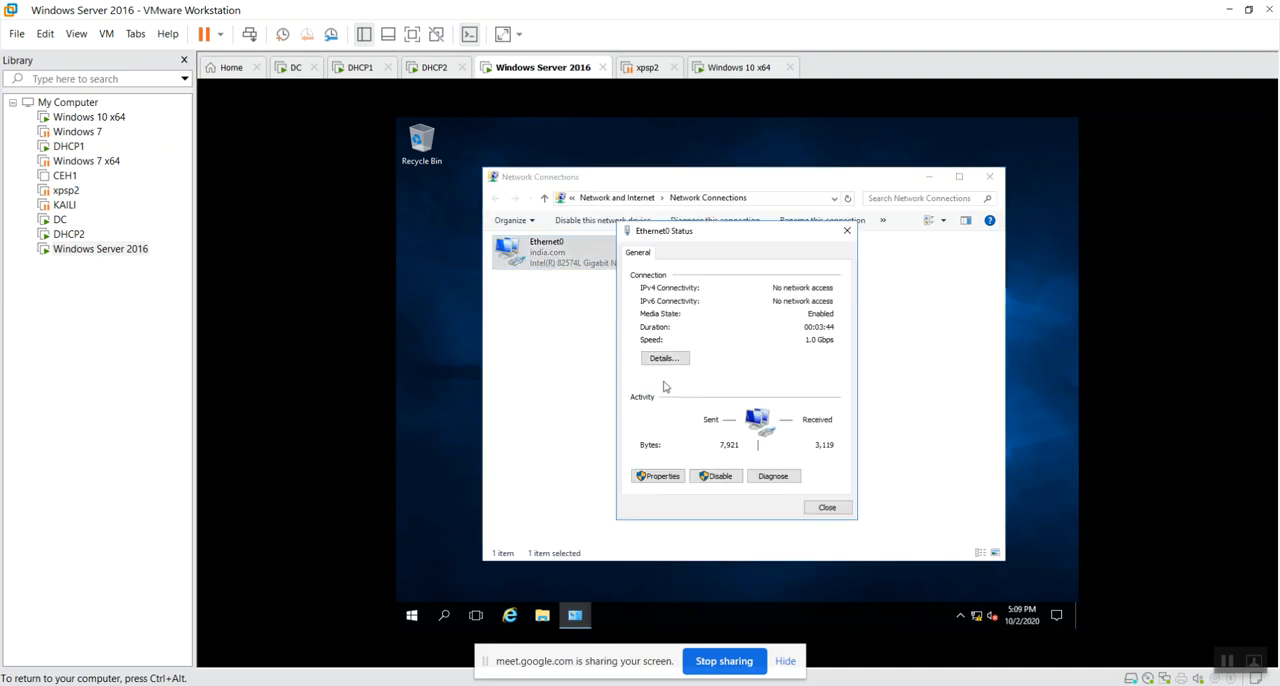
left_click(665, 358)
left_click(758, 351)
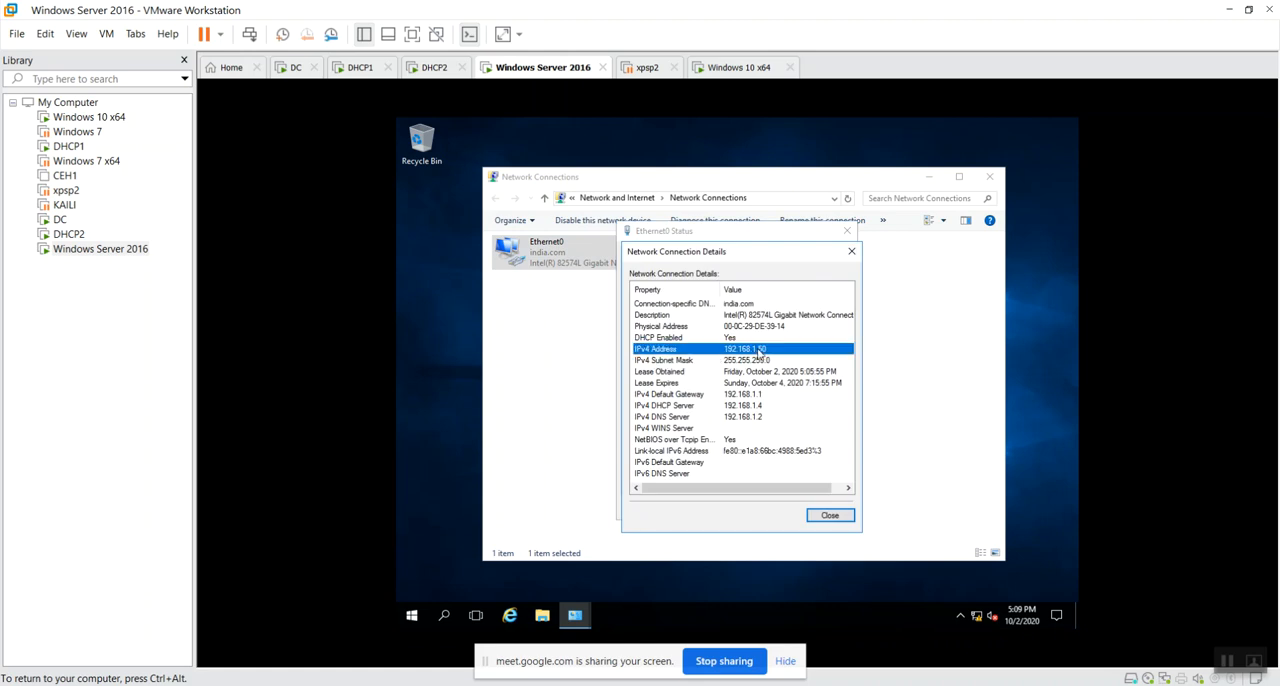
left_click(760, 407)
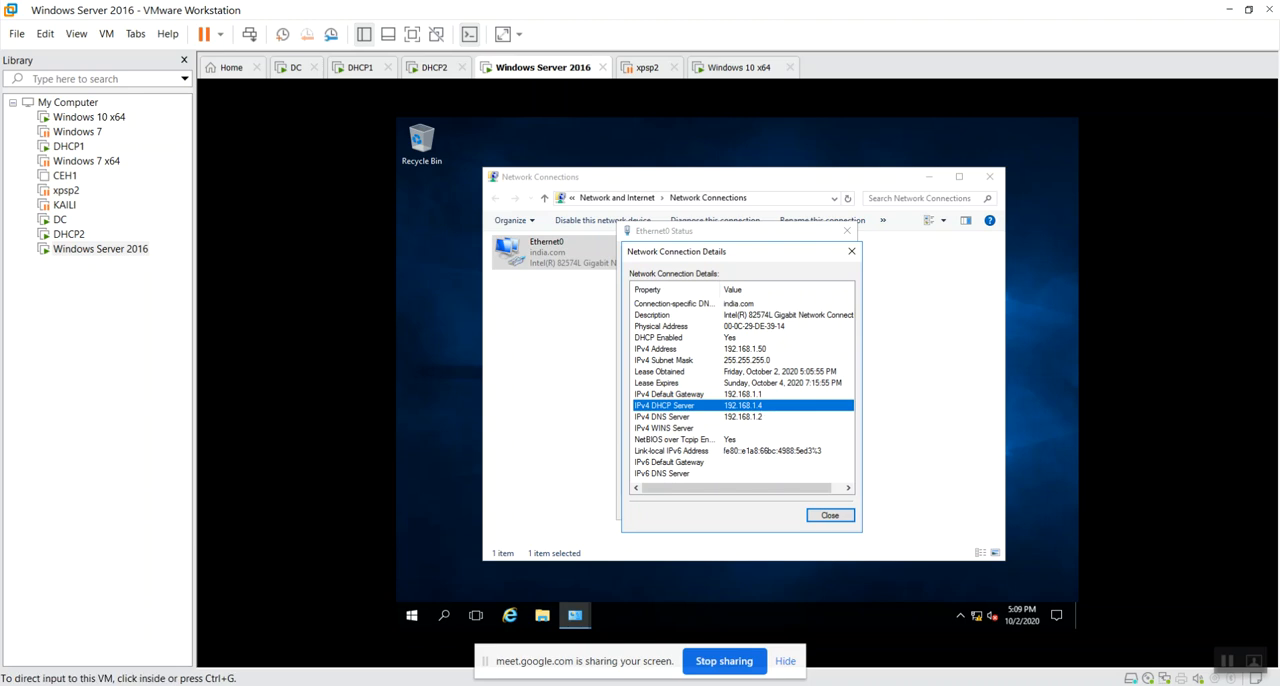
Switch to the DHCP1 virtual machine and permanently dismiss Server Manager's Windows Admin Center message.
left_click(357, 72)
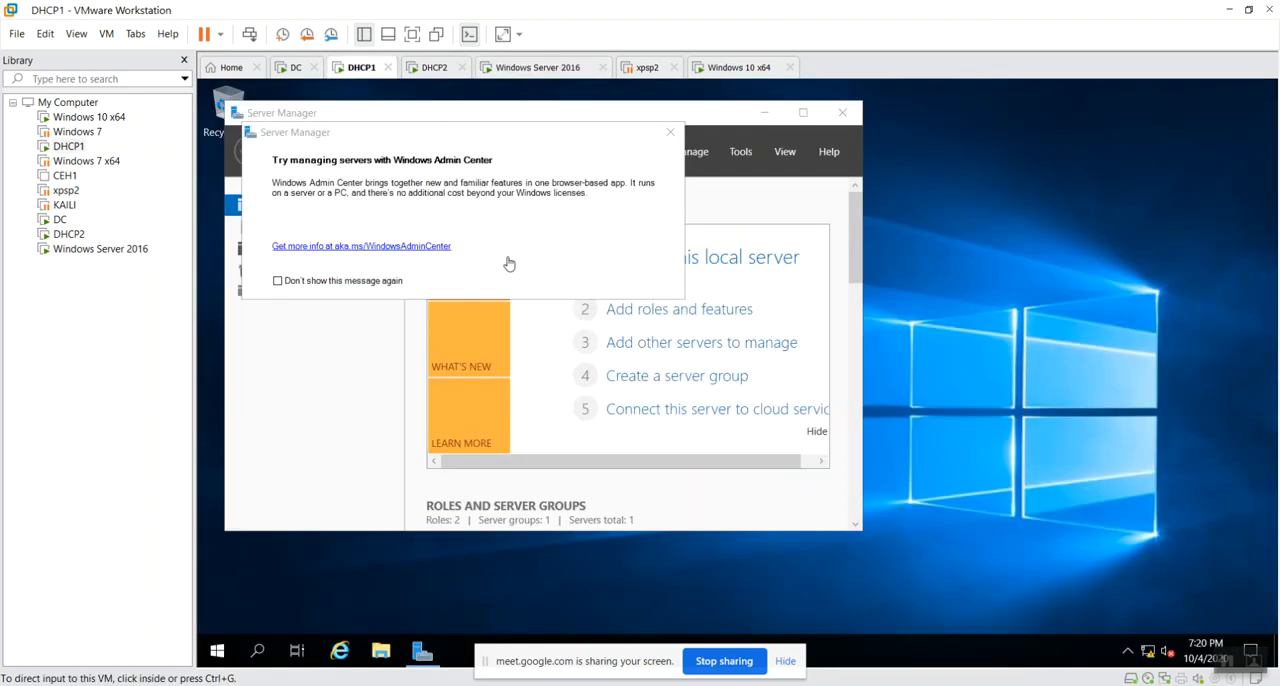
left_click(278, 281)
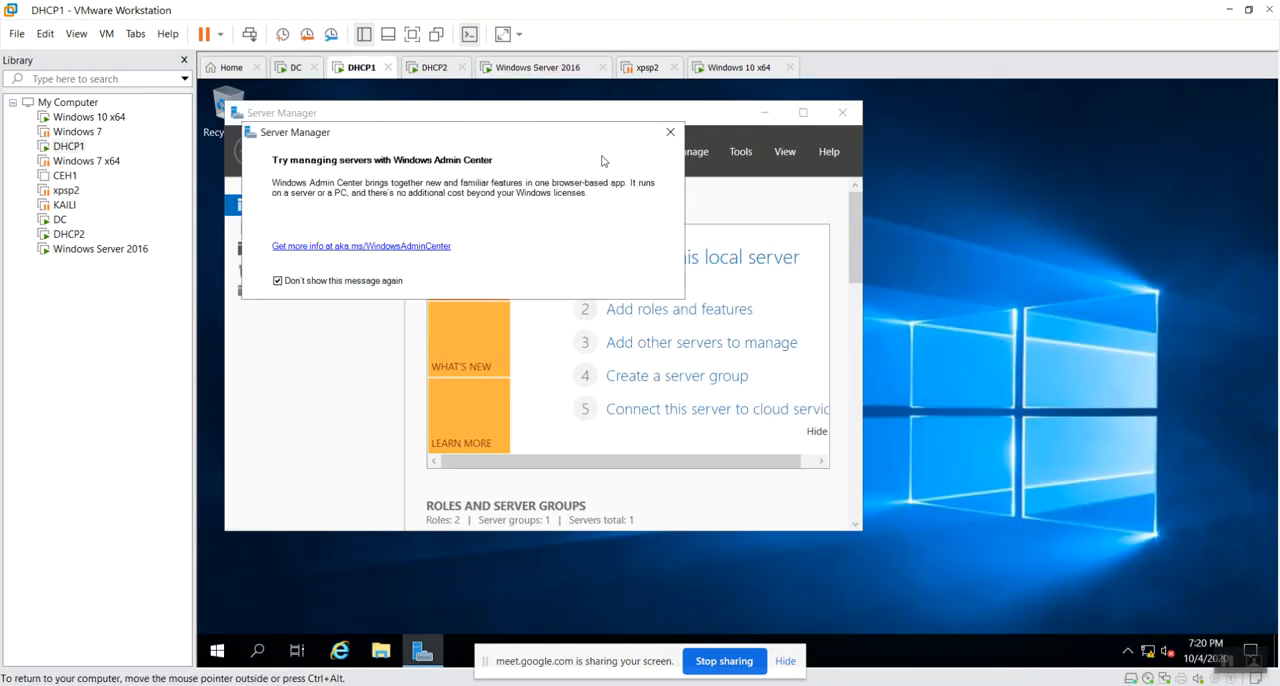
left_click(678, 137)
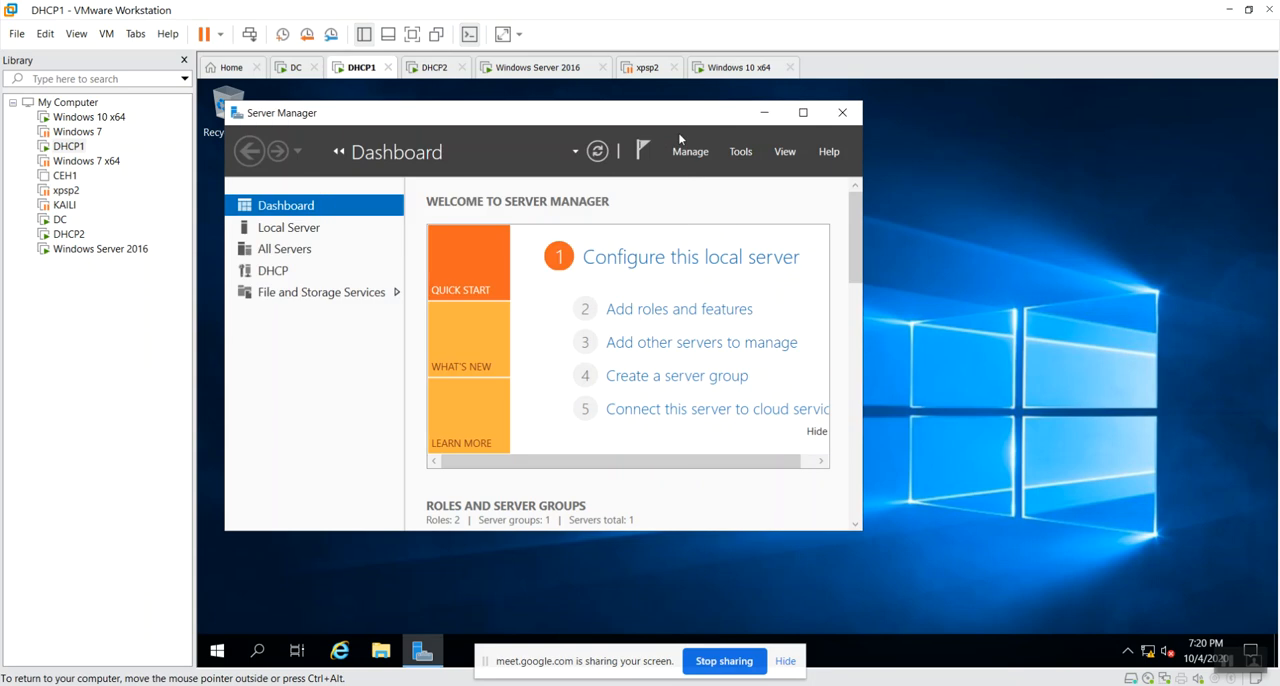
View the DHCP2 virtual machine, switch to DC, and compare scope1's address leases on 192.168.1.3 and 192.168.1.4.
left_click(427, 70)
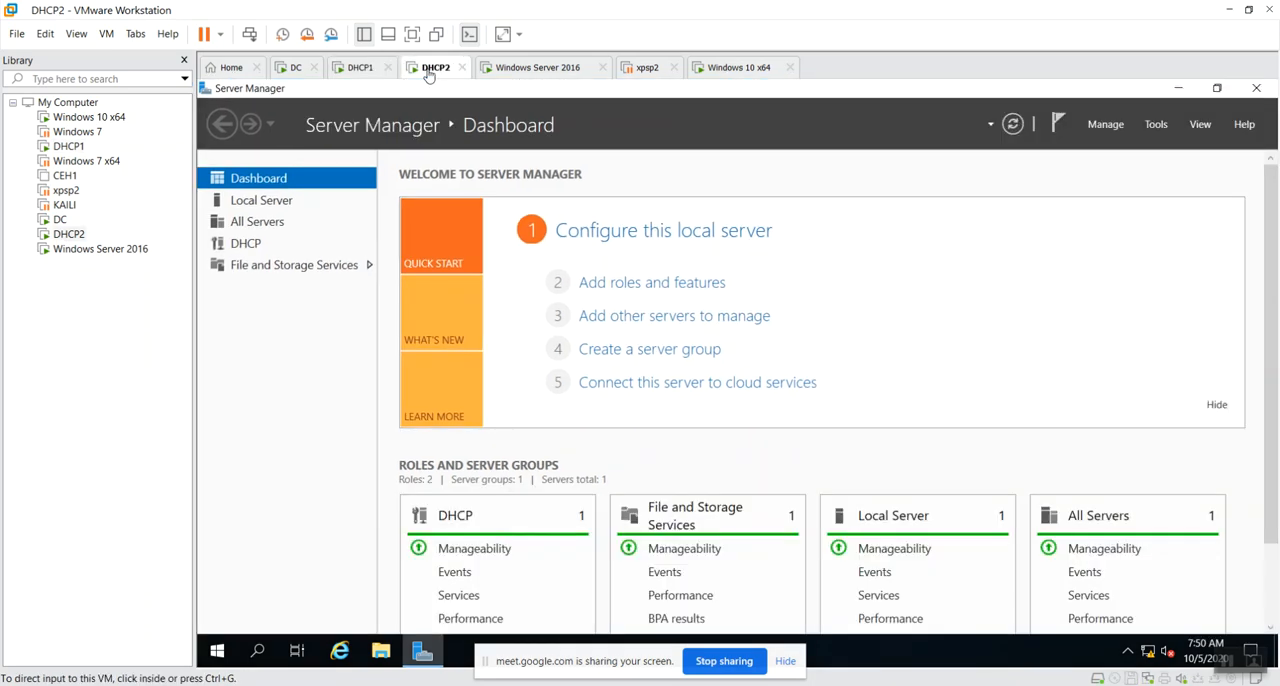
left_click(293, 67)
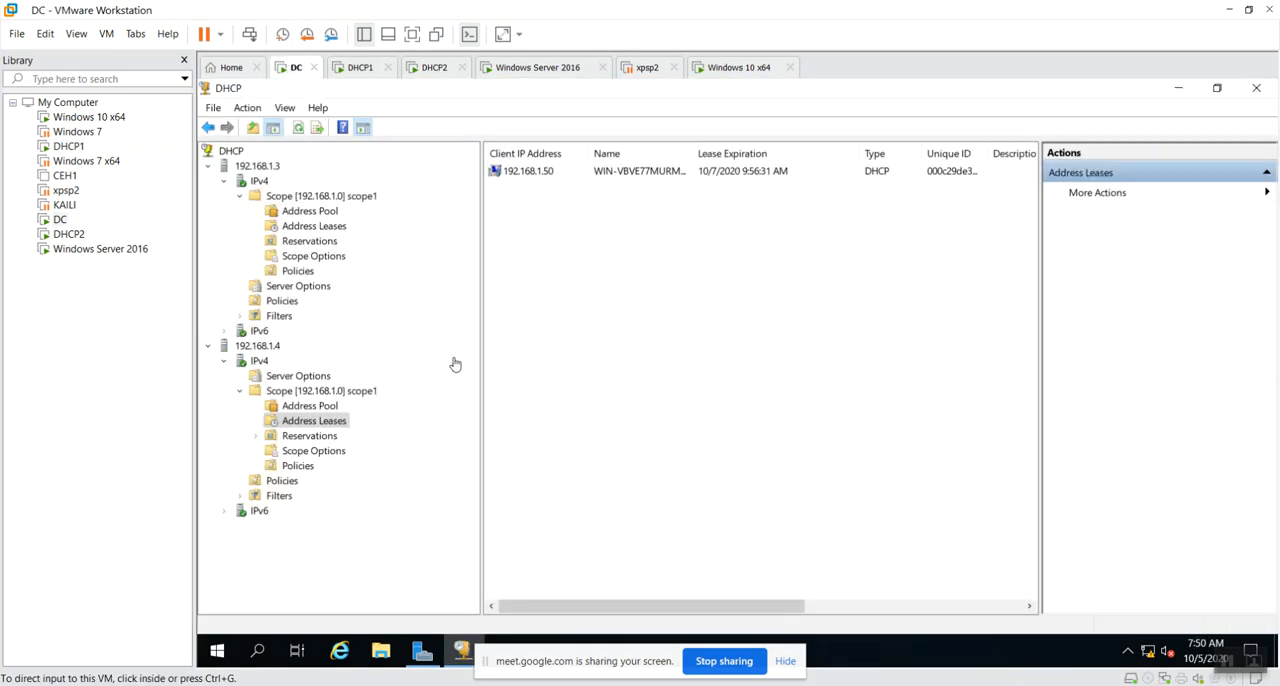
left_click(316, 227)
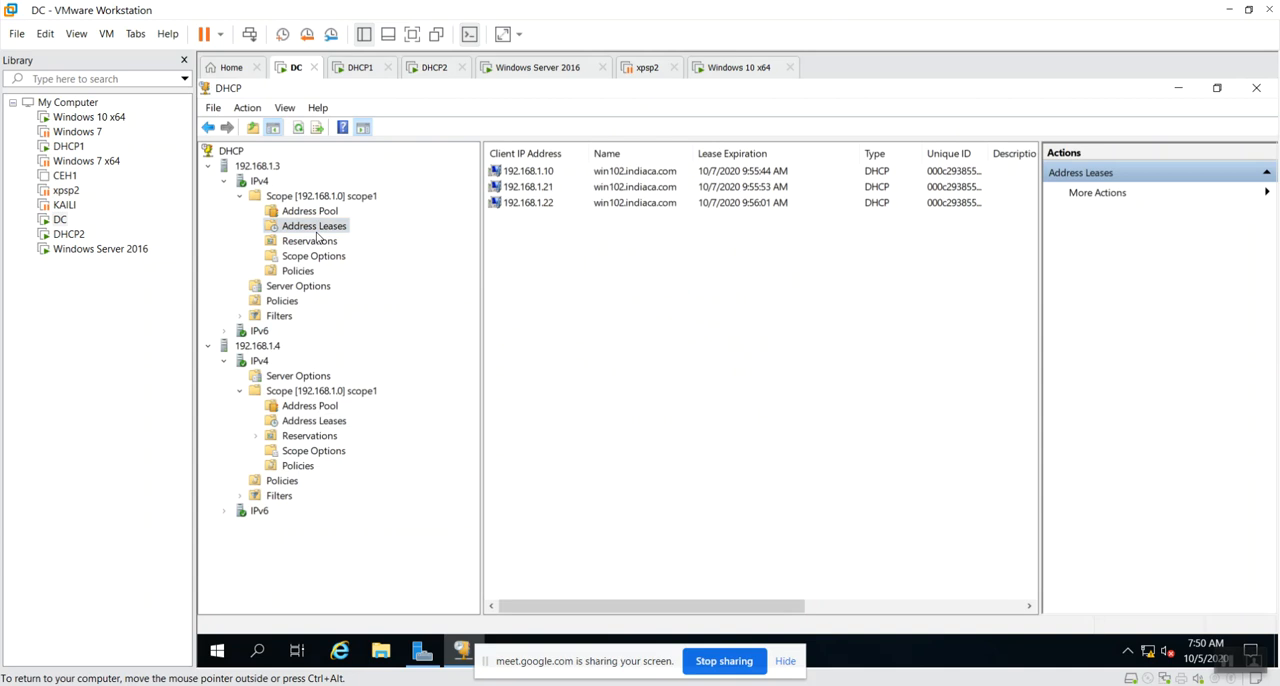
left_click(338, 423)
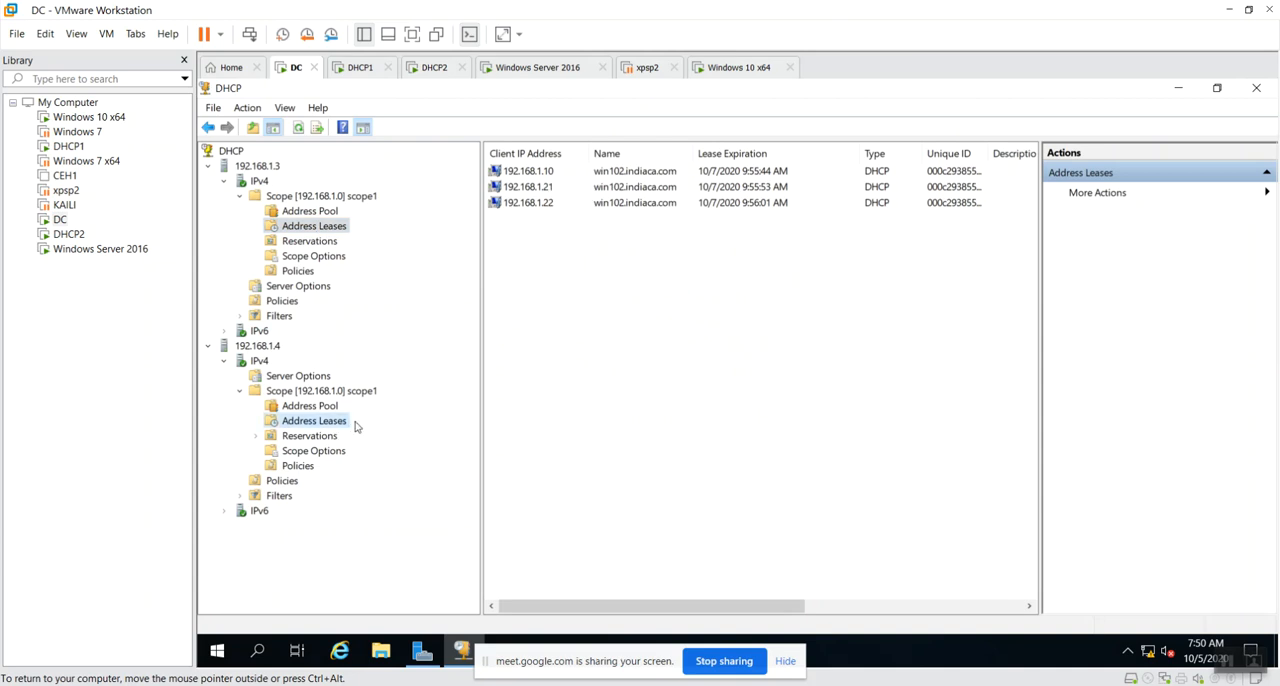
right_click(617, 453)
left_click(645, 459)
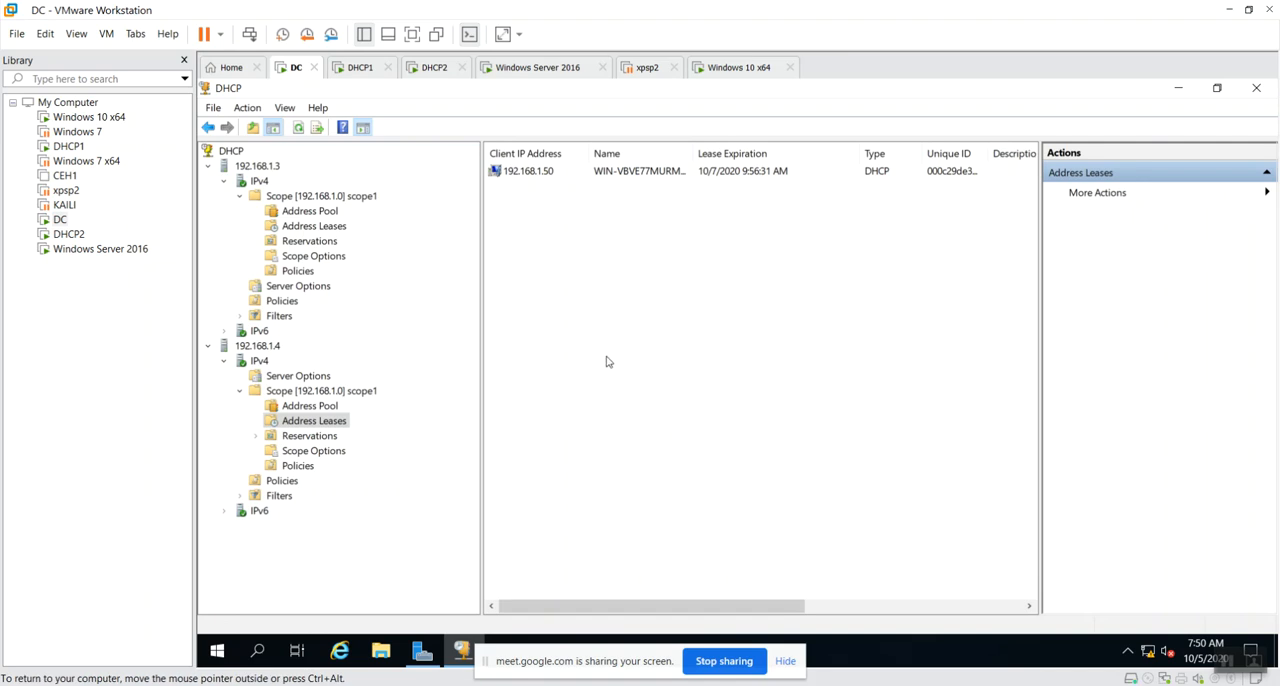
On the DHCP1 virtual machine, open the DHCP console, minimize Server Manager, and display the IPv4 contents of dhcp1.india.com.
left_click(364, 70)
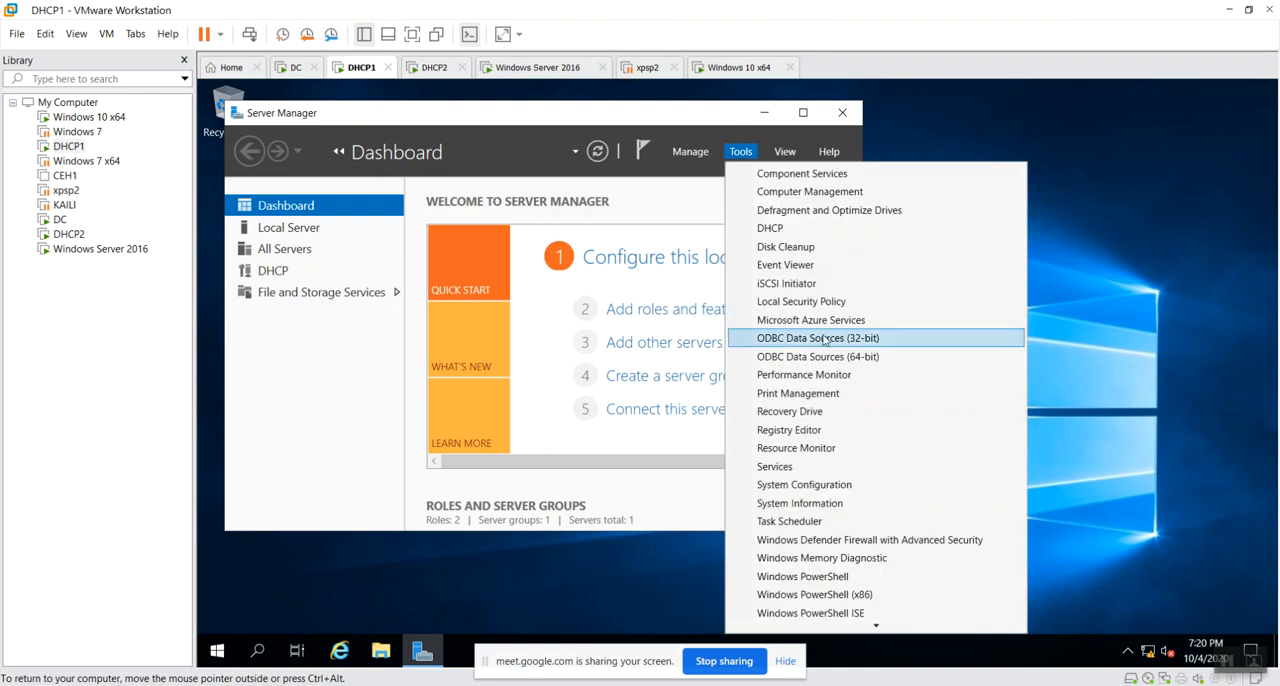
left_click(802, 230)
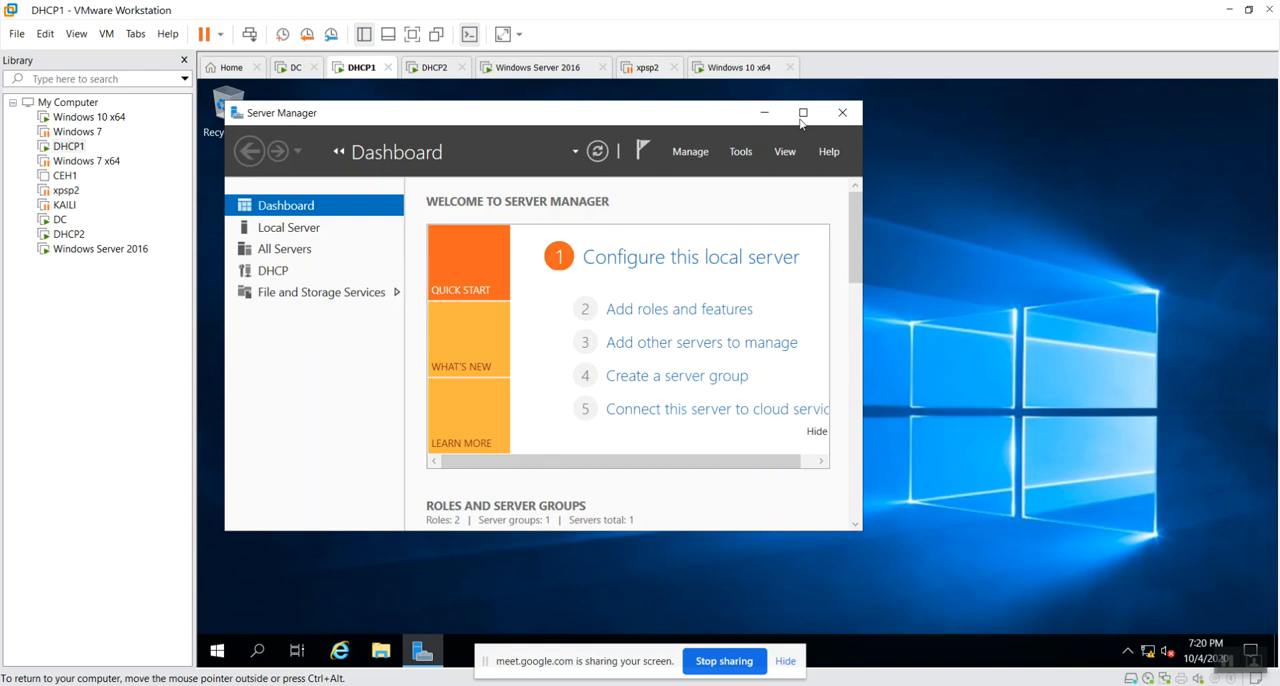
left_click(764, 112)
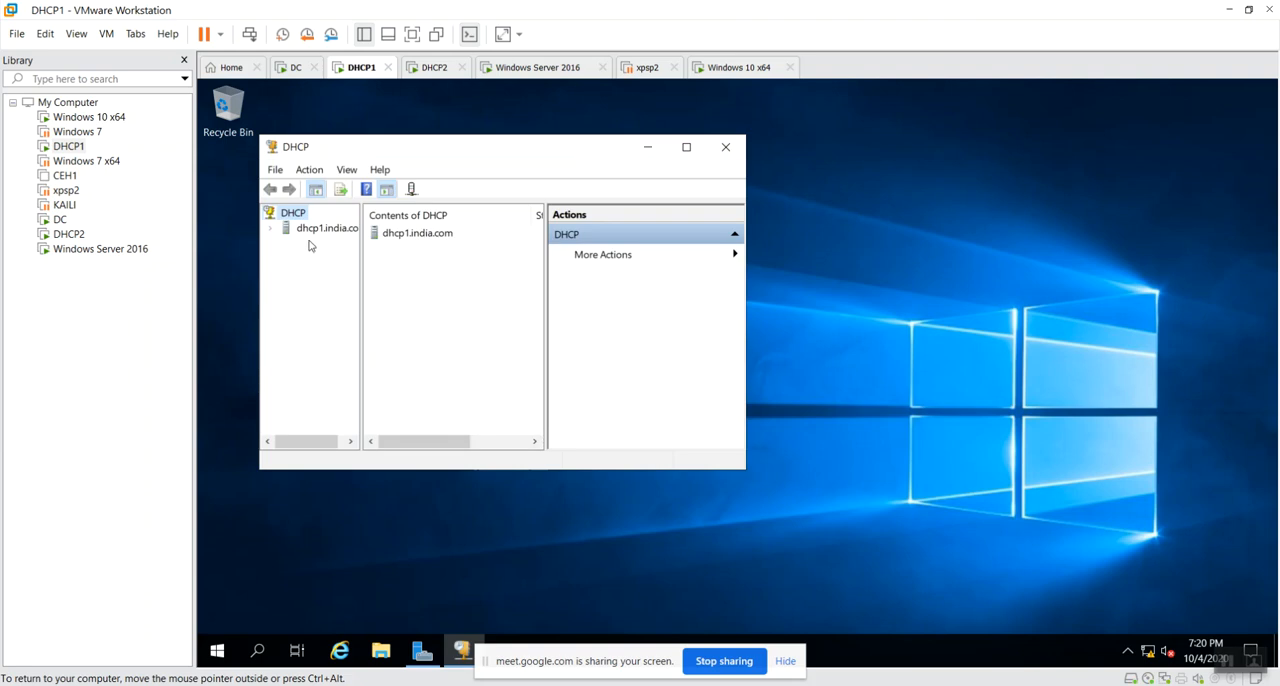
double_click(320, 230)
left_click(320, 243)
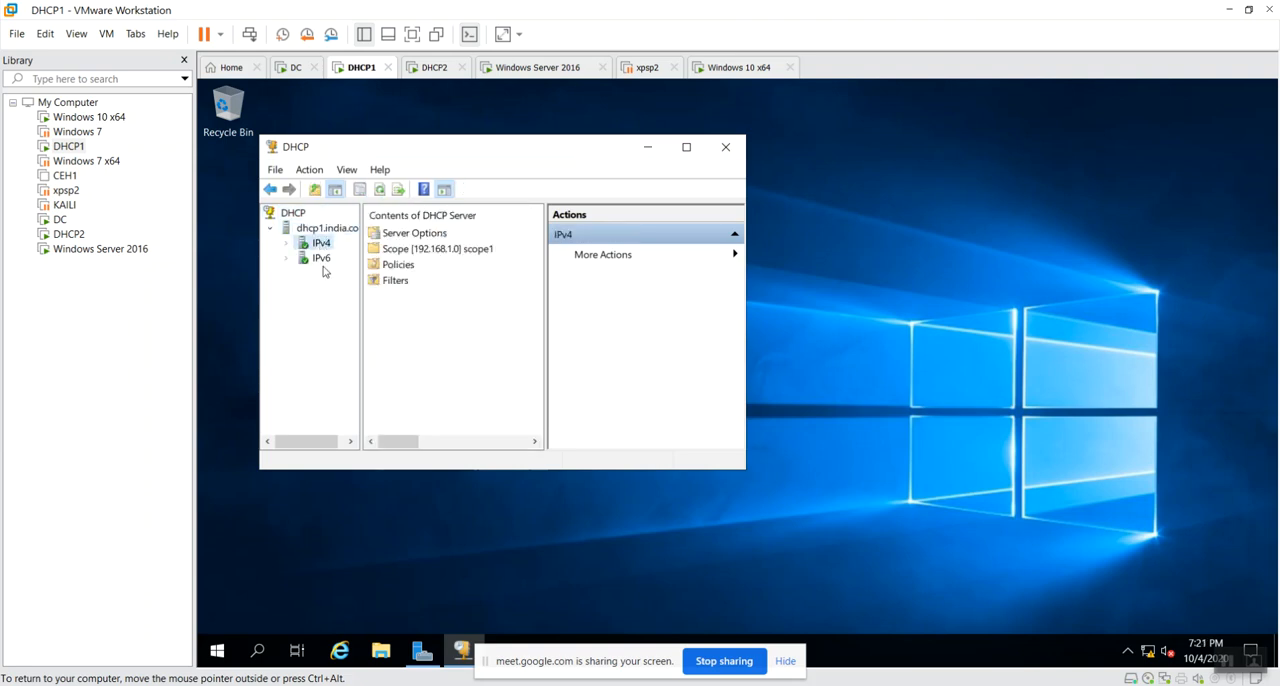
Open scope1 in DHCP1's DHCP console, maximize the window, widen the console tree, and examine the scope's address leases.
left_click(476, 250)
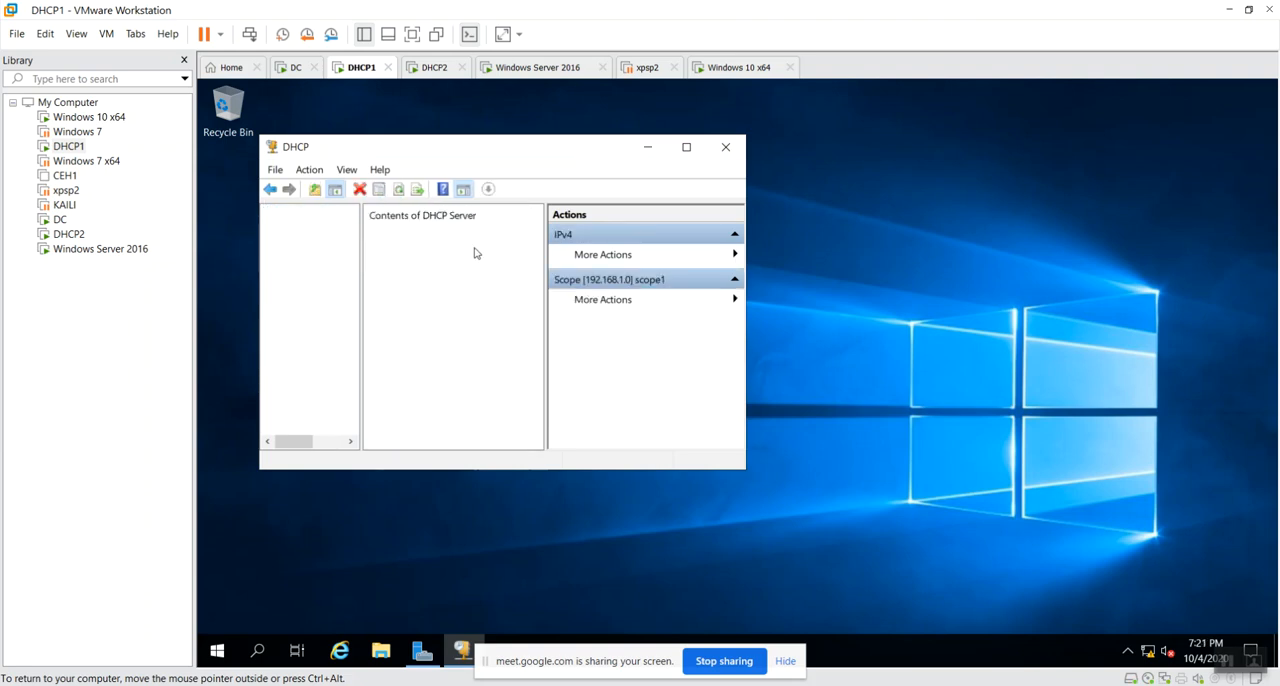
left_click(688, 148)
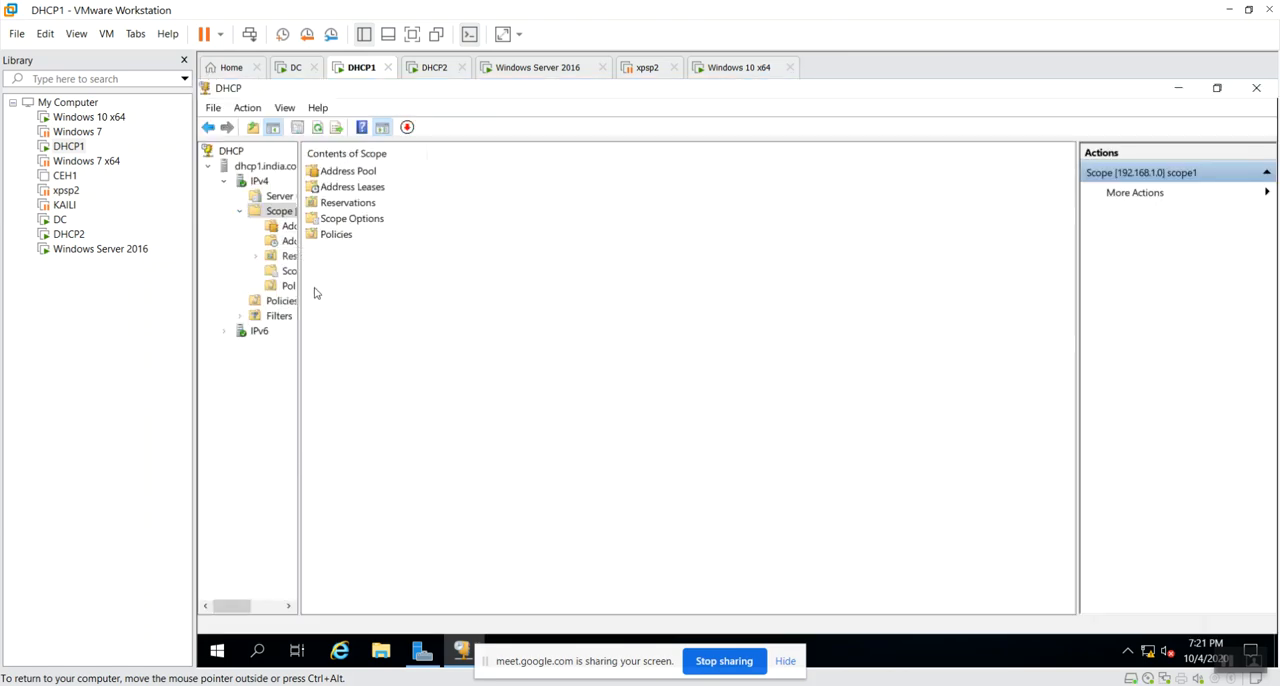
left_click_drag(298, 303, 489, 337)
left_click(318, 227)
left_click(330, 243)
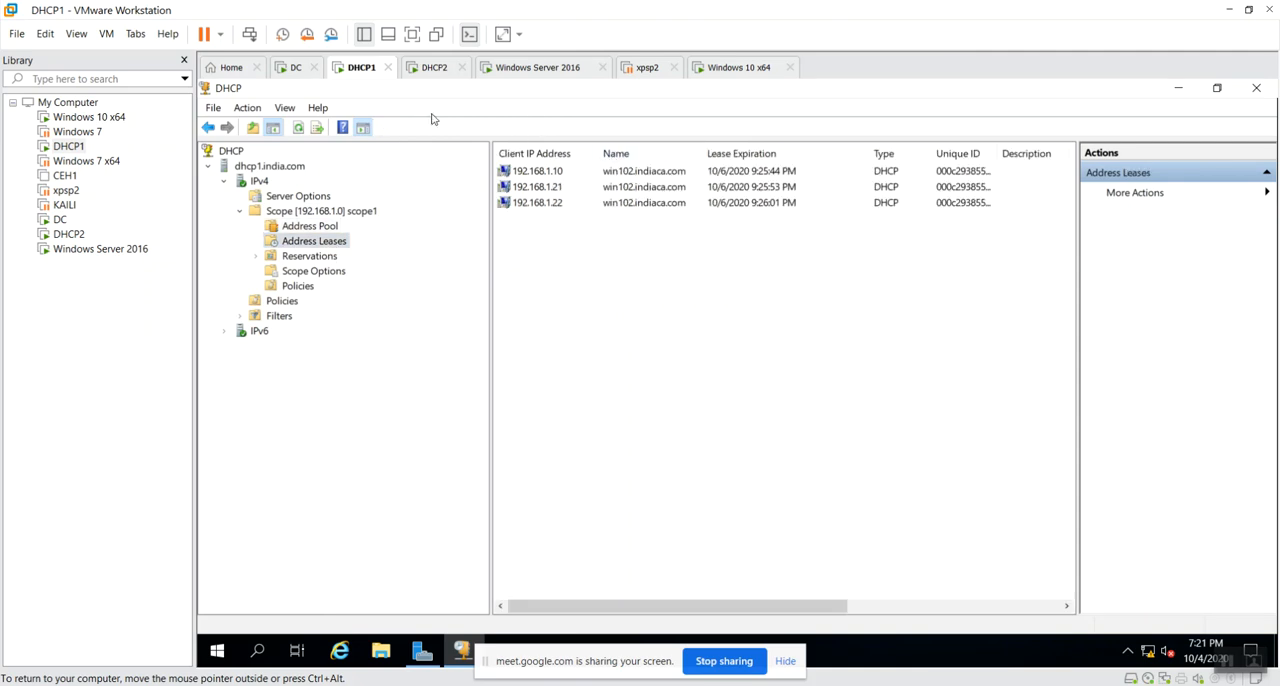
Suspend the DHCP1 virtual machine's guest.
right_click(365, 71)
mouse_move(400, 100)
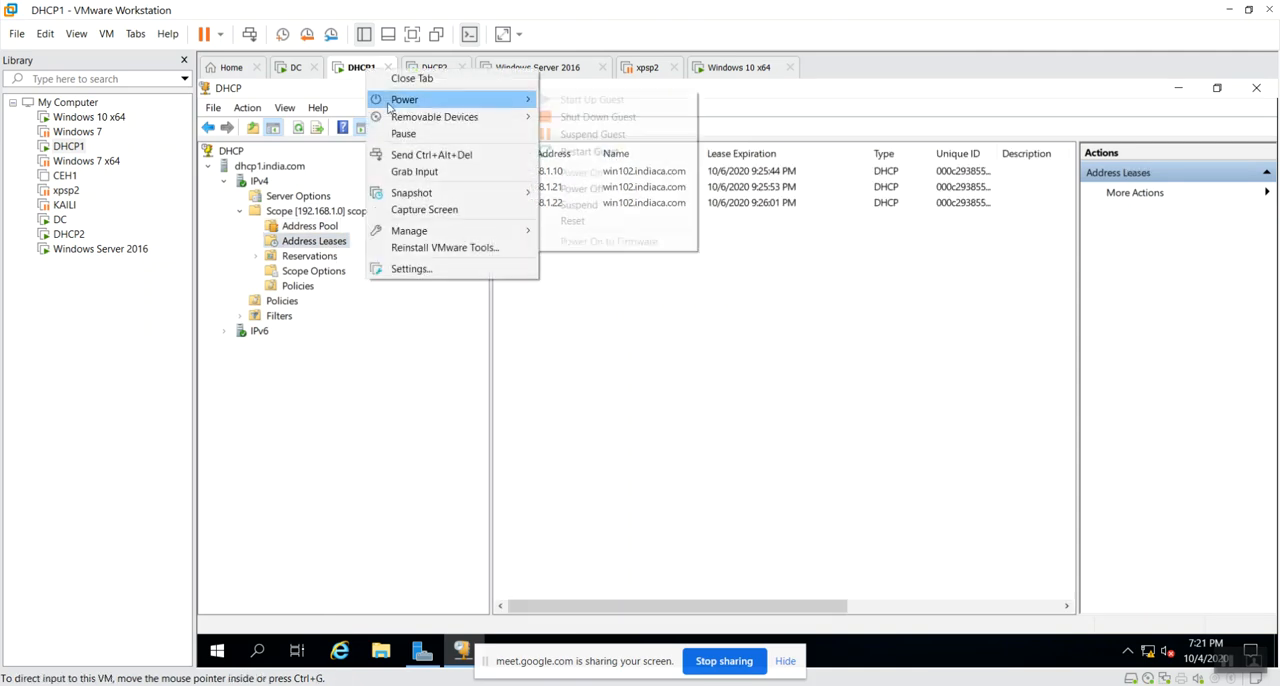
left_click(598, 135)
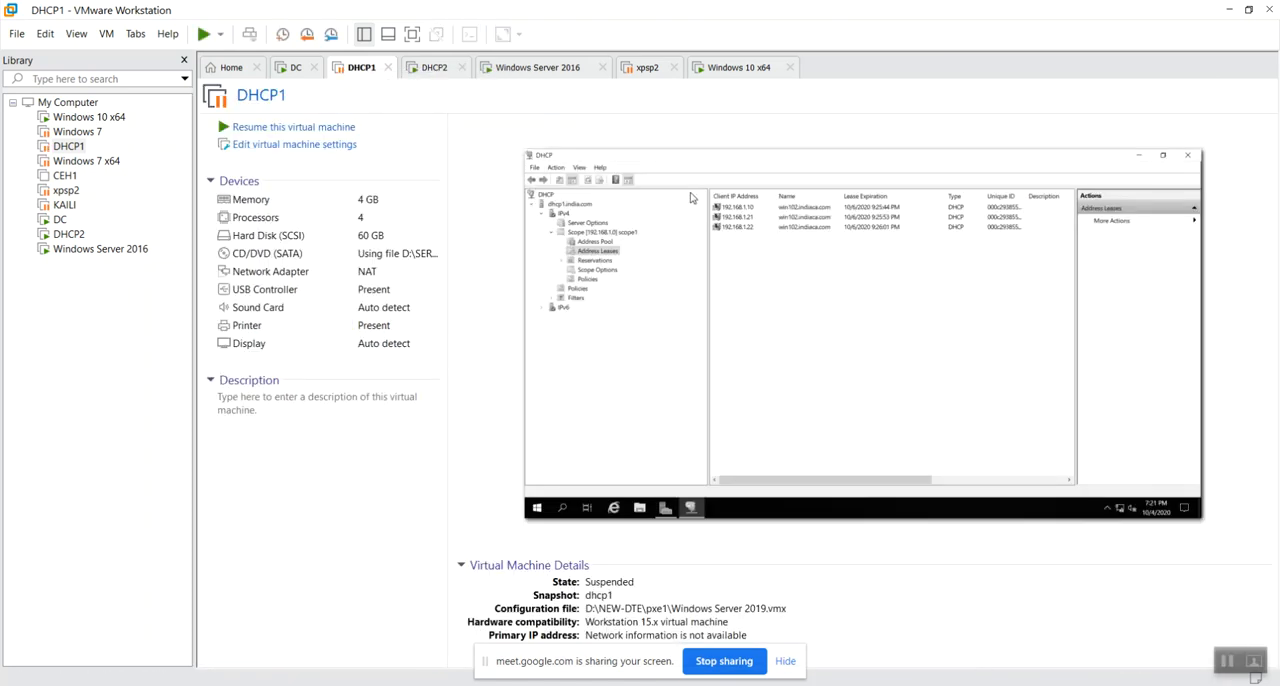
left_click(365, 507)
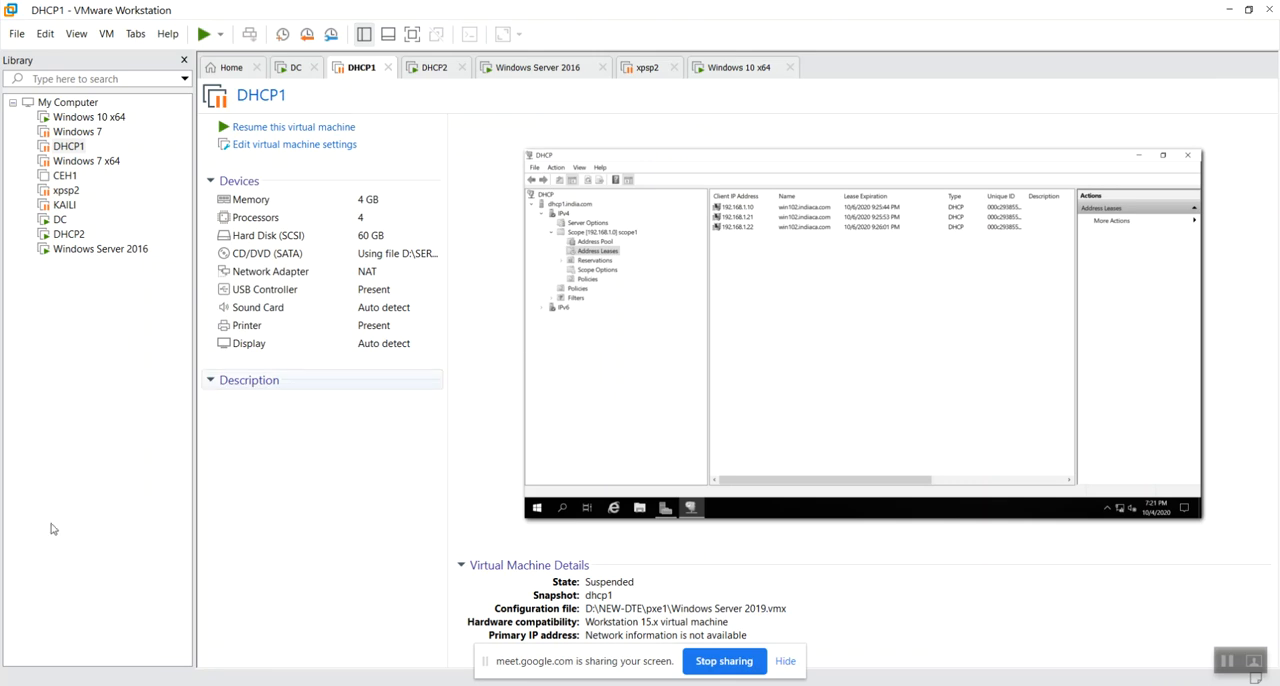
Switch to the DHCP2 virtual machine and open the DHCP console from Server Manager.
left_click(432, 74)
left_click(254, 326)
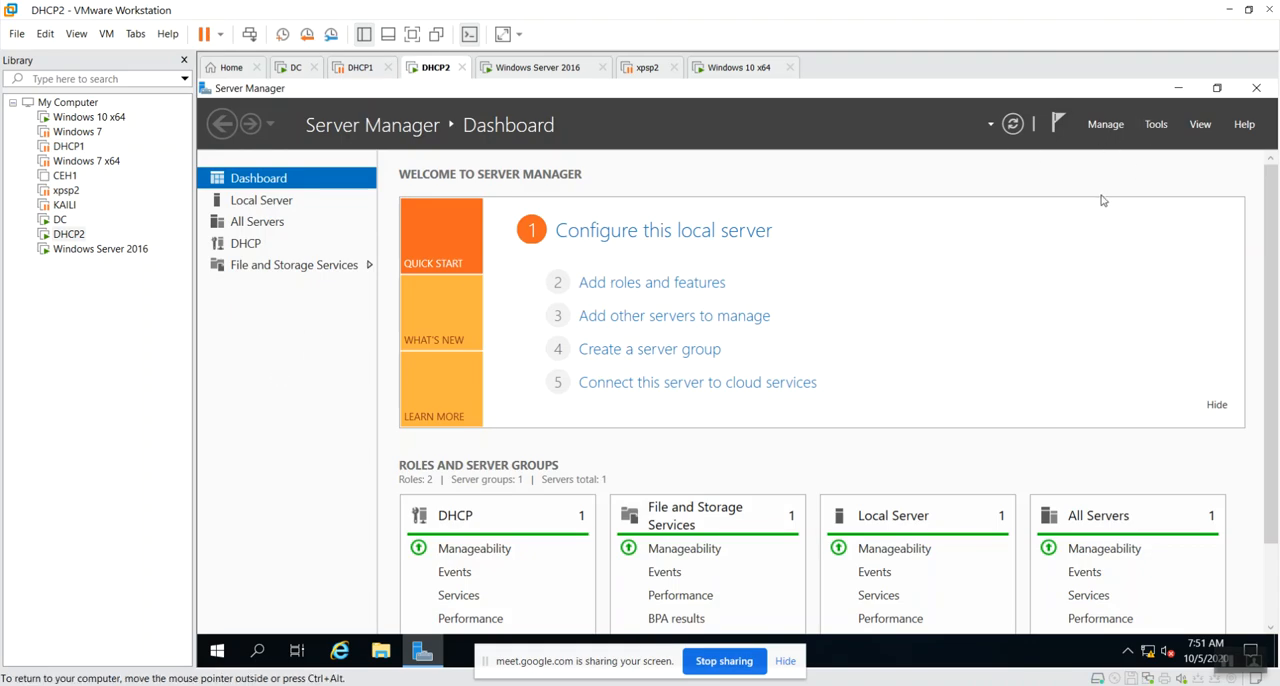
left_click(1068, 202)
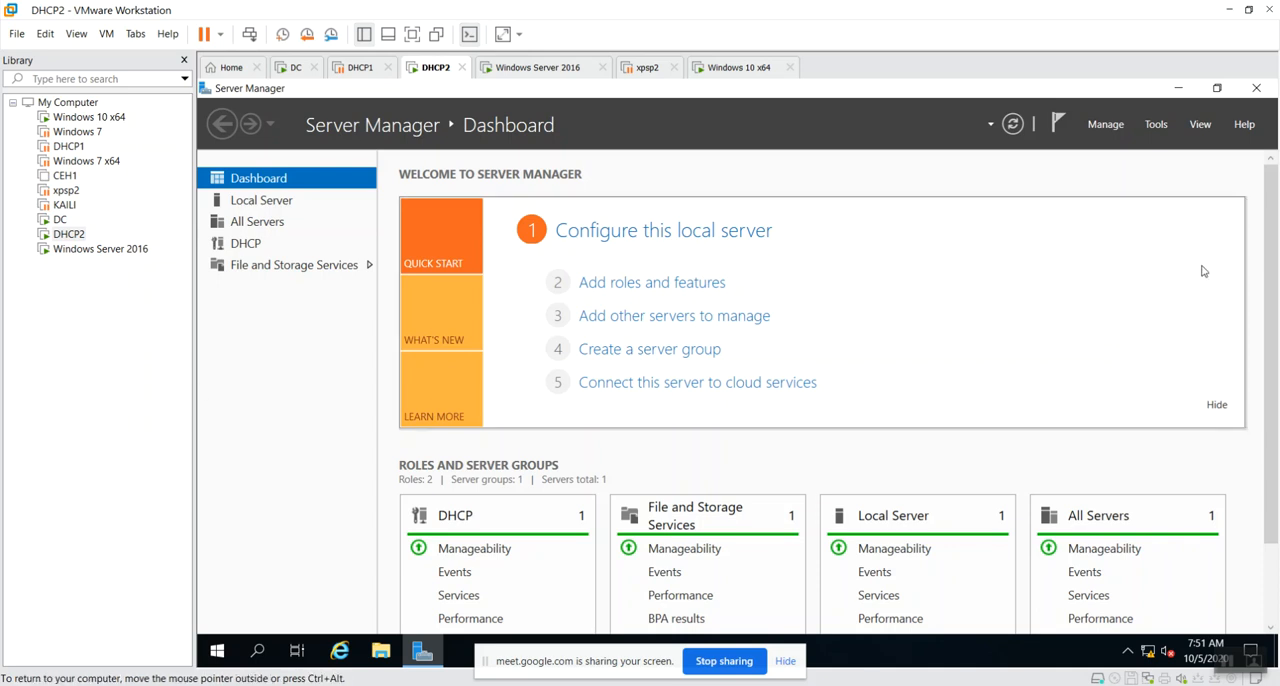
left_click(1155, 125)
left_click(1050, 202)
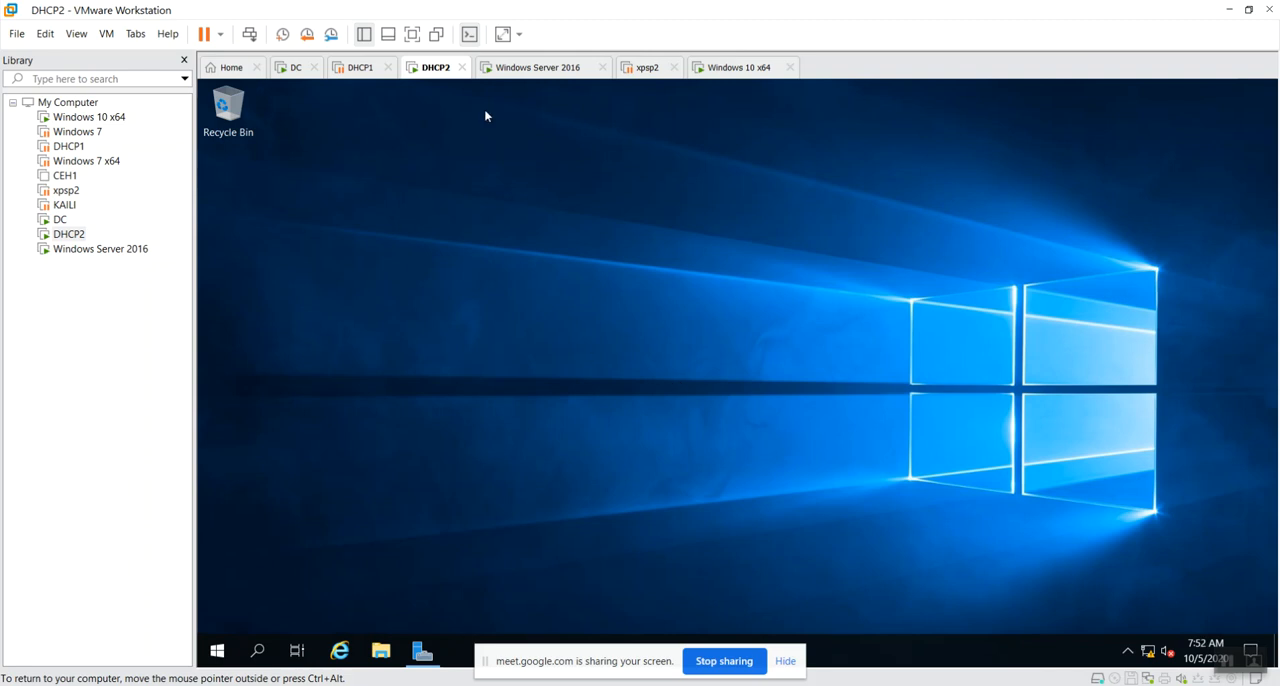
Switch to the Windows Server 2016 virtual machine and close Ethernet0's network connection details.
left_click(358, 68)
left_click(430, 68)
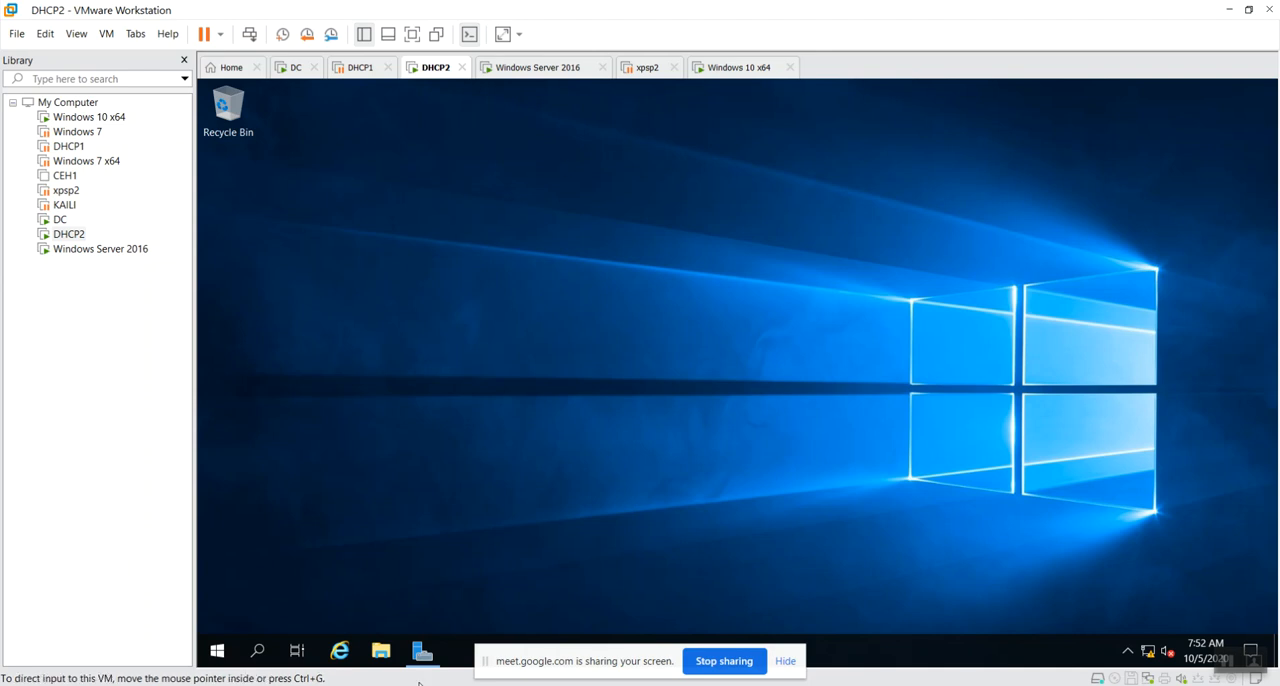
left_click(553, 68)
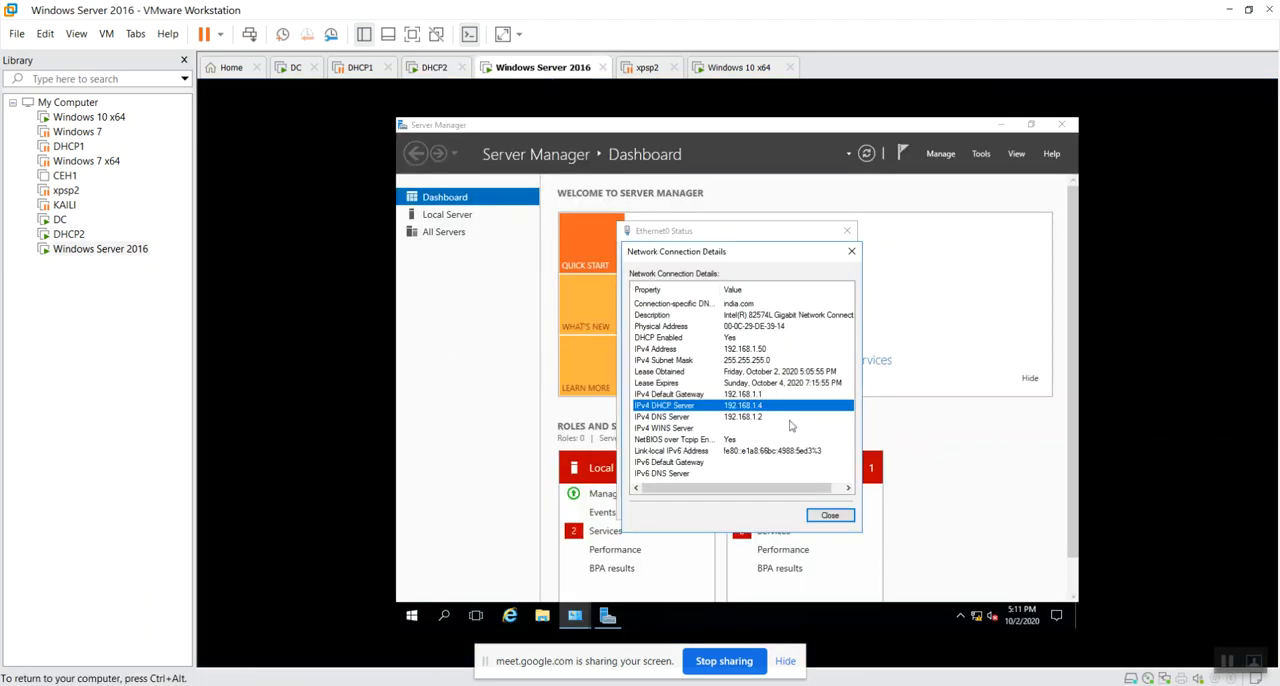
left_click(830, 516)
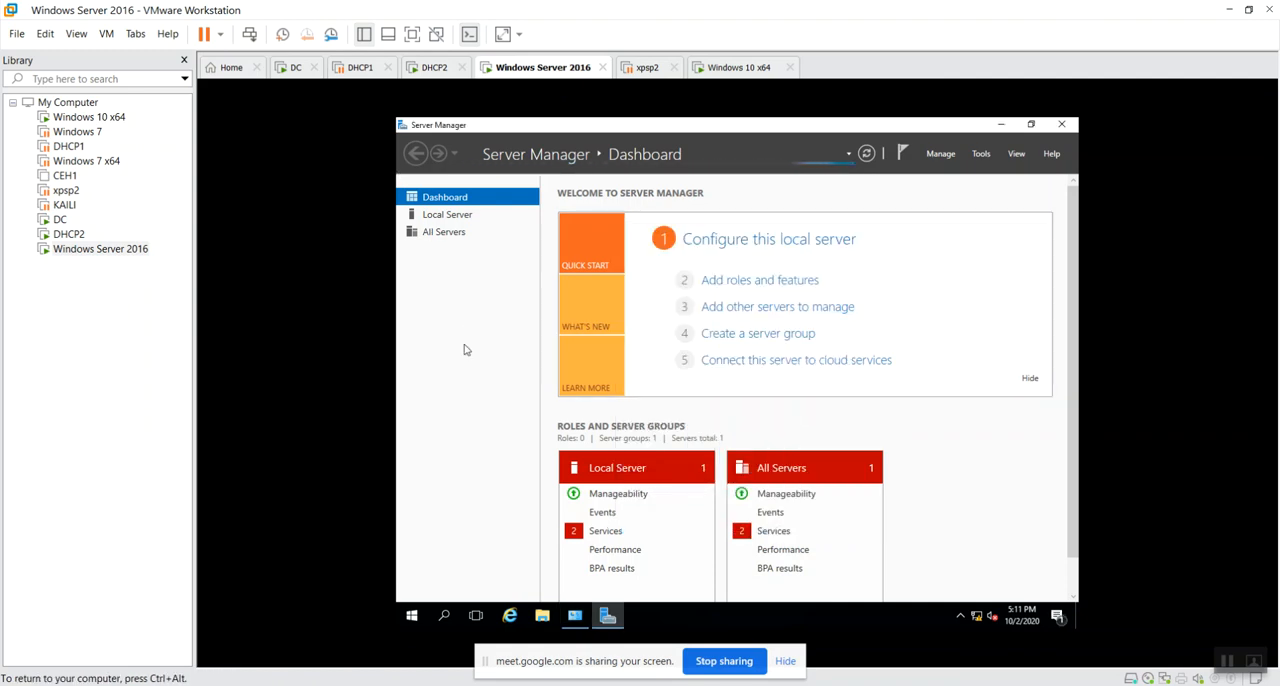
On the Windows 10 x64 virtual machine, disable Ethernet0, Ethernet1 and Ethernet2, and refresh the network connections.
left_click(725, 70)
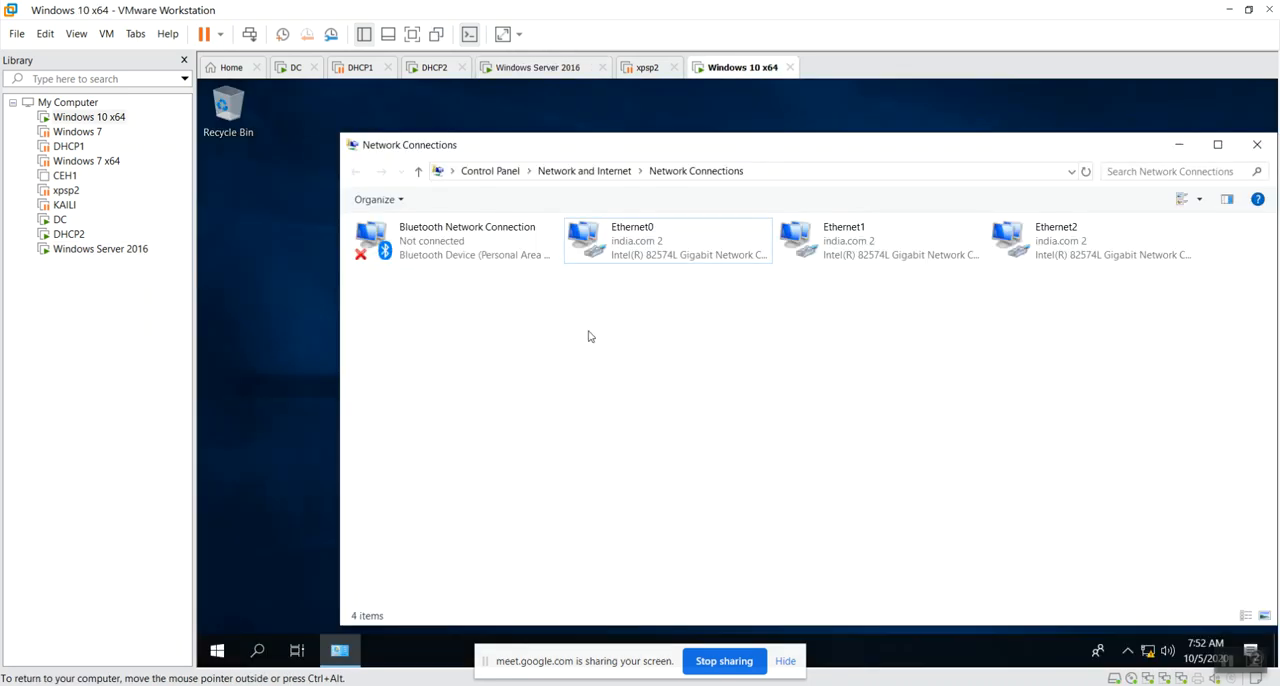
left_click(651, 252)
right_click(650, 248)
left_click(690, 258)
left_click(836, 242)
right_click(834, 236)
left_click(854, 249)
left_click(1030, 236)
right_click(1030, 234)
left_click(1052, 244)
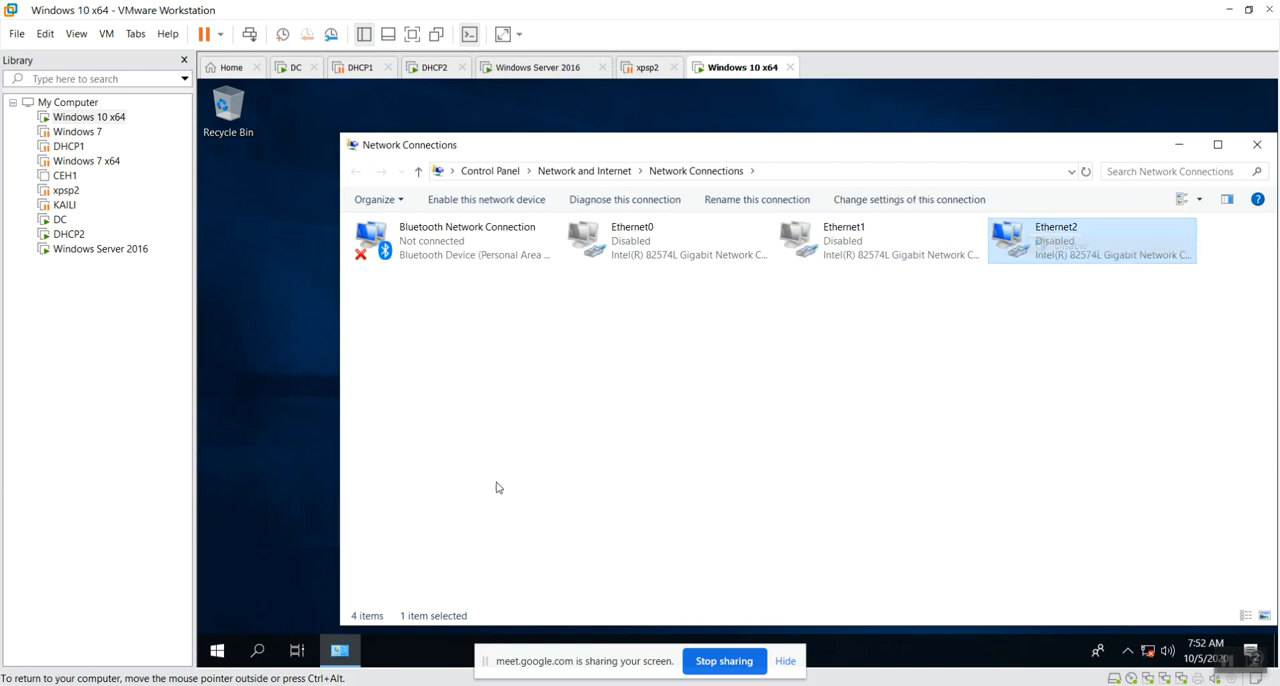
left_click(565, 382)
right_click(563, 380)
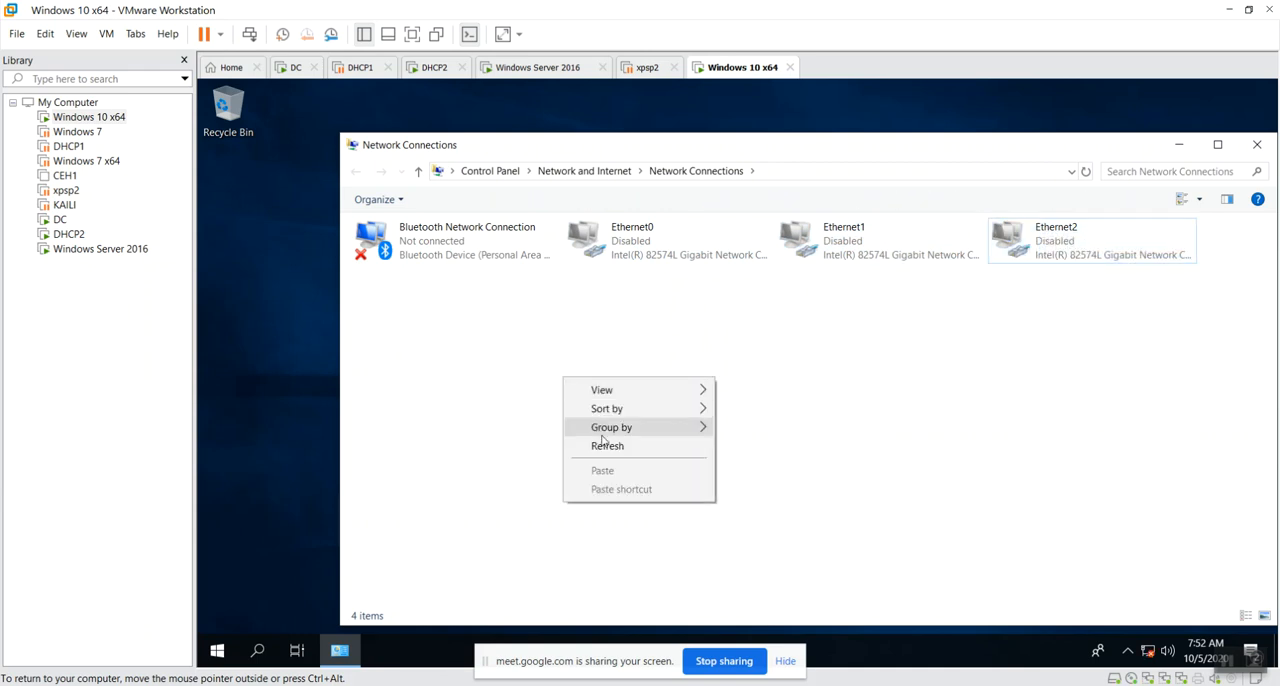
left_click(602, 443)
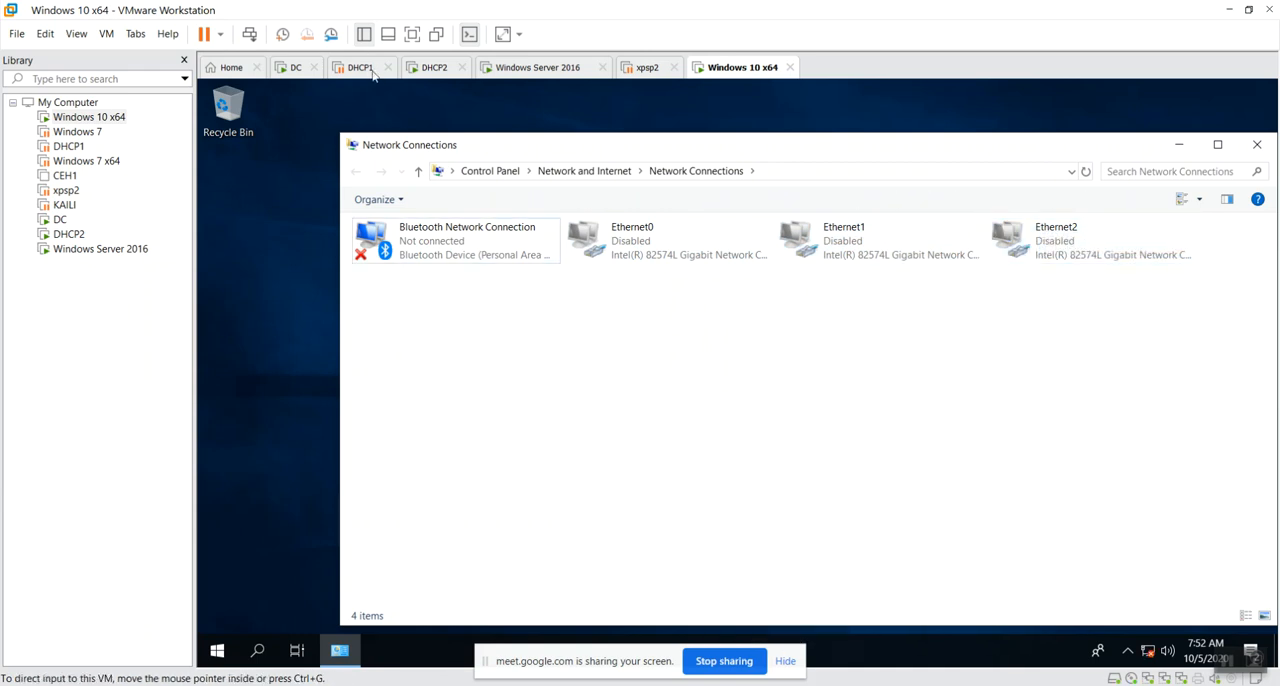
On the DHCP2 virtual machine, expand scope1 under dhcp2.india.com's IPv4 node in a maximized DHCP console, and examine its refreshed address leases.
left_click(430, 67)
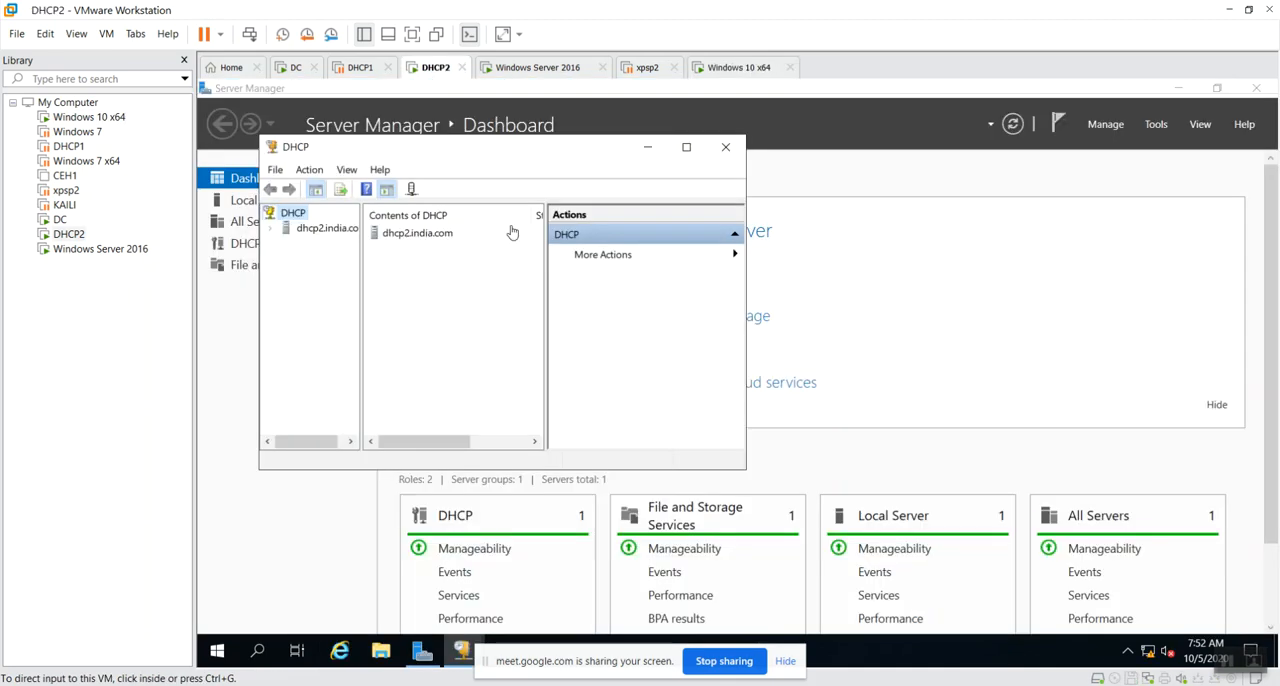
double_click(436, 236)
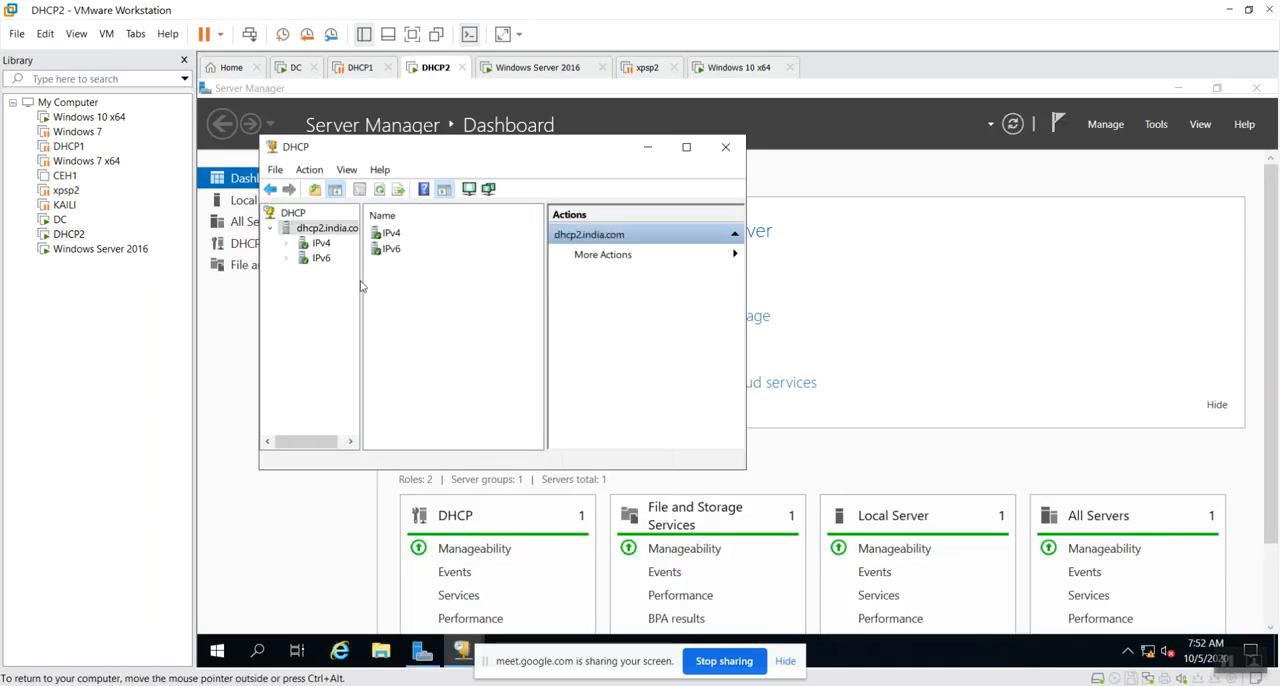
double_click(322, 245)
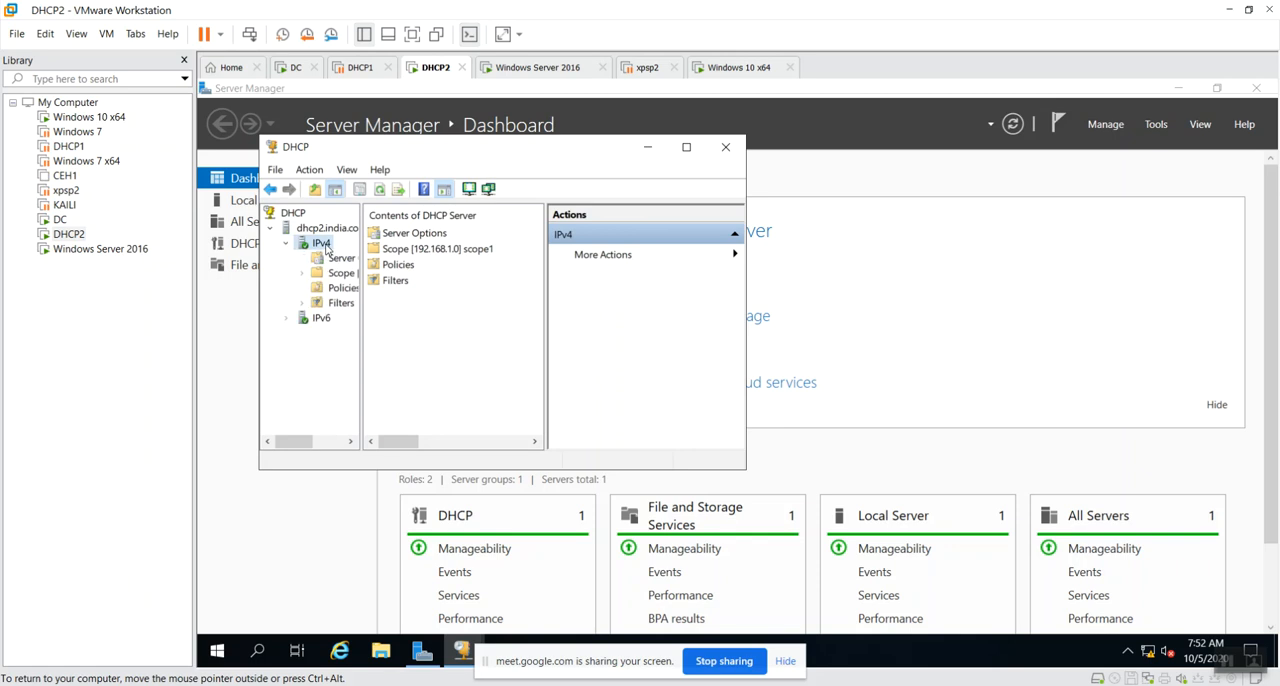
double_click(340, 273)
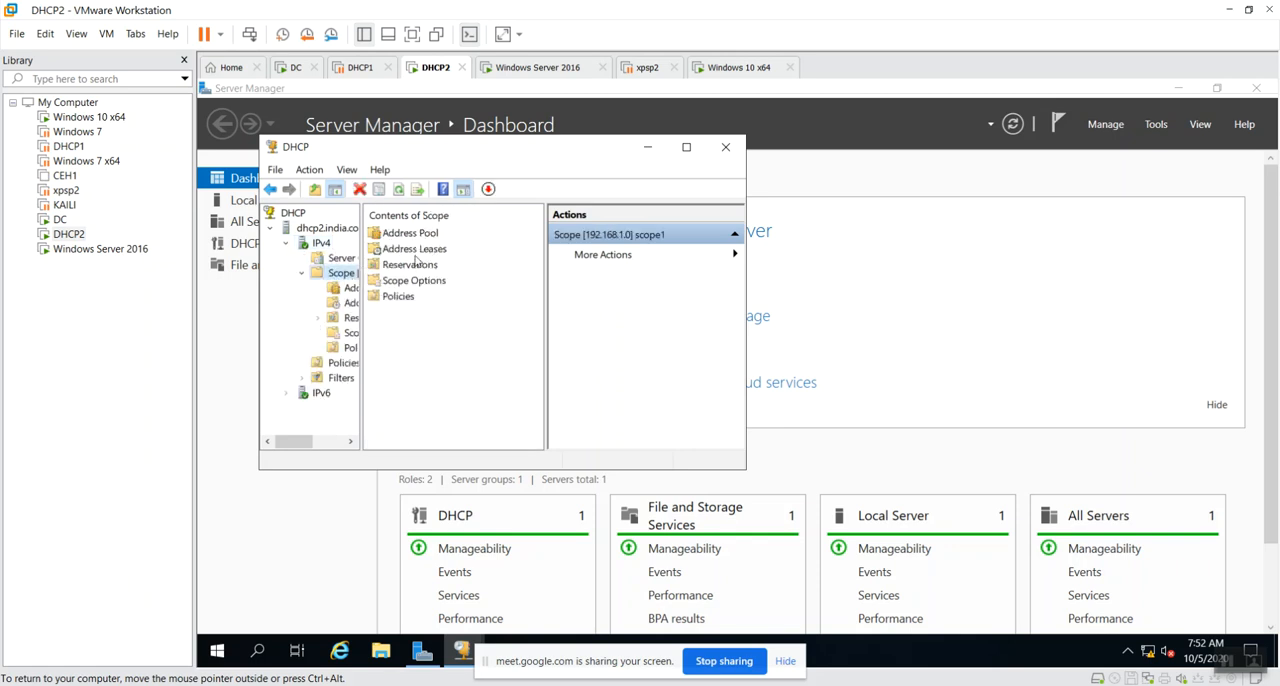
left_click(686, 146)
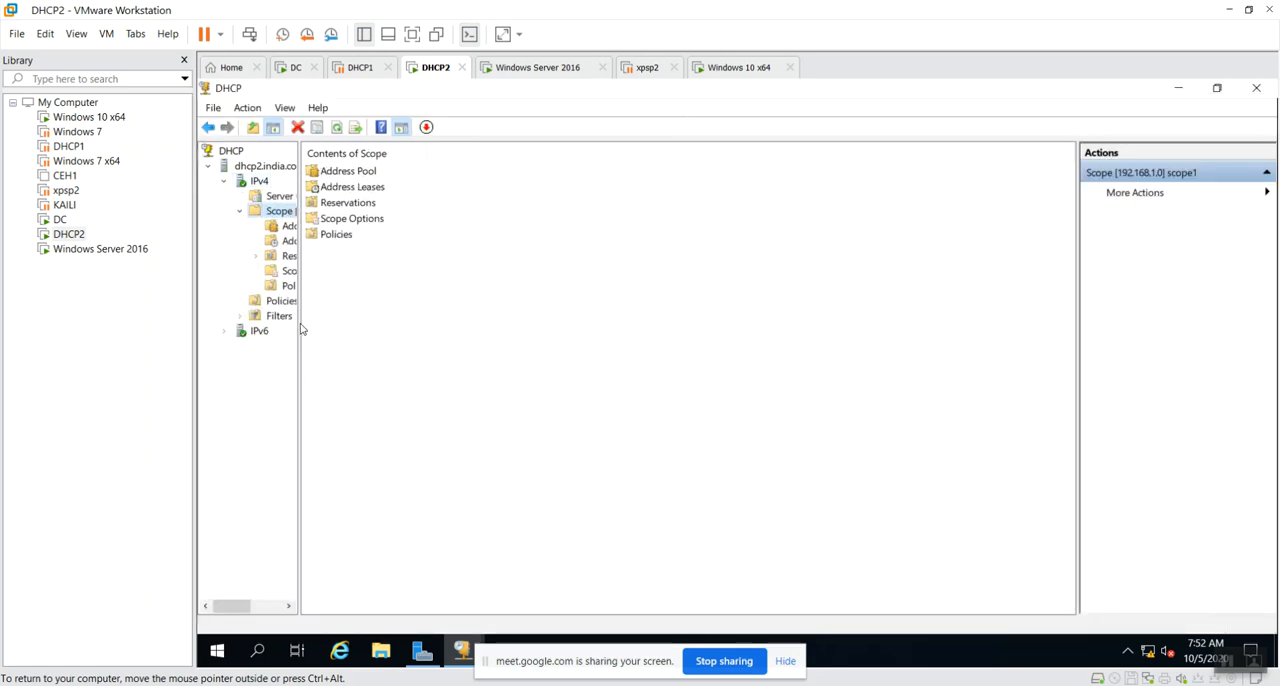
left_click_drag(302, 330, 428, 344)
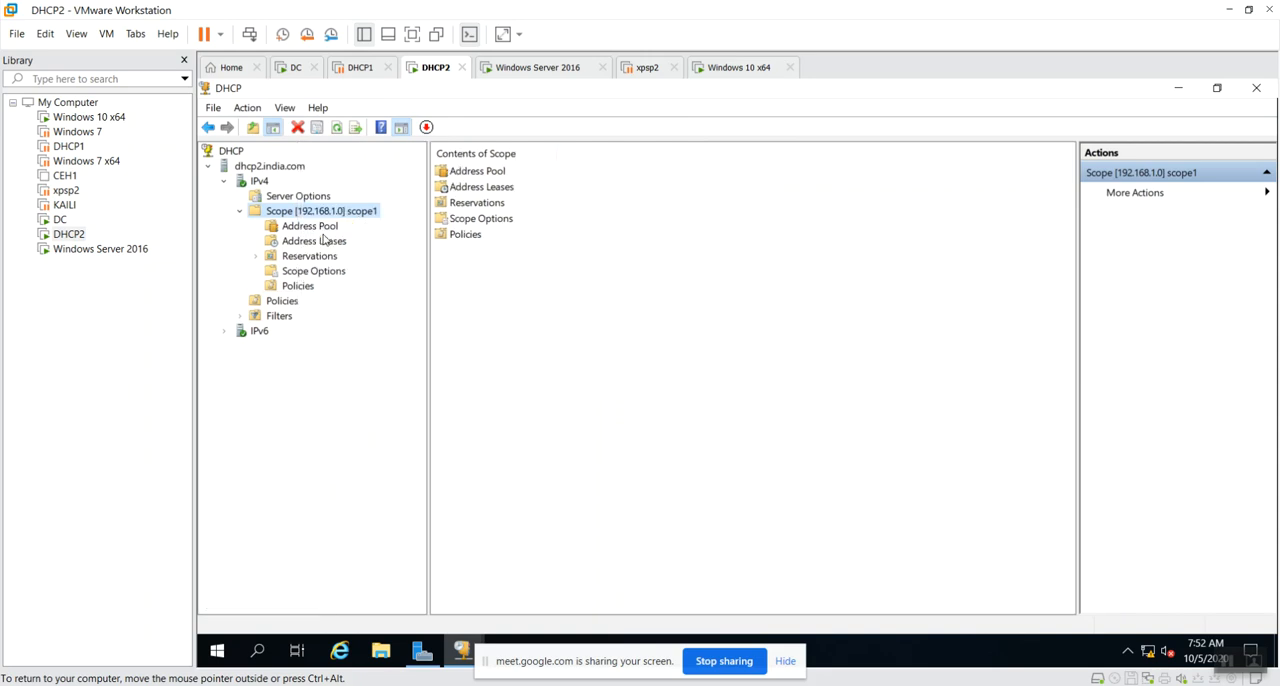
left_click(323, 240)
right_click(514, 250)
left_click(571, 259)
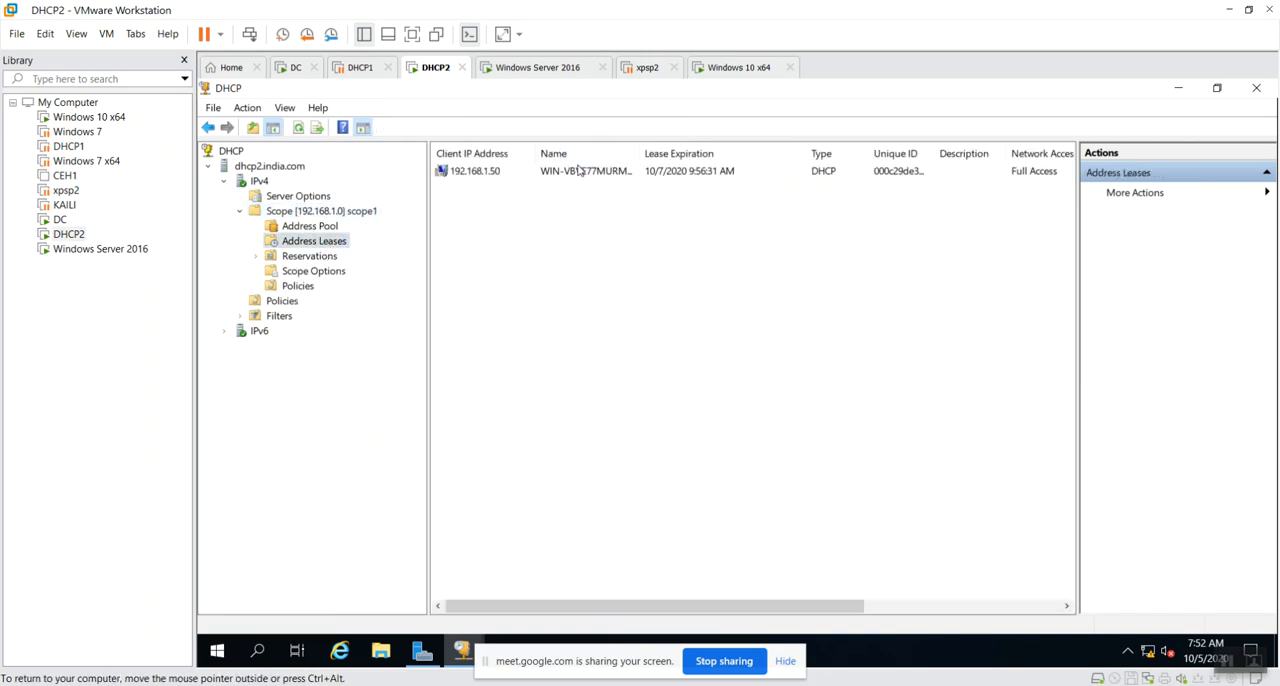
Return to the Windows 10 x64 virtual machine, enable Ethernet0, Ethernet1 and Ethernet2, and refresh the network connections.
left_click(578, 68)
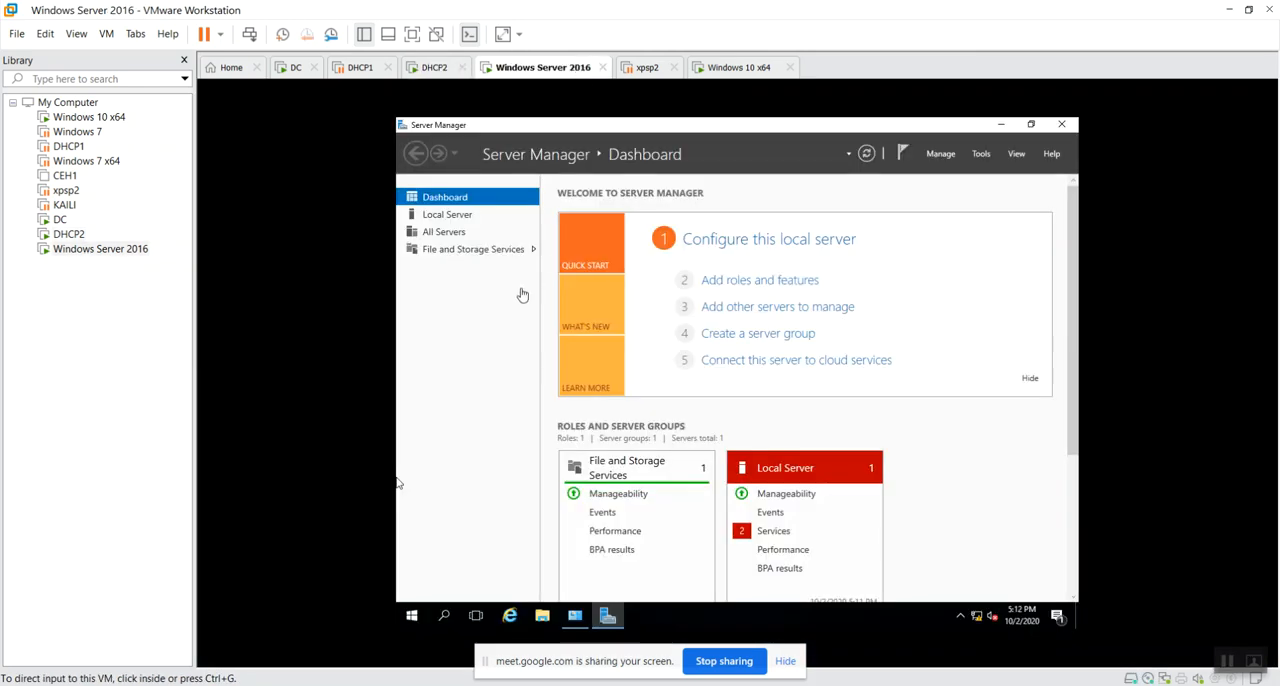
left_click(718, 70)
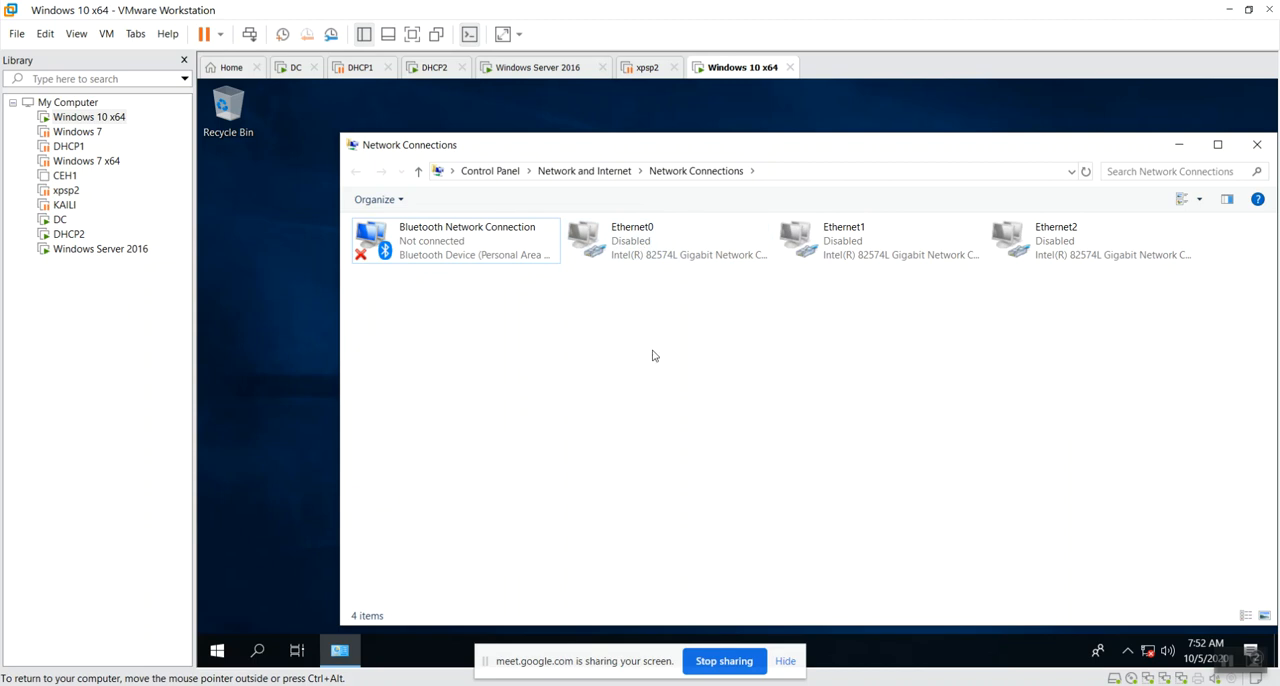
right_click(624, 348)
left_click(632, 240)
double_click(632, 240)
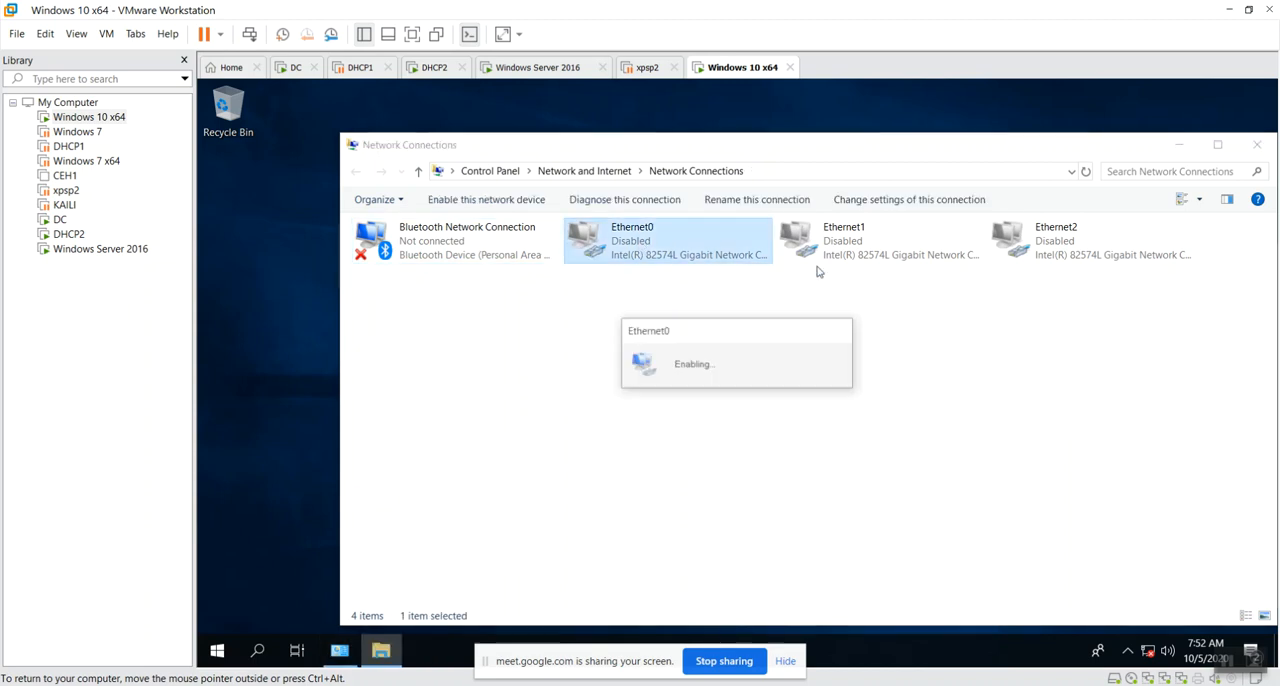
left_click(886, 255)
double_click(886, 255)
double_click(1064, 250)
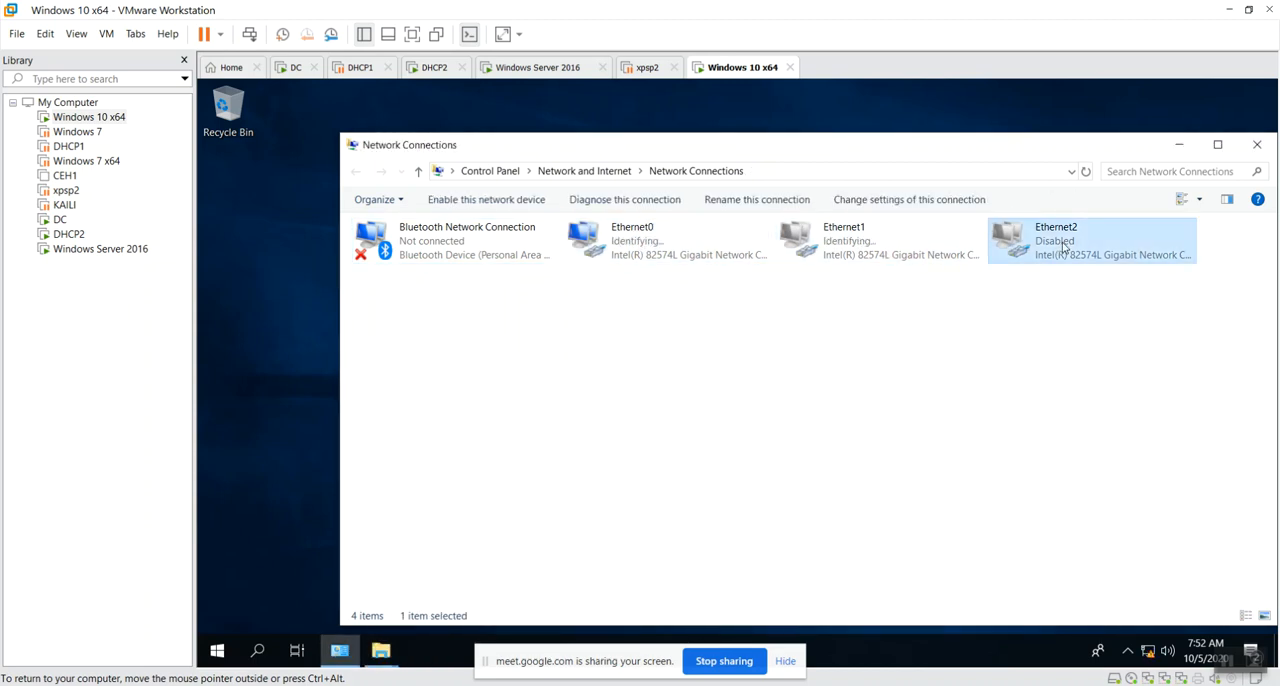
right_click(593, 387)
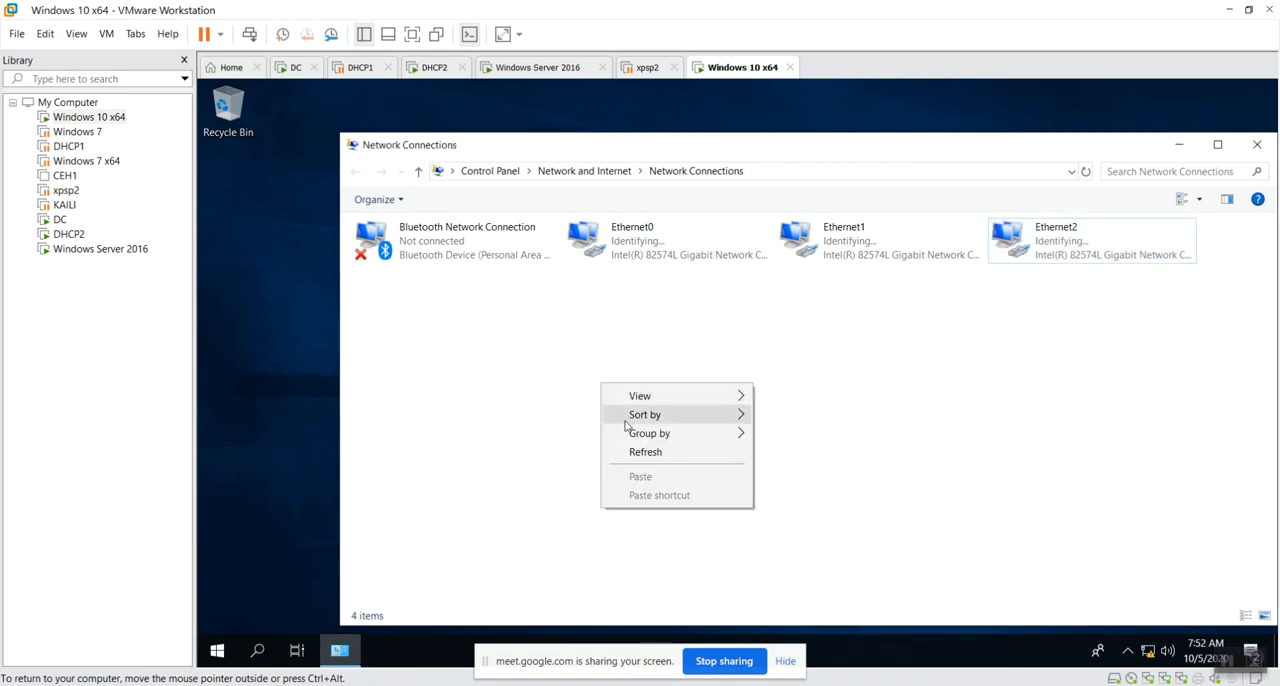
left_click(634, 449)
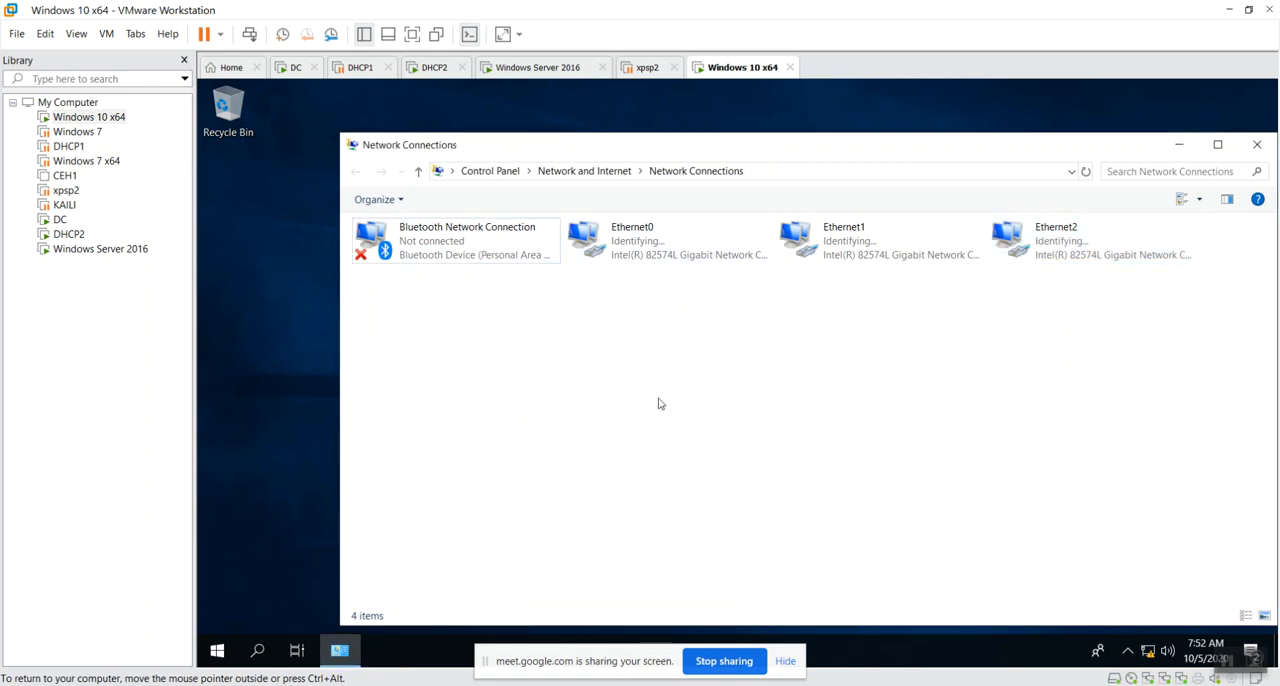
Examine Ethernet0's status and network connection details, and close both dialogs.
double_click(660, 250)
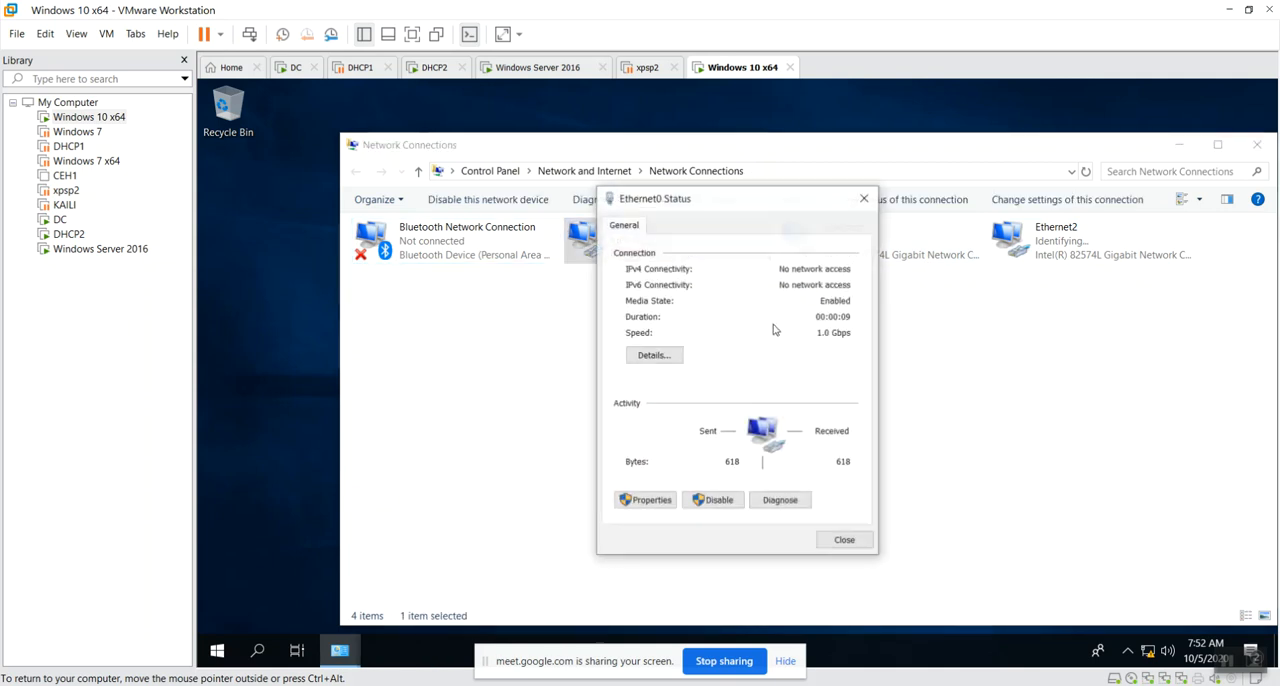
left_click(652, 356)
left_click(880, 549)
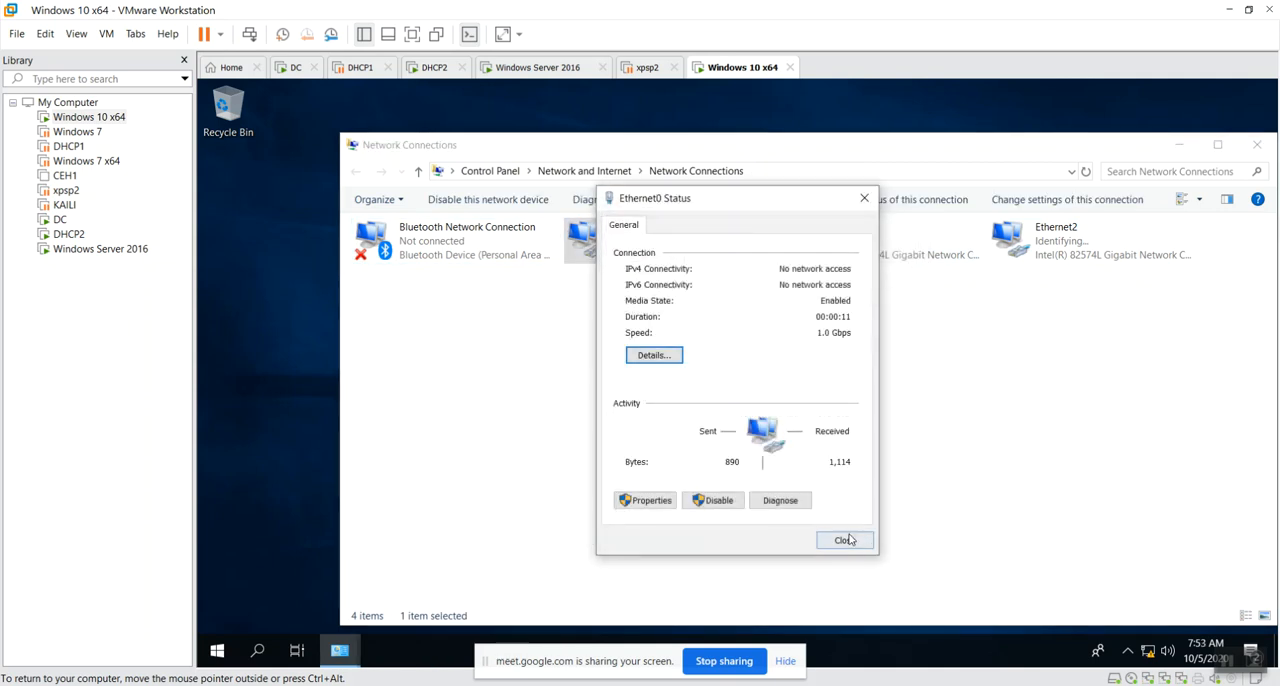
left_click(845, 537)
left_click(849, 503)
Refresh Network Connections repeatedly and check the network status of Ethernet0, Ethernet1 and Ethernet2.
left_click(918, 228)
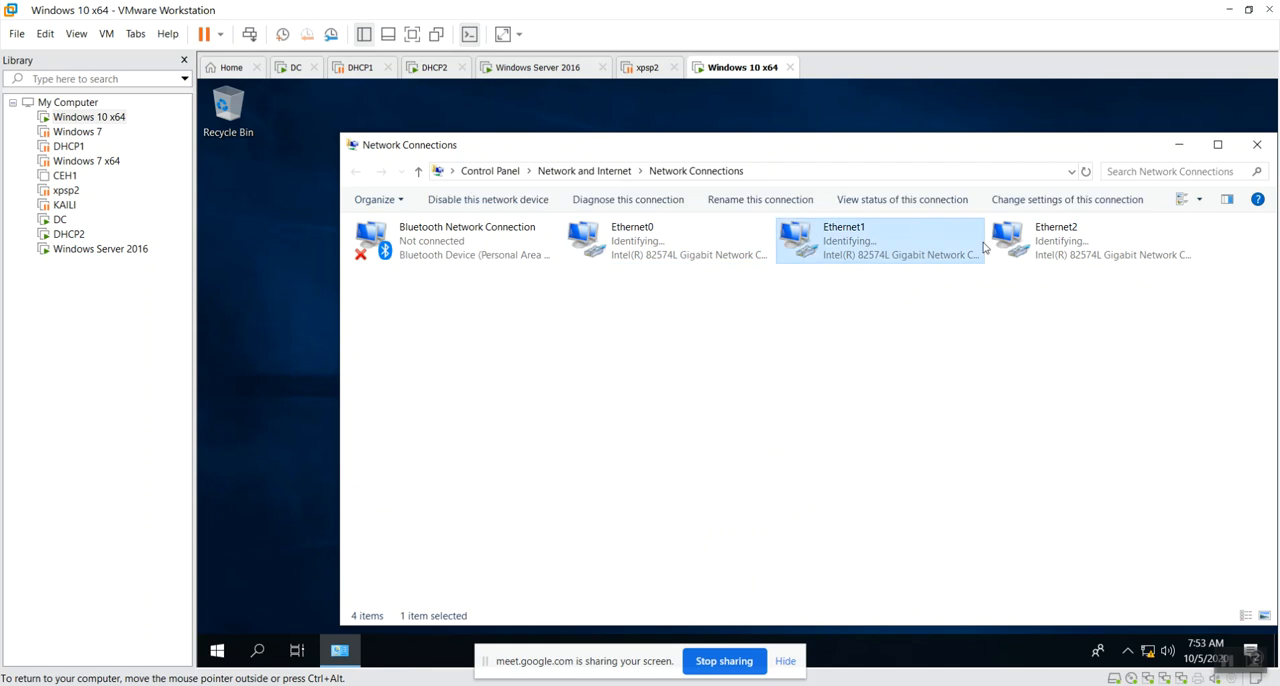
left_click(1040, 258)
right_click(642, 437)
left_click(688, 505)
right_click(553, 359)
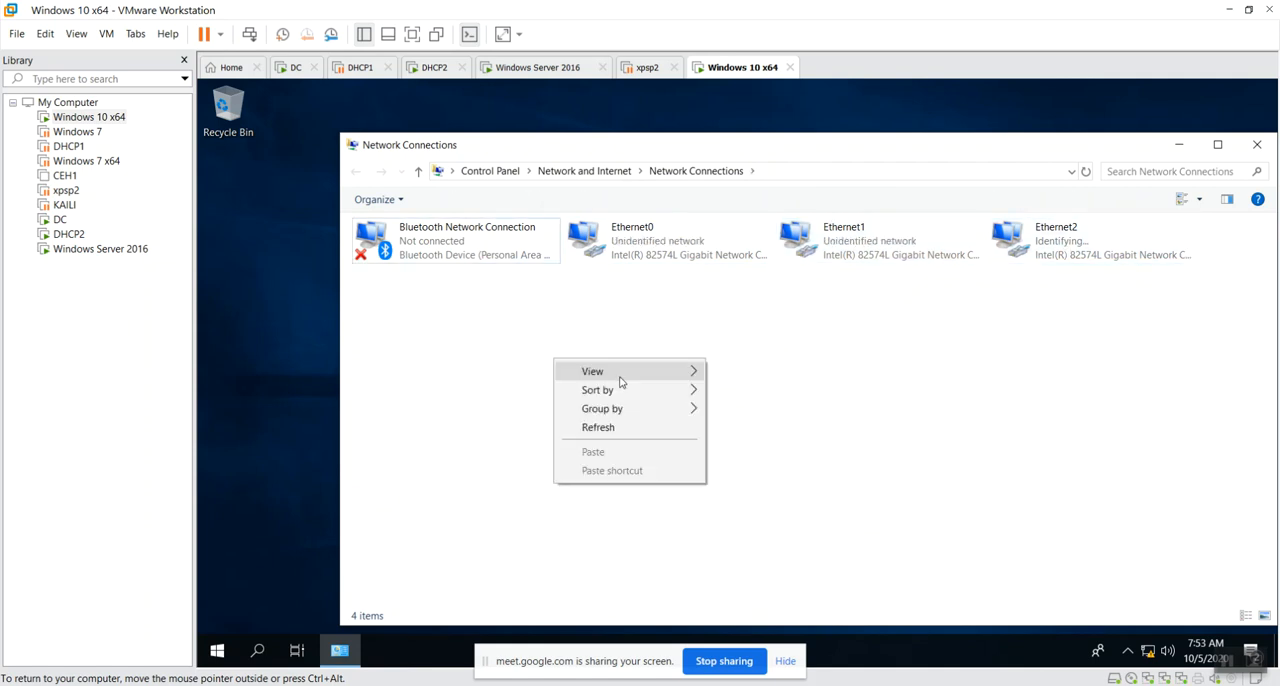
left_click(590, 423)
right_click(684, 394)
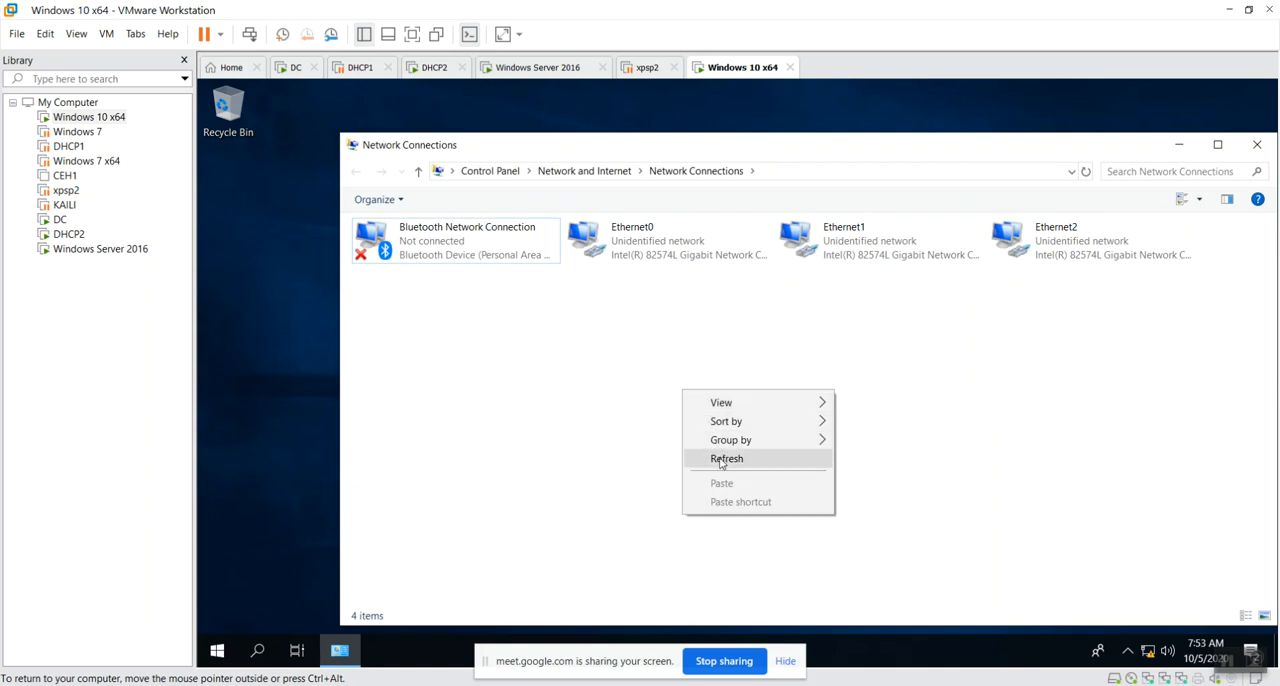
left_click(700, 457)
right_click(564, 382)
left_click(617, 448)
right_click(516, 372)
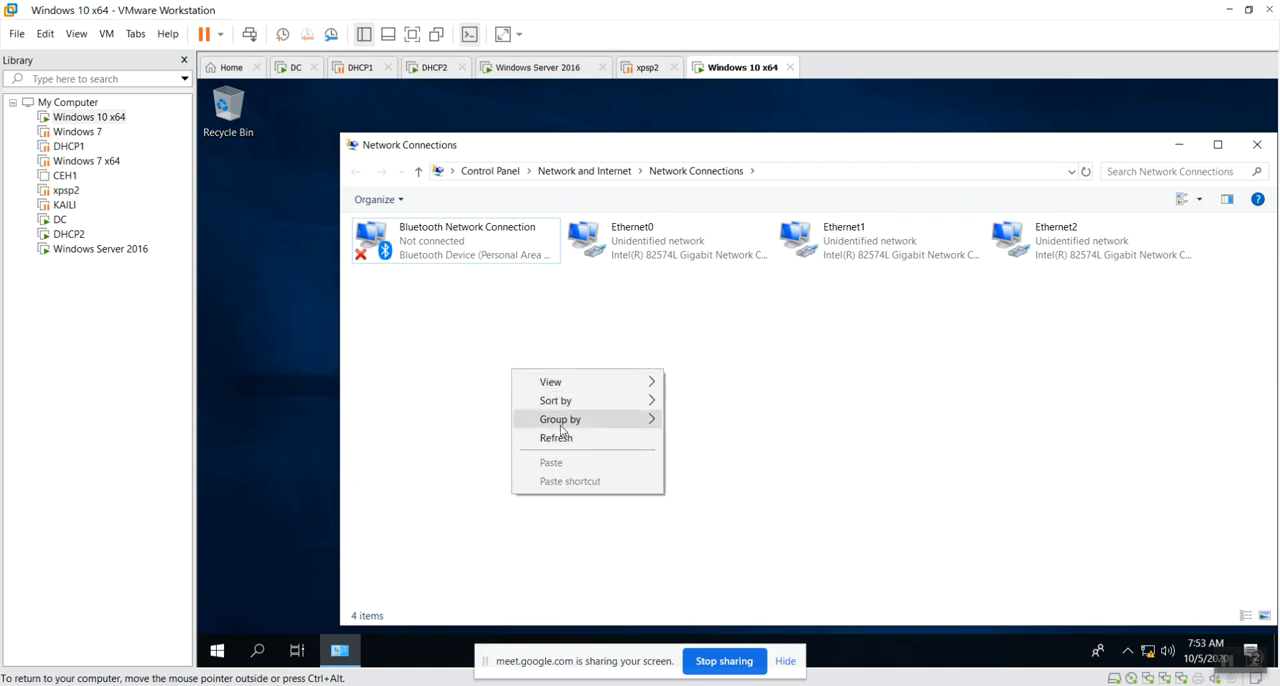
left_click(552, 438)
right_click(499, 348)
left_click(550, 414)
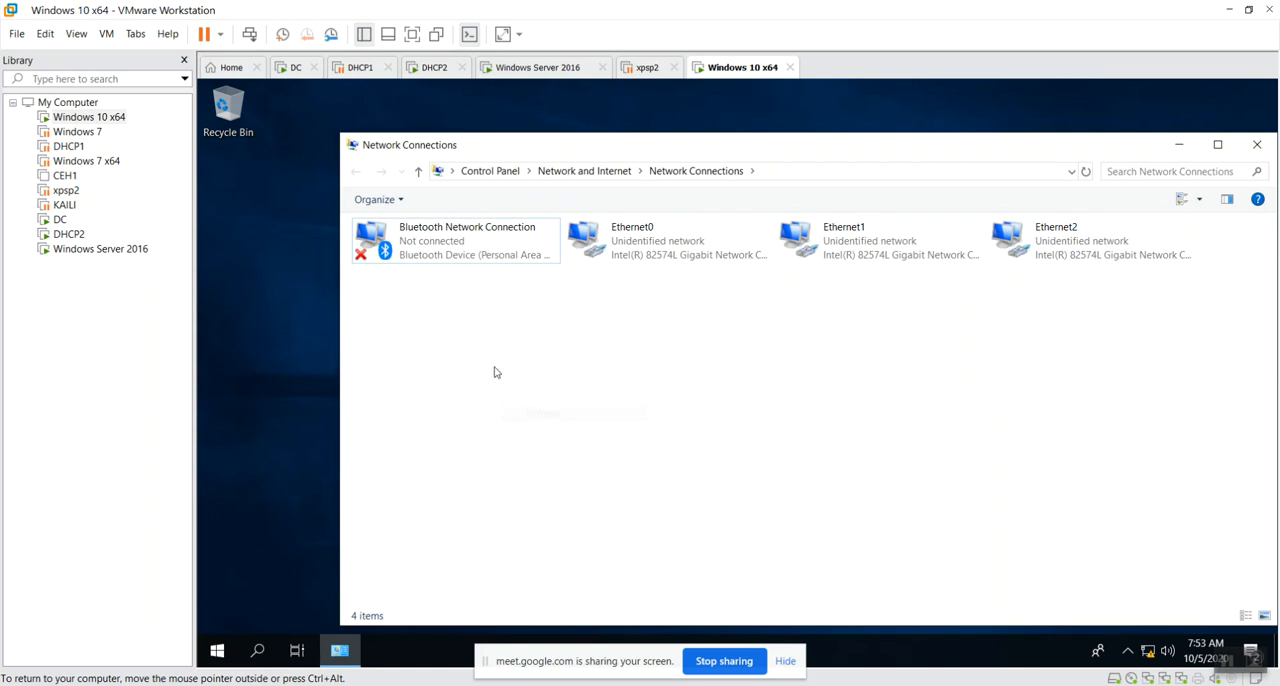
Examine the network connection details of Ethernet0, Ethernet1 and Ethernet2, closing each adapter's dialogs.
double_click(640, 240)
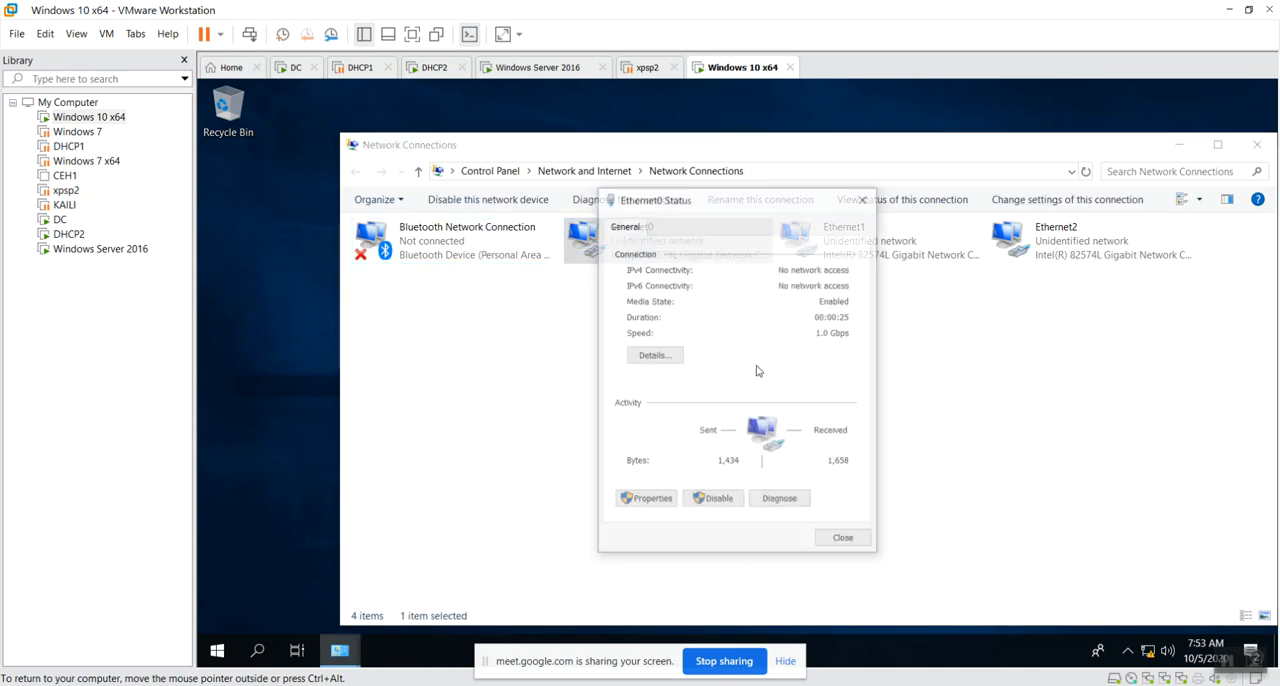
left_click(655, 357)
left_click(908, 223)
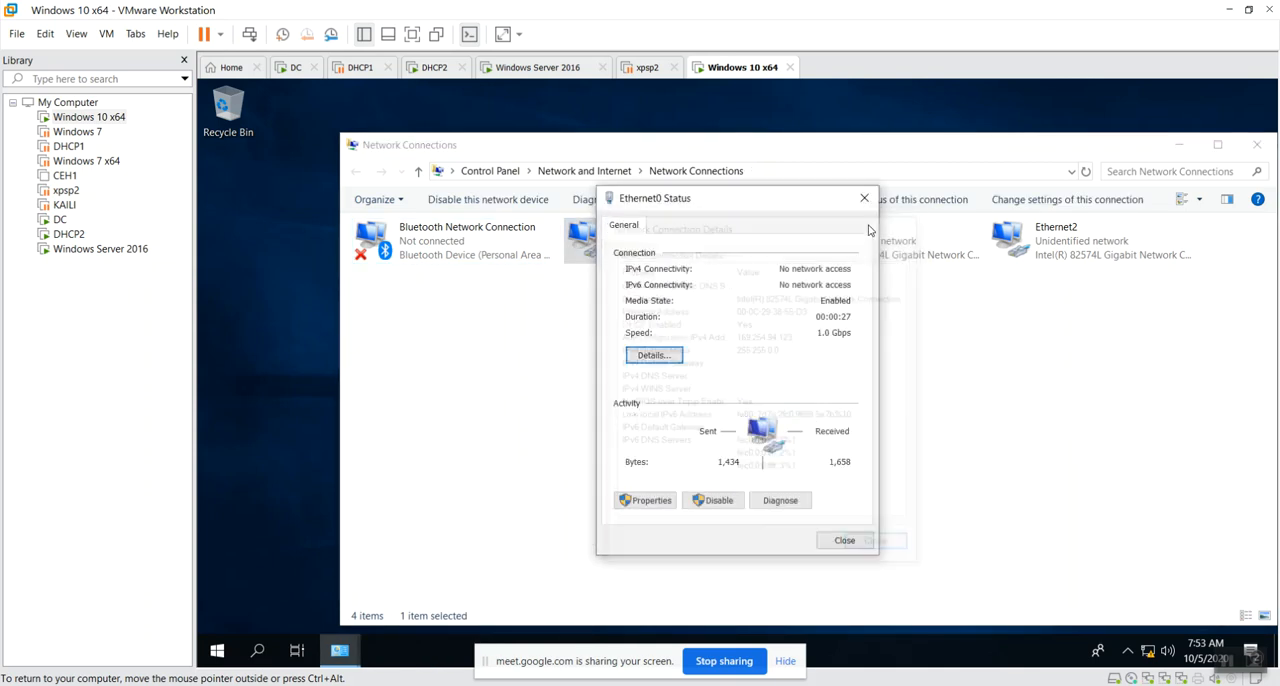
left_click(864, 198)
double_click(845, 250)
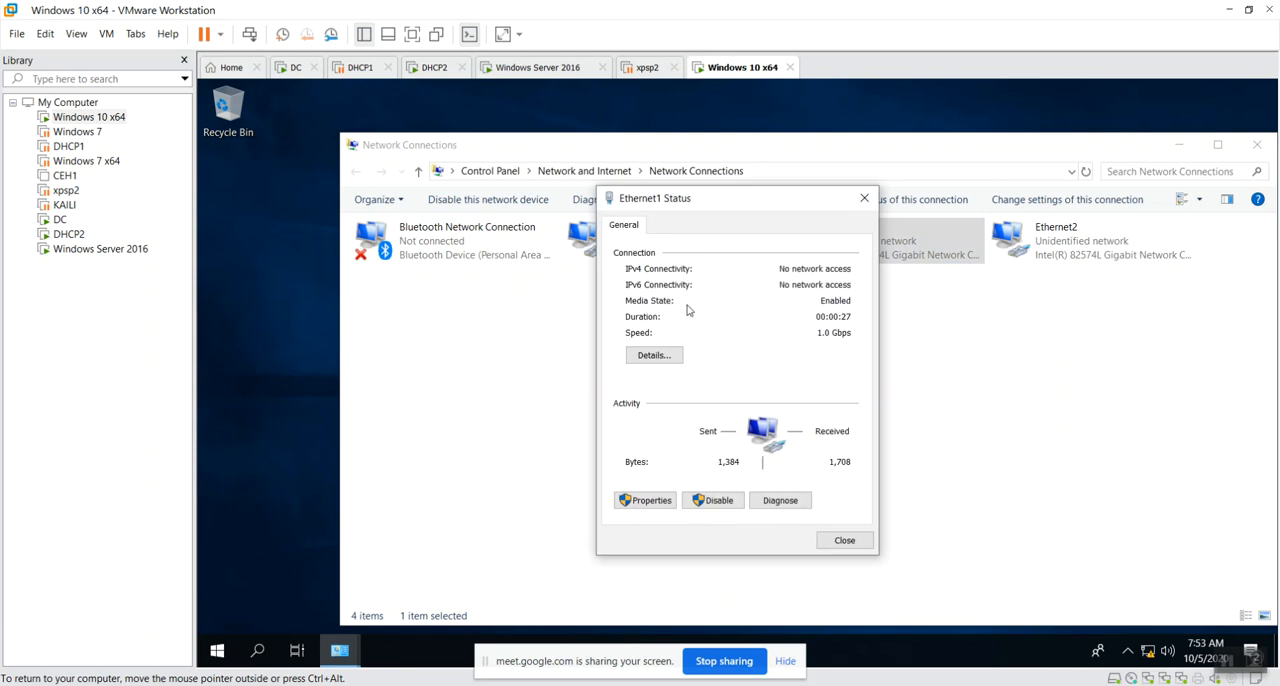
left_click(670, 355)
left_click(908, 223)
left_click(864, 198)
double_click(1050, 240)
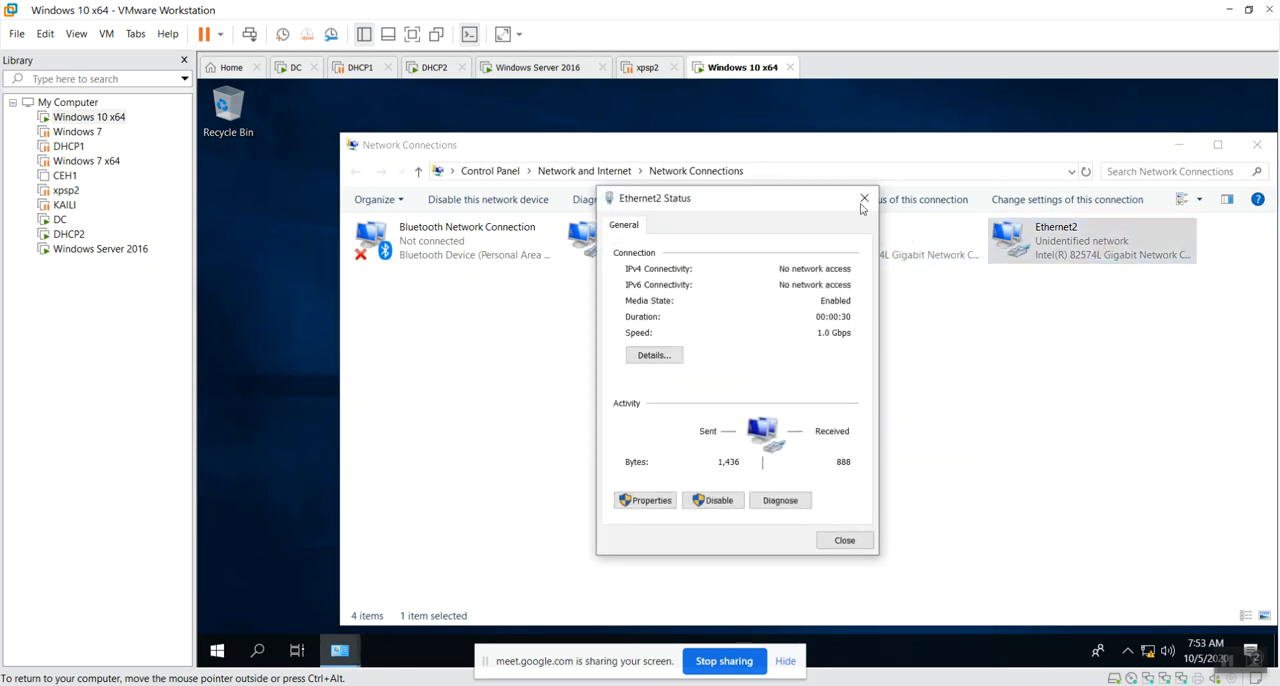
left_click(675, 357)
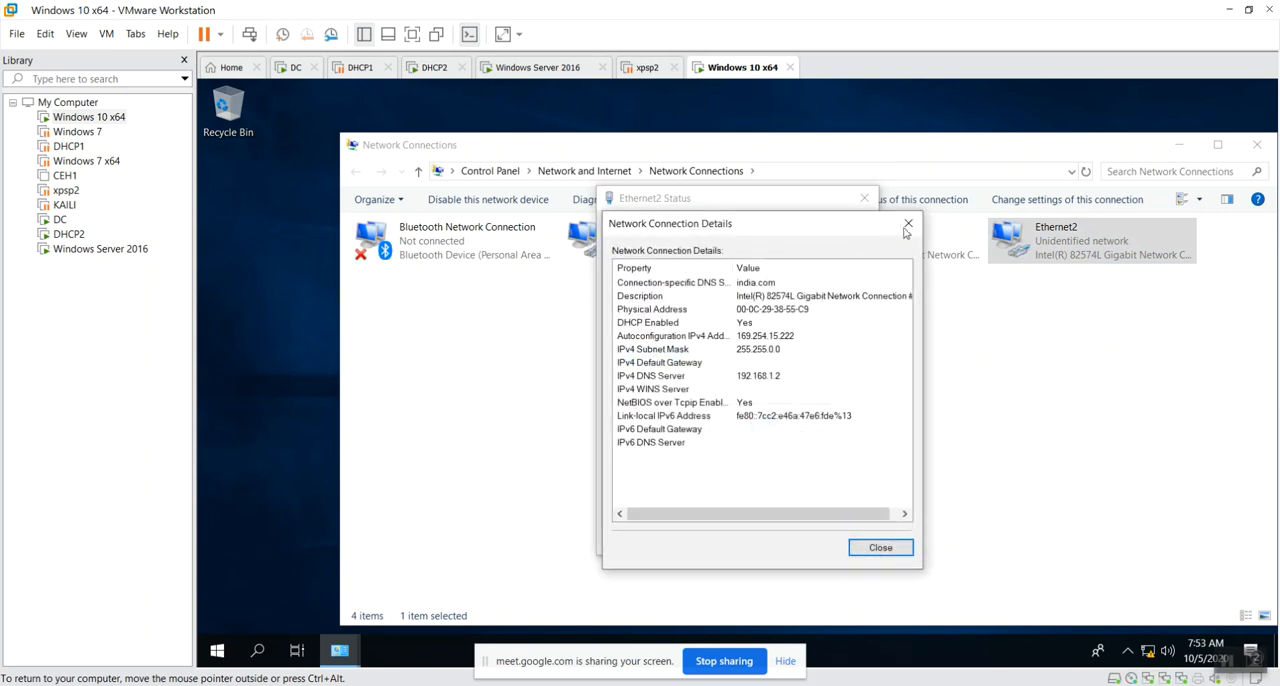
left_click(907, 224)
left_click(864, 198)
Refresh Network Connections, examine Ethernet0's IPv4 address and DHCP server in its connection details, and close both dialogs.
right_click(660, 404)
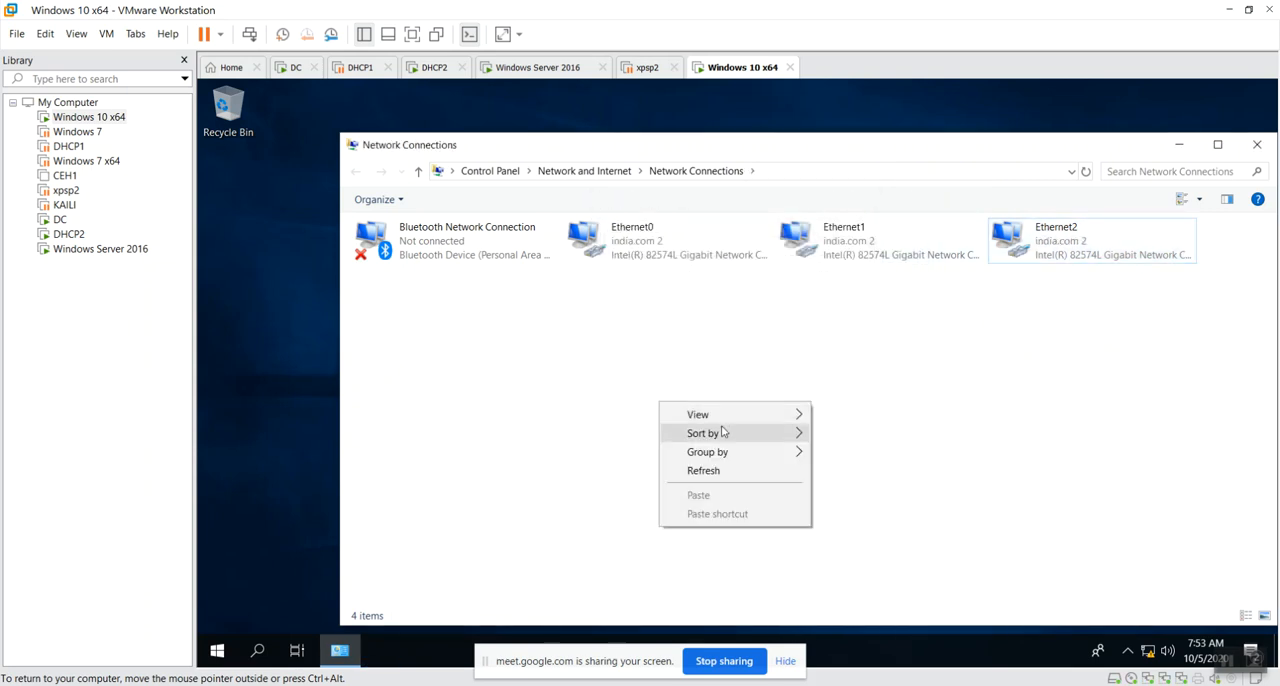
left_click(720, 471)
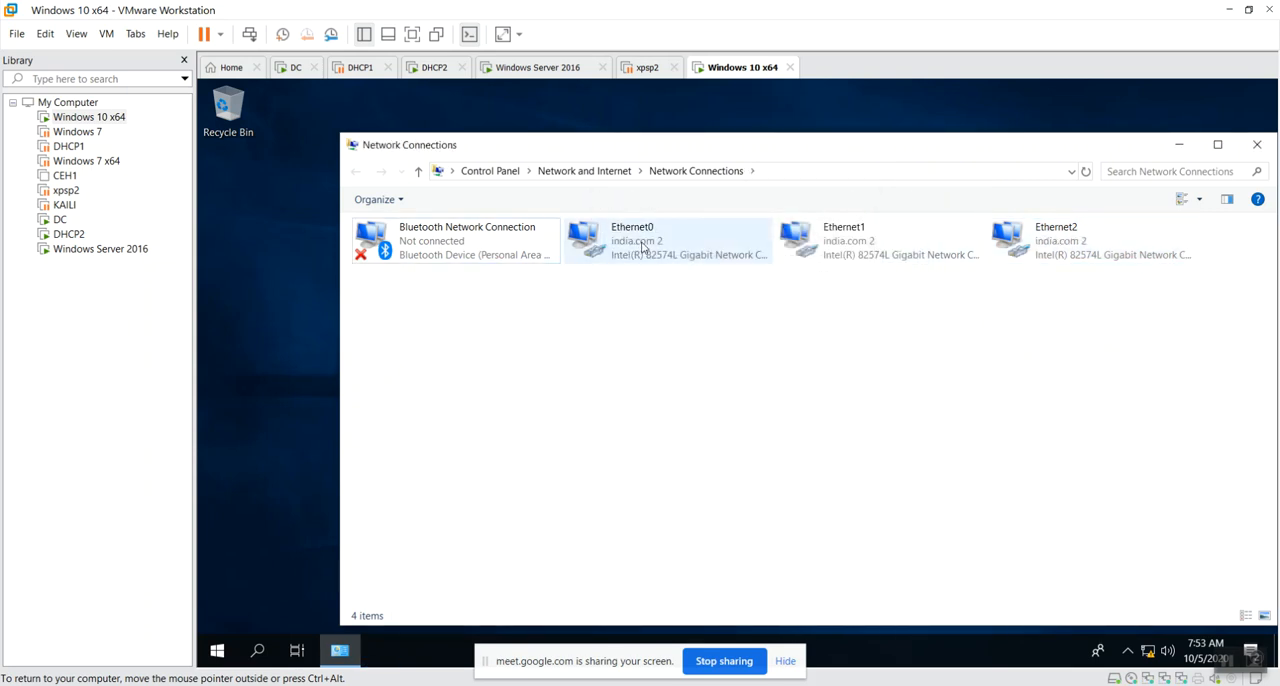
double_click(643, 249)
left_click(670, 357)
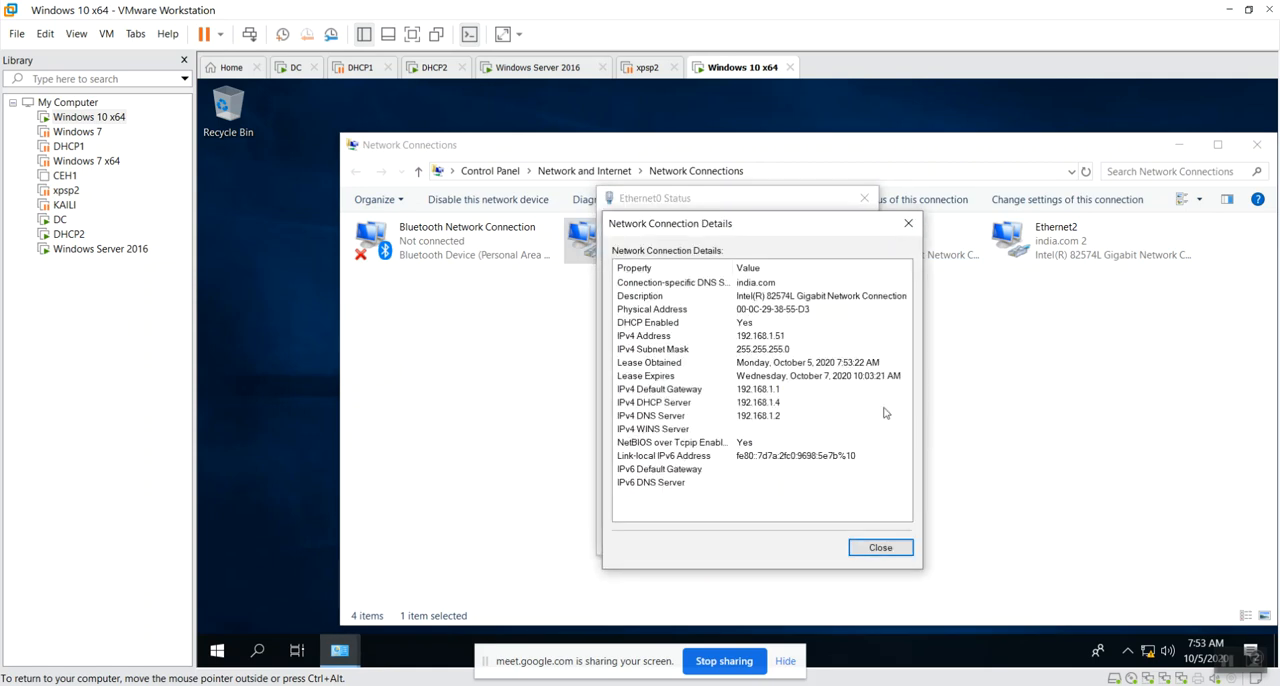
left_click(803, 338)
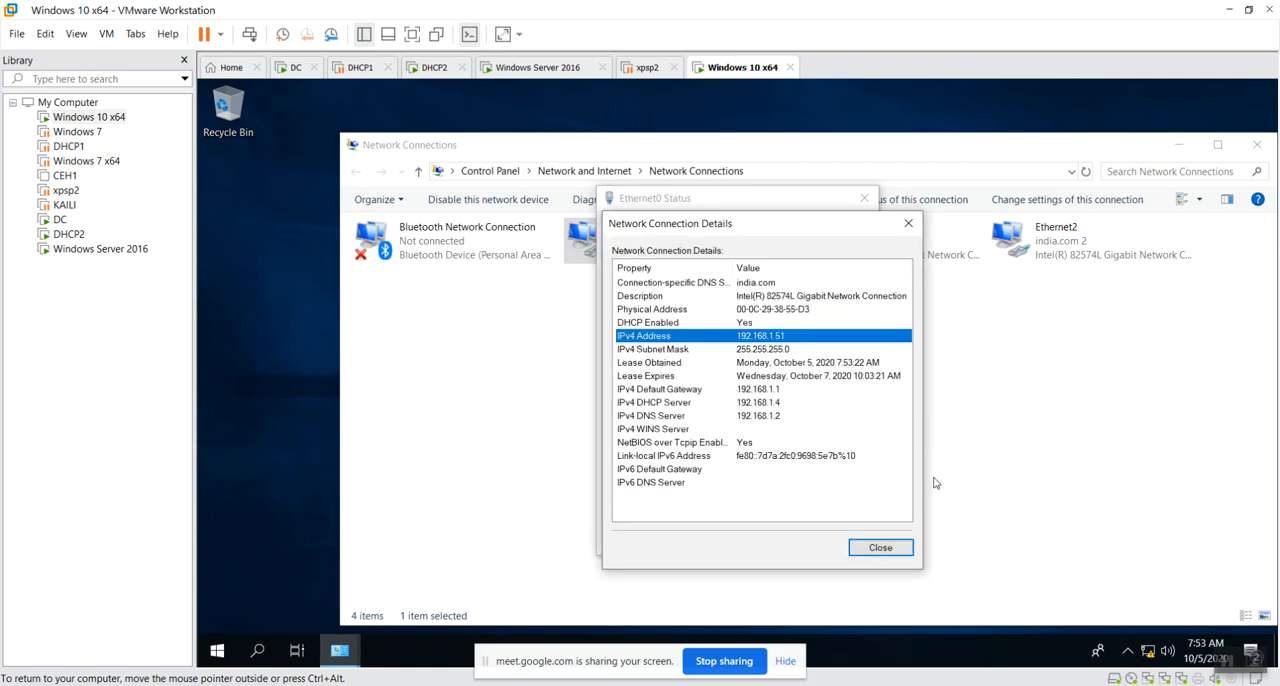
left_click(791, 405)
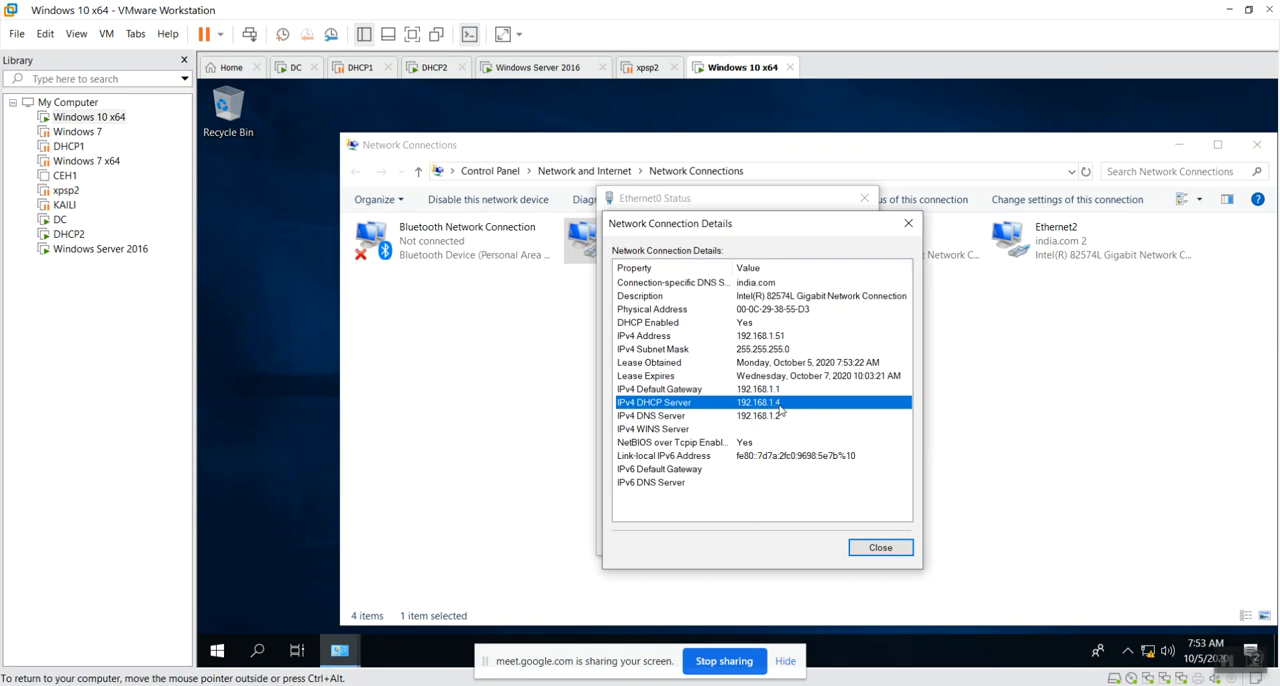
left_click(895, 552)
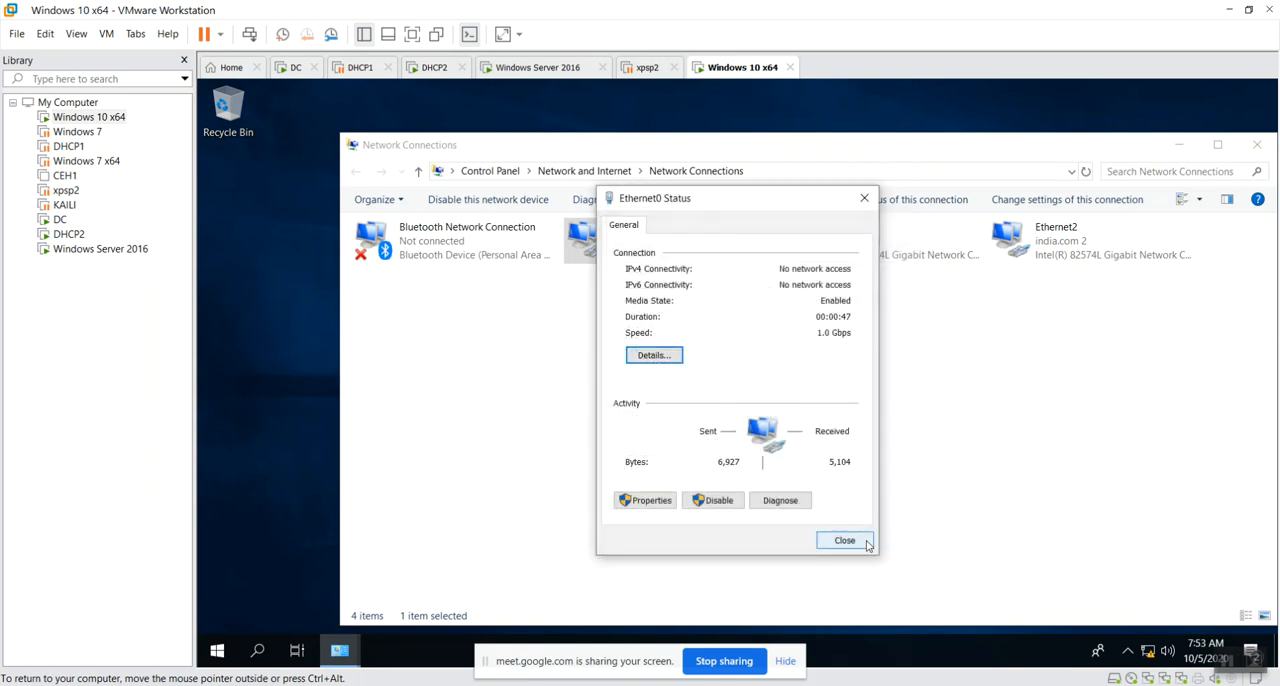
left_click(845, 539)
Check Ethernet1's IPv4 address and DHCP server in its connection details, and close both dialogs.
double_click(860, 248)
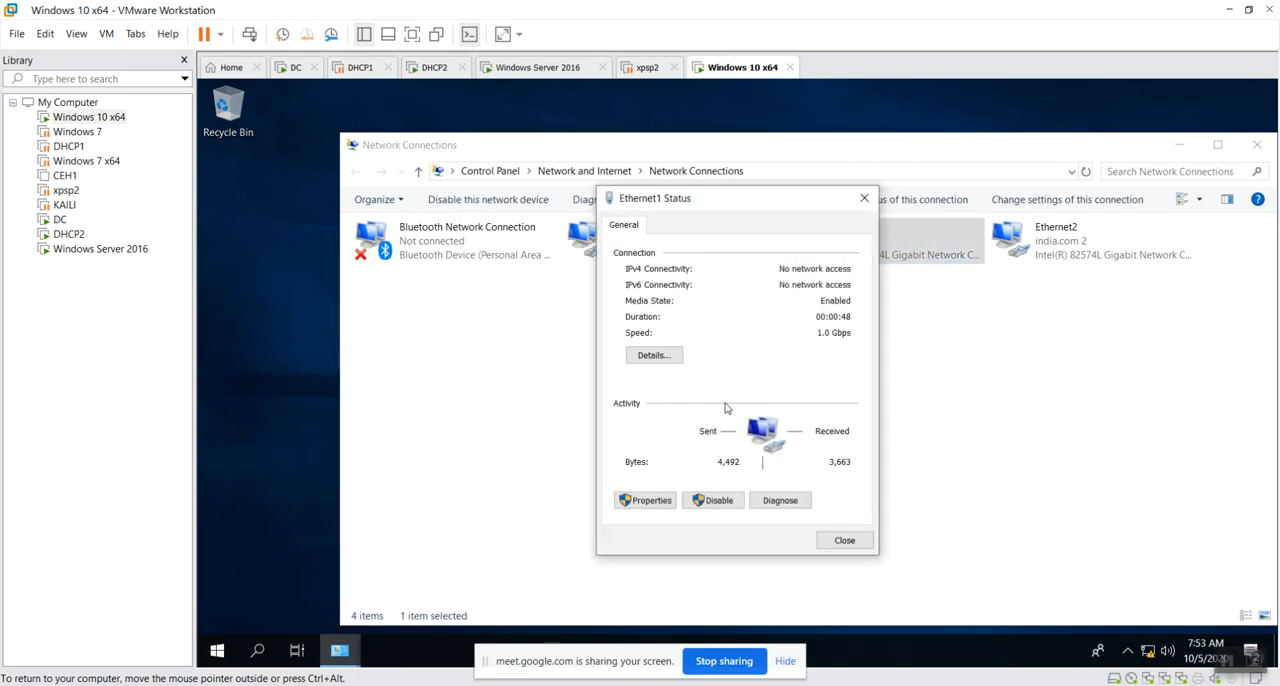
left_click(662, 356)
left_click(800, 338)
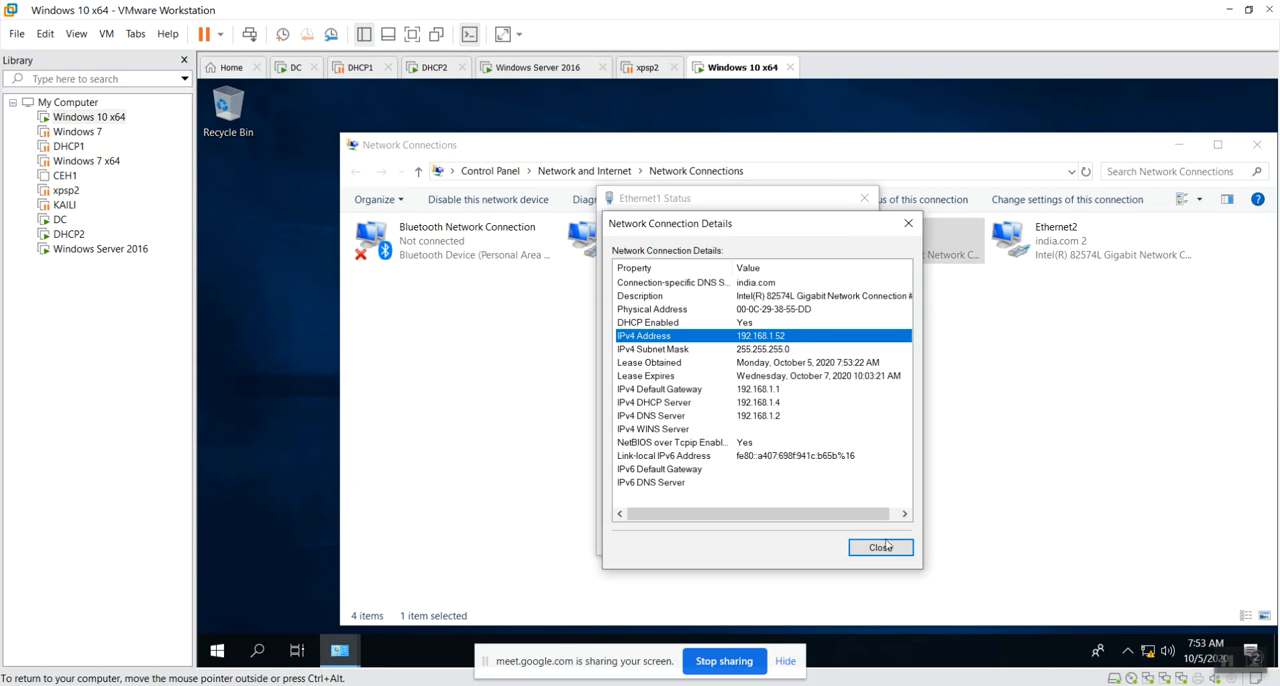
left_click(780, 402)
left_click(882, 542)
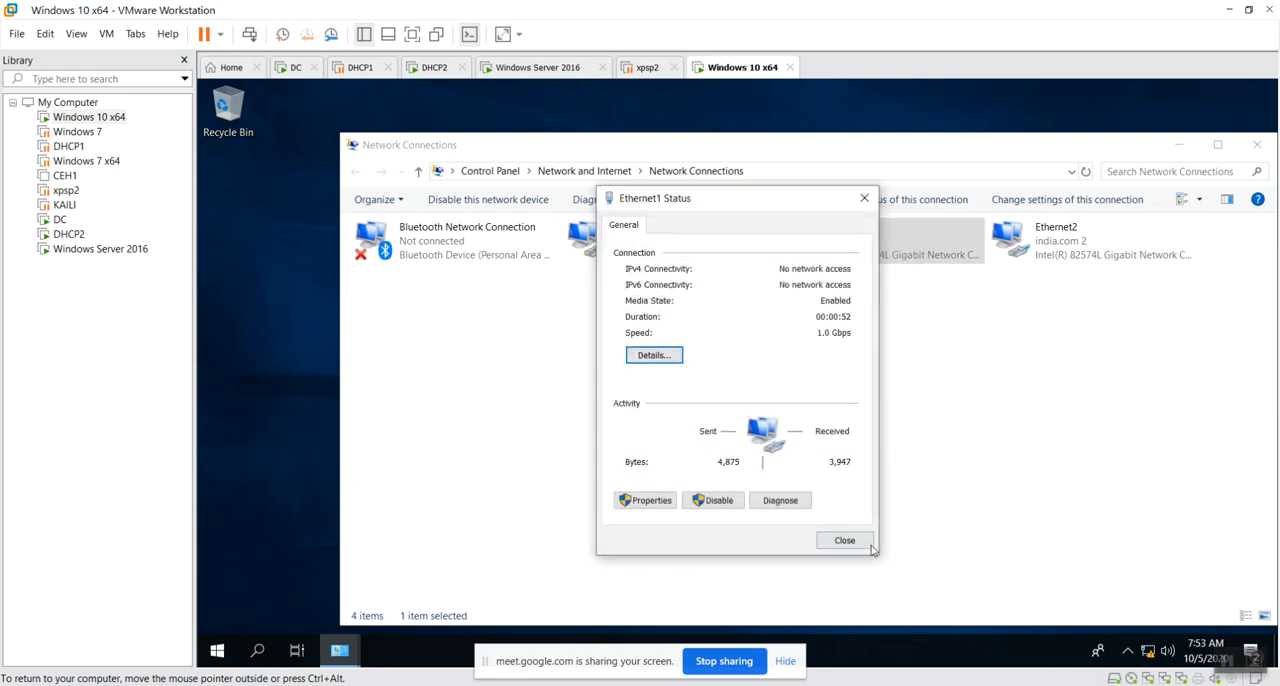
left_click(866, 543)
Check Ethernet2's IPv4 address and DHCP server in its connection details, and close both dialogs.
double_click(1010, 238)
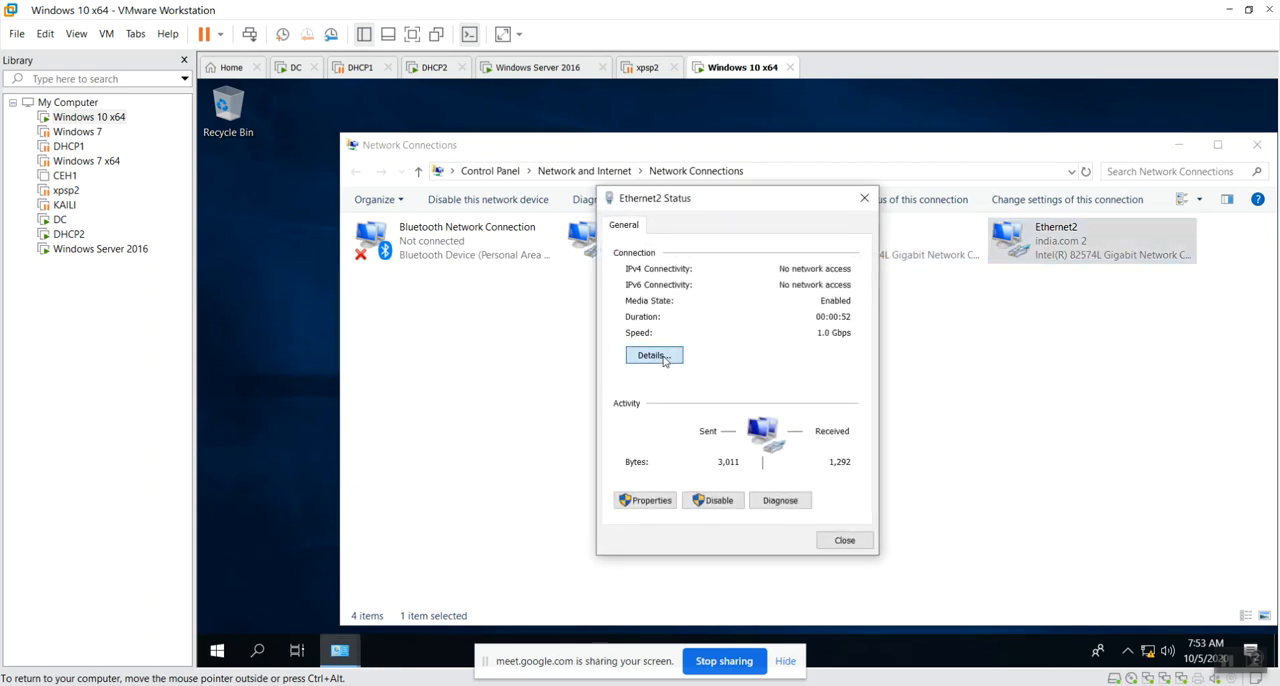
left_click(655, 356)
left_click(789, 340)
left_click(786, 403)
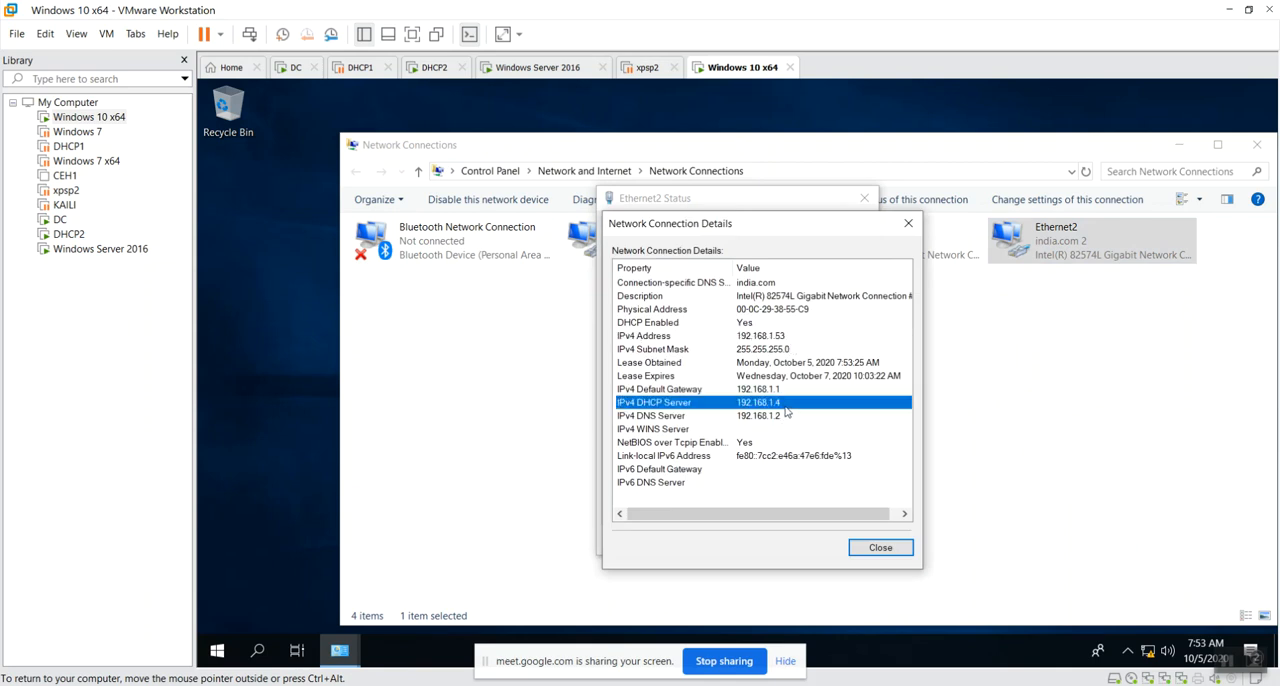
left_click(881, 546)
left_click(862, 540)
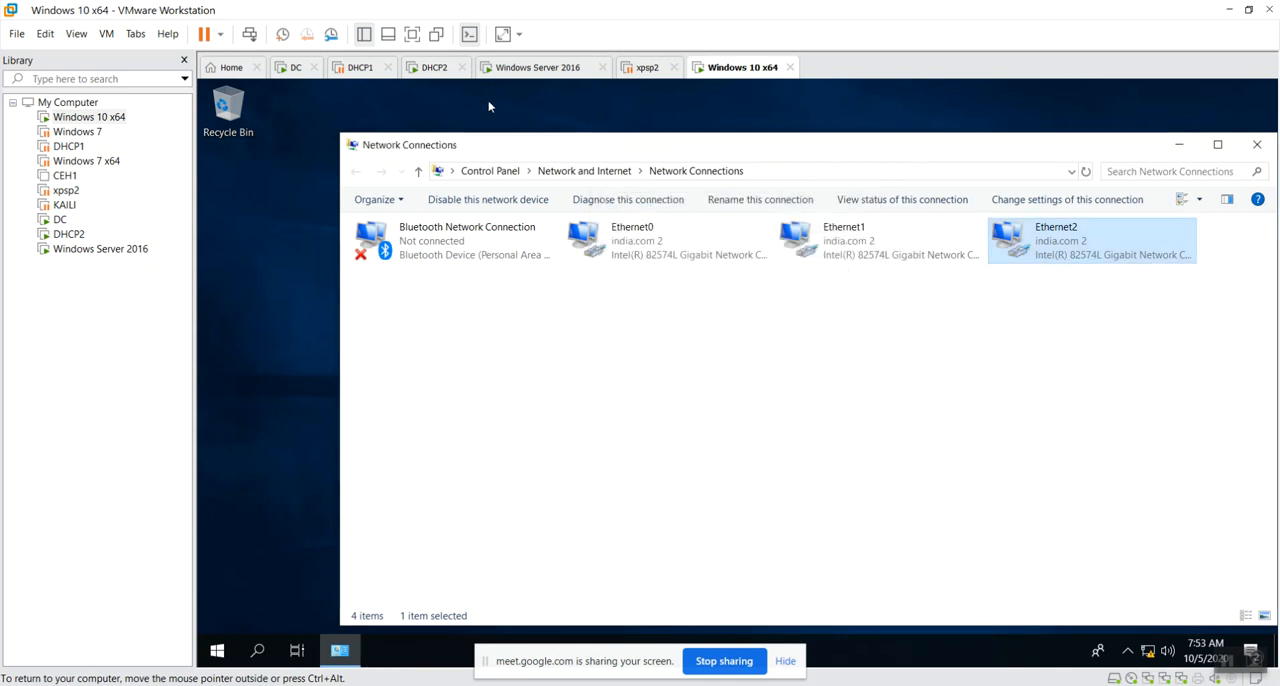
Switch to the DHCP2 virtual machine, refresh scope1's address leases, and examine each leased client IP address.
left_click(436, 67)
right_click(615, 399)
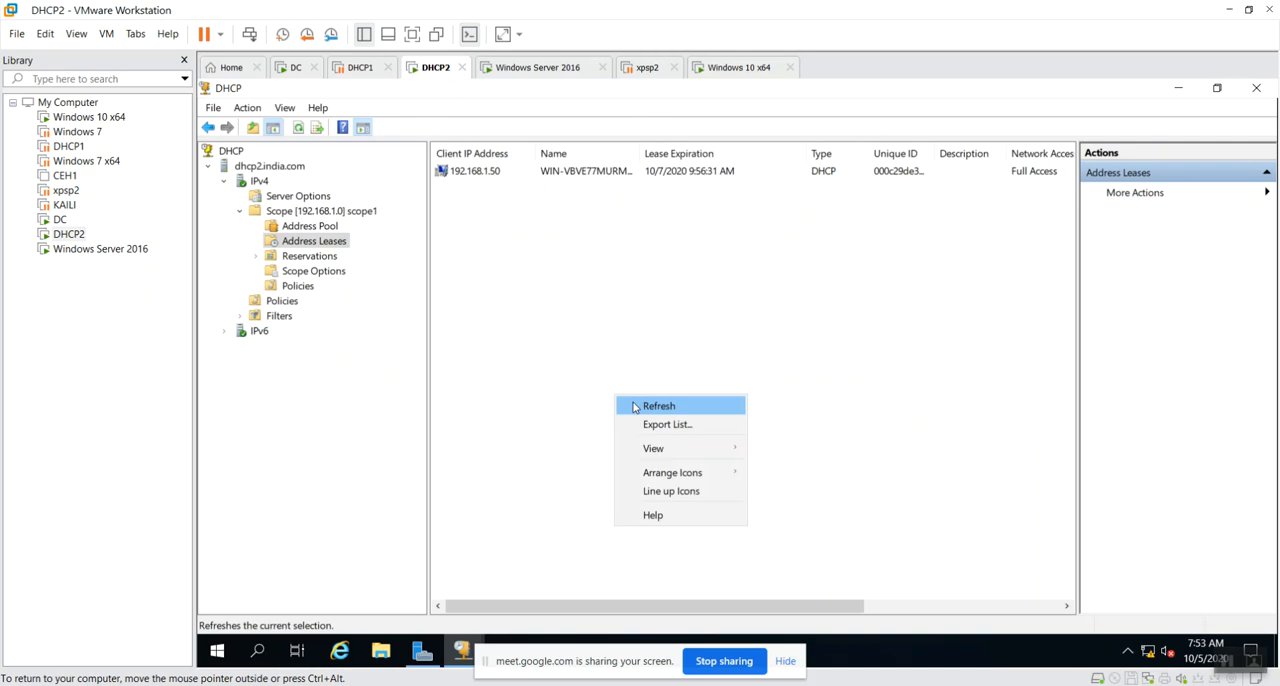
left_click(637, 405)
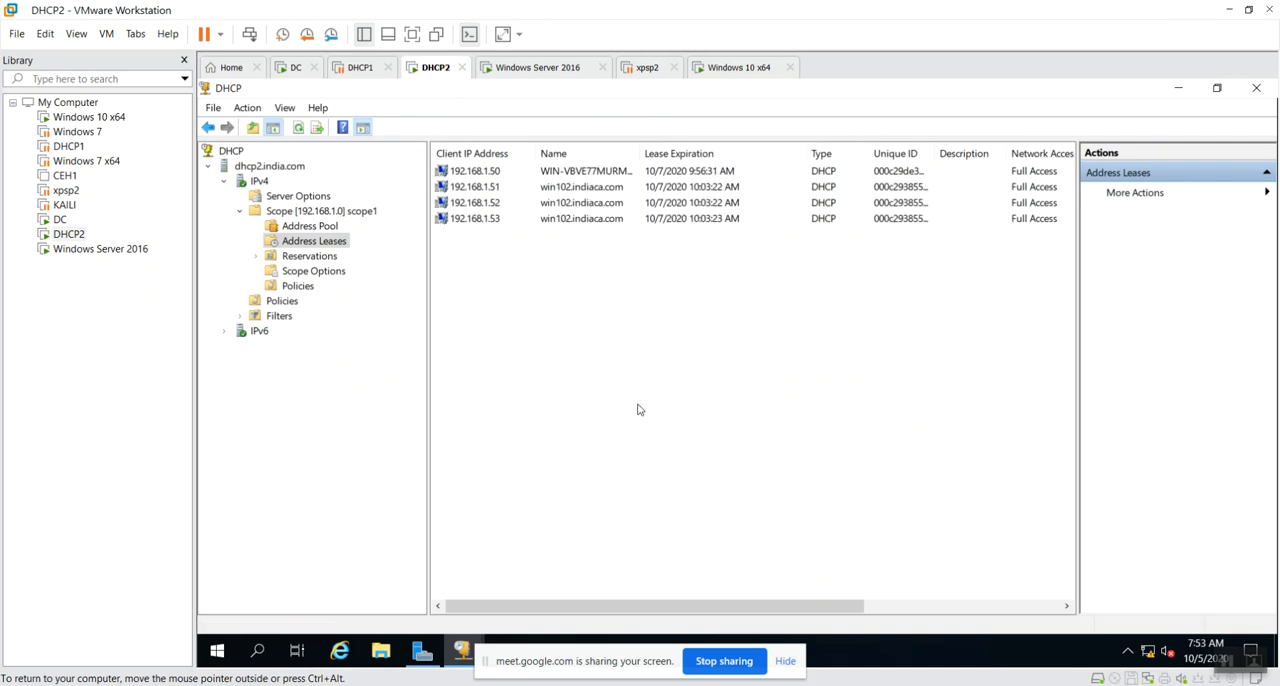
left_click(495, 173)
left_click(499, 187)
left_click(501, 203)
left_click(497, 218)
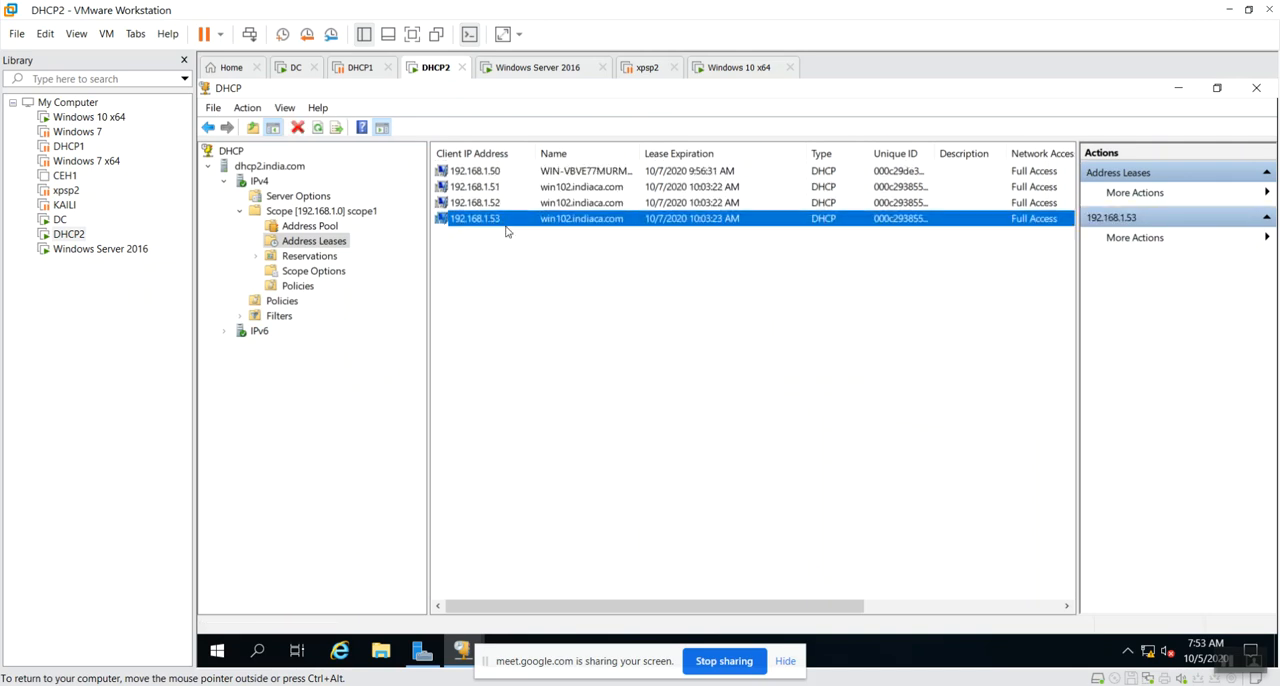
left_click(826, 492)
right_click(598, 456)
left_click(630, 459)
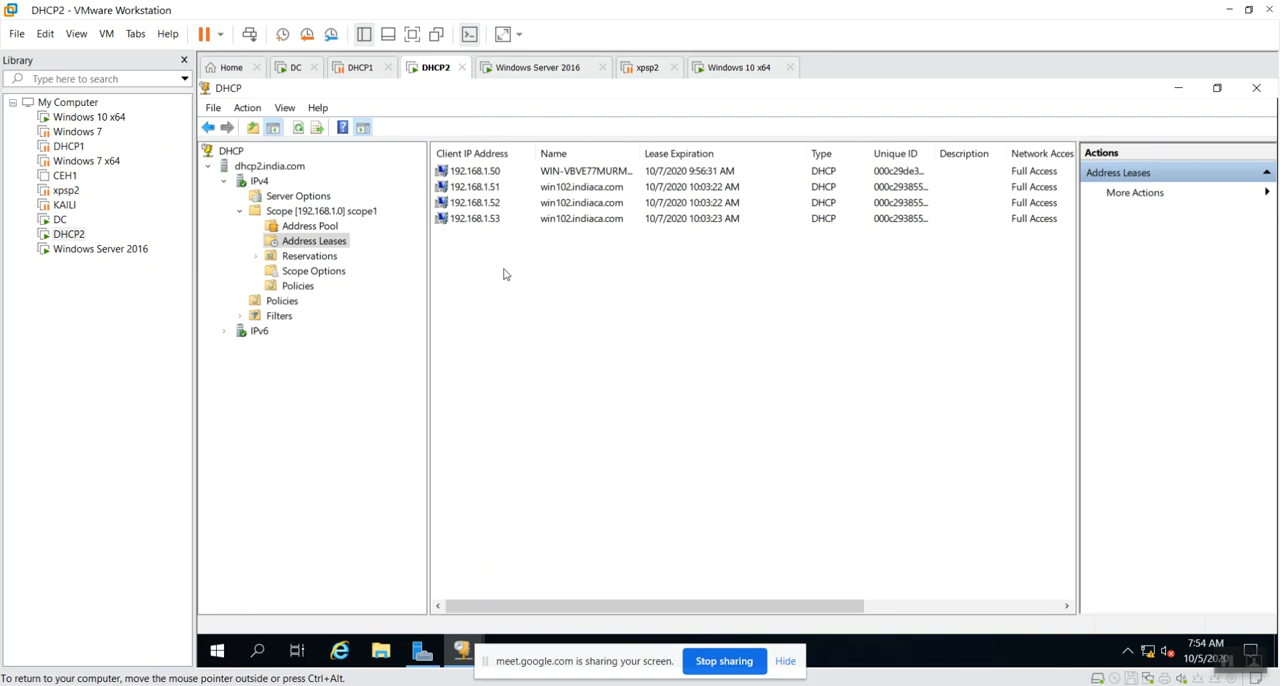
Recheck the address leases on DHCP2, and refresh the 192.168.1.4 server's scope1 address leases on the DC virtual machine.
left_click(360, 72)
left_click(446, 74)
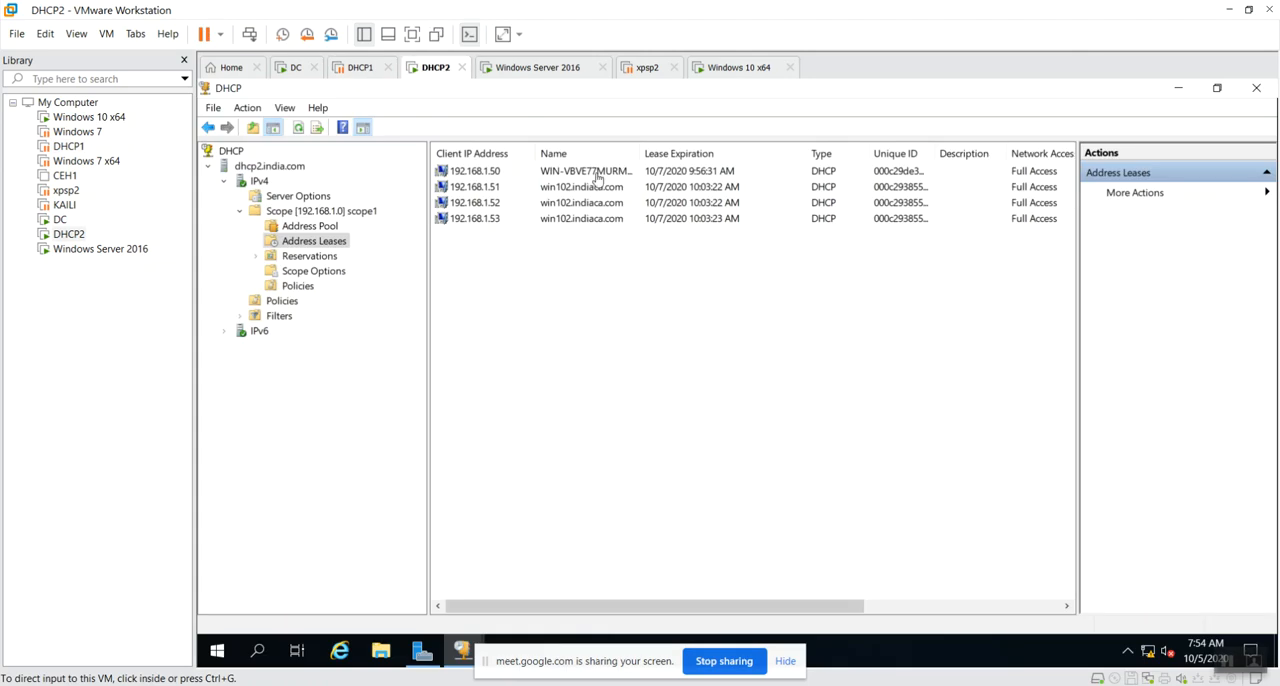
right_click(541, 317)
left_click(580, 327)
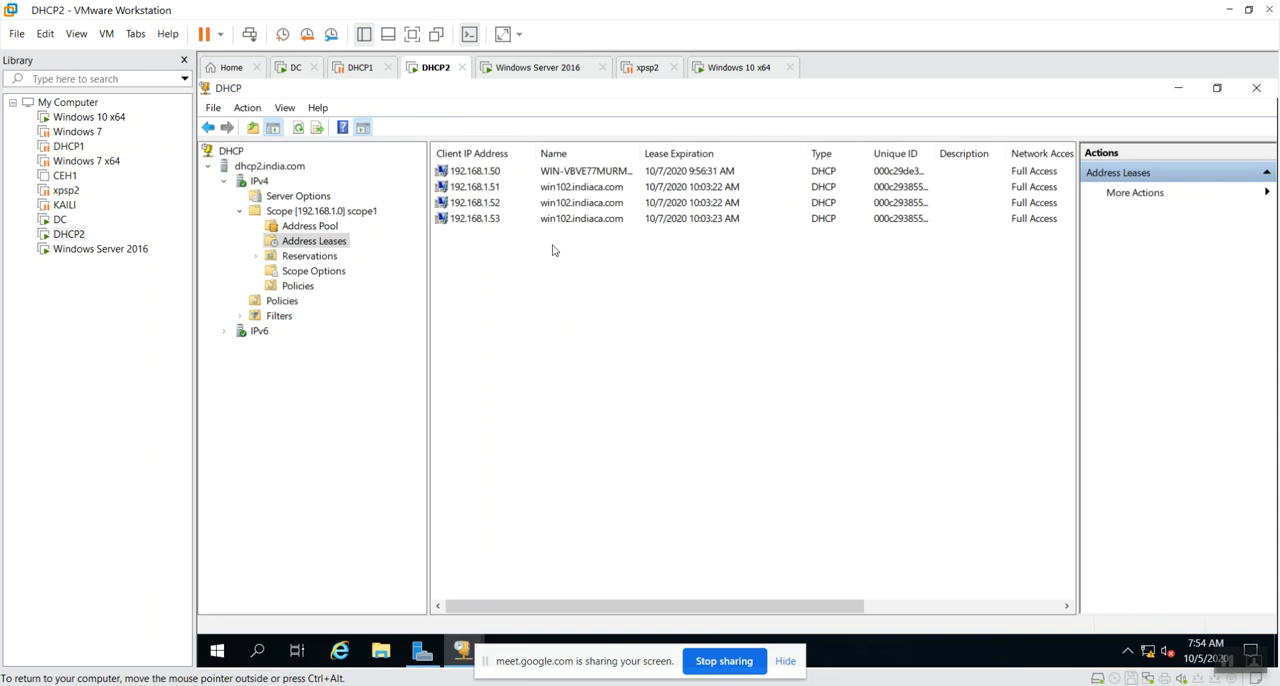
left_click(362, 70)
left_click(290, 67)
right_click(591, 328)
left_click(637, 338)
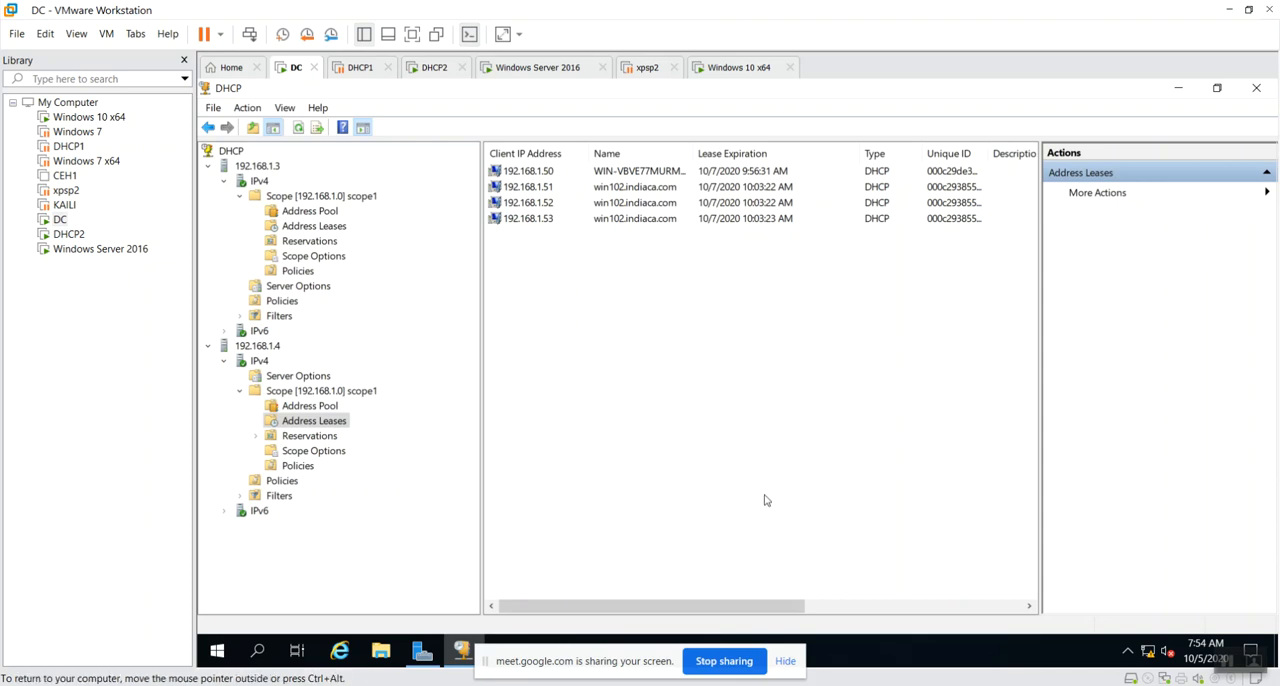
Resume the suspended DHCP1 virtual machine and refresh scope1's address leases there.
left_click(360, 67)
left_click(610, 209)
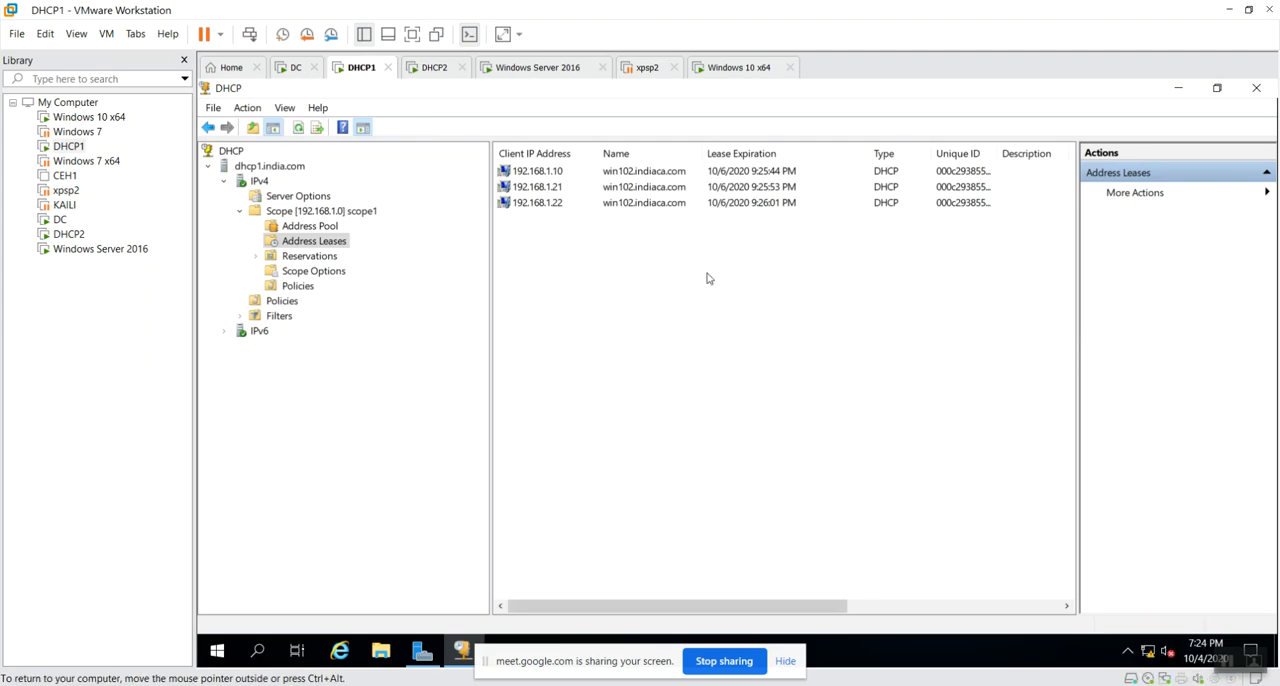
right_click(586, 368)
left_click(636, 382)
View scope1's address pool on DHCP1, return to its address leases, and refresh the list repeatedly.
left_click(326, 227)
left_click(320, 241)
right_click(580, 304)
left_click(626, 300)
right_click(605, 329)
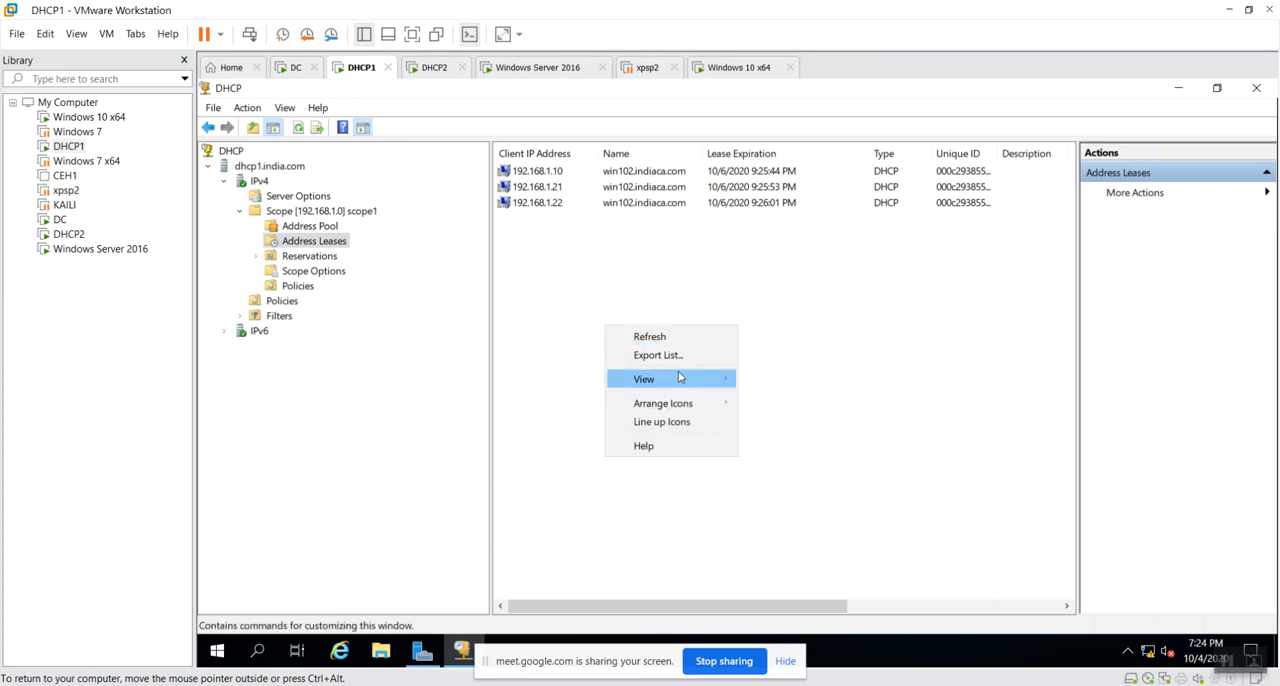
left_click(686, 334)
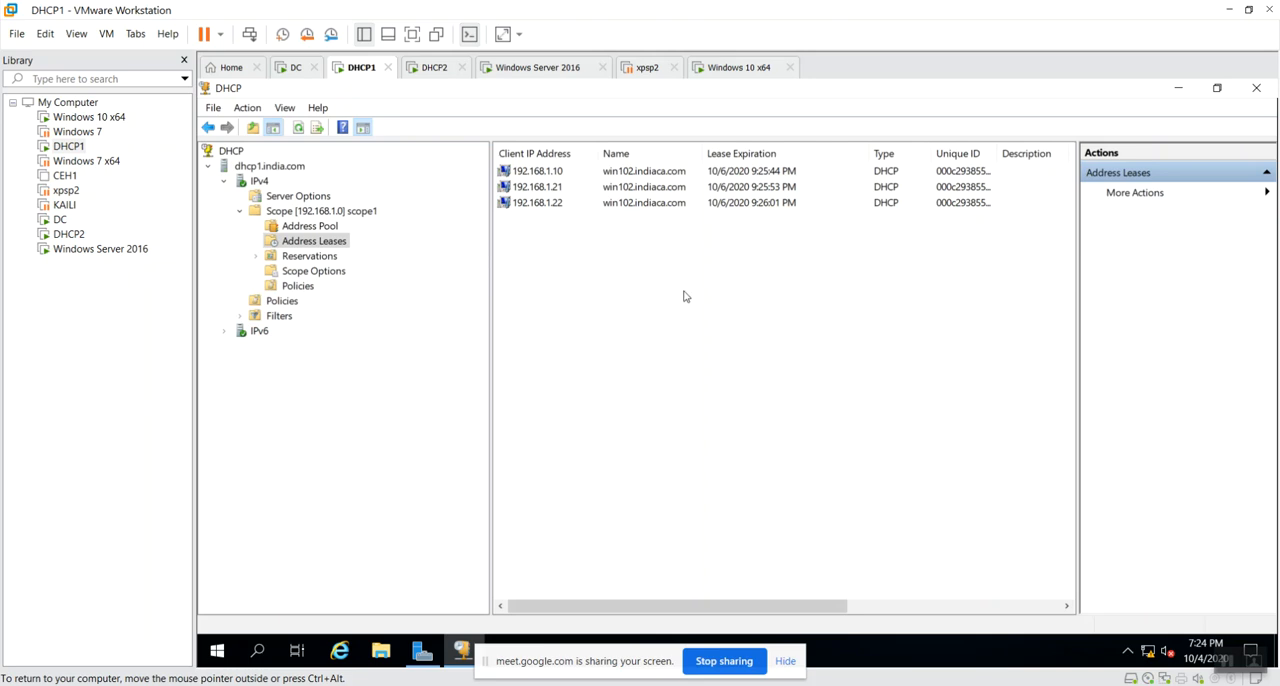
Switch to the DHCP2 virtual machine and delete all scope1 leases, 192.168.1.50 through 192.168.1.53, after refreshing the list.
left_click(533, 68)
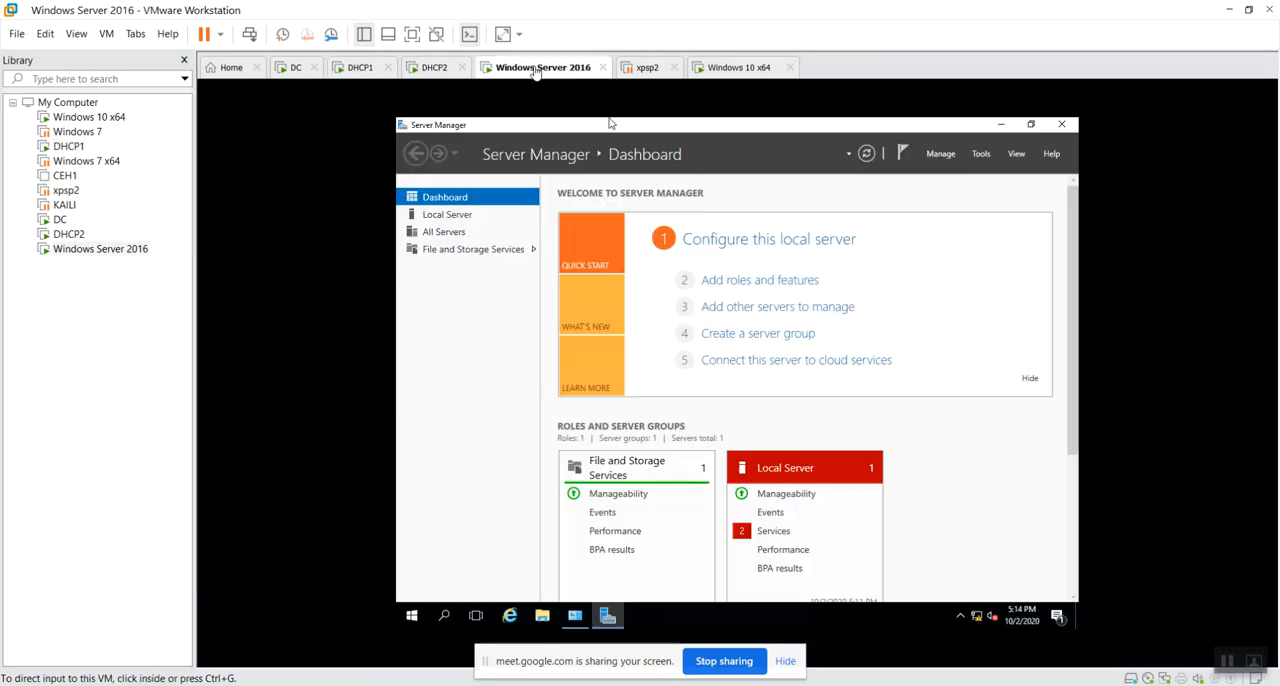
left_click(436, 70)
right_click(520, 352)
left_click(562, 368)
left_click_drag(458, 304, 502, 168)
right_click(489, 197)
left_click(548, 247)
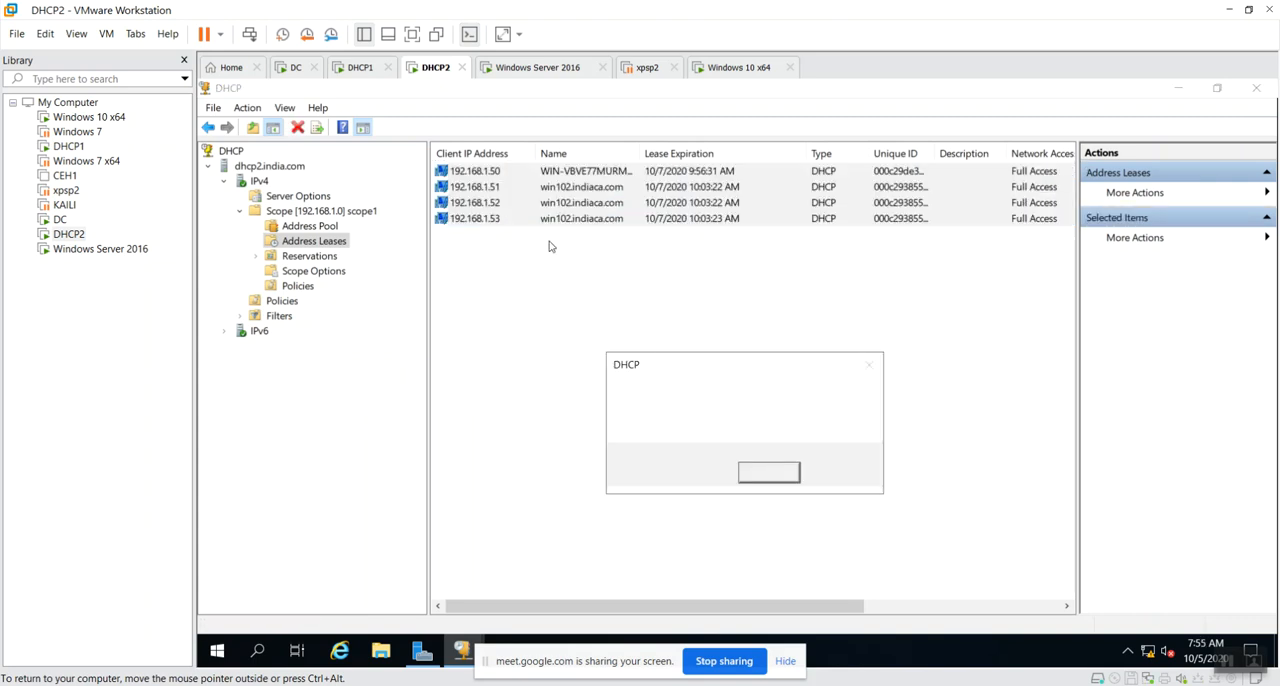
left_click(765, 474)
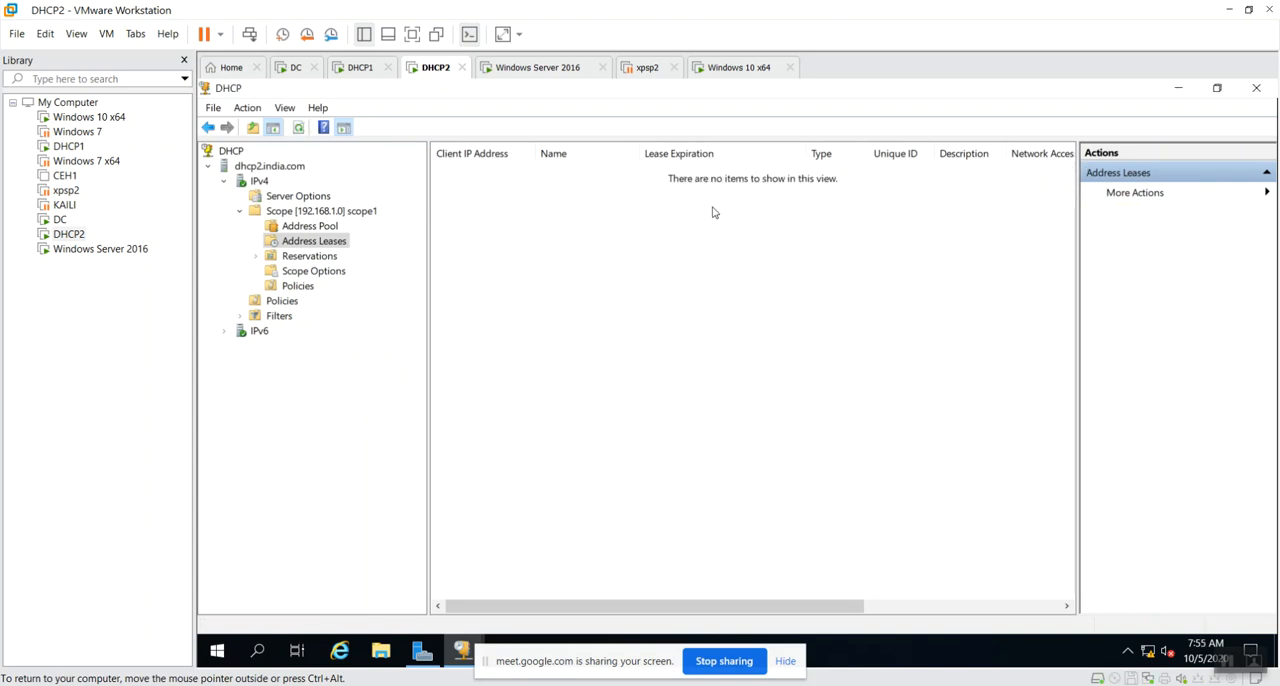
Return to the Windows 10 x64 virtual machine, disable Ethernet0, Ethernet1 and Ethernet2, and refresh the network connections.
left_click(736, 68)
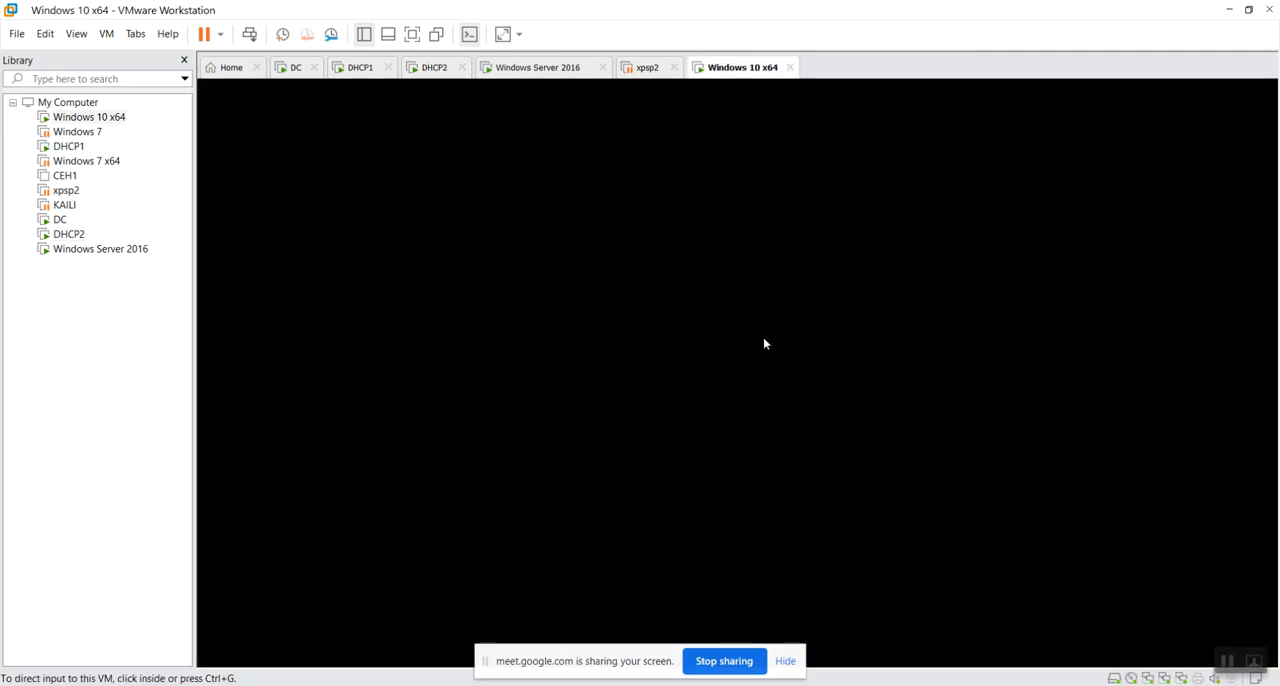
left_click(717, 364)
right_click(662, 250)
left_click(700, 274)
left_click(855, 256)
right_click(855, 256)
left_click(882, 262)
left_click(1040, 240)
right_click(1048, 241)
left_click(1075, 254)
left_click(885, 372)
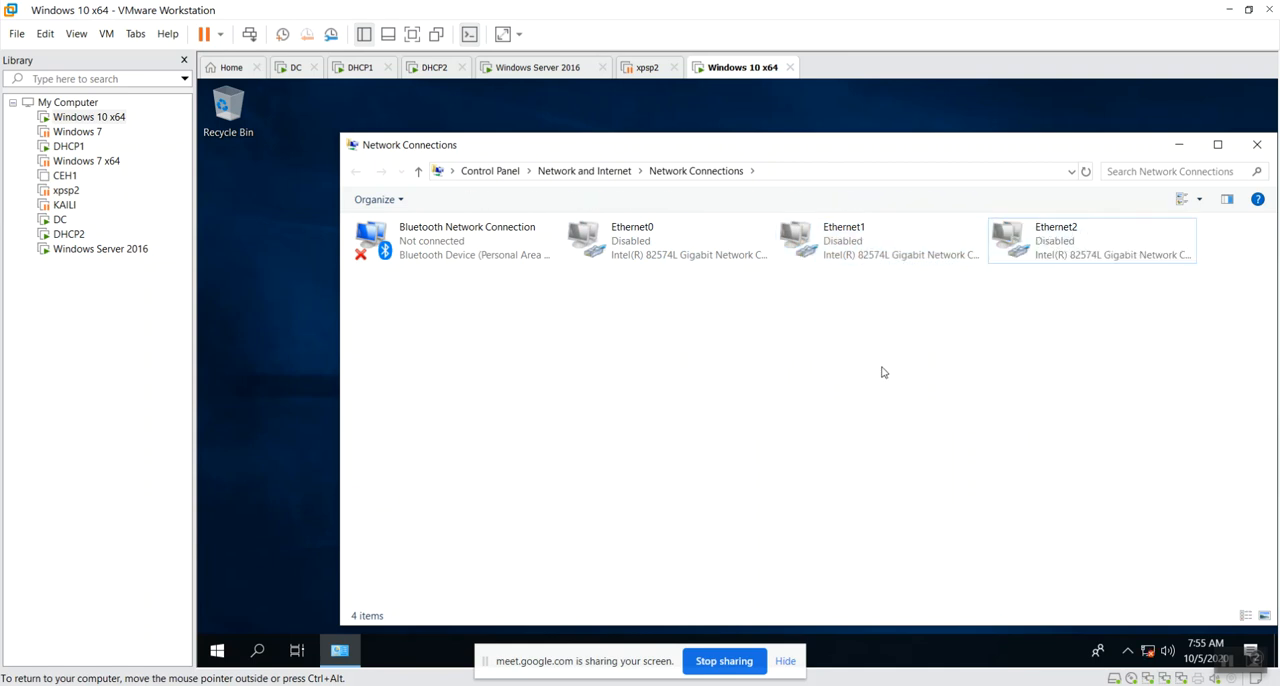
right_click(757, 385)
left_click(790, 446)
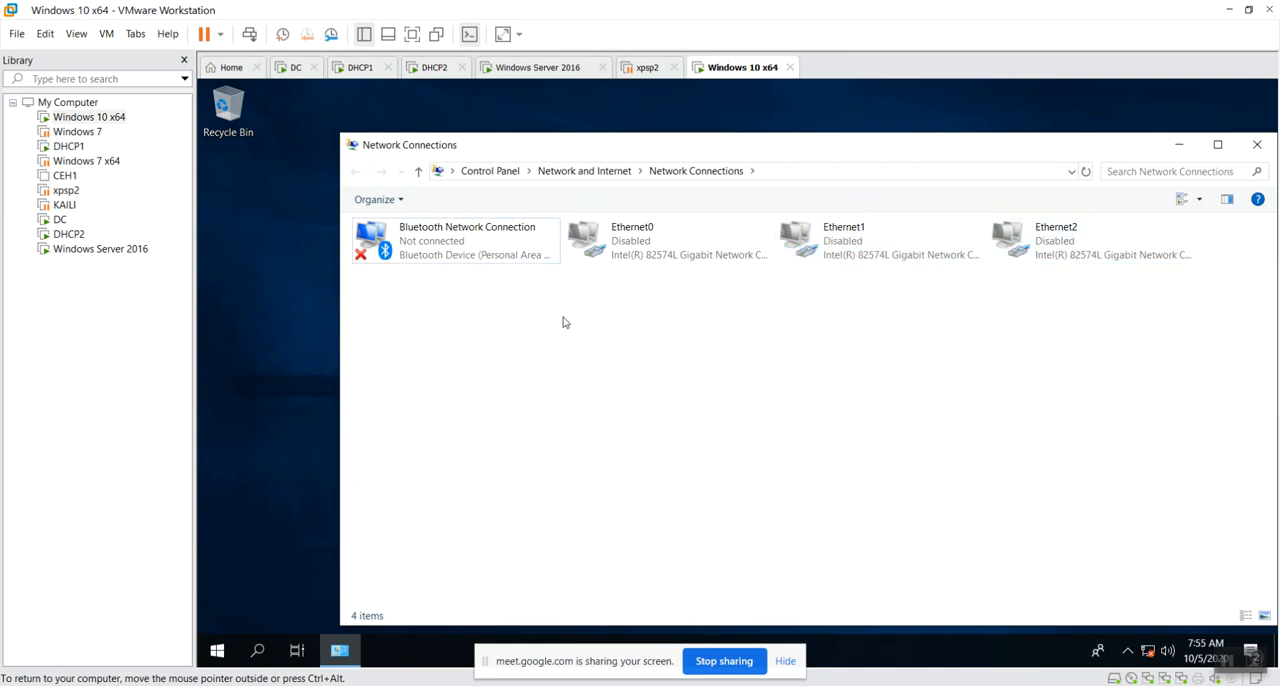
Enable the disabled Ethernet0, Ethernet1 and Ethernet2 adapters.
double_click(640, 243)
double_click(870, 243)
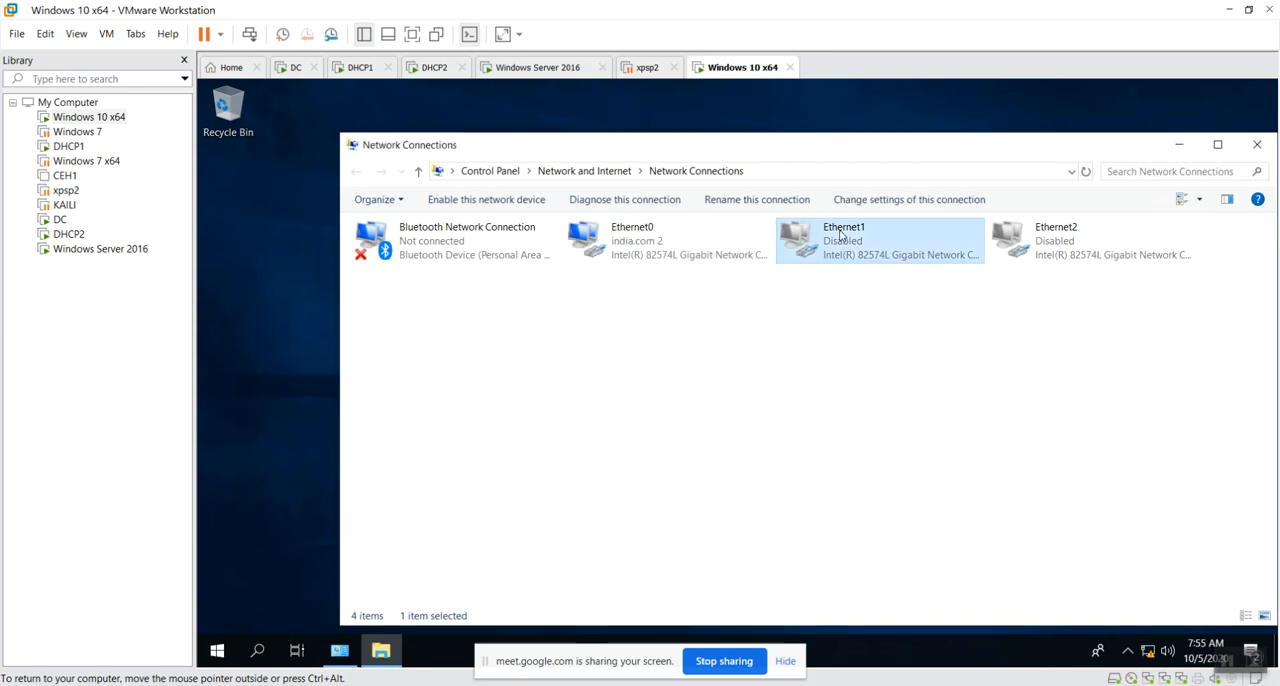
double_click(1070, 243)
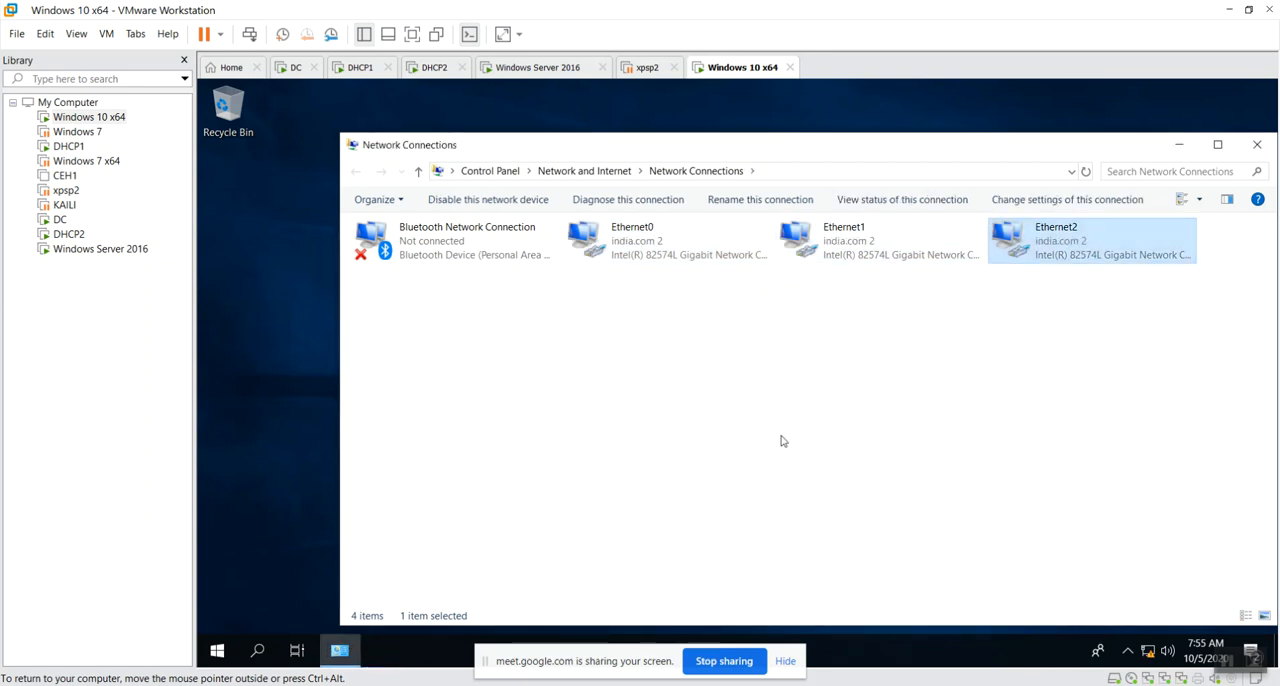
Inspect Ethernet0's connection details for its leased IPv4 address and DHCP server, then close the details and status windows.
left_click(715, 395)
left_click(648, 243)
left_click(877, 236)
left_click(1070, 240)
left_click(639, 243)
double_click(639, 243)
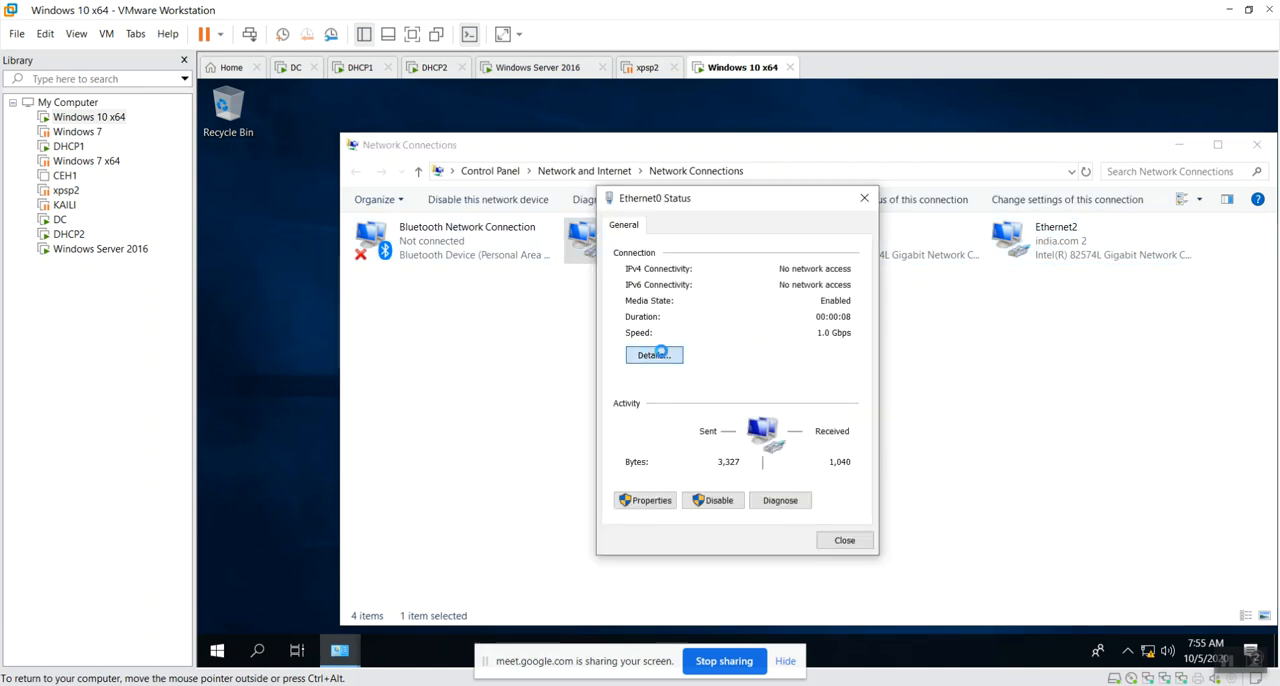
left_click(654, 354)
left_click(728, 404)
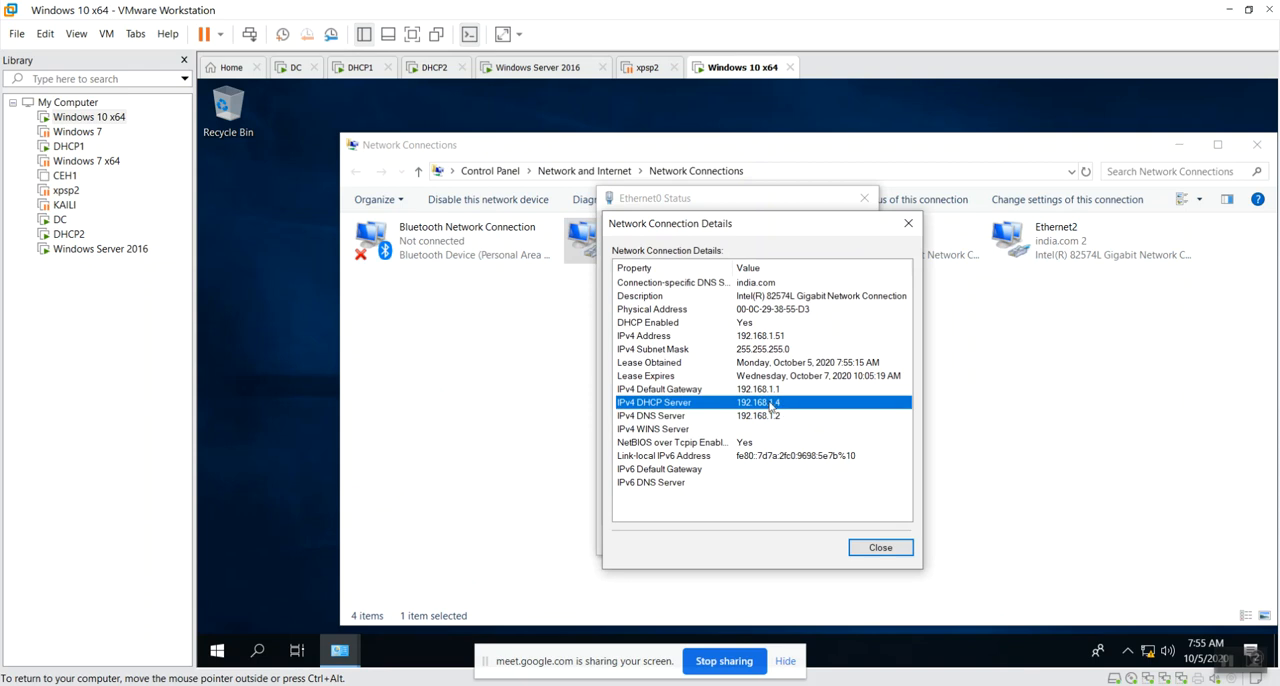
left_click(880, 547)
left_click(843, 537)
Inspect Ethernet1's connection details for its IPv4 DHCP server and close them.
double_click(837, 250)
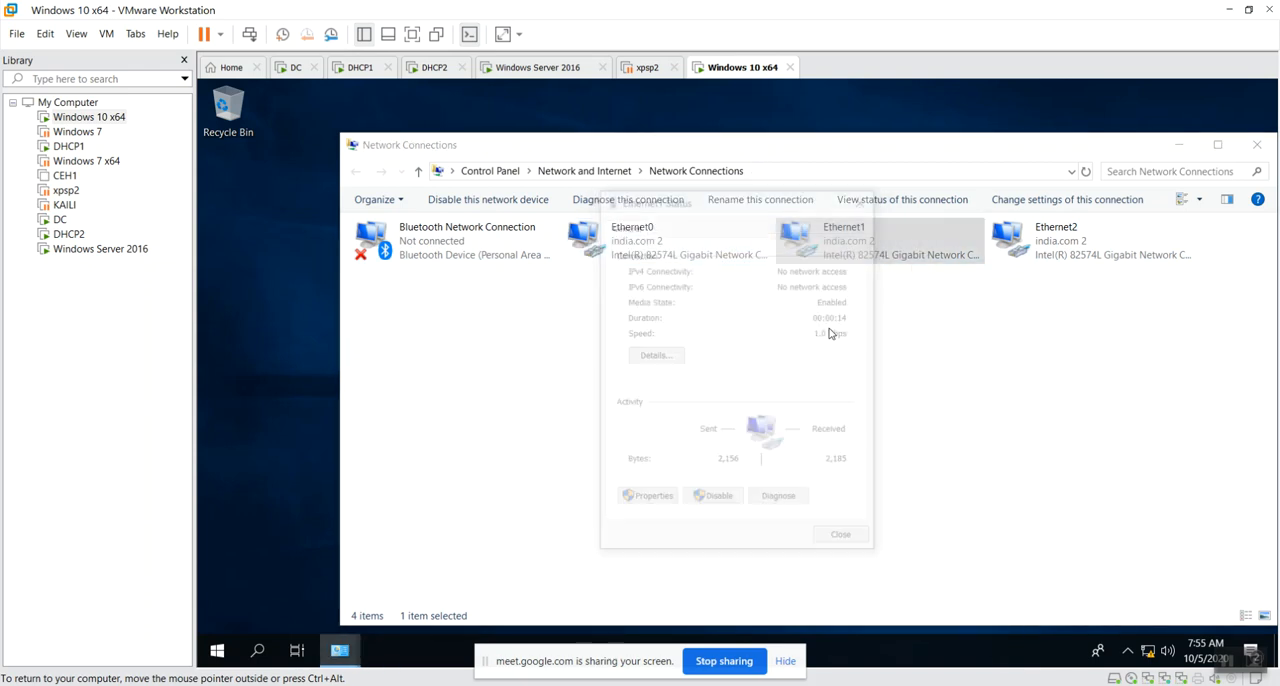
left_click(650, 355)
left_click(799, 403)
left_click(880, 547)
left_click(846, 537)
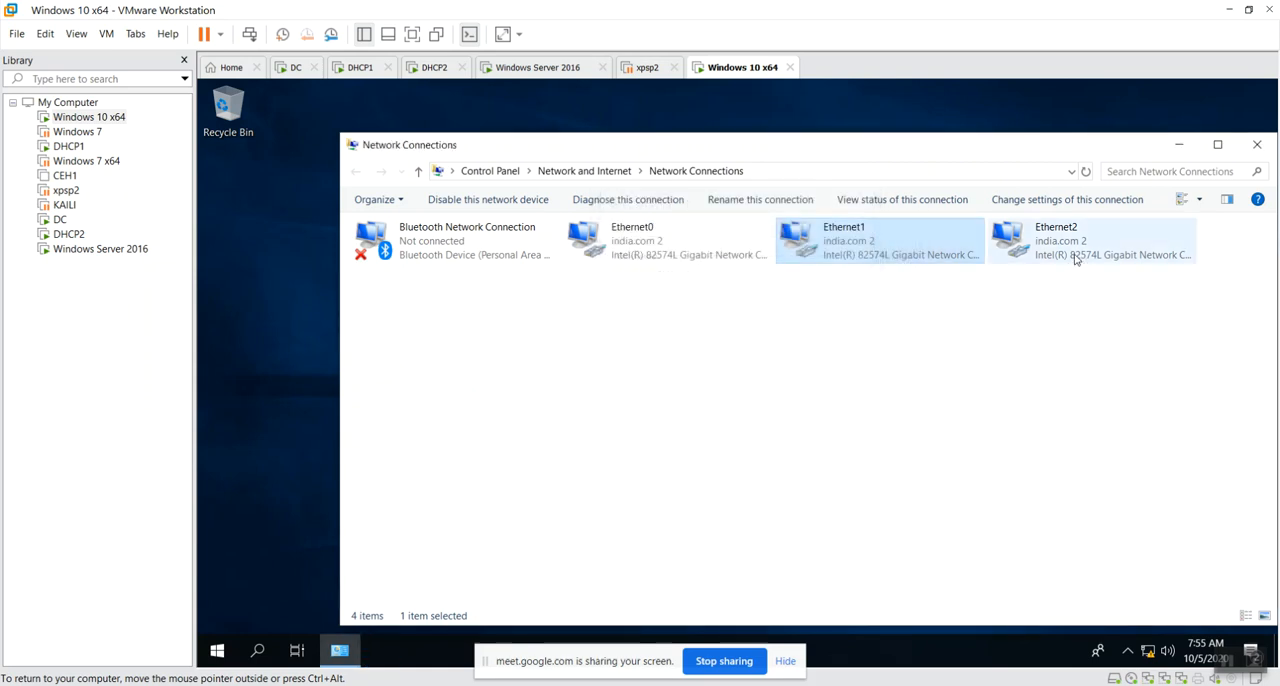
Check the IPv4 DHCP server in Ethernet2's connection details, close them, and refresh the network connections.
double_click(1073, 262)
left_click(650, 356)
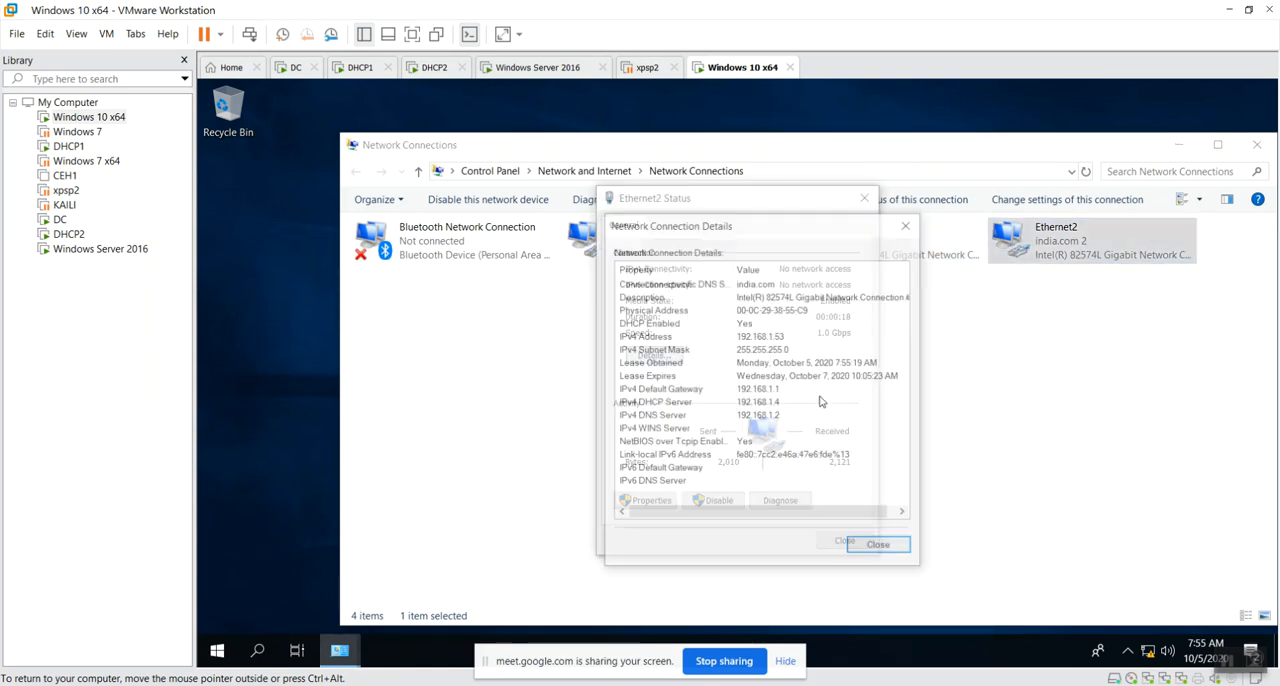
left_click(783, 403)
left_click(880, 547)
left_click(843, 537)
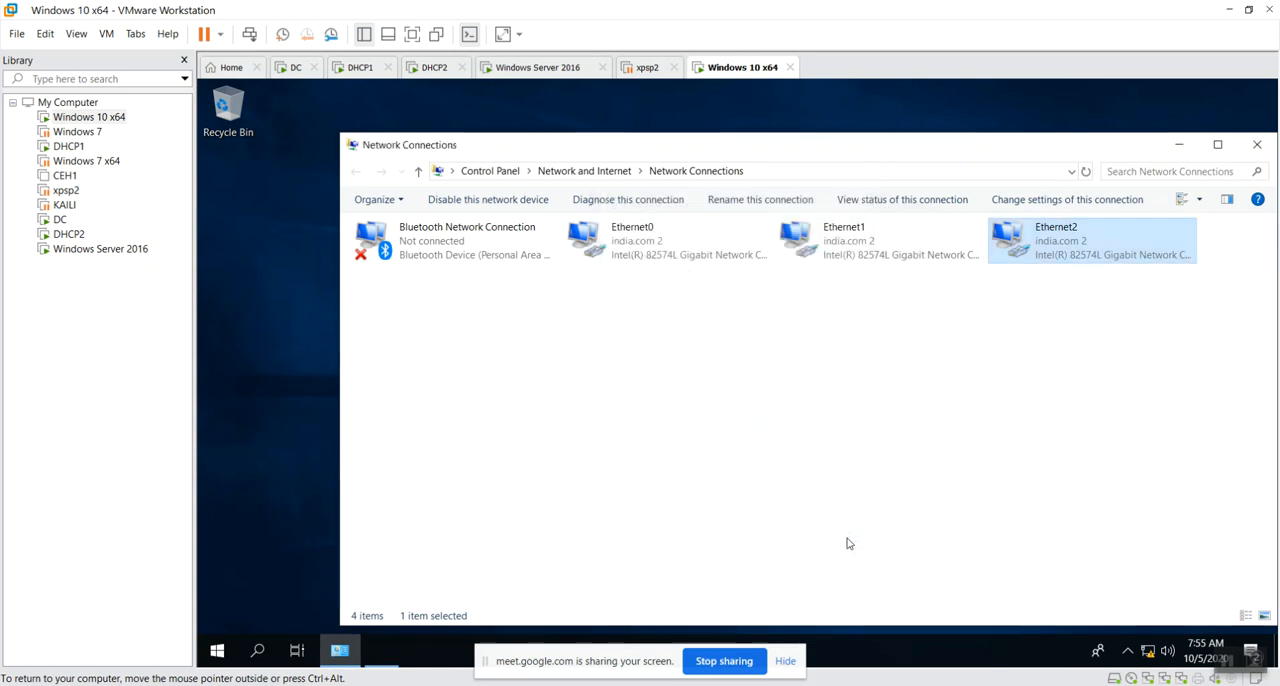
right_click(540, 394)
left_click(640, 458)
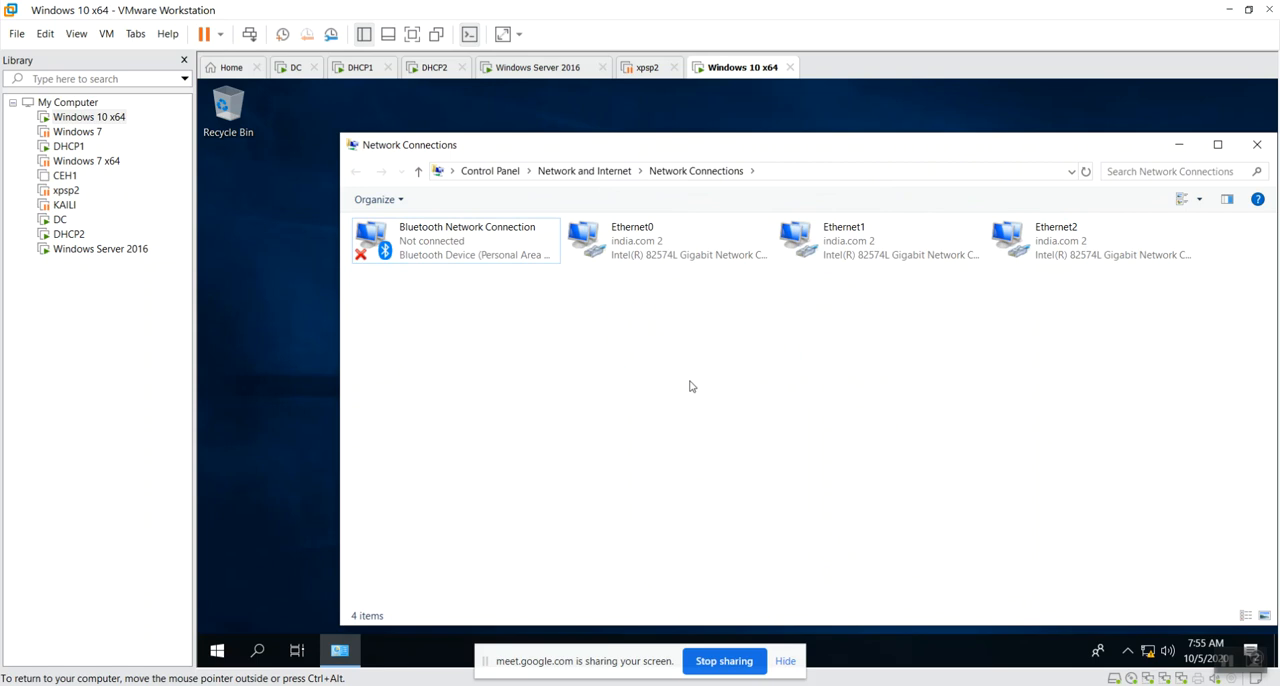
right_click(437, 480)
left_click(480, 551)
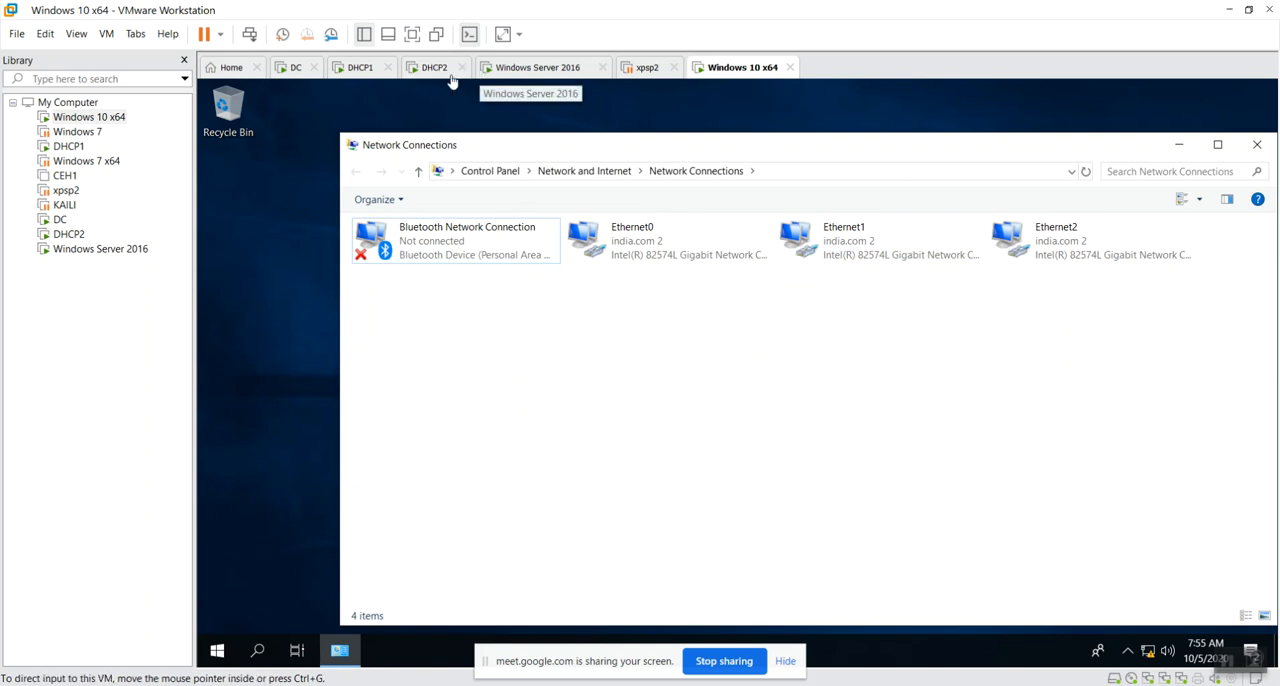
Switch to the DHCP1 virtual machine and delete scope1's leases 192.168.1.10, 192.168.1.21 and 192.168.1.22, refreshing the list.
left_click(361, 69)
right_click(598, 382)
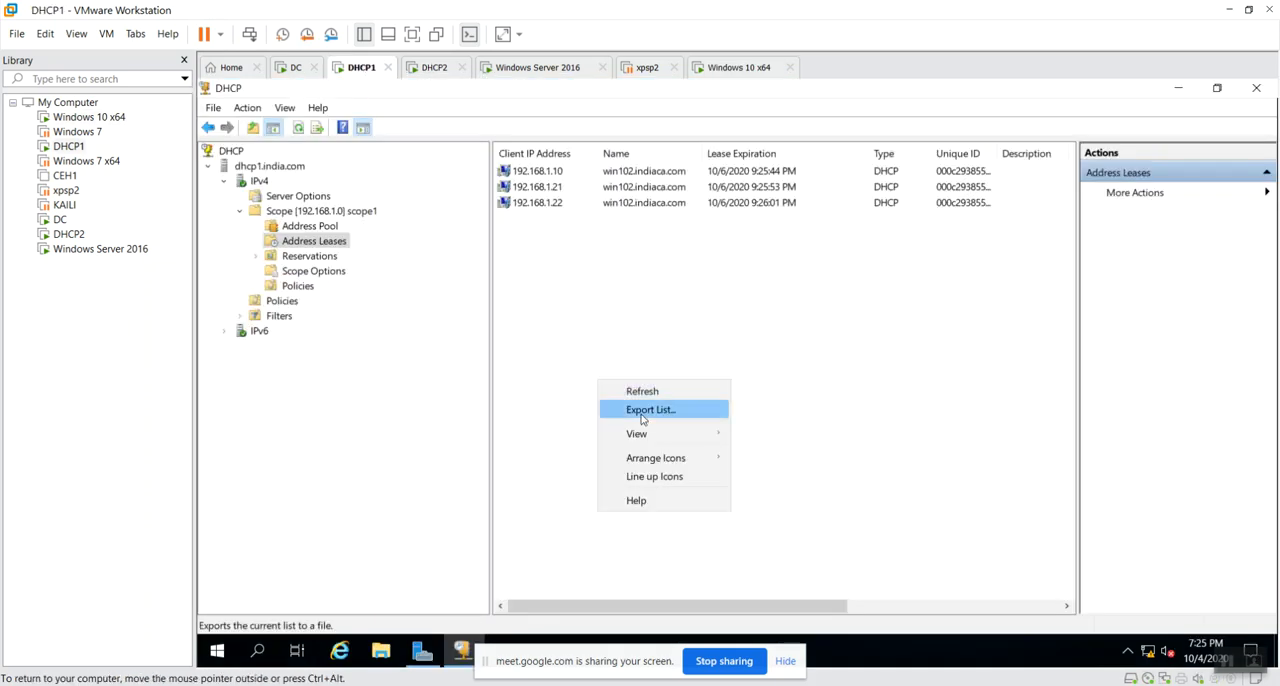
left_click(658, 395)
left_click_drag(531, 287, 567, 203)
right_click(571, 200)
left_click(615, 255)
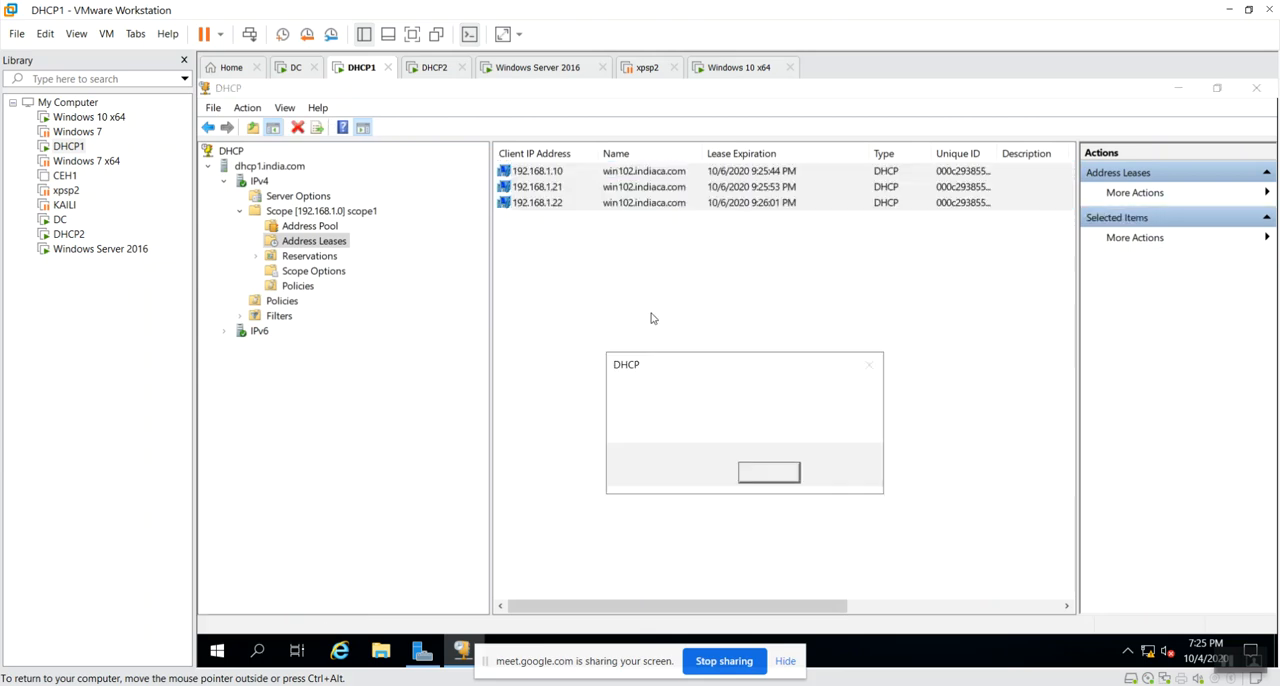
left_click(763, 472)
right_click(591, 377)
left_click(610, 376)
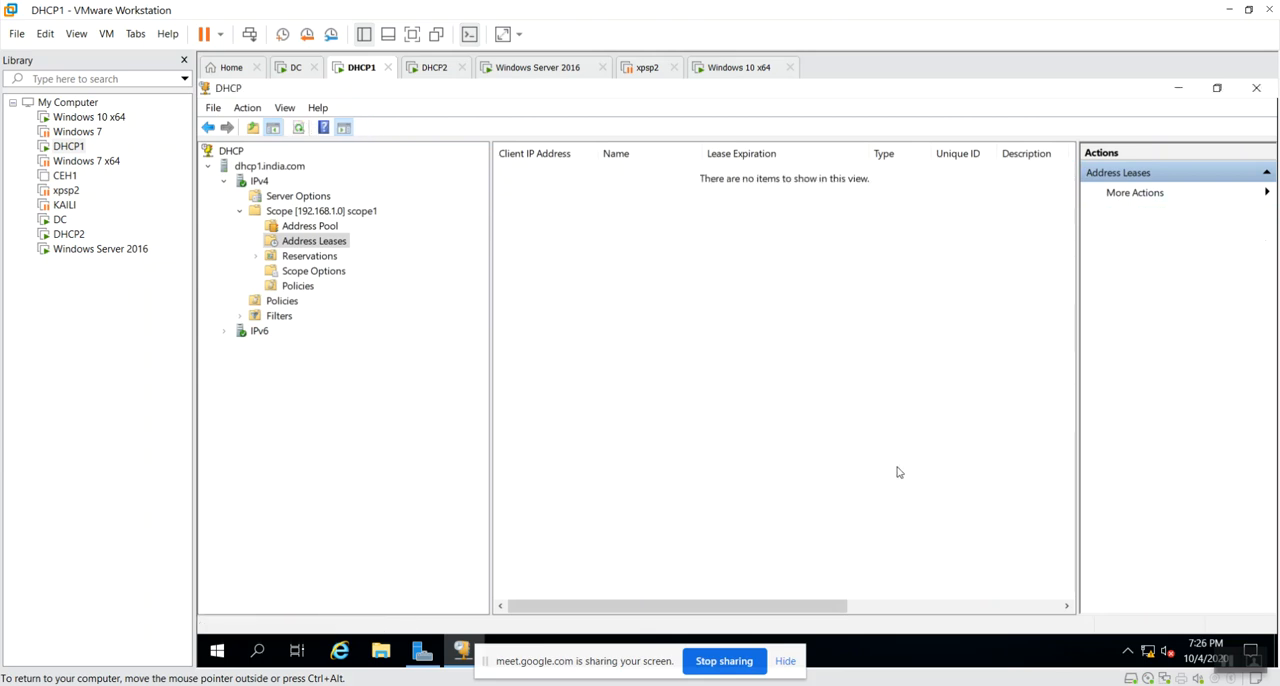
Switch to the DHCP2 virtual machine and refresh scope1's address leases.
left_click(434, 68)
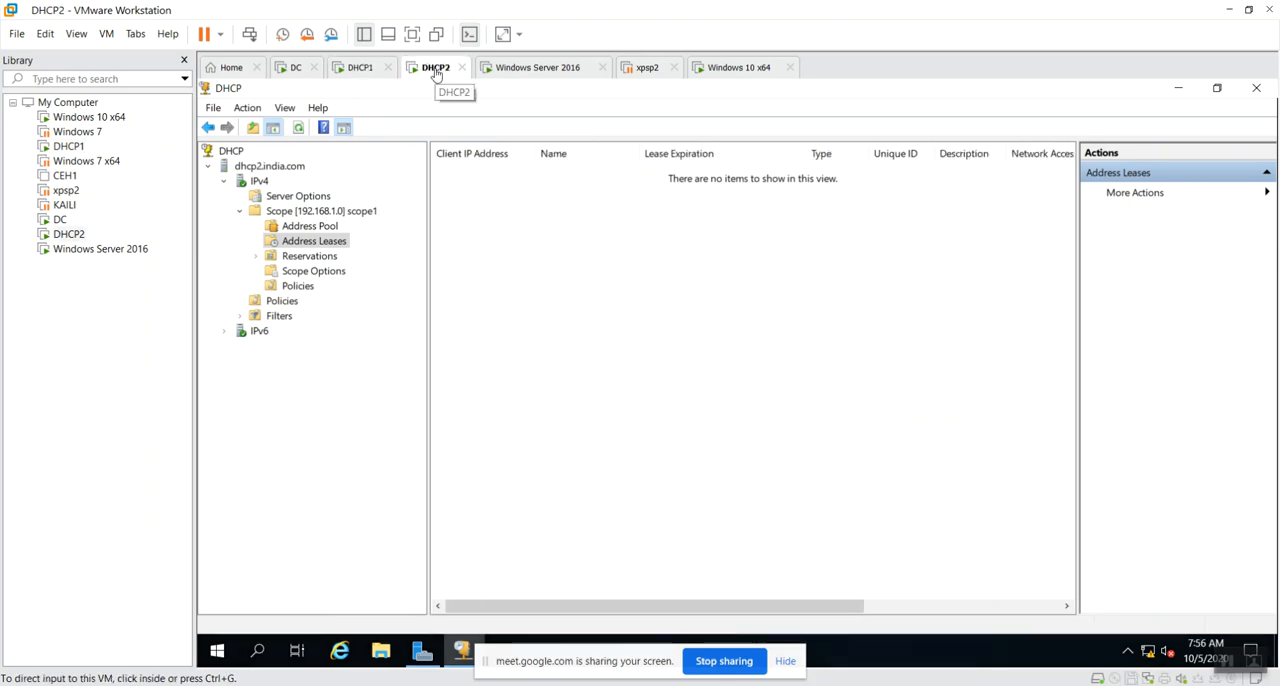
right_click(436, 70)
left_click(838, 276)
right_click(589, 280)
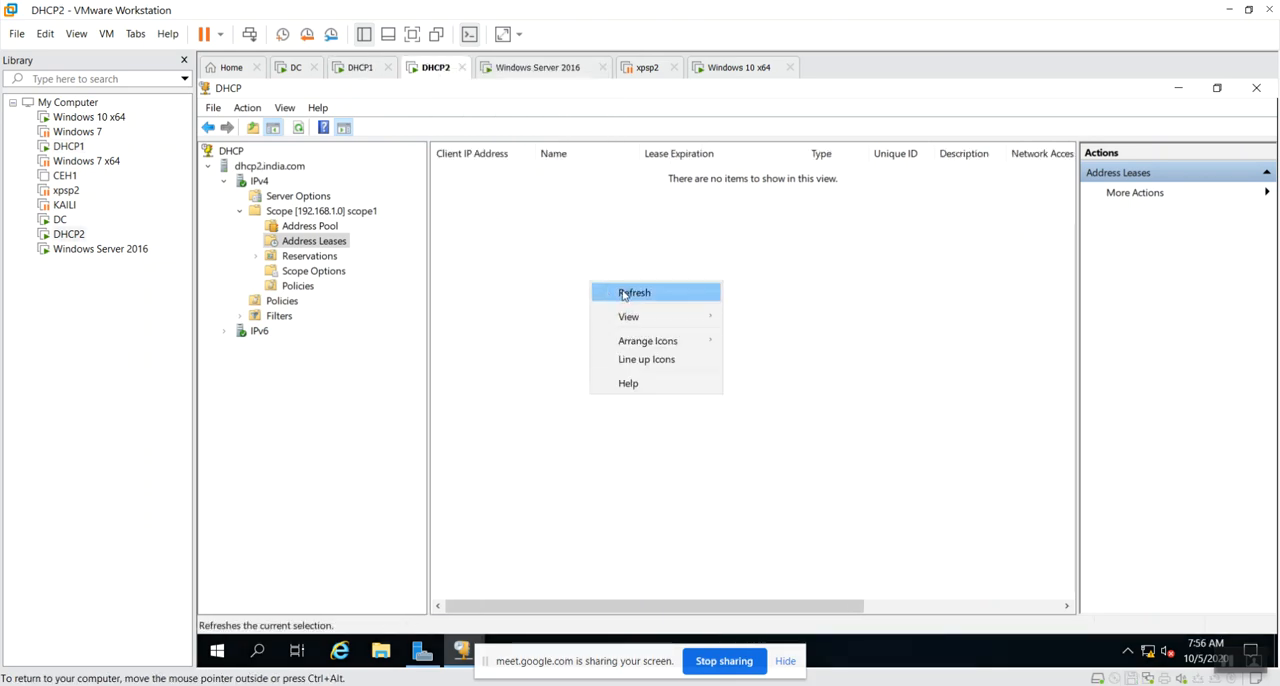
left_click(622, 290)
Suspend the DHCP2 virtual machine.
right_click(437, 70)
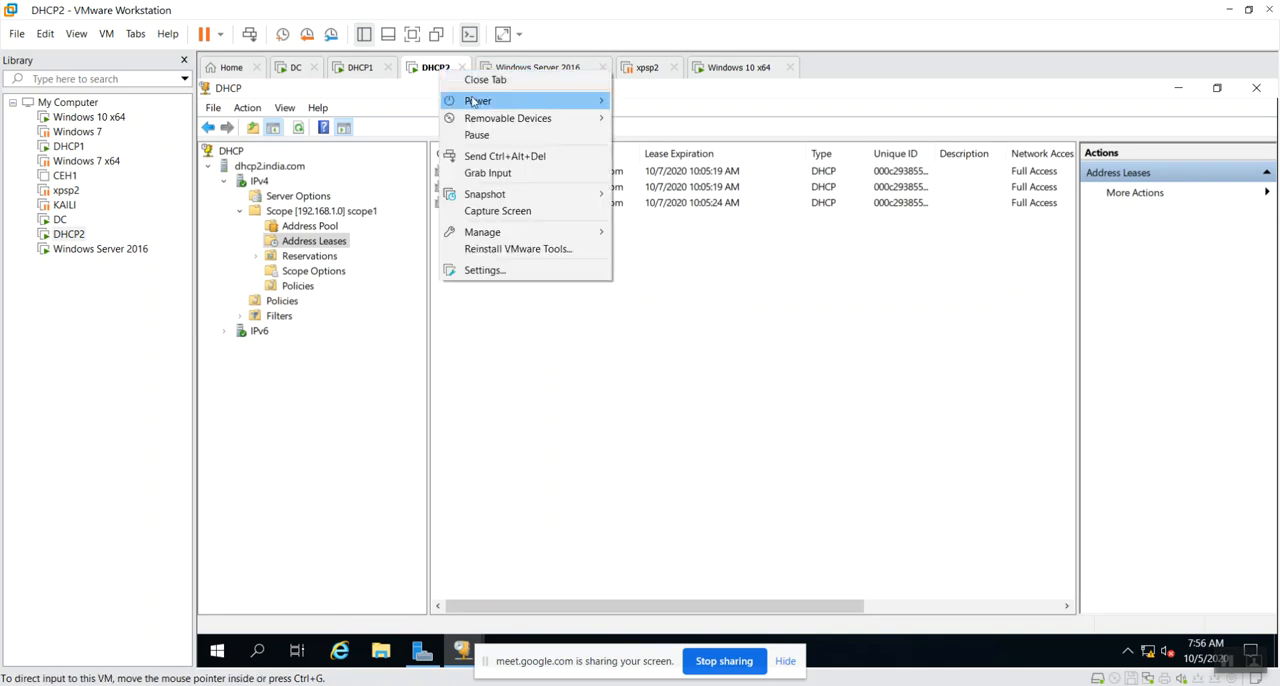
mouse_move(476, 102)
left_click(685, 140)
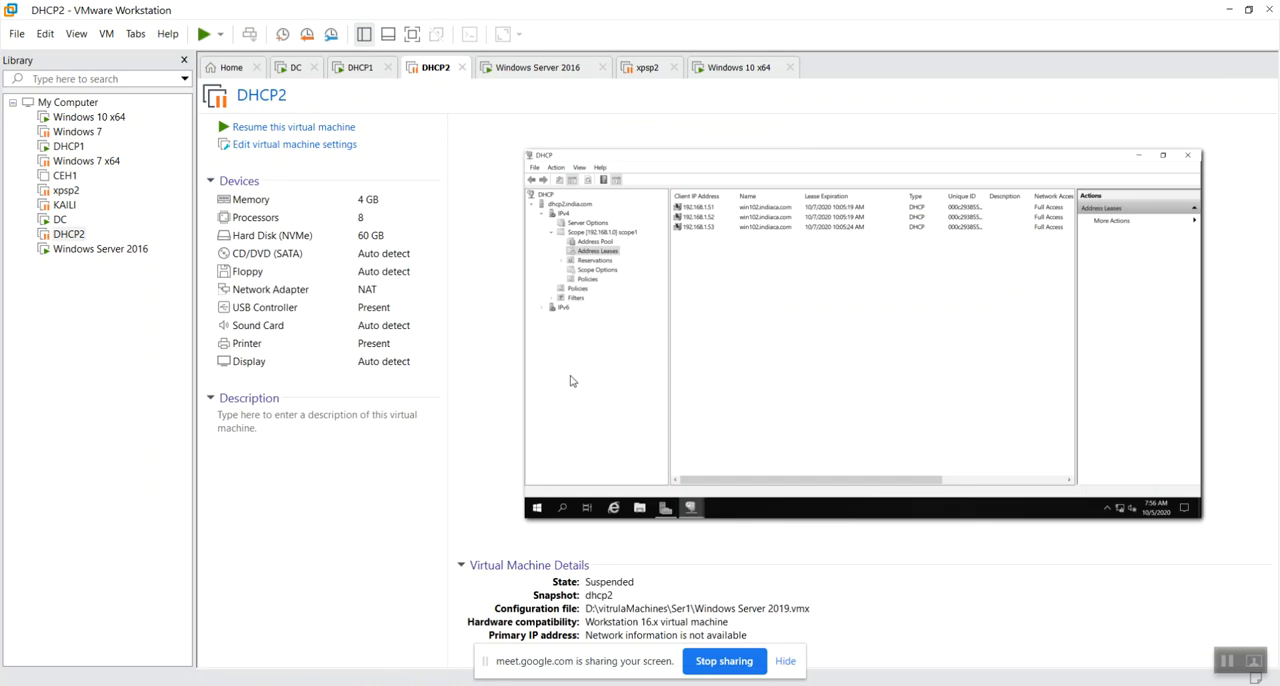
Return to the Windows 10 x64 virtual machine, disable Ethernet0, Ethernet1 and Ethernet2, and refresh the connections.
left_click(530, 67)
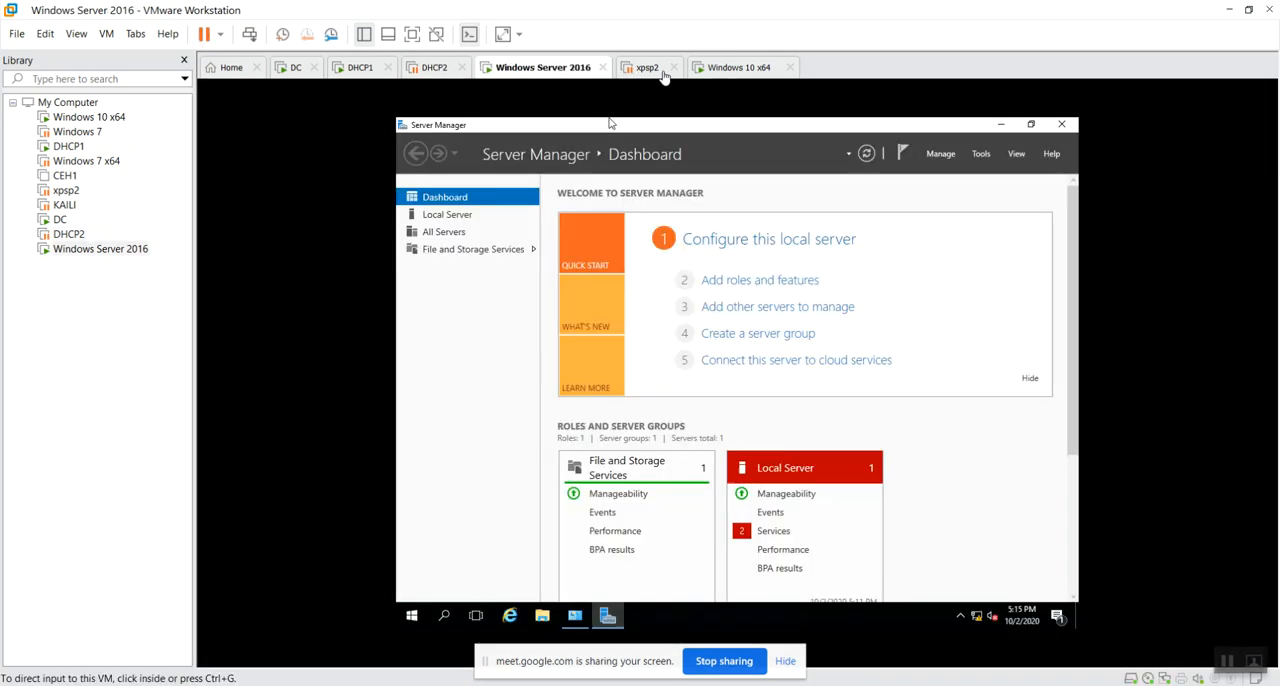
left_click(648, 67)
left_click(725, 68)
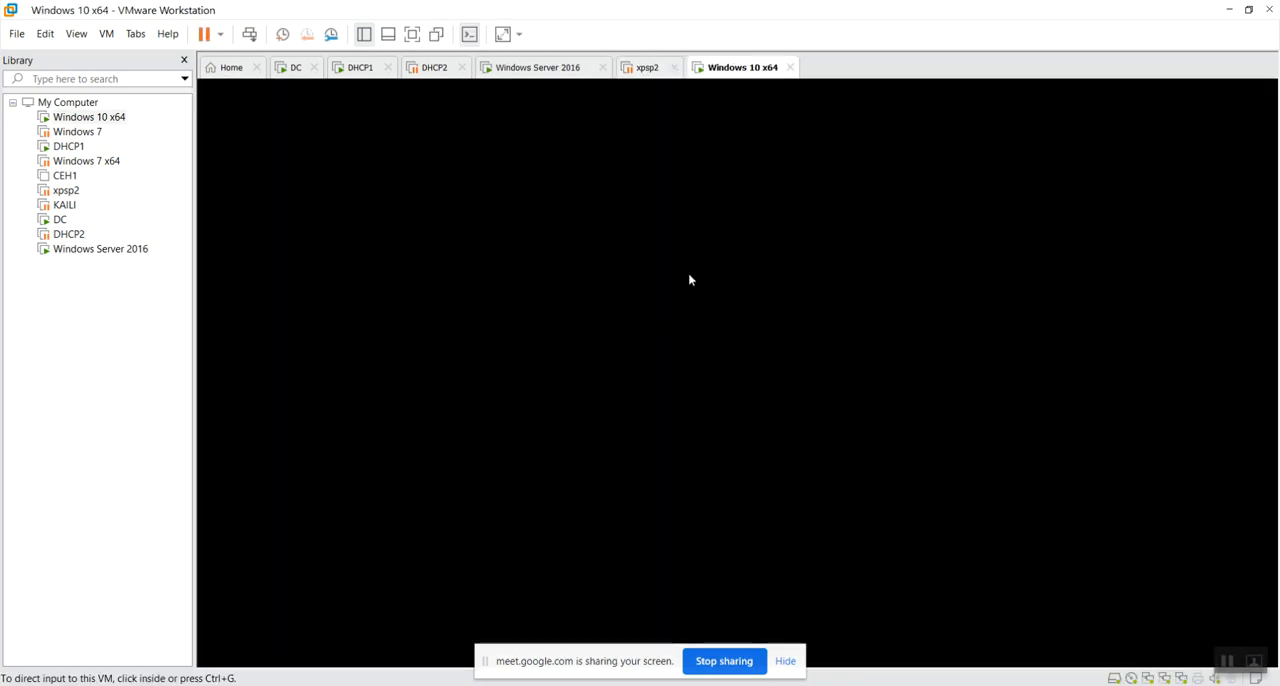
left_click(630, 242)
right_click(628, 238)
left_click(679, 255)
right_click(805, 237)
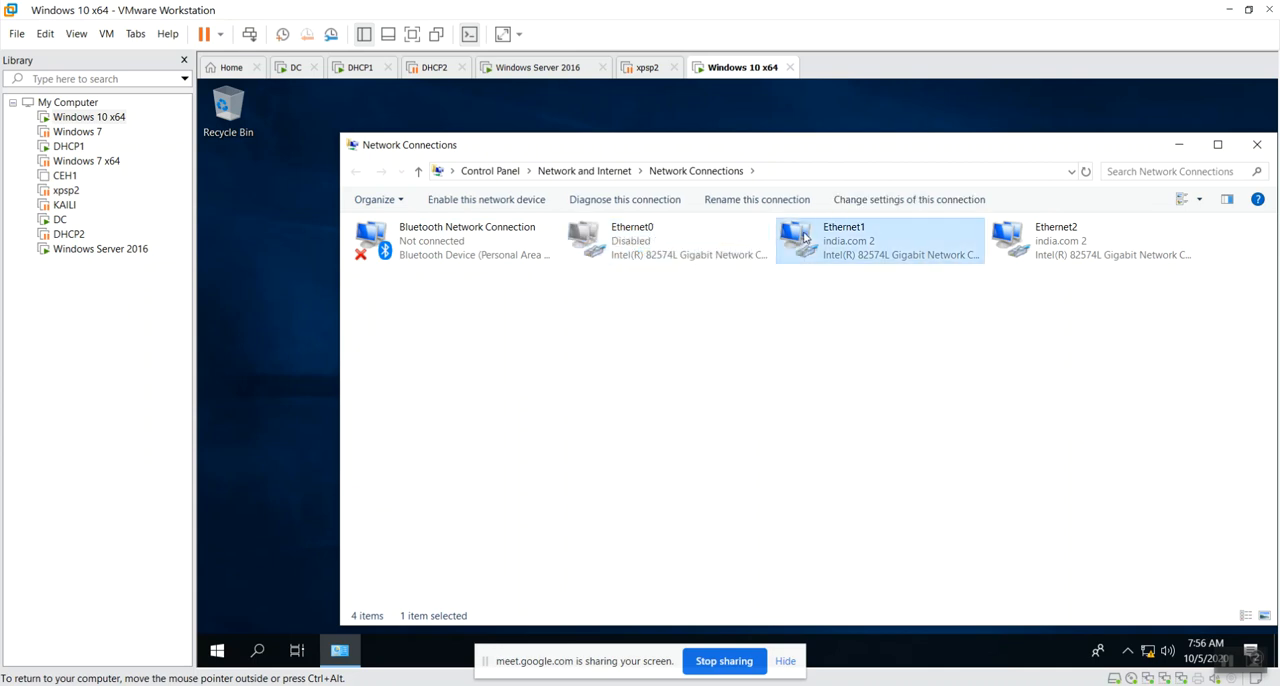
left_click(826, 246)
right_click(1012, 246)
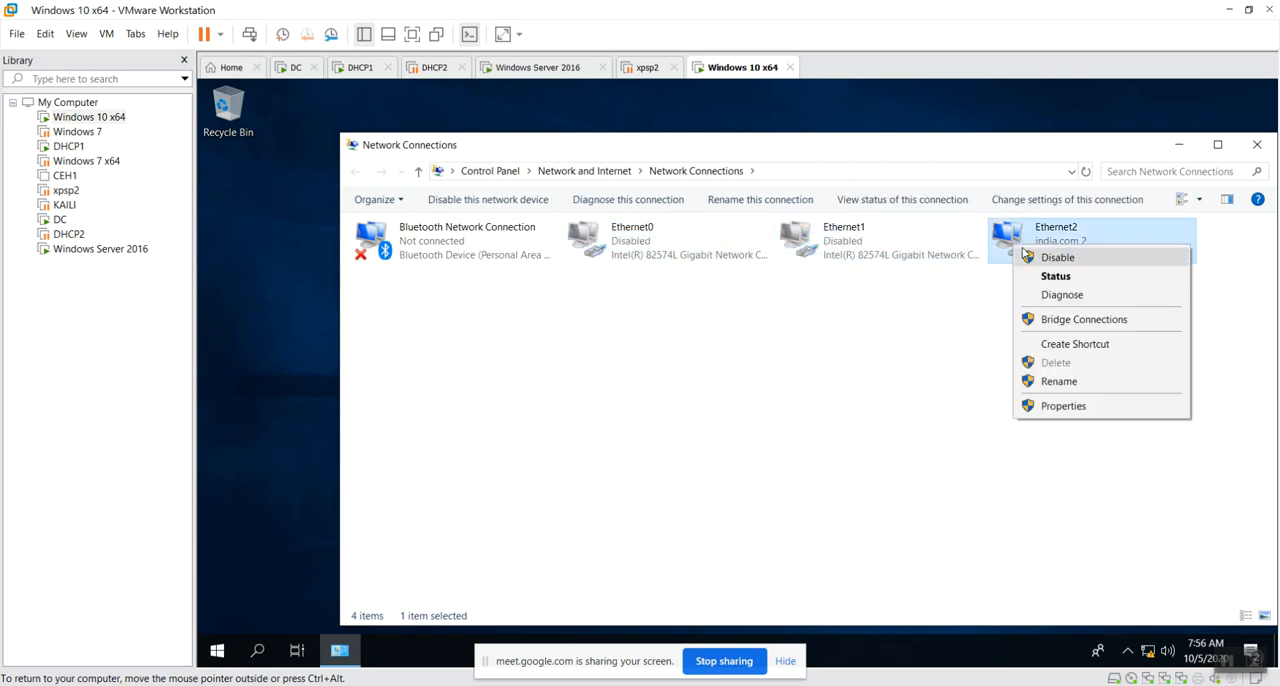
left_click(1057, 257)
right_click(699, 374)
left_click(728, 440)
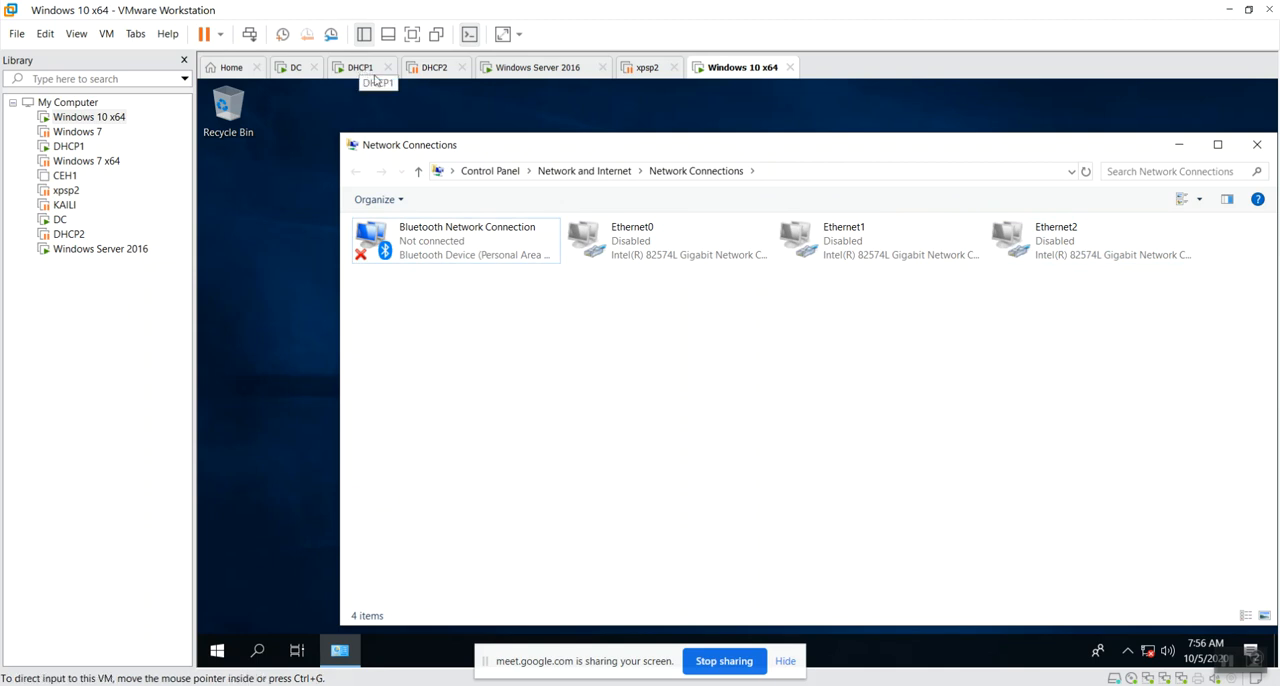
Re-enable Ethernet0, Ethernet1 and Ethernet2 on the Windows 10 client.
double_click(634, 238)
double_click(874, 258)
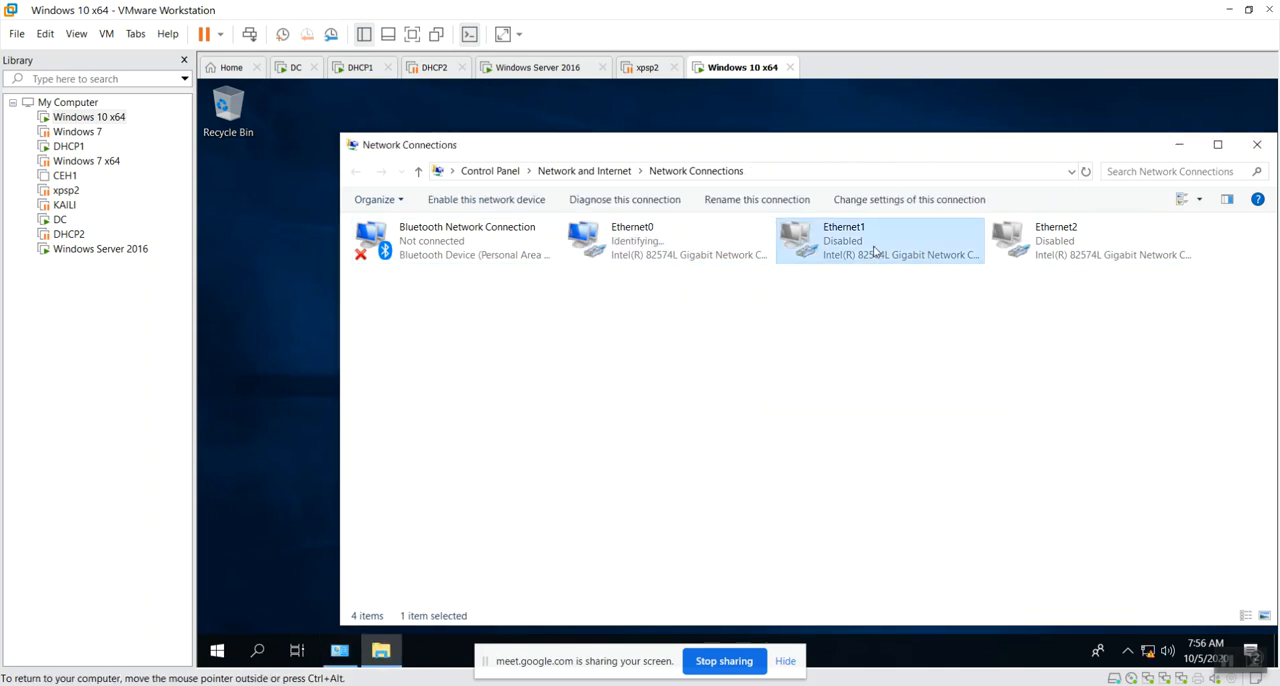
left_click(1080, 250)
double_click(1080, 250)
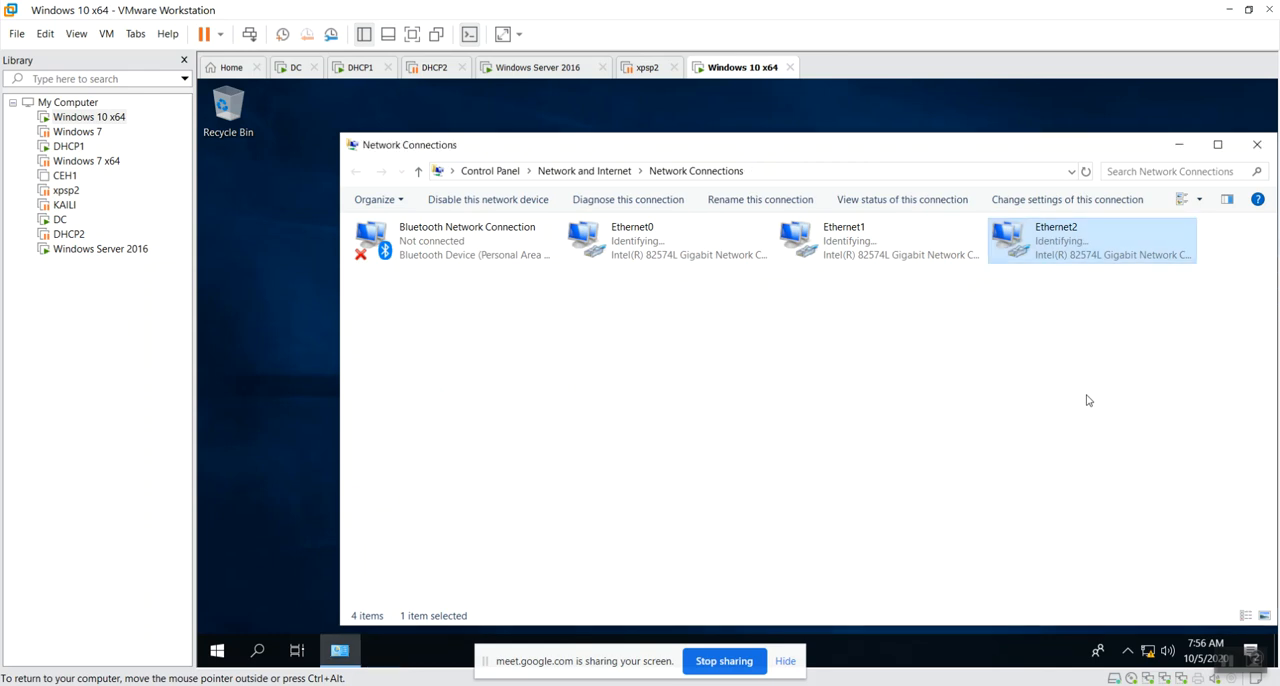
Check the three Ethernet adapters' network status, refreshing the network connections repeatedly.
left_click(772, 452)
left_click(688, 238)
left_click(919, 256)
left_click(1027, 239)
left_click(608, 463)
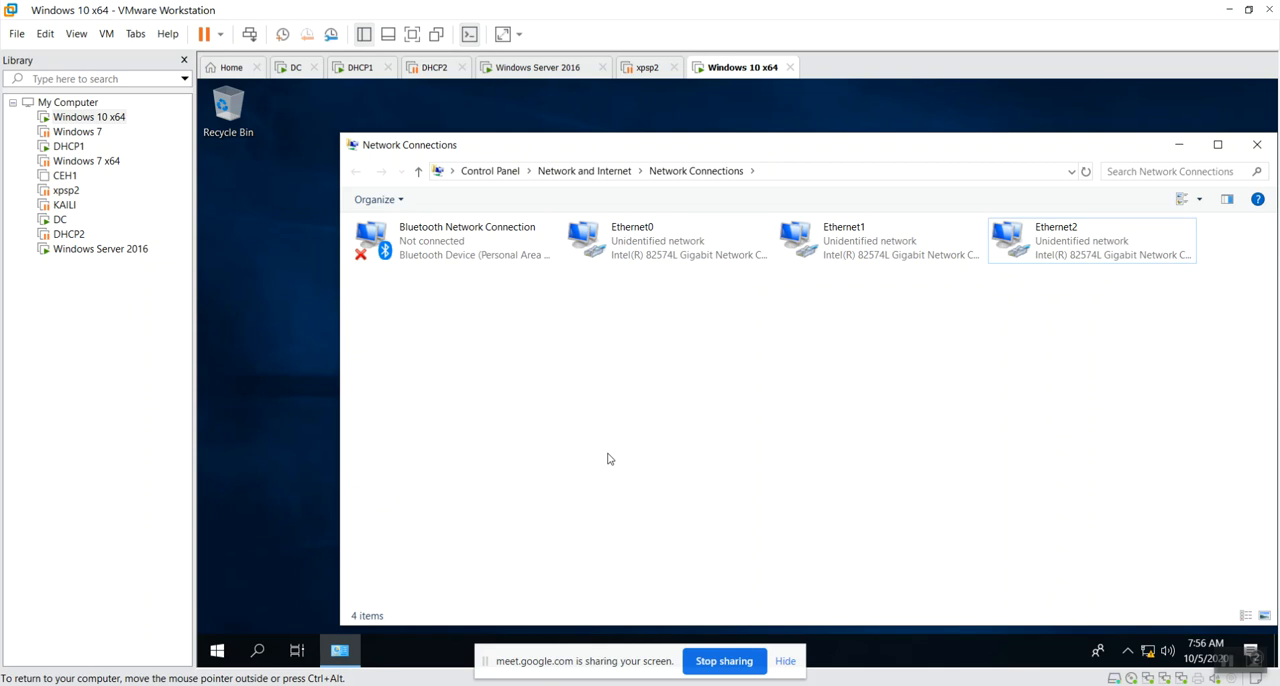
right_click(650, 483)
left_click(723, 549)
right_click(704, 416)
left_click(750, 479)
right_click(609, 346)
left_click(645, 410)
right_click(650, 365)
left_click(697, 428)
right_click(614, 352)
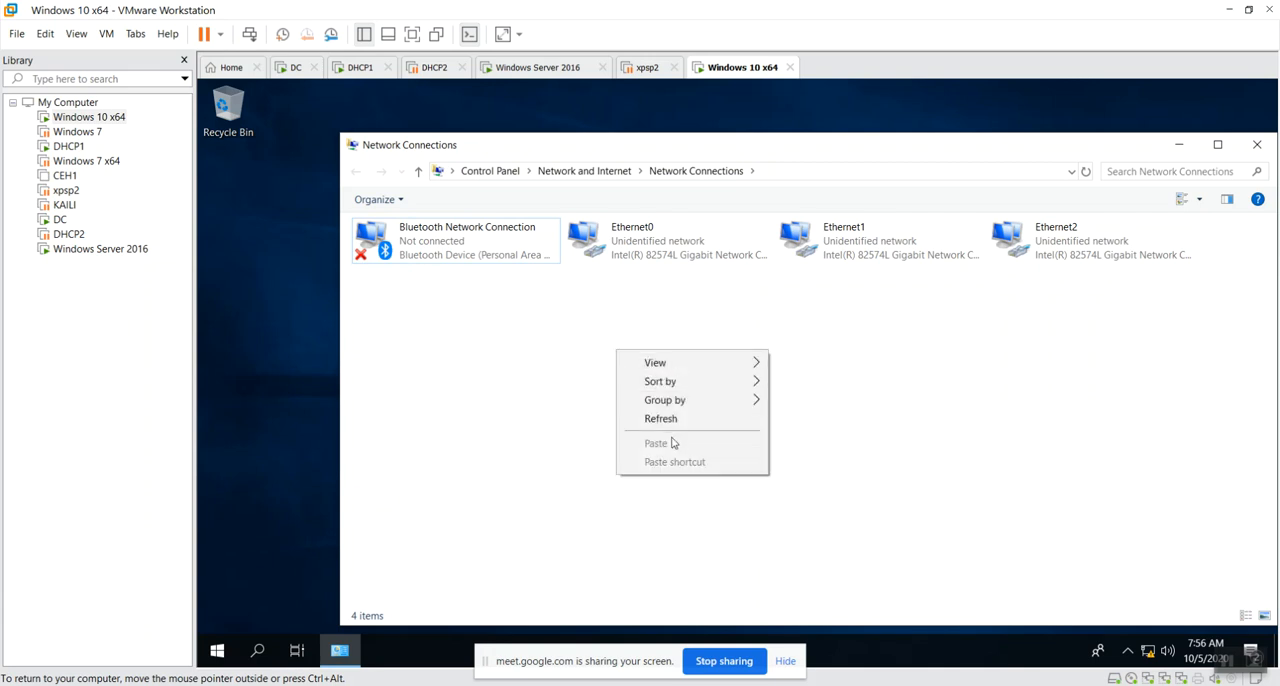
left_click(675, 420)
right_click(620, 381)
left_click(666, 450)
right_click(621, 381)
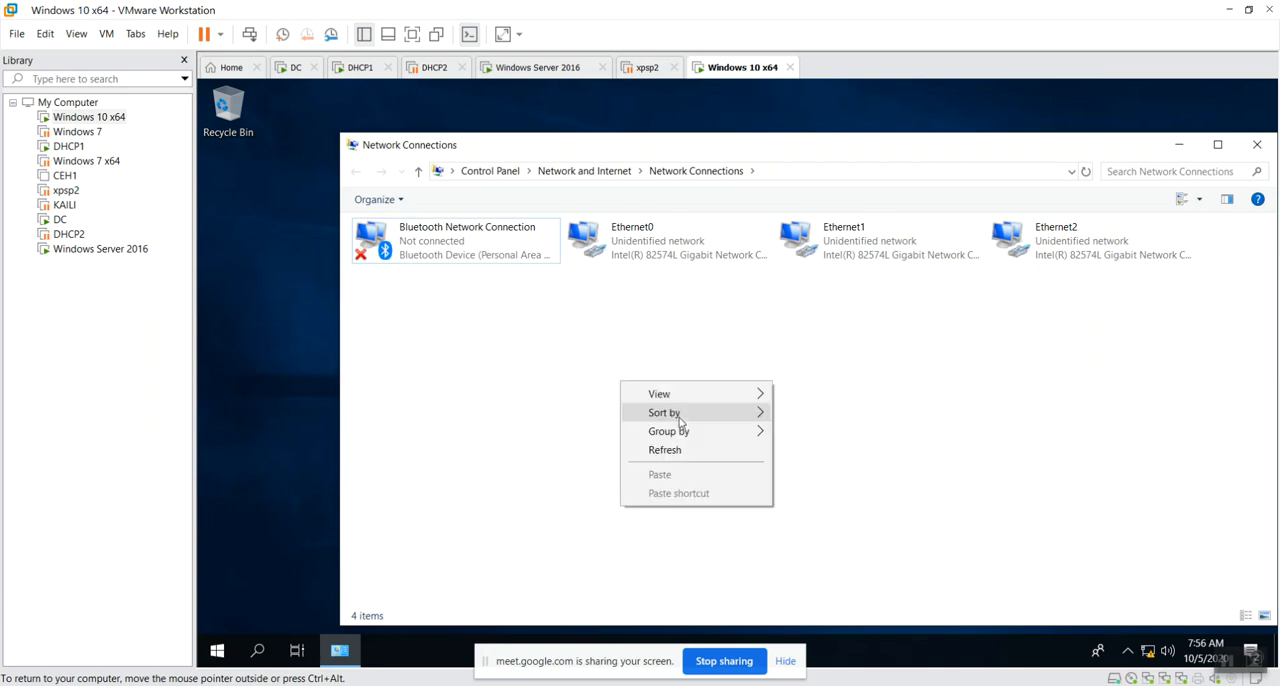
left_click(689, 458)
right_click(660, 378)
left_click(707, 450)
right_click(655, 370)
left_click(708, 441)
right_click(655, 370)
left_click(700, 439)
right_click(668, 371)
left_click(711, 438)
Examine Ethernet0's connection details to identify the DHCP server while DHCP2 is suspended, and close them.
double_click(680, 257)
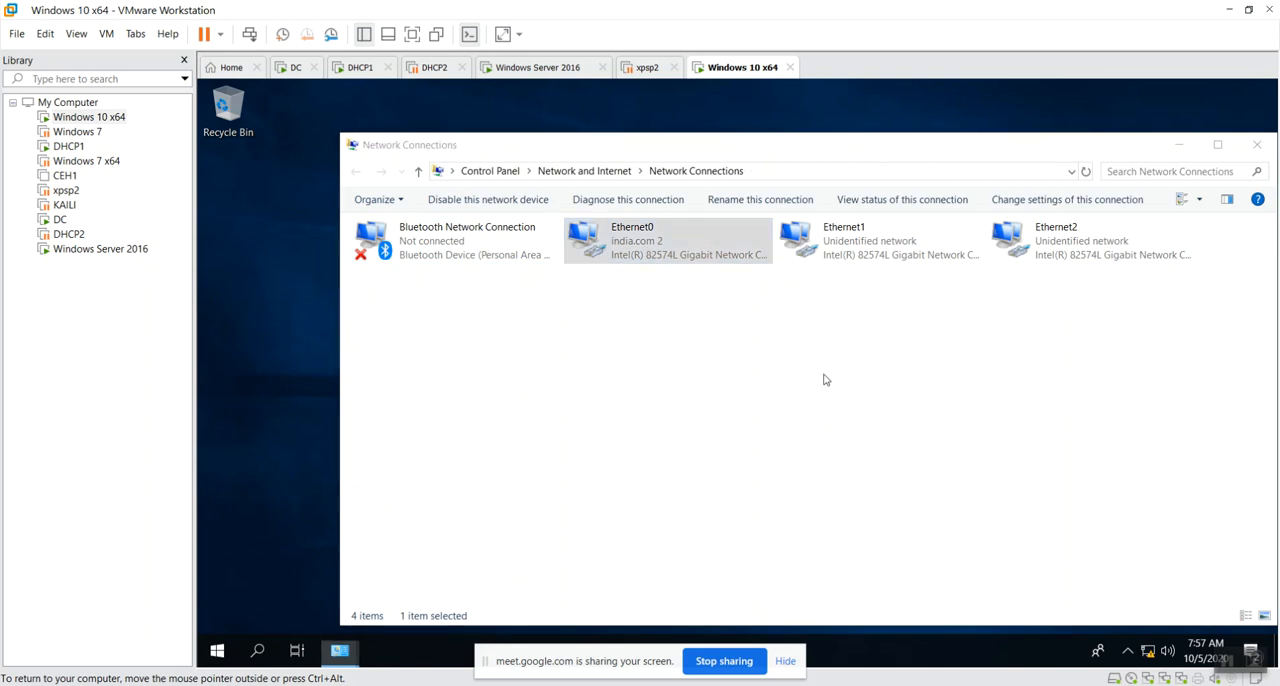
left_click(678, 358)
left_click(790, 404)
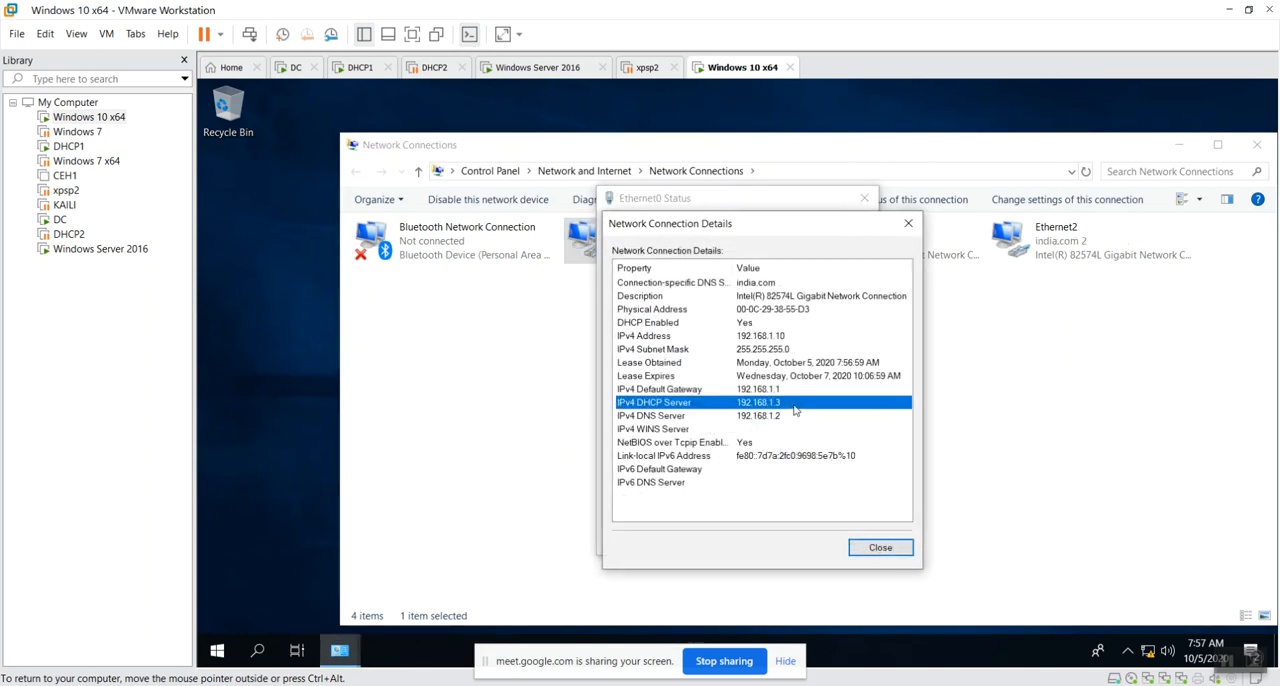
left_click(880, 547)
left_click(846, 537)
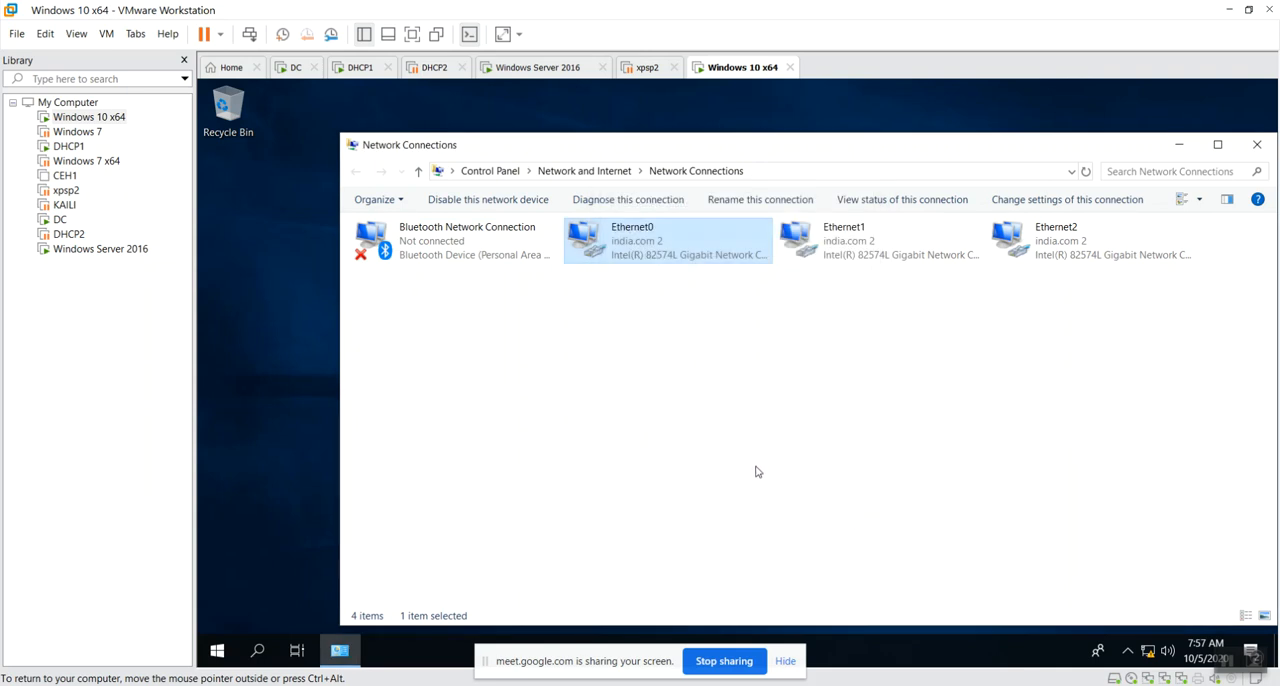
Examine Ethernet1's connection details for its leased IPv4 address and close them.
left_click(743, 343)
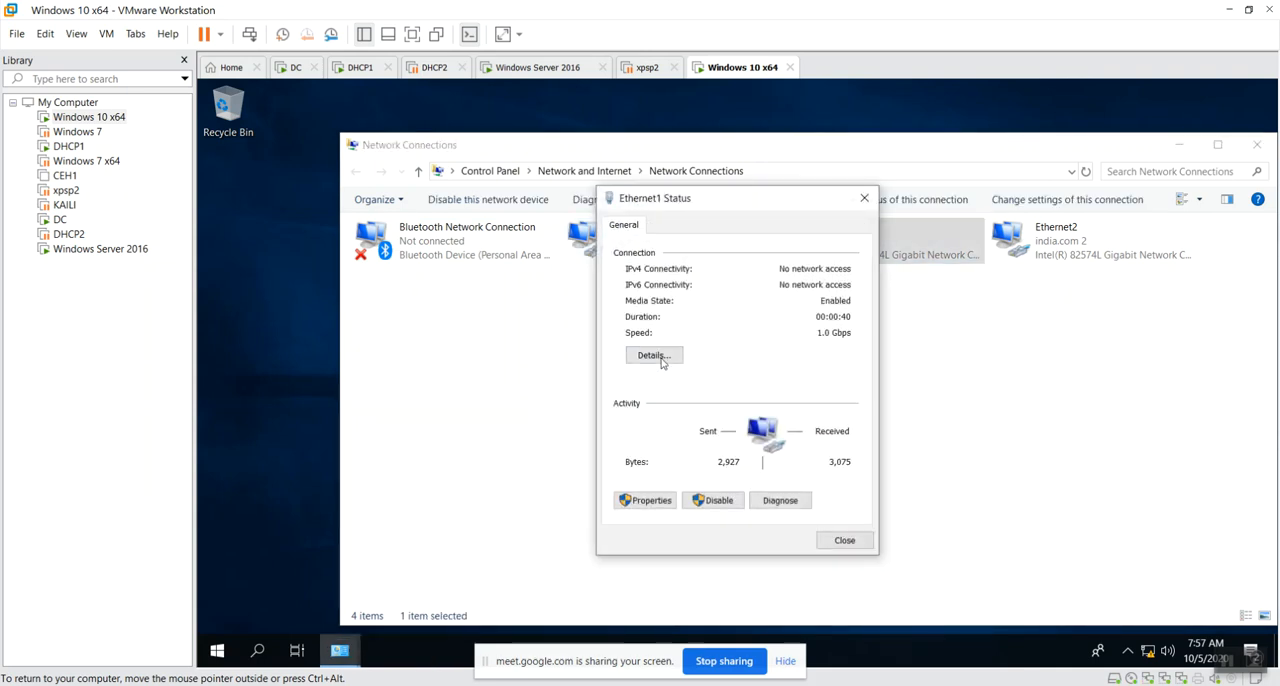
left_click(655, 355)
left_click(797, 337)
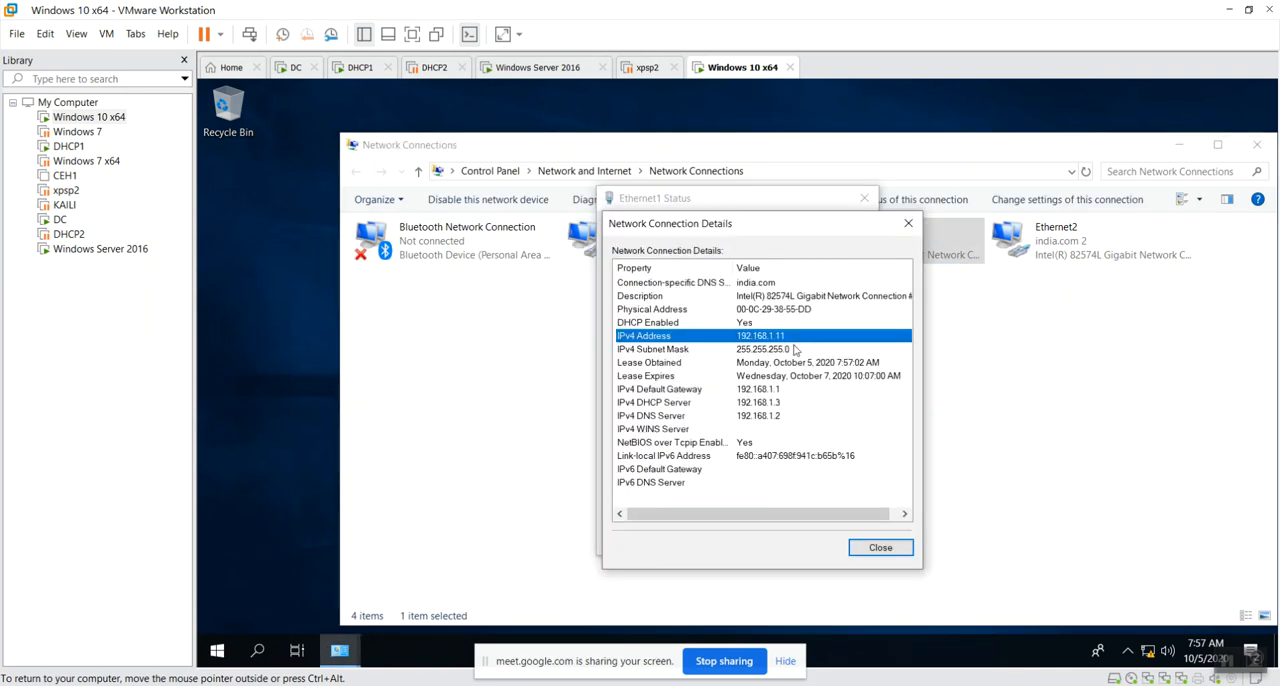
left_click(880, 547)
left_click(840, 539)
Examine Ethernet2's connection details for its leased IPv4 address and close them.
left_click(1071, 262)
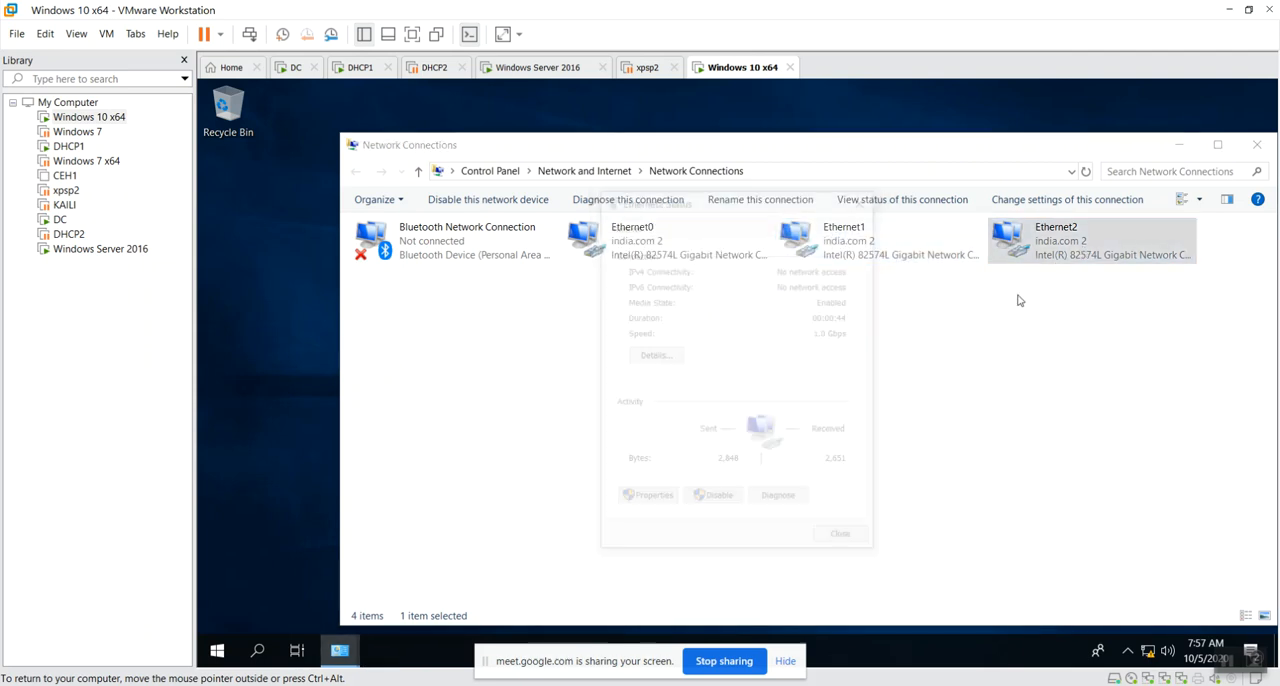
double_click(1071, 262)
left_click(655, 355)
left_click(810, 340)
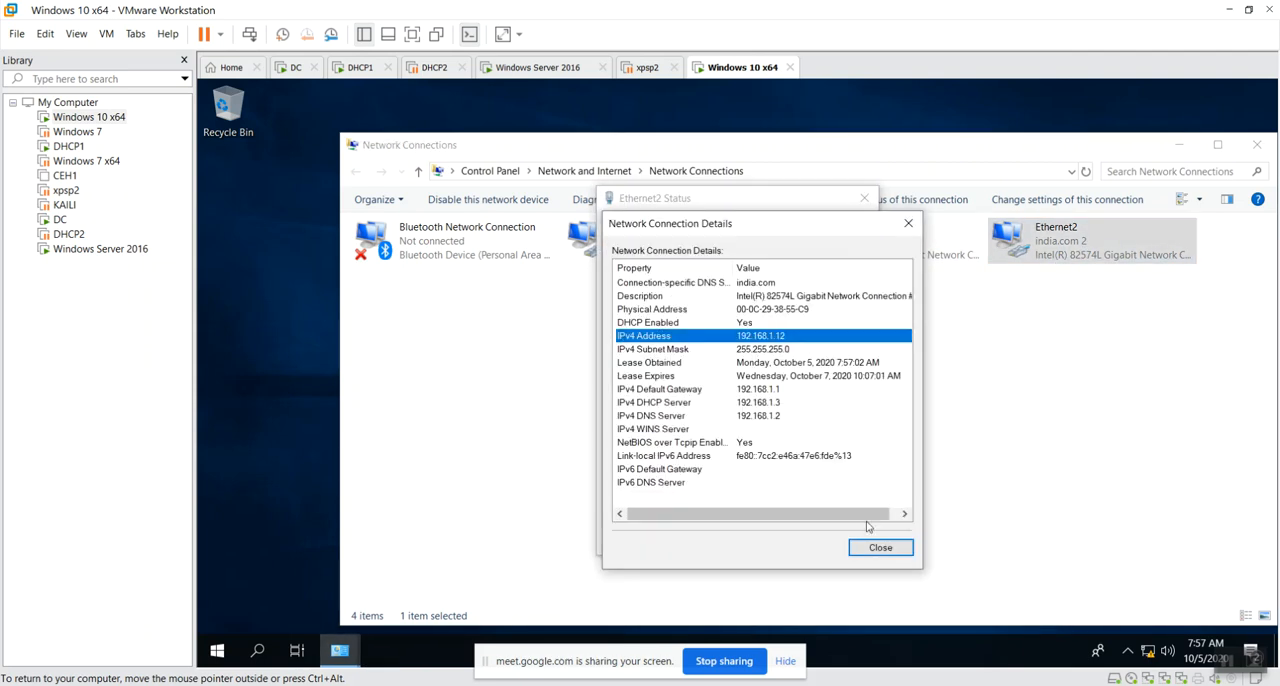
left_click(880, 547)
left_click(845, 541)
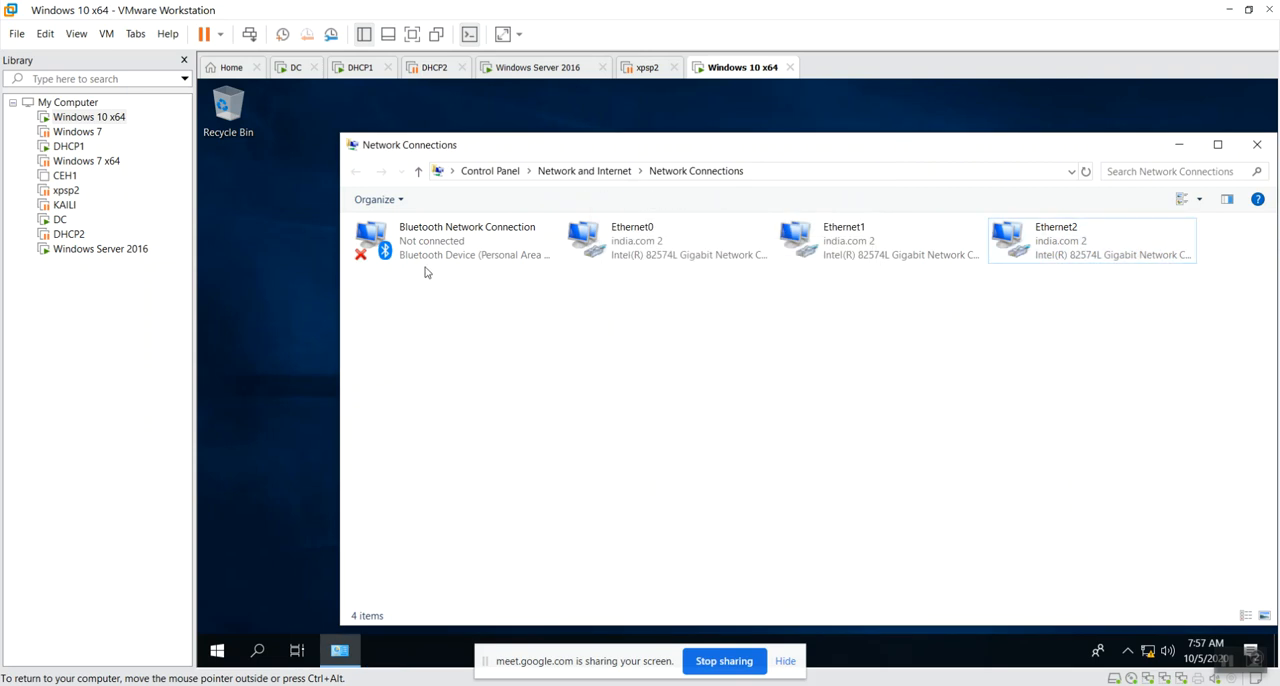
Switch to the Windows Server 2016 virtual machine, examine Ethernet0's connection details in Network Connections, and close them.
left_click(550, 67)
left_click(469, 371)
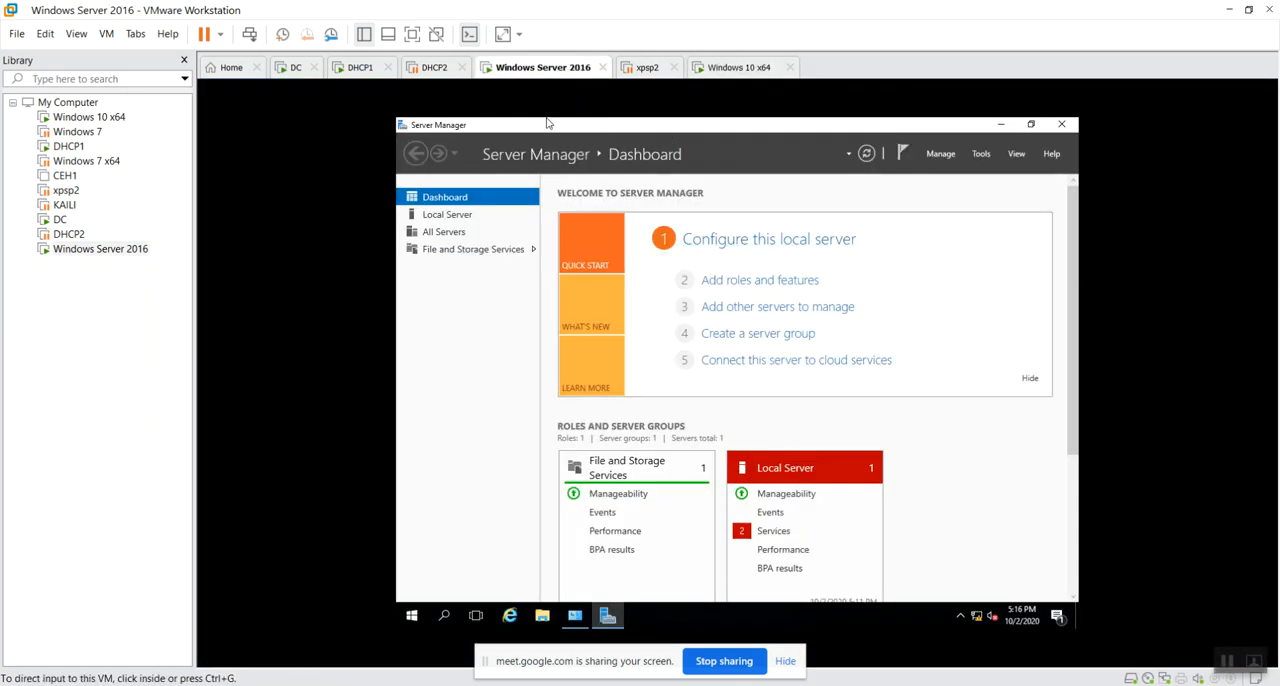
left_click(575, 616)
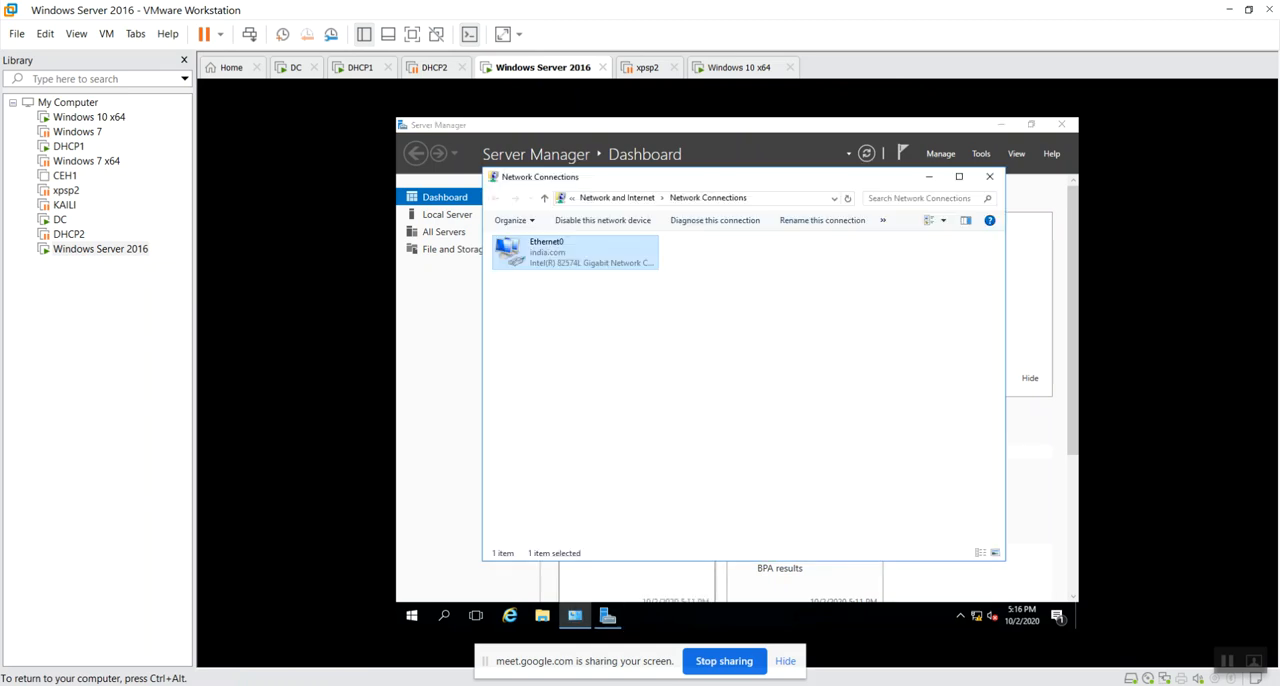
double_click(538, 248)
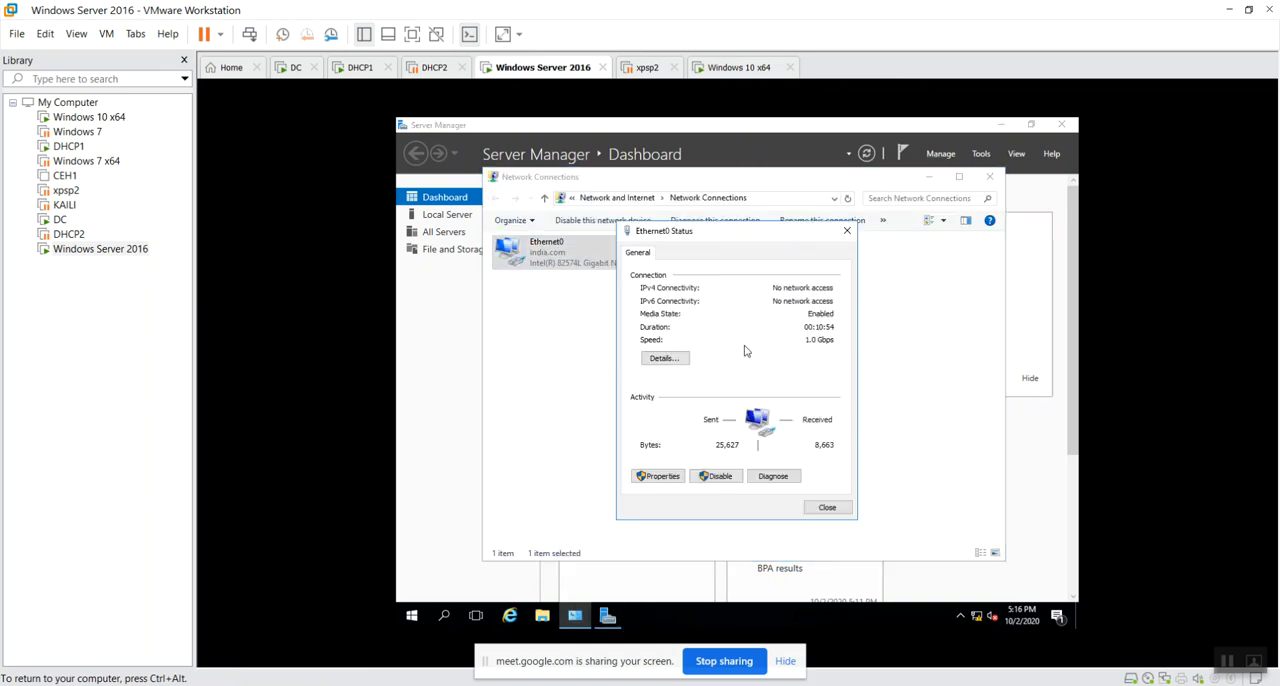
left_click(668, 357)
left_click(829, 515)
left_click(827, 508)
Disable Ethernet0 on Windows Server 2016, refresh the network connections, and re-enable the adapter to request a new lease.
right_click(527, 236)
left_click(516, 258)
right_click(516, 256)
left_click(555, 266)
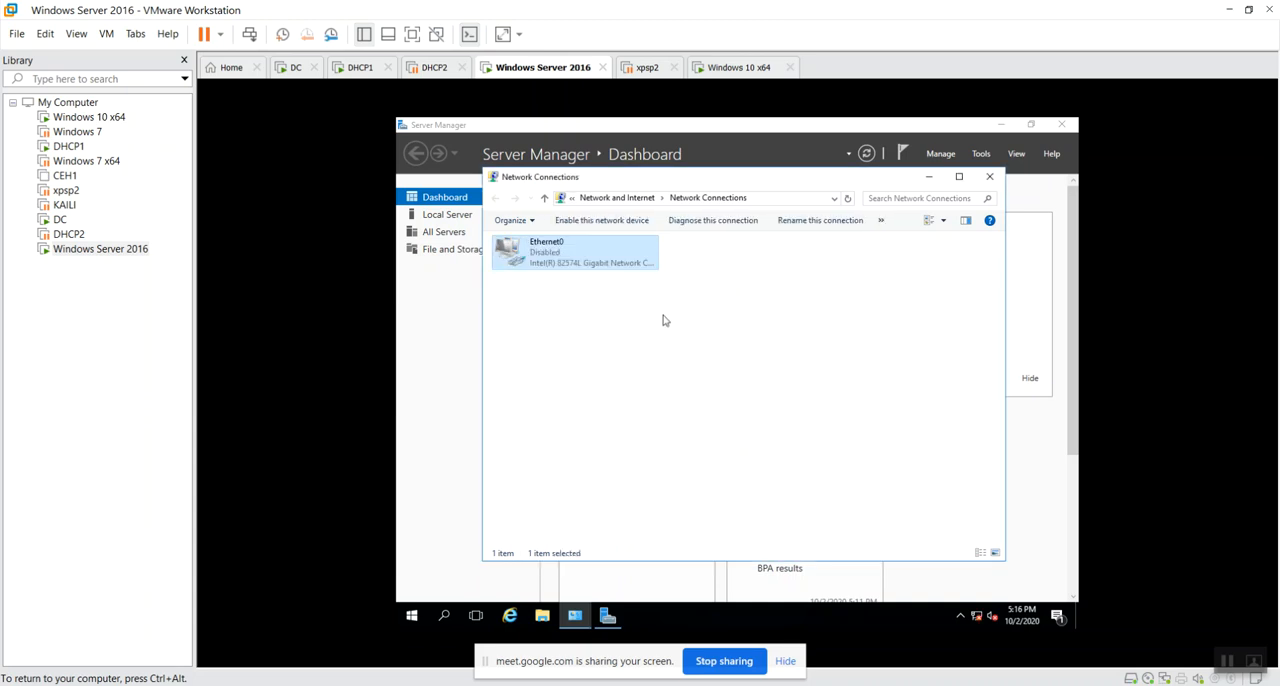
left_click(645, 345)
right_click(621, 360)
left_click(658, 414)
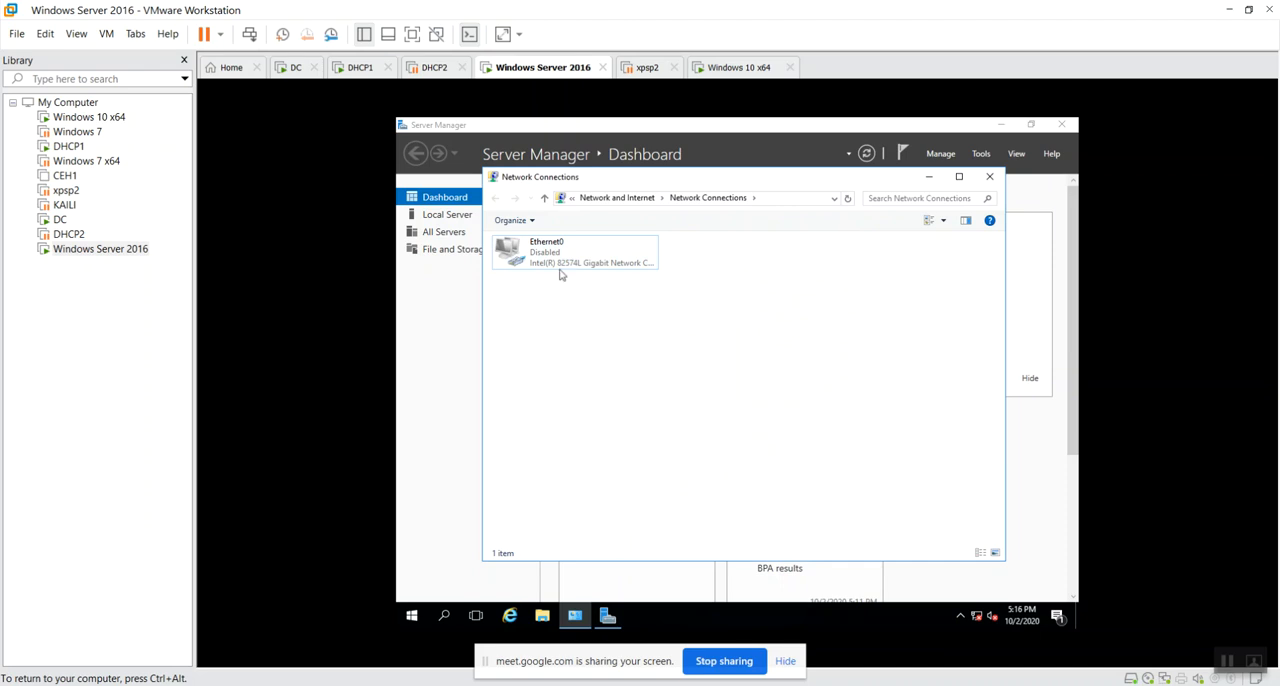
double_click(574, 256)
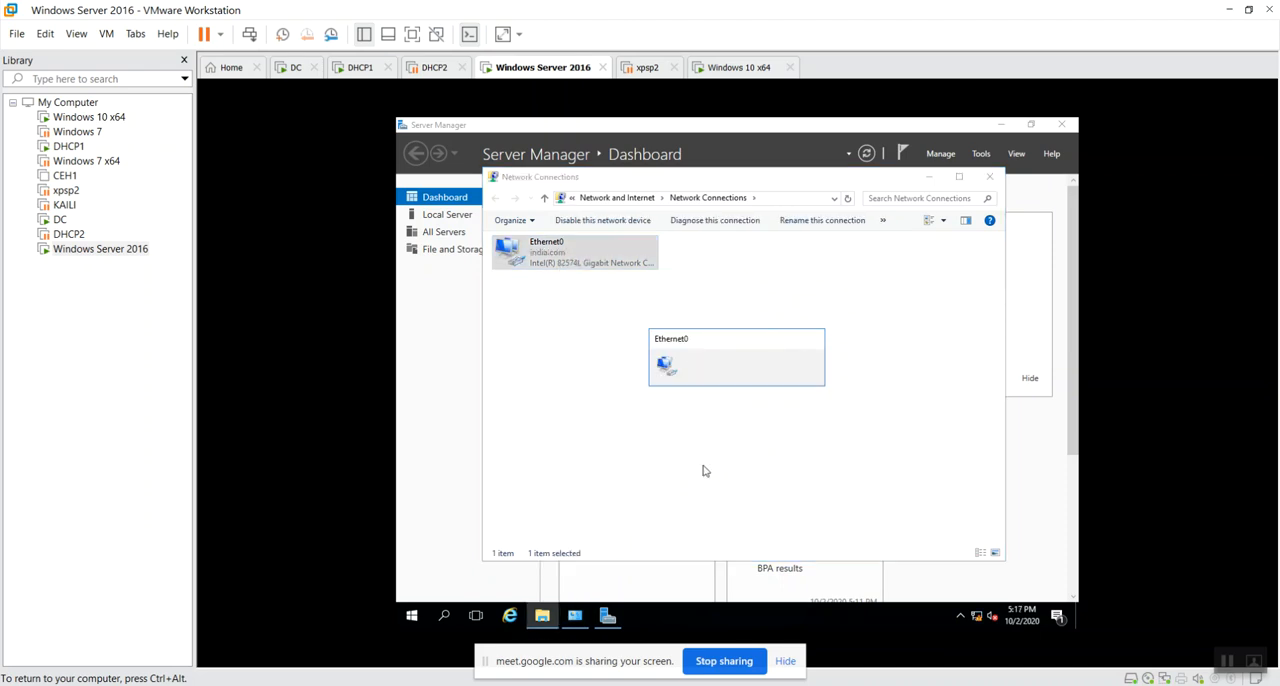
Check the re-enabled Ethernet0's connection details twice for an assigned IPv4 address, and close the adapter's status.
double_click(534, 256)
left_click(668, 358)
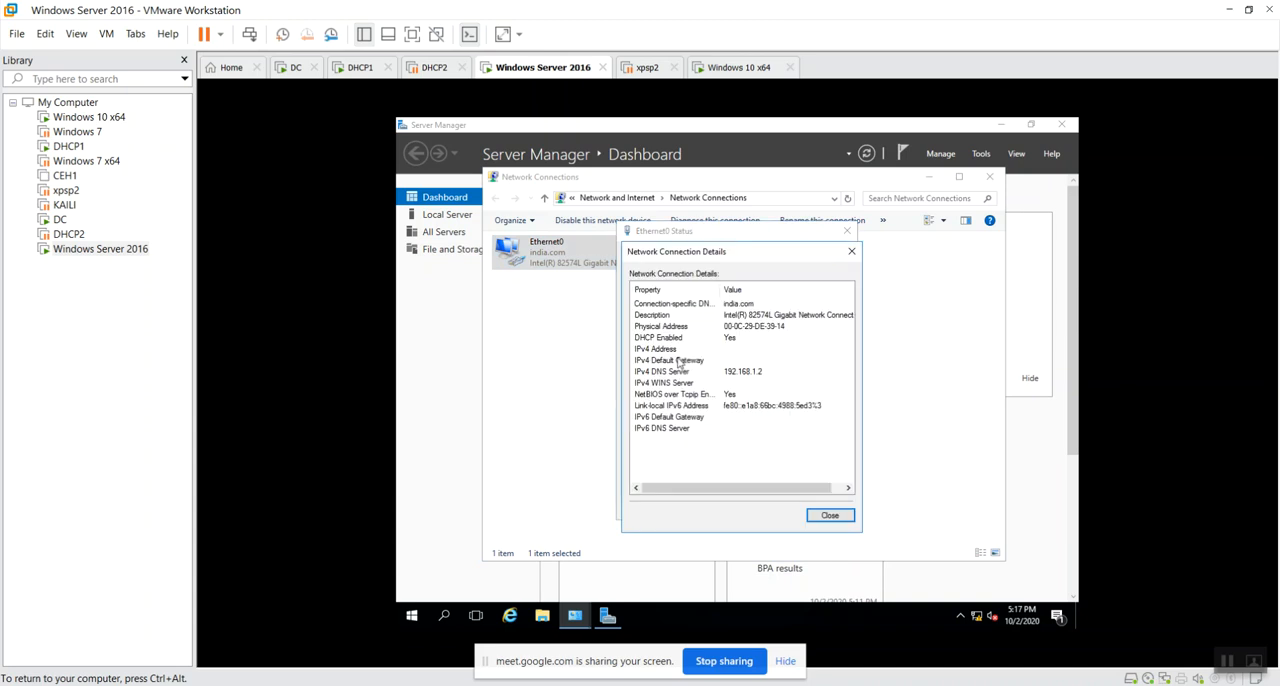
left_click(829, 514)
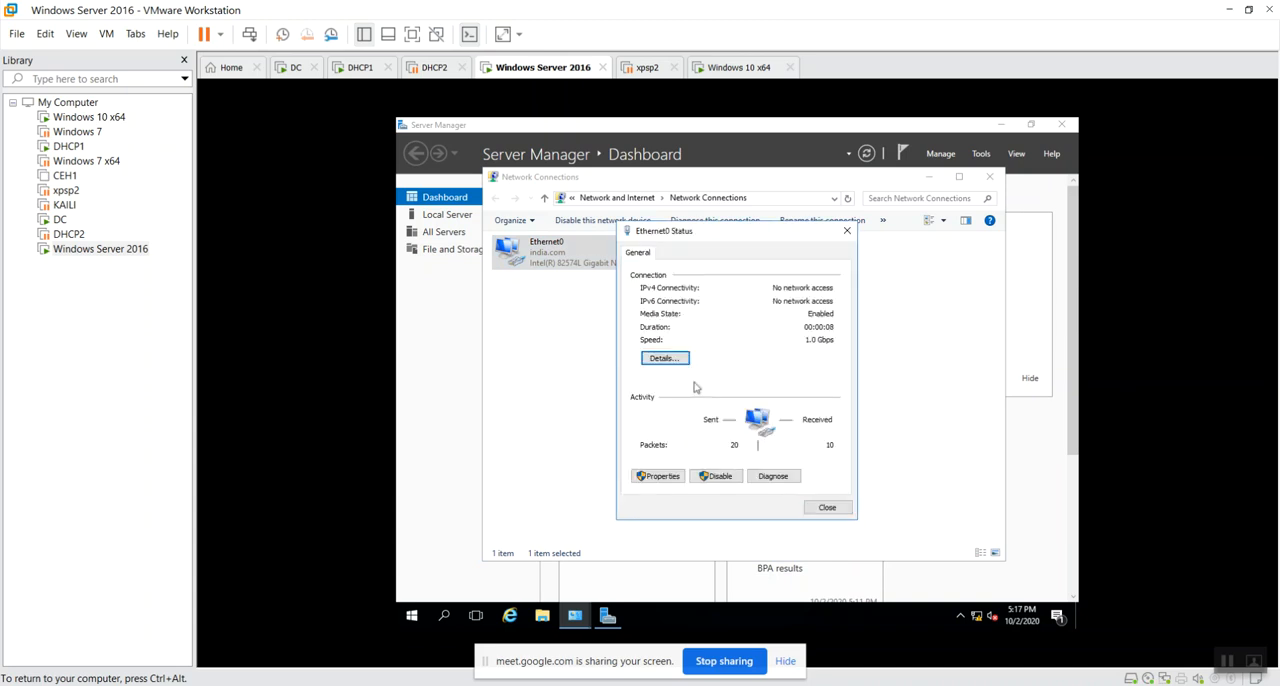
left_click(677, 359)
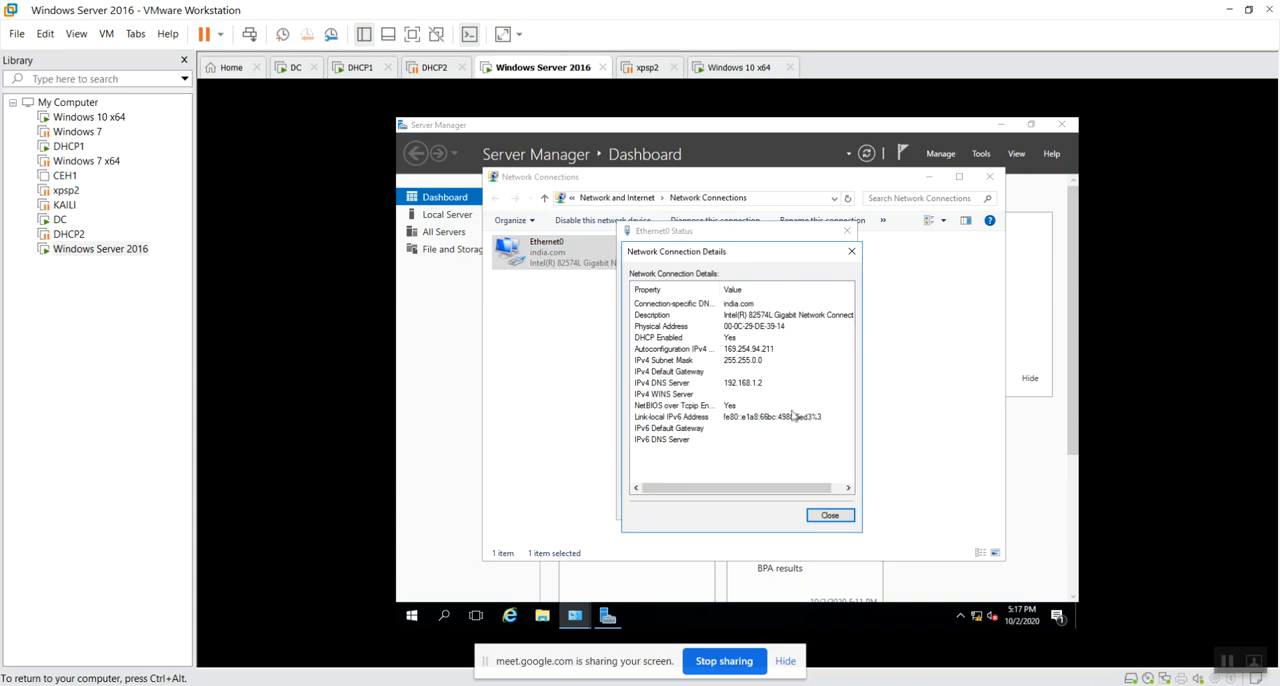
left_click(830, 519)
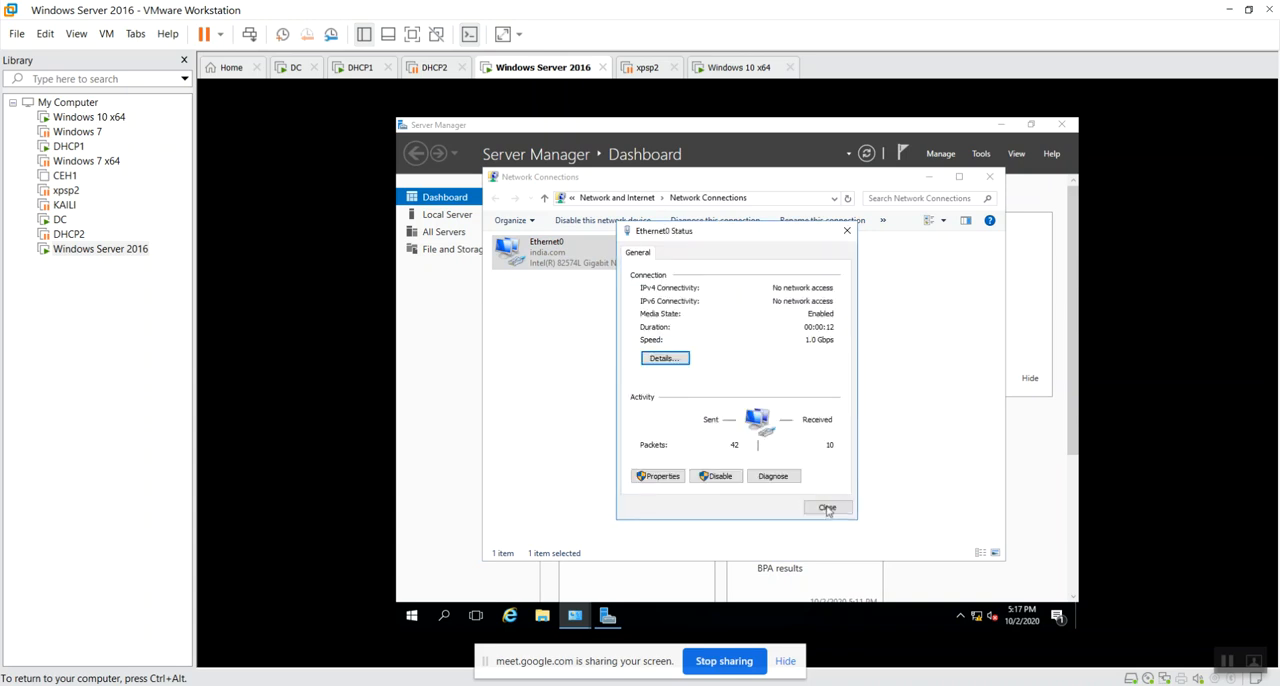
left_click(826, 507)
Refresh the network connections, recheck Ethernet0's IPv4 address in its connection details, and close them.
right_click(615, 372)
left_click(650, 423)
left_click(574, 256)
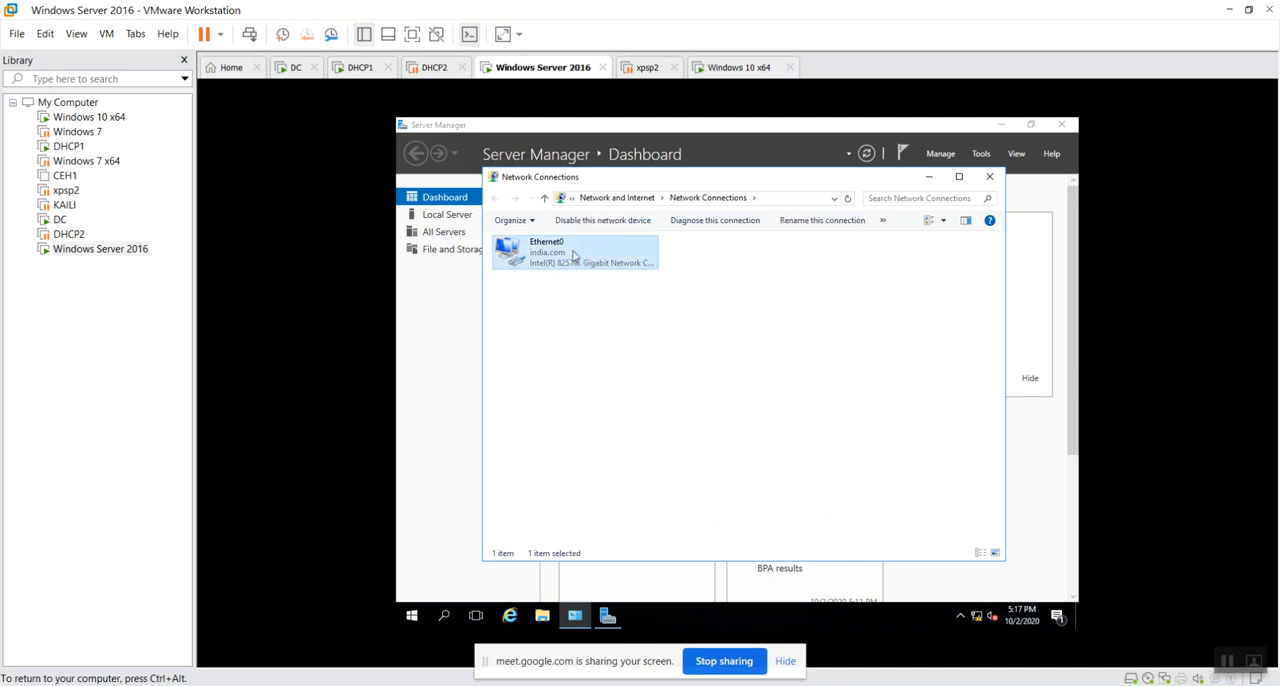
double_click(574, 256)
left_click(748, 360)
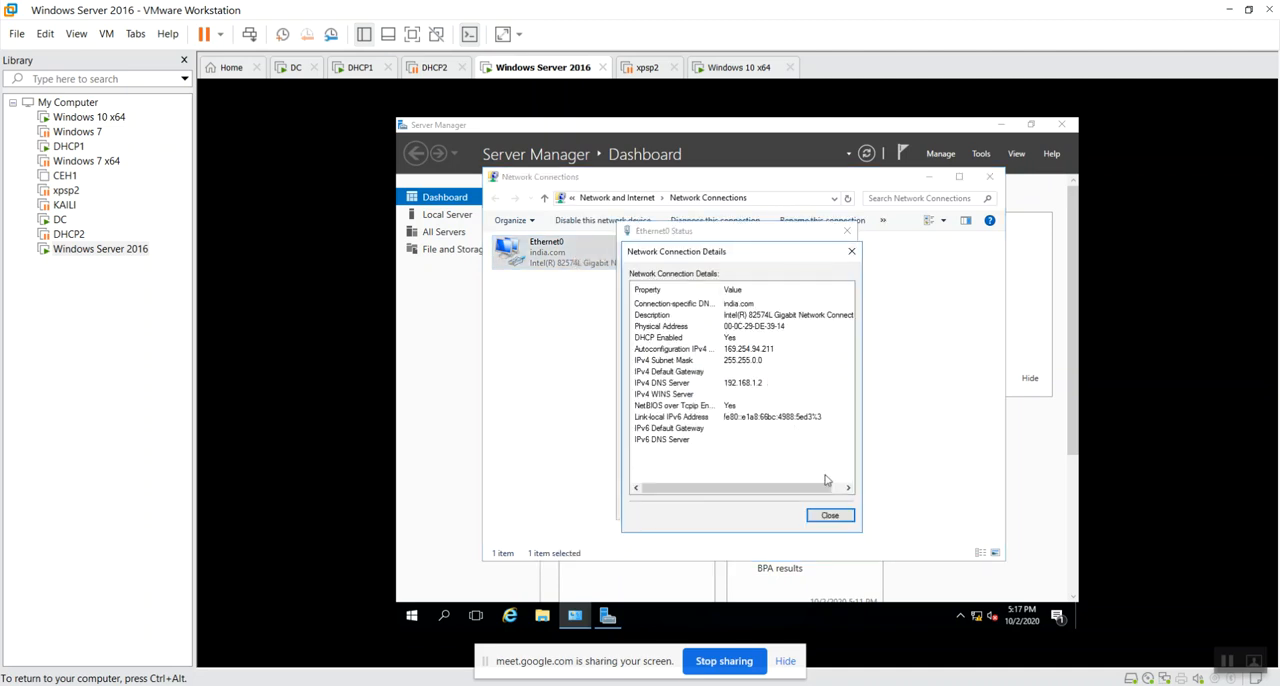
left_click(830, 516)
left_click(828, 508)
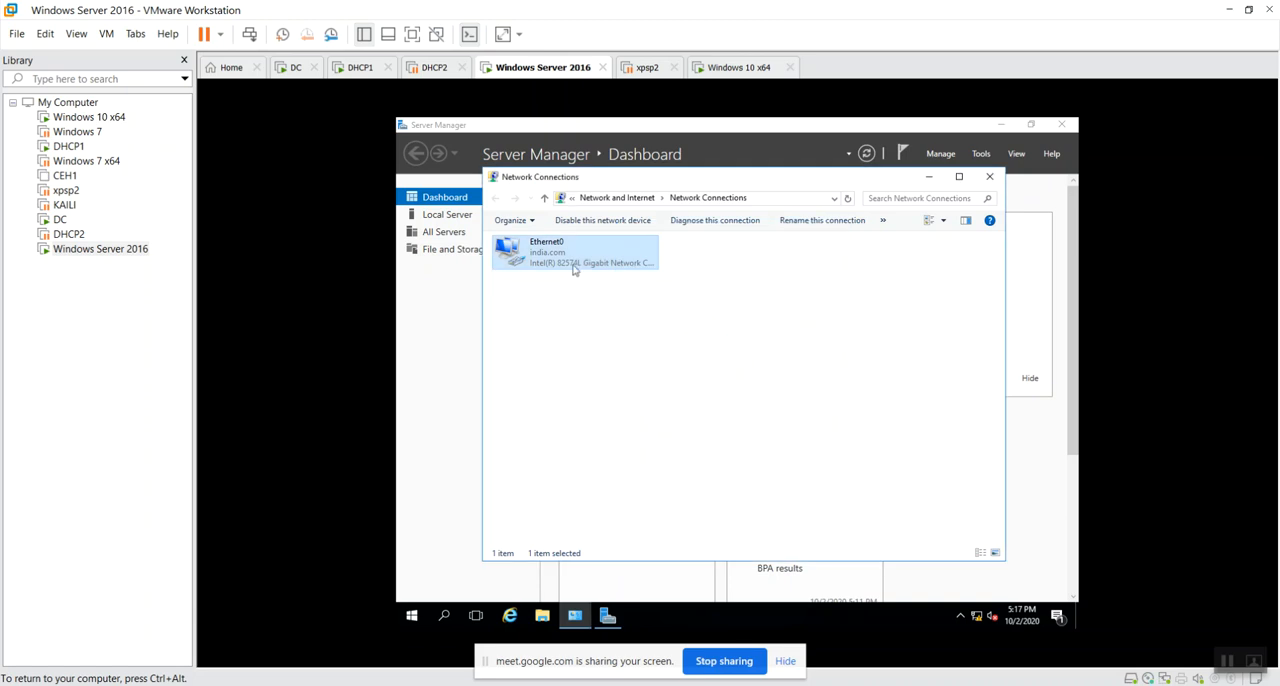
Disable and re-enable Ethernet0 once more to request a lease, refreshing the network connections.
right_click(571, 274)
left_click(625, 285)
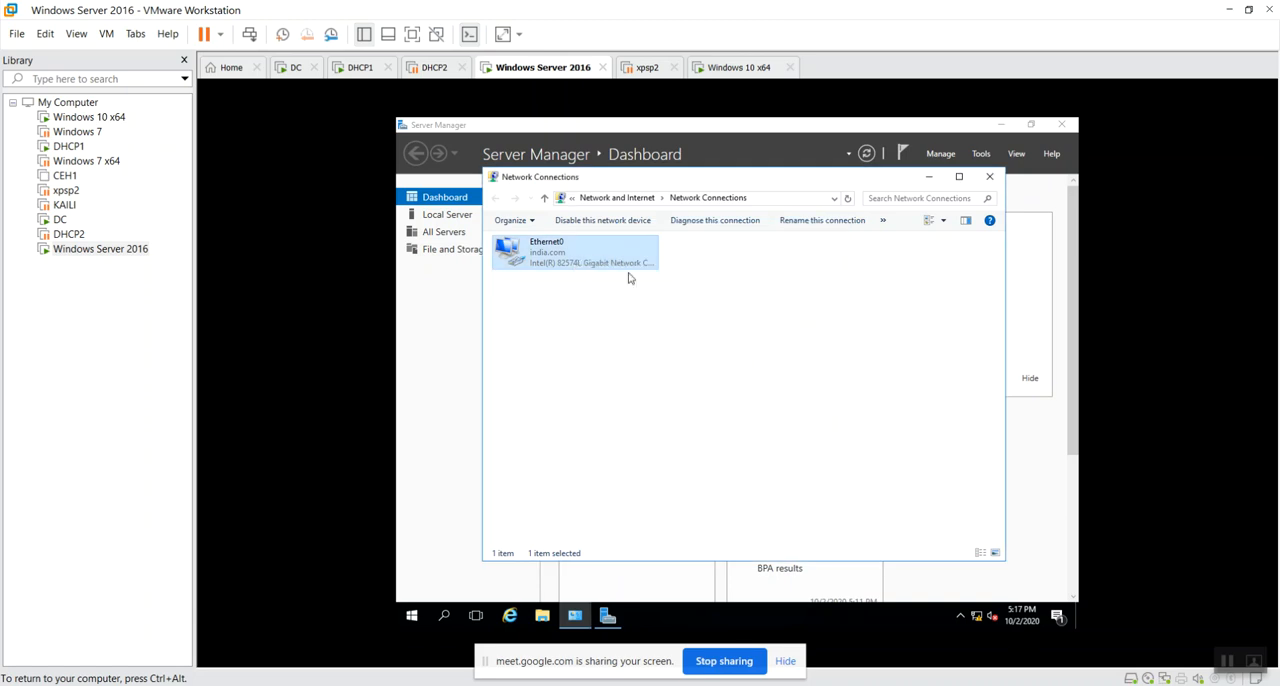
right_click(586, 359)
right_click(594, 332)
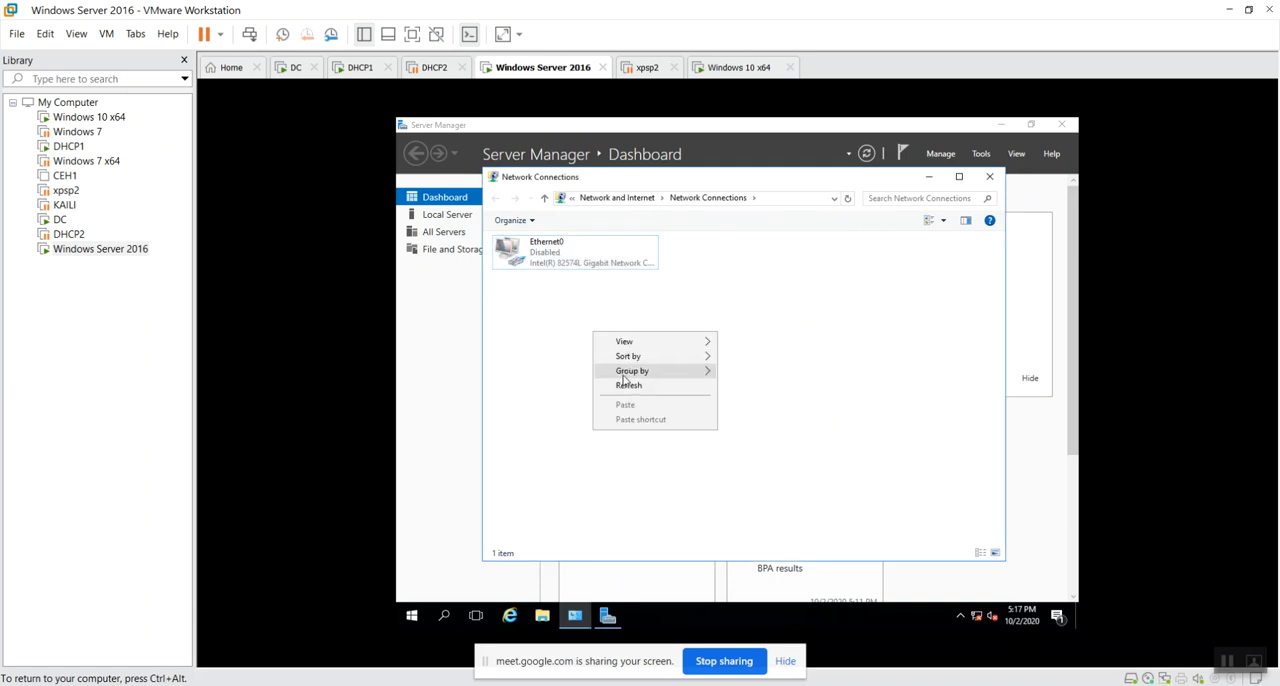
left_click(625, 385)
double_click(582, 256)
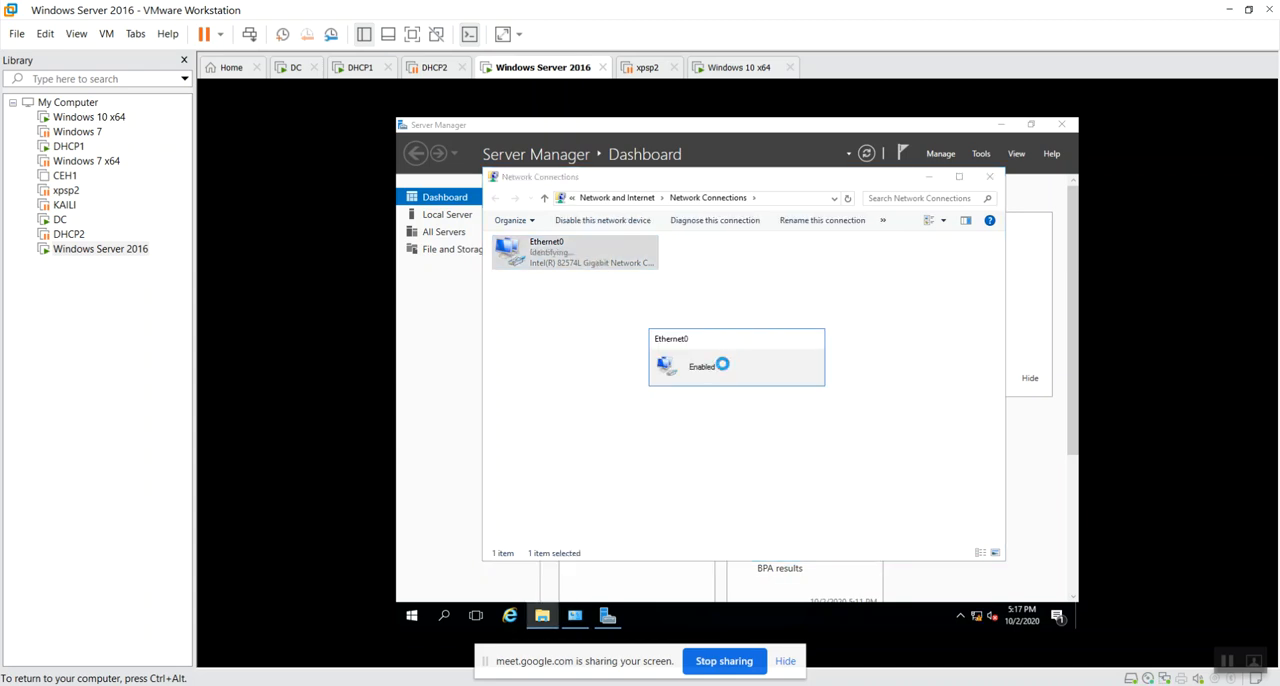
right_click(564, 355)
left_click(614, 412)
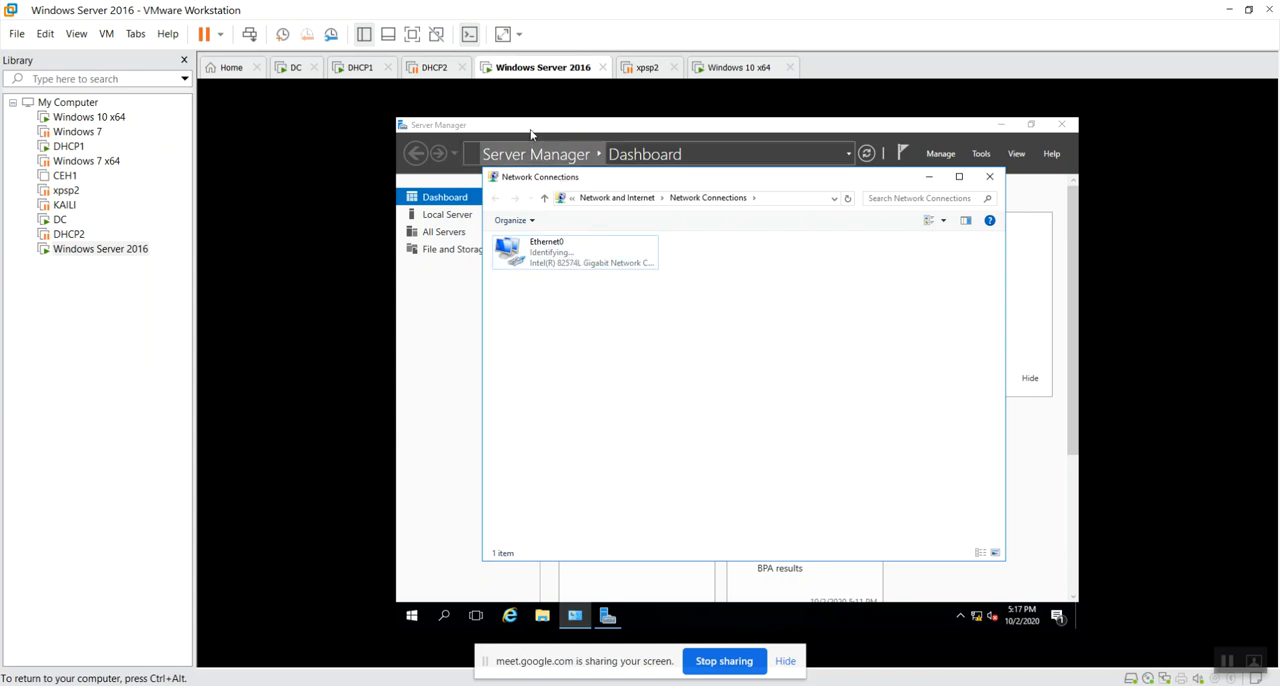
Switch to the DC virtual machine and check scope1's refreshed address leases on DHCP servers 192.168.1.4 and 192.168.1.3.
left_click(438, 68)
left_click(376, 70)
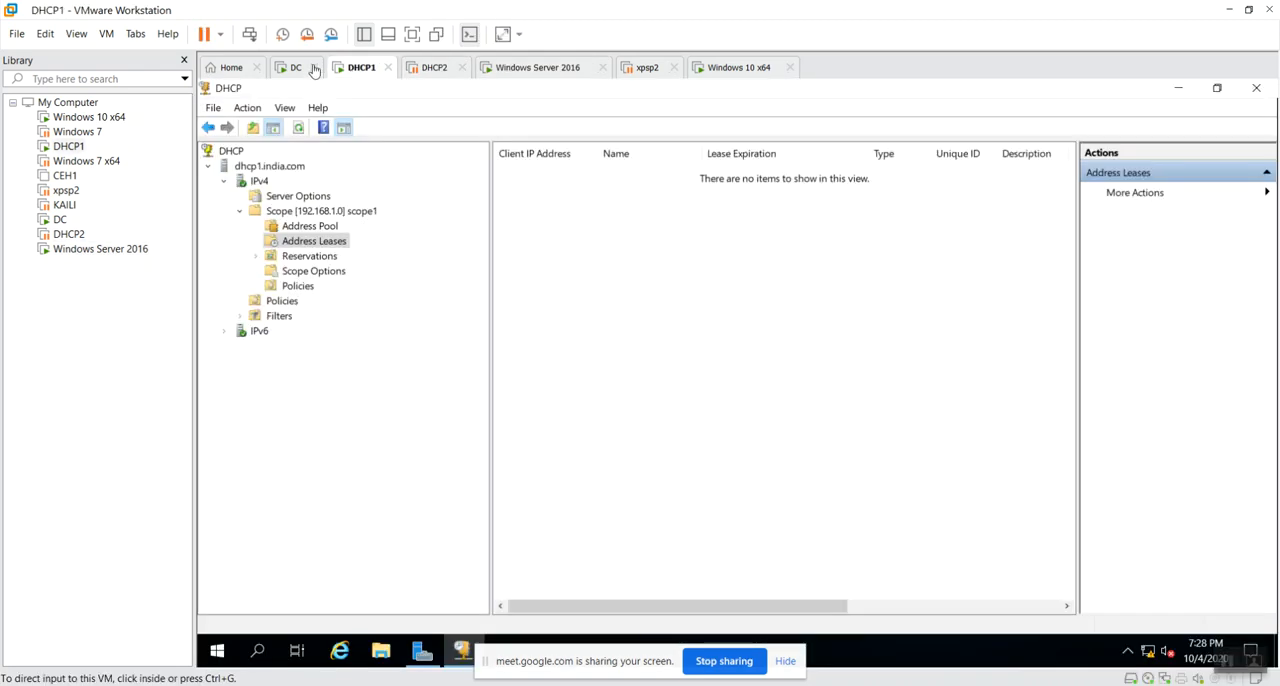
left_click(291, 67)
right_click(628, 390)
left_click(686, 402)
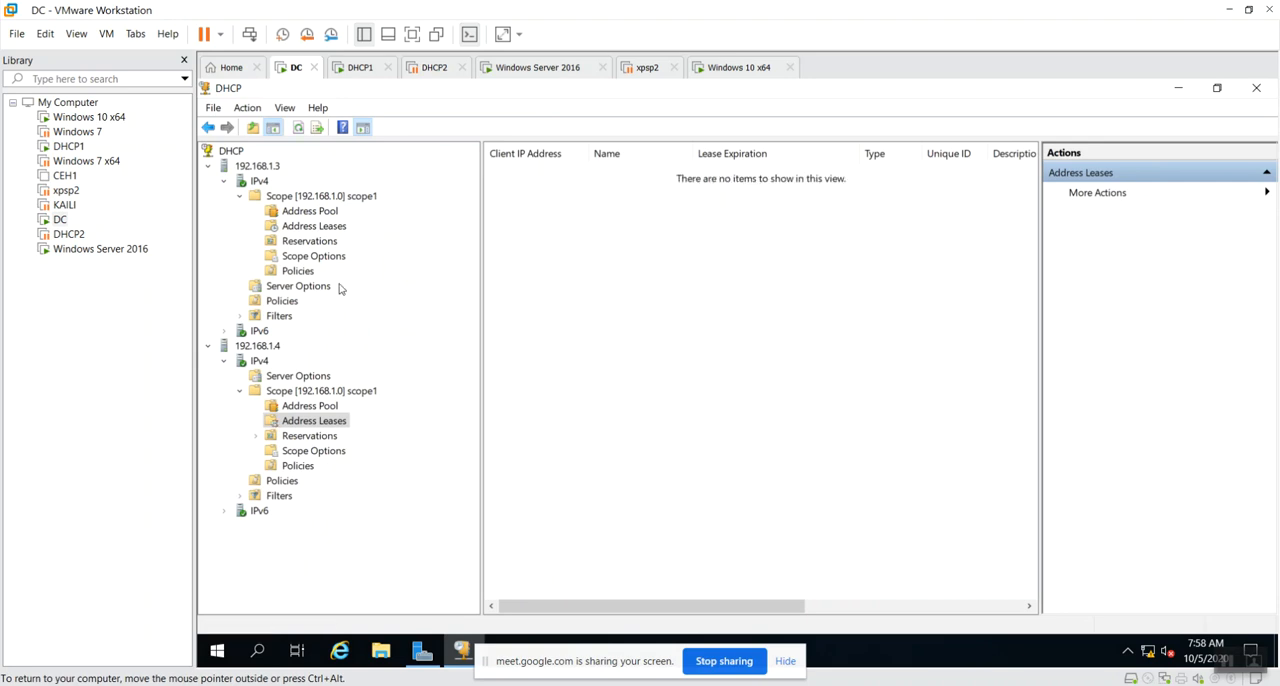
left_click(313, 226)
right_click(604, 318)
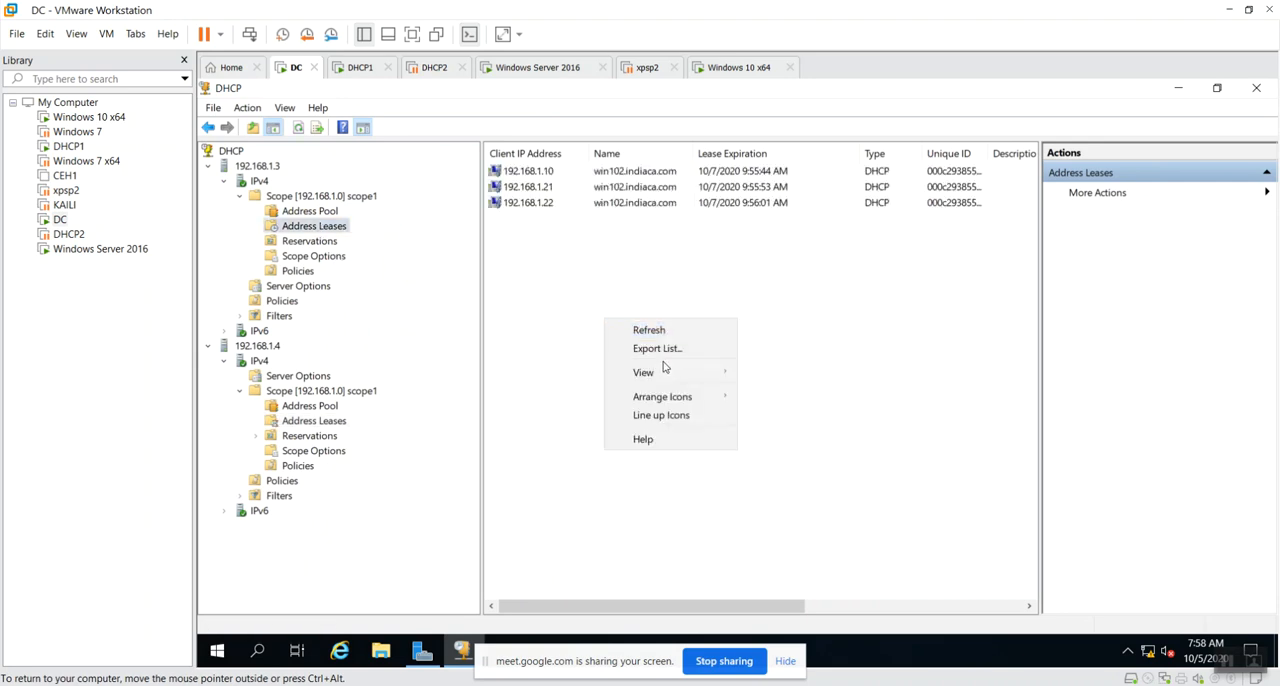
left_click(668, 339)
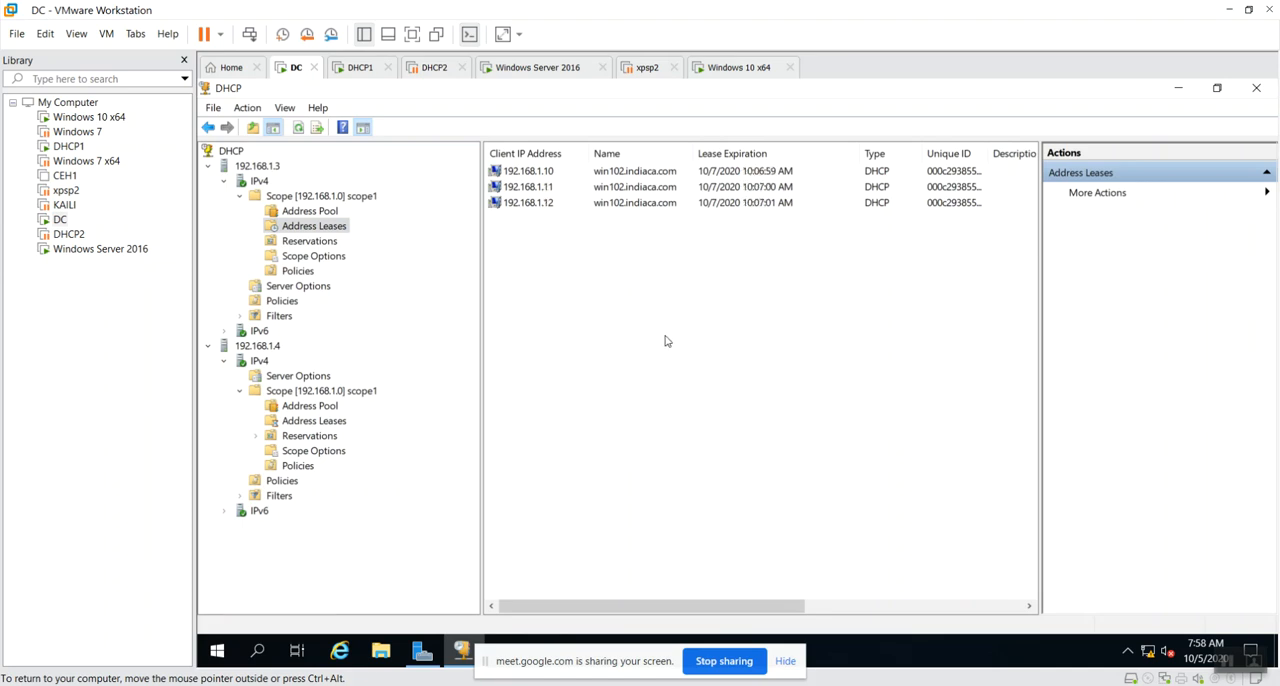